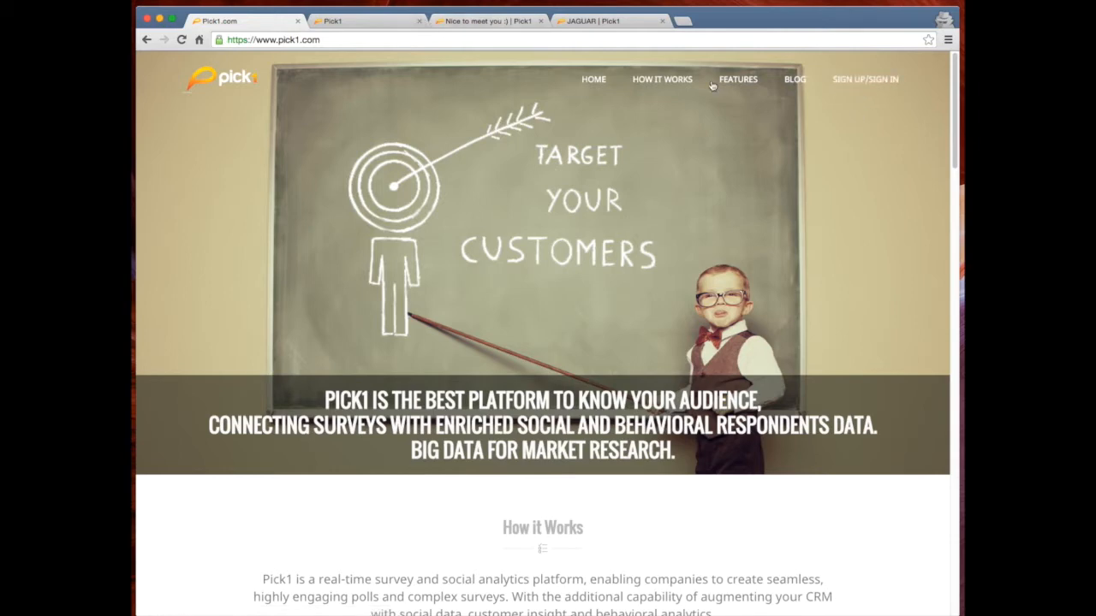
Sign in to the Pick1 account and expand the list of most recent surveys.
click(865, 87)
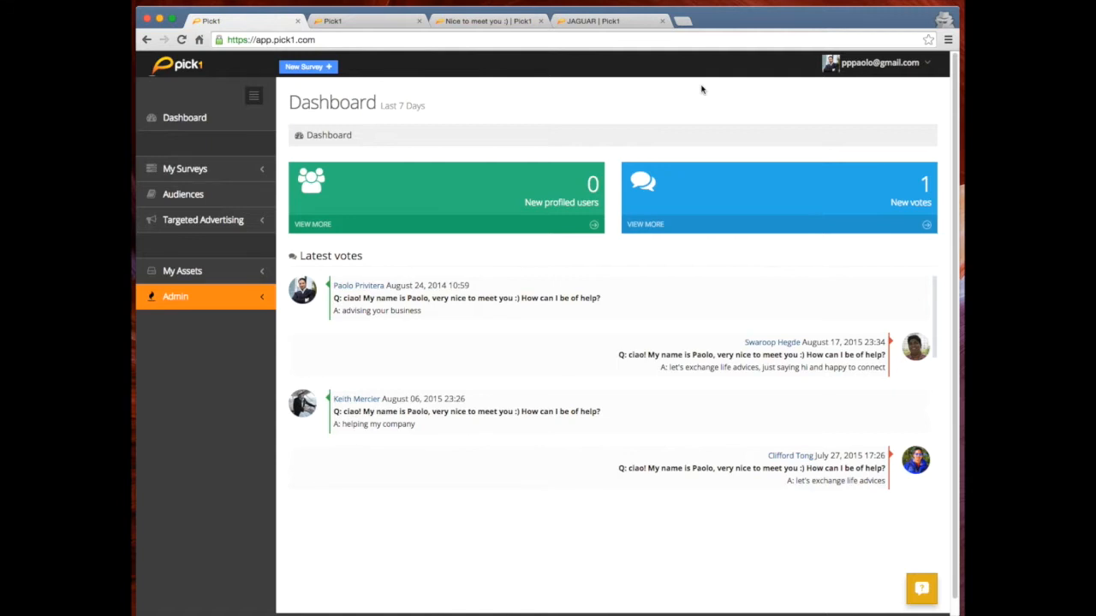
click(203, 378)
click(247, 170)
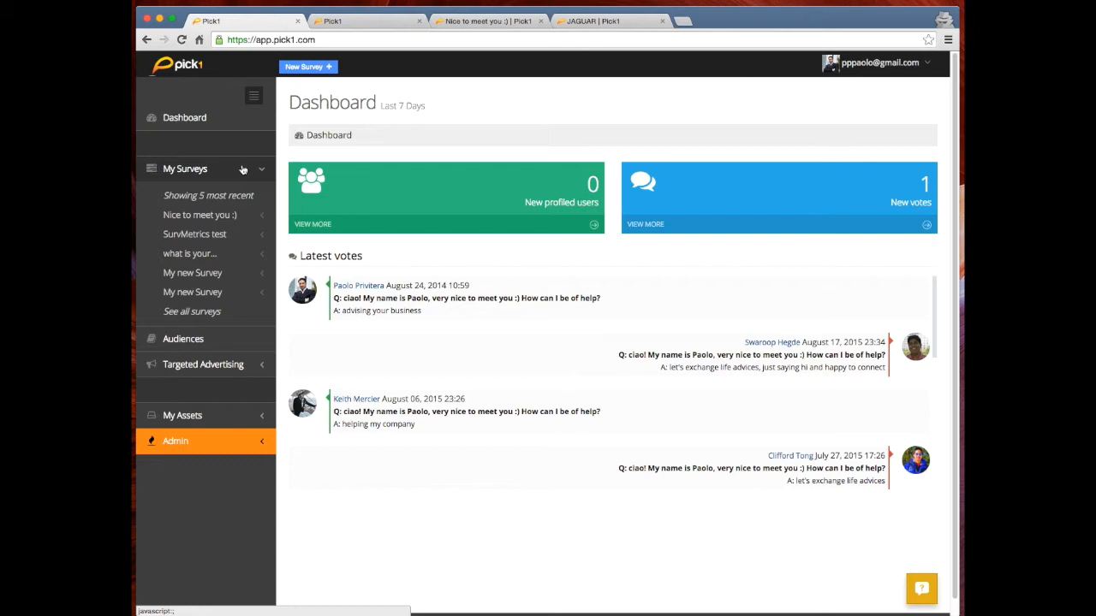
Open the Import page under Audiences and view the options for creating a new survey.
click(190, 339)
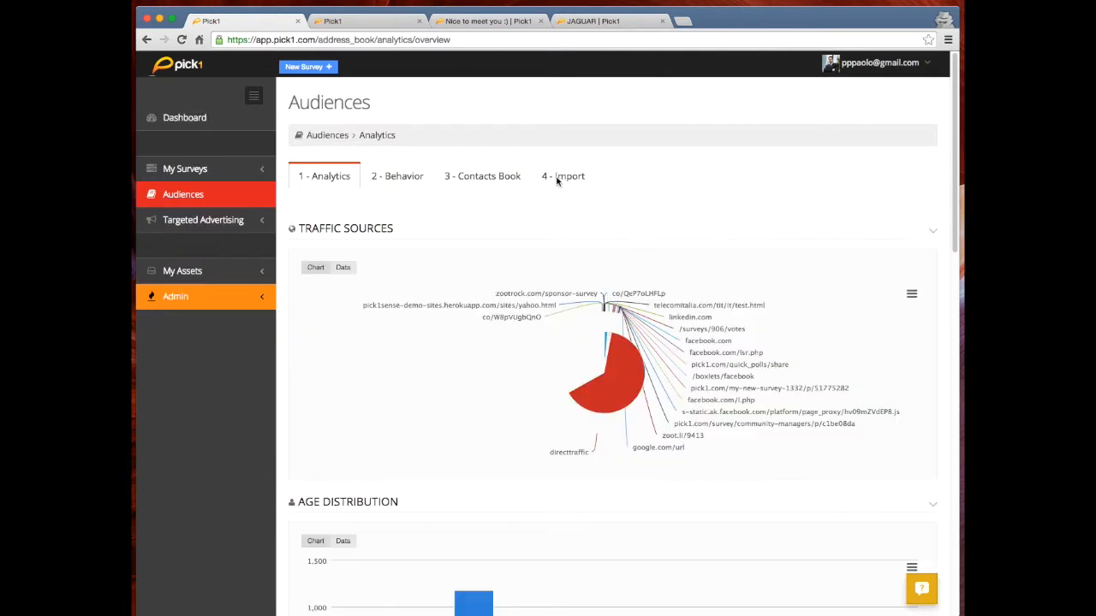
click(557, 177)
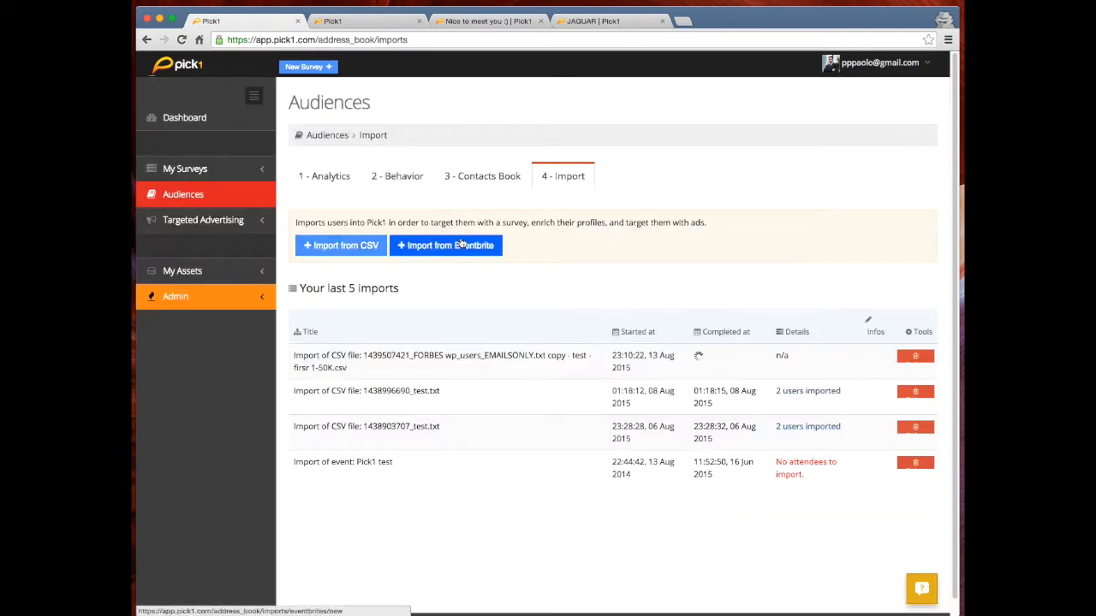
click(323, 68)
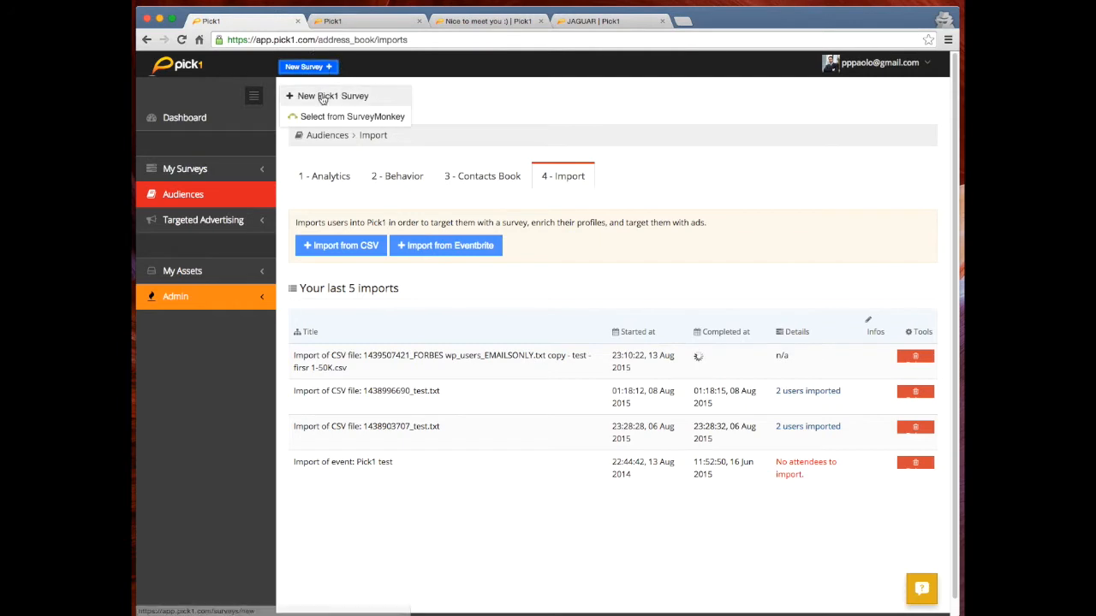
click(738, 196)
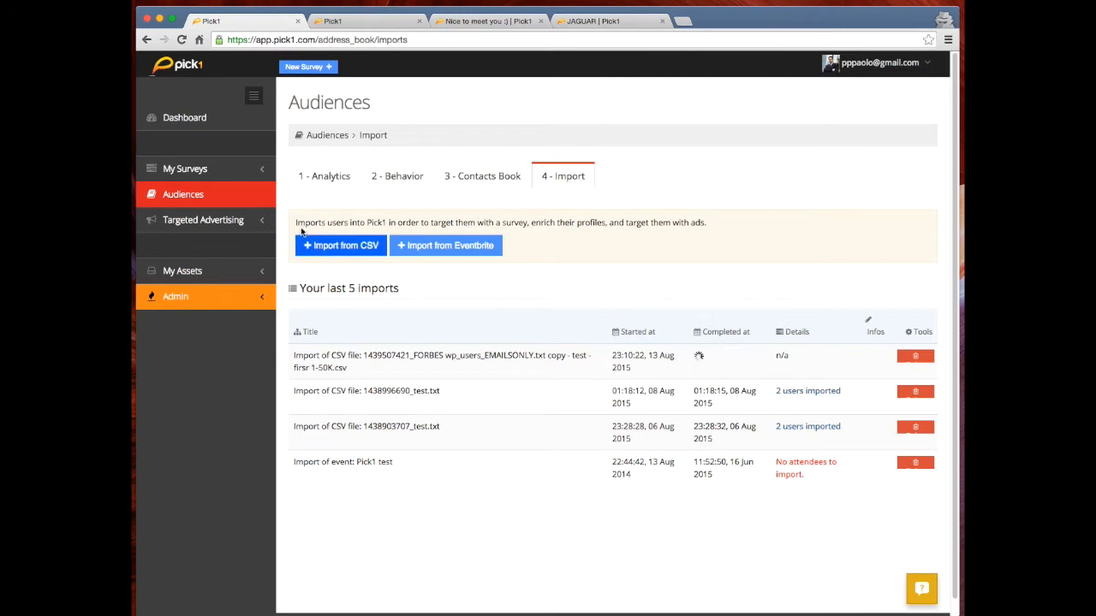
View the audience's Contacts Book and look through the charts on its Analytics page.
click(490, 180)
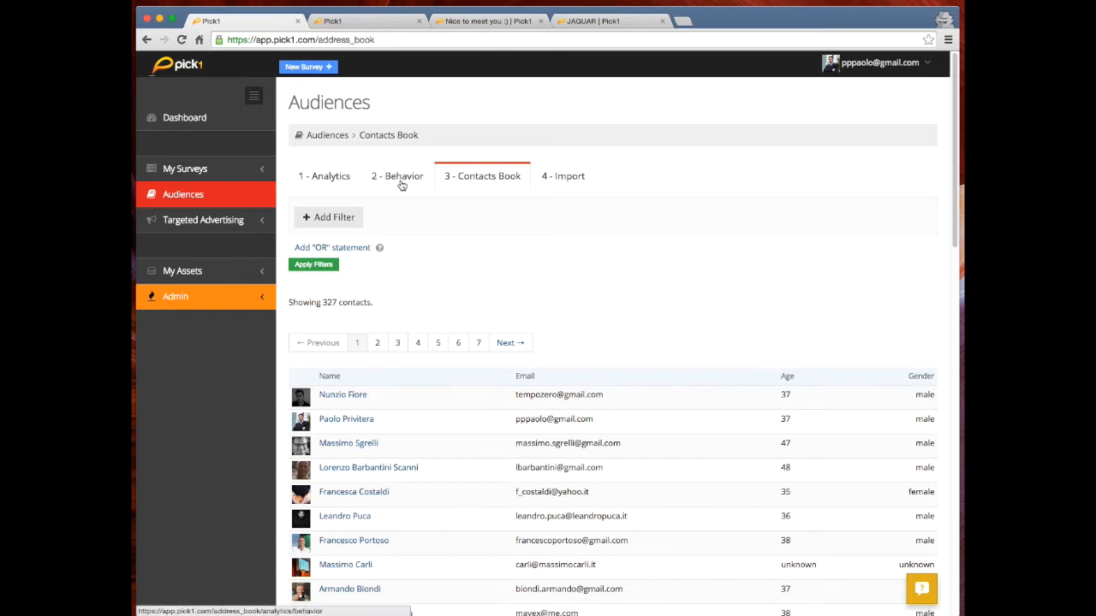
click(340, 180)
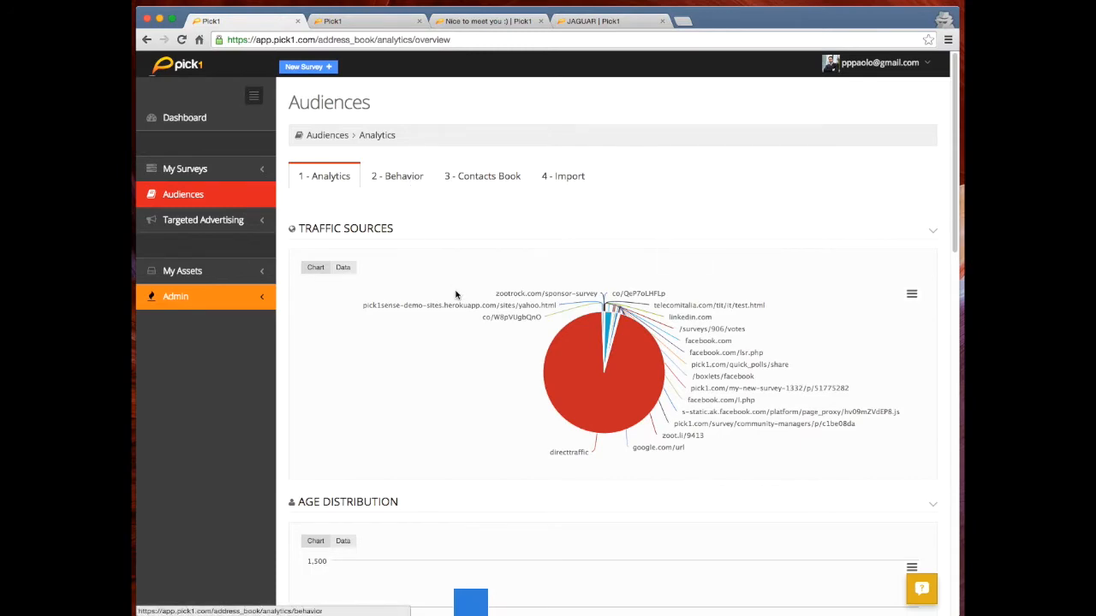
scroll(457, 296, down, 5)
scroll(280, 351, down, 4)
scroll(282, 343, up, 9)
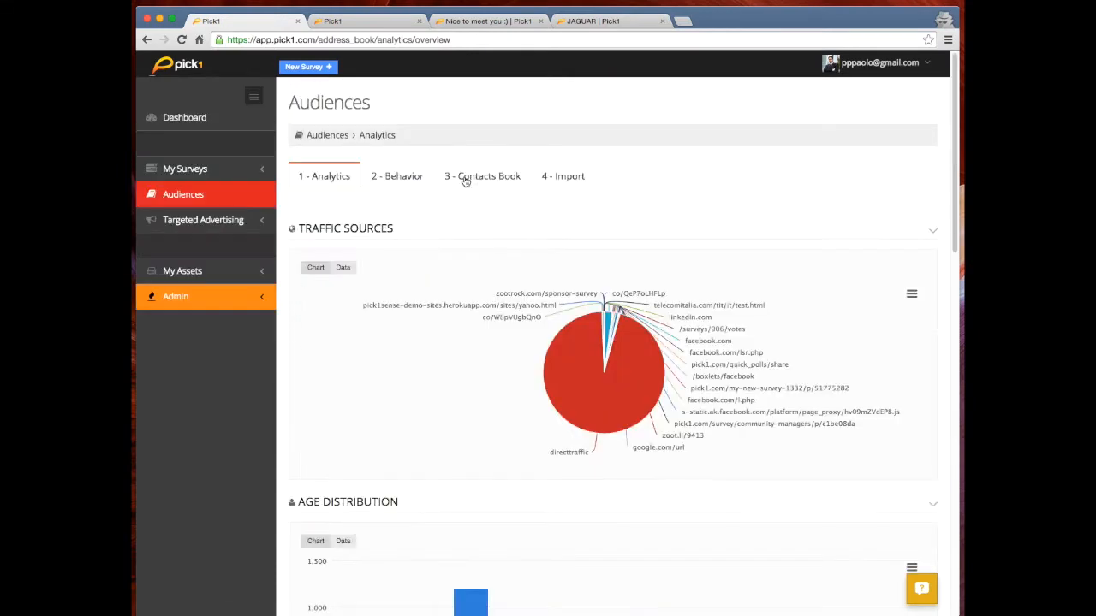
Return to the Contacts Book and add a Gender filter without choosing a value.
click(473, 179)
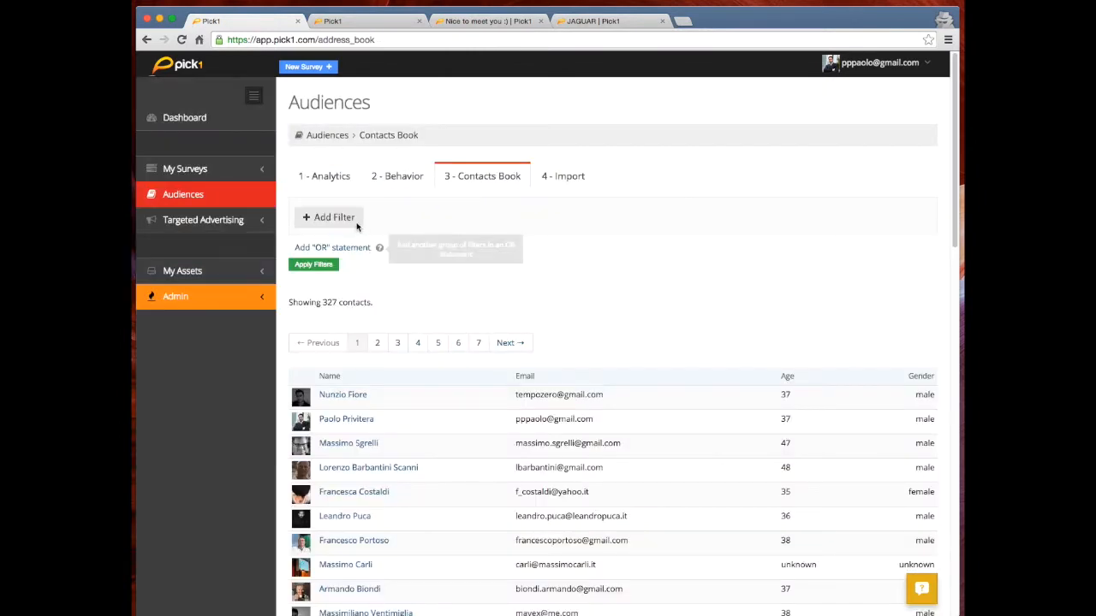
click(350, 226)
click(376, 214)
click(384, 248)
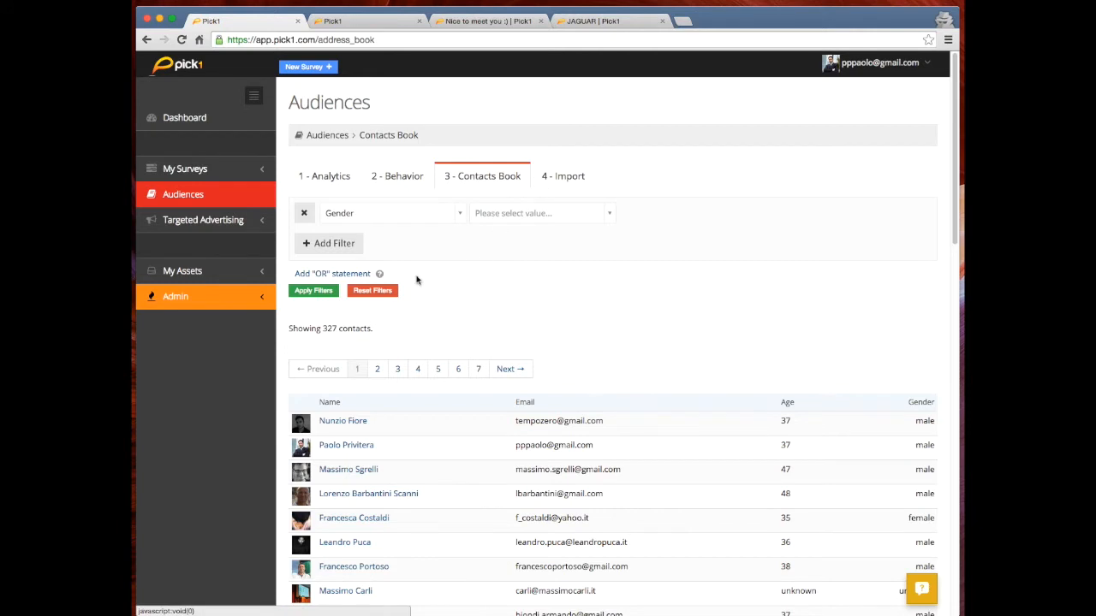
Open the wayo.rocks website in a new browser tab.
key(super+t)
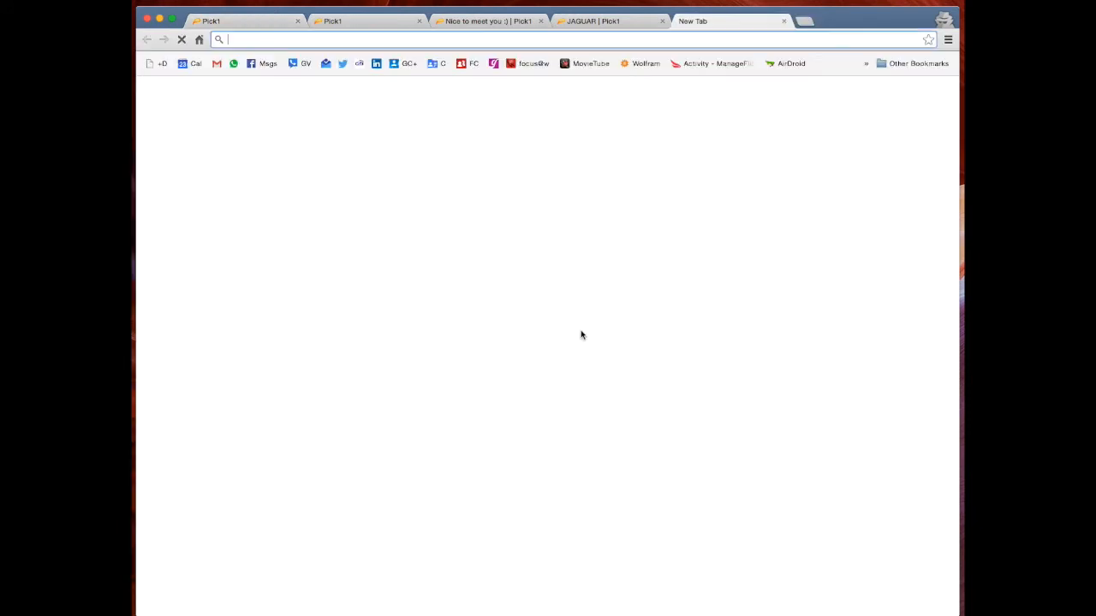
text(wayo)
key(Left)
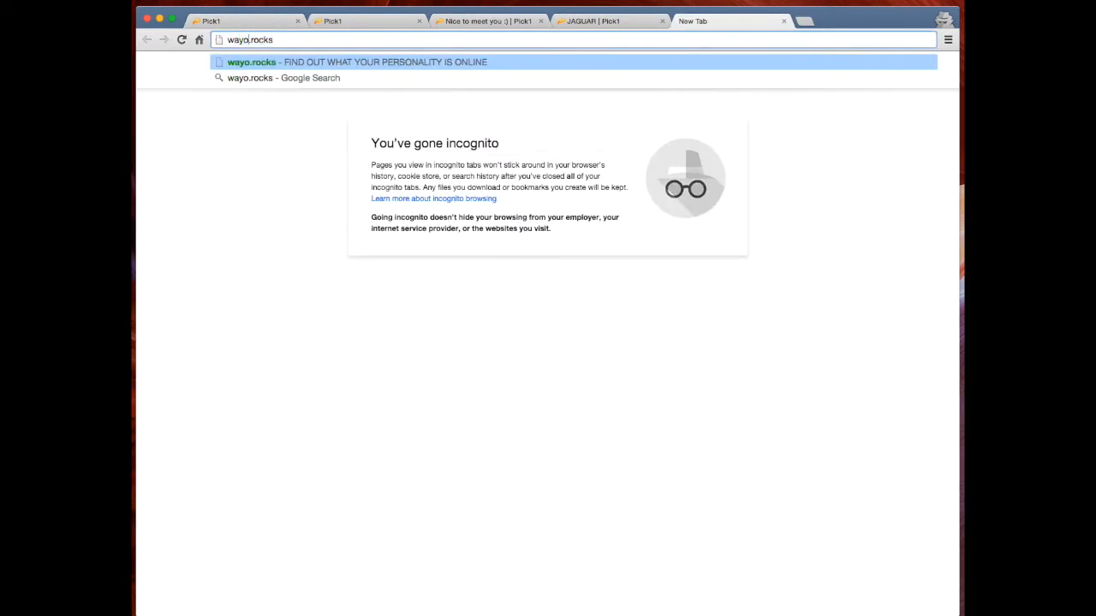
key(Return)
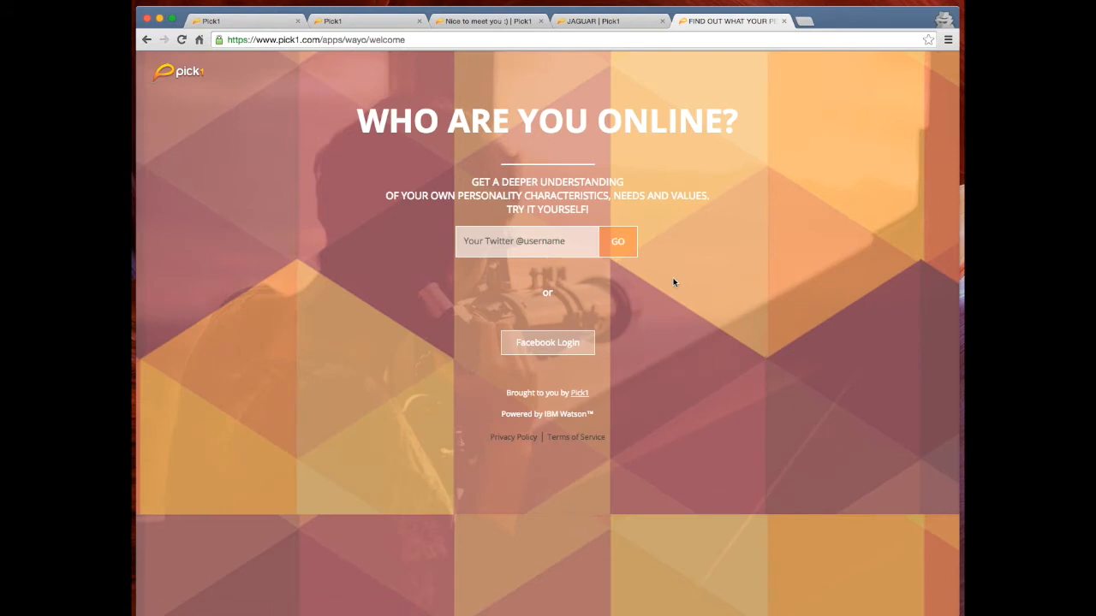
Enter the account owner's Twitter username and generate the personality profile.
click(546, 241)
text(pppaolo)
key(Return)
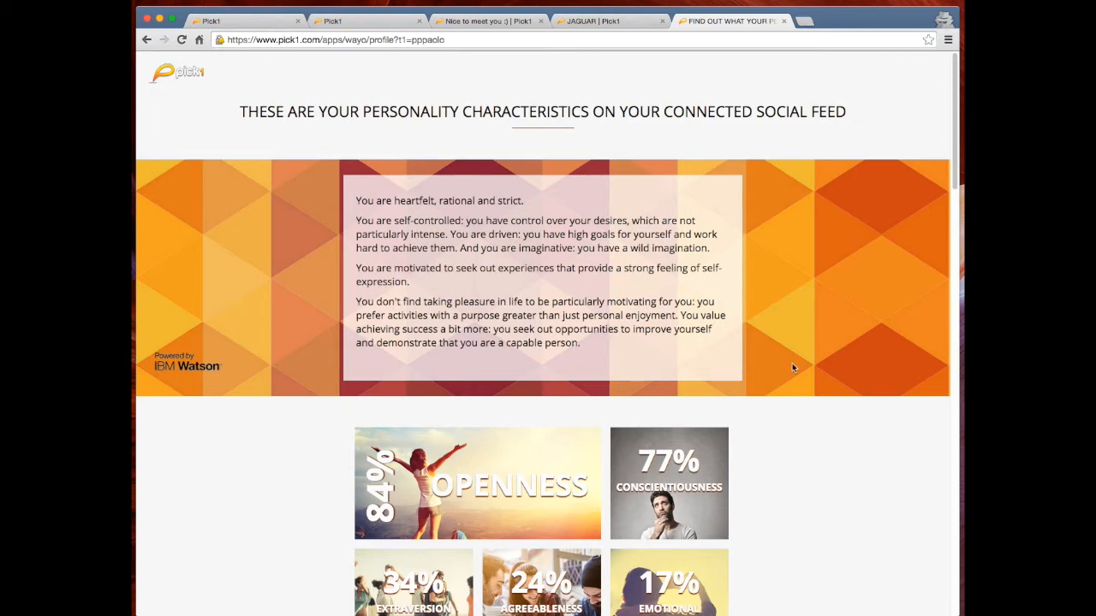
Examine the trait percentages and the circular personality chart in the profile, and return to the written summary.
scroll(785, 334, down, 3)
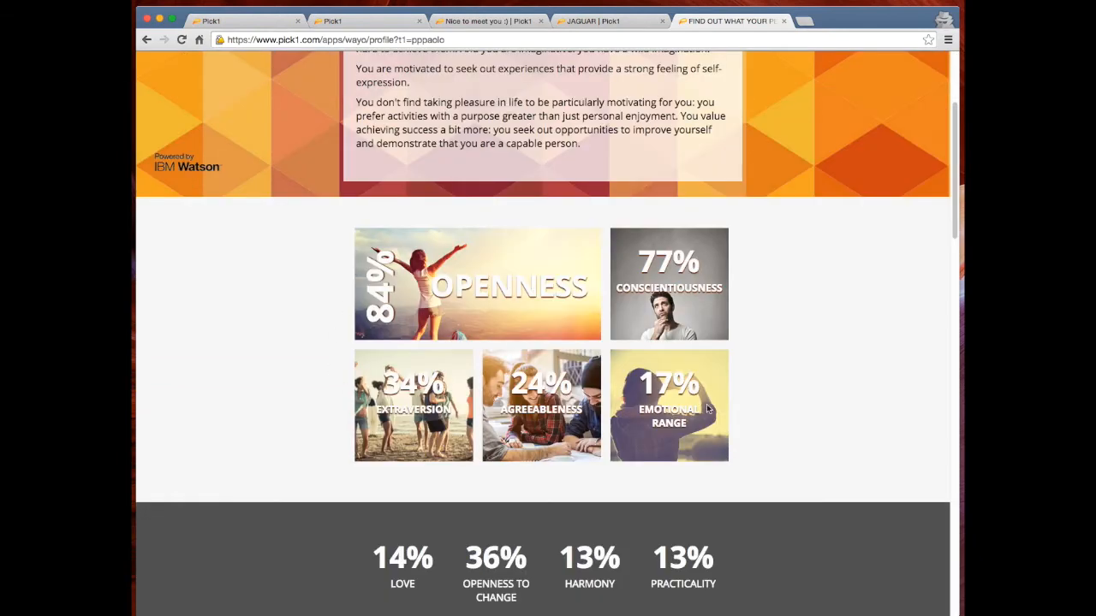
scroll(701, 412, down, 1)
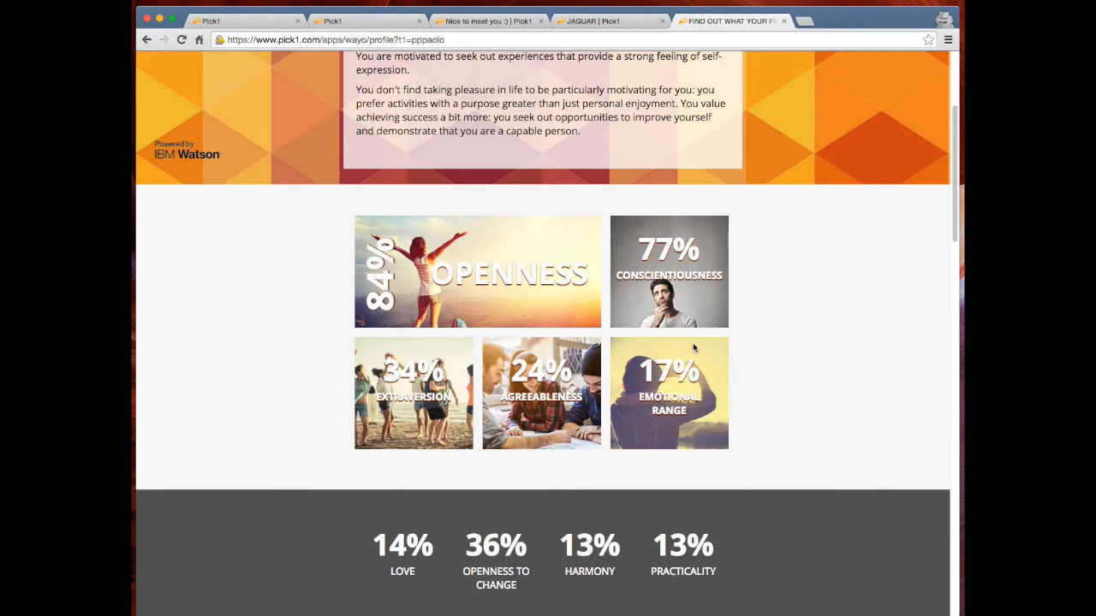
scroll(694, 348, down, 4)
scroll(580, 233, down, 2)
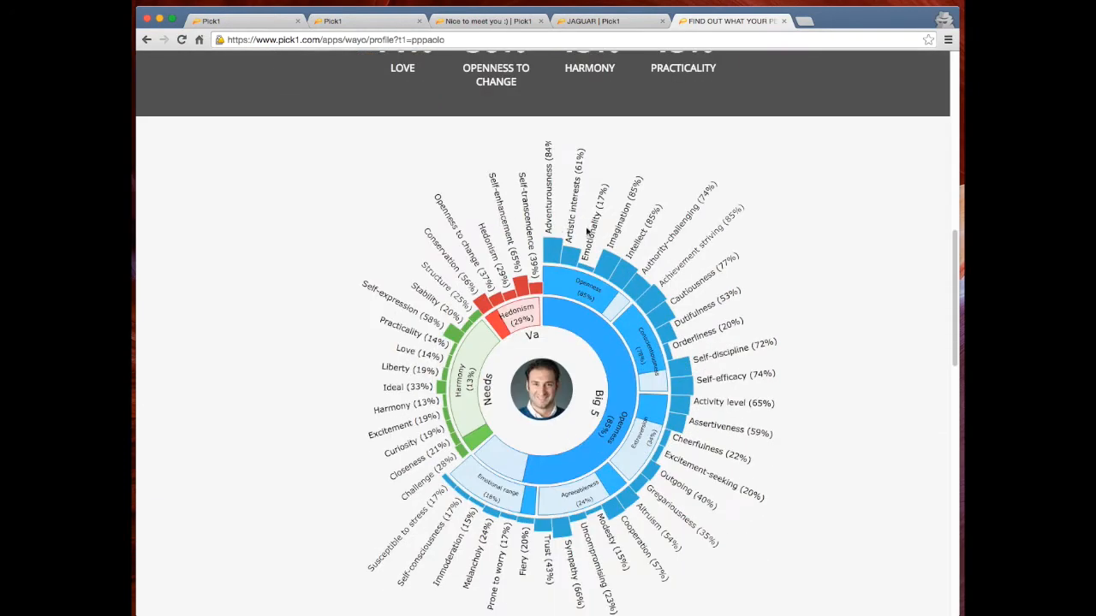
scroll(581, 233, down, 1)
scroll(590, 214, down, 1)
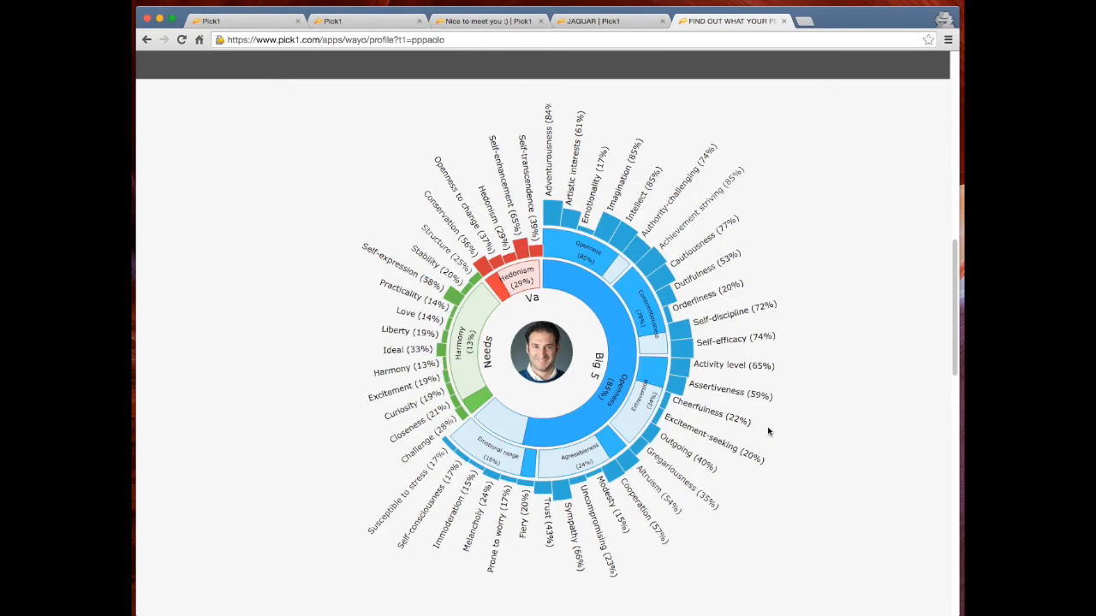
scroll(800, 424, up, 5)
scroll(802, 423, up, 3)
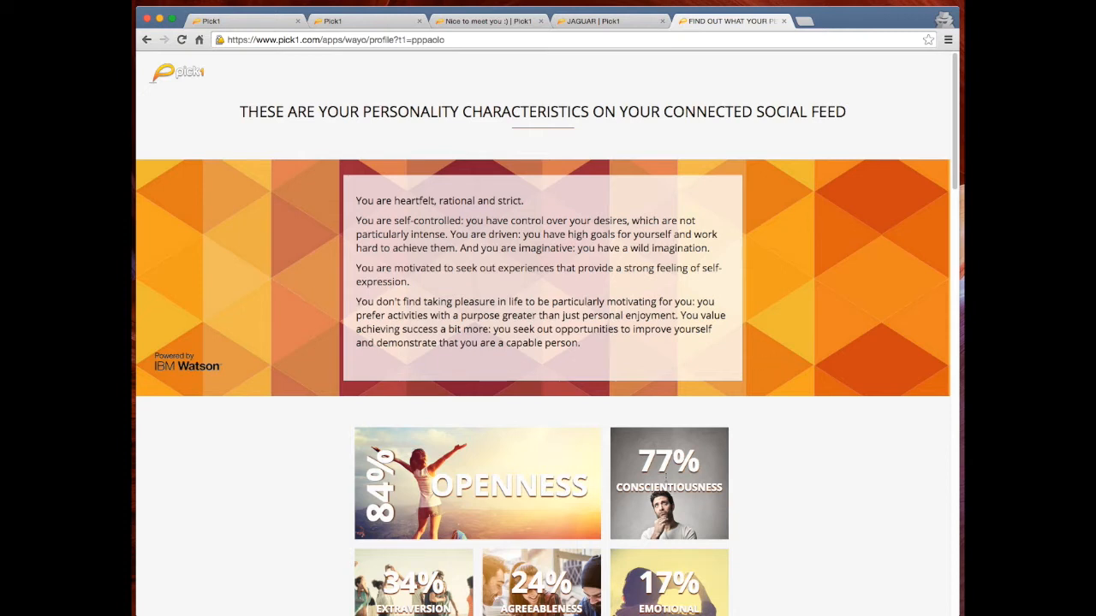
Review the whole personality profile from the written summary through the chart explanation to the friend comparison section.
scroll(548, 342, down, 1)
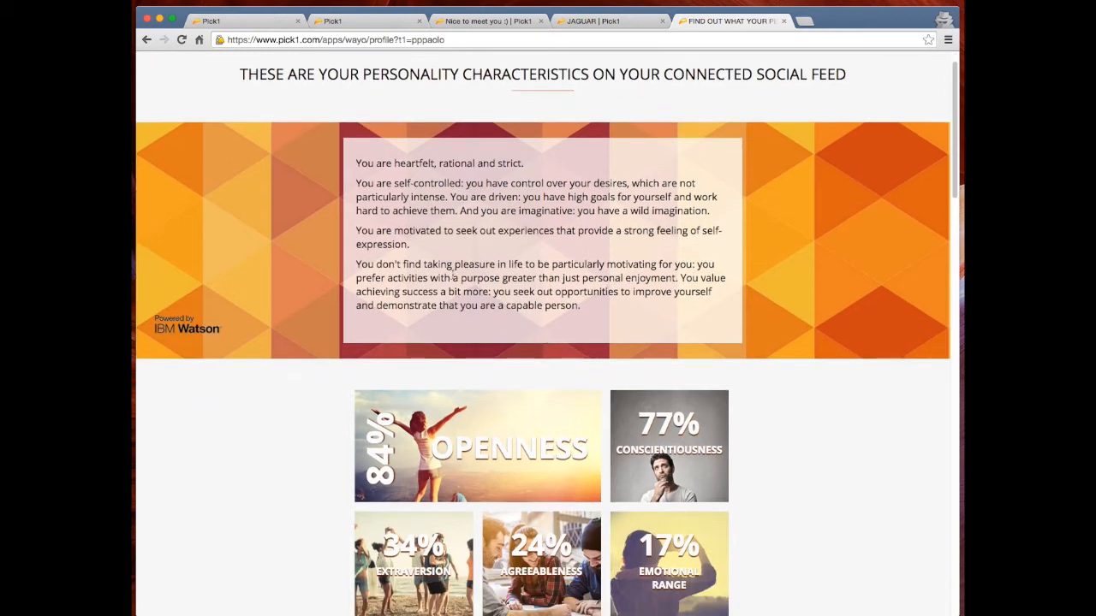
scroll(443, 292, down, 4)
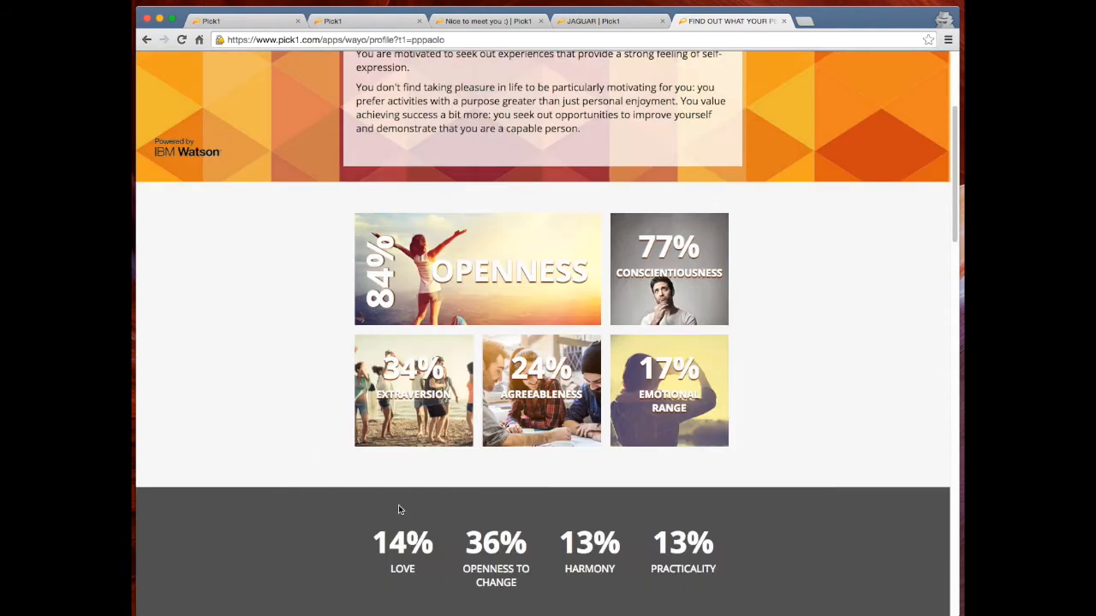
scroll(729, 438, down, 4)
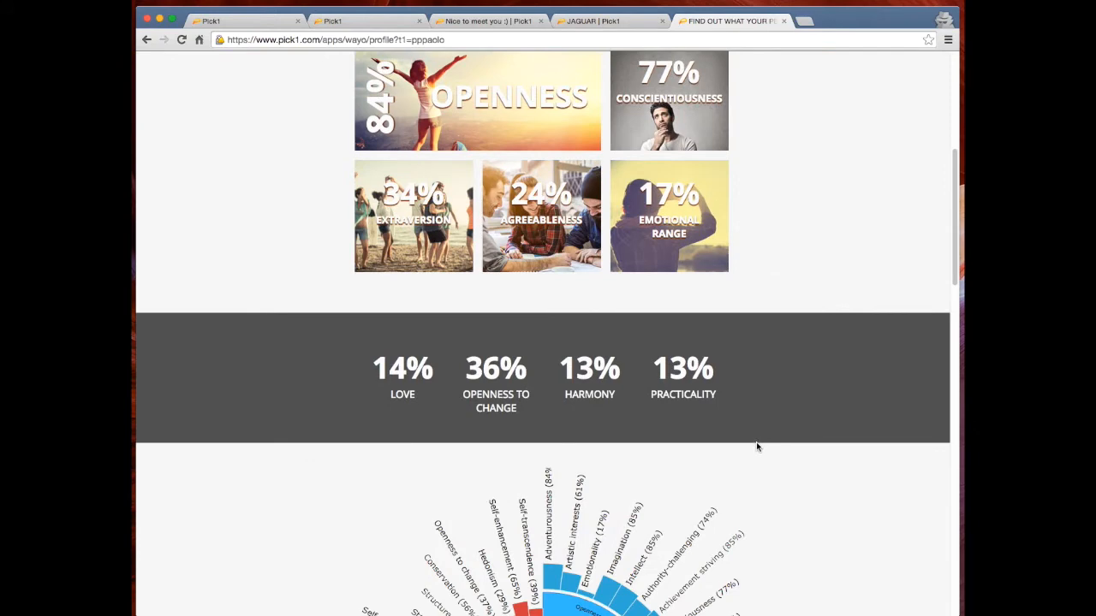
scroll(853, 201, up, 1)
scroll(847, 231, up, 8)
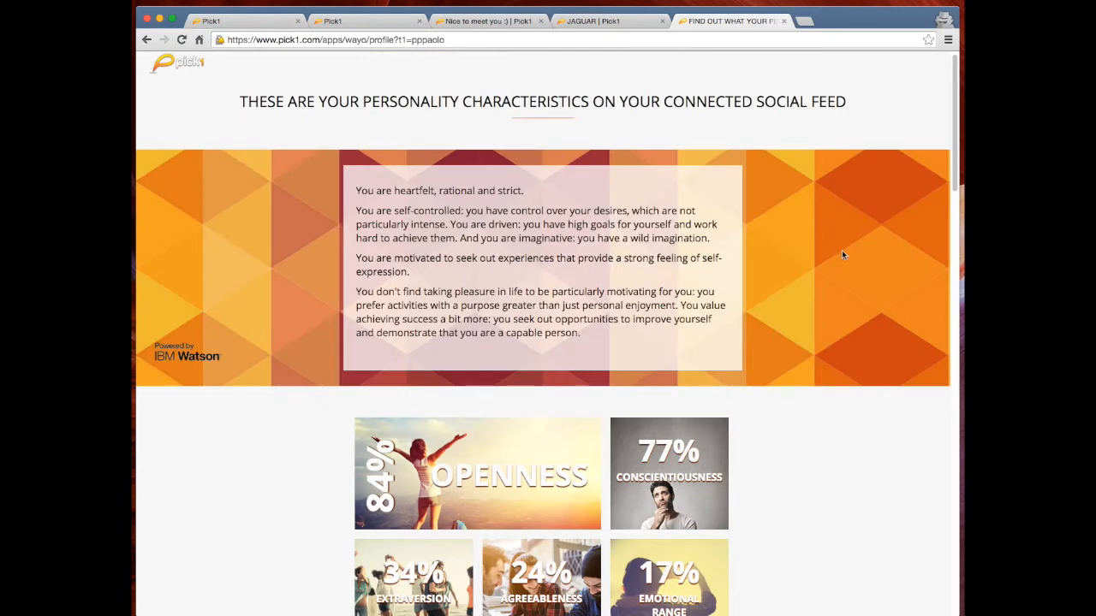
scroll(862, 365, down, 4)
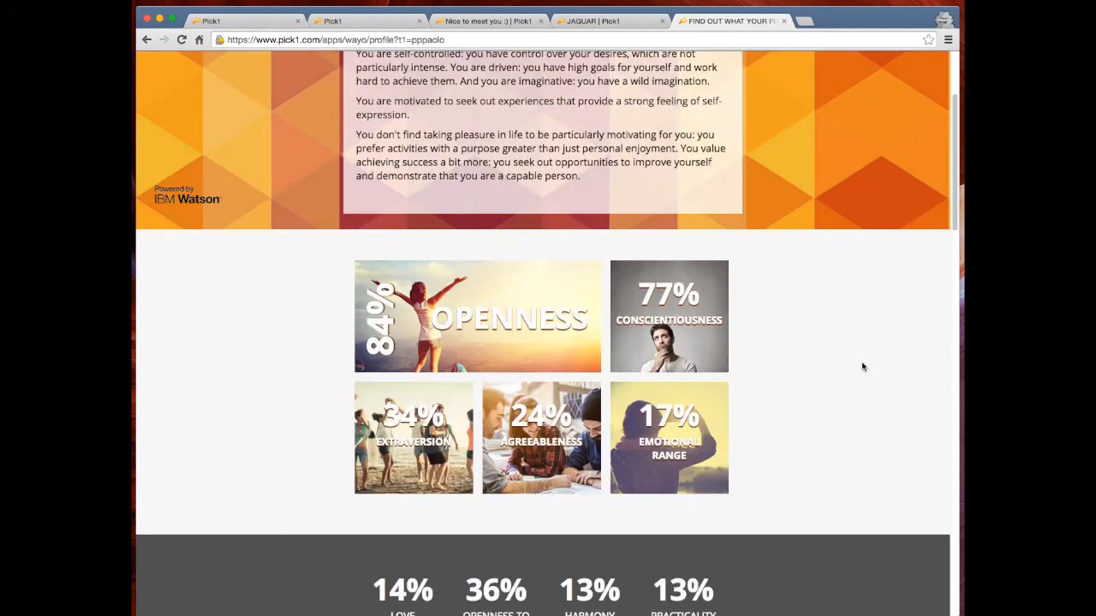
scroll(827, 381, down, 12)
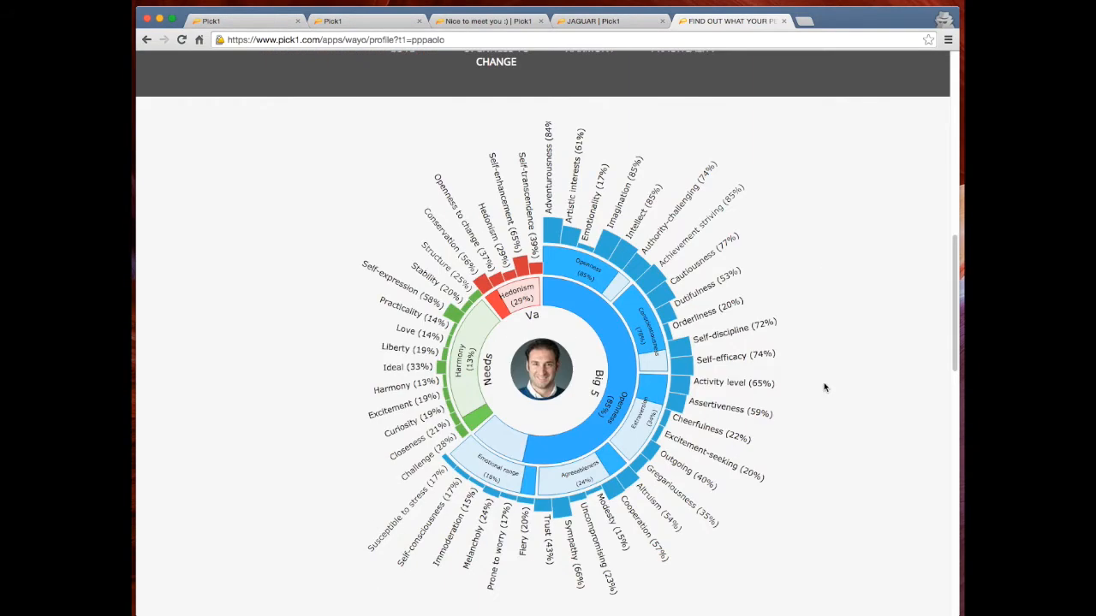
scroll(824, 382, down, 10)
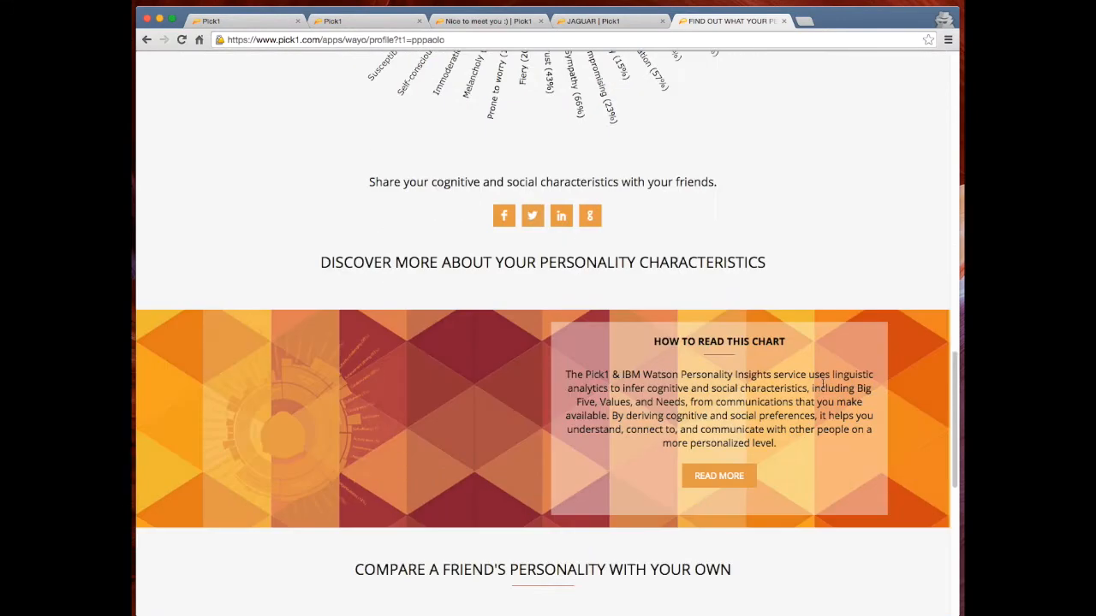
scroll(822, 386, down, 4)
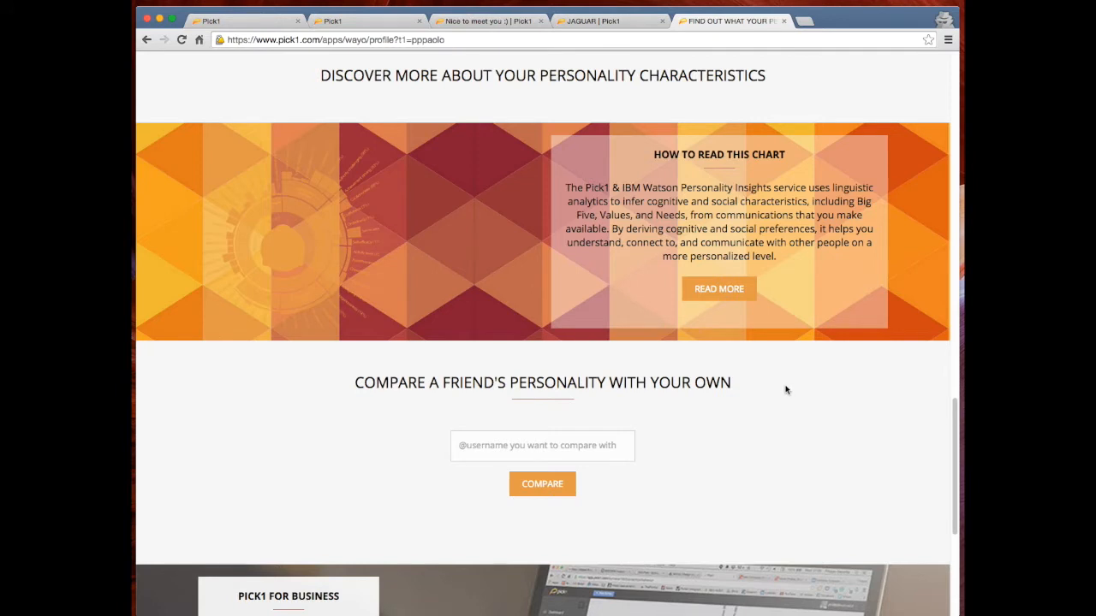
Search the web for "barackobama twitter" in a new tab to find the username for the comparison.
scroll(787, 390, down, 1)
click(554, 413)
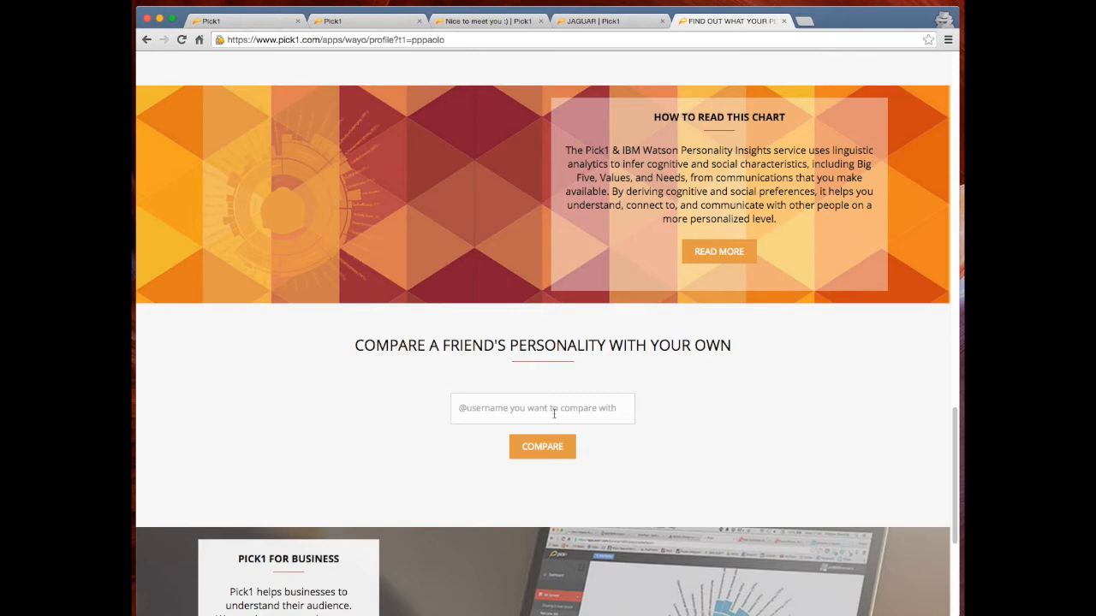
key(ctrl+t)
text(bar)
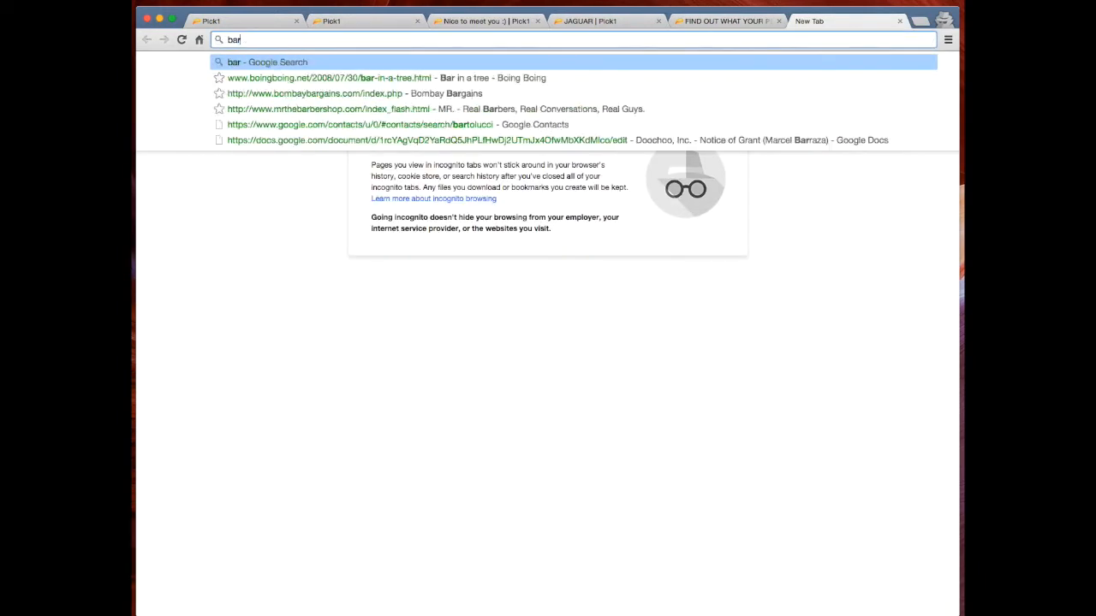
text(ackobama )
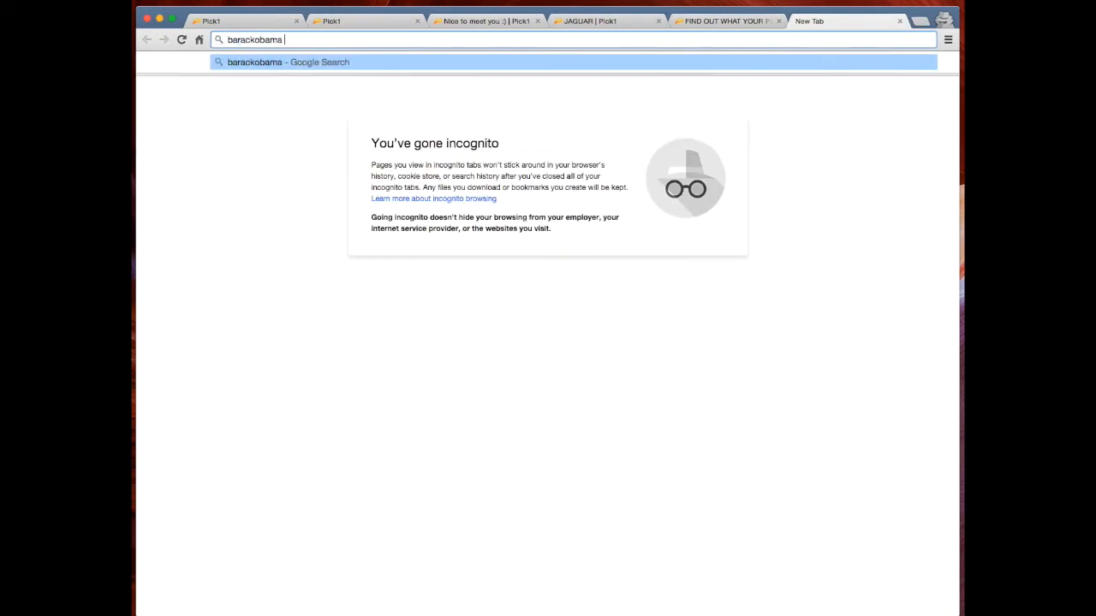
text(twitter)
key(Return)
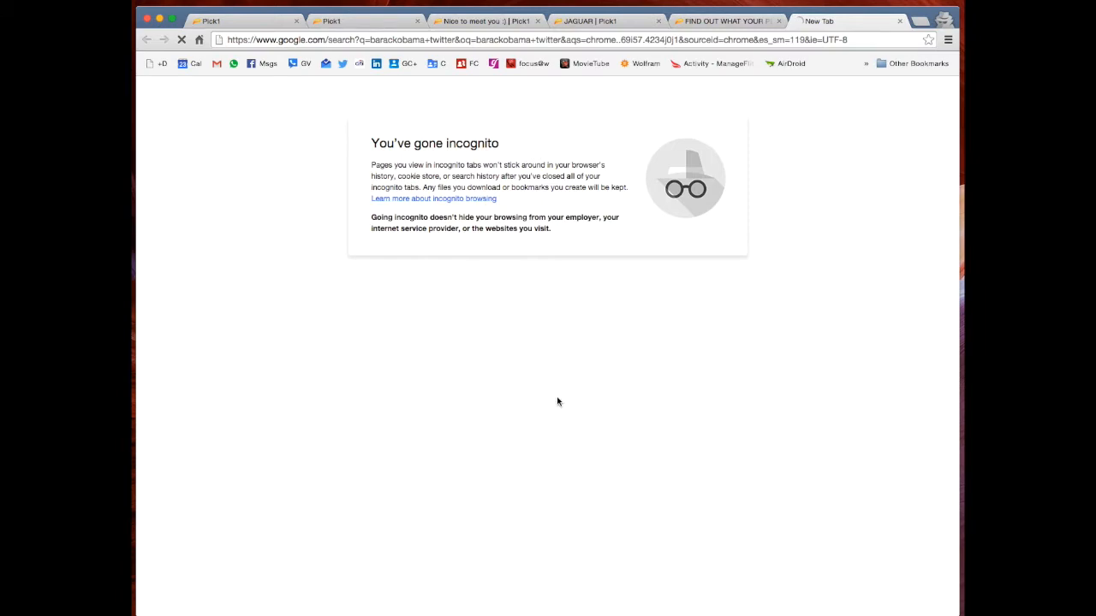
Copy the handle barackobama from the Twitter result, close the search tab, and compare that username's personality with the profile.
double_click(332, 177)
key(ctrl+c)
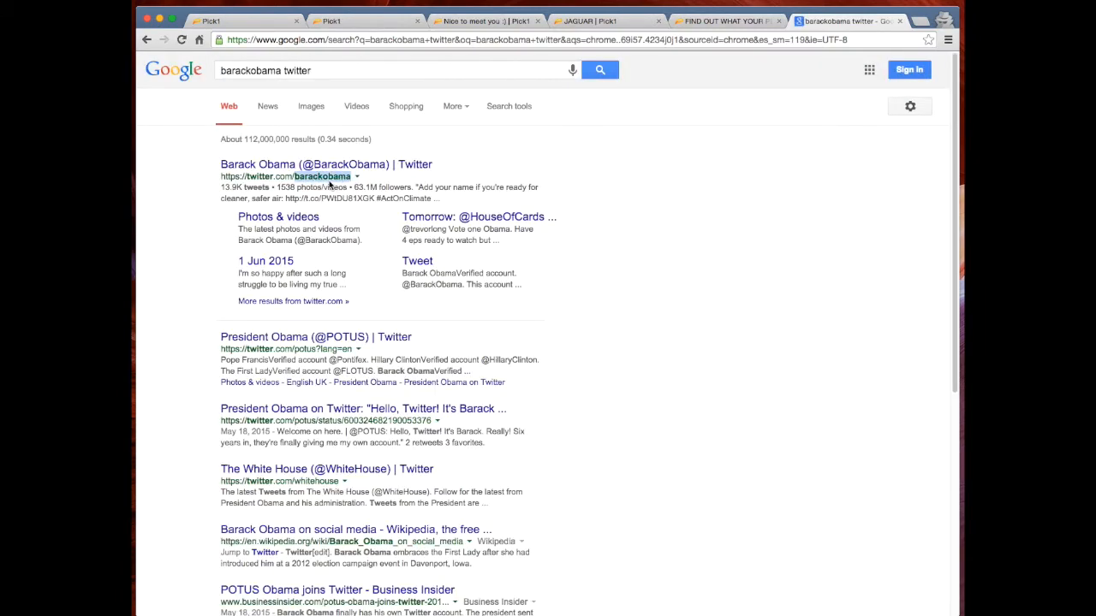
key(ctrl+w)
click(529, 395)
key(ctrl+v)
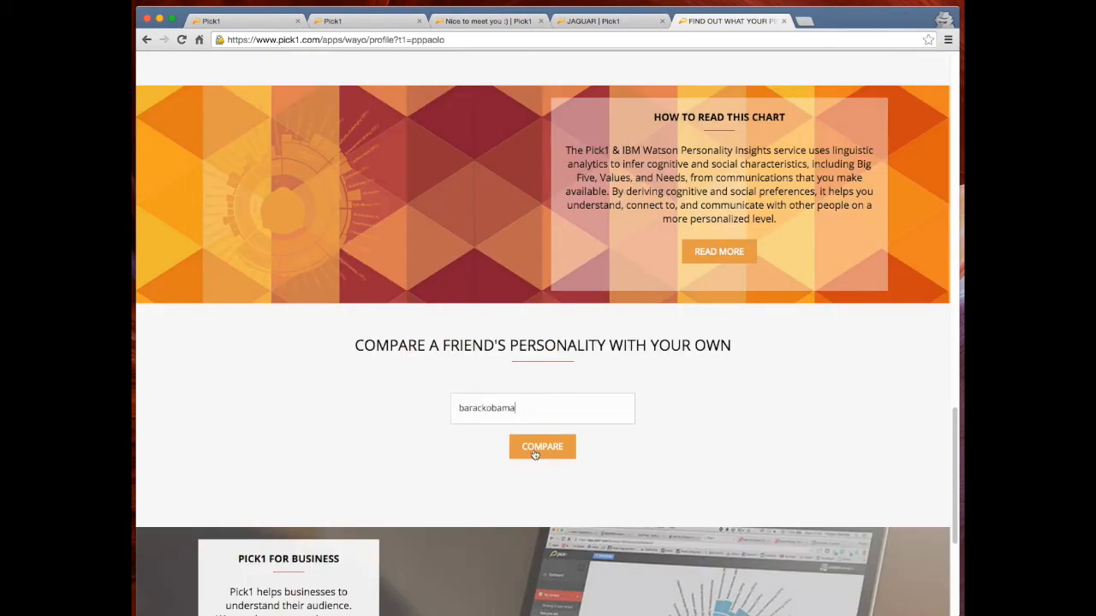
key(Return)
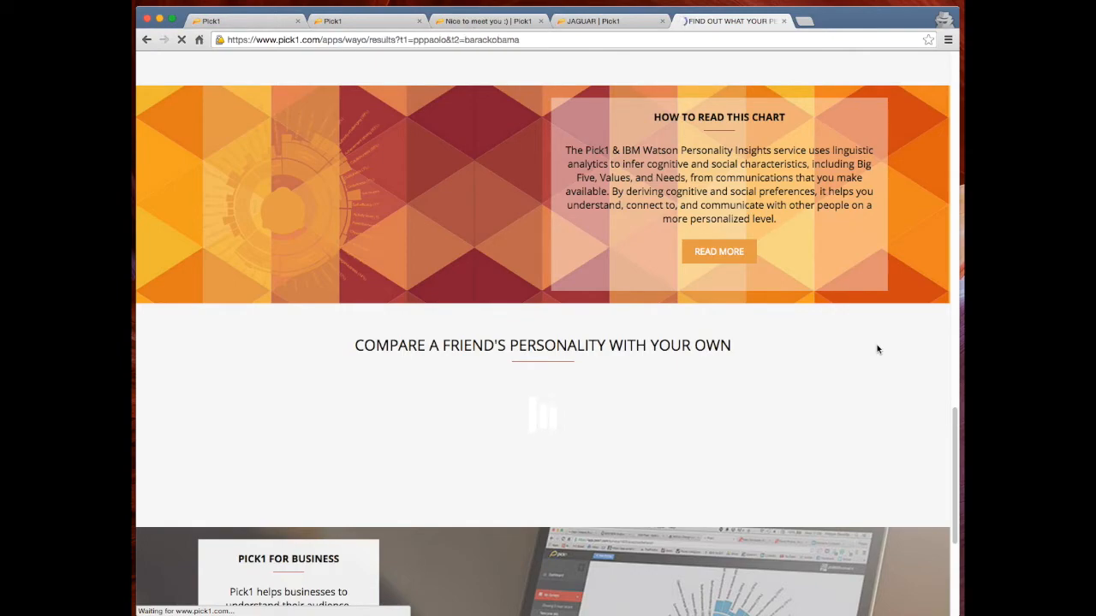
Examine the comparison results, from the trait percentages to the two side-by-side circular personality charts.
scroll(830, 302, down, 3)
scroll(829, 302, down, 7)
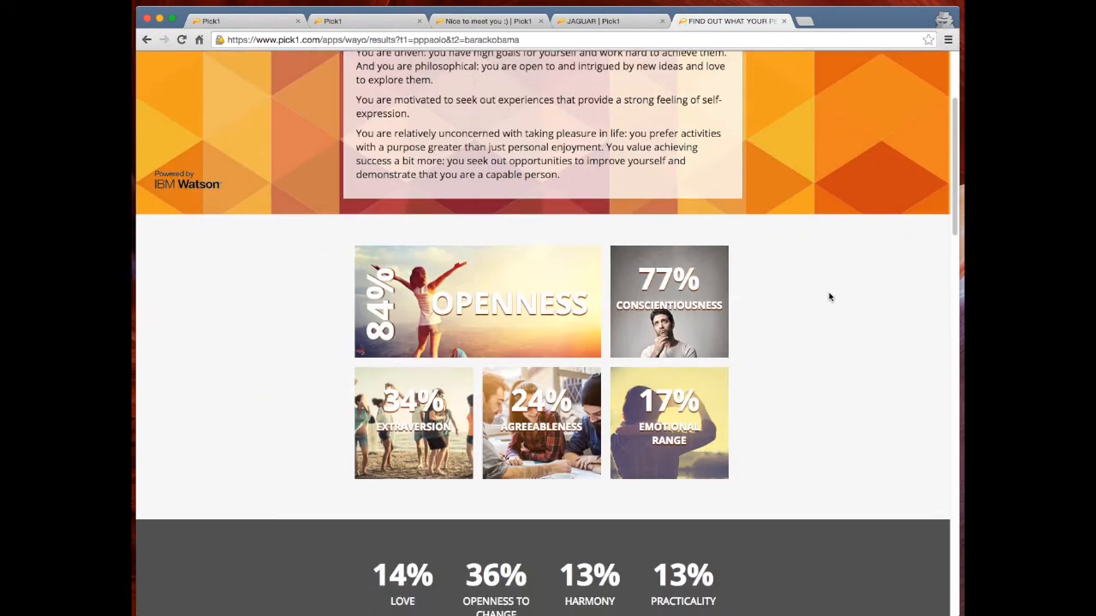
scroll(830, 292, down, 1)
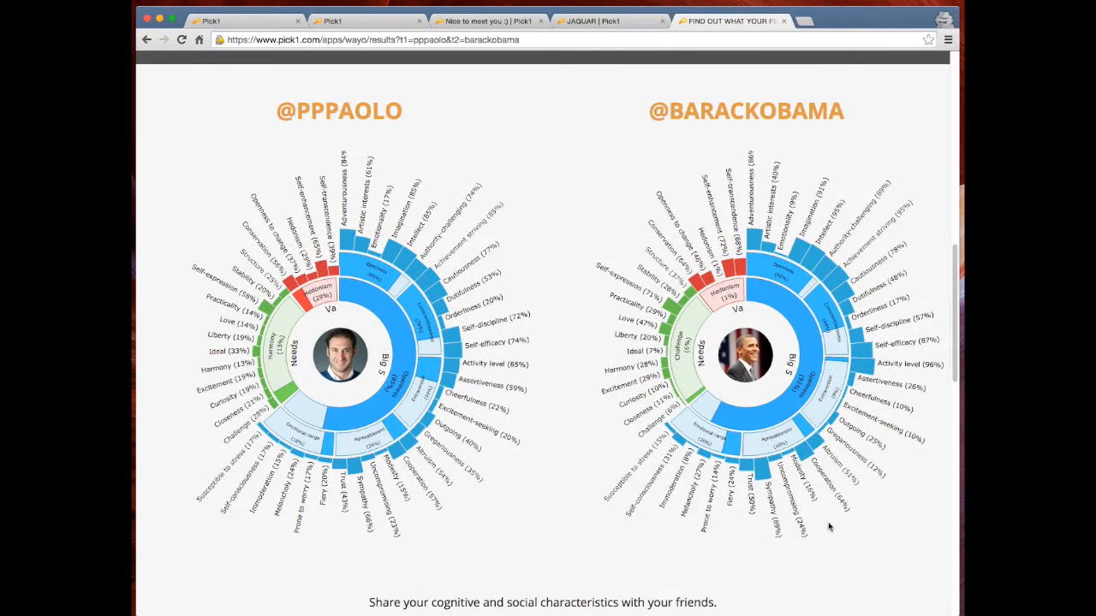
scroll(829, 522, down, 4)
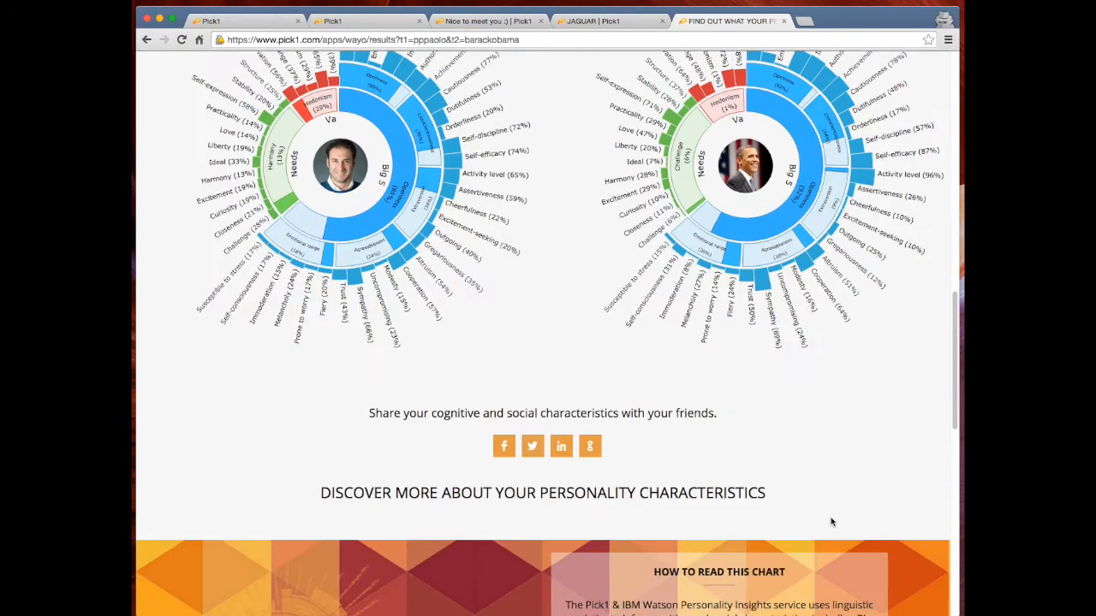
scroll(828, 512, up, 4)
scroll(820, 472, up, 1)
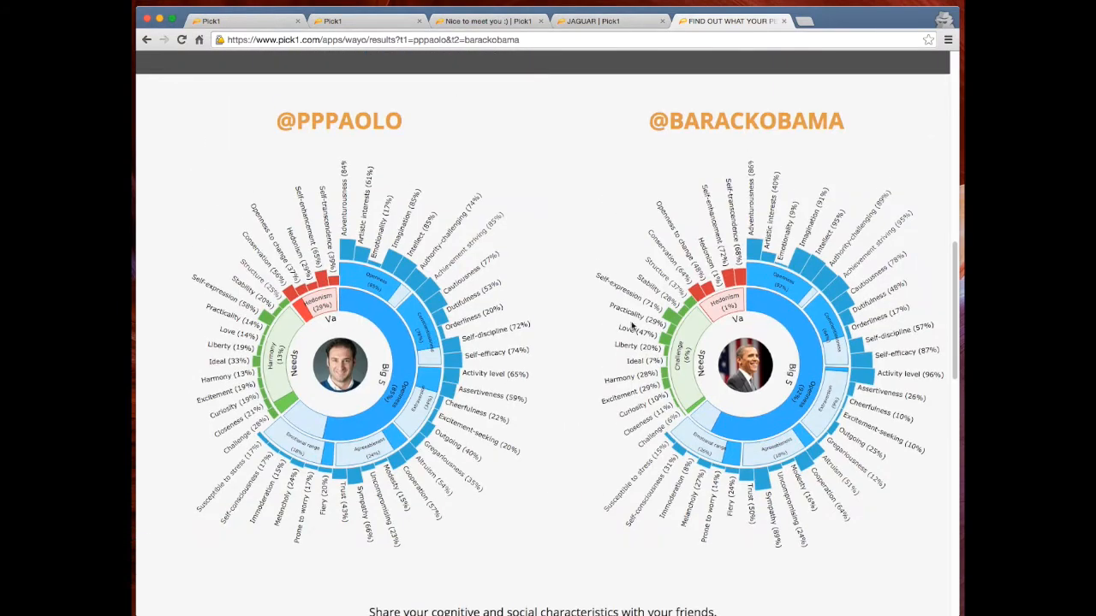
Open the "Nice to meet you :)" survey through the short link bit.ly/connectppp in its existing tab.
click(233, 22)
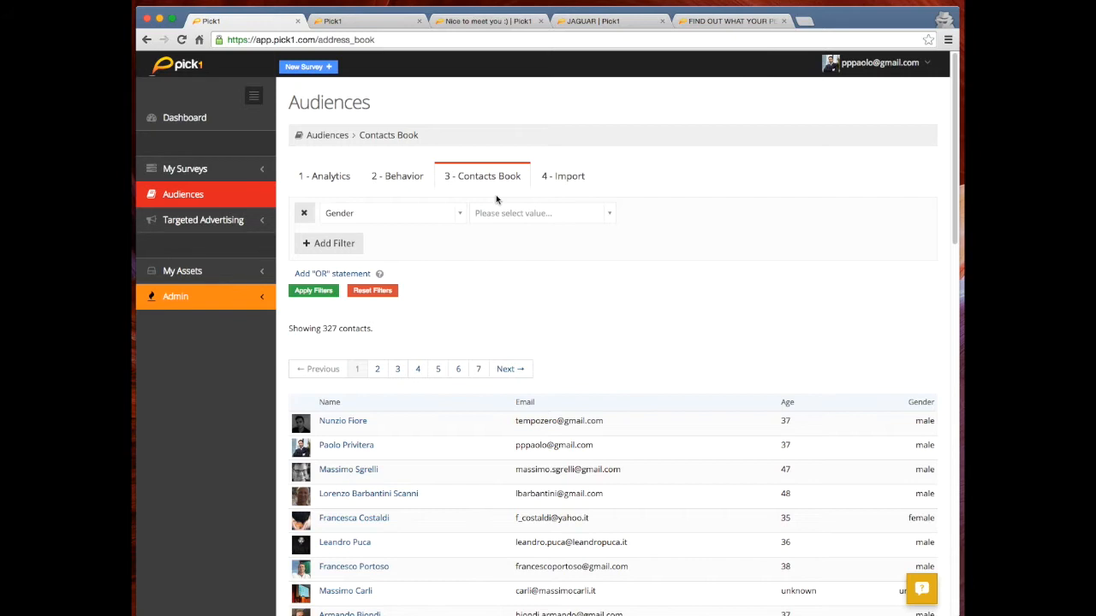
click(369, 25)
click(466, 24)
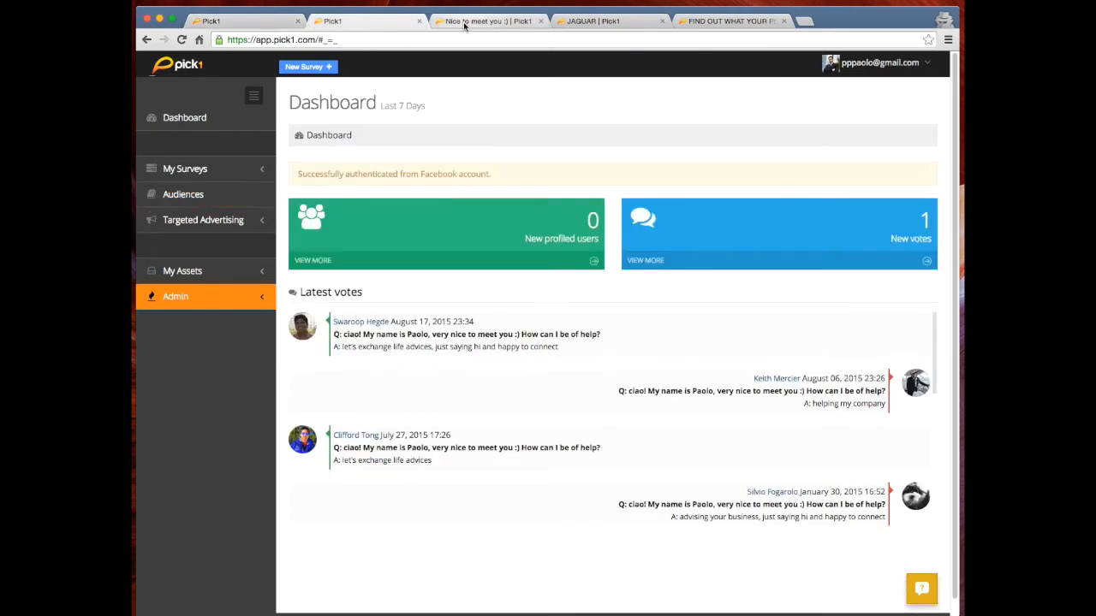
click(333, 43)
text(surve)
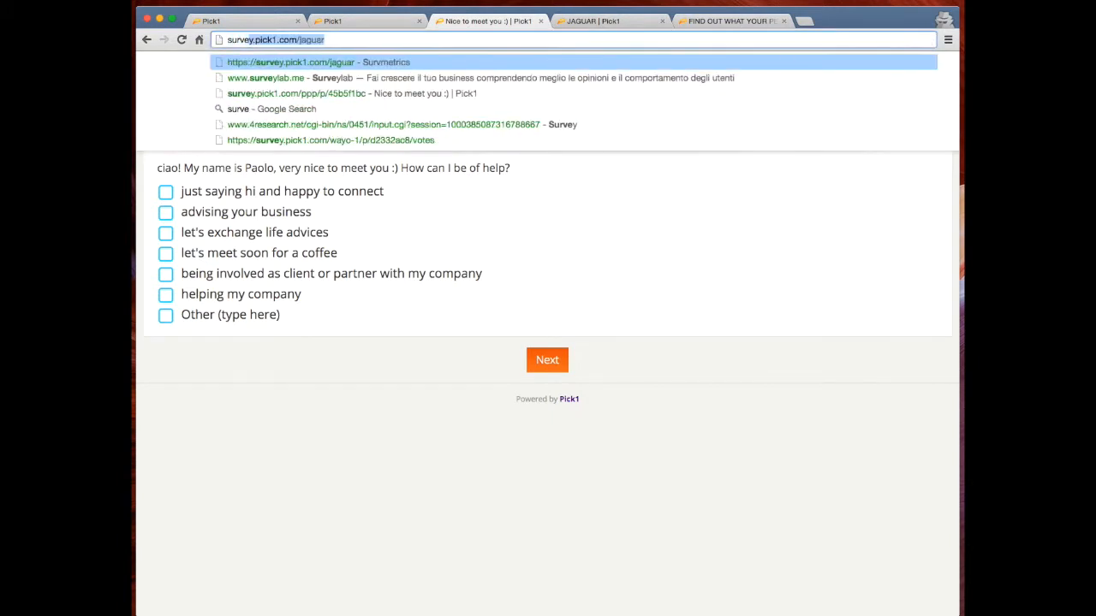
text(bit)
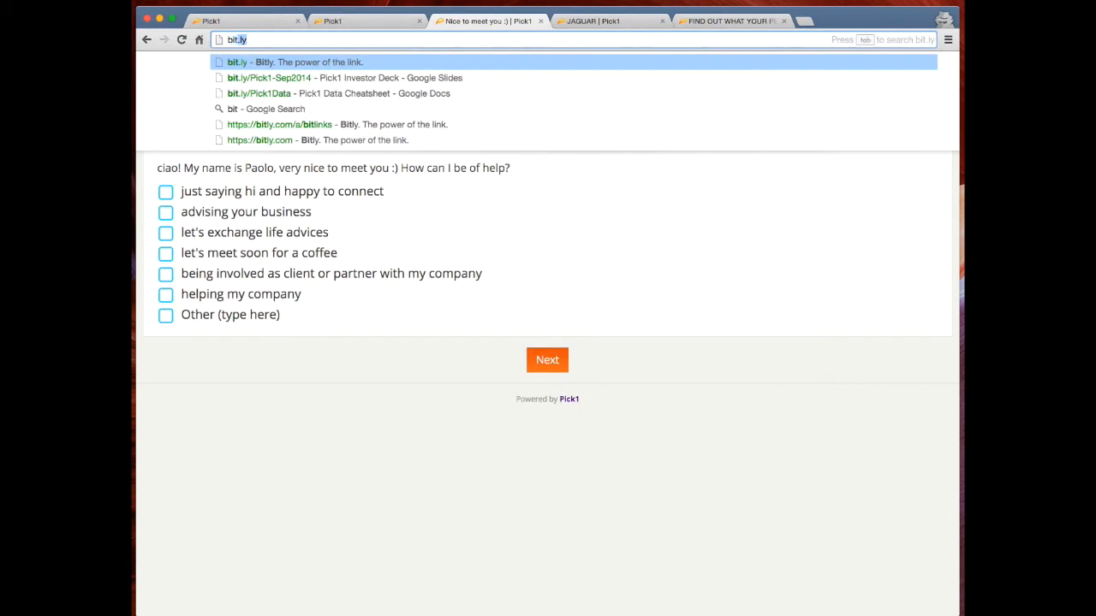
text(.ly/co)
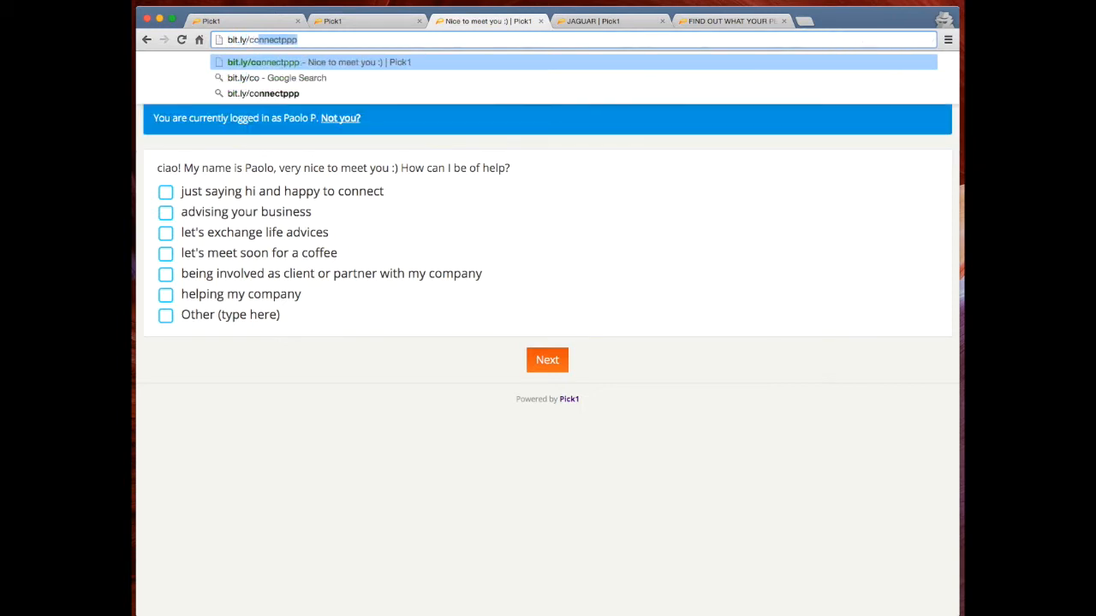
key(Return)
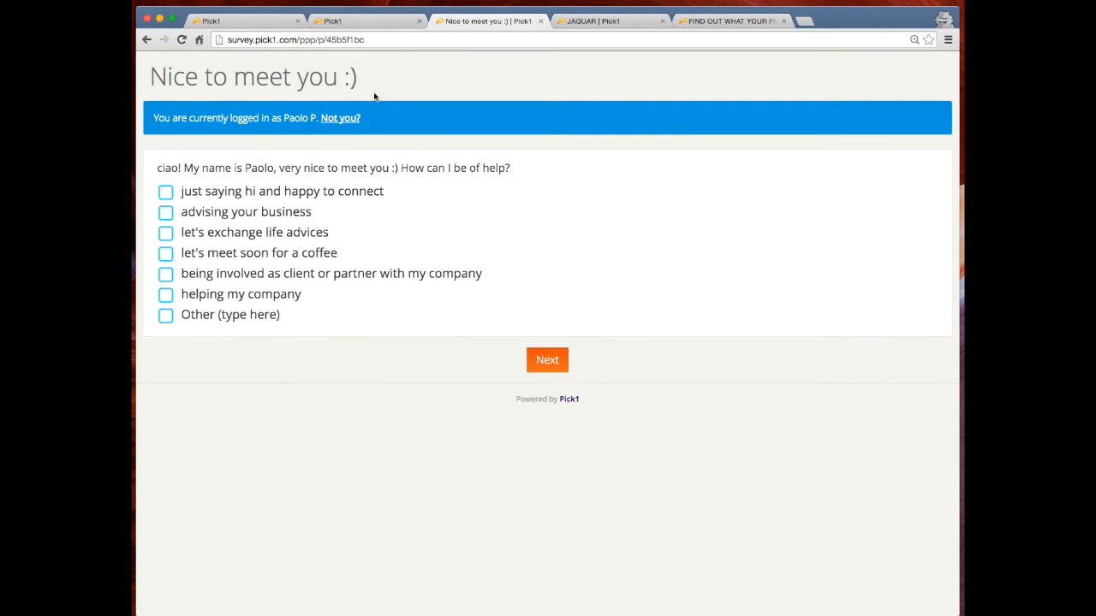
Answer the survey with "advising your business" and "let's meet soon for a coffee" and submit it.
click(166, 215)
click(166, 256)
click(548, 363)
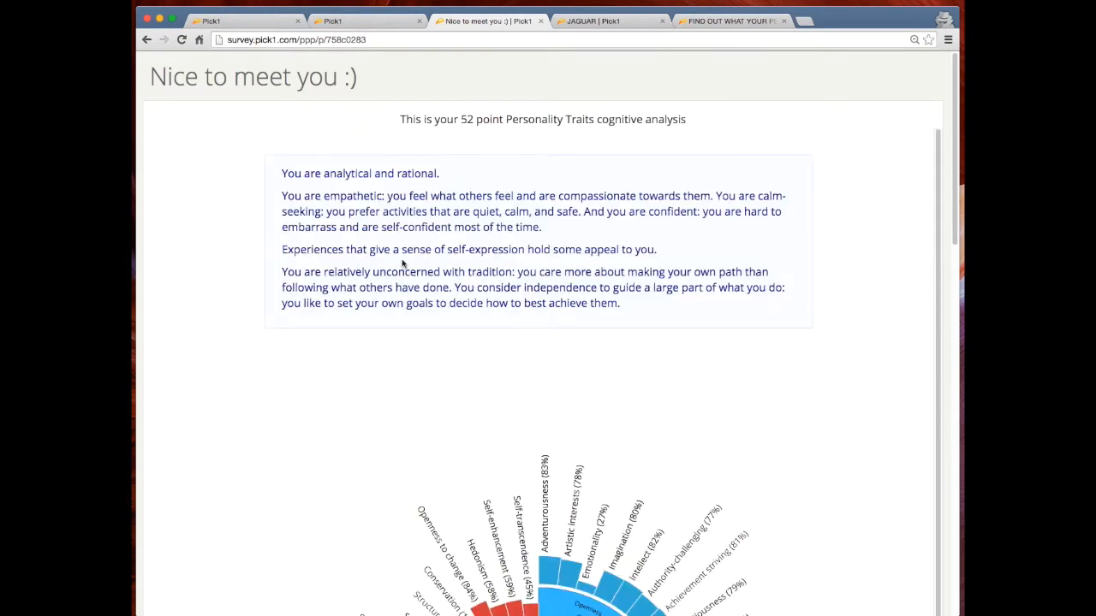
Review the 52 point personality traits summary and circular chart, and switch to the JAGUAR survey page.
scroll(852, 411, down, 5)
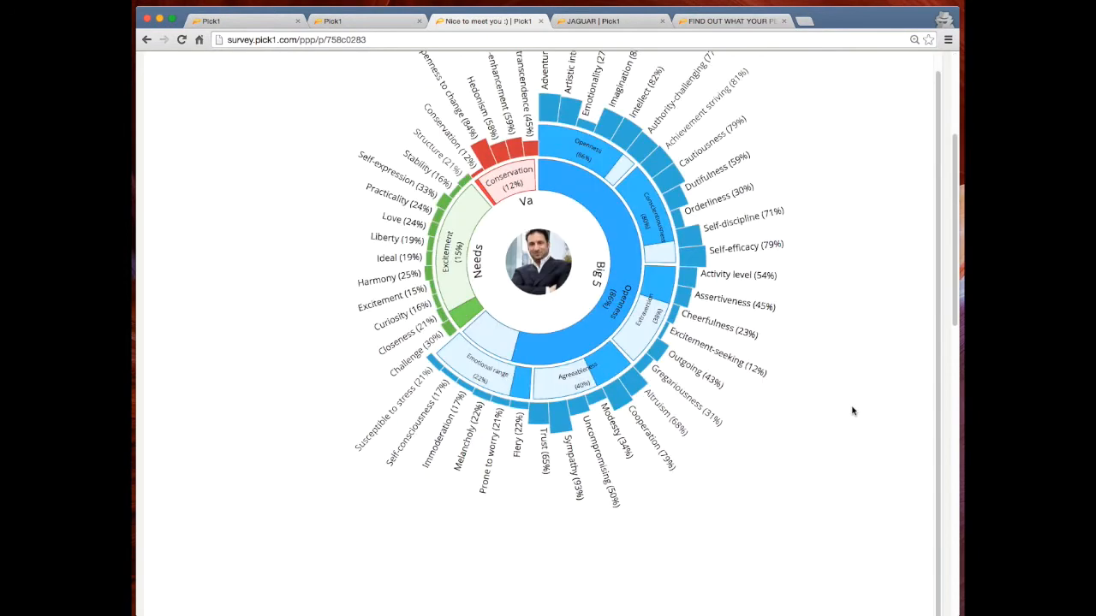
scroll(839, 409, up, 5)
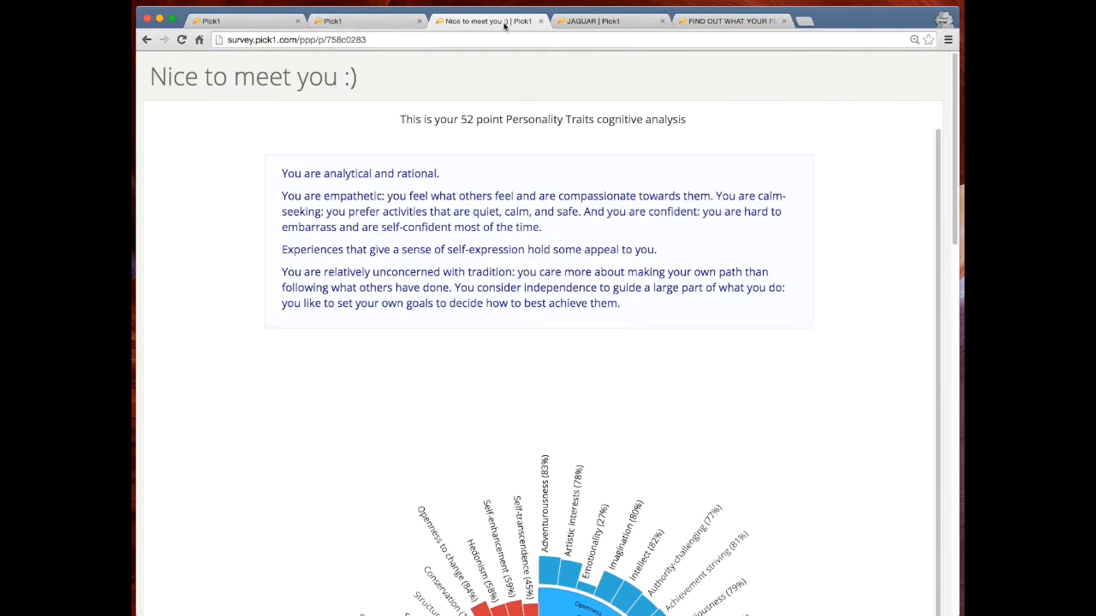
click(601, 23)
click(410, 41)
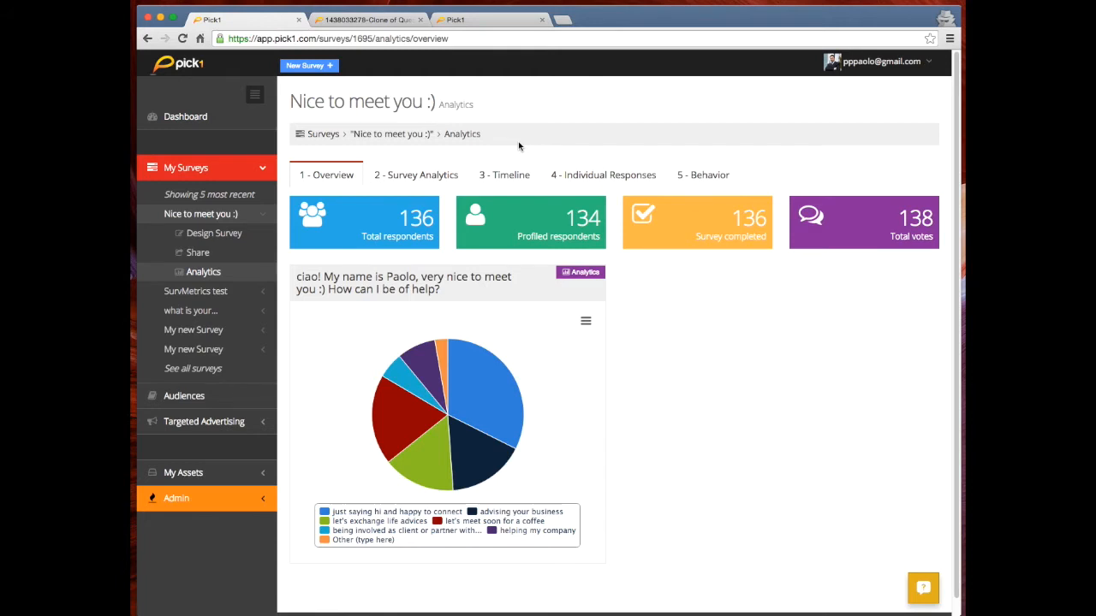
Show the sharing options of the "Nice to meet you :)" survey and open the survey from its custom URL.
click(210, 258)
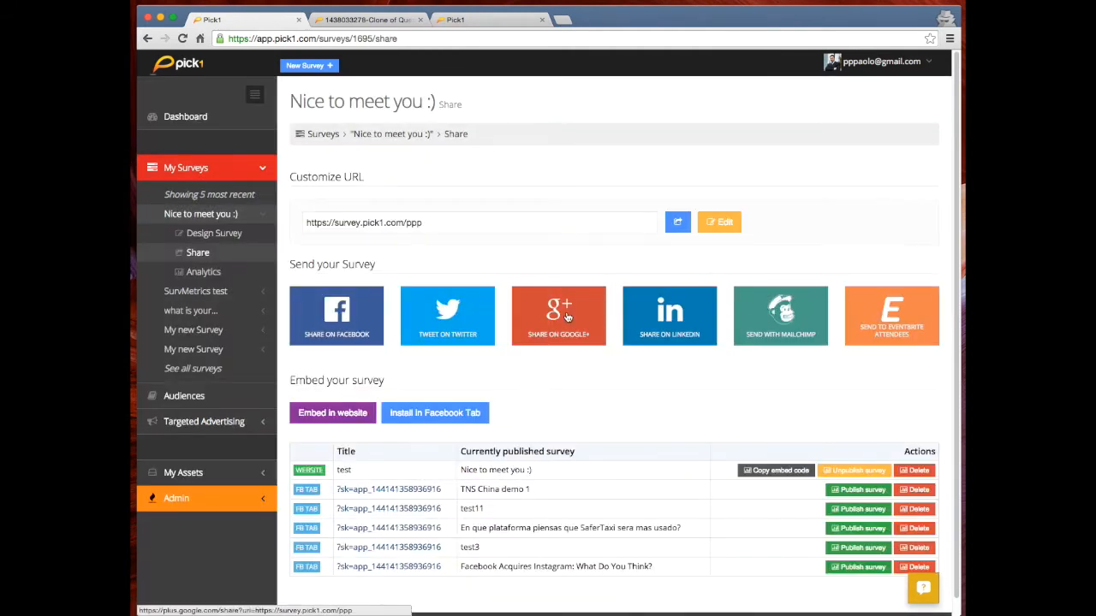
click(678, 223)
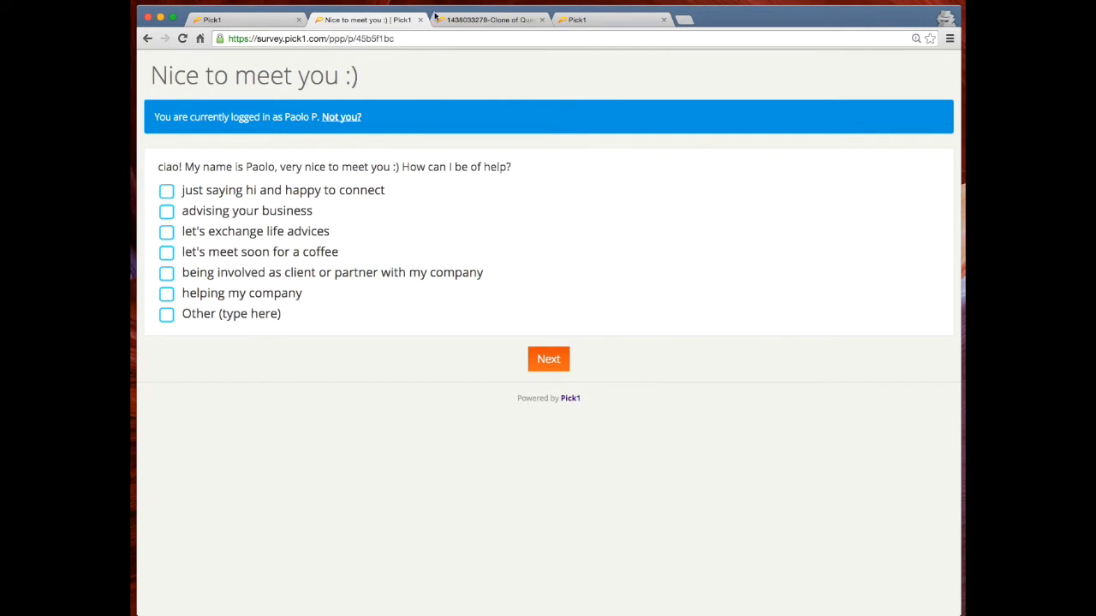
Switch to the Ca' Foscari Alumni questionnaire and start it from its welcome page.
click(473, 26)
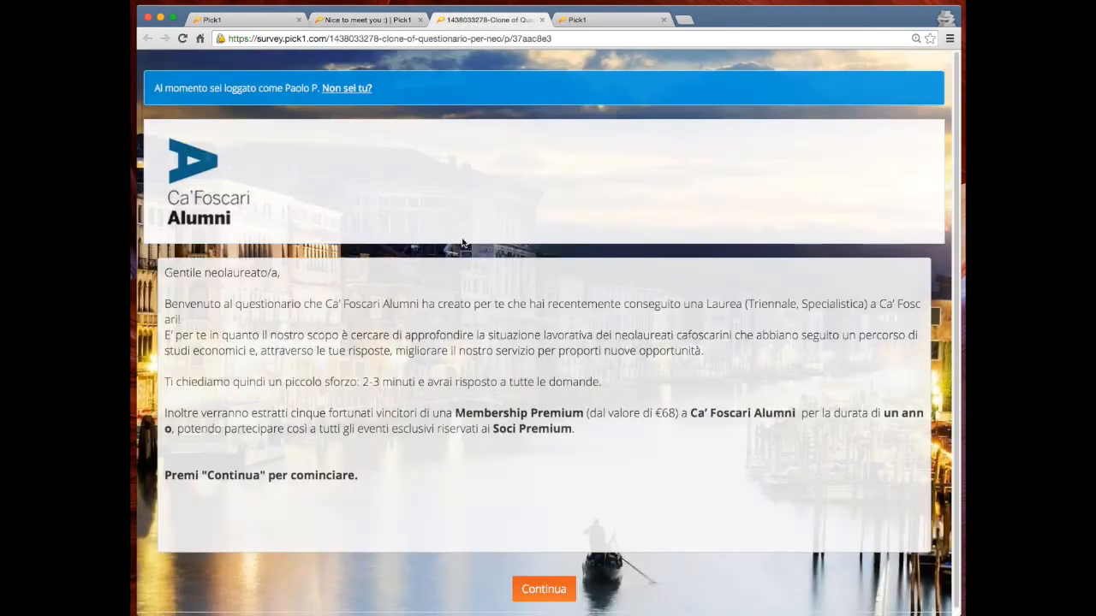
scroll(435, 231, down, 1)
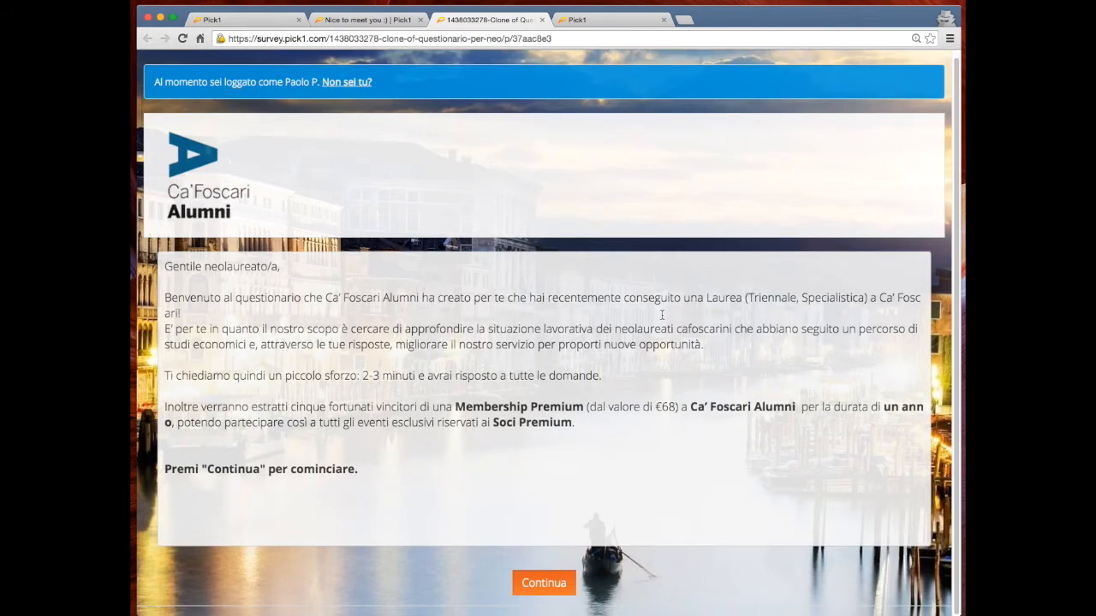
click(541, 583)
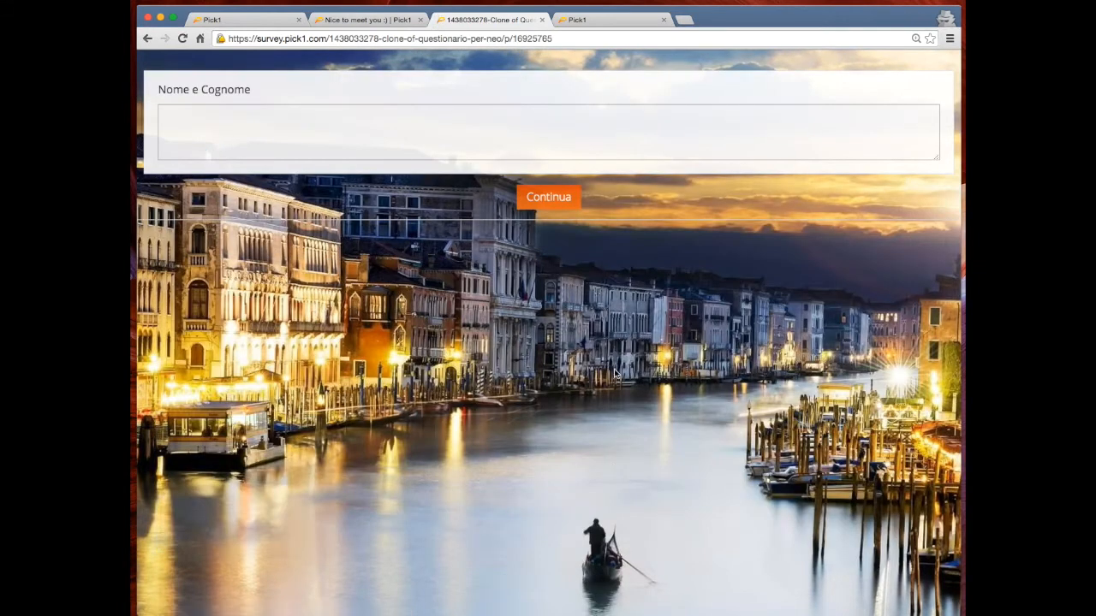
Try submitting the Nome e Cognome question empty, and submit it with the respondent's full name followed by "test".
click(442, 147)
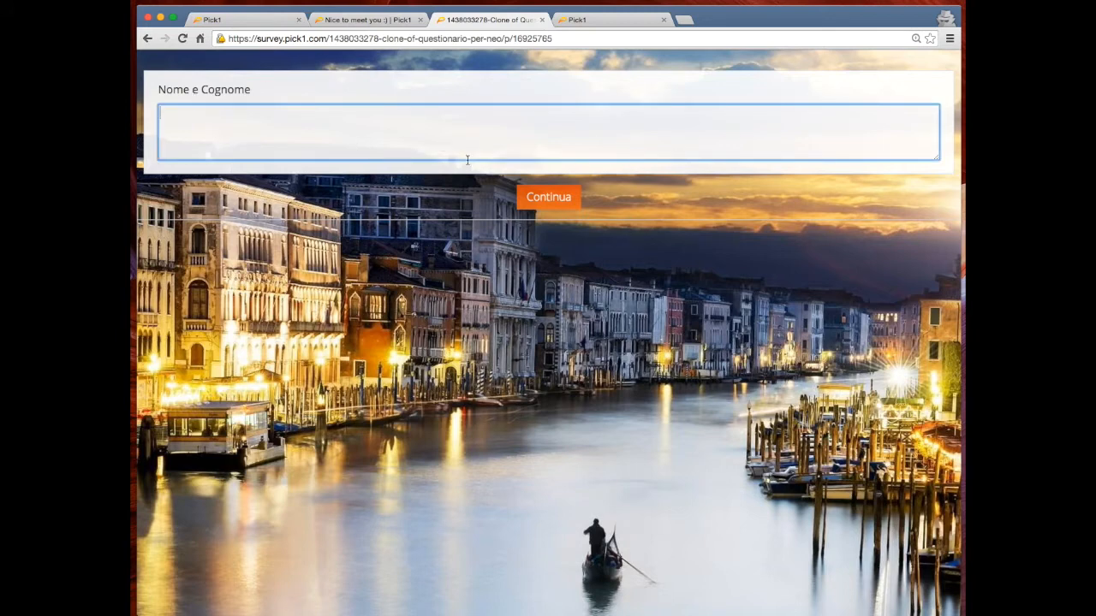
click(542, 199)
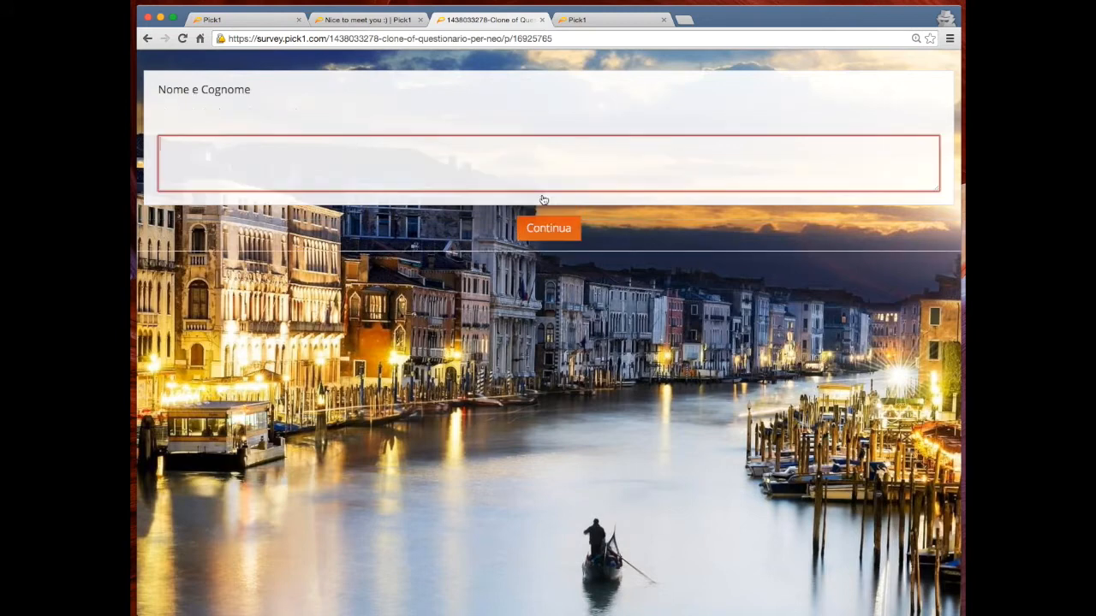
click(446, 166)
text(Paolo Privitera test)
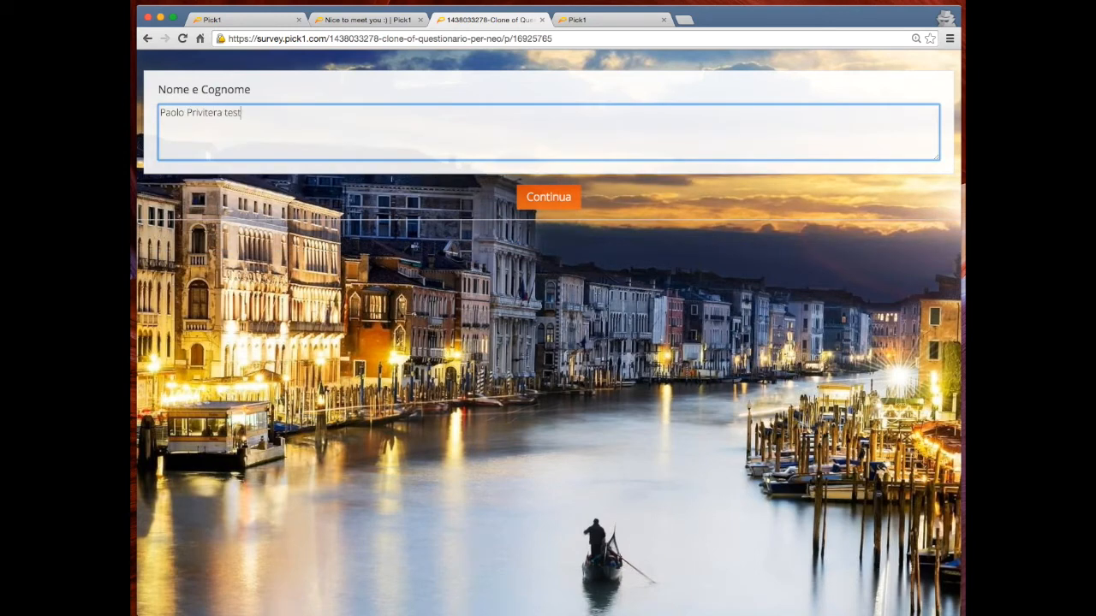
click(552, 202)
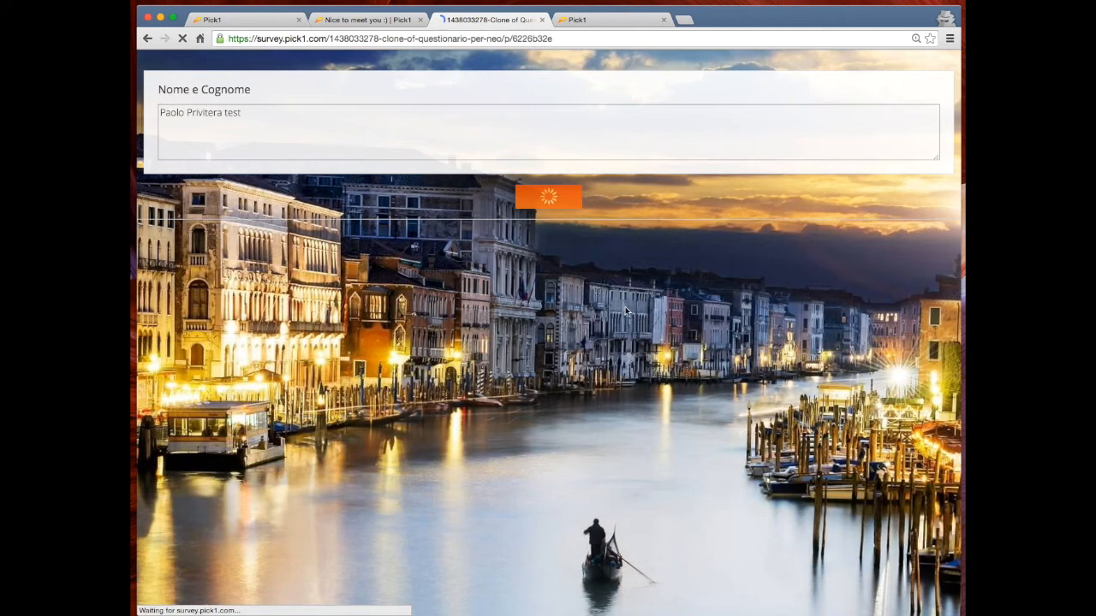
Answer the age question with 25, the gender question with Femmina, and the following question with its first option.
click(184, 176)
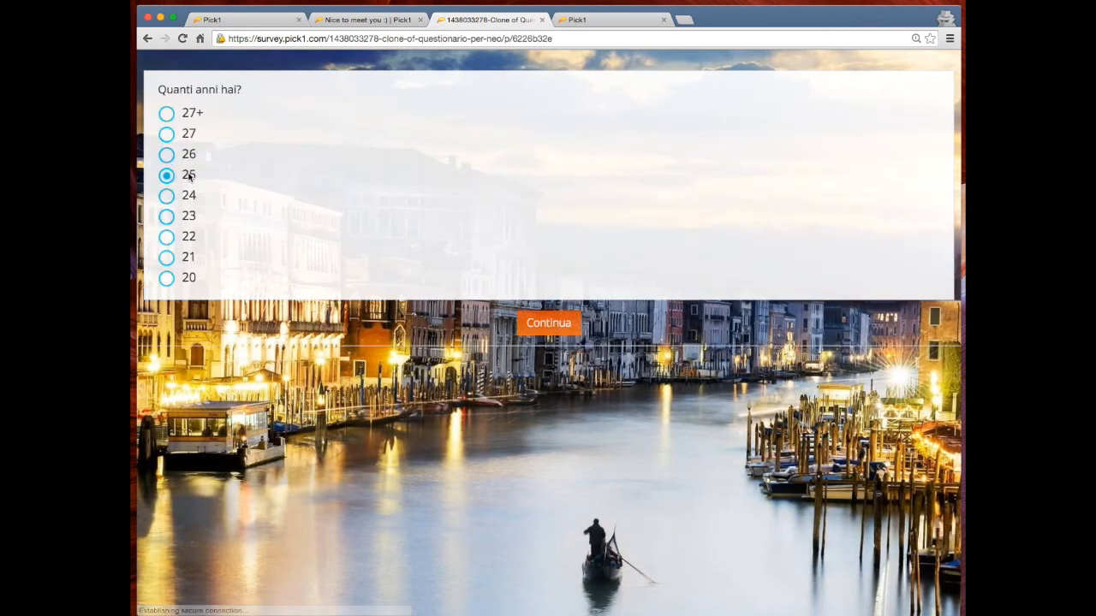
click(526, 318)
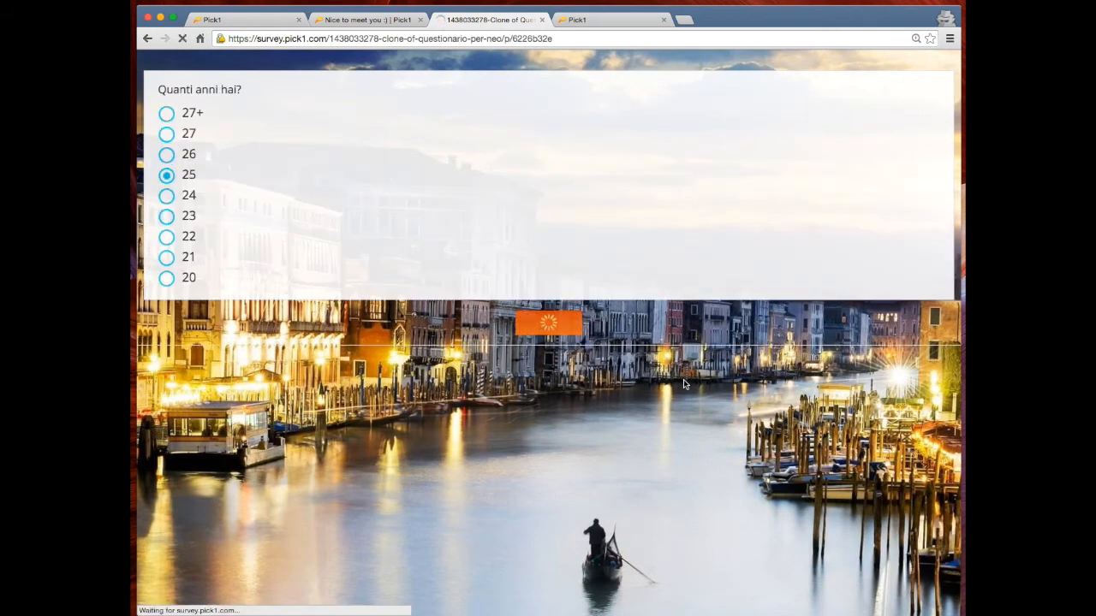
click(167, 137)
click(519, 183)
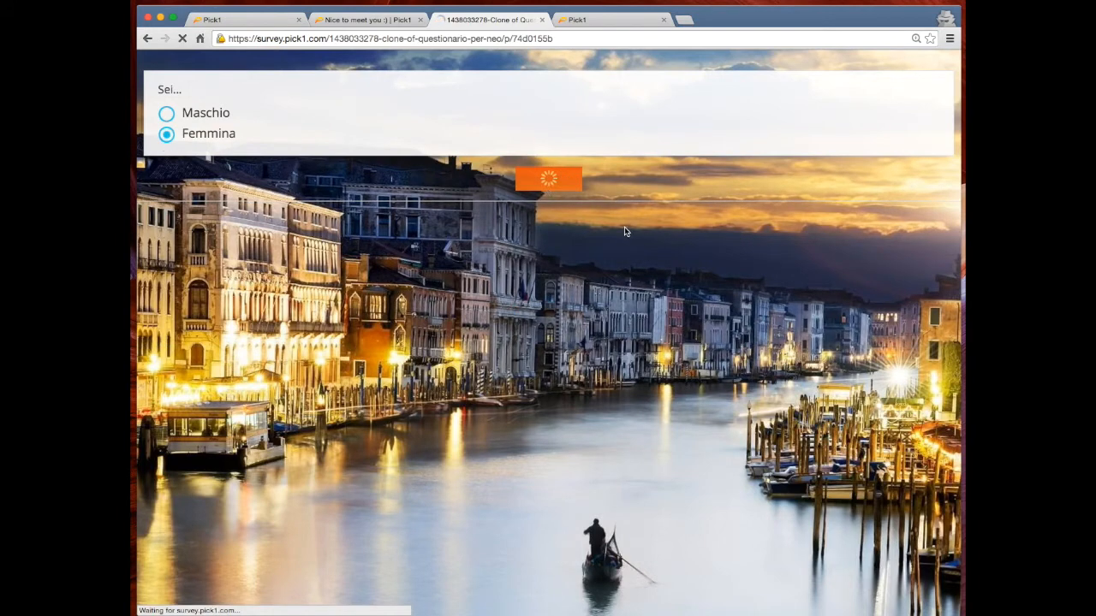
click(167, 114)
click(548, 198)
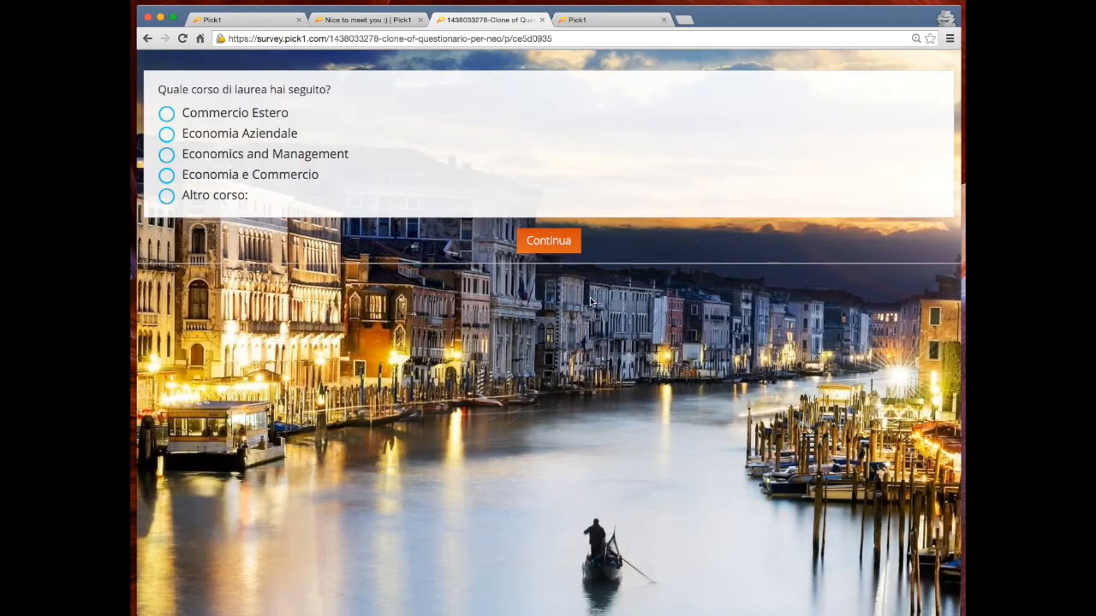
Close the alumni questionnaire and open the analytics overview of the "Nice to meet you :)" survey.
key(super+w)
click(207, 20)
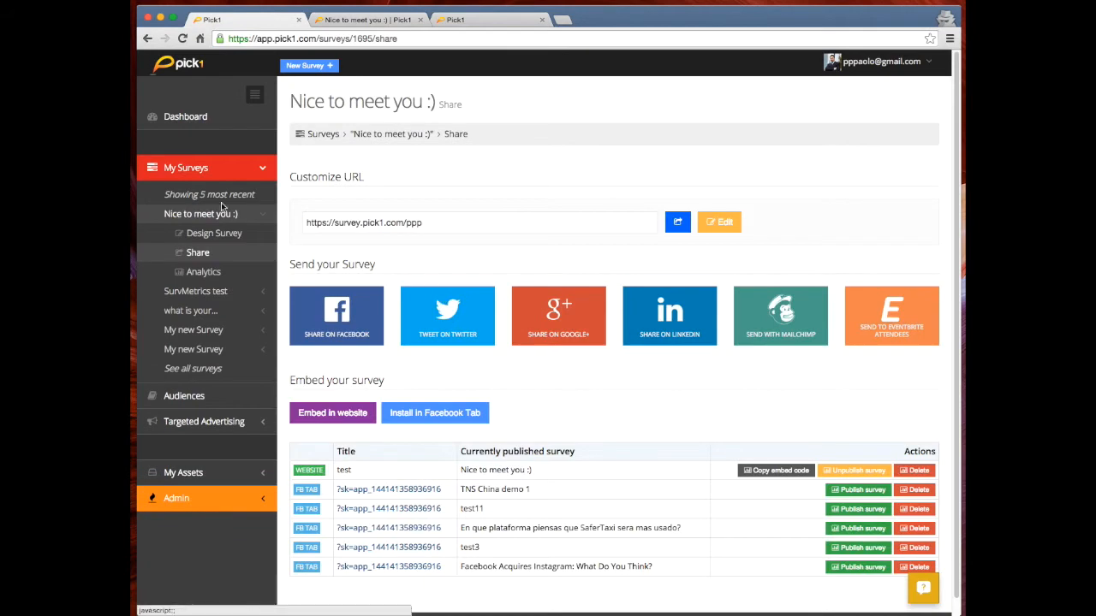
click(213, 273)
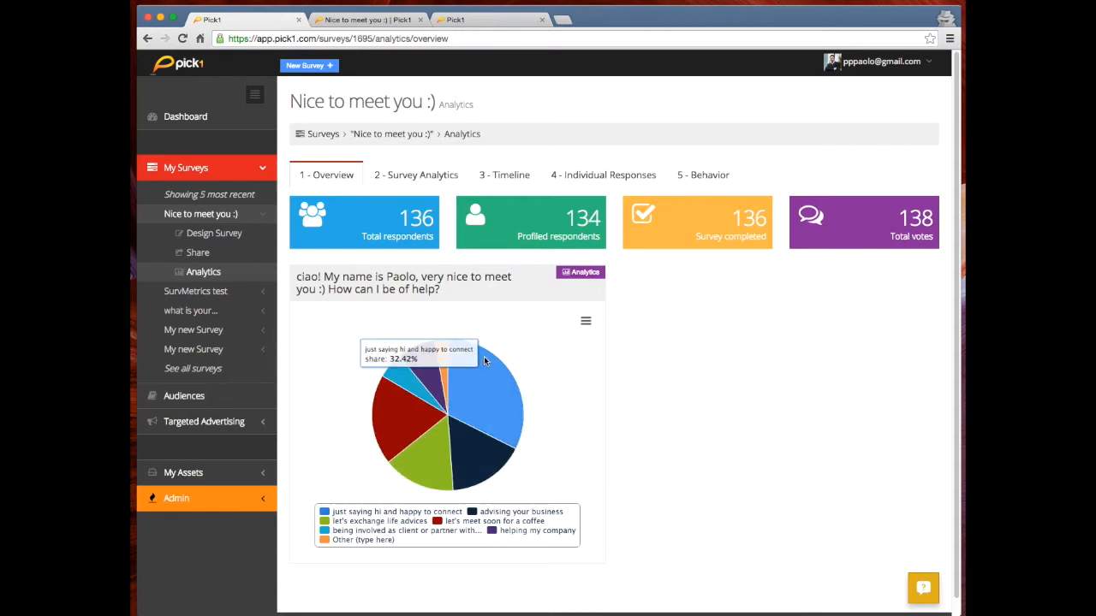
Open the detailed analytics of the "How can I be of help?" question and show its answers as a data table.
click(580, 274)
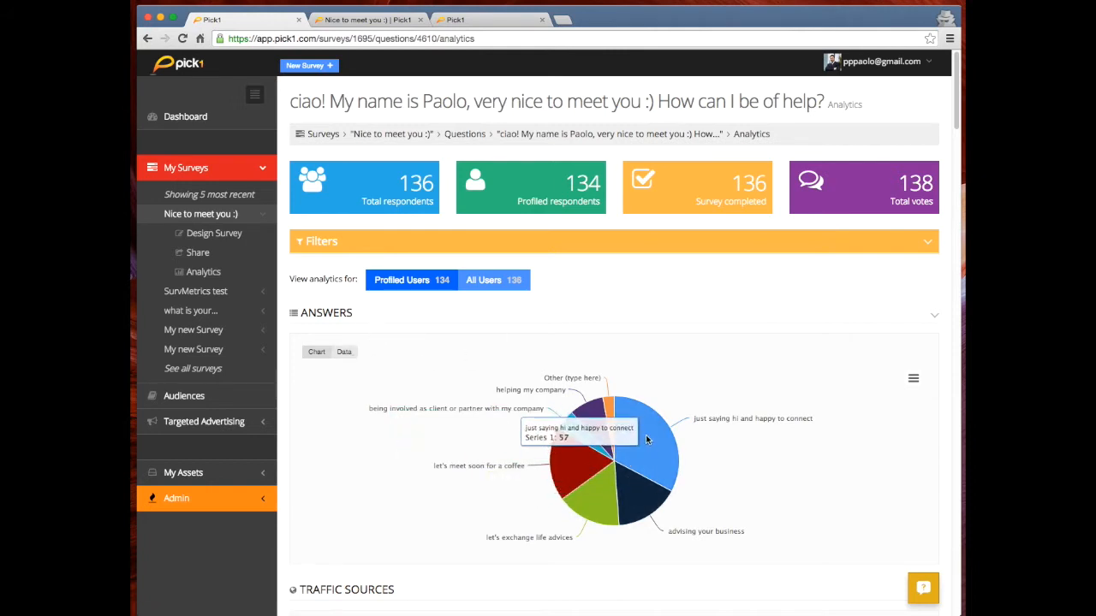
click(344, 352)
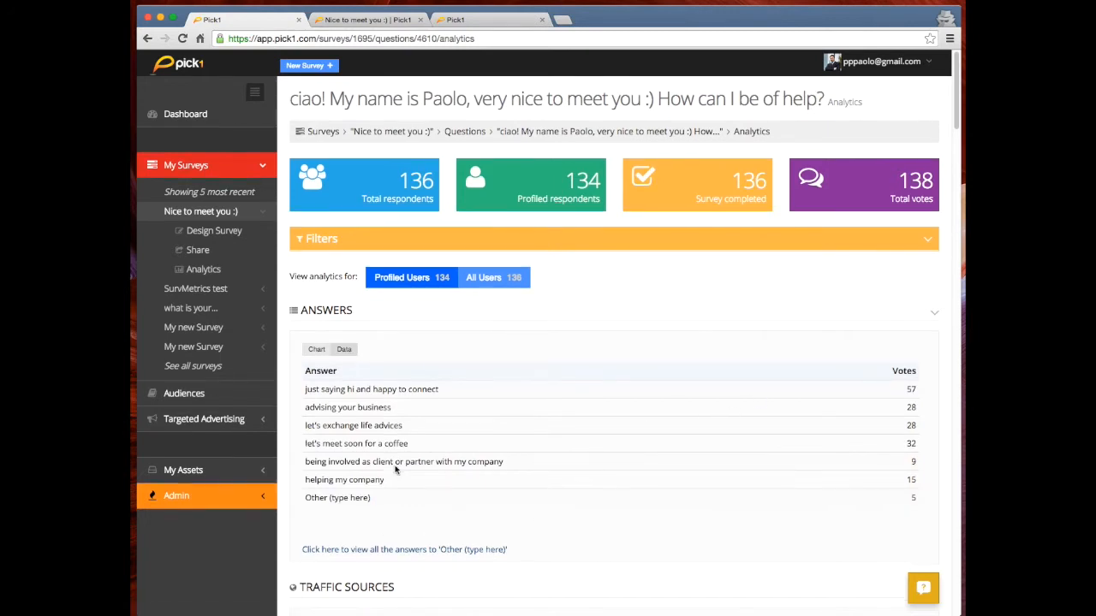
scroll(322, 458, down, 3)
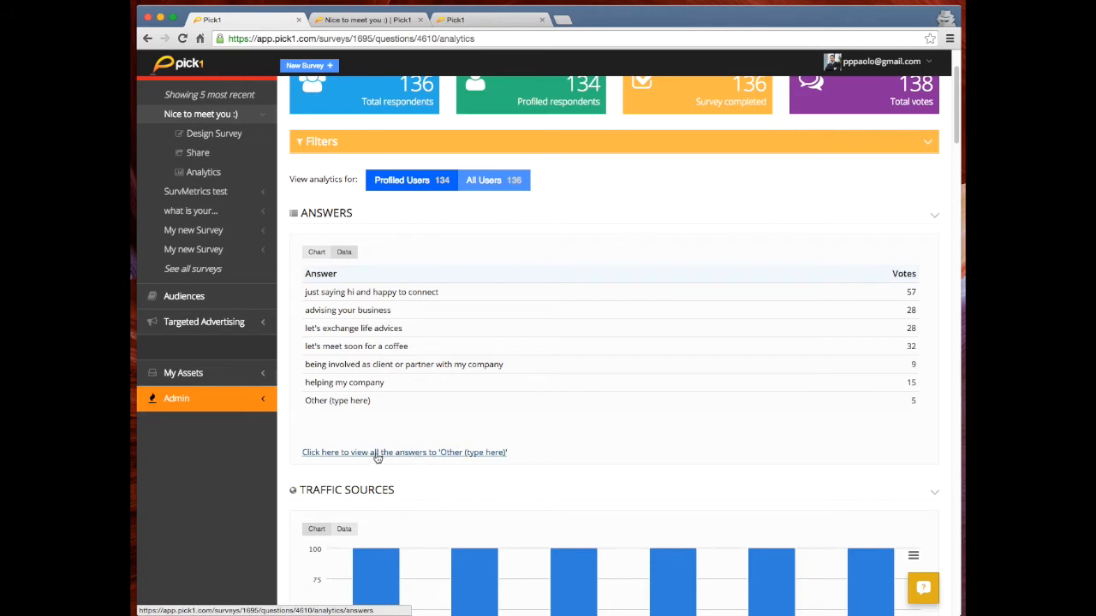
Examine the traffic sources as a chart and as a data table, and view the votes timeline.
scroll(273, 432, down, 6)
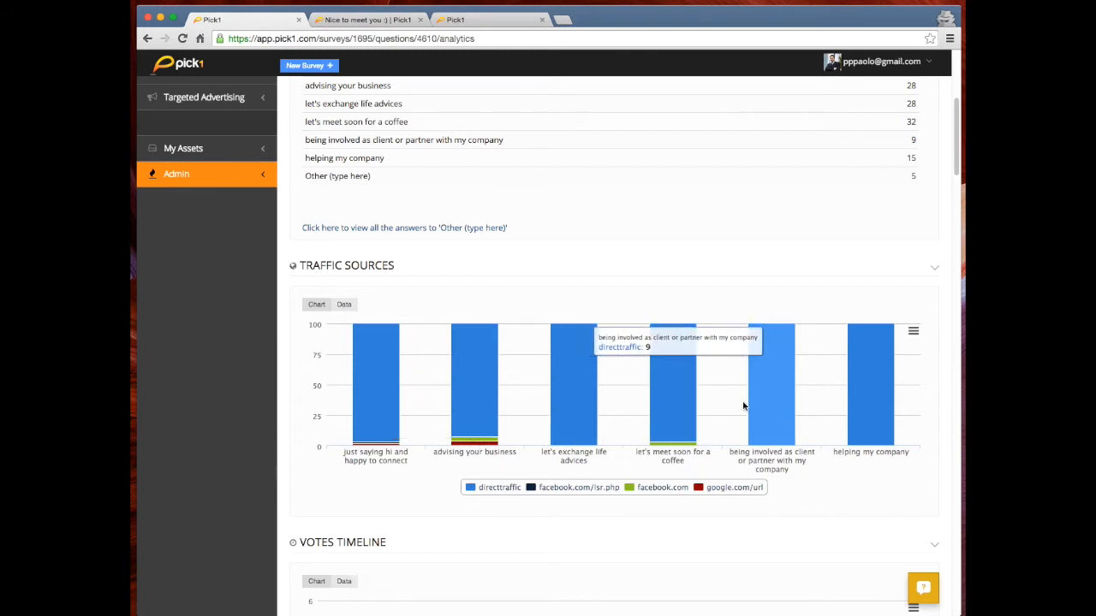
click(344, 304)
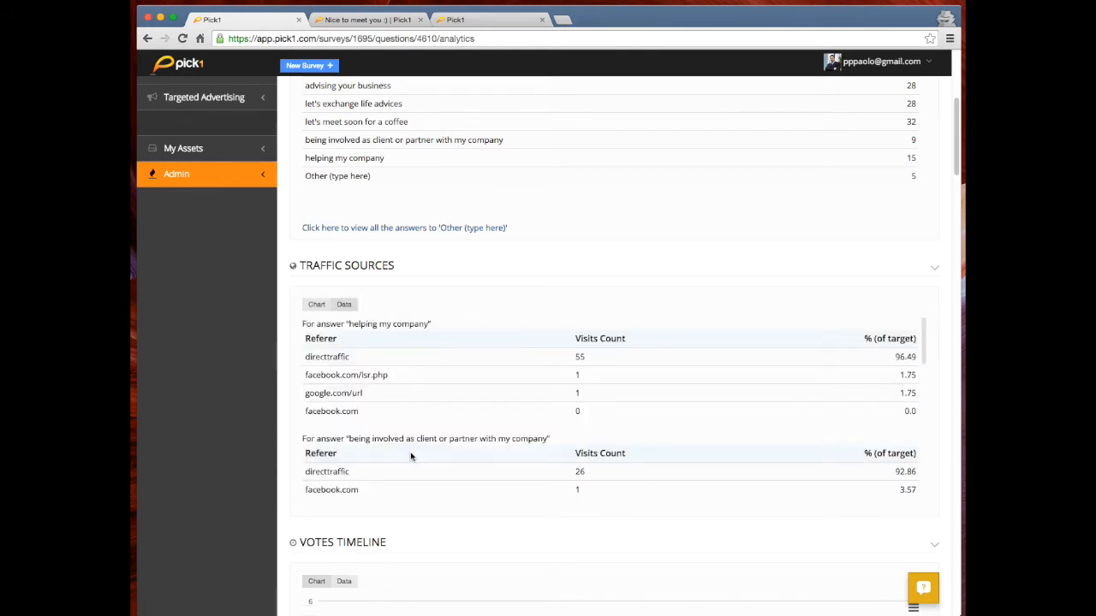
scroll(410, 456, down, 5)
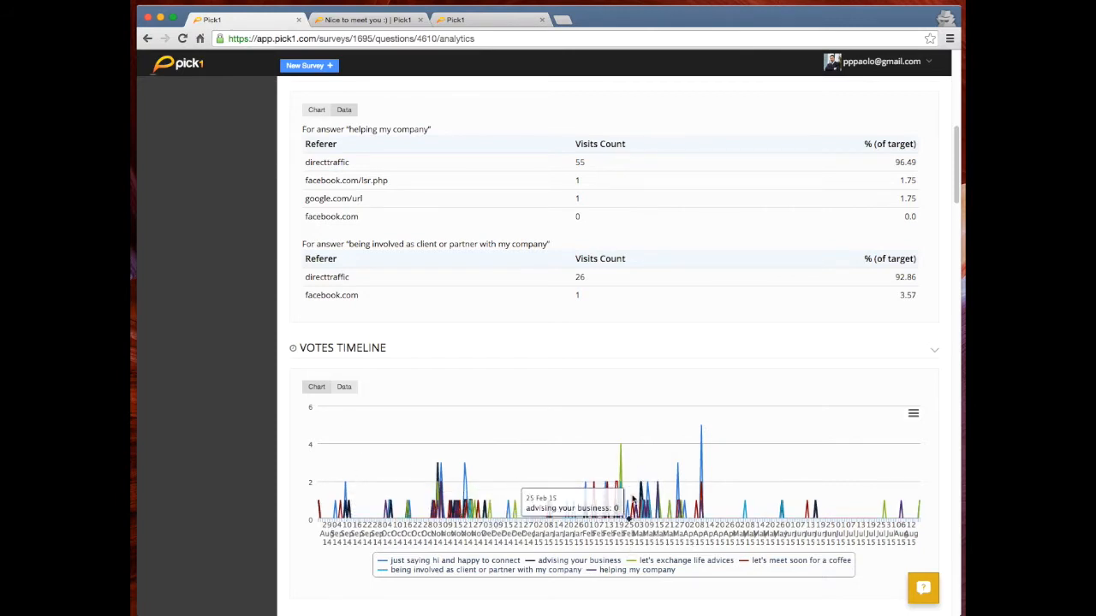
Show the votes timeline as a data table and read through the daily votes for each answer.
click(343, 387)
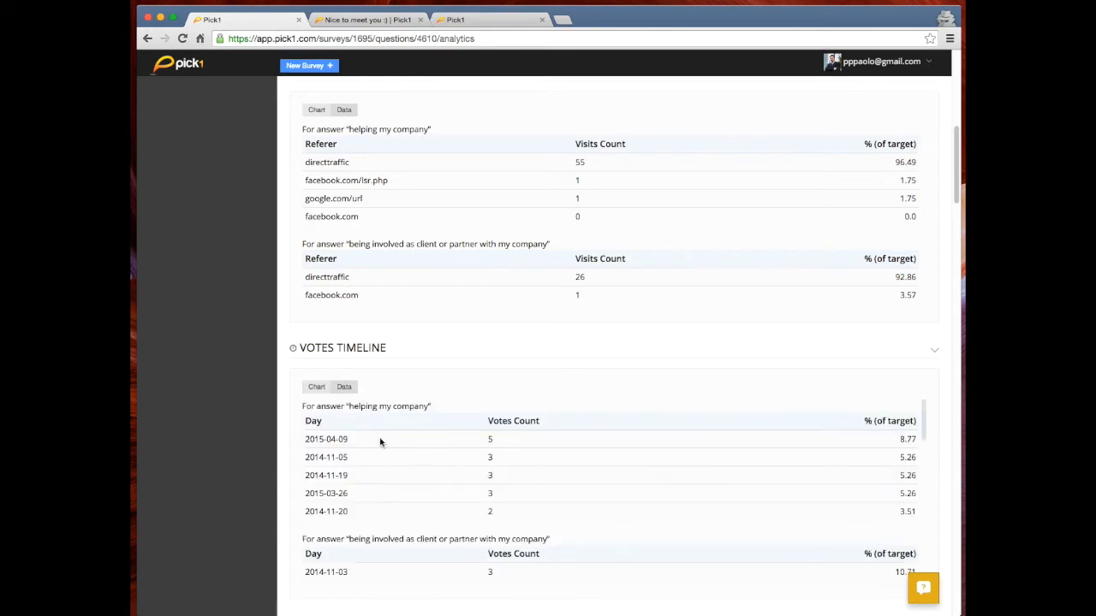
scroll(388, 442, down, 8)
scroll(380, 441, up, 1)
scroll(349, 446, down, 5)
scroll(290, 446, down, 4)
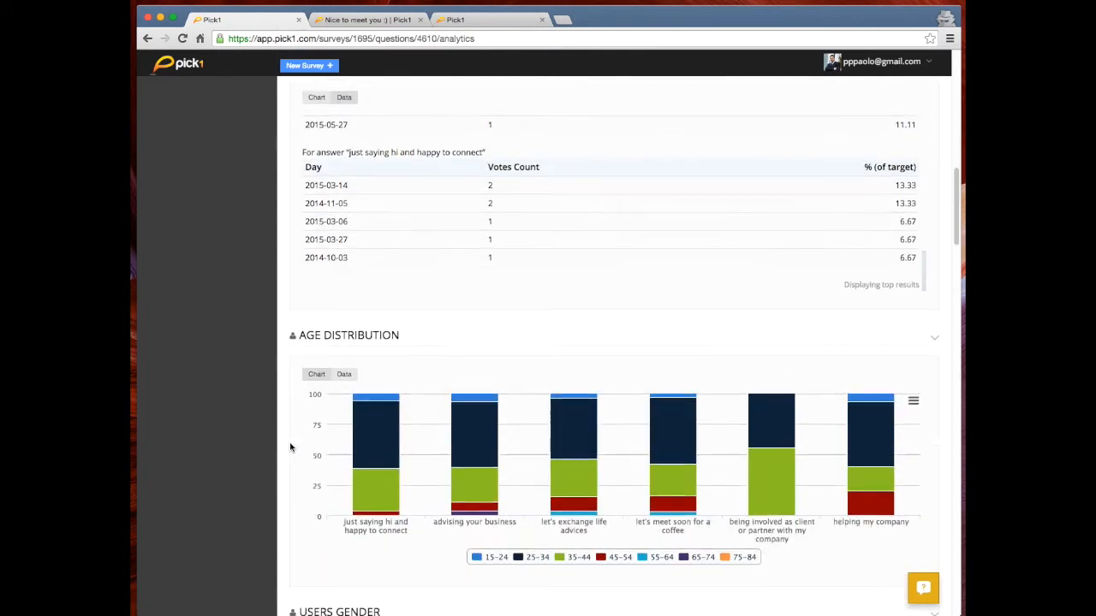
Inspect the age distribution chart across the answers, then show the age and gender breakdowns as data tables.
scroll(291, 447, down, 1)
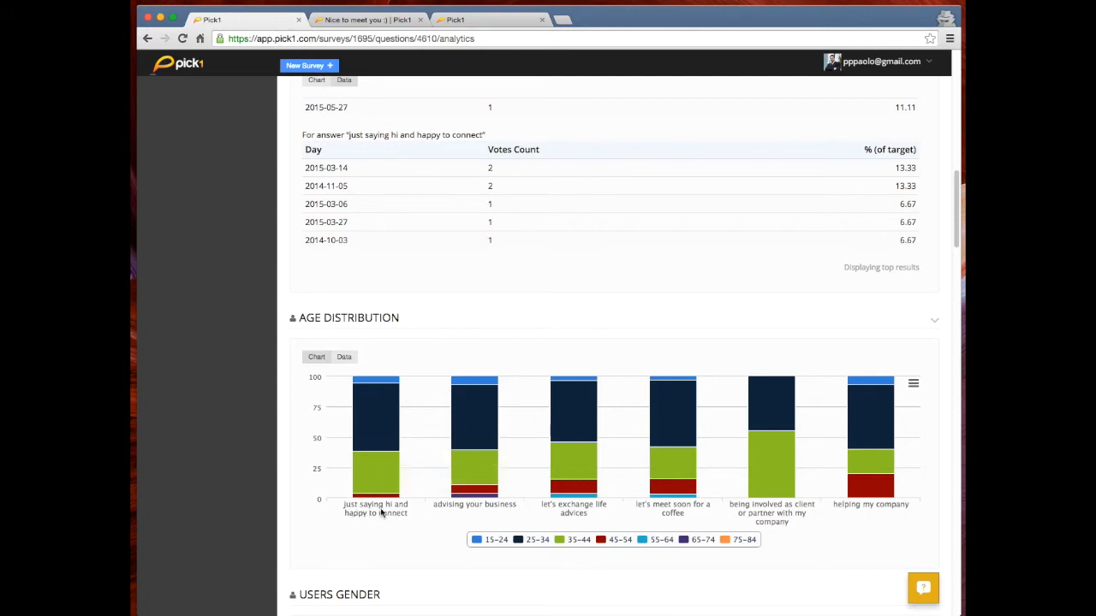
mouse_move(370, 490)
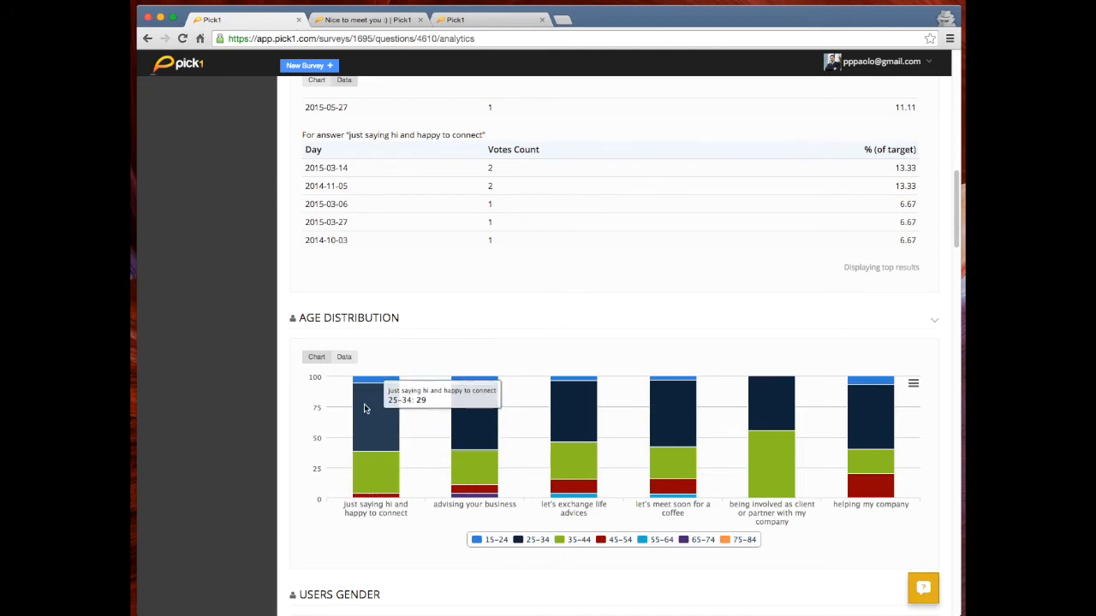
mouse_move(853, 465)
mouse_move(773, 478)
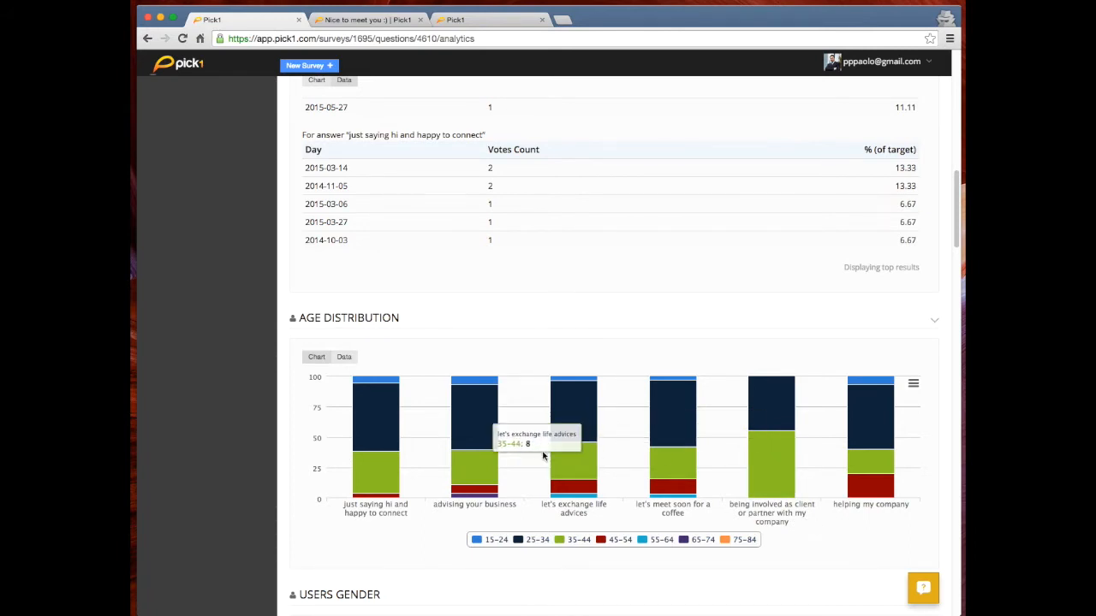
click(342, 357)
scroll(279, 403, down, 5)
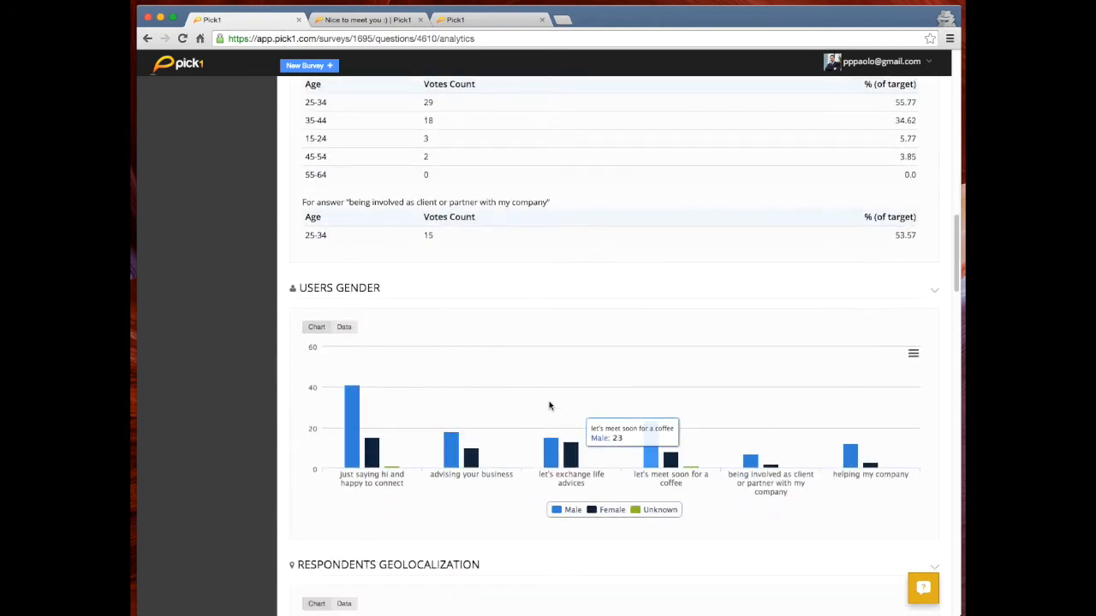
click(346, 336)
Zoom the respondents geolocalization map in on the United States and down to the individual respondent markers in San Francisco.
scroll(286, 374, down, 5)
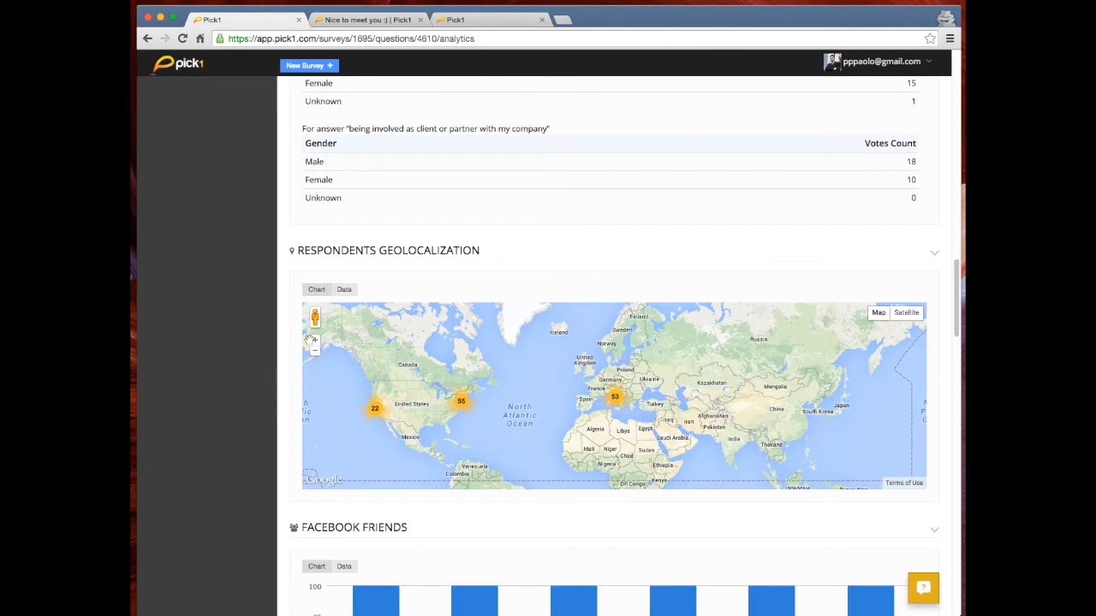
click(314, 341)
drag(443, 392, 646, 399)
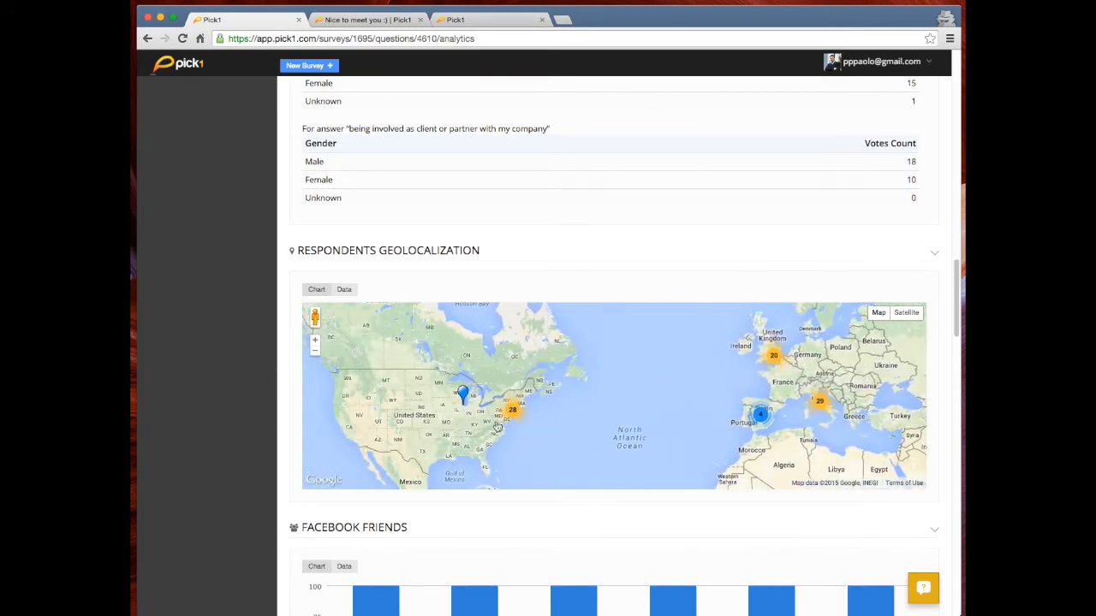
click(401, 419)
double_click(465, 399)
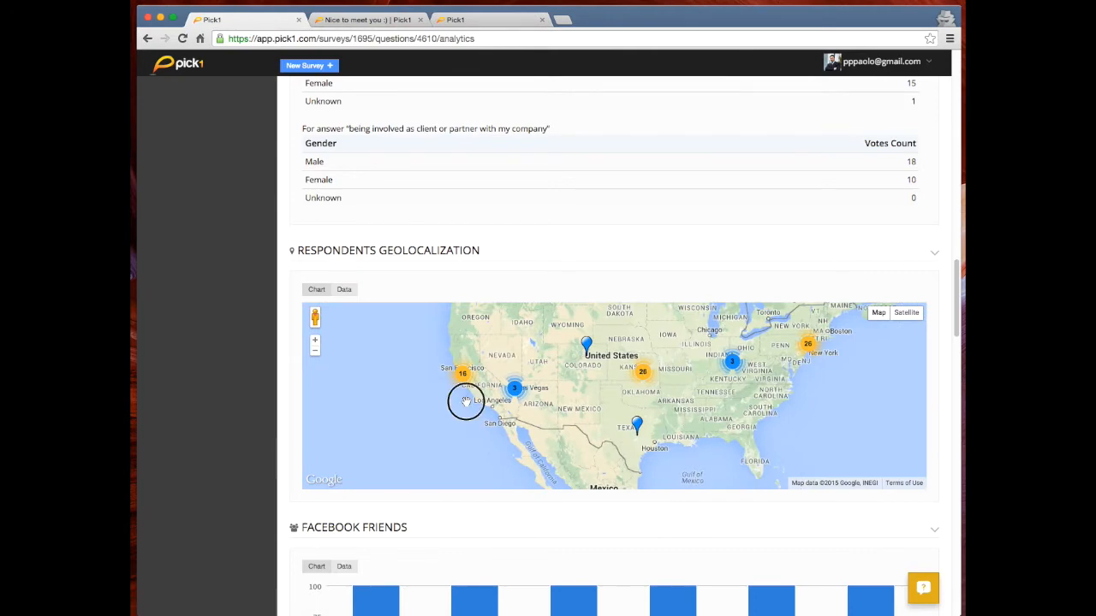
double_click(494, 416)
double_click(473, 386)
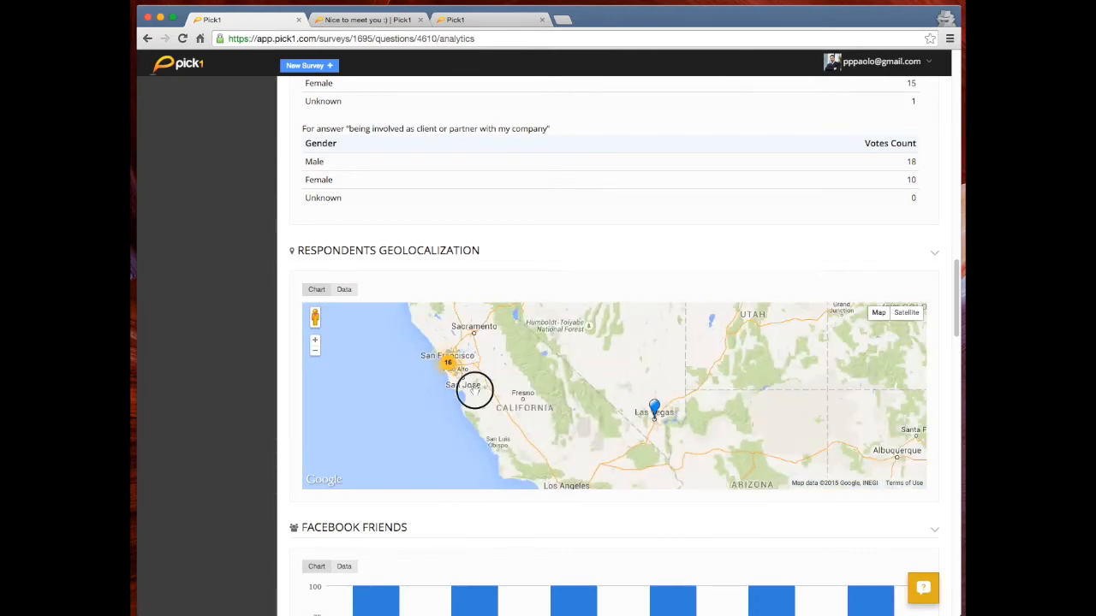
drag(460, 366, 513, 461)
double_click(490, 441)
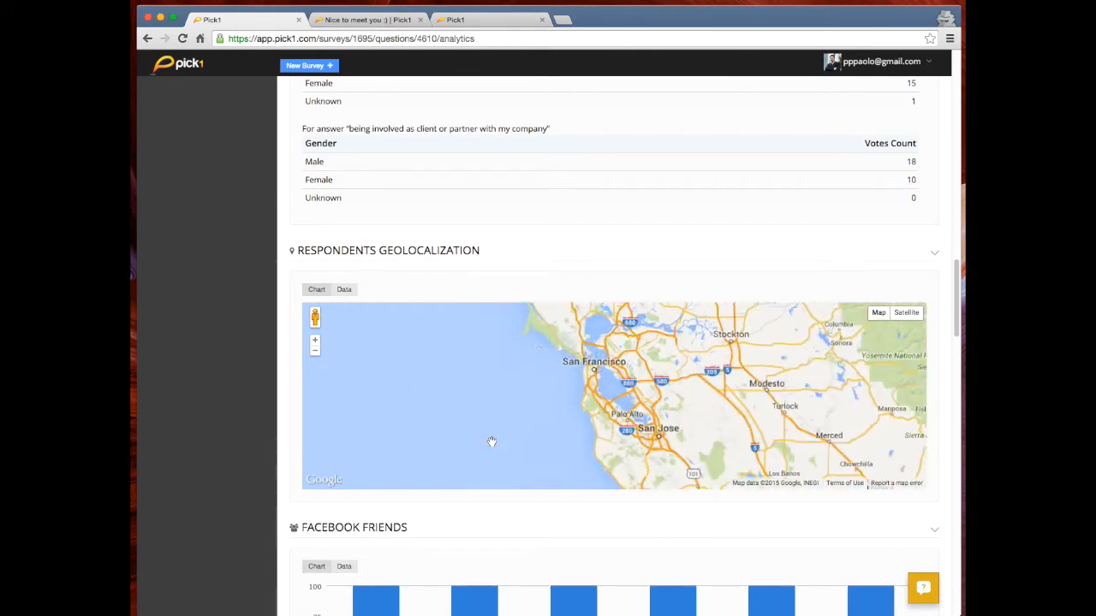
drag(647, 382, 560, 445)
double_click(598, 409)
drag(624, 367, 609, 431)
double_click(609, 431)
double_click(614, 386)
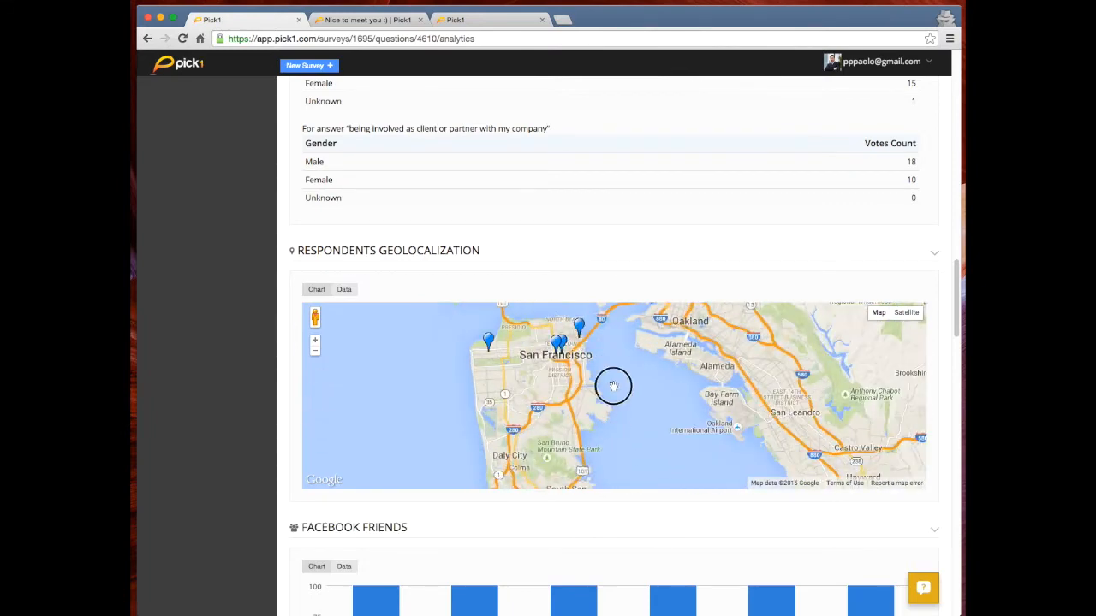
drag(599, 359, 604, 402)
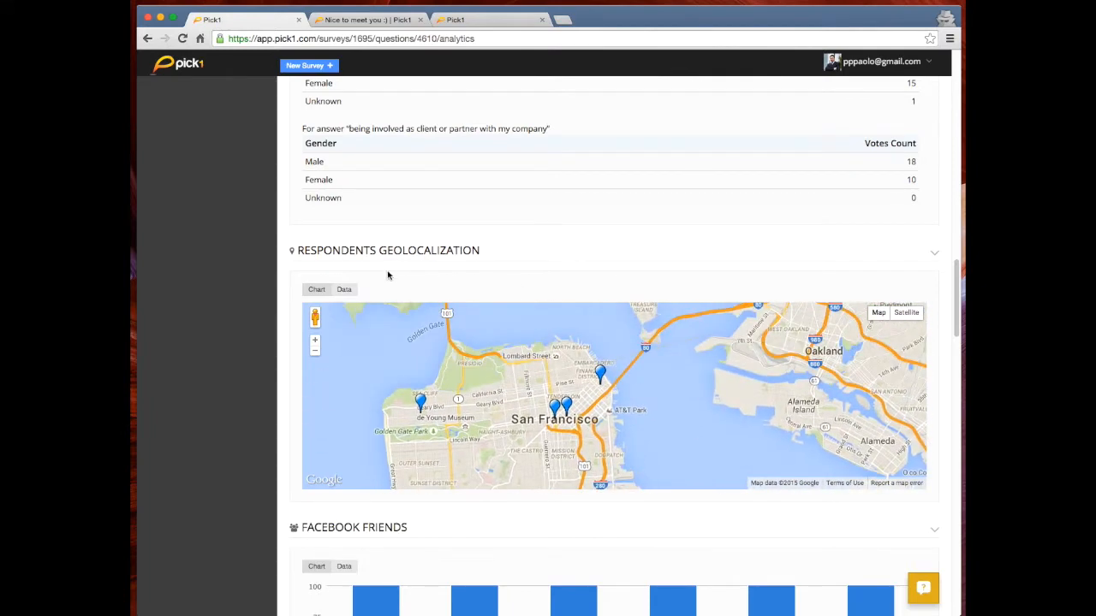
View the respondents' geolocalization by country and city, and the Facebook friends breakdown, as data tables.
click(343, 289)
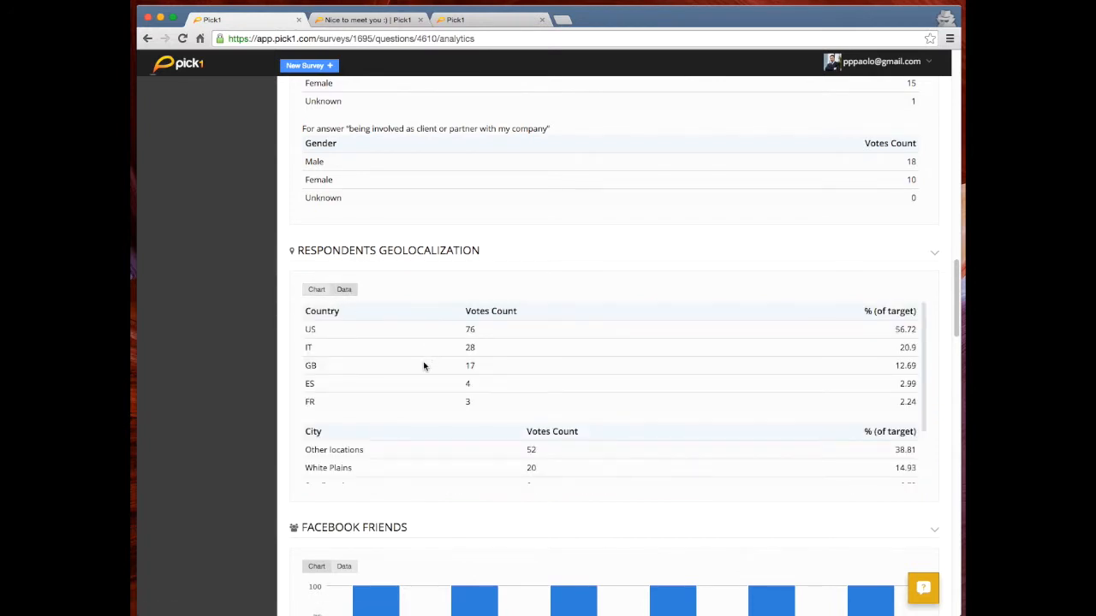
scroll(314, 368, down, 2)
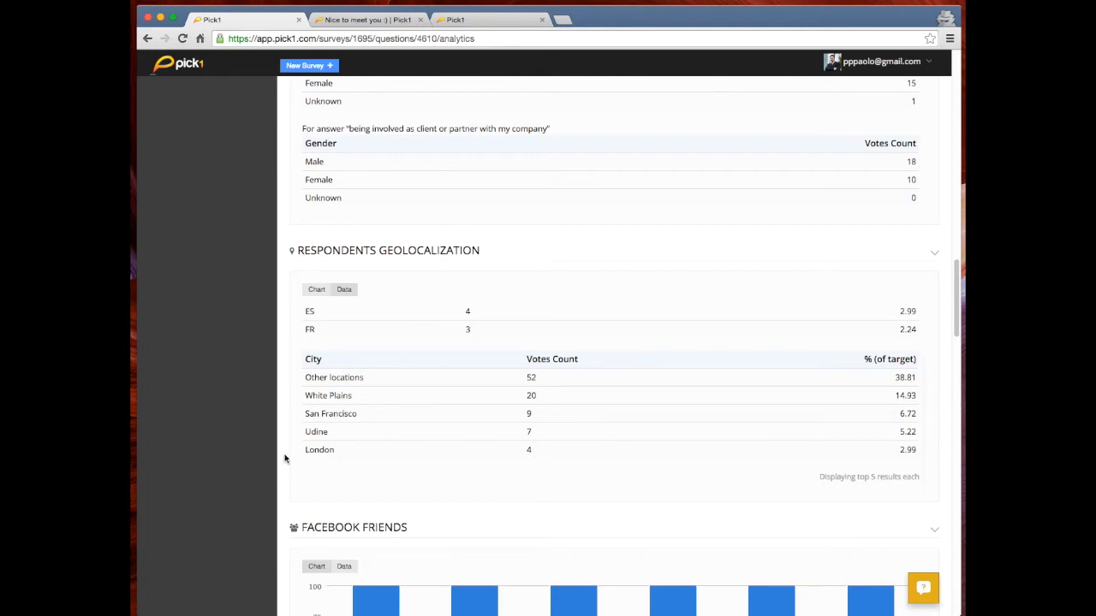
scroll(286, 457, down, 5)
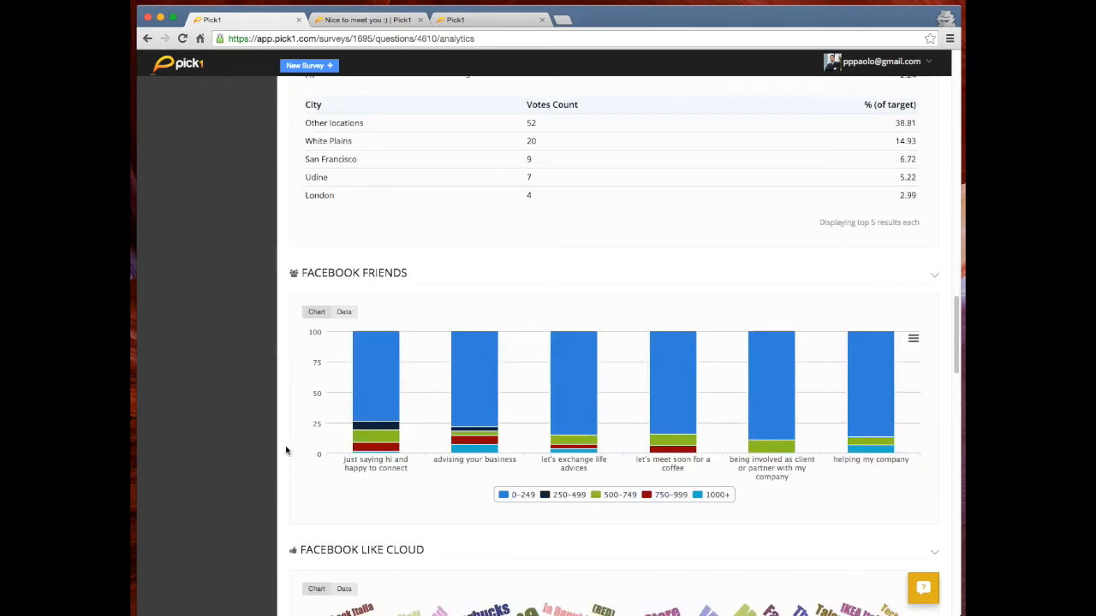
click(344, 313)
View the Facebook like cloud as a data table and the Twitter followers as a chart and data table.
scroll(243, 368, down, 6)
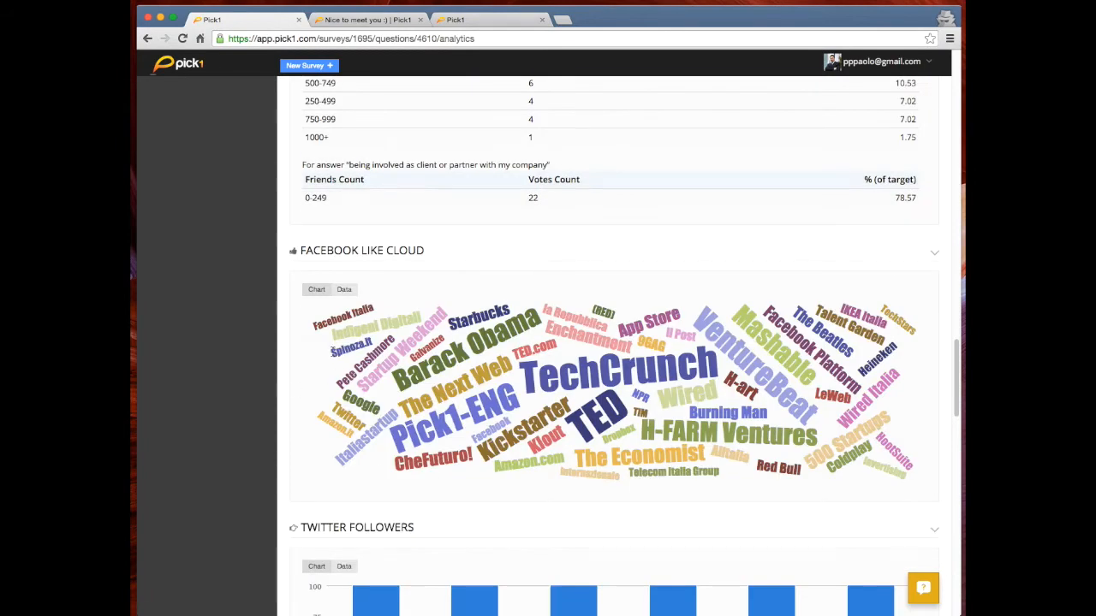
click(345, 290)
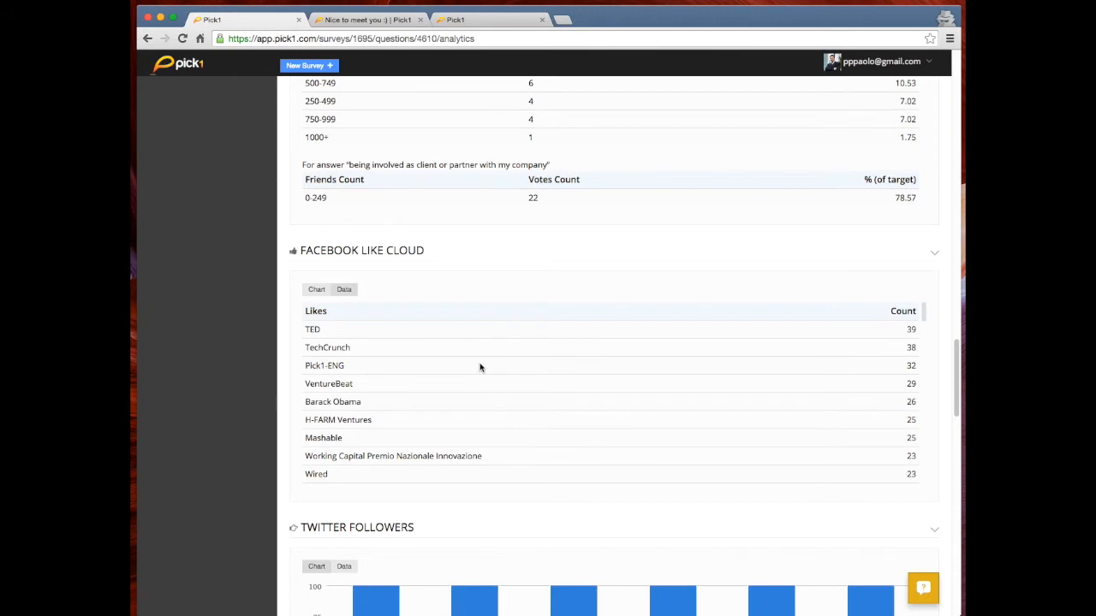
scroll(285, 380, down, 7)
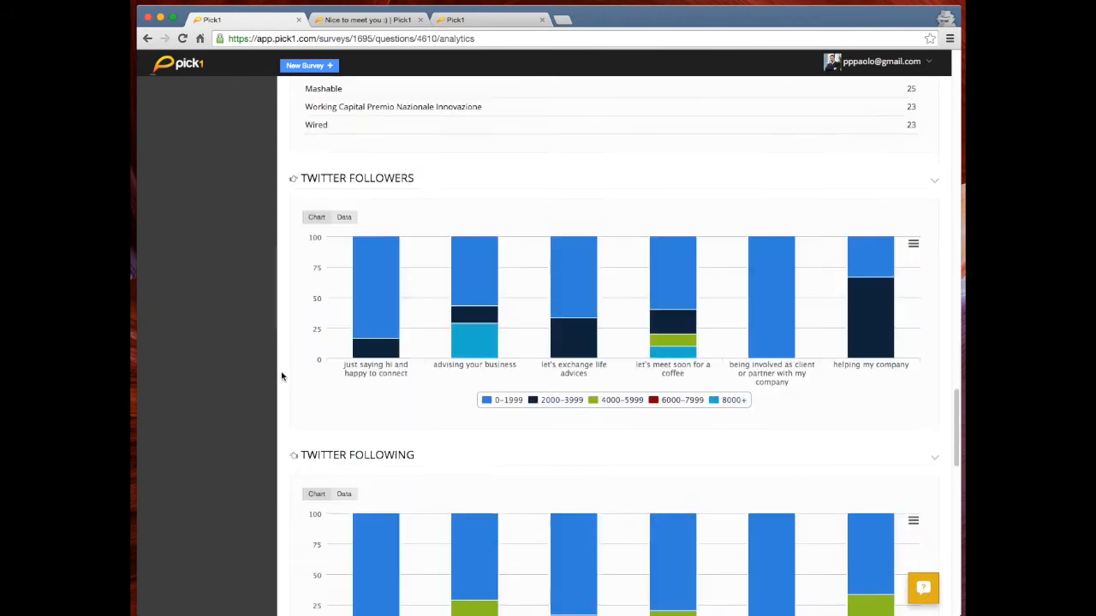
scroll(290, 295, up, 1)
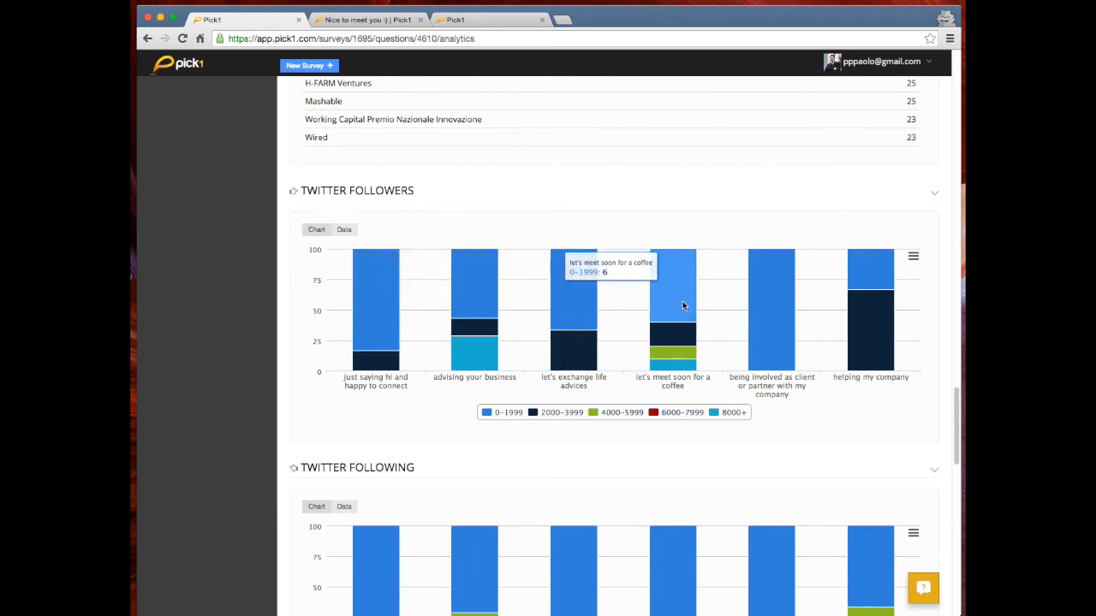
click(348, 231)
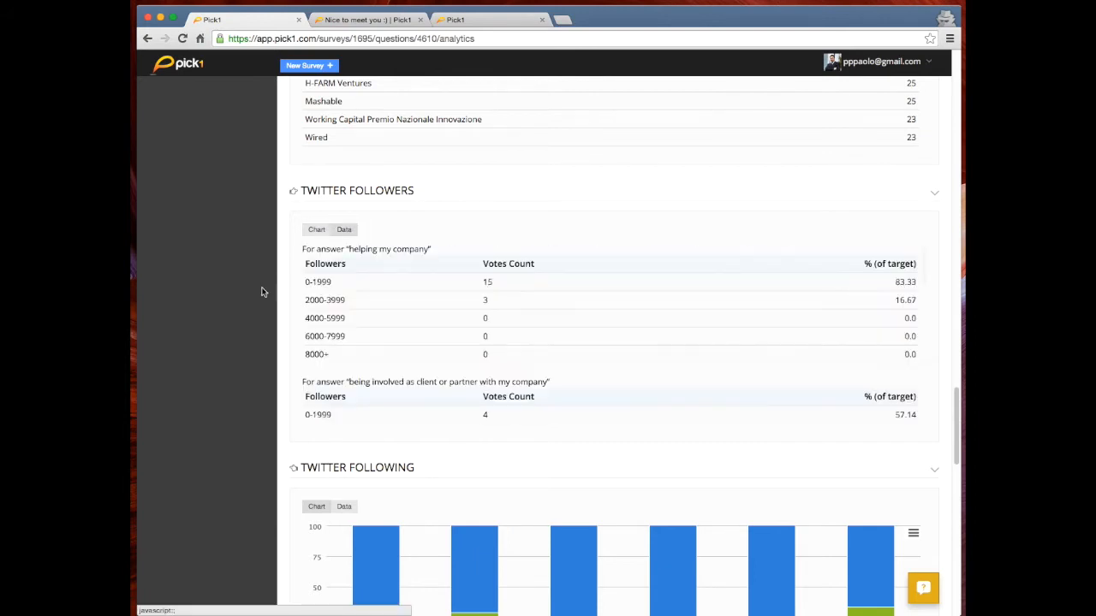
Look over the Twitter following chart, then show the tweets breakdown as a data table and read its ranges and vote counts.
scroll(272, 293, down, 3)
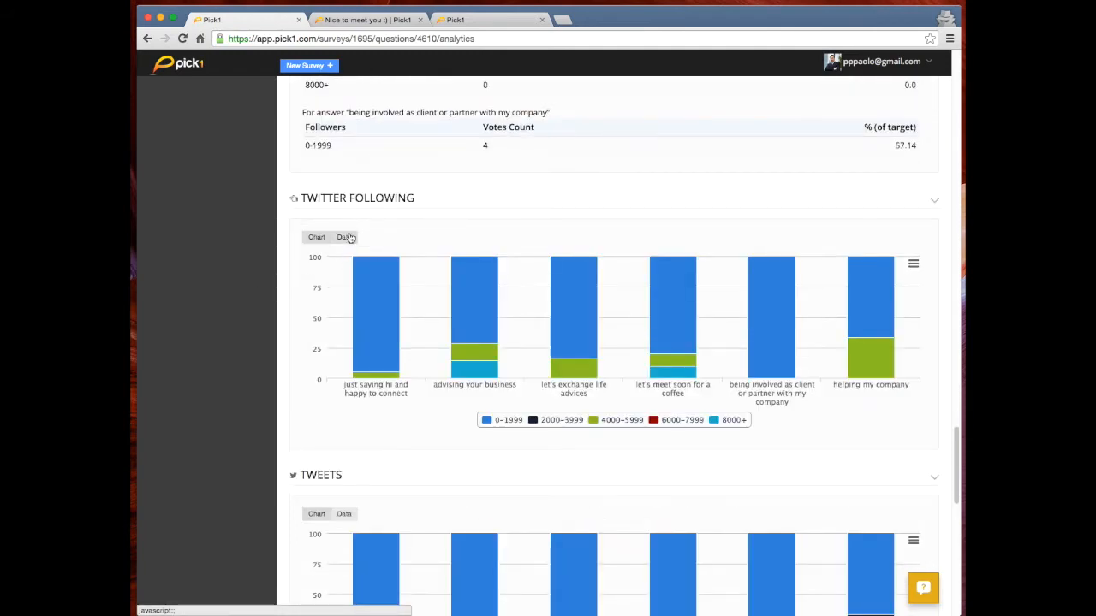
scroll(291, 342, down, 3)
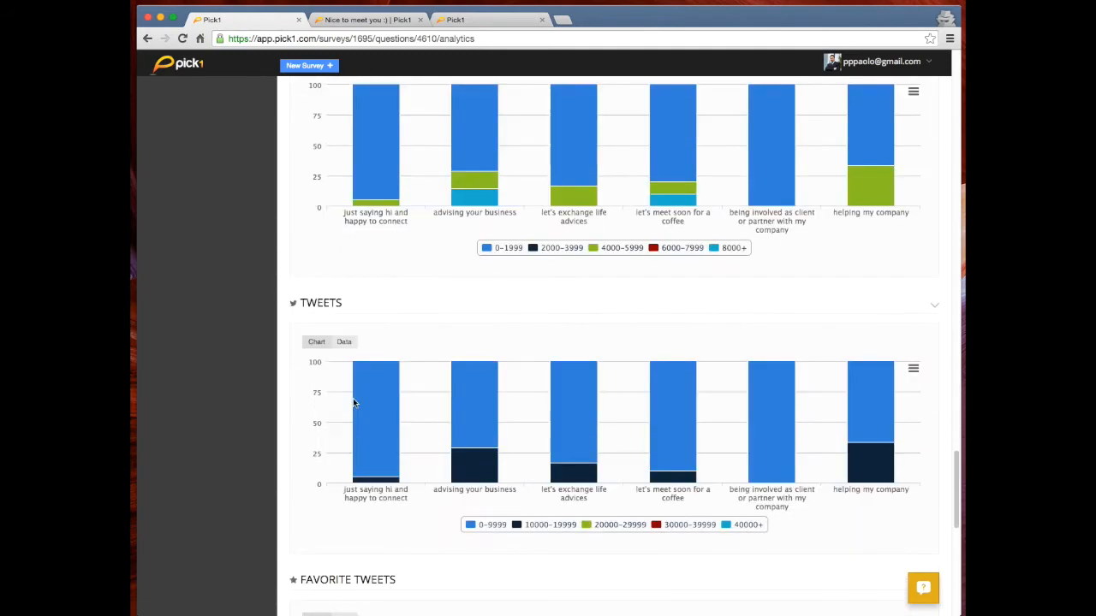
click(344, 342)
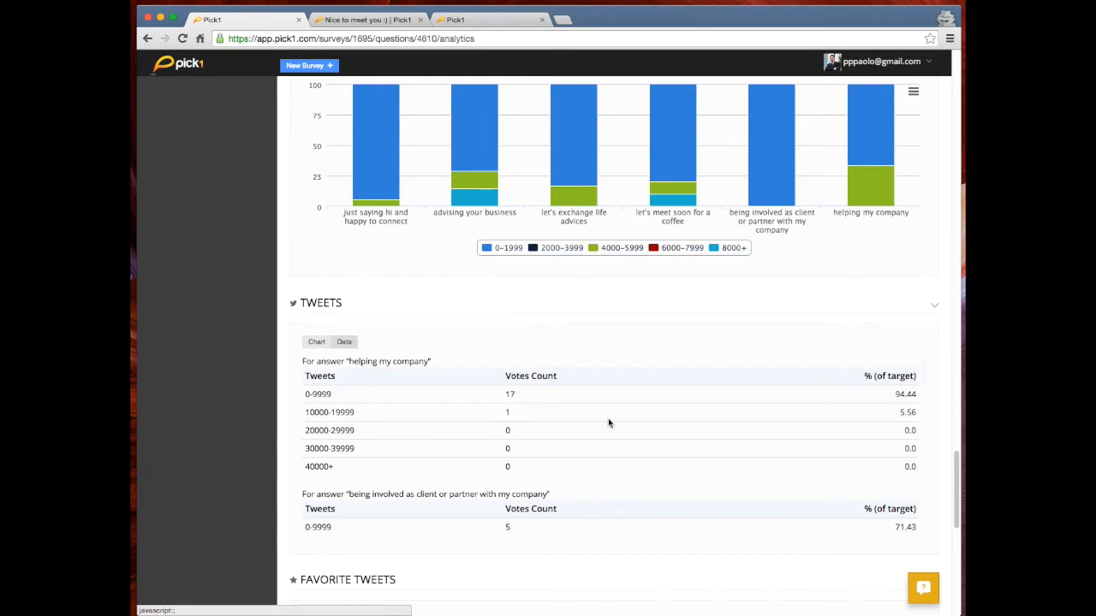
double_click(511, 394)
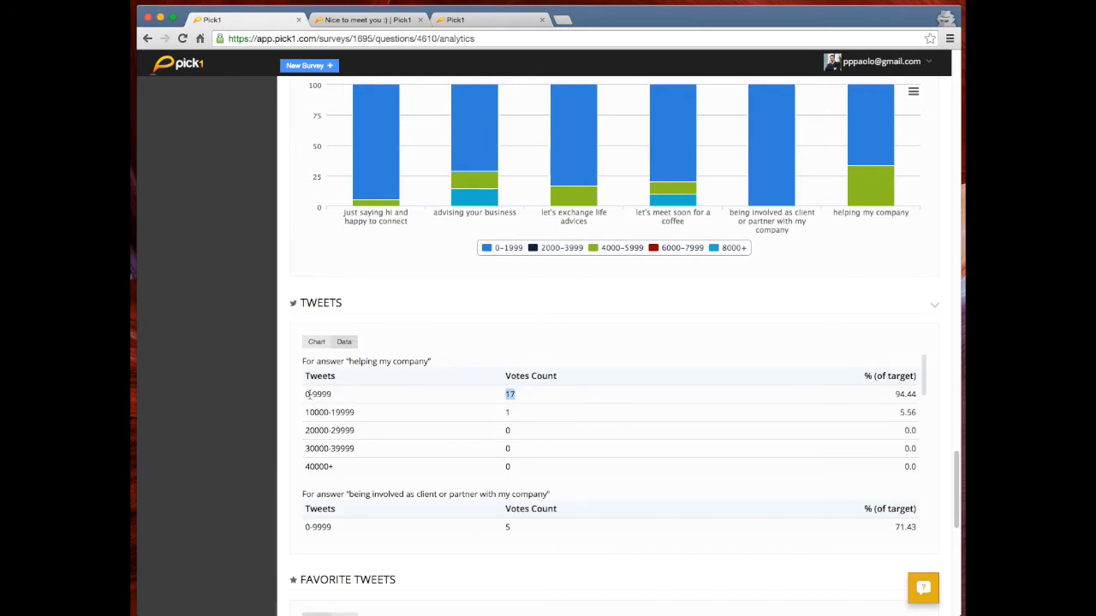
drag(306, 394, 328, 412)
scroll(320, 406, down, 3)
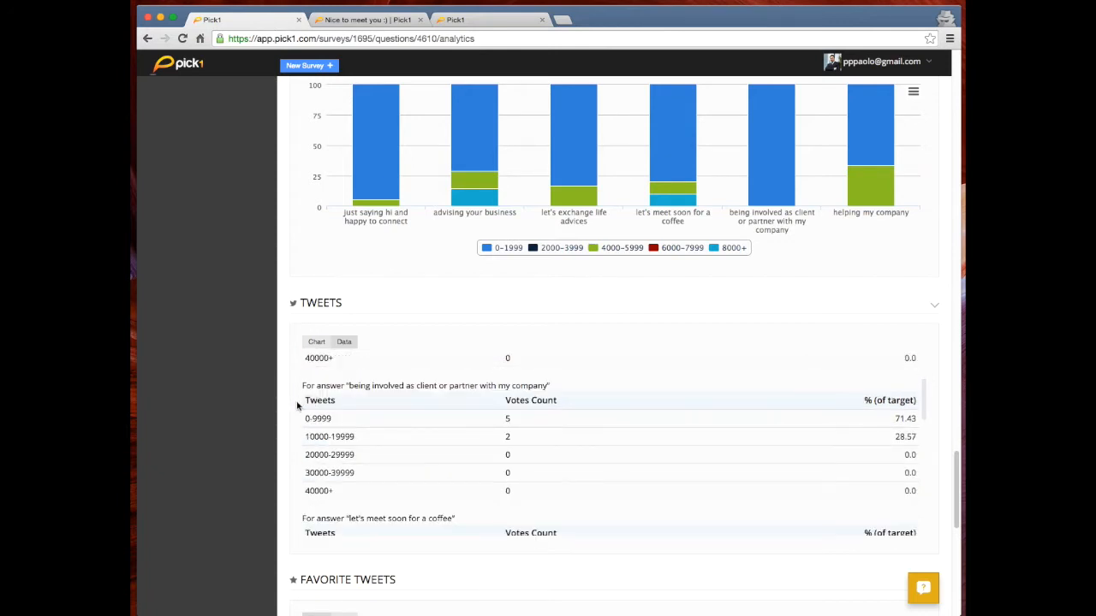
View the favorite tweets chart and compare respondents' social presence on LinkedIn, Google+, Foursquare, Quora, Klout, Pinterest, YouTube and Flickr.
scroll(297, 406, down, 5)
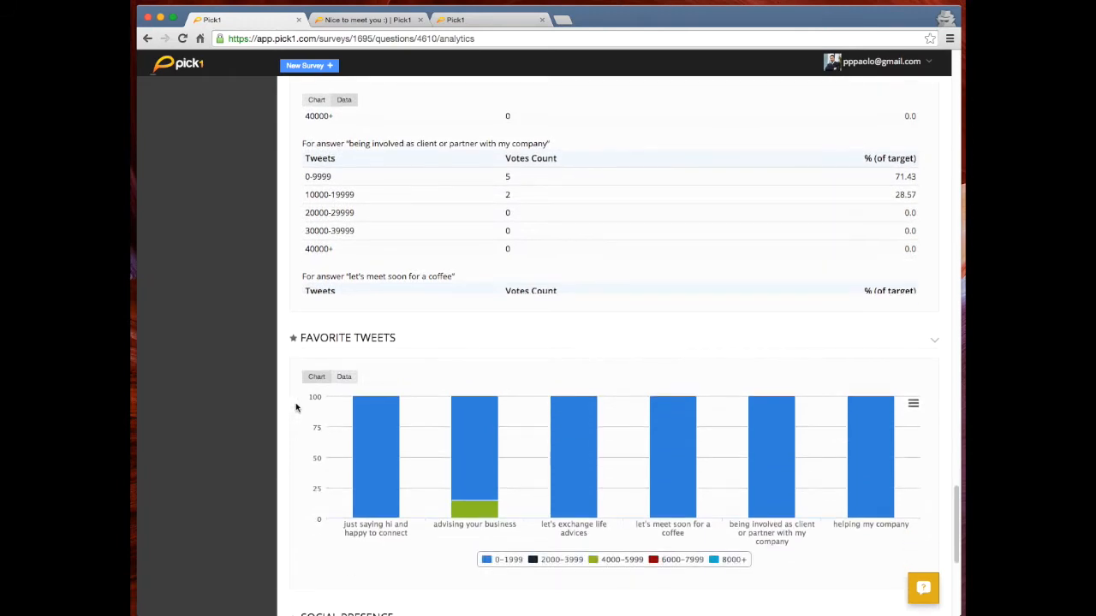
scroll(295, 407, down, 7)
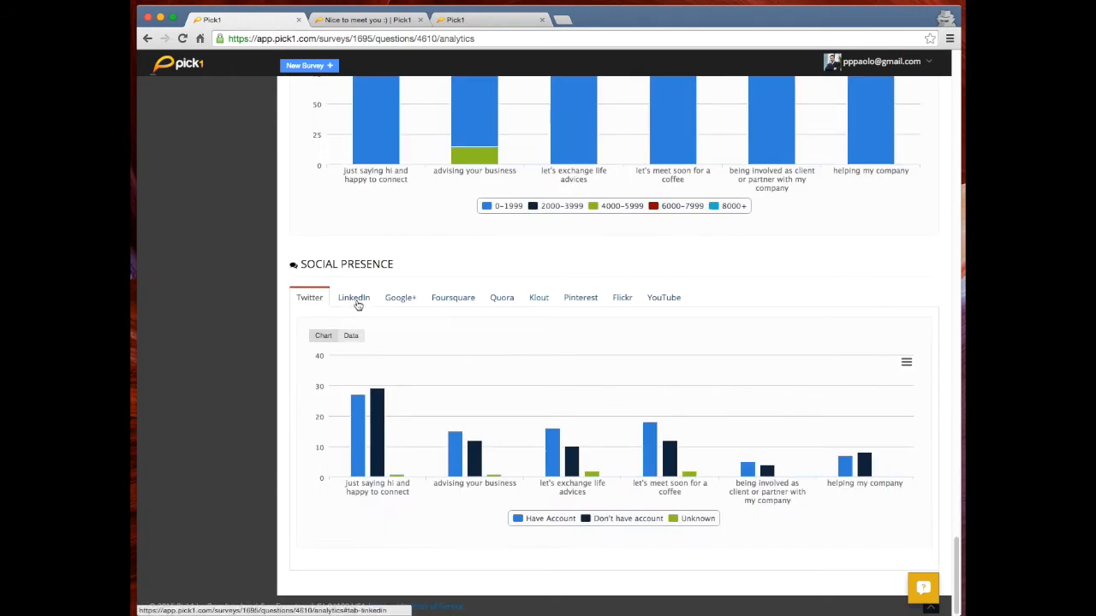
click(358, 301)
click(404, 301)
click(456, 300)
click(500, 300)
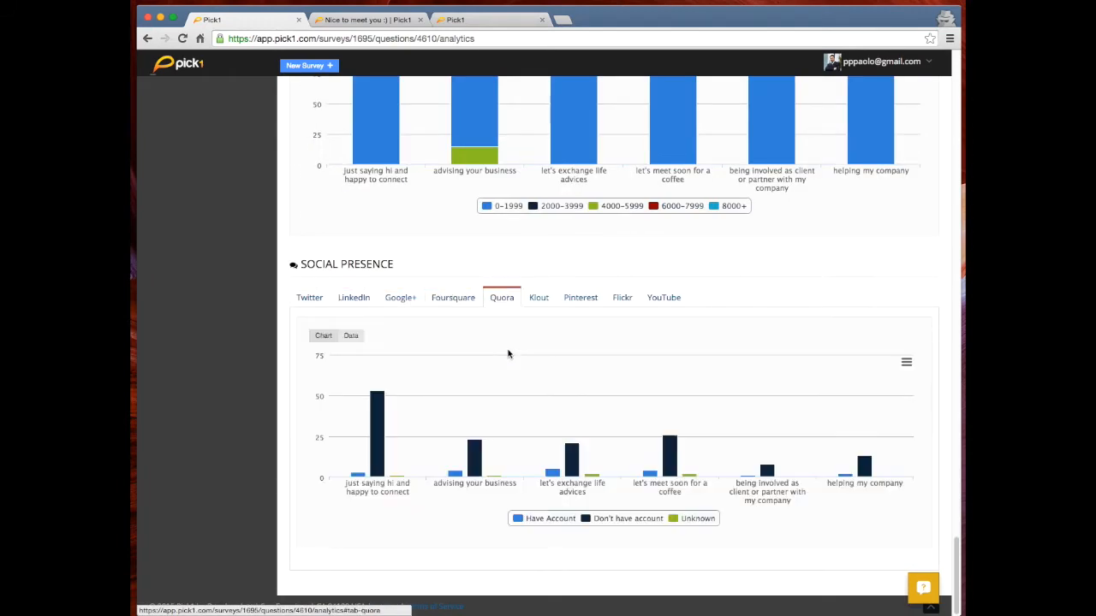
click(539, 300)
click(589, 301)
click(659, 299)
click(621, 299)
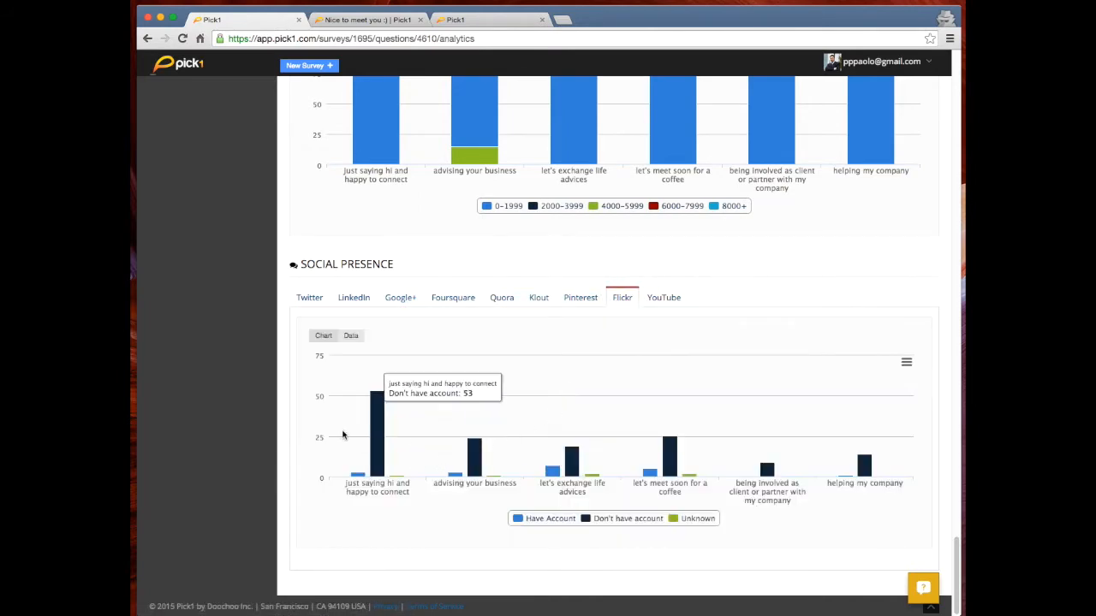
Filter the question's analytics by Gender set to Female and apply the filter.
scroll(287, 390, up, 20)
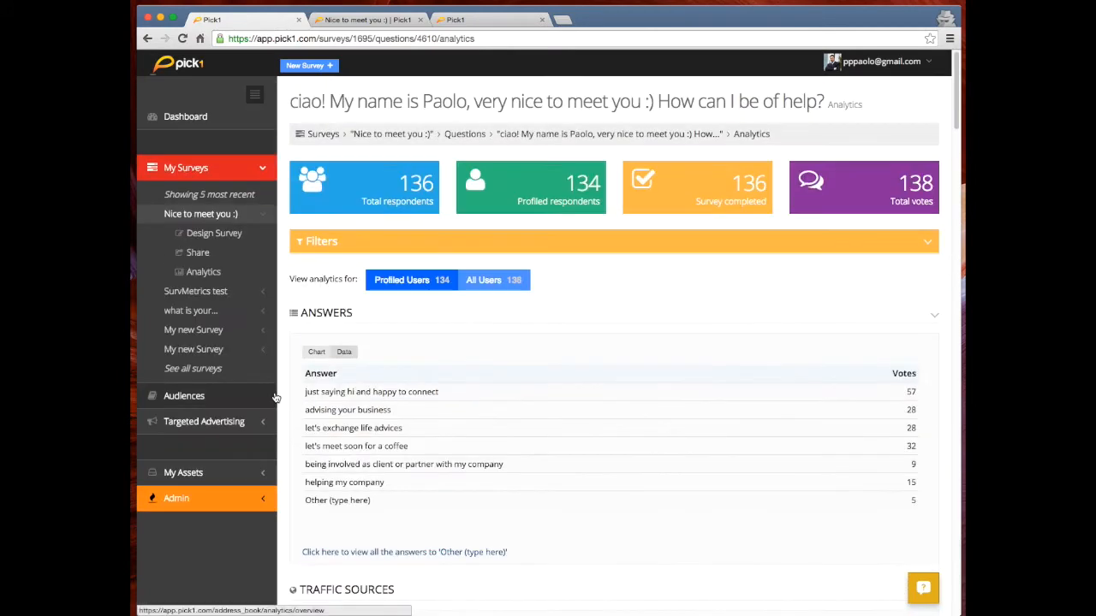
click(380, 241)
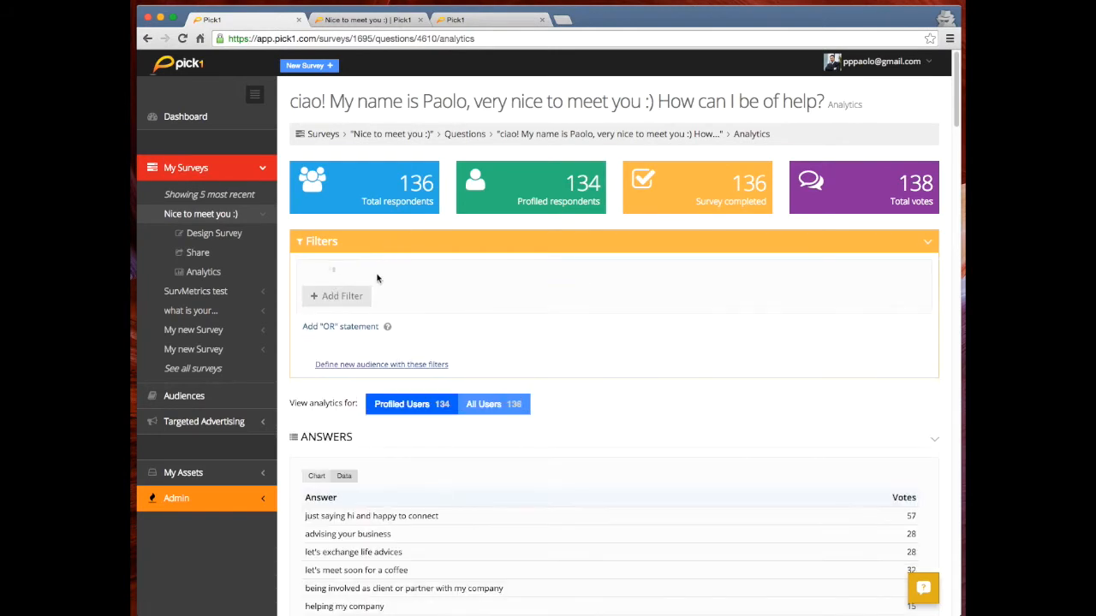
click(399, 274)
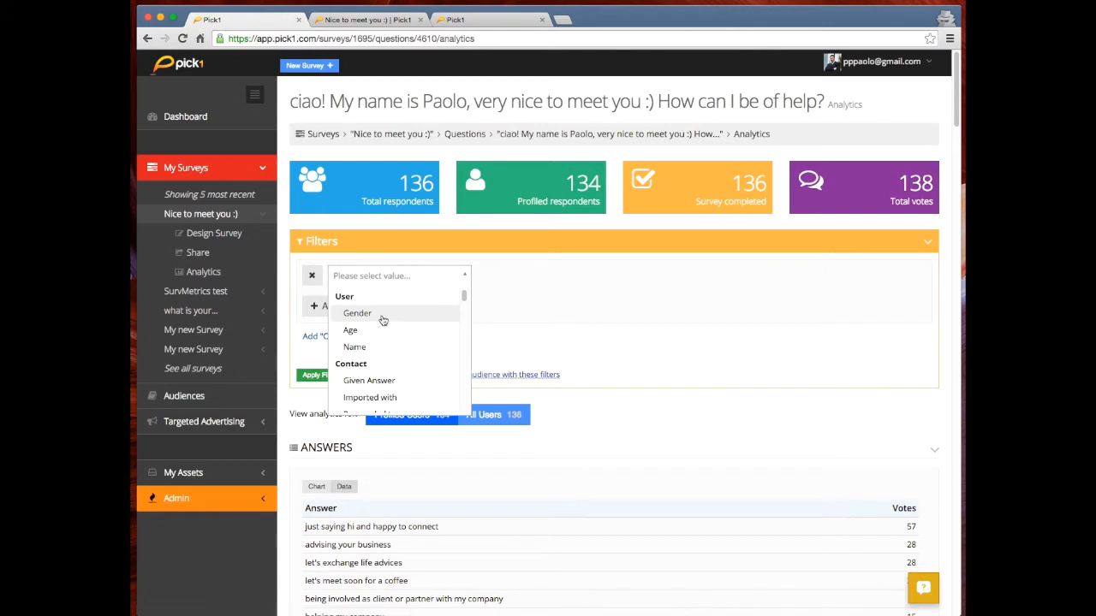
click(383, 315)
click(543, 279)
click(524, 314)
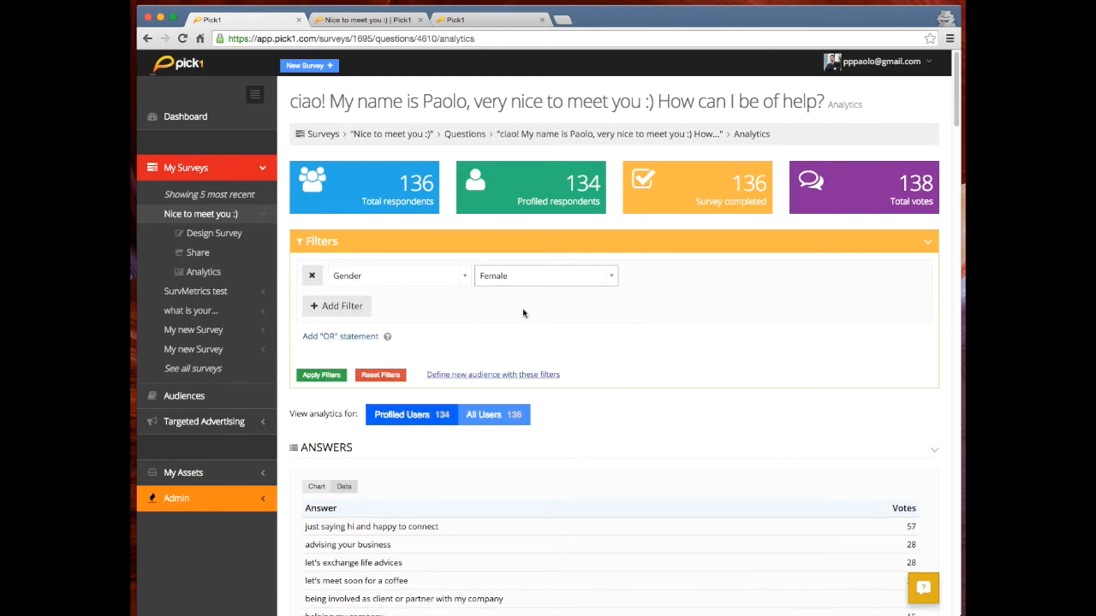
click(322, 375)
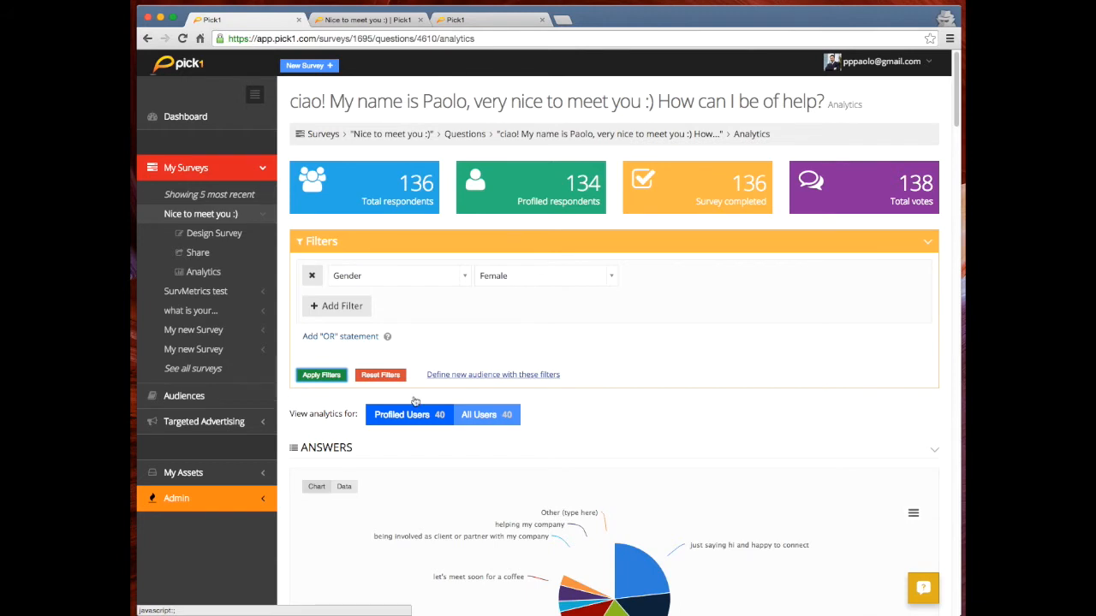
Look over the female respondents' analytics charts from answers to Facebook friends, and view the Facebook like cloud as a data table.
scroll(286, 412, down, 1)
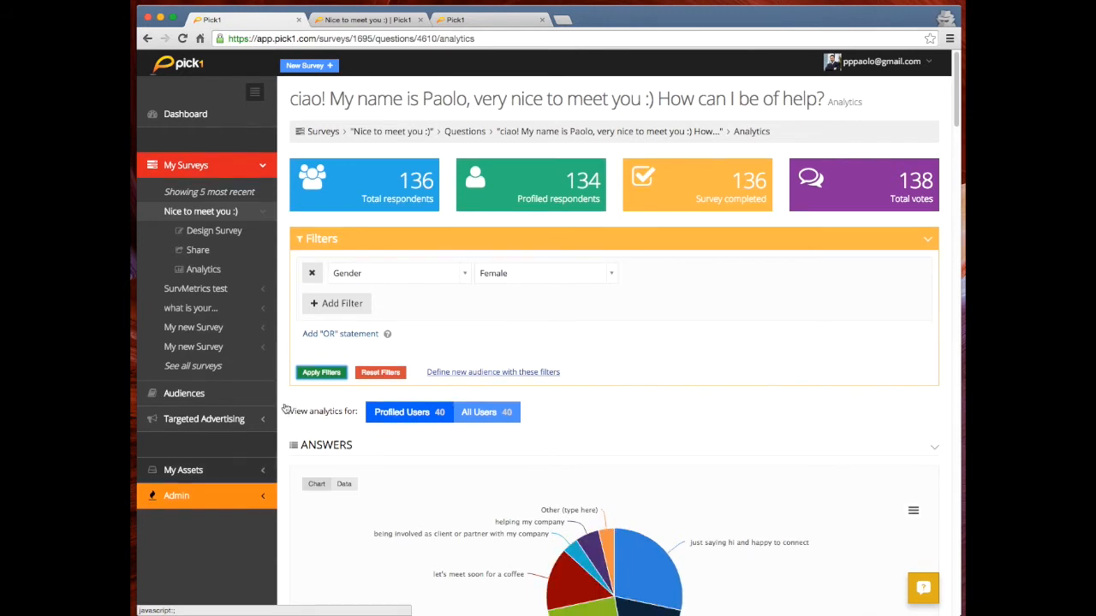
scroll(287, 402, down, 3)
scroll(285, 377, down, 2)
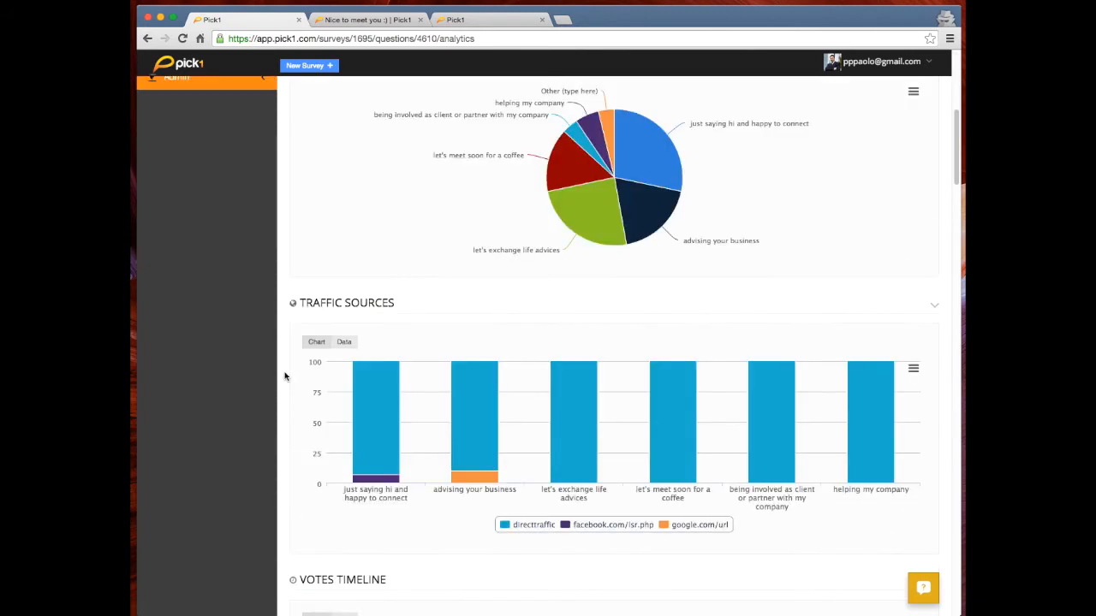
scroll(285, 376, down, 4)
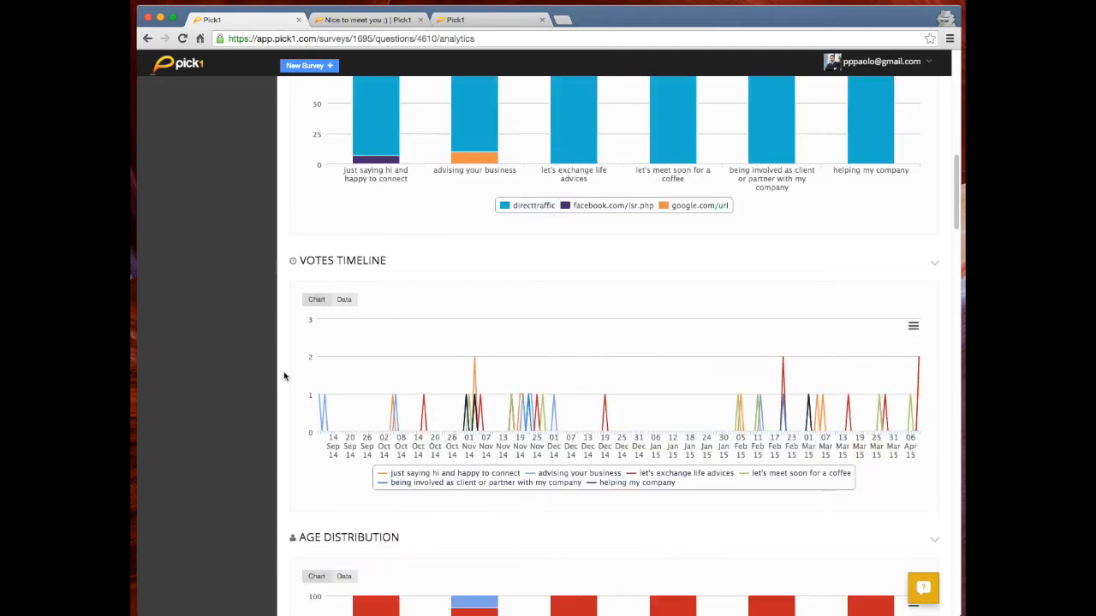
scroll(285, 376, down, 1)
scroll(285, 377, down, 4)
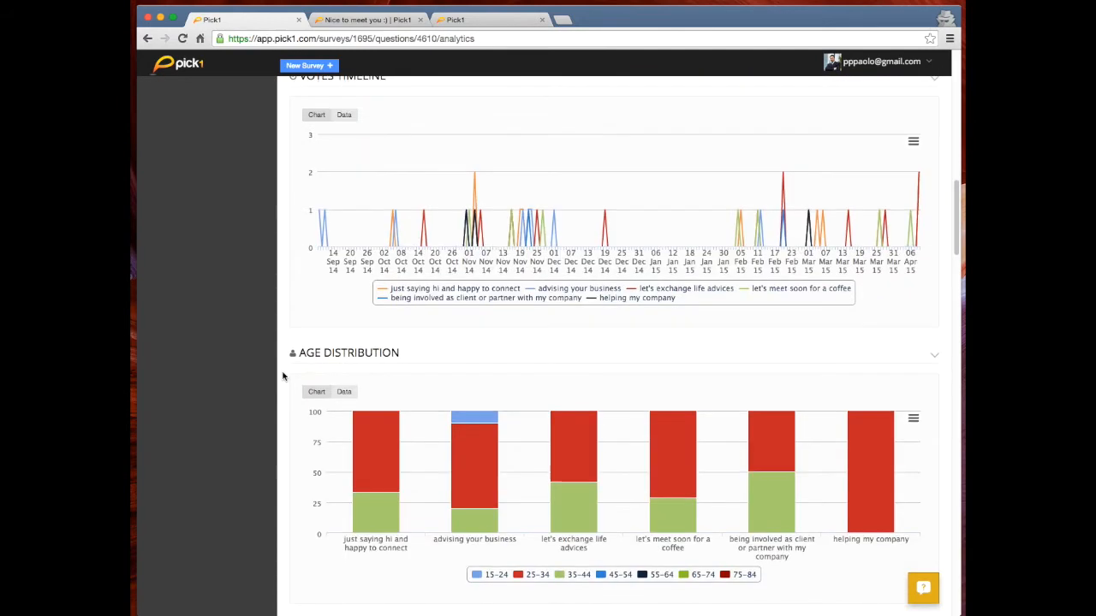
scroll(283, 377, down, 10)
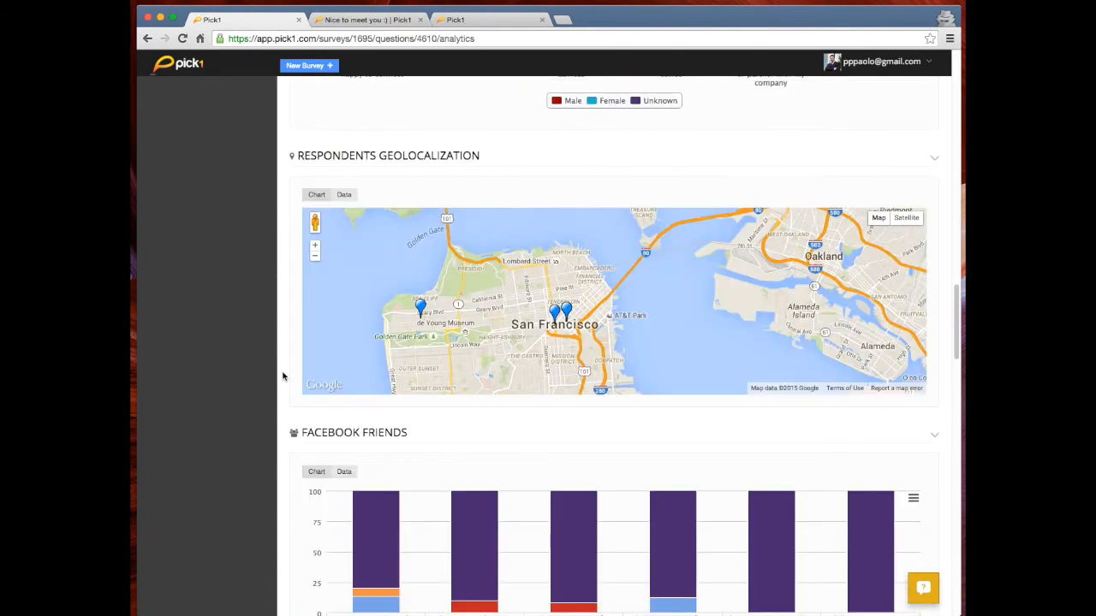
scroll(282, 377, down, 3)
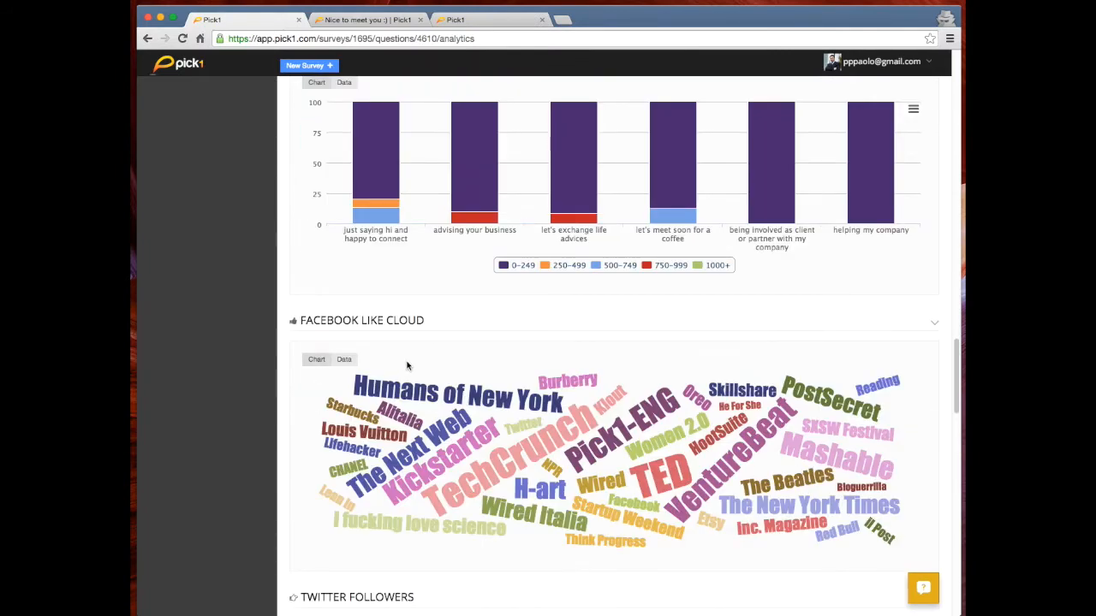
click(344, 359)
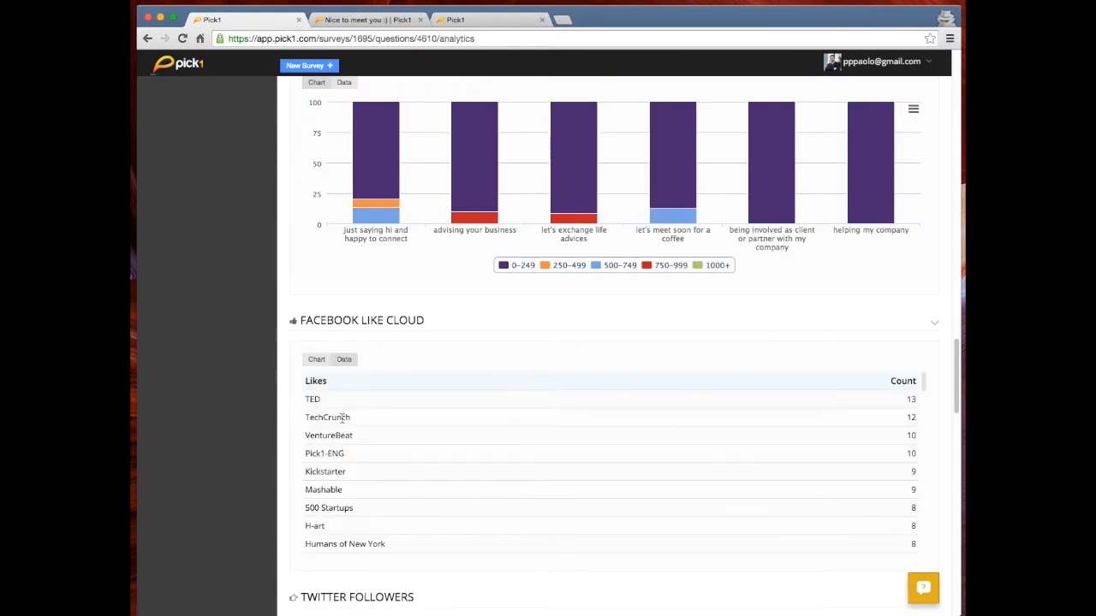
scroll(276, 521, down, 2)
Add a Given Answer filter for the survey's question with the answer "let's exchange life advices" and apply the filters.
scroll(277, 442, up, 20)
click(336, 305)
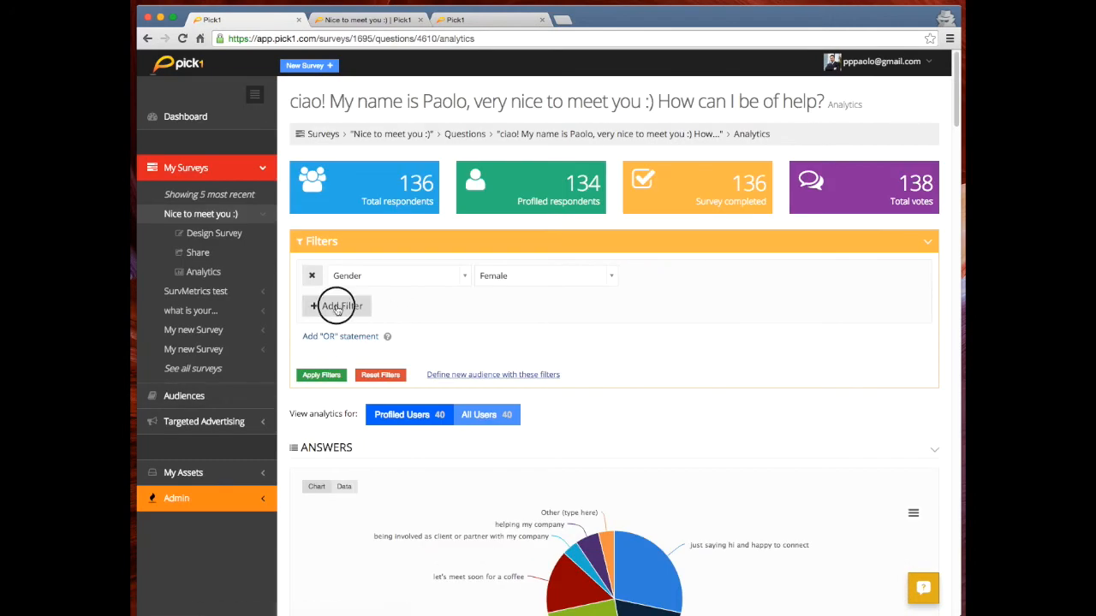
click(393, 304)
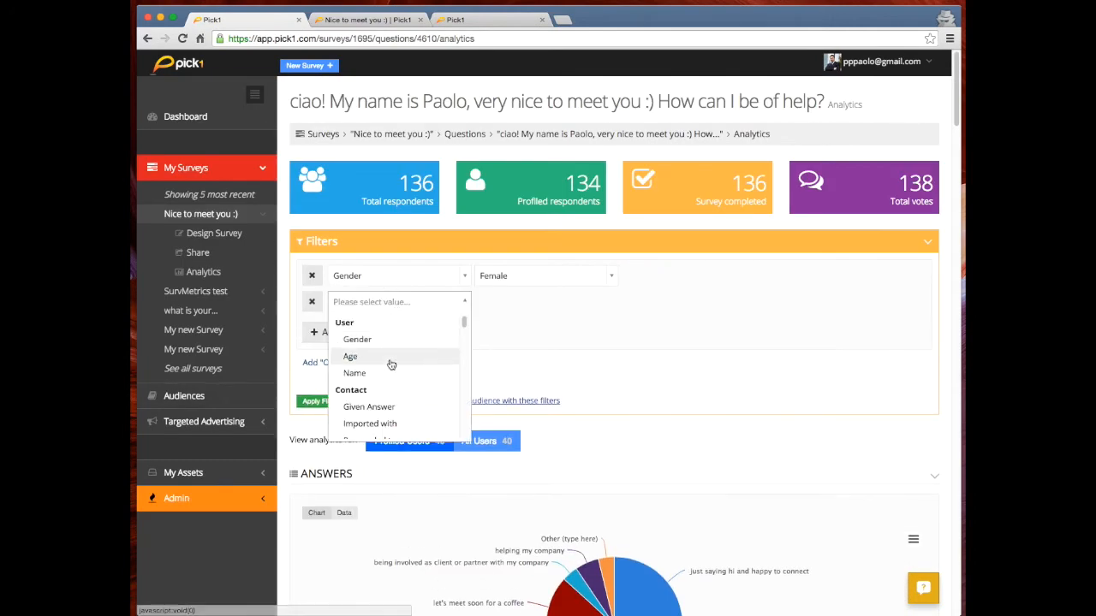
scroll(416, 375, down, 1)
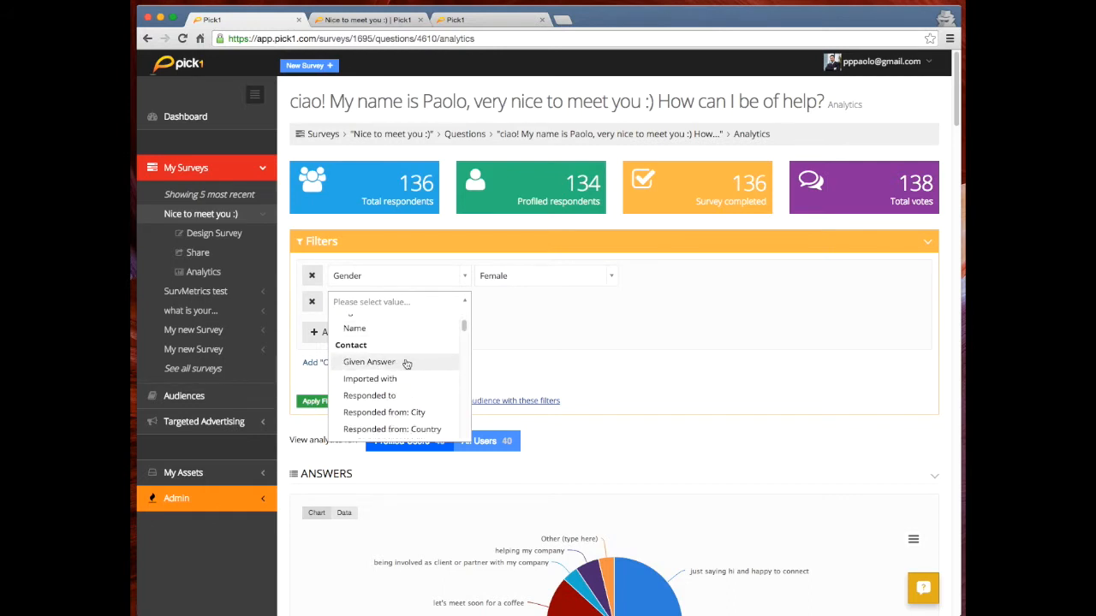
click(405, 364)
click(538, 313)
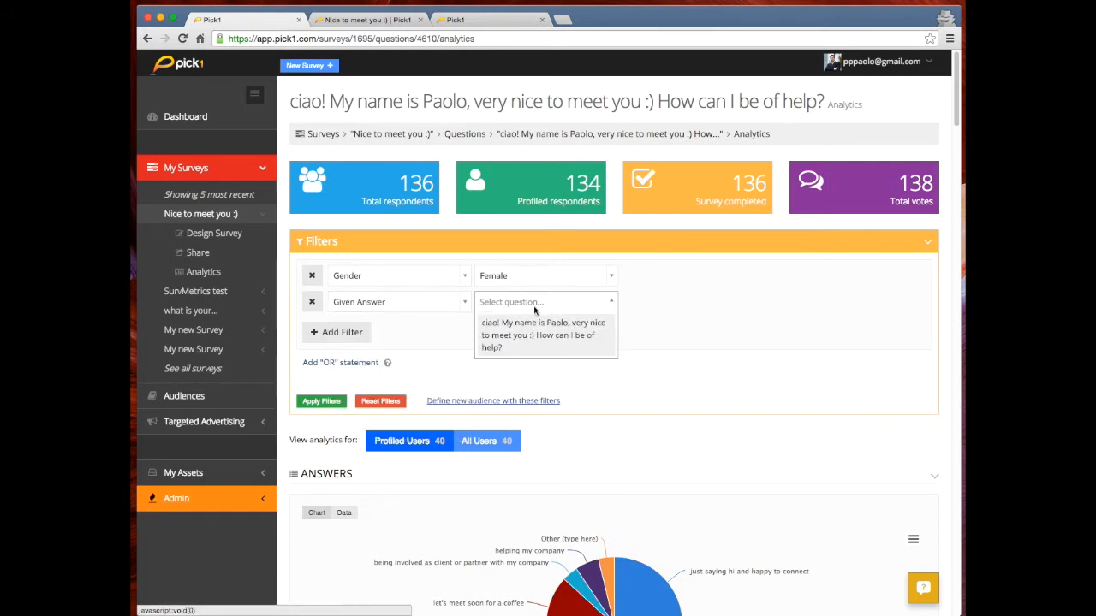
click(586, 340)
click(689, 311)
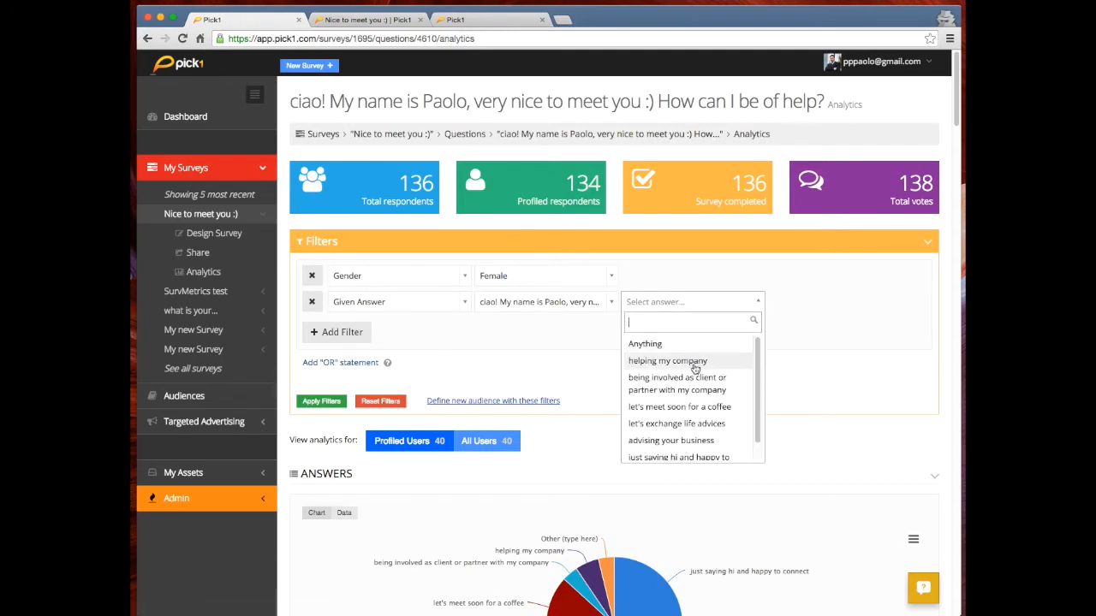
scroll(724, 401, down, 1)
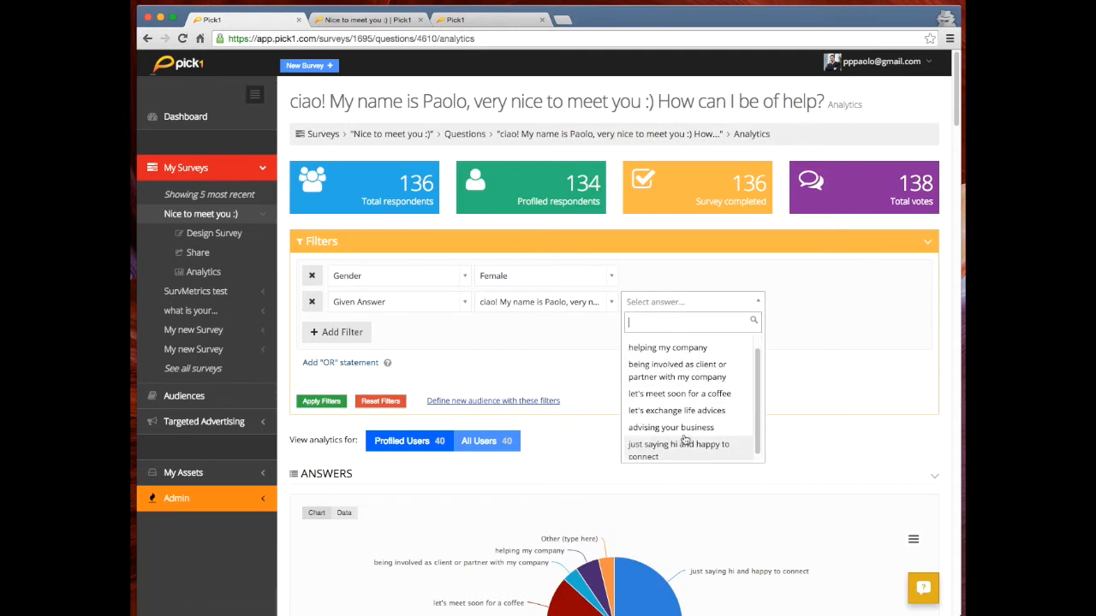
click(685, 411)
click(328, 400)
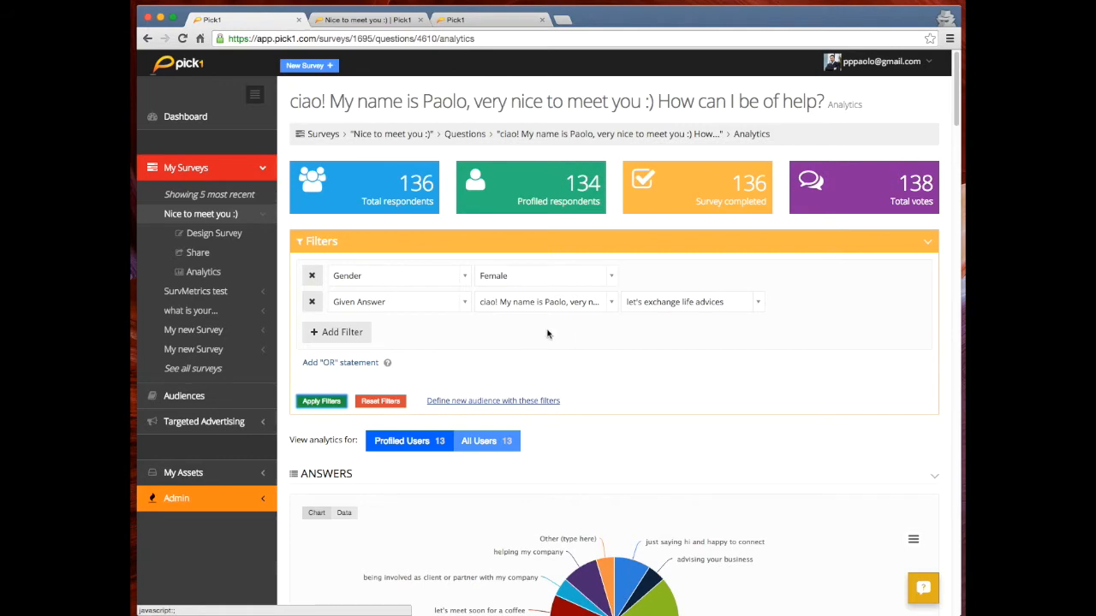
Look over the filtered charts down to users' gender, and widen the respondents geolocalization map to show California and its neighbouring states.
scroll(681, 332, down, 1)
scroll(283, 405, down, 6)
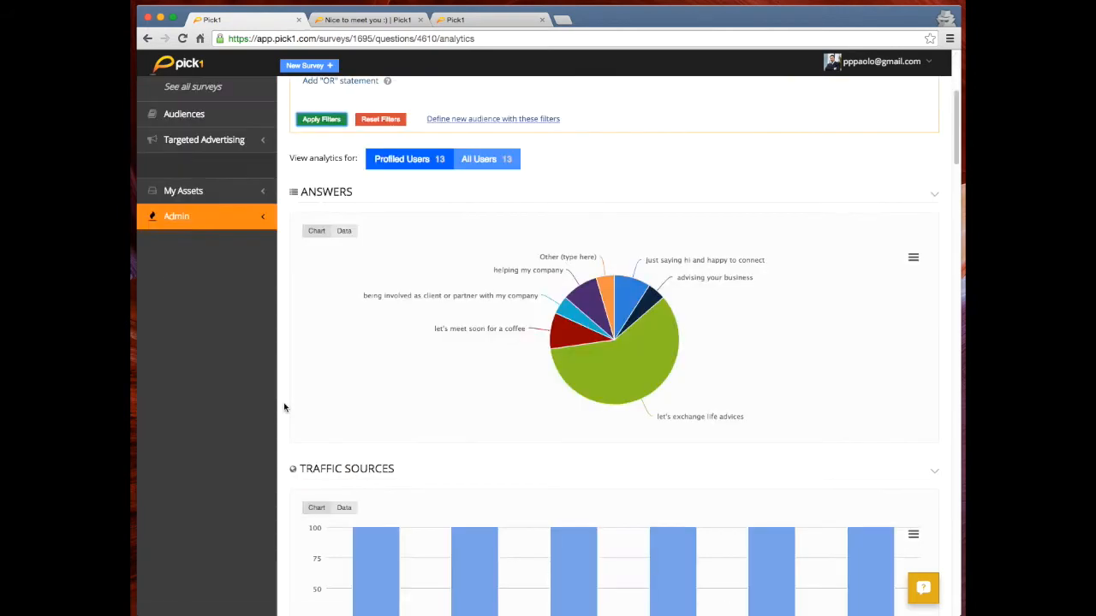
scroll(286, 400, down, 10)
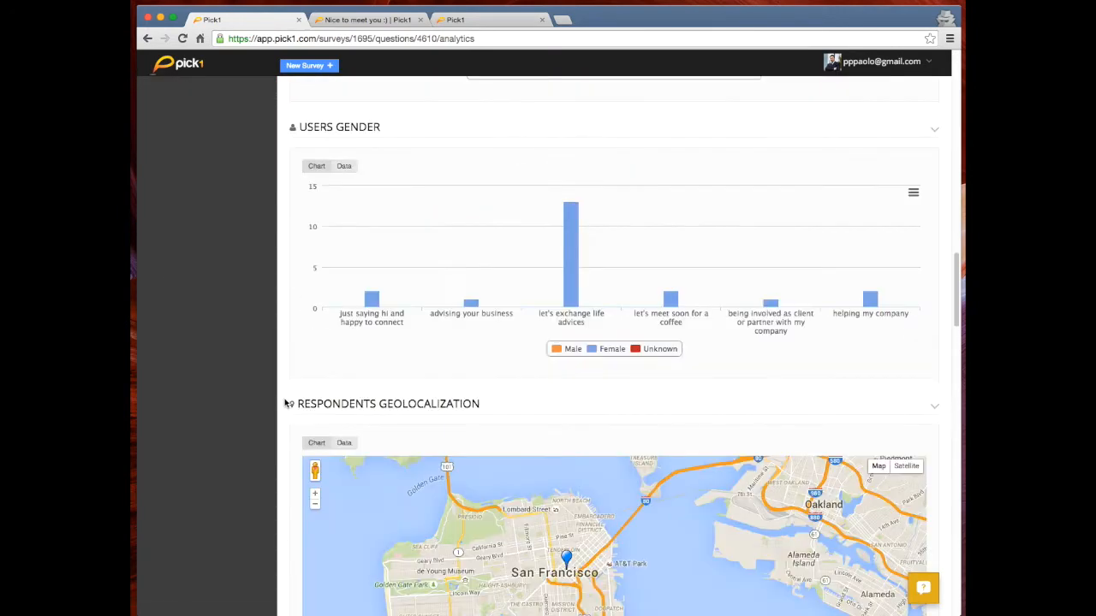
scroll(285, 403, down, 1)
click(314, 361)
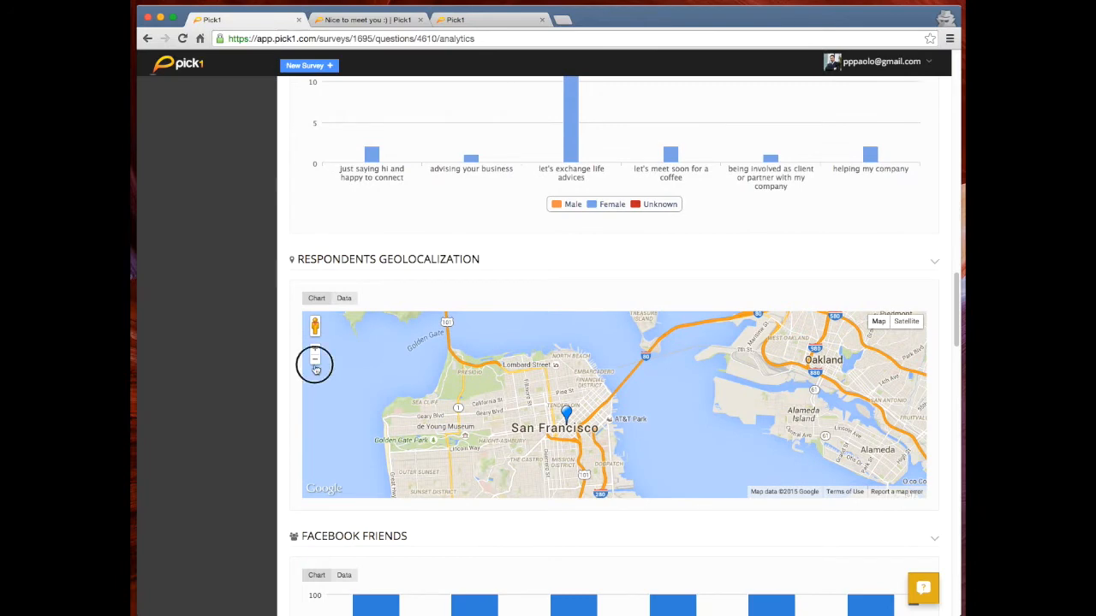
click(314, 360)
click(314, 362)
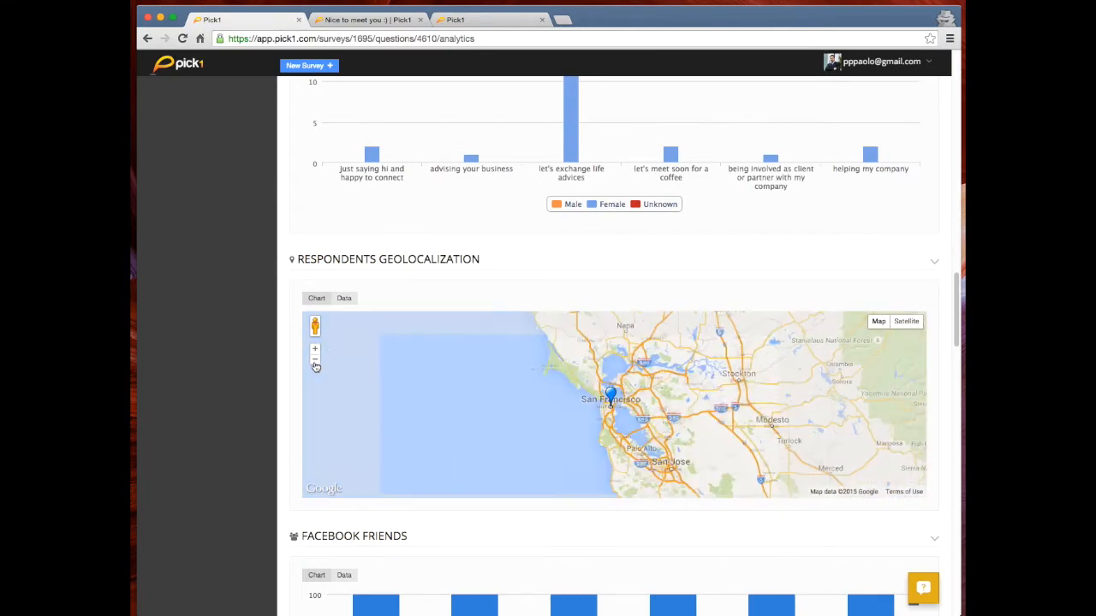
click(314, 362)
drag(631, 409, 496, 416)
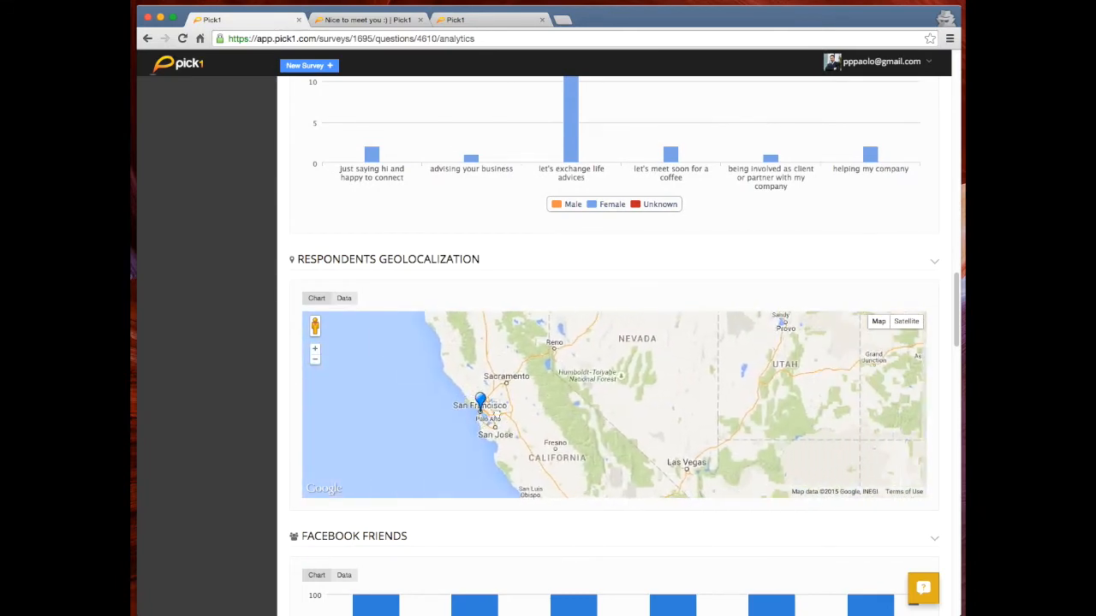
View the respondents' geolocalization by country and city and the Facebook like cloud as data tables.
click(343, 299)
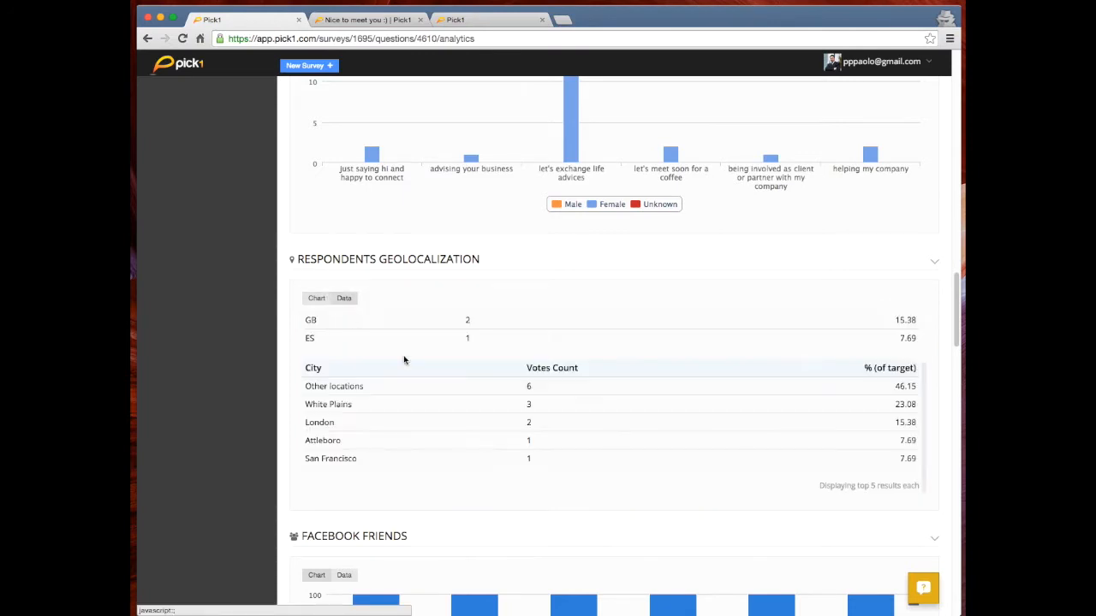
double_click(310, 320)
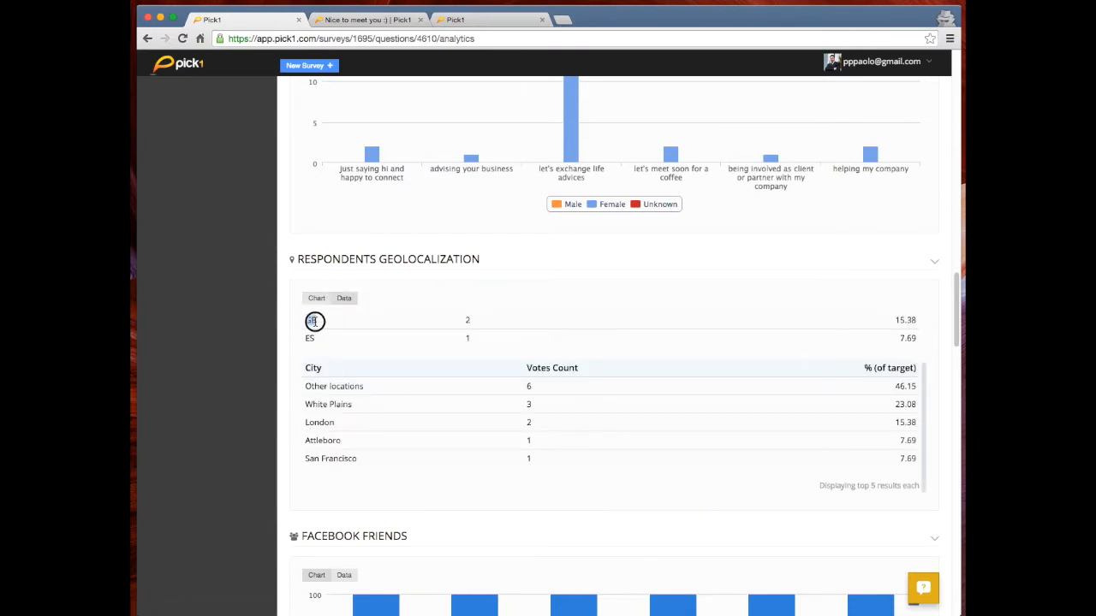
scroll(283, 382, down, 10)
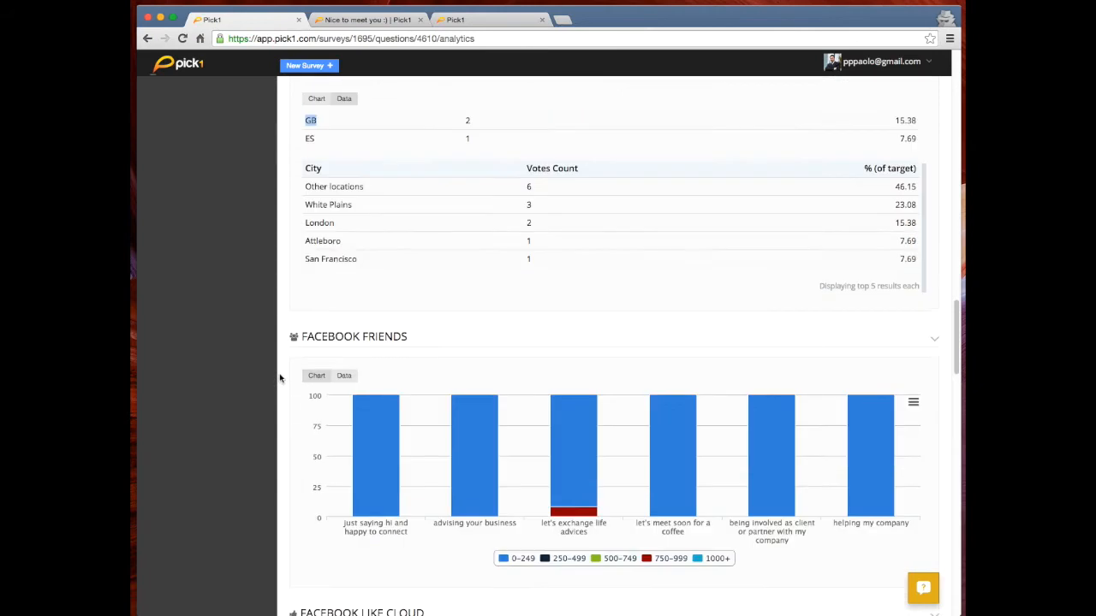
click(344, 368)
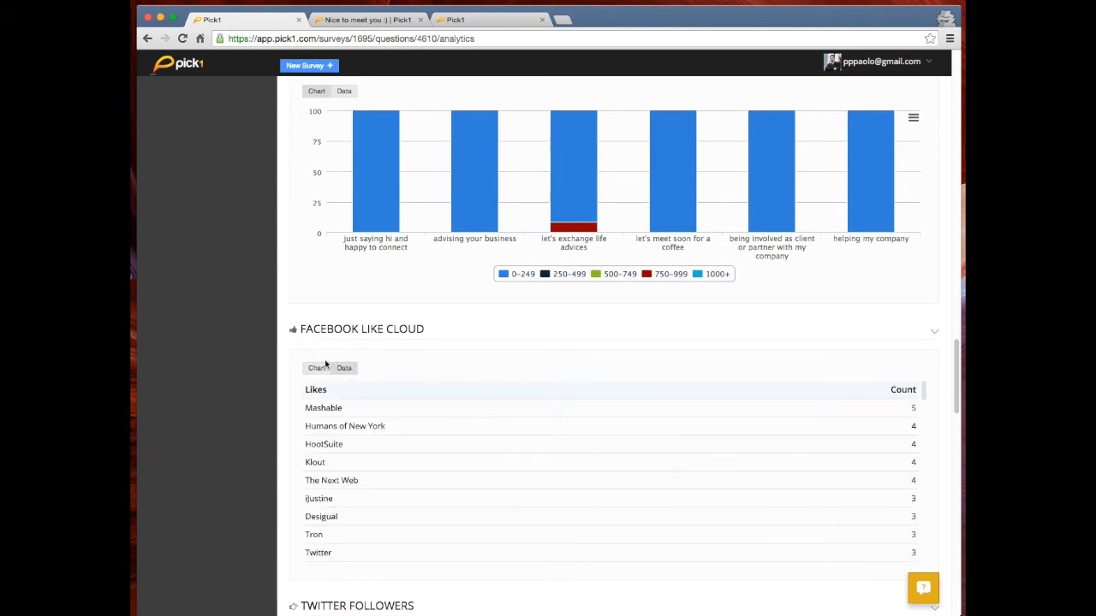
scroll(283, 482, down, 10)
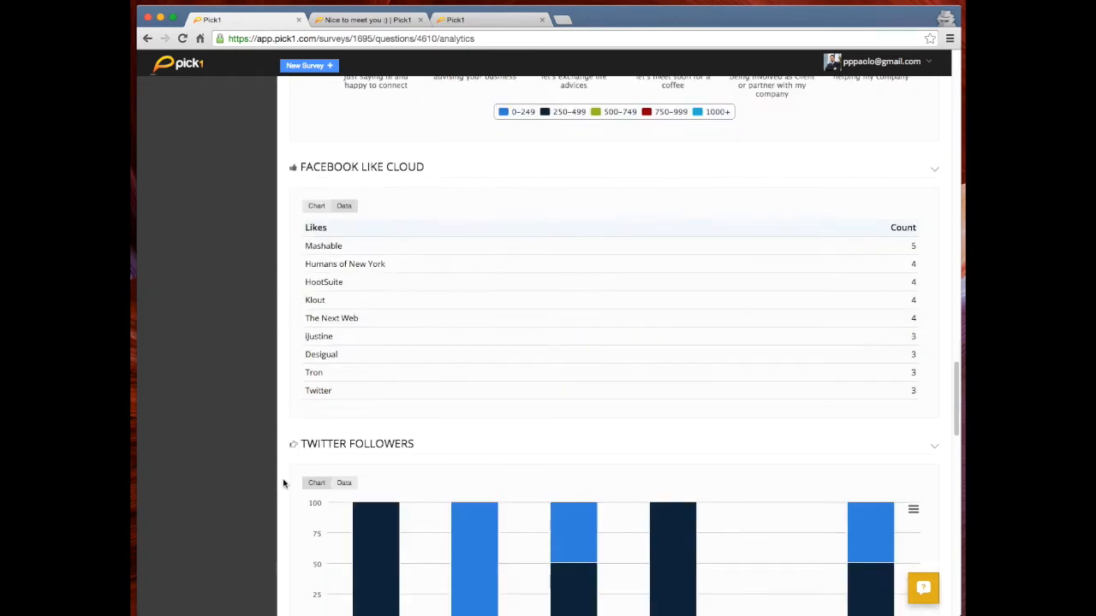
Add a third filter row and browse the available criteria, including the Contact, Twitter and Social Presence groups, without choosing one.
scroll(289, 437, up, 20)
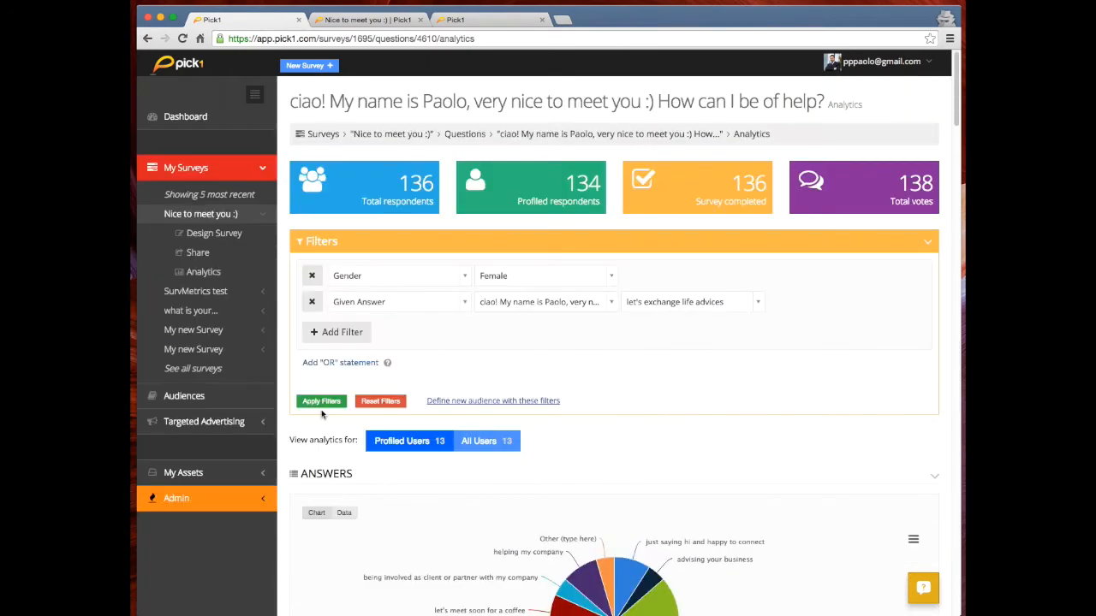
click(351, 333)
click(396, 329)
scroll(403, 394, down, 5)
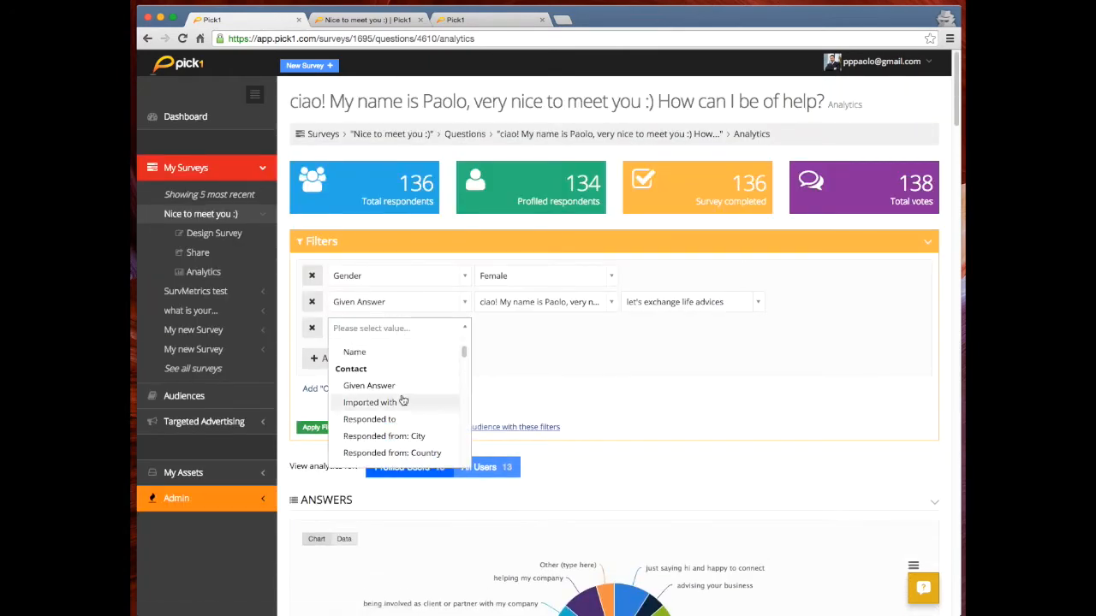
scroll(394, 394, down, 5)
scroll(398, 403, down, 3)
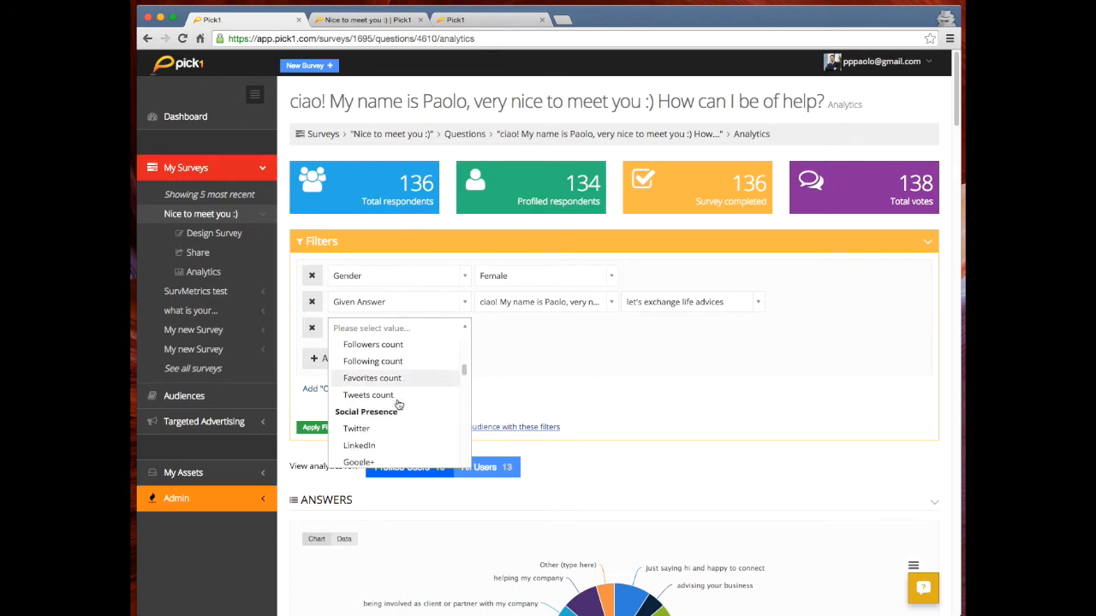
scroll(394, 381, up, 1)
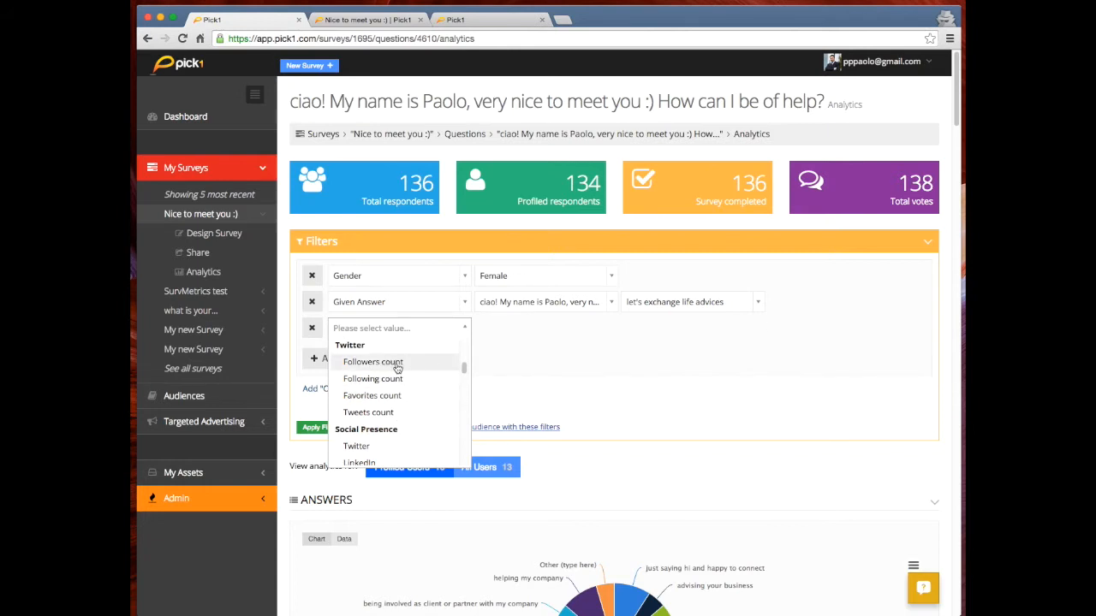
click(541, 359)
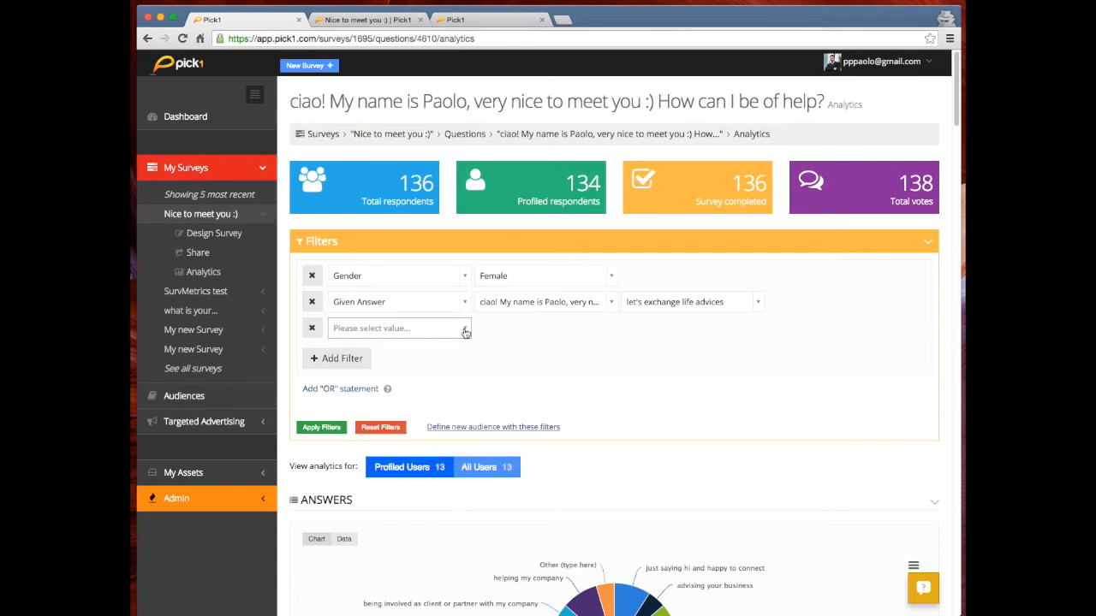
Open the "Nice to meet you :)" survey's analytics overview and look through the individual respondents' votes in its Timeline.
click(214, 273)
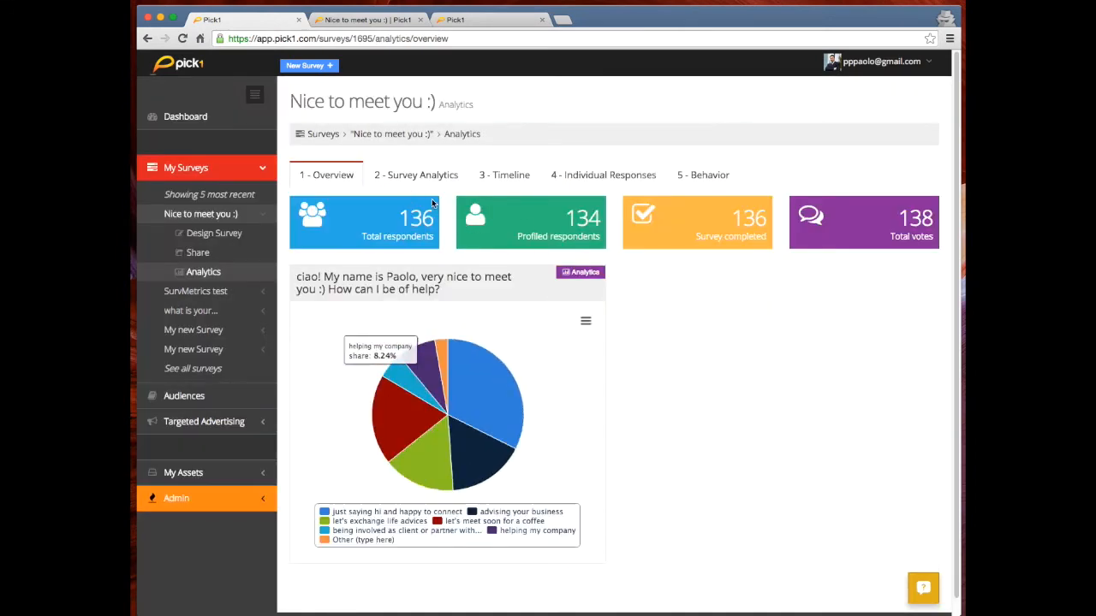
mouse_move(470, 365)
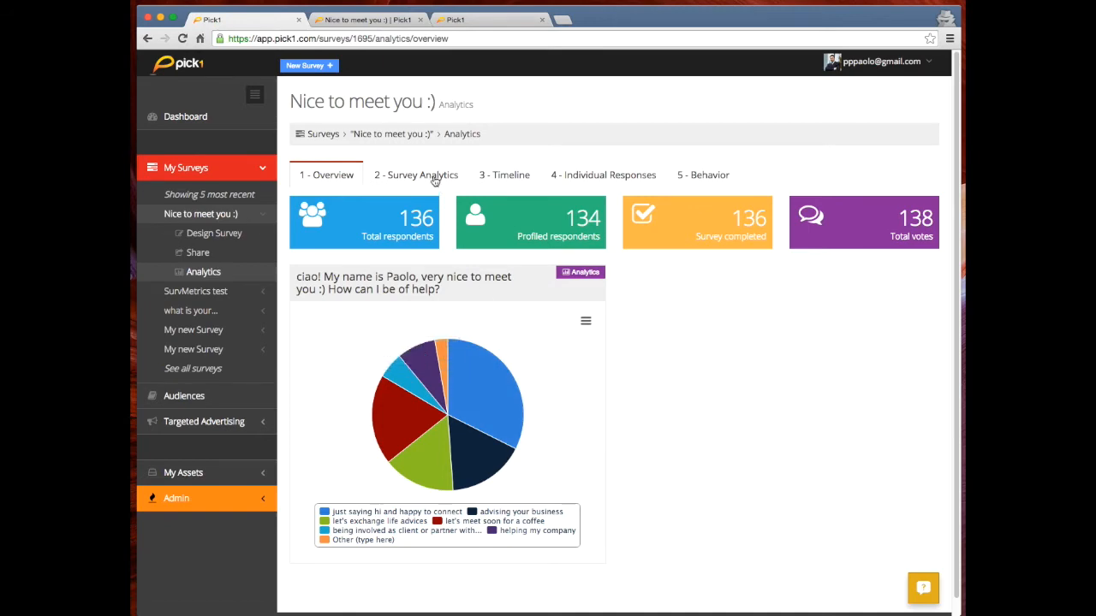
click(503, 176)
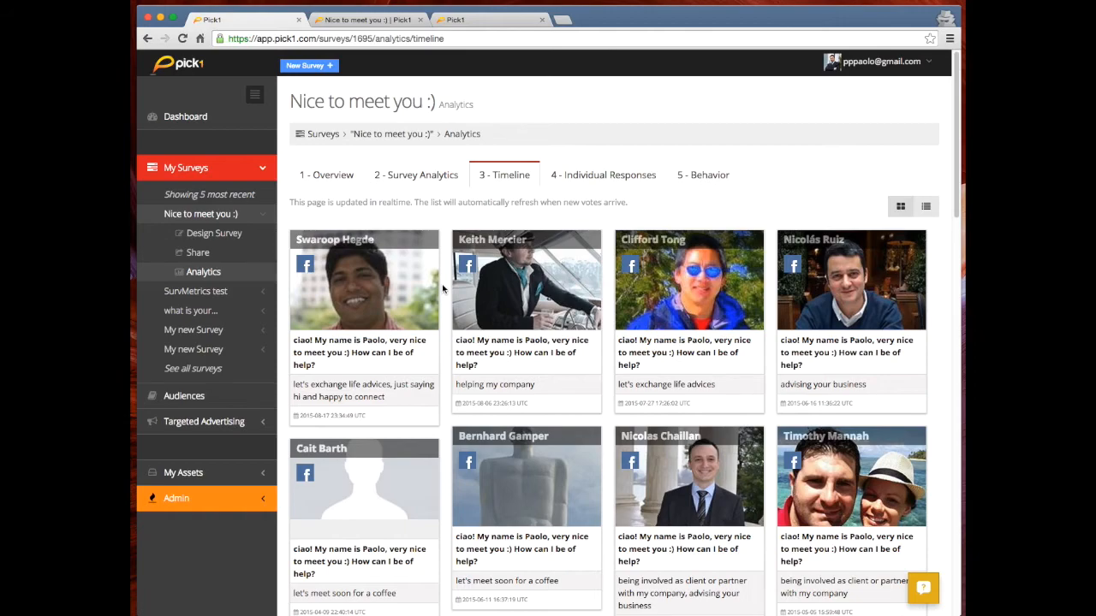
scroll(442, 290, down, 10)
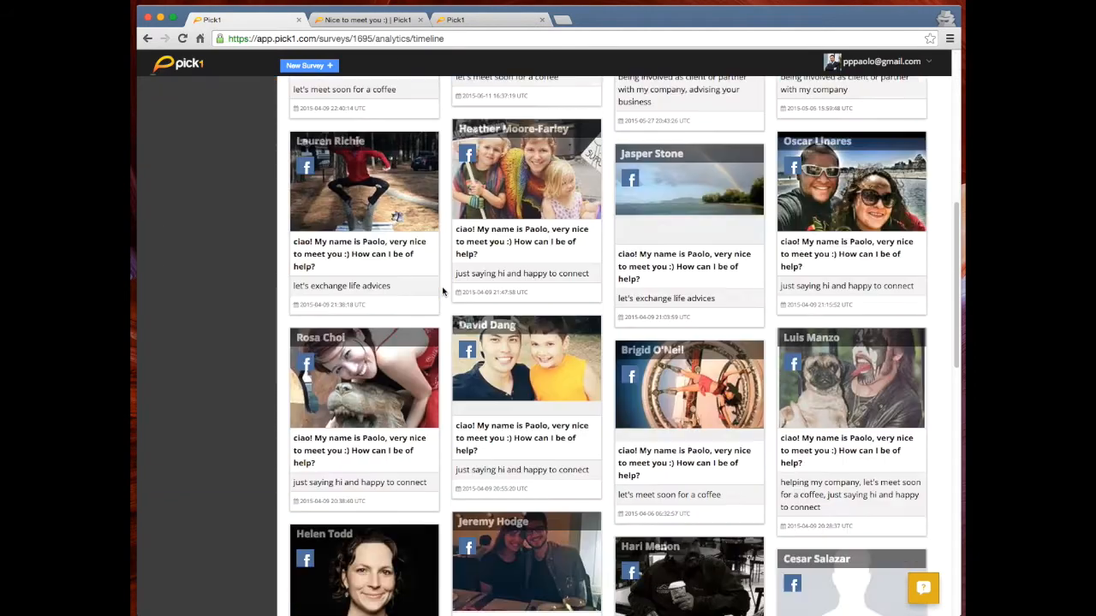
scroll(442, 289, down, 6)
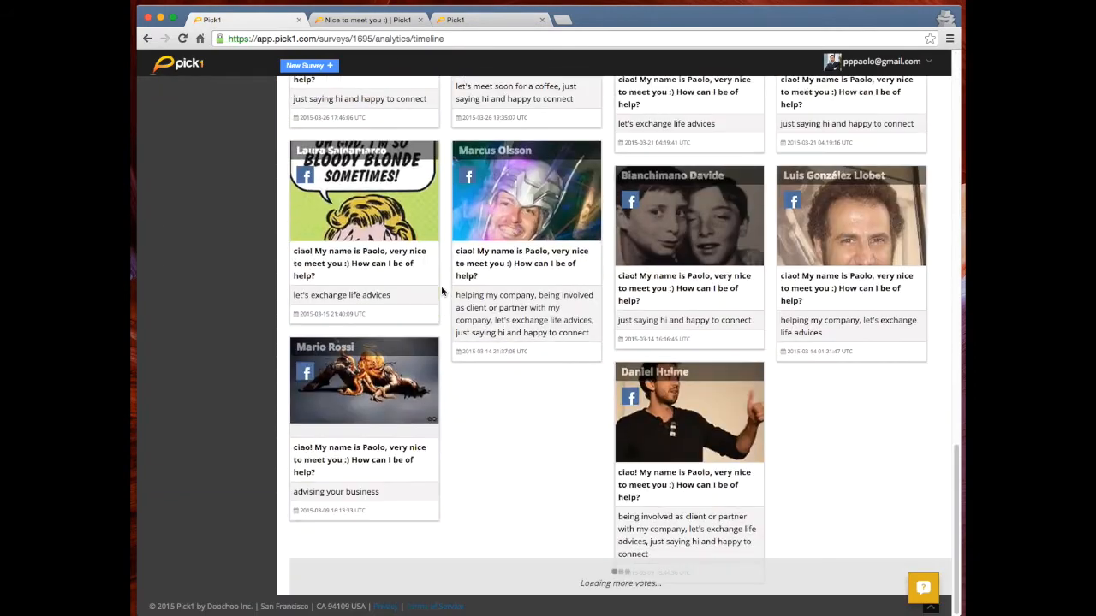
scroll(441, 289, up, 10)
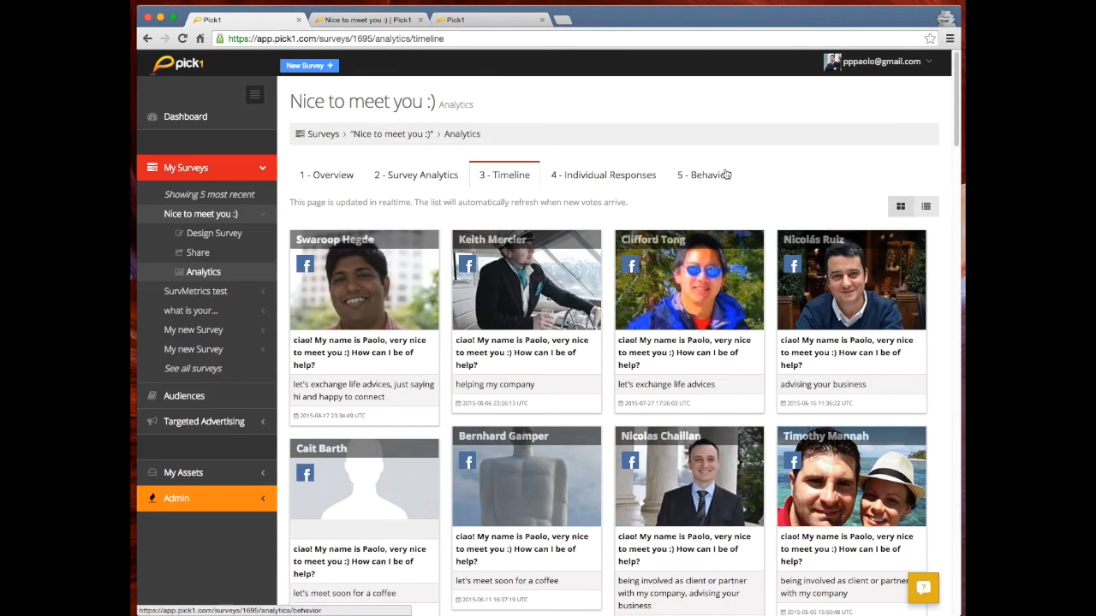
Open the survey's Individual Responses and review the first respondent's chosen answers, end date, browser type and time spent.
click(638, 178)
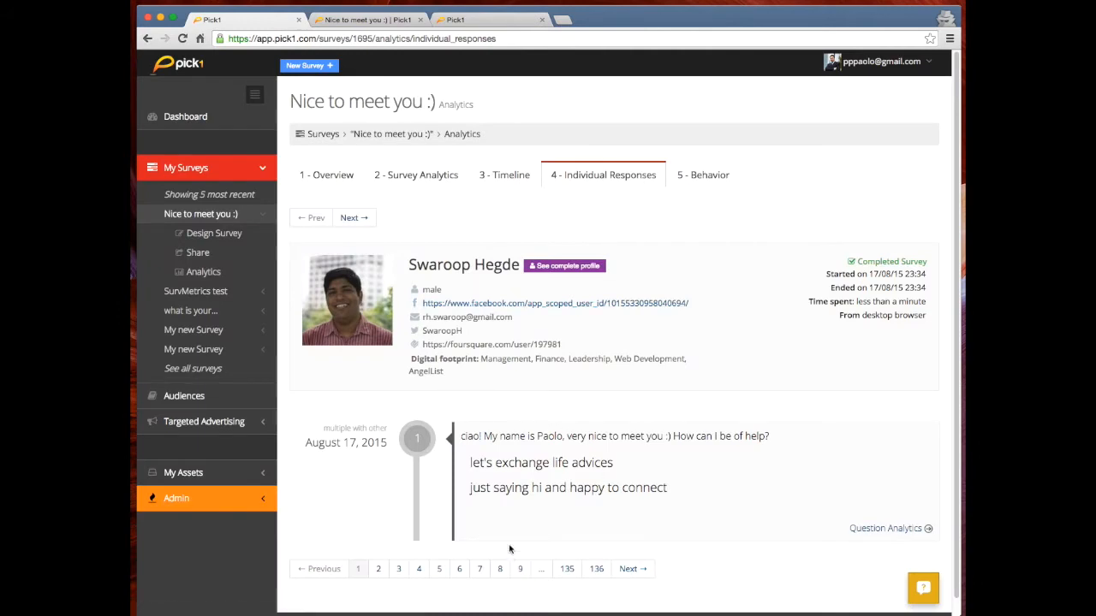
drag(471, 462, 631, 460)
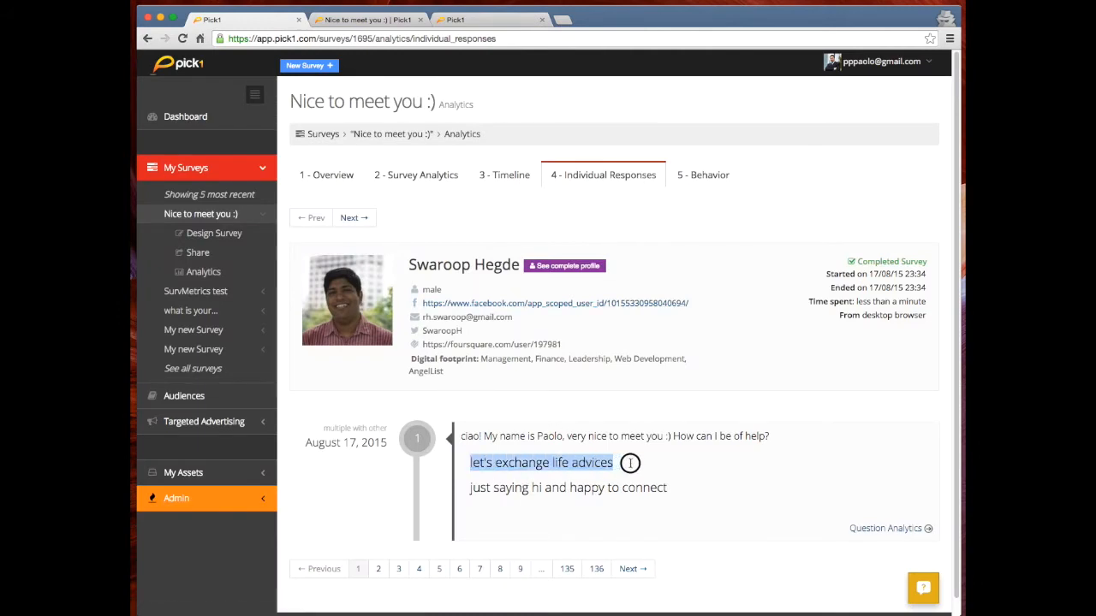
drag(476, 490, 692, 492)
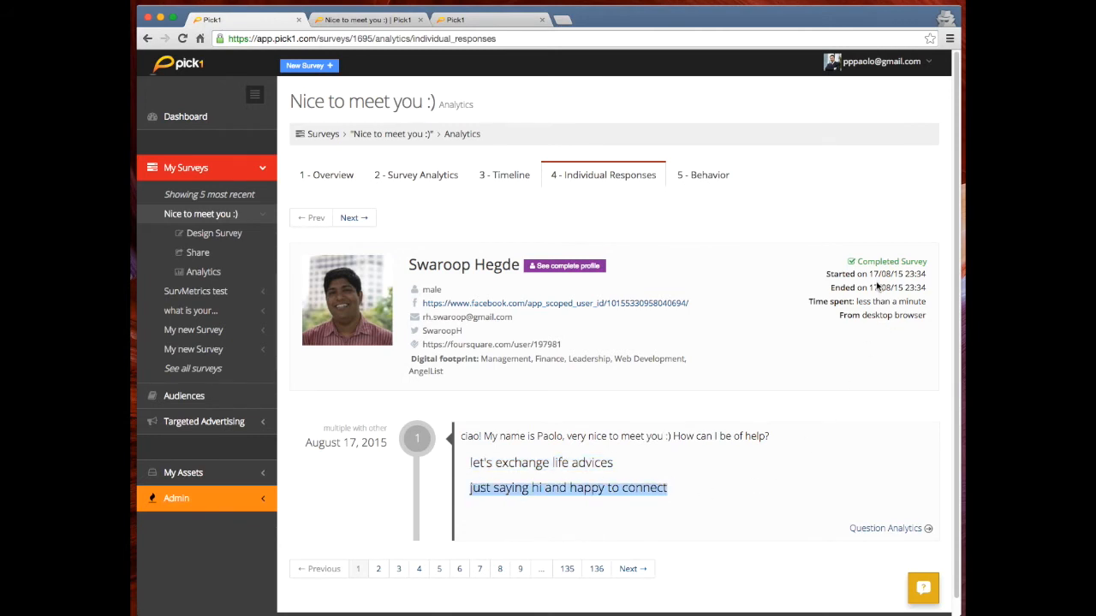
drag(873, 288, 930, 285)
drag(868, 313, 931, 318)
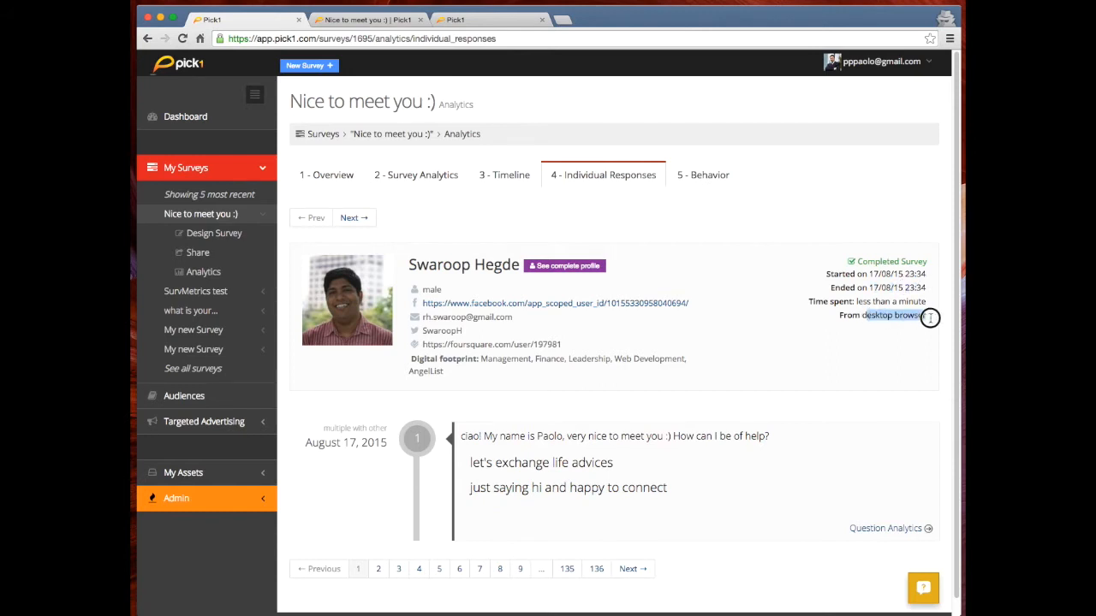
drag(857, 302, 926, 304)
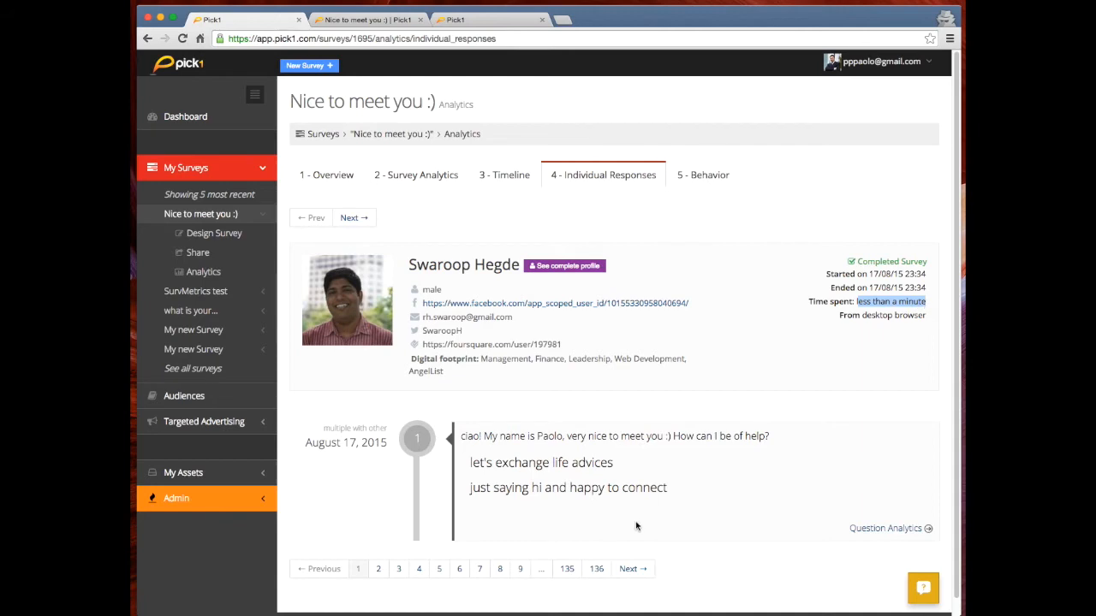
Open the first respondent's complete profile and look through its organizations, topics, similar-audience criteria and Social Presence.
click(557, 266)
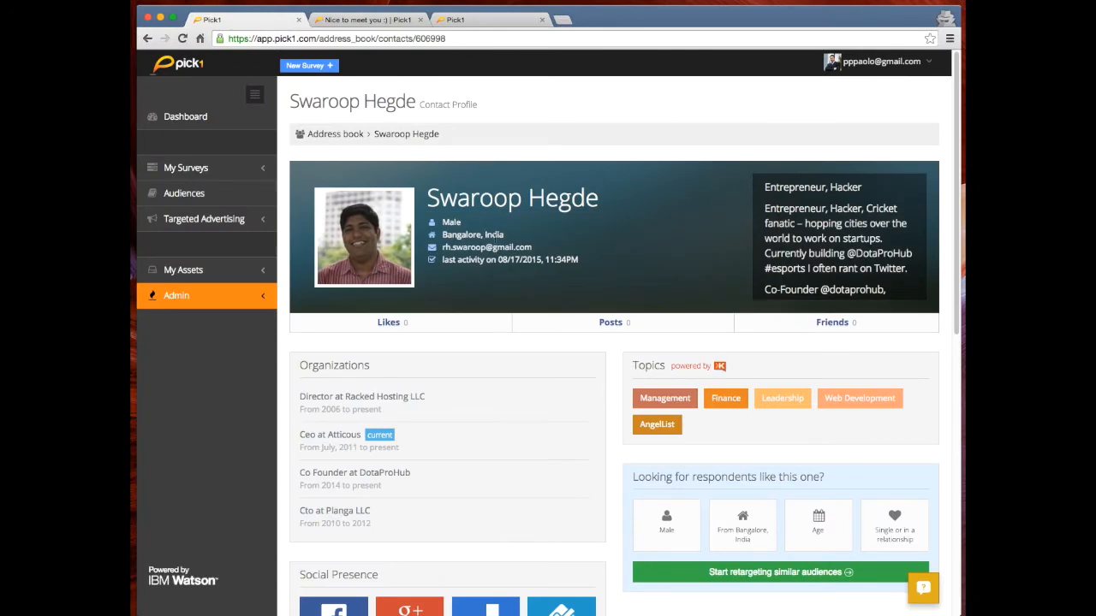
scroll(608, 377, down, 2)
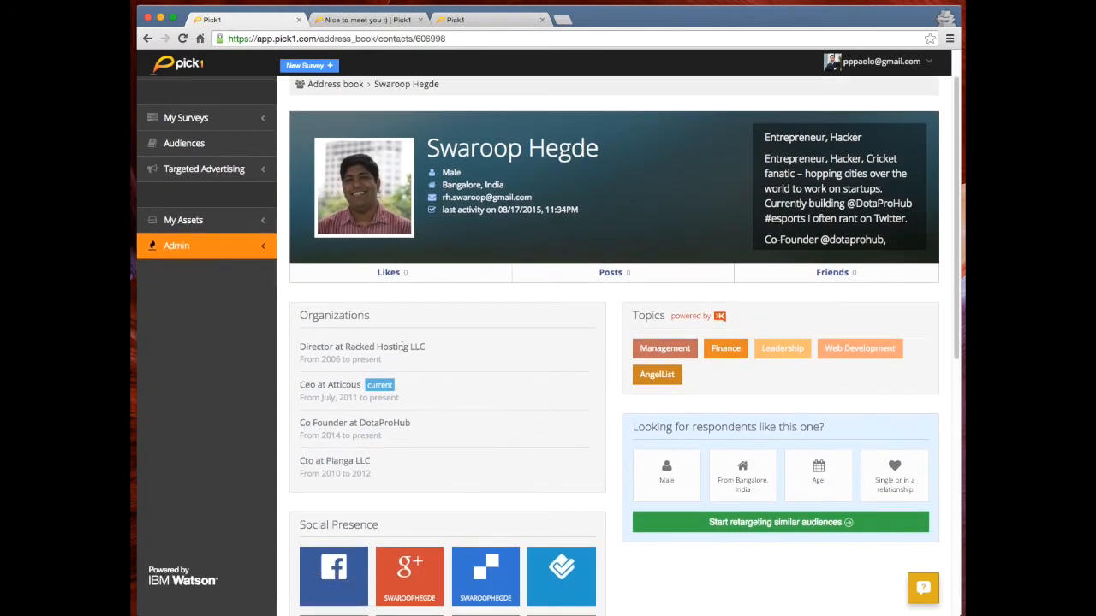
scroll(554, 409, down, 2)
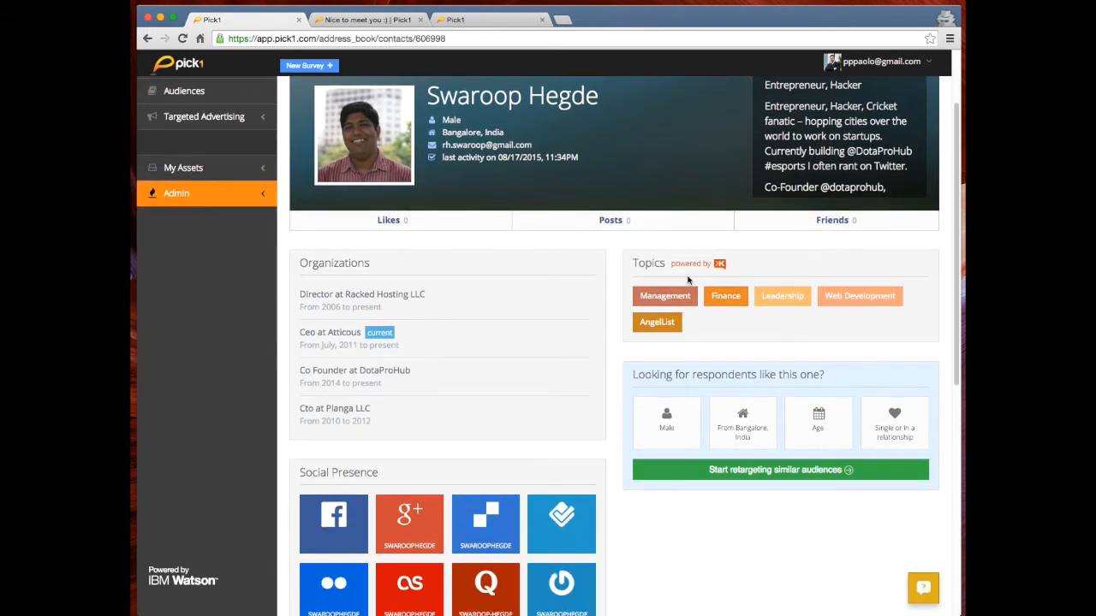
scroll(693, 312, down, 1)
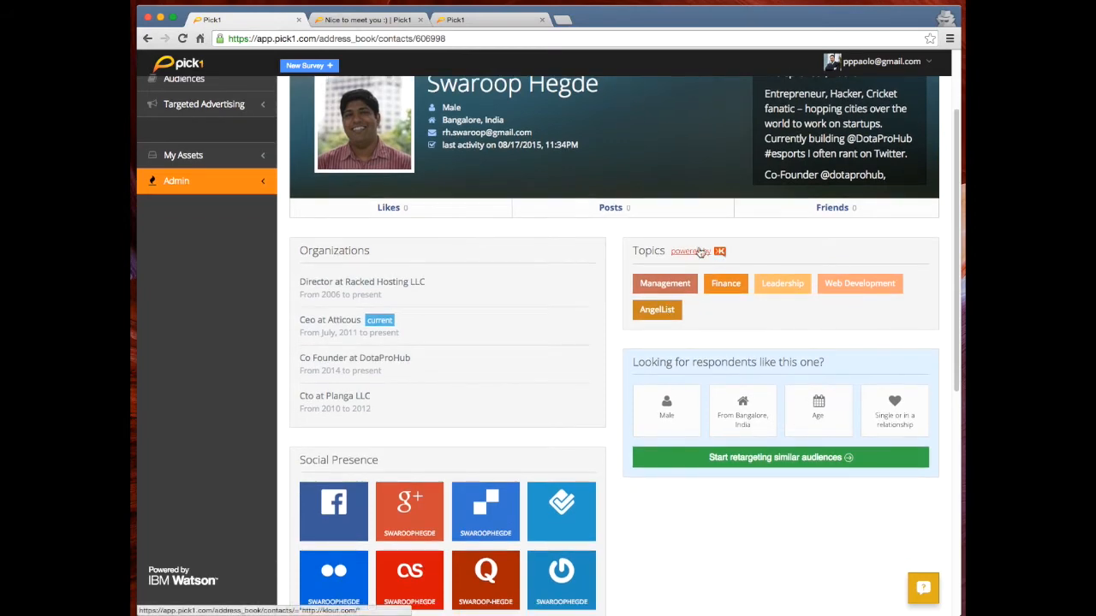
scroll(600, 358, down, 4)
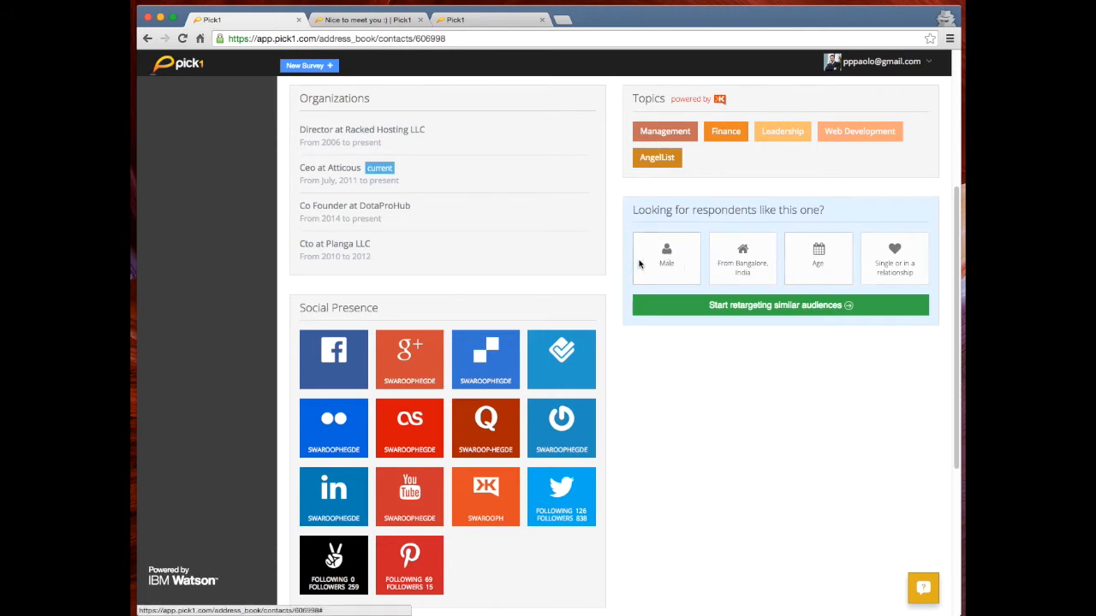
scroll(613, 259, up, 5)
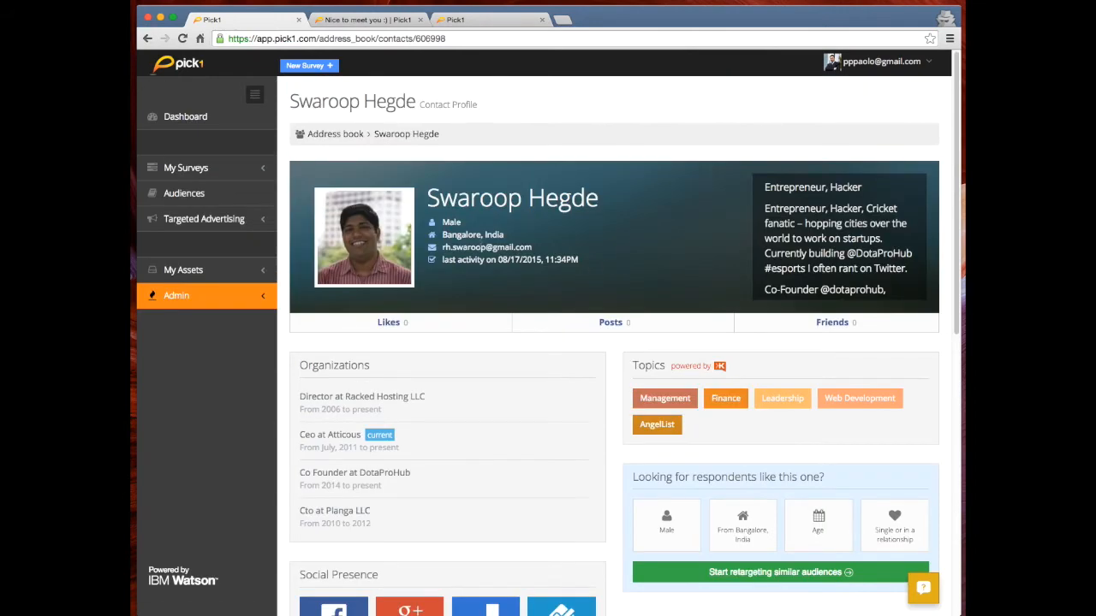
scroll(613, 360, down, 3)
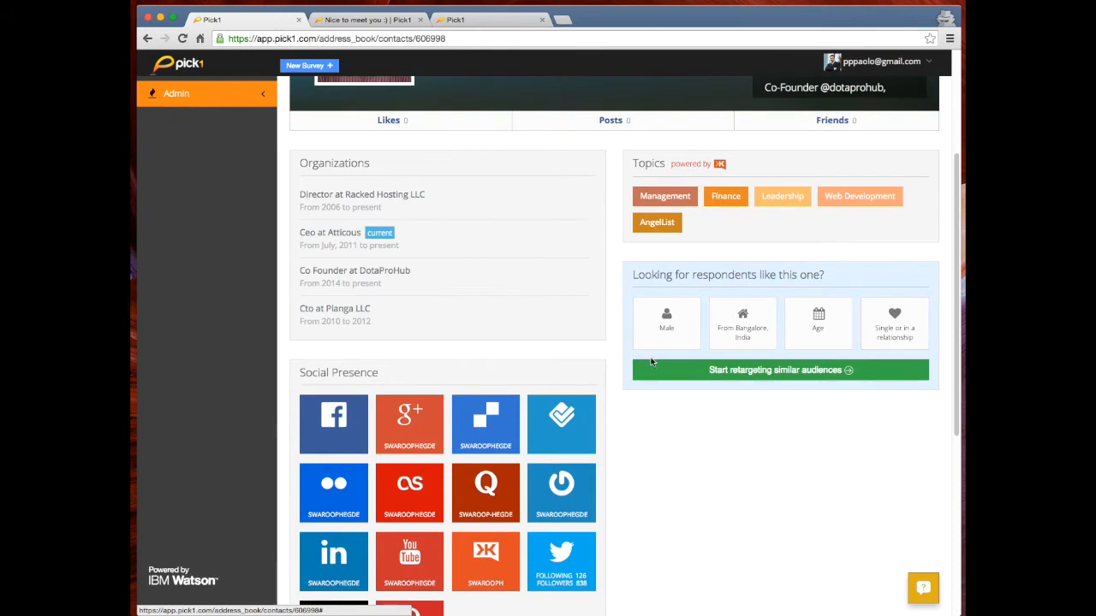
scroll(614, 353, down, 2)
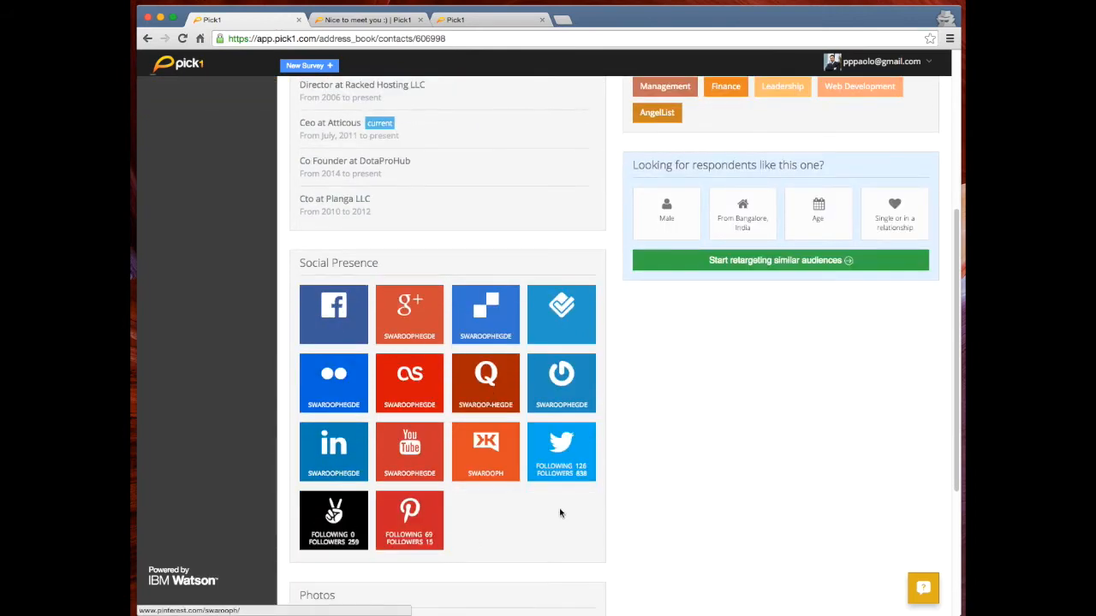
scroll(636, 445, down, 1)
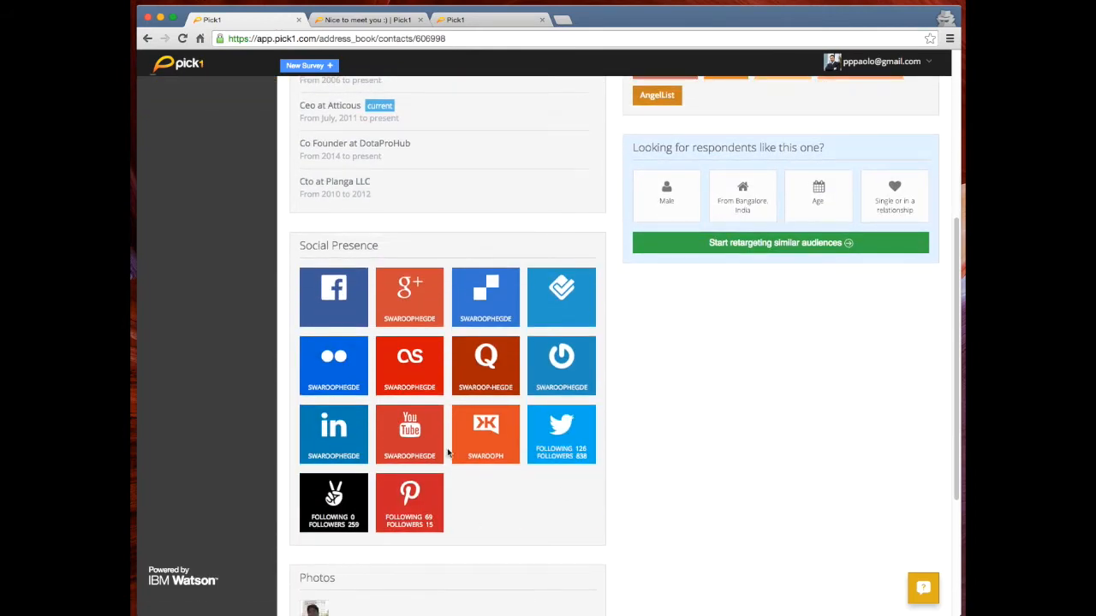
Check the respondent's linked AngelList and Facebook pages, returning to the contact profile after each.
click(329, 504)
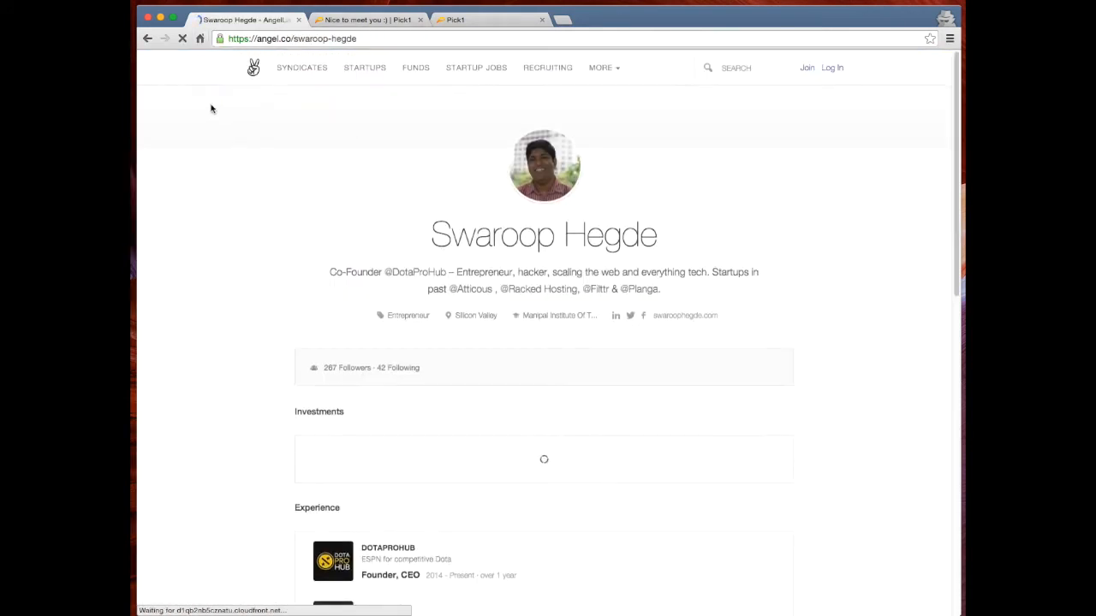
click(147, 39)
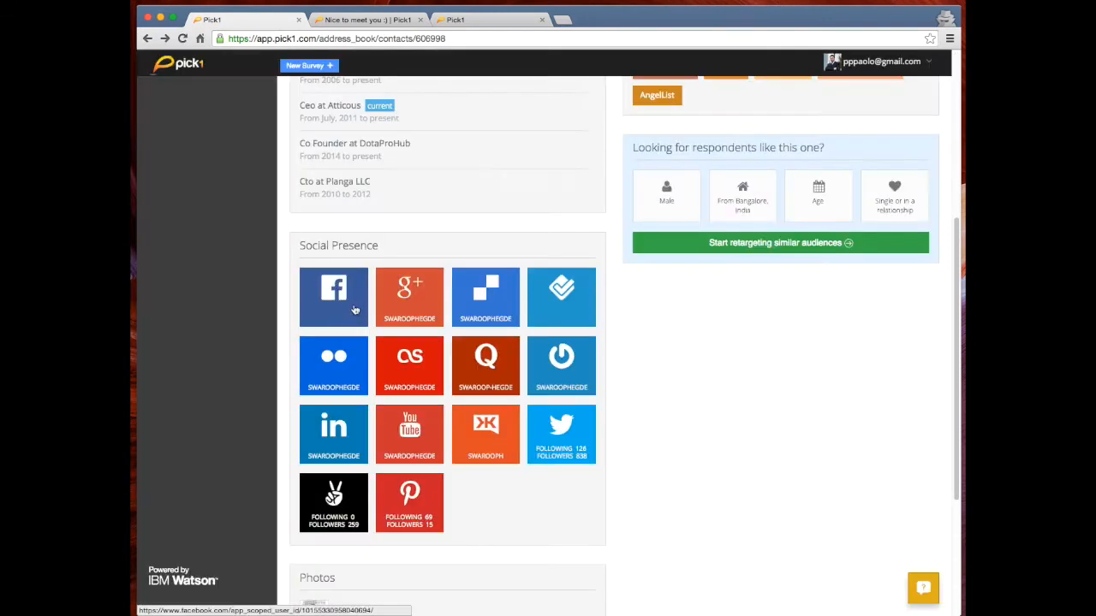
super+click(345, 298)
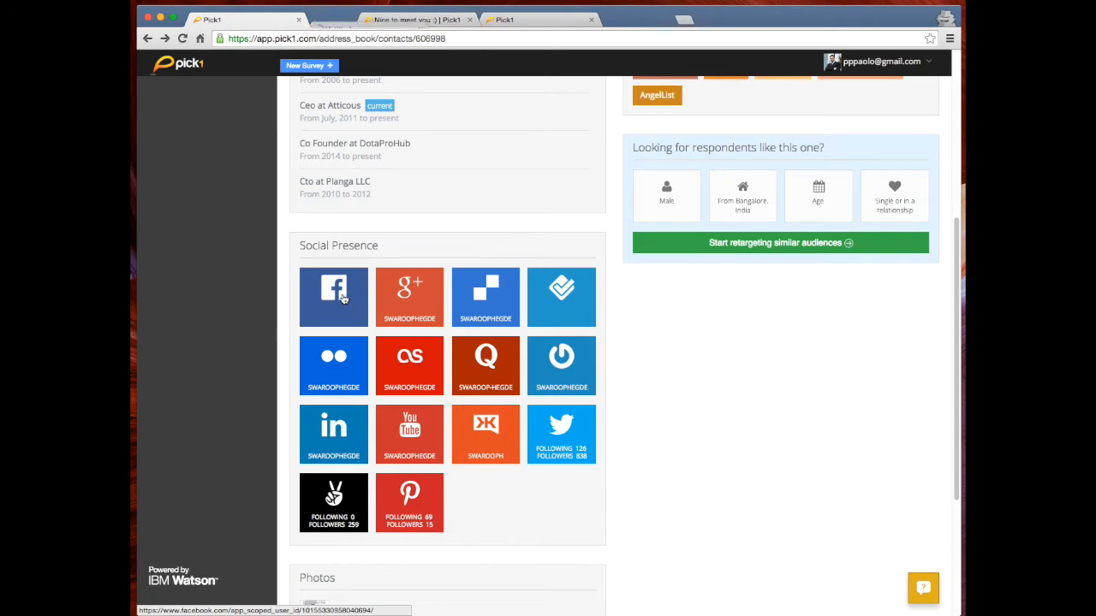
click(365, 22)
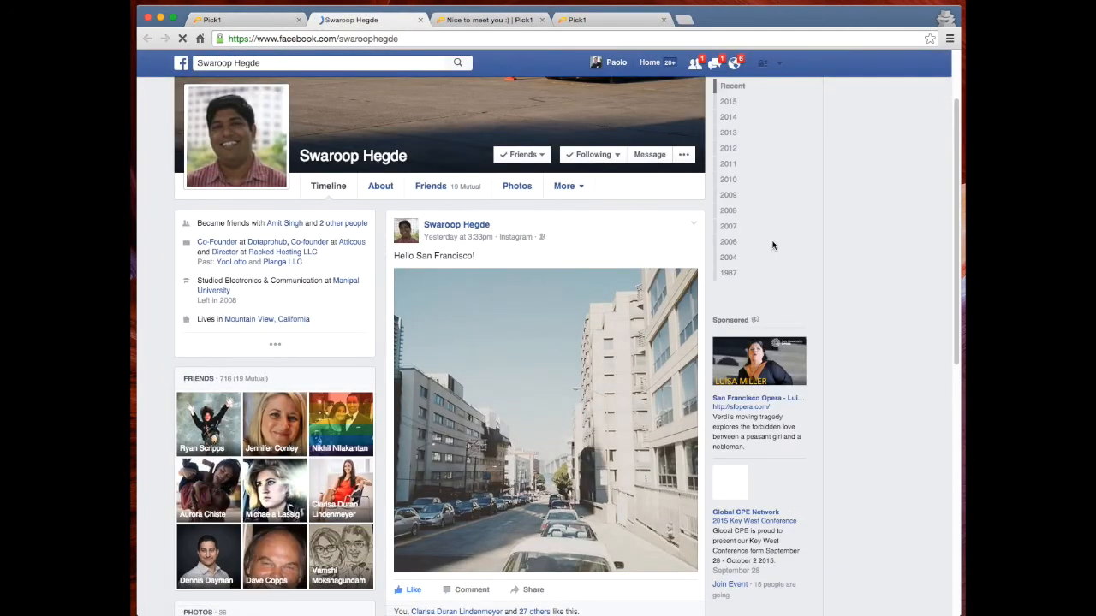
scroll(709, 208, down, 15)
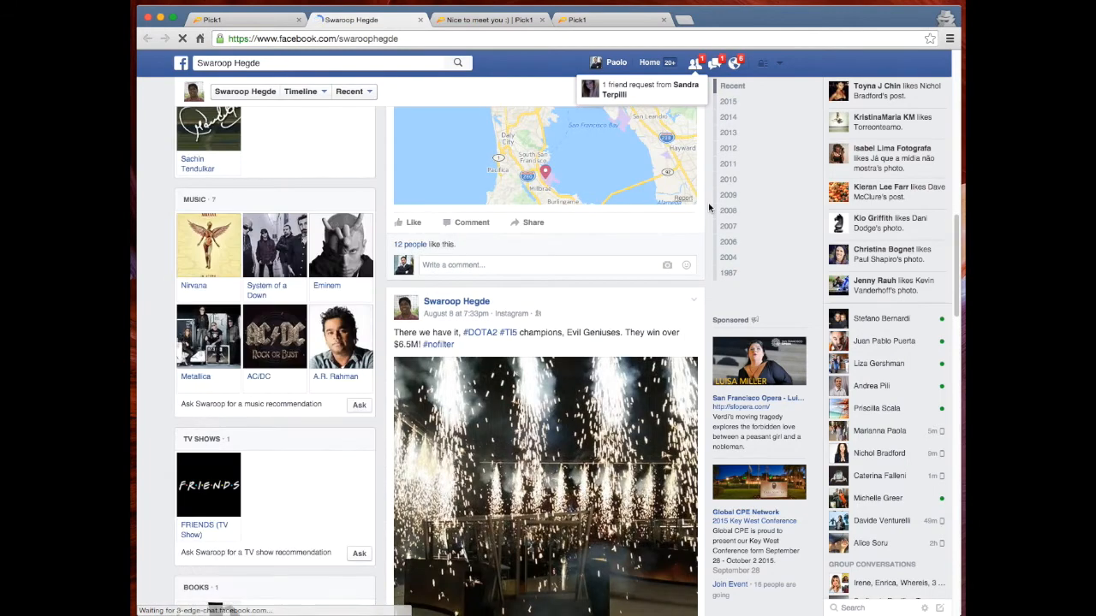
scroll(709, 207, down, 4)
key(super+w)
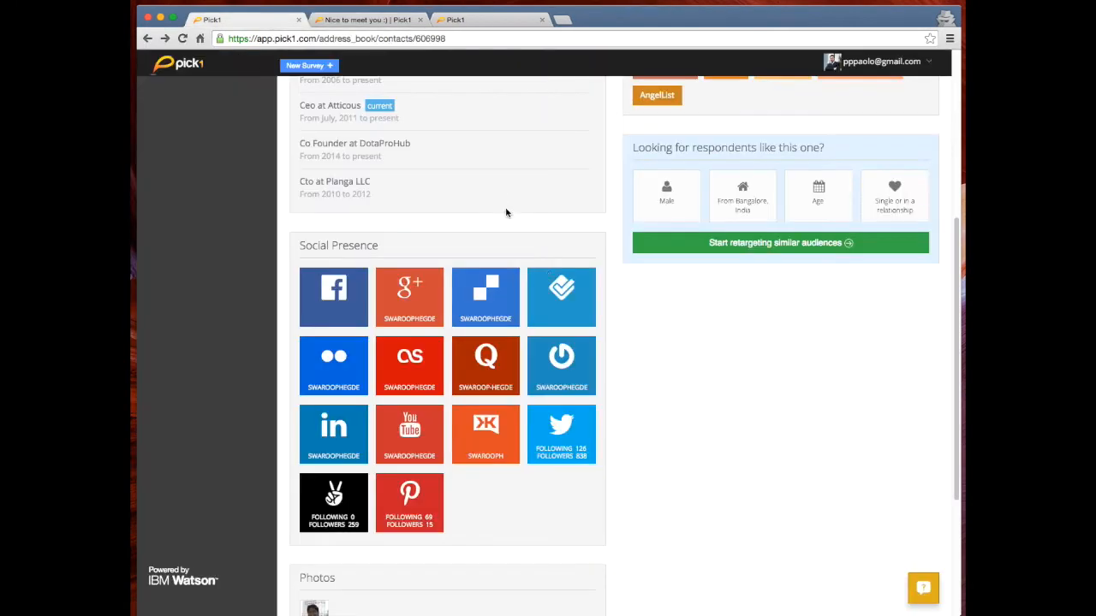
Look over the rest of the contact profile, down to the Photos section and the Watson analysis area.
scroll(608, 376, down, 3)
scroll(615, 352, down, 3)
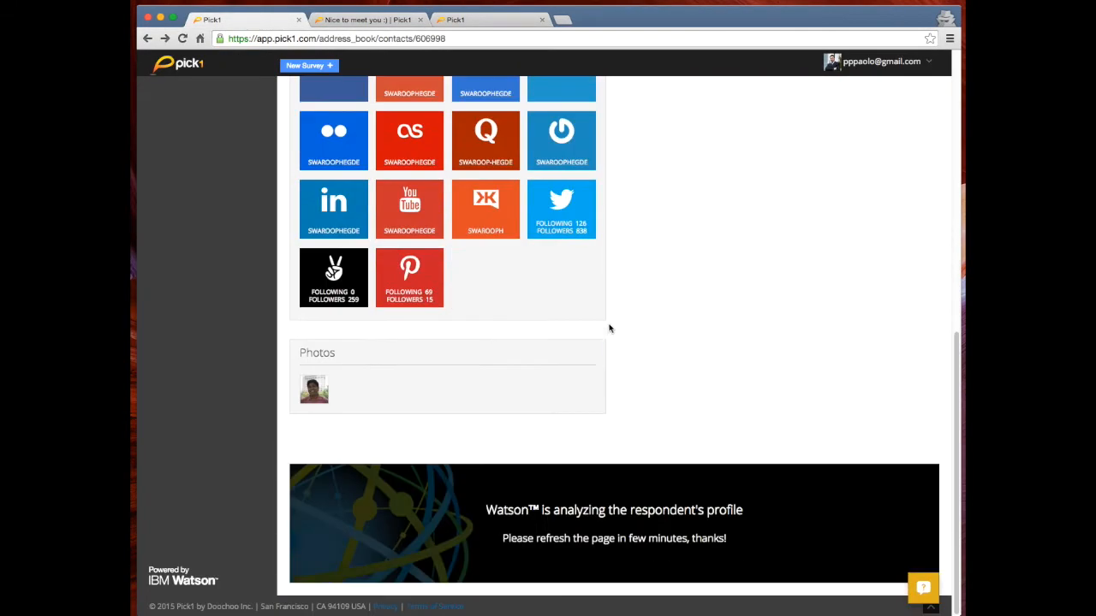
scroll(607, 302, up, 10)
scroll(607, 302, down, 5)
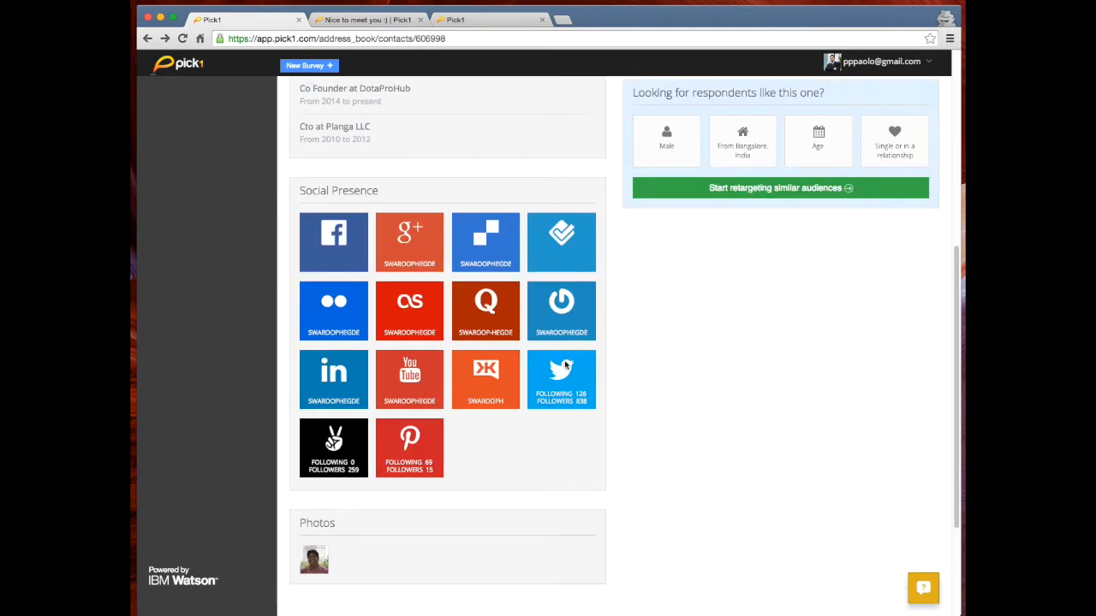
View the respondent's Twitter page in a separate tab, close it and return to the start of the contact profile.
scroll(642, 390, up, 10)
scroll(624, 383, down, 8)
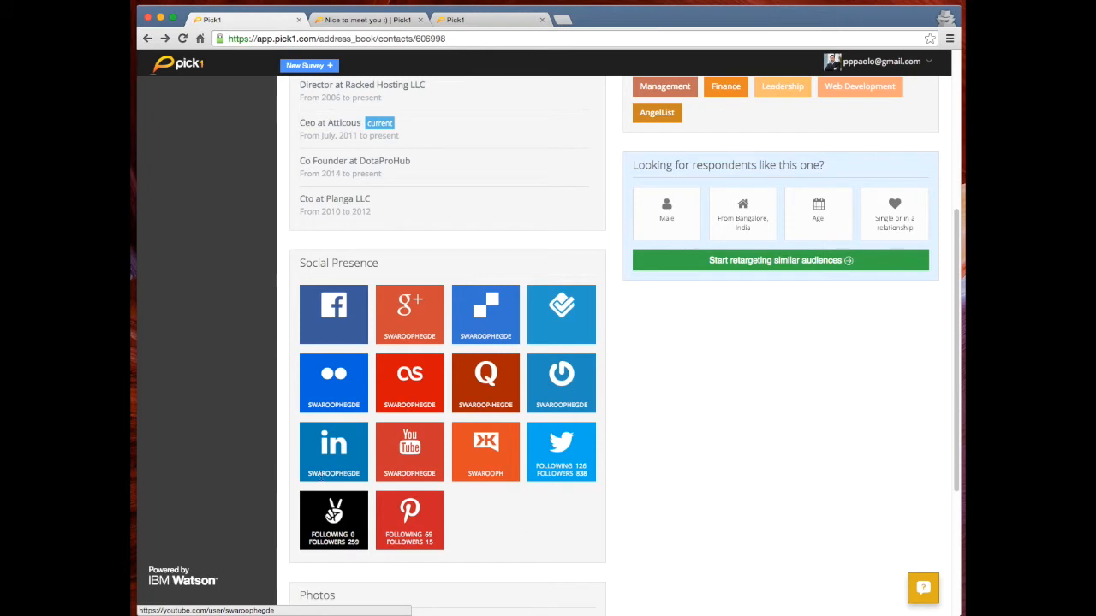
super+click(576, 451)
click(357, 21)
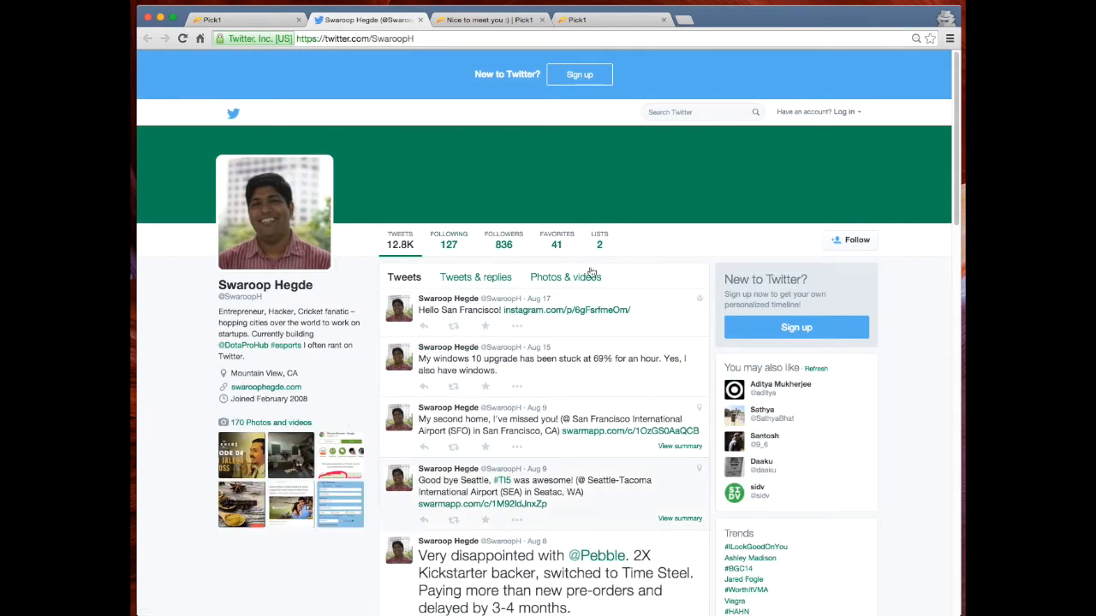
key(super+w)
scroll(514, 311, up, 5)
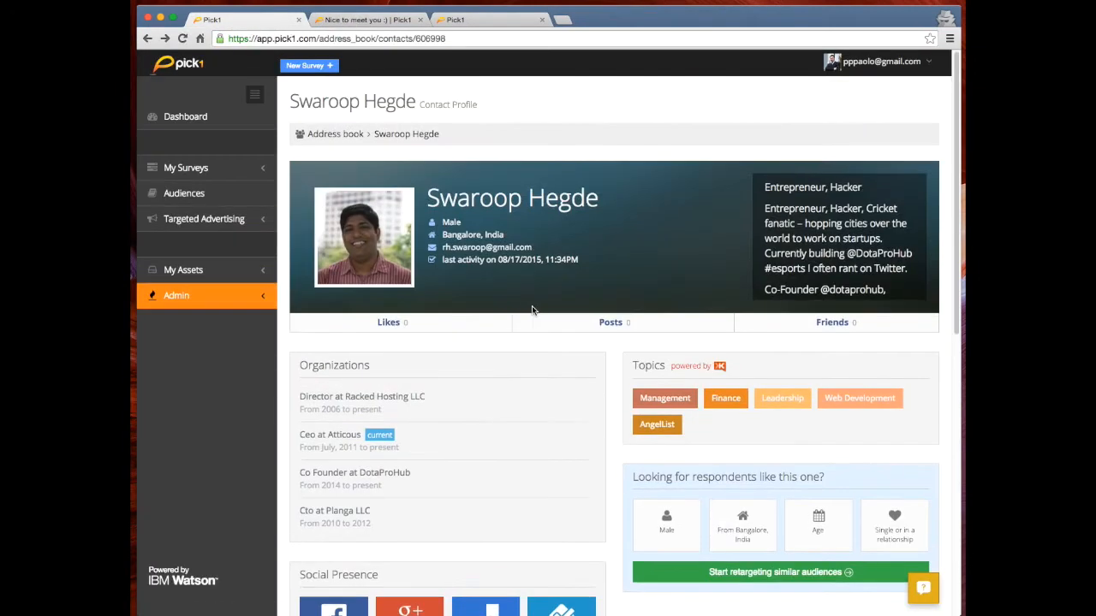
Go back to the survey's Individual Responses and advance to the second respondent.
click(146, 38)
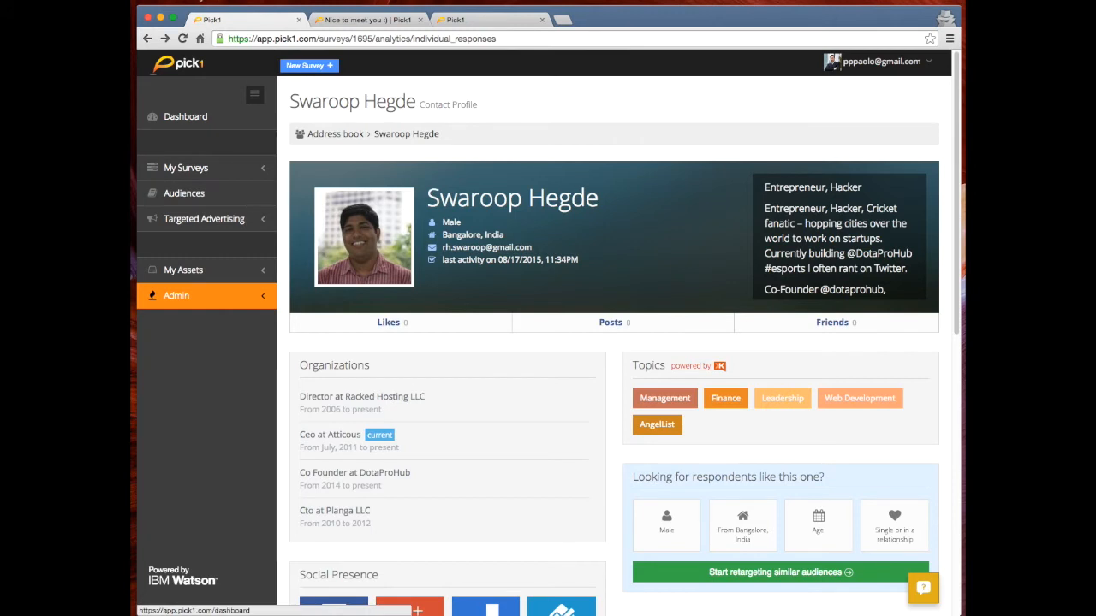
click(148, 39)
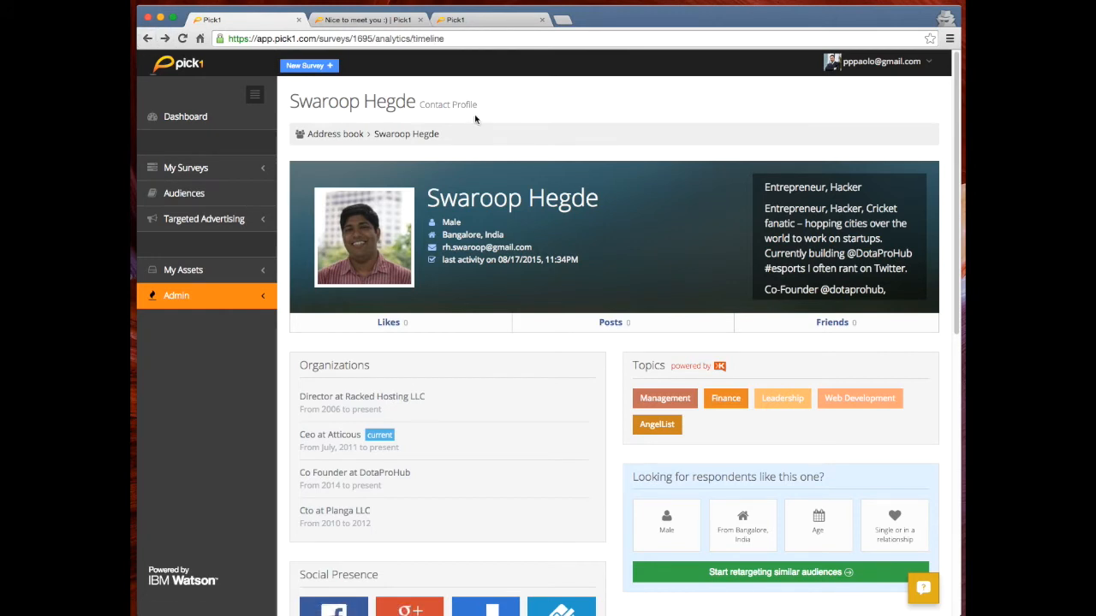
click(182, 39)
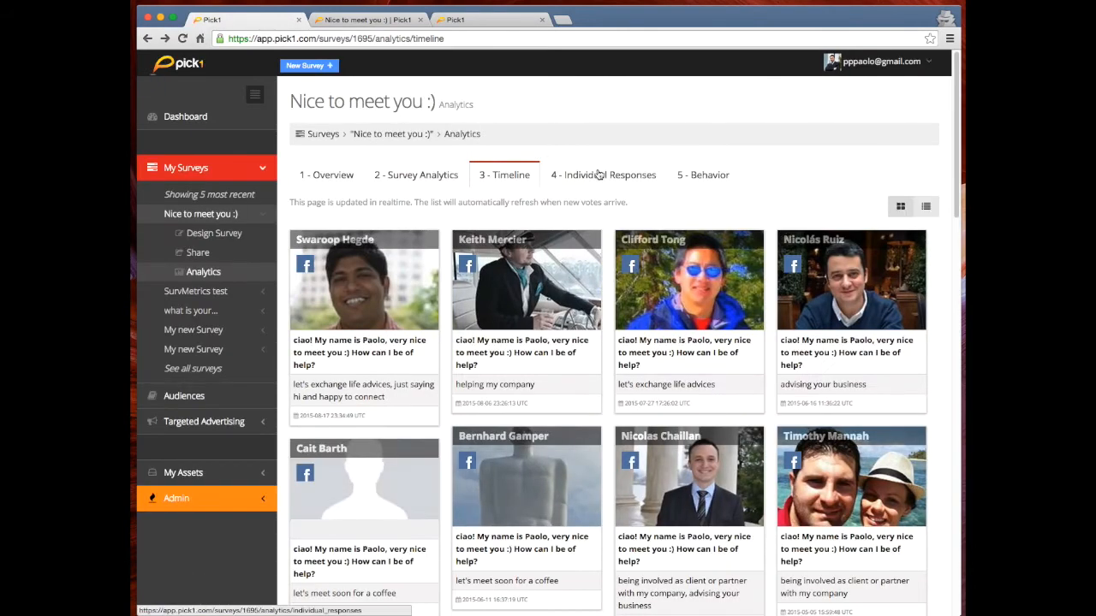
click(603, 174)
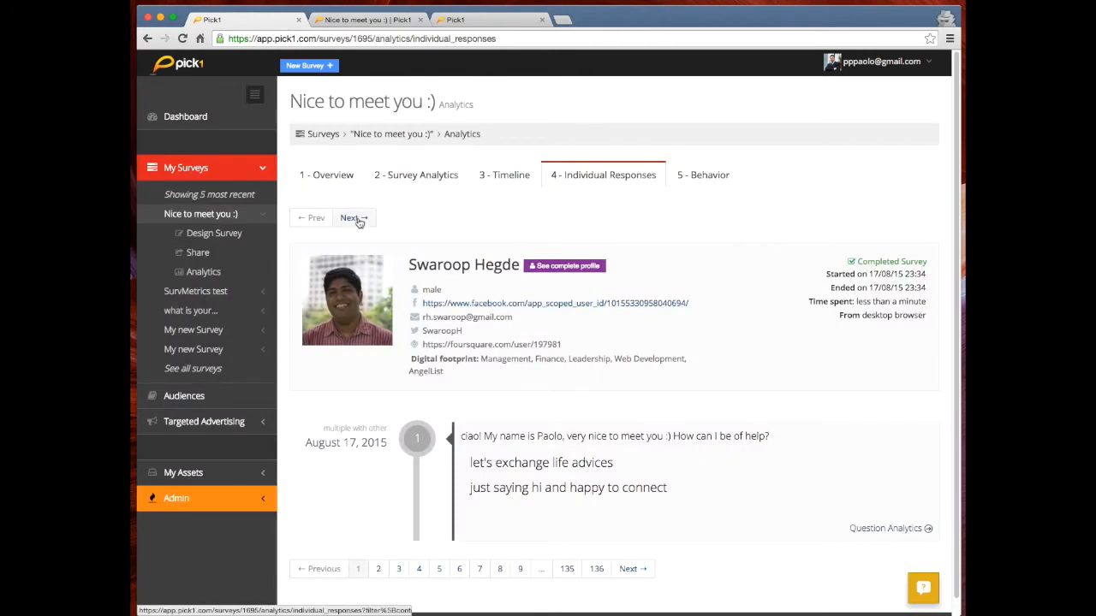
click(358, 220)
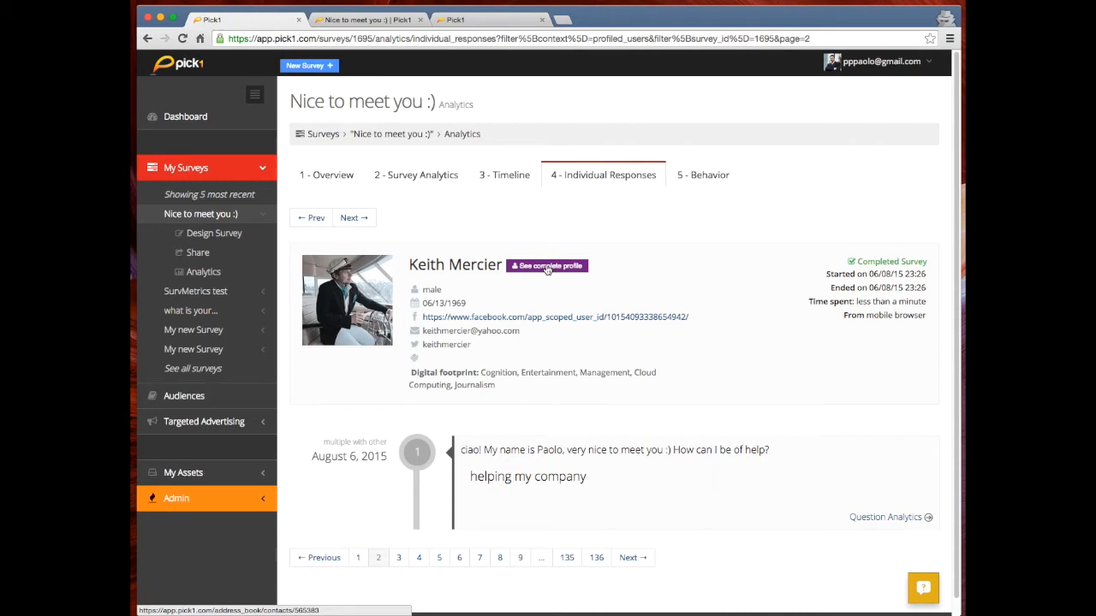
Open the second respondent's complete profile in a new tab and review the birth date, organizations, topics and Social Presence.
super+click(547, 268)
click(347, 20)
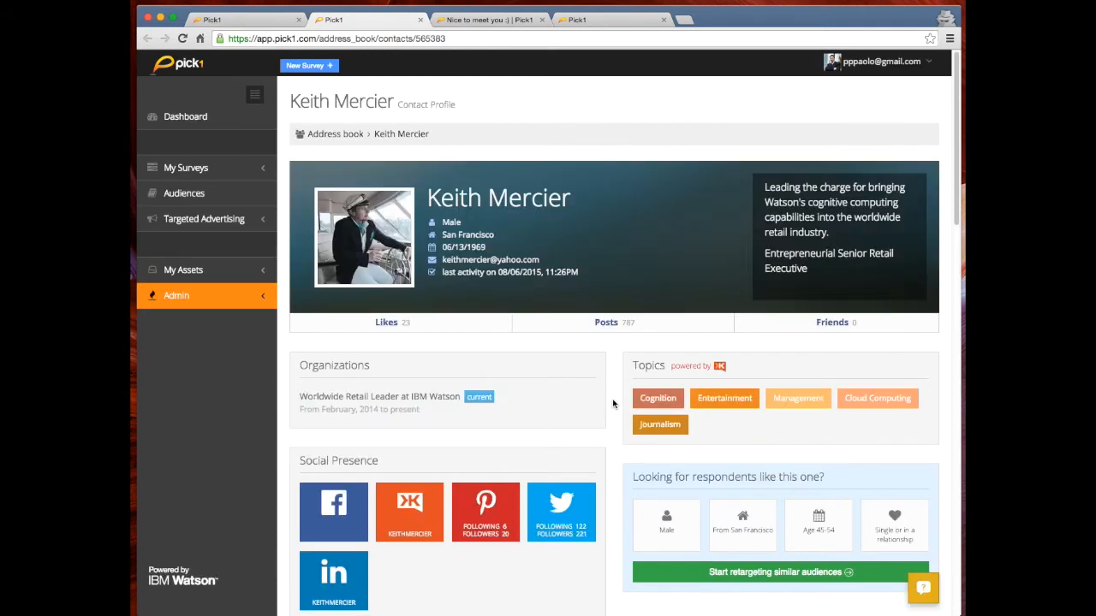
scroll(613, 367, down, 1)
drag(443, 234, 486, 234)
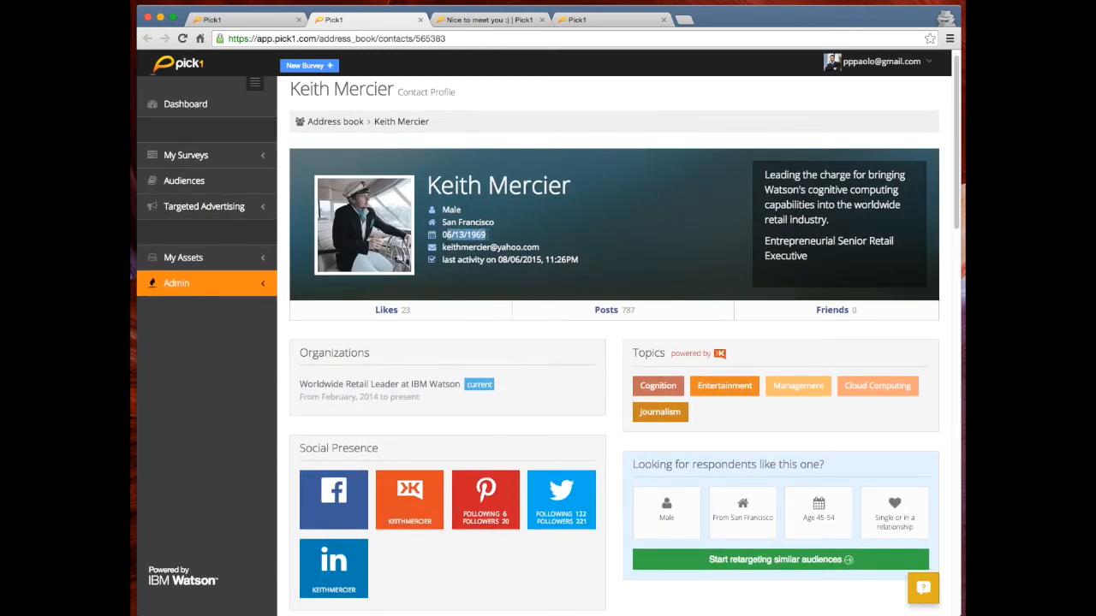
scroll(600, 353, down, 3)
scroll(611, 351, down, 5)
scroll(608, 334, up, 6)
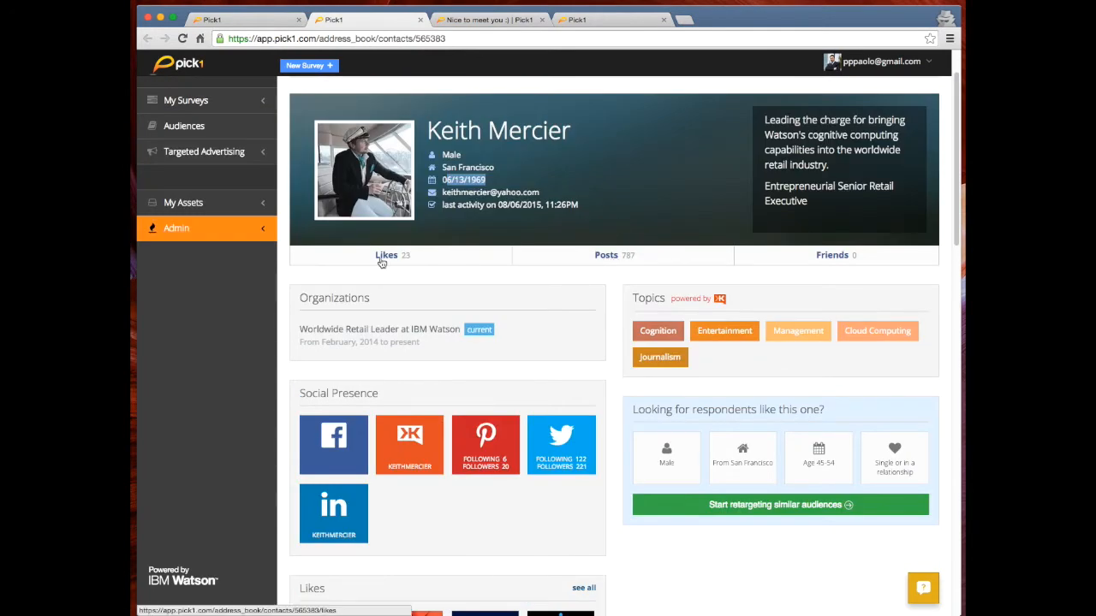
Look through the profile's Likes, Photos and Music sections and open the full list of Facebook likes.
scroll(632, 323, down, 5)
scroll(630, 319, down, 3)
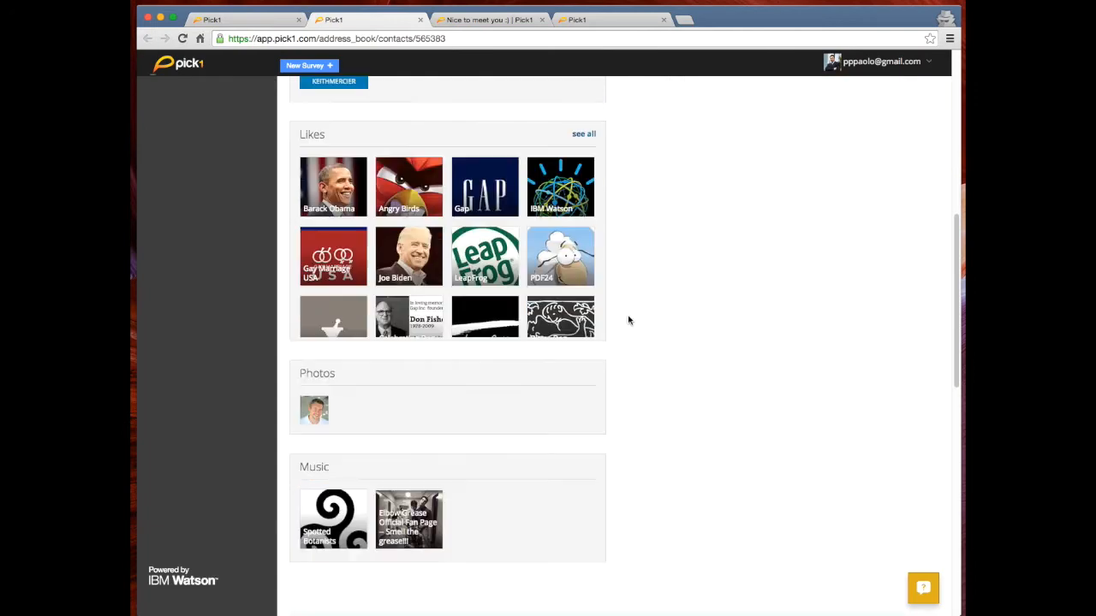
click(584, 135)
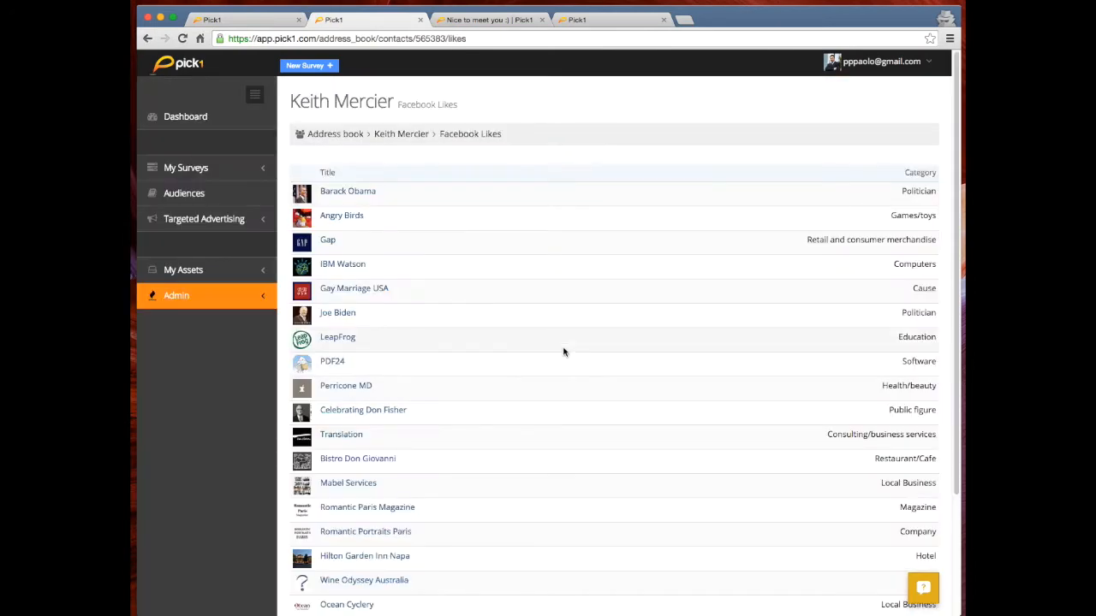
Look through the second respondent's full list of Facebook likes, return to the contact profile and select its Posts.
scroll(536, 335, down, 4)
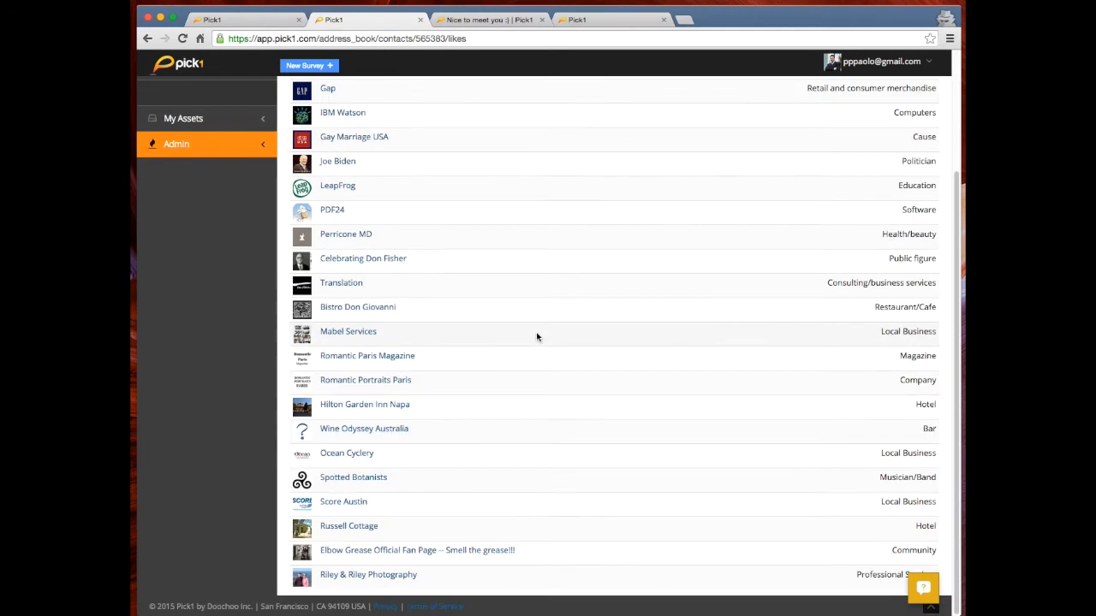
scroll(536, 325, up, 4)
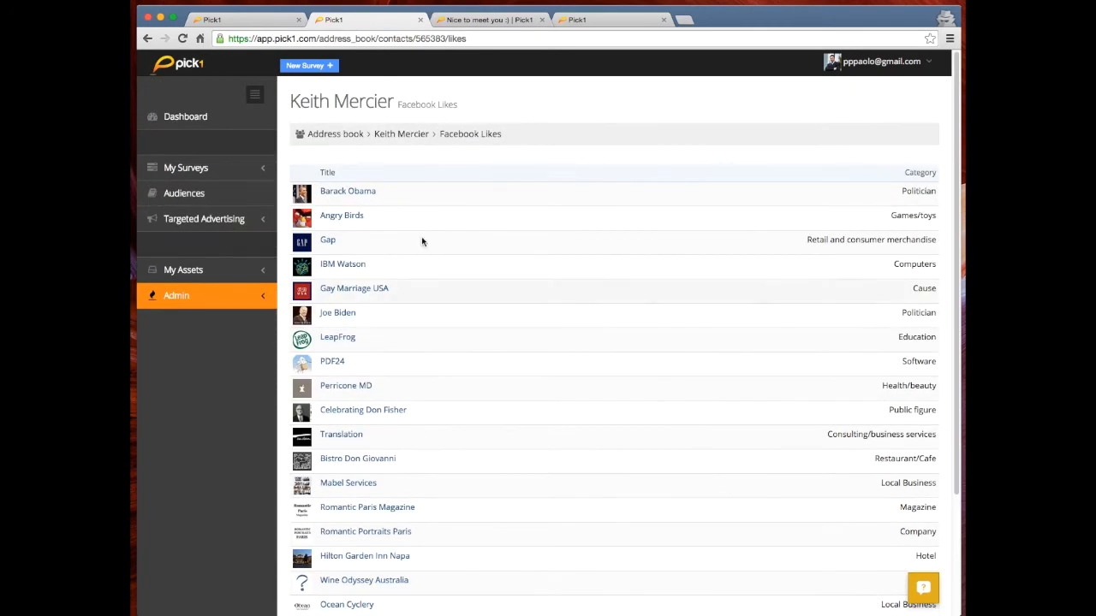
click(147, 38)
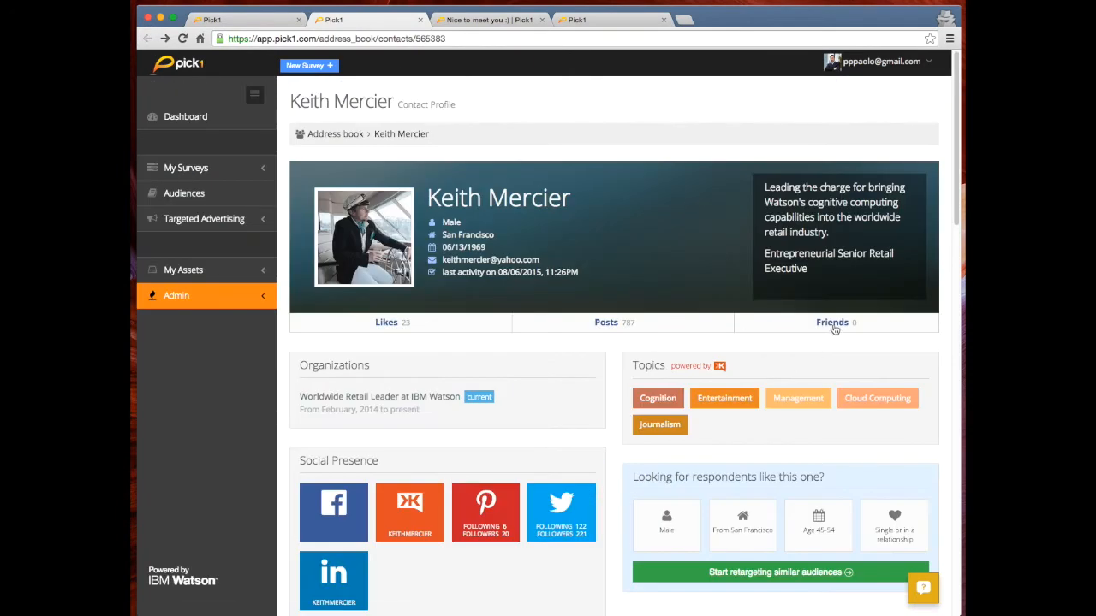
click(623, 323)
click(606, 324)
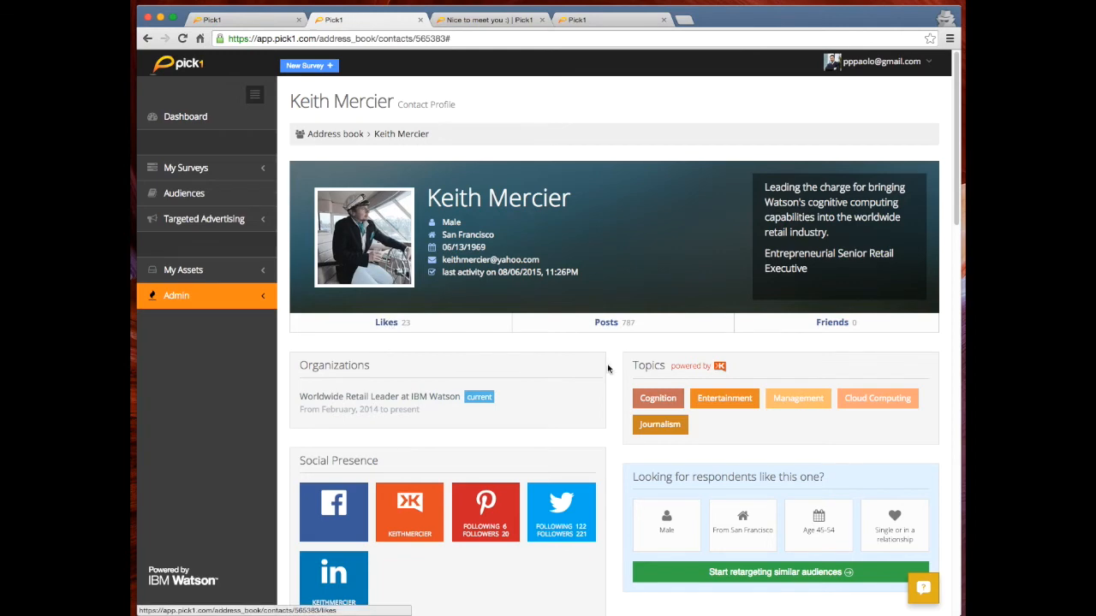
Examine the personality description and the Big 5, Needs and Values chart, and return to the start of the profile.
scroll(603, 370, down, 10)
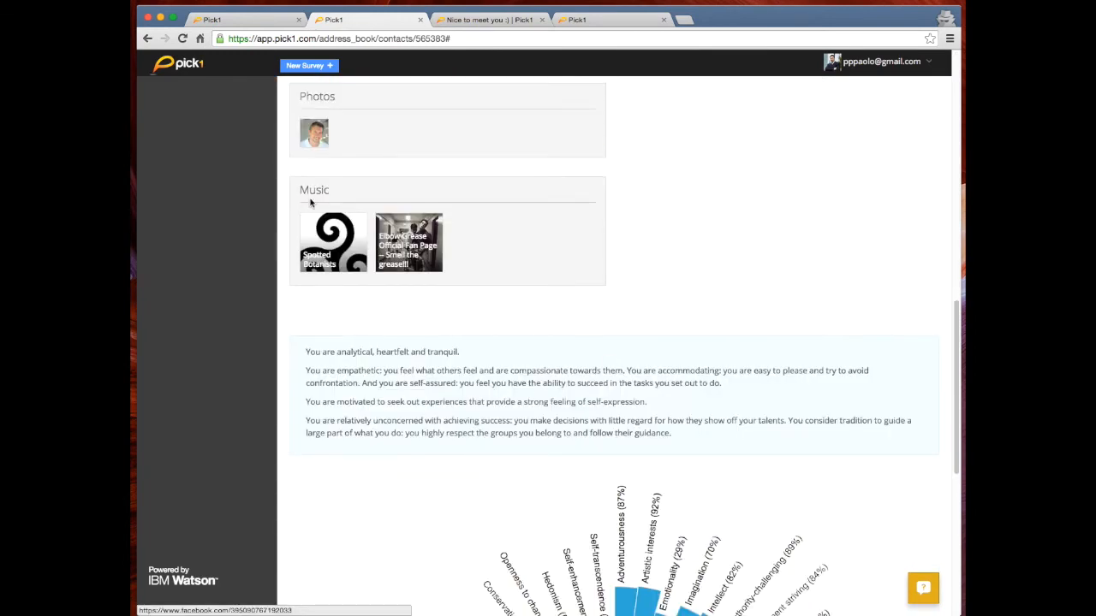
scroll(310, 204, down, 3)
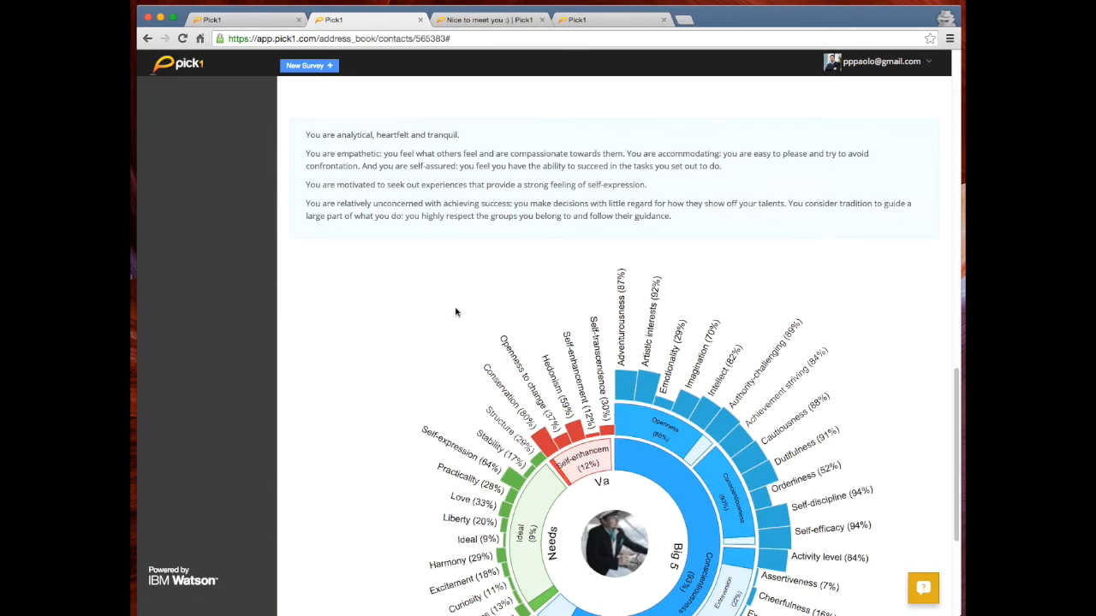
scroll(453, 310, down, 1)
scroll(423, 312, down, 3)
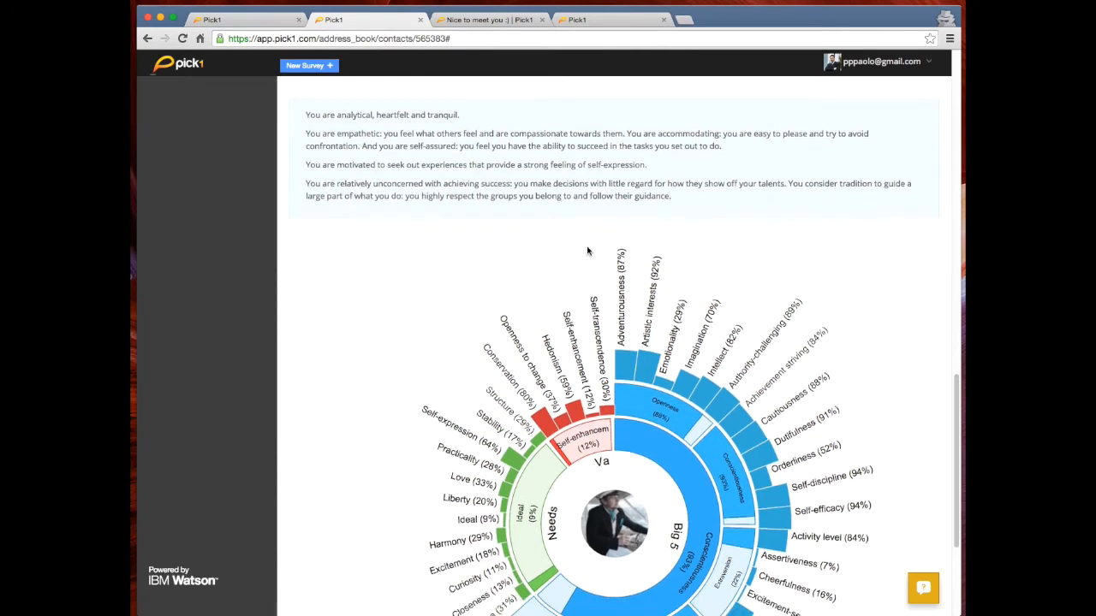
scroll(344, 320, down, 3)
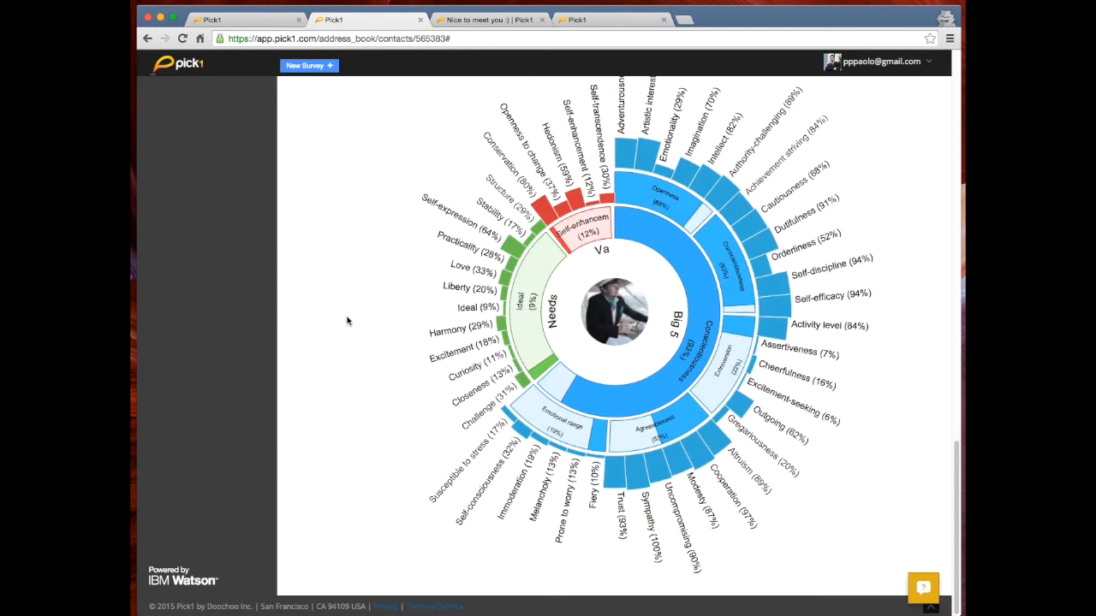
scroll(352, 307, up, 5)
scroll(350, 287, up, 15)
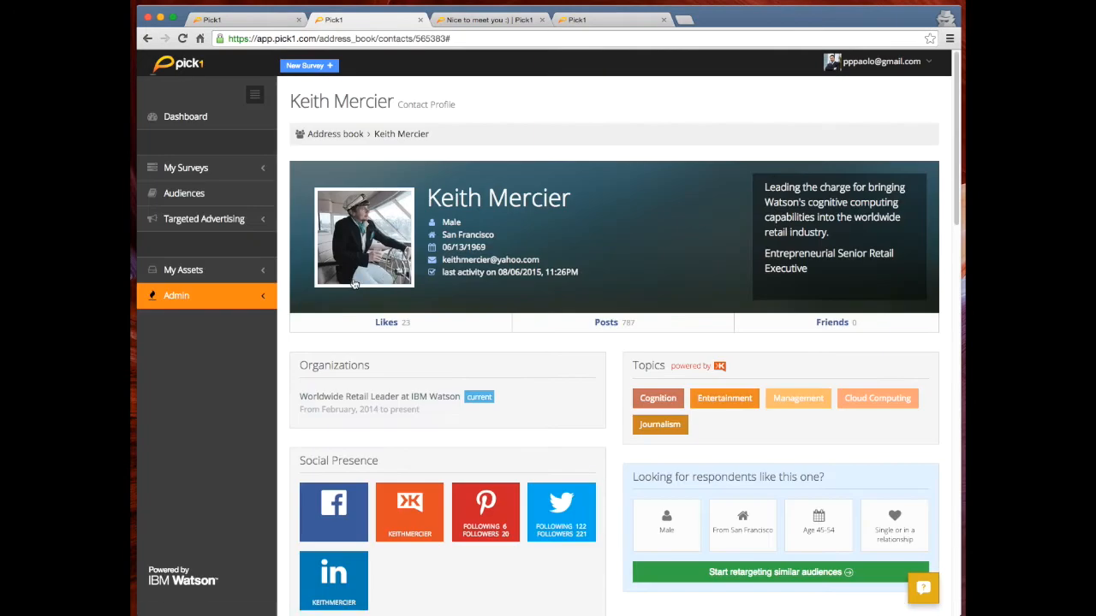
Close the profile tab and advance through the survey's Individual Responses to the fourth respondent.
click(147, 39)
click(419, 19)
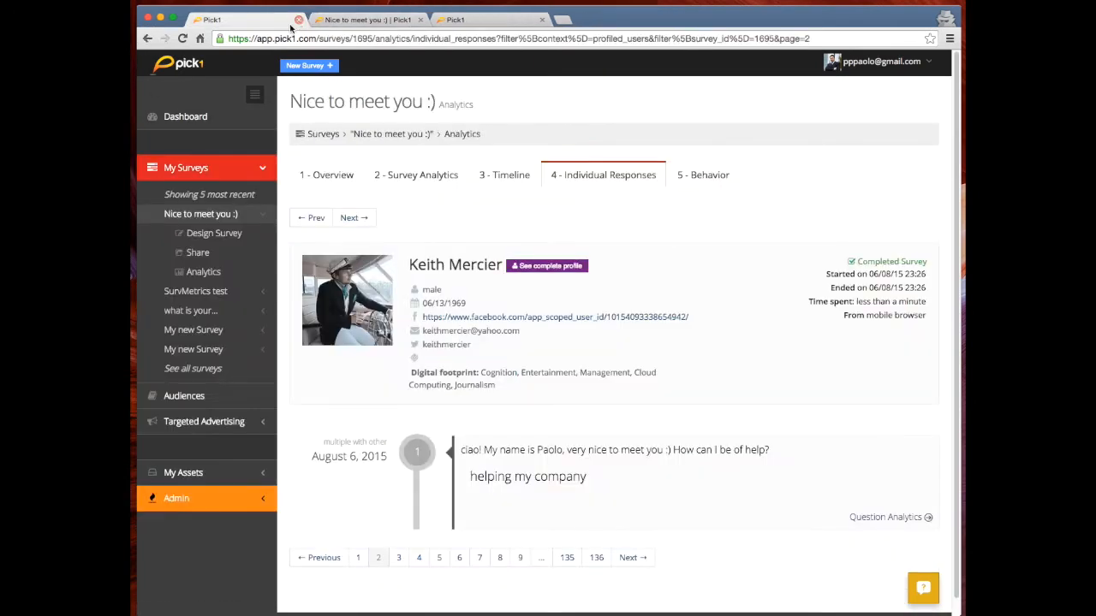
click(349, 219)
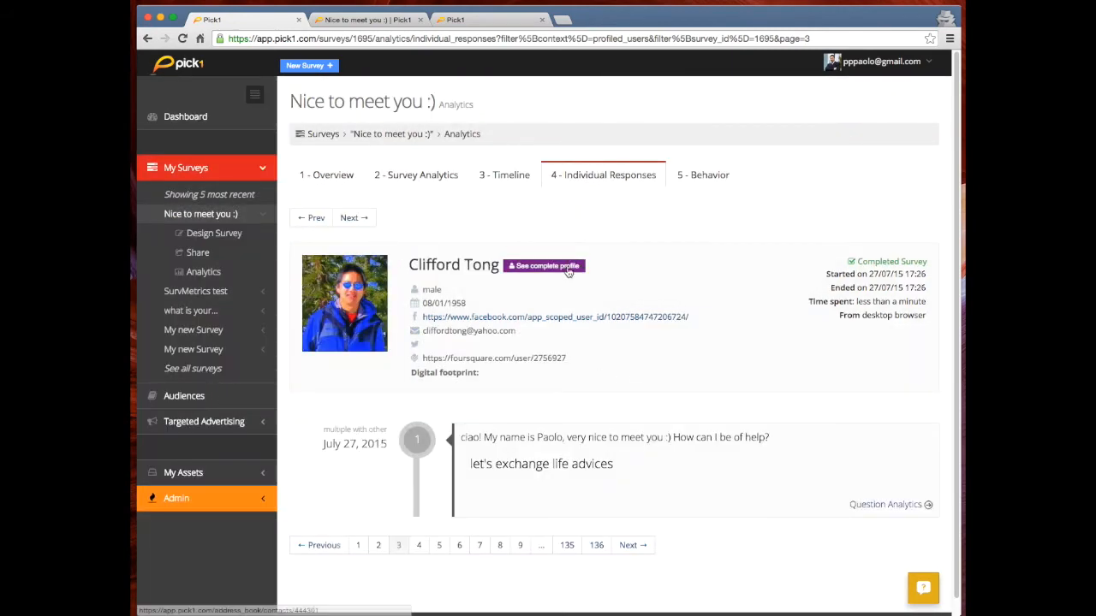
click(352, 219)
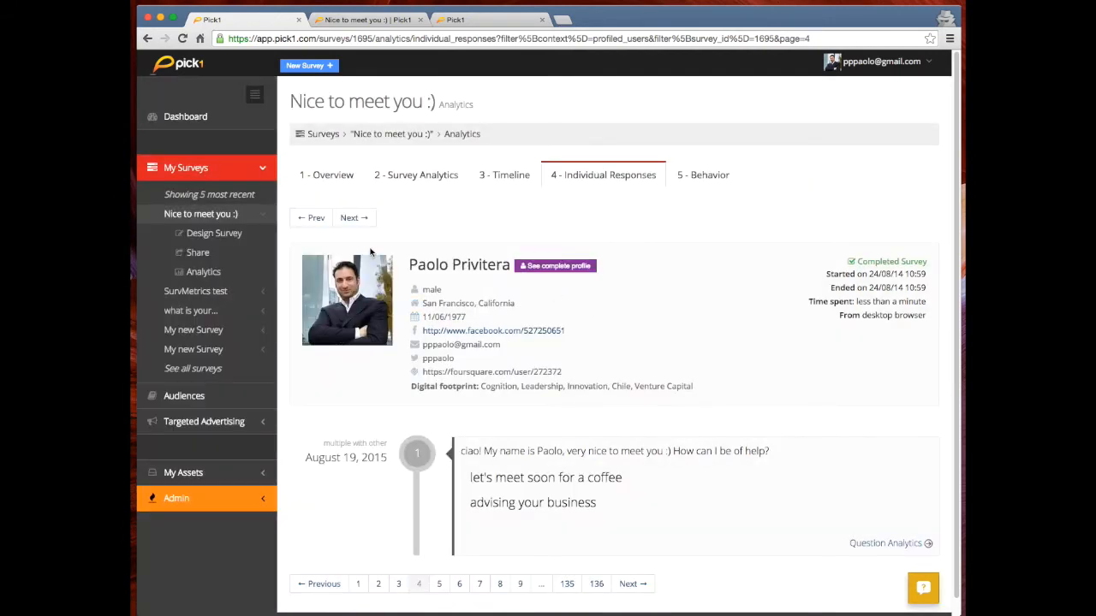
Open the fourth respondent's complete profile and review the organizations, topics, Social Presence, Family, Likes and Friends sections.
click(360, 221)
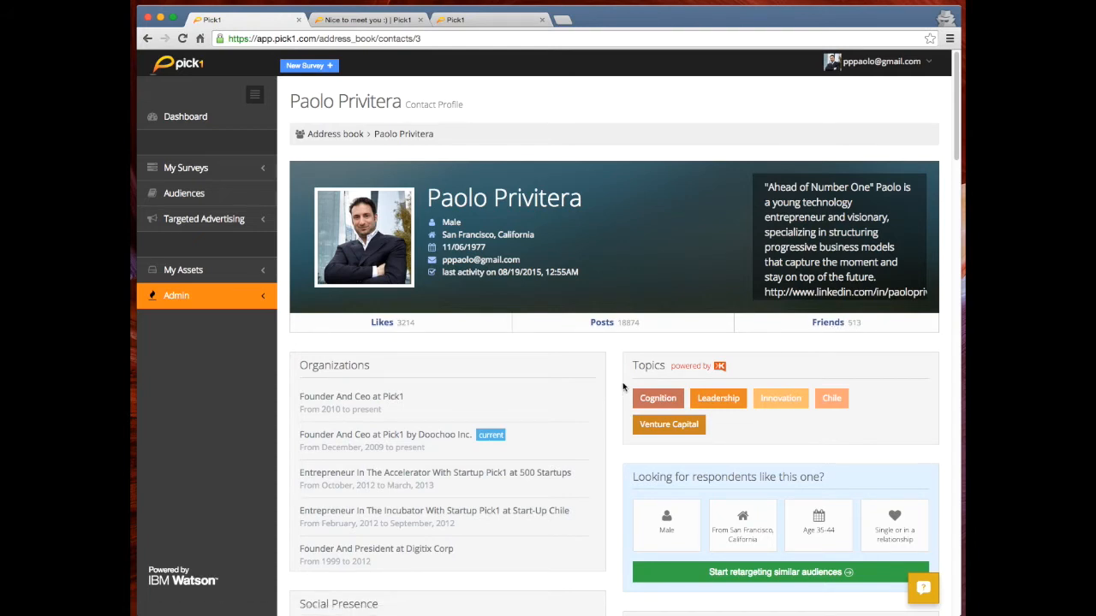
scroll(621, 386, down, 1)
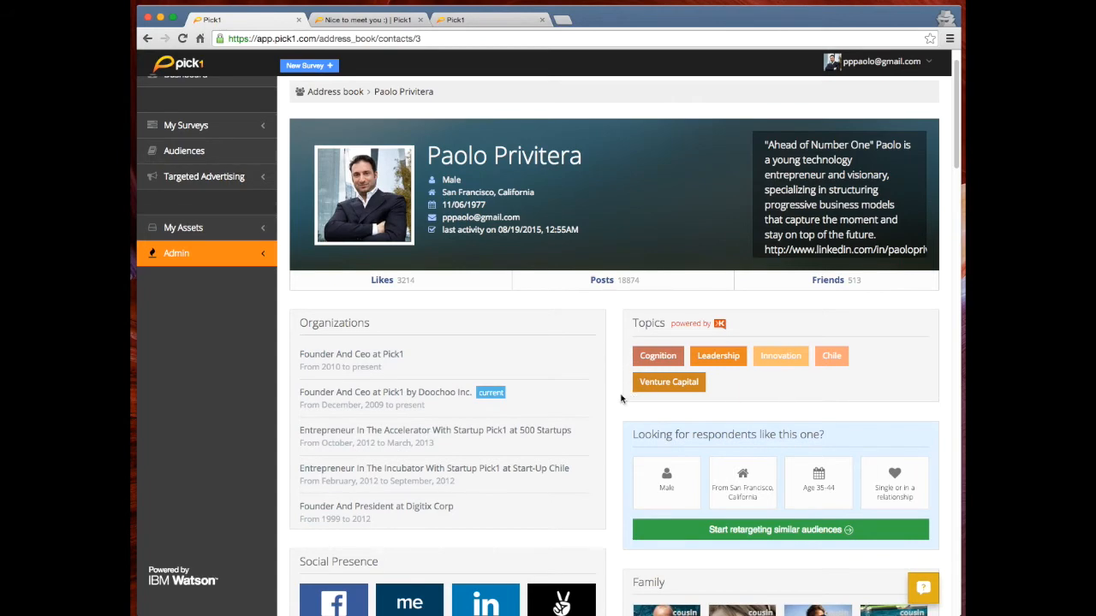
scroll(607, 396, down, 3)
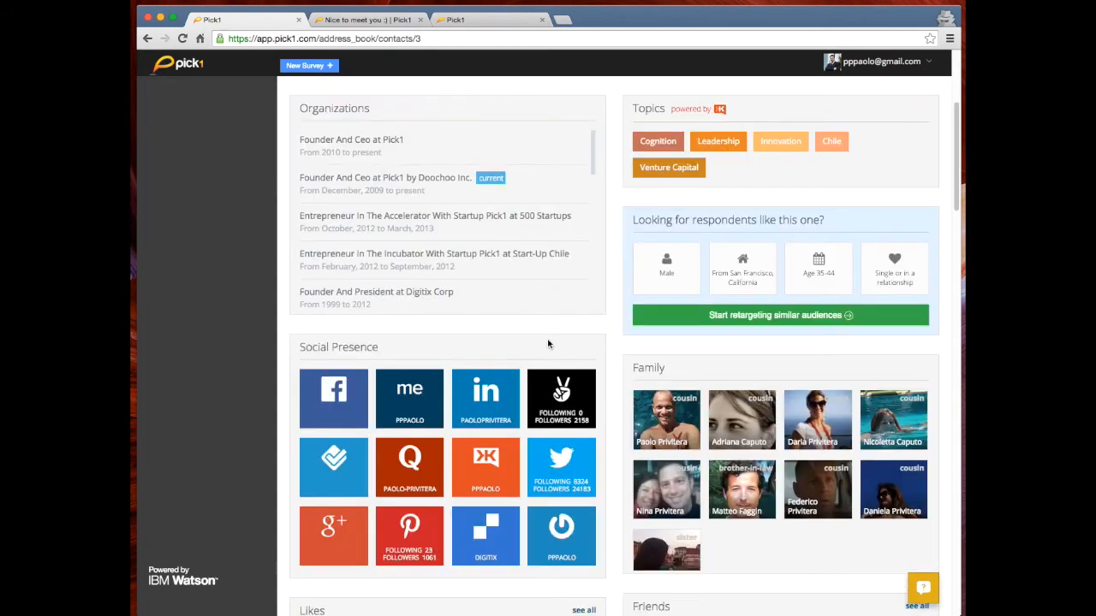
scroll(566, 346, down, 3)
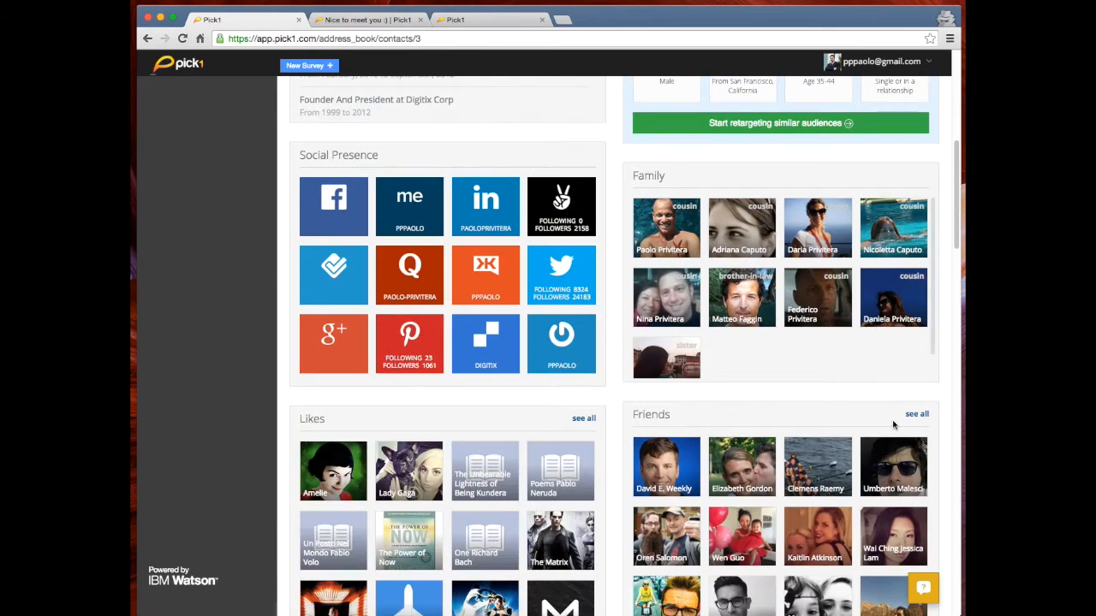
scroll(600, 362, down, 1)
scroll(601, 362, up, 1)
scroll(602, 310, down, 4)
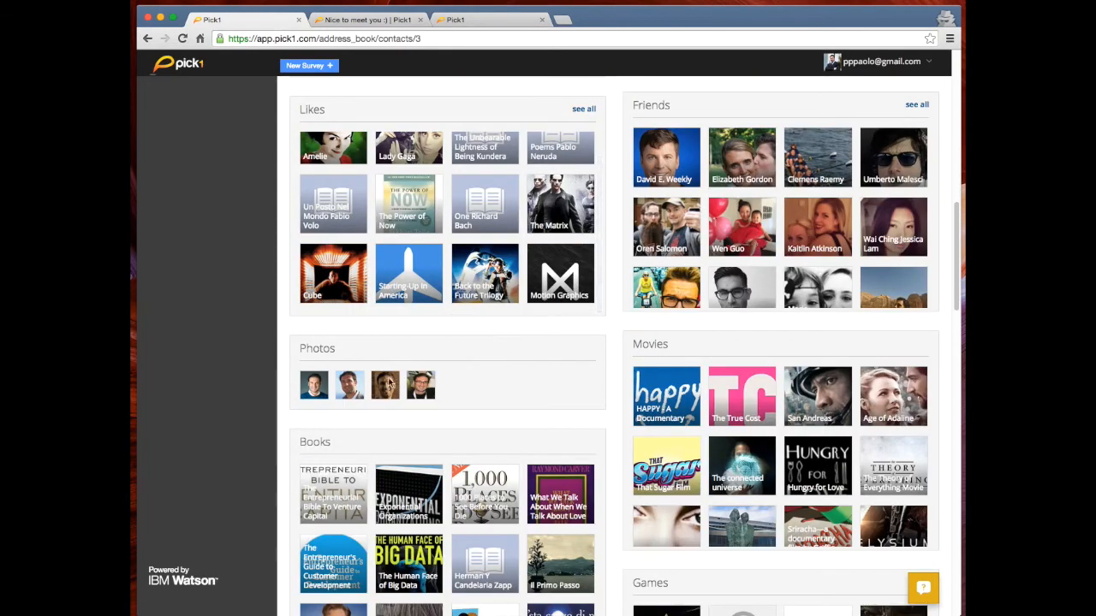
Look through the profile's Photos, Books, Movies, Music, Games and Television sections and personality chart, and return to its start.
scroll(379, 389, down, 1)
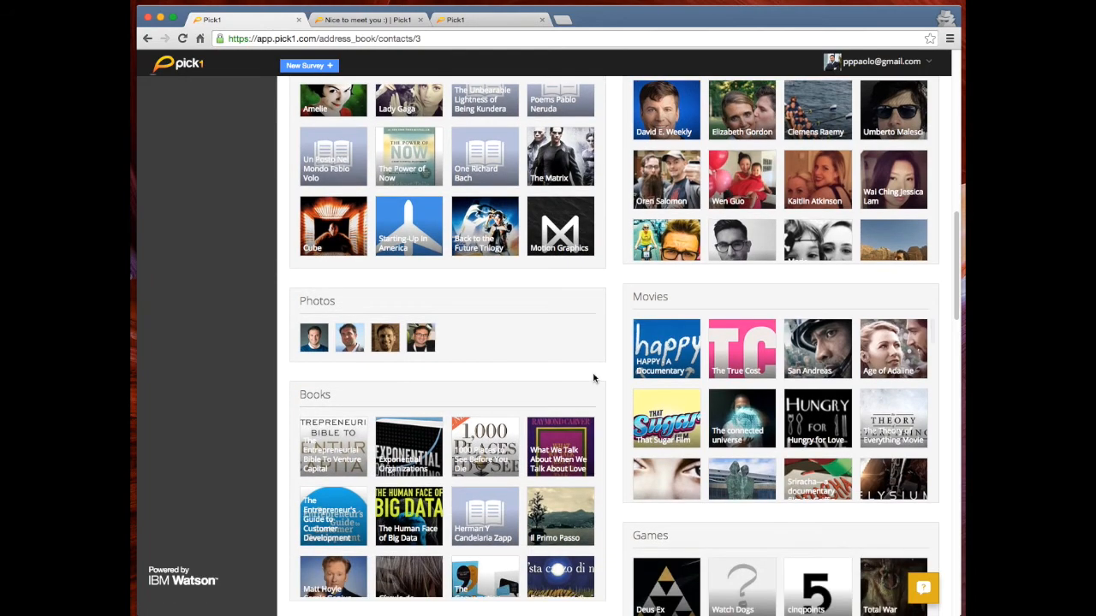
scroll(343, 389, down, 5)
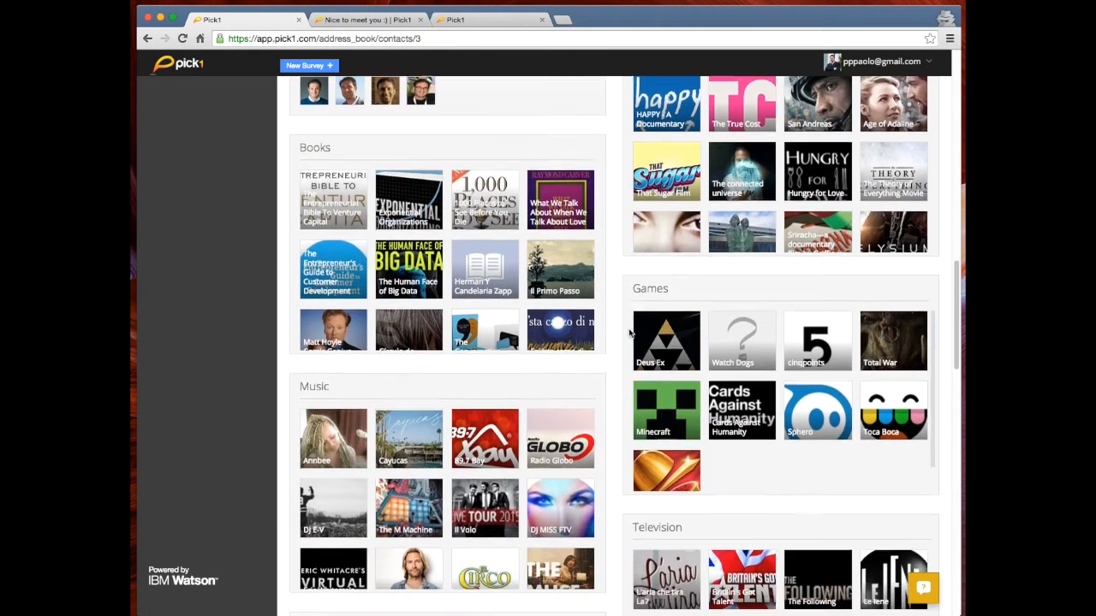
scroll(609, 328, down, 5)
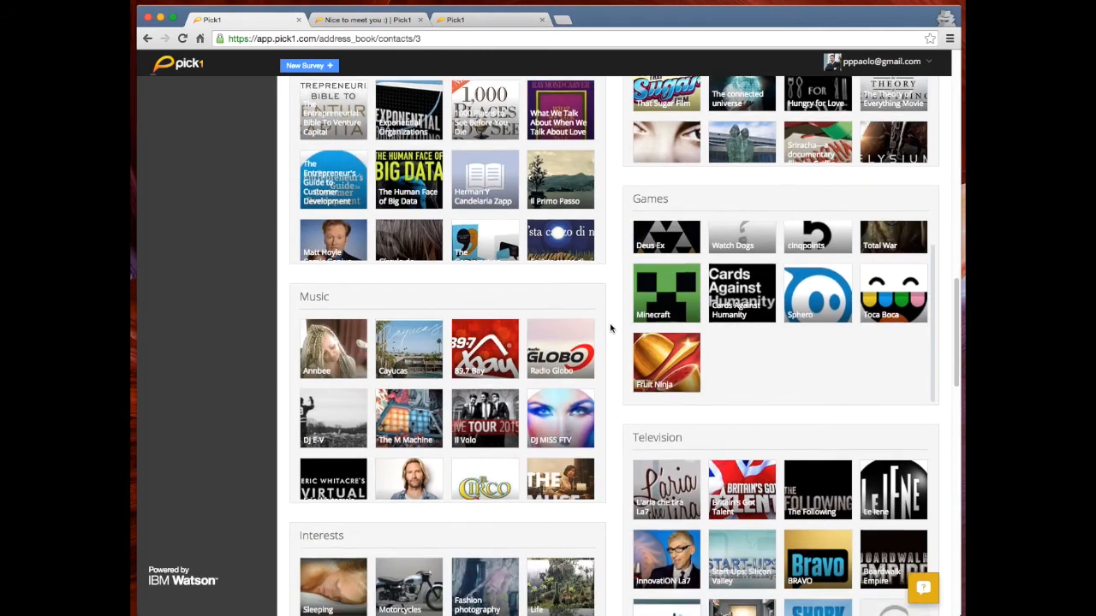
scroll(610, 328, down, 12)
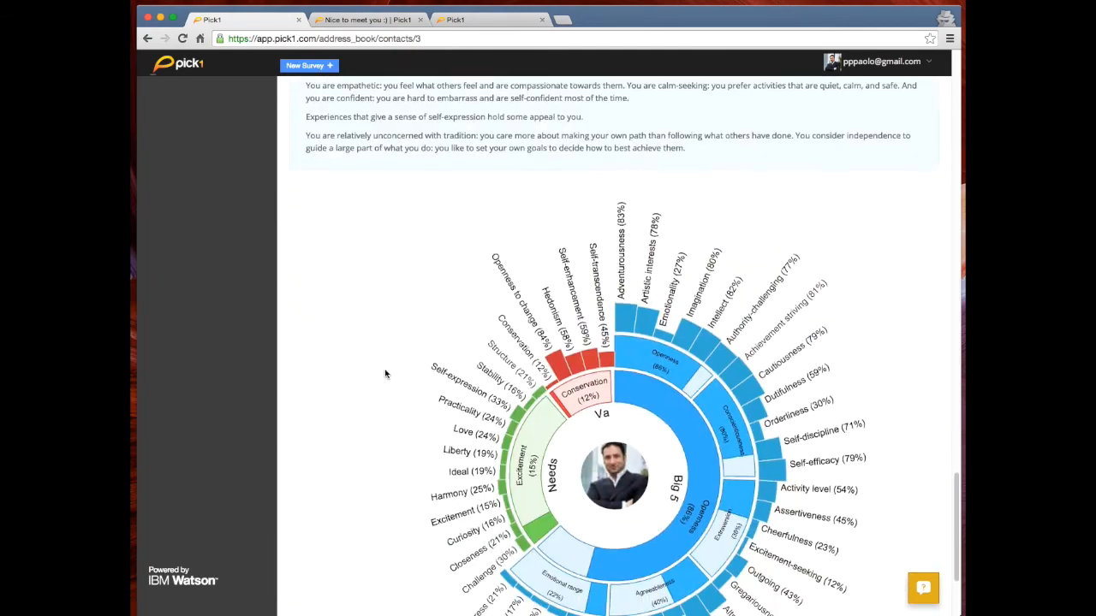
scroll(384, 374, up, 20)
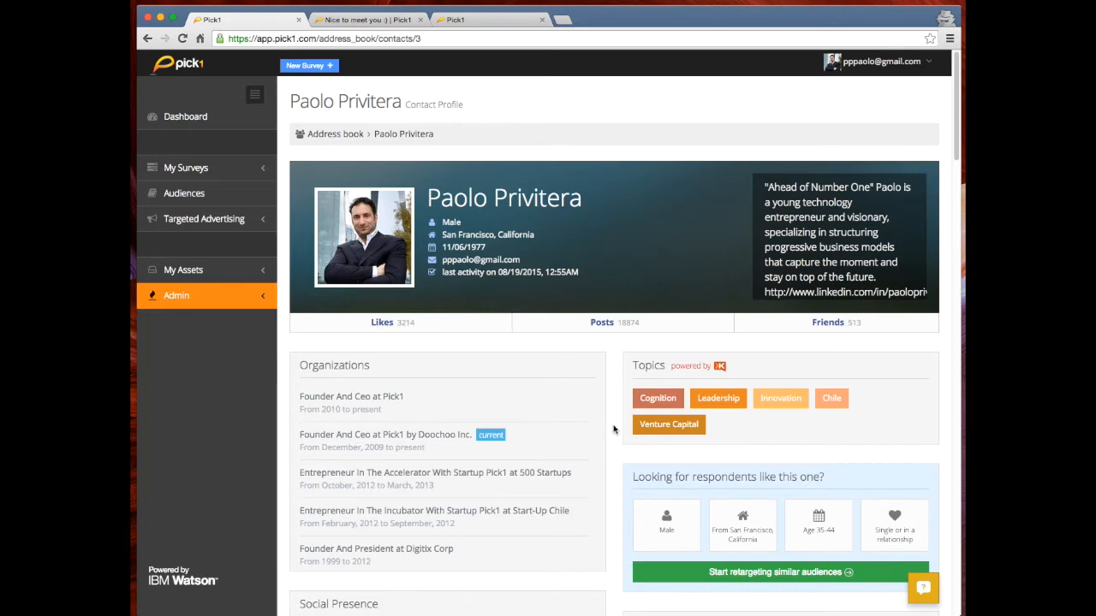
Go back to the survey's Individual Responses and advance to the sixth respondent.
click(147, 39)
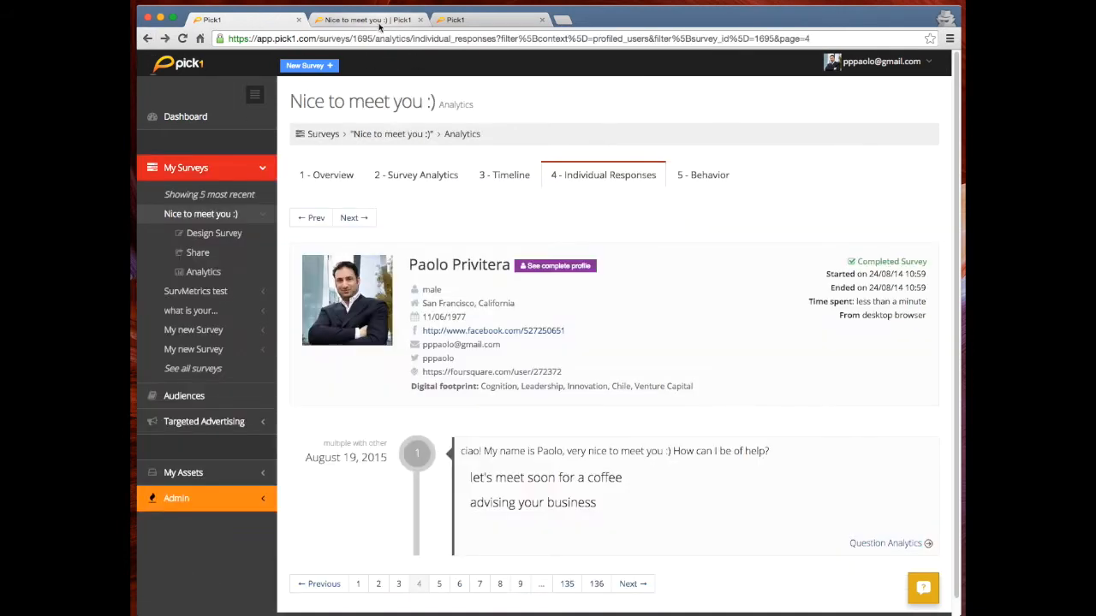
click(366, 221)
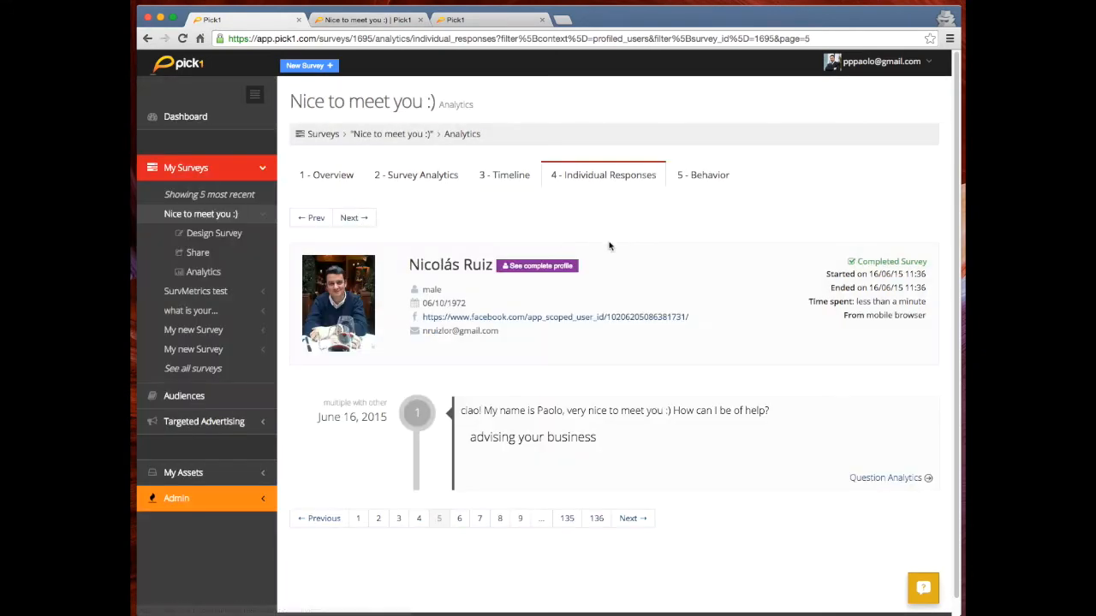
click(353, 218)
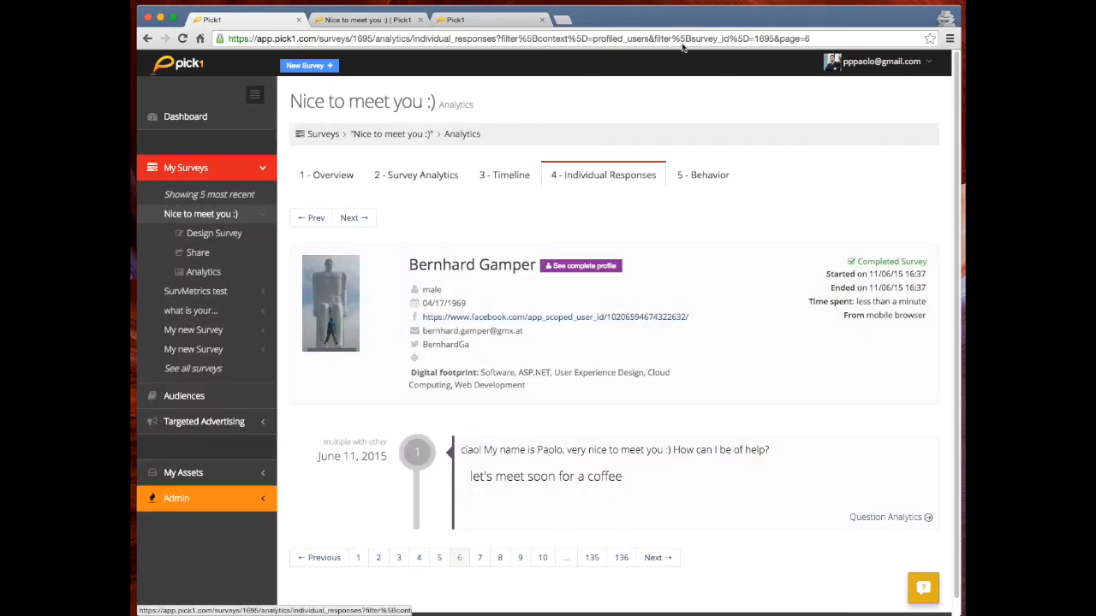
Open the survey's Behavior analytics, advance to the second respondent and review the Watson personality analysis.
click(716, 180)
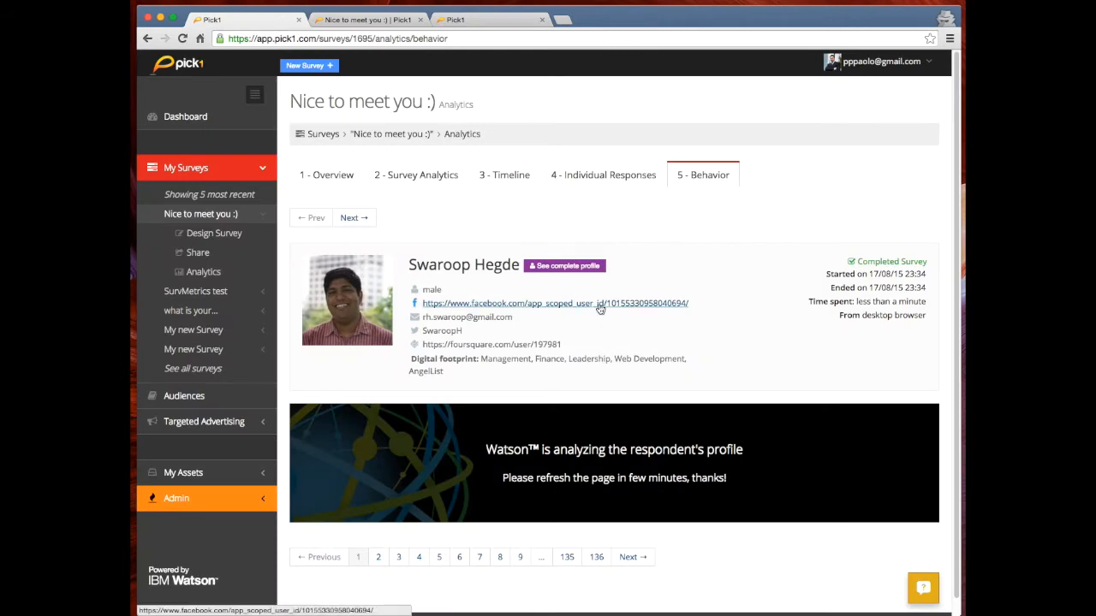
click(346, 222)
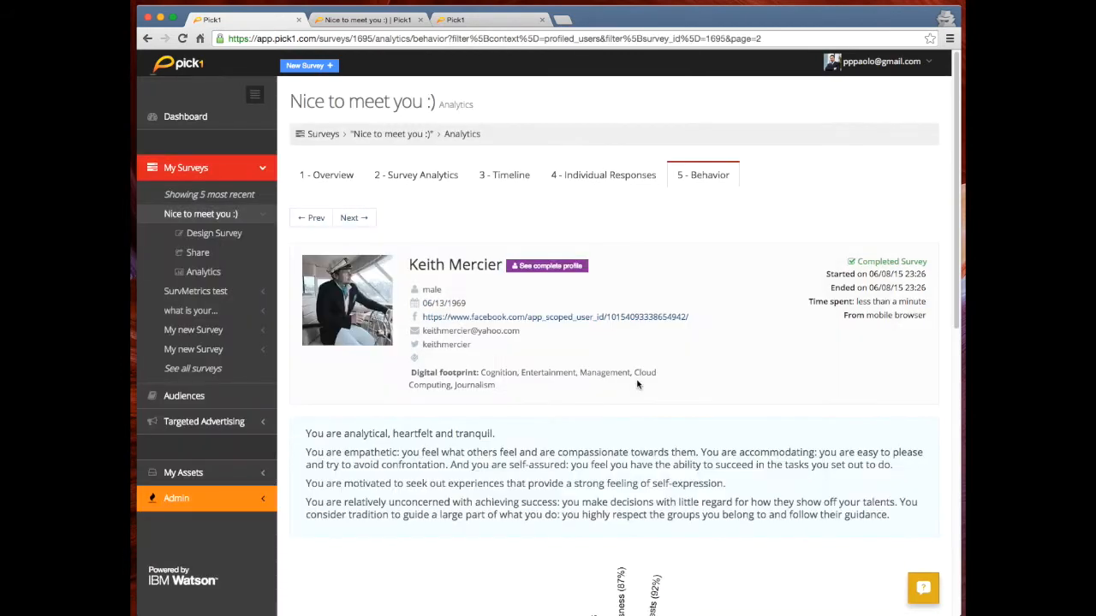
scroll(513, 381, down, 6)
scroll(385, 334, up, 6)
Open the Audiences analytics and examine the traffic sources, age distribution, users gender and the respondents' and imported users' geolocalization maps.
click(210, 400)
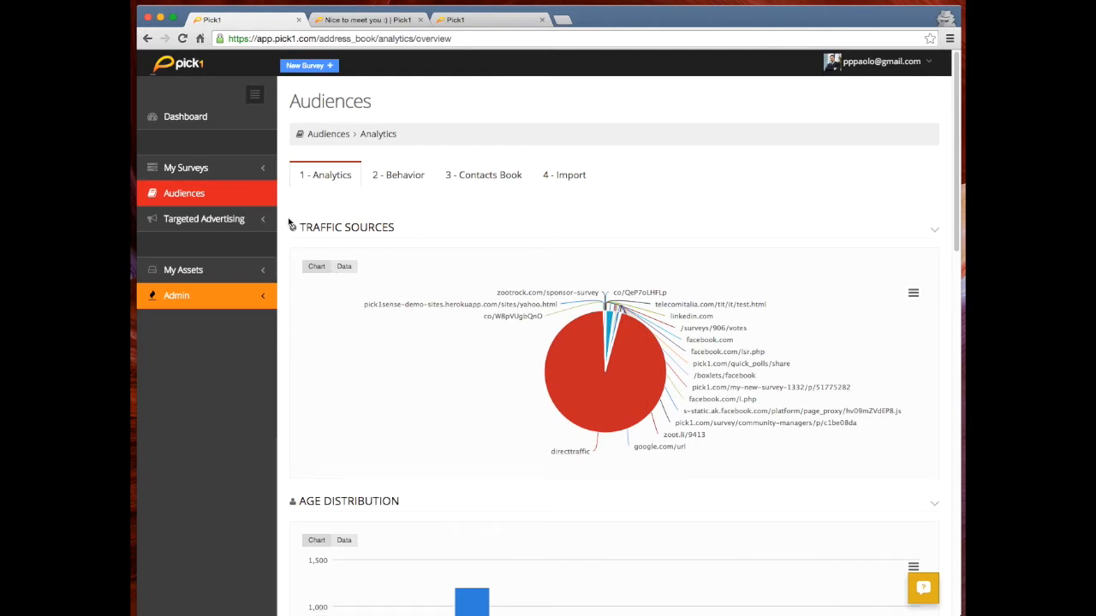
scroll(282, 273, down, 5)
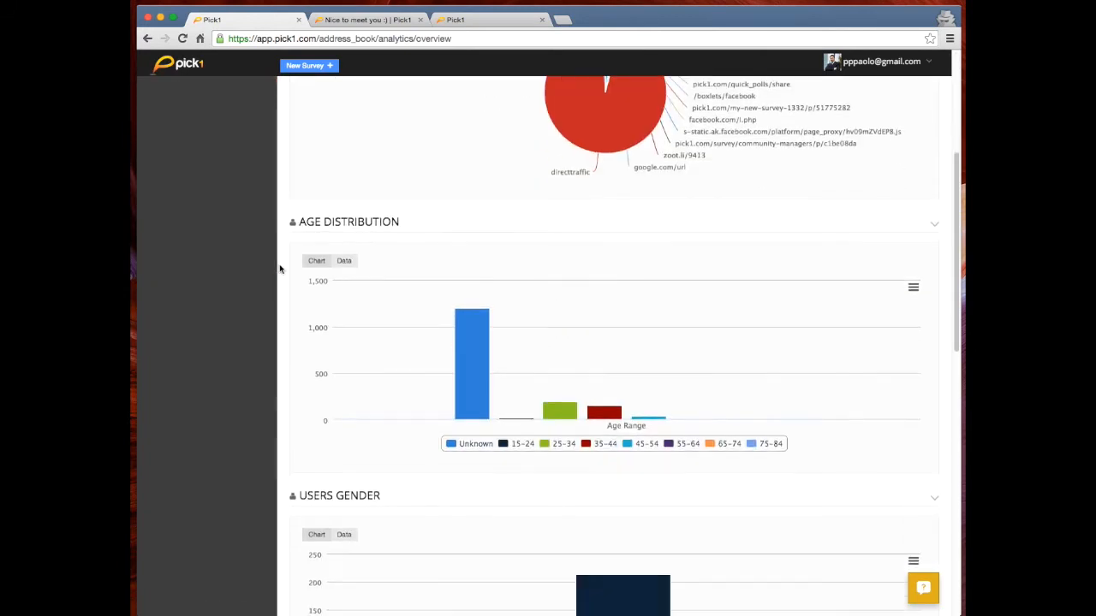
scroll(314, 282, down, 2)
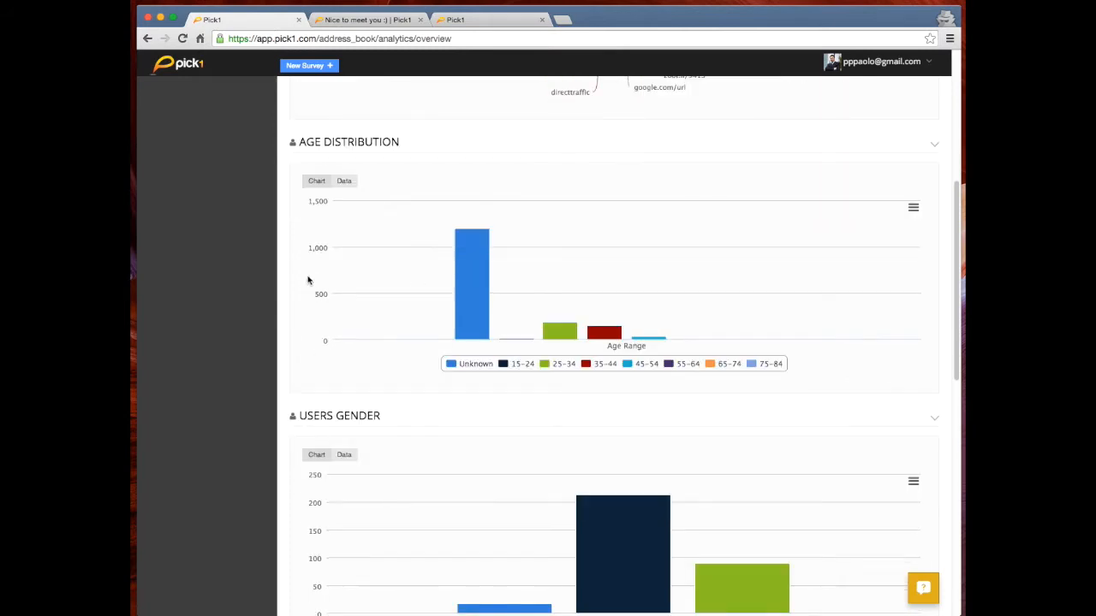
scroll(295, 270, up, 4)
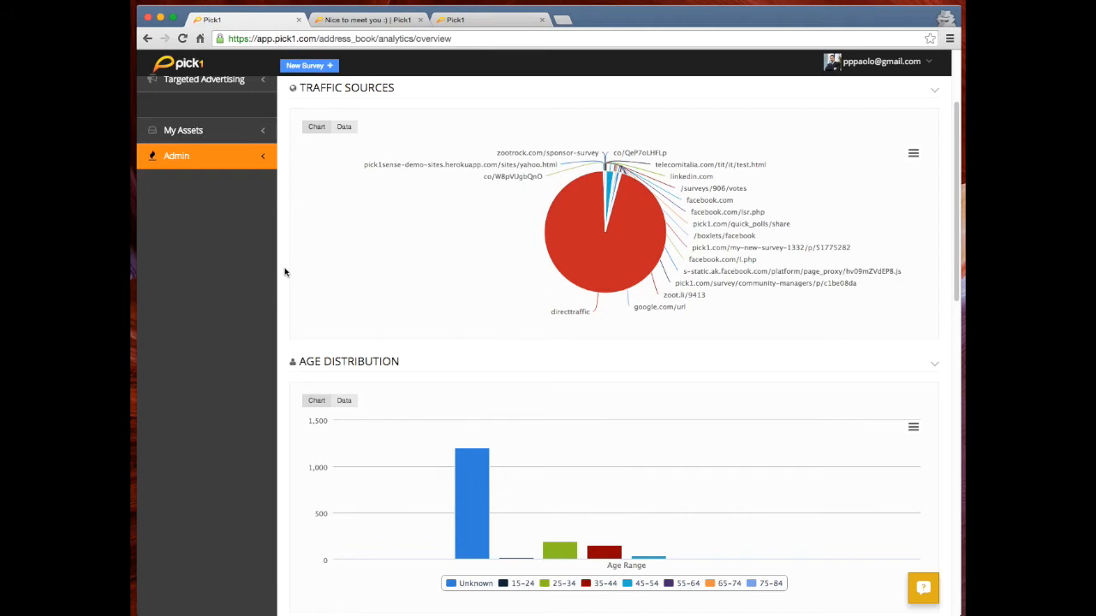
scroll(285, 272, down, 3)
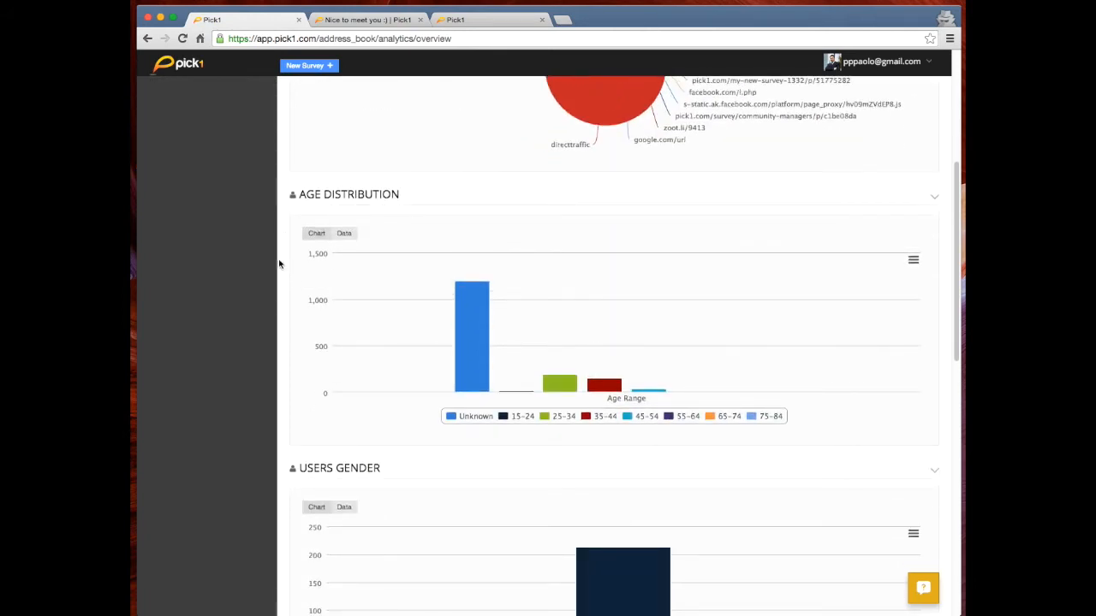
scroll(283, 262, down, 2)
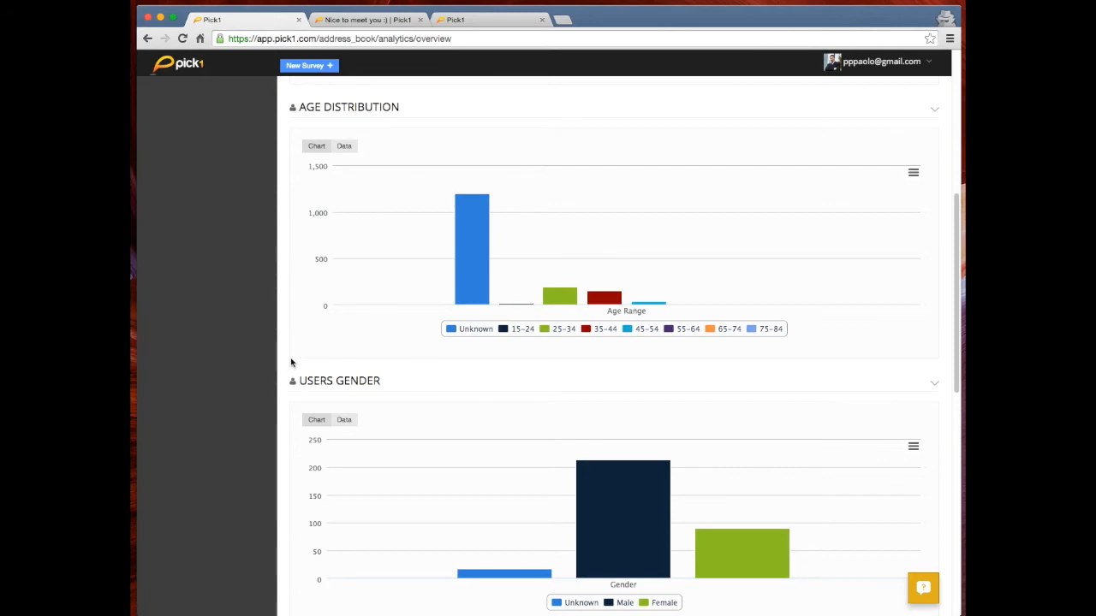
scroll(290, 355, down, 10)
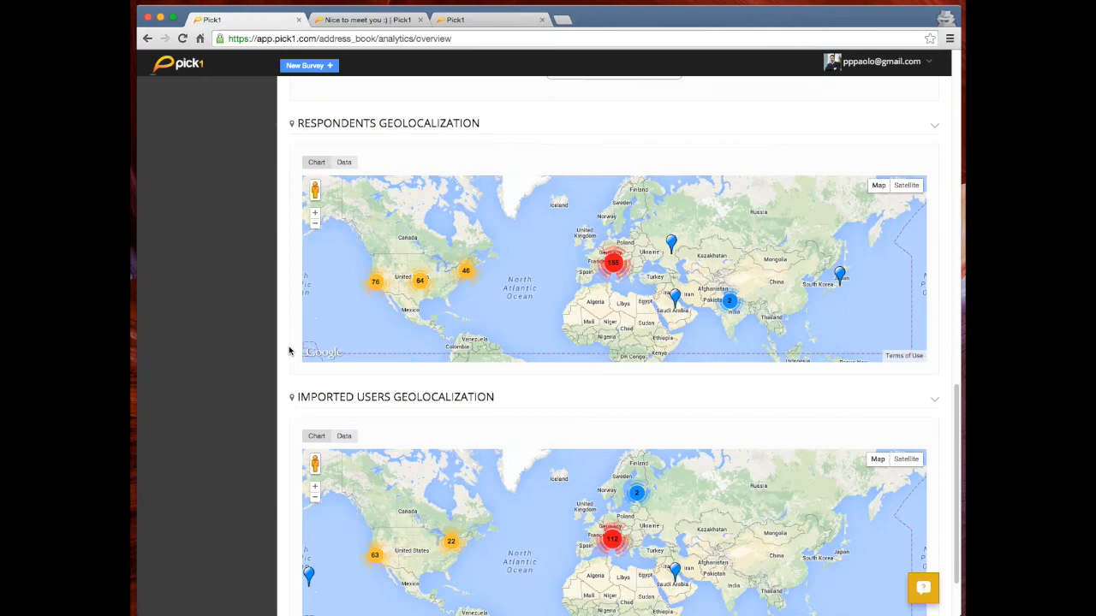
scroll(291, 349, down, 1)
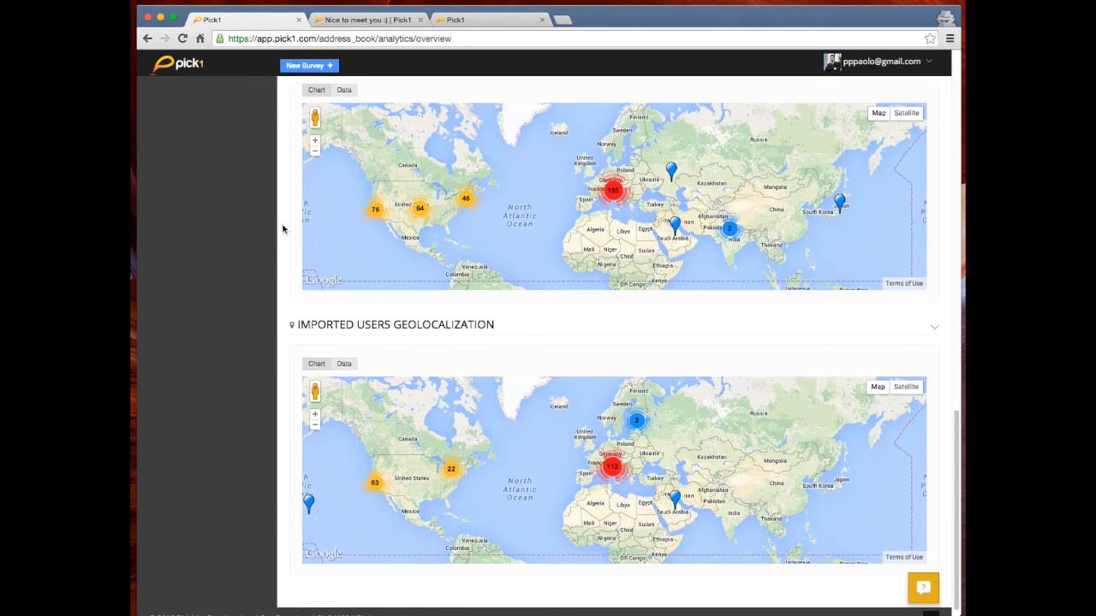
Open the Audiences Behavior analytics and examine the aggregate Big 5, Needs and Values charts.
scroll(284, 223, up, 4)
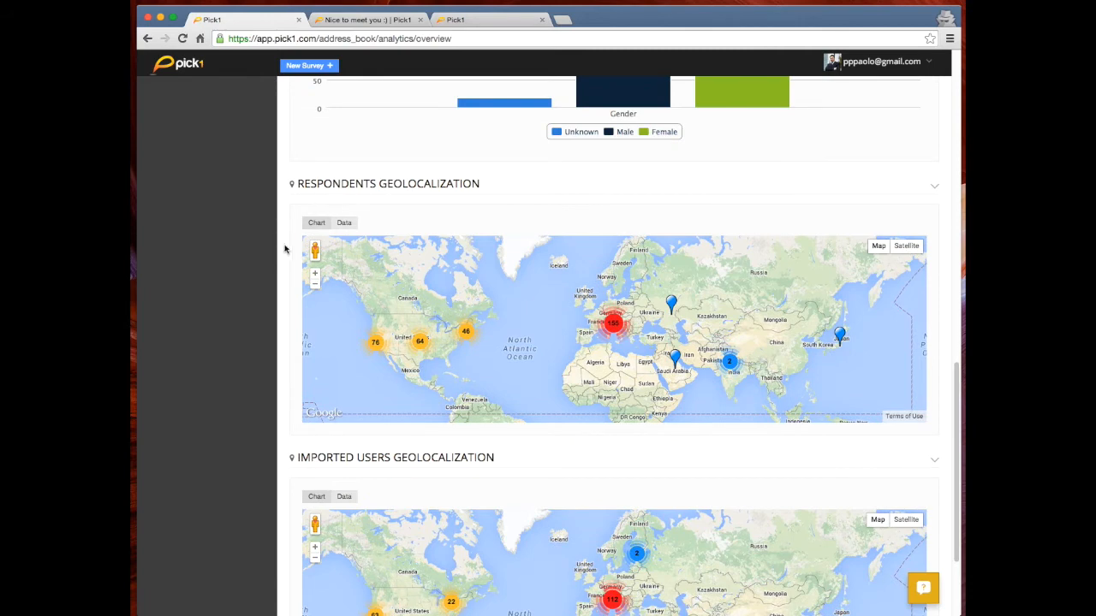
scroll(283, 257, down, 4)
scroll(283, 264, up, 15)
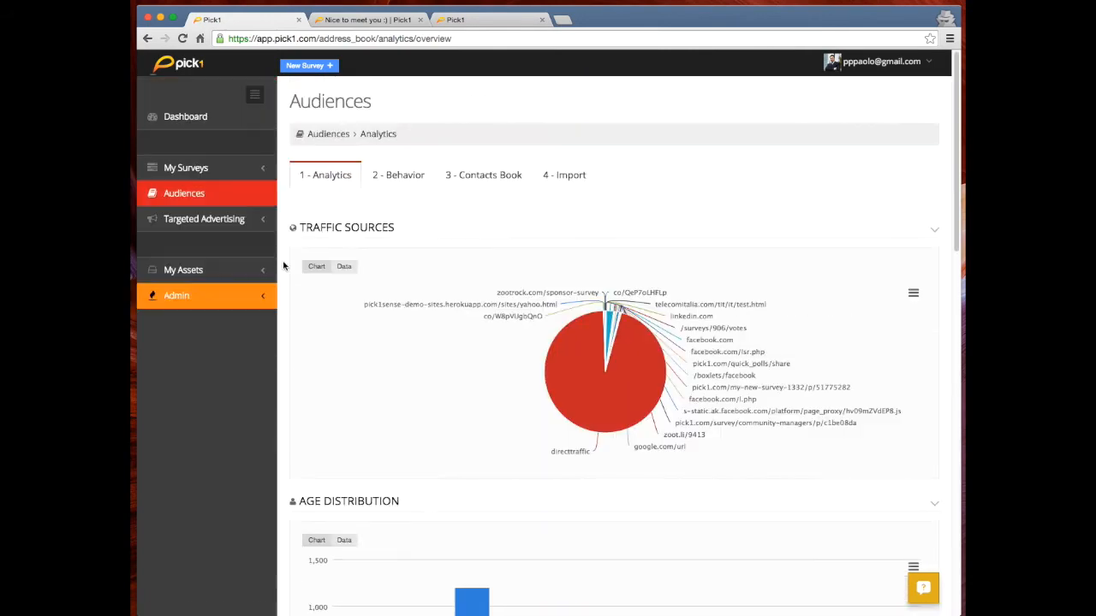
click(408, 177)
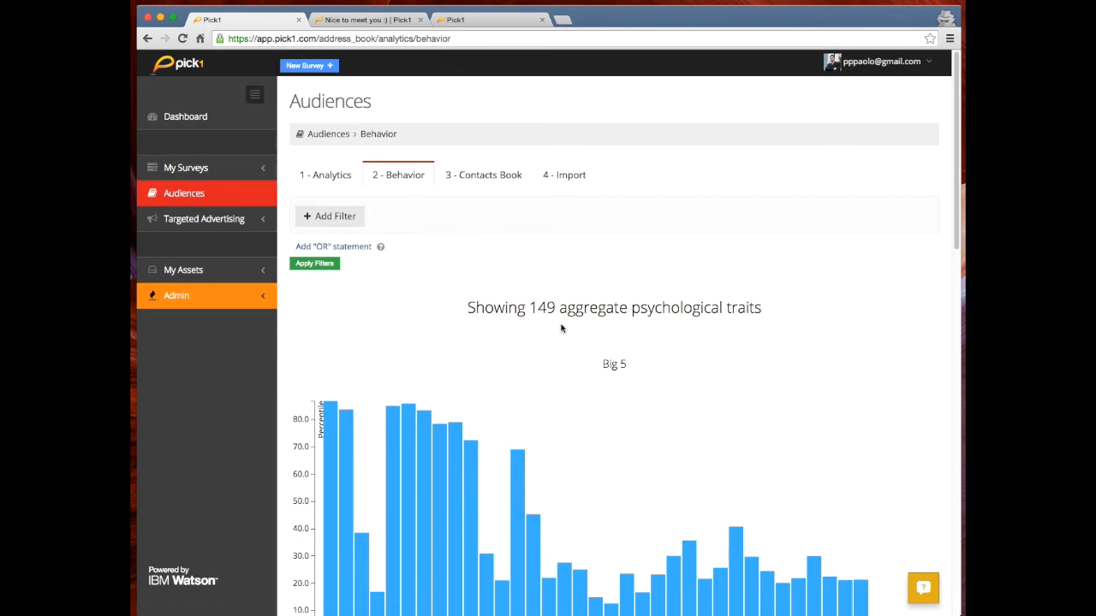
scroll(294, 348, down, 5)
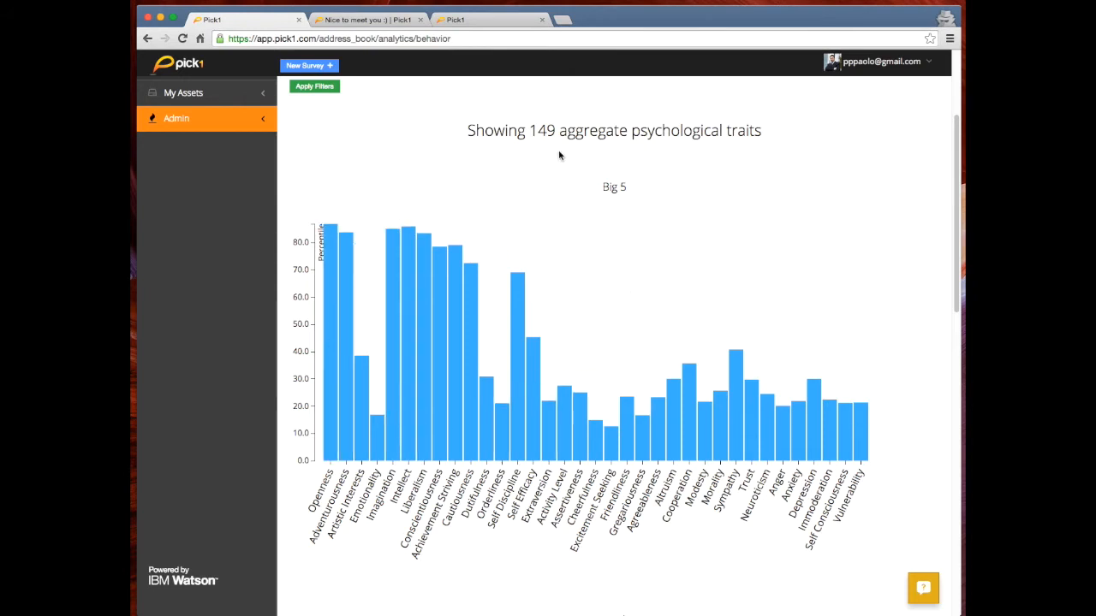
drag(528, 131, 557, 130)
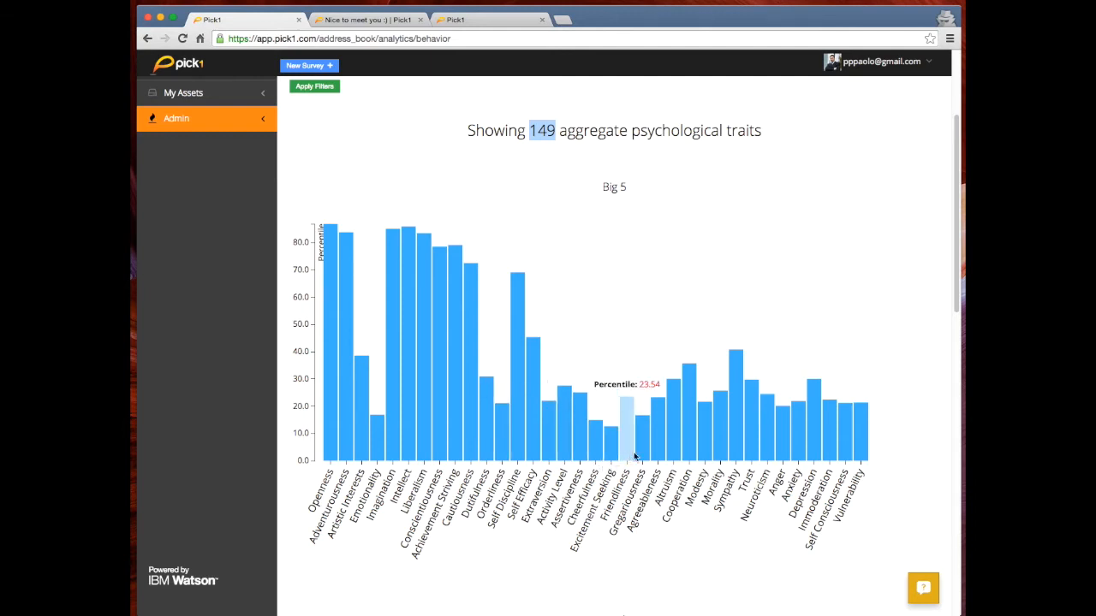
scroll(891, 438, down, 5)
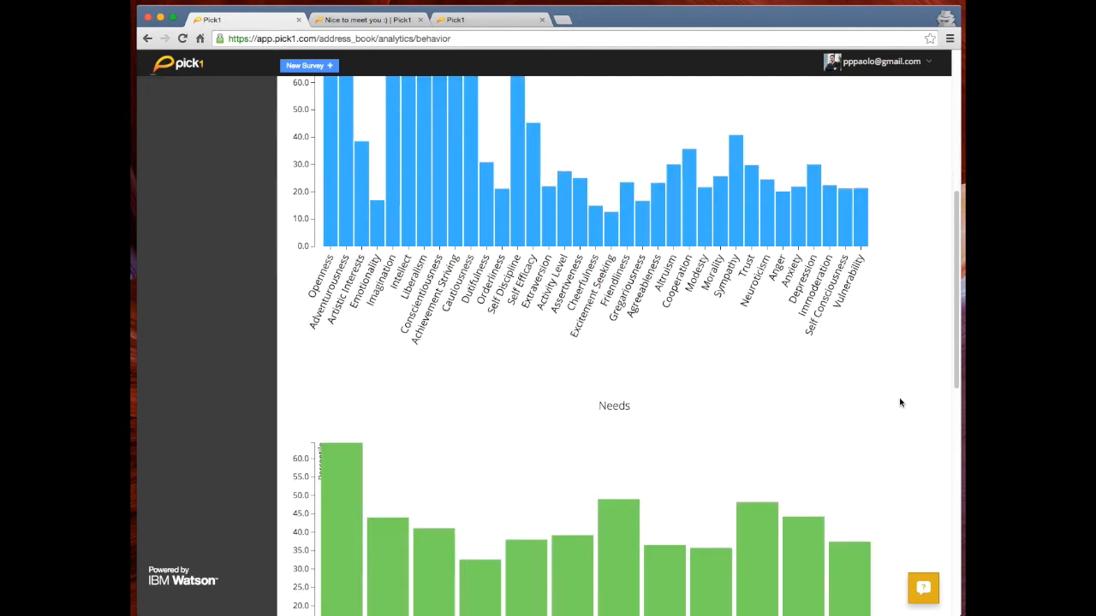
scroll(676, 457, down, 3)
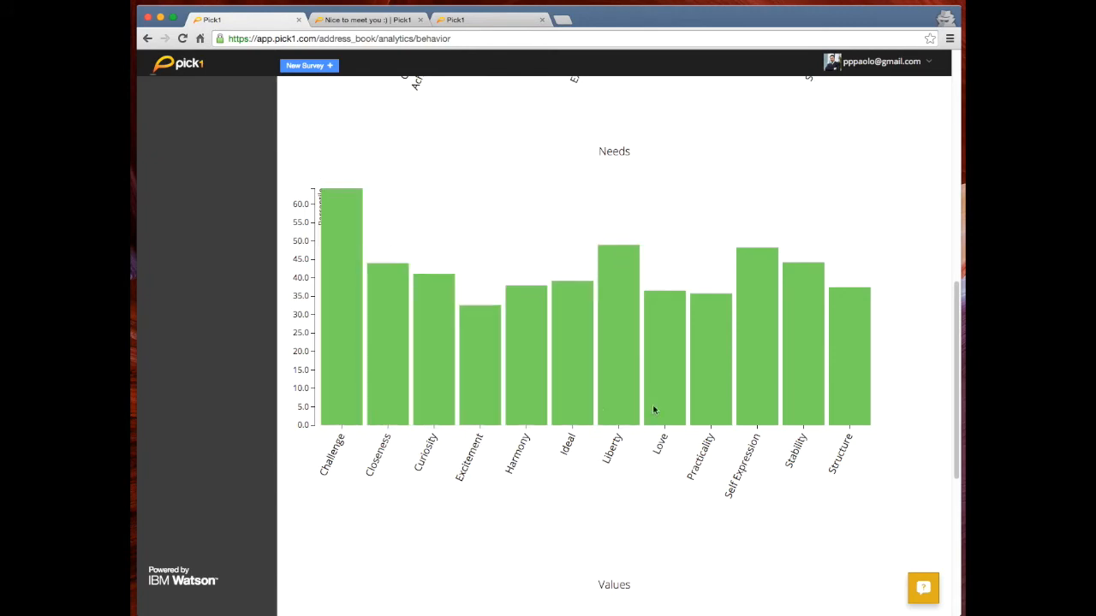
scroll(907, 415, down, 5)
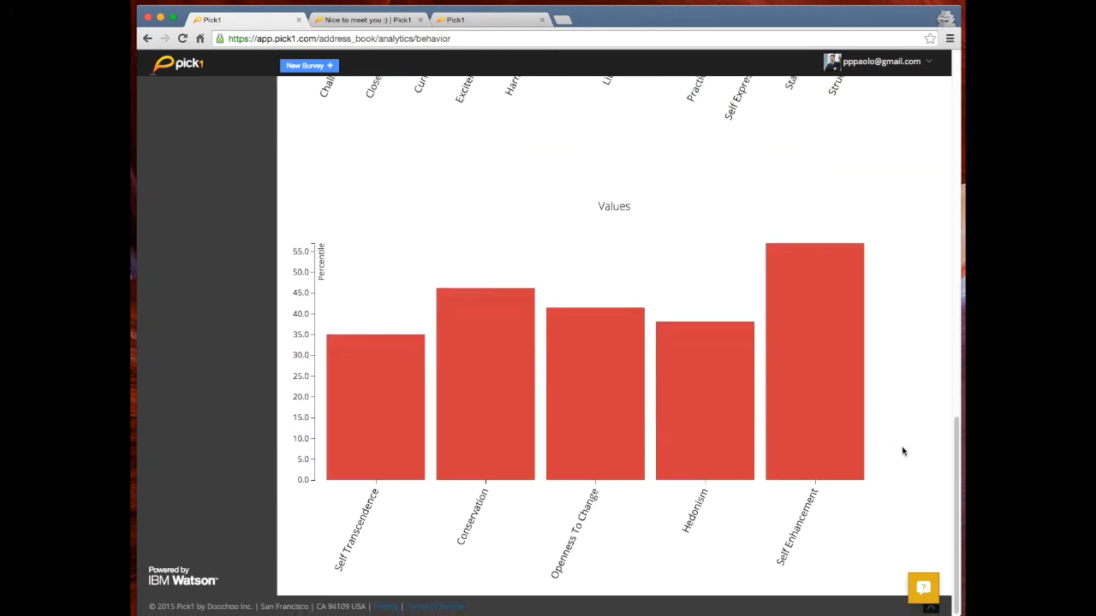
scroll(899, 428, up, 15)
click(432, 324)
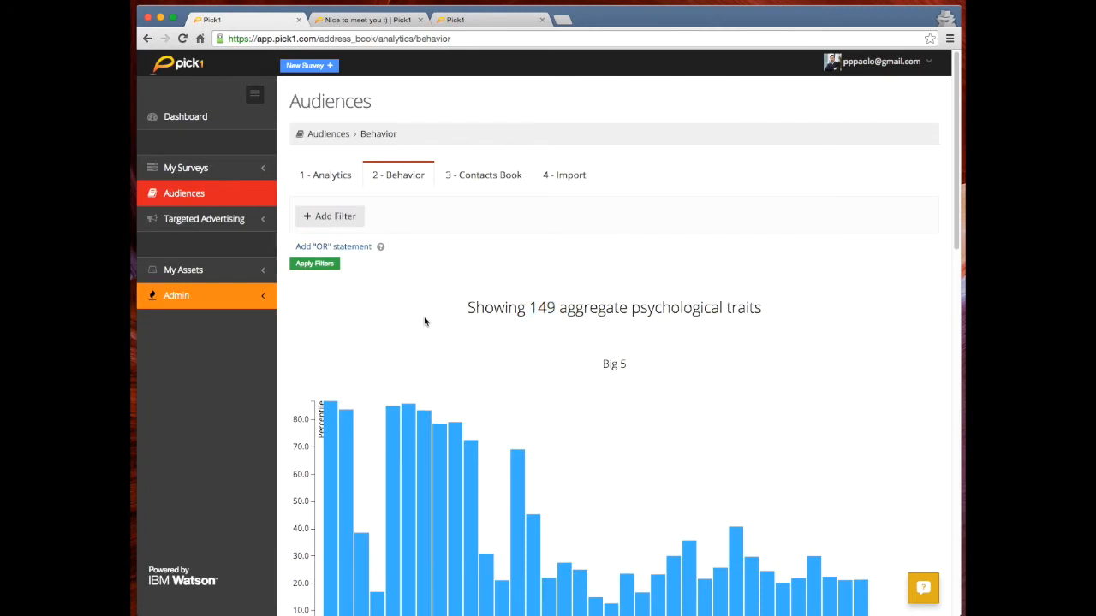
Filter the audience's behavior analytics by Gender Female, apply it and review the Big 5 chart.
click(348, 215)
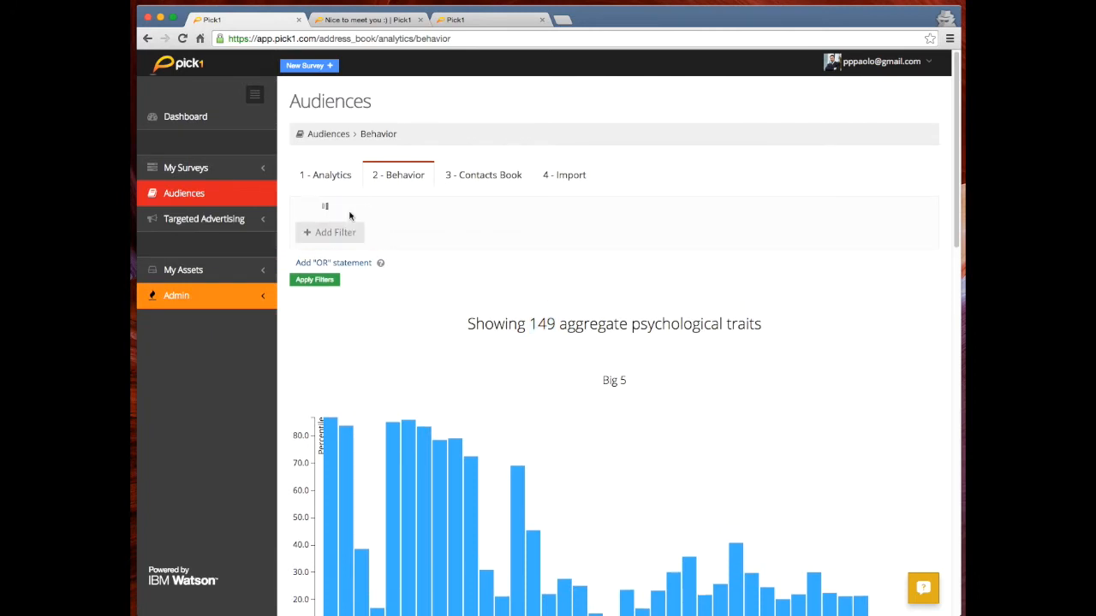
click(445, 212)
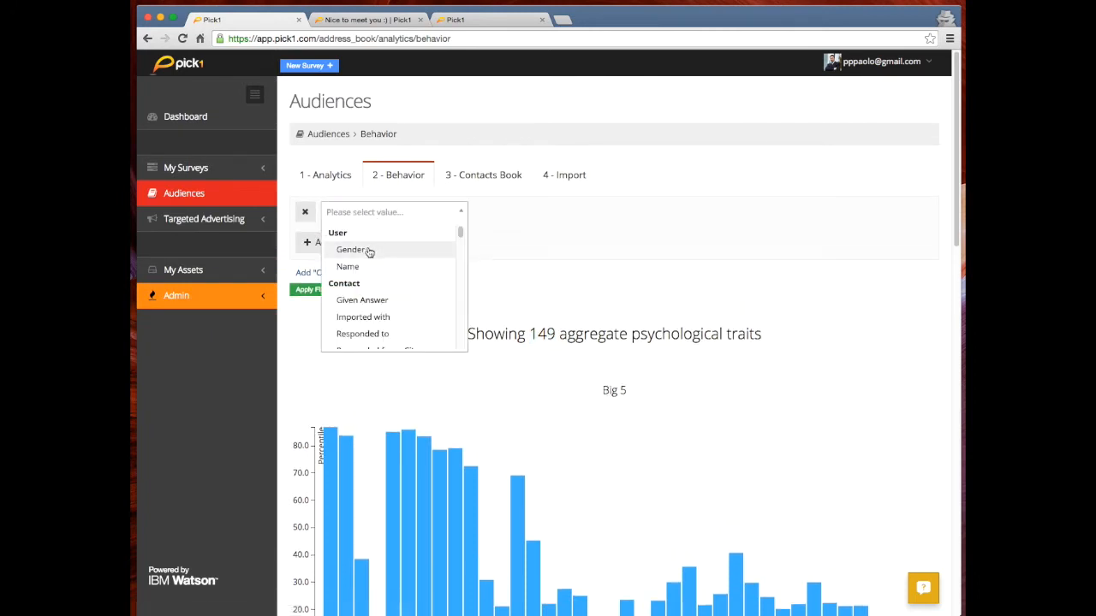
click(369, 248)
click(528, 214)
click(501, 246)
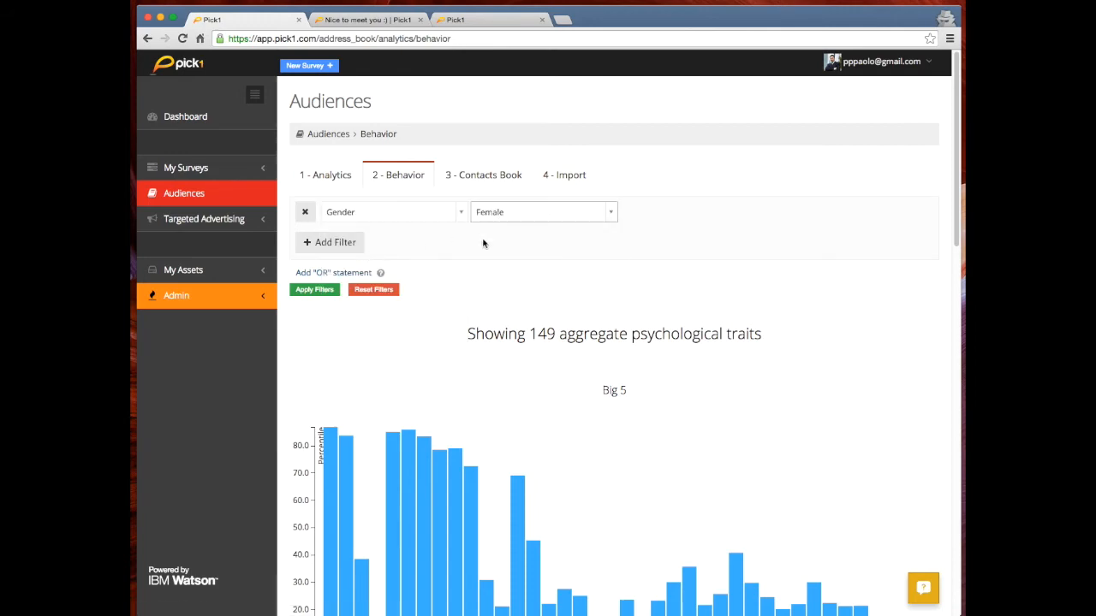
click(301, 292)
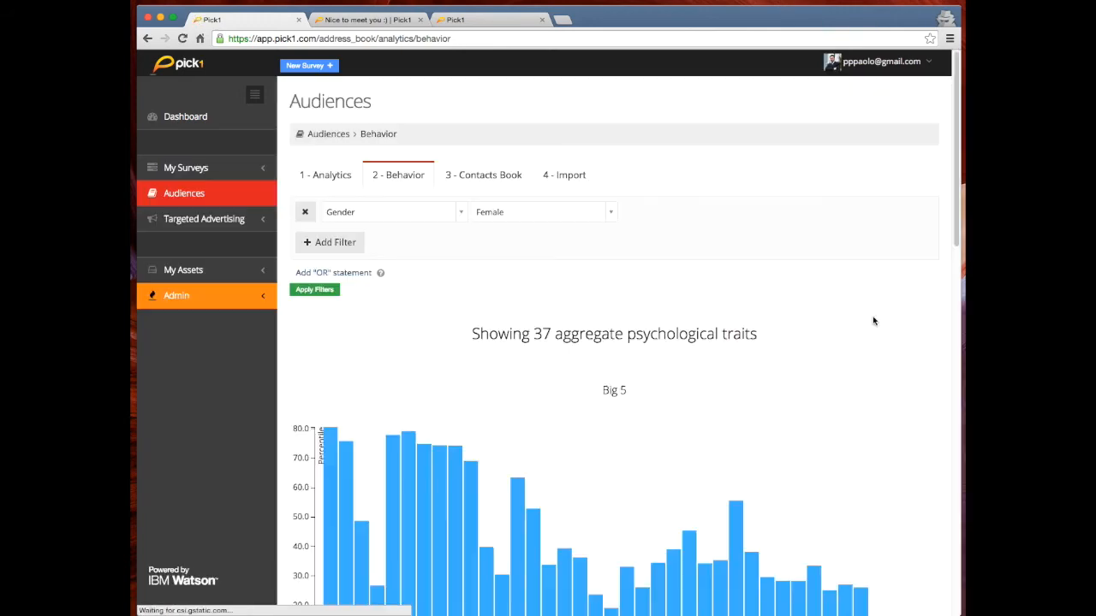
scroll(869, 304, down, 4)
scroll(871, 299, up, 3)
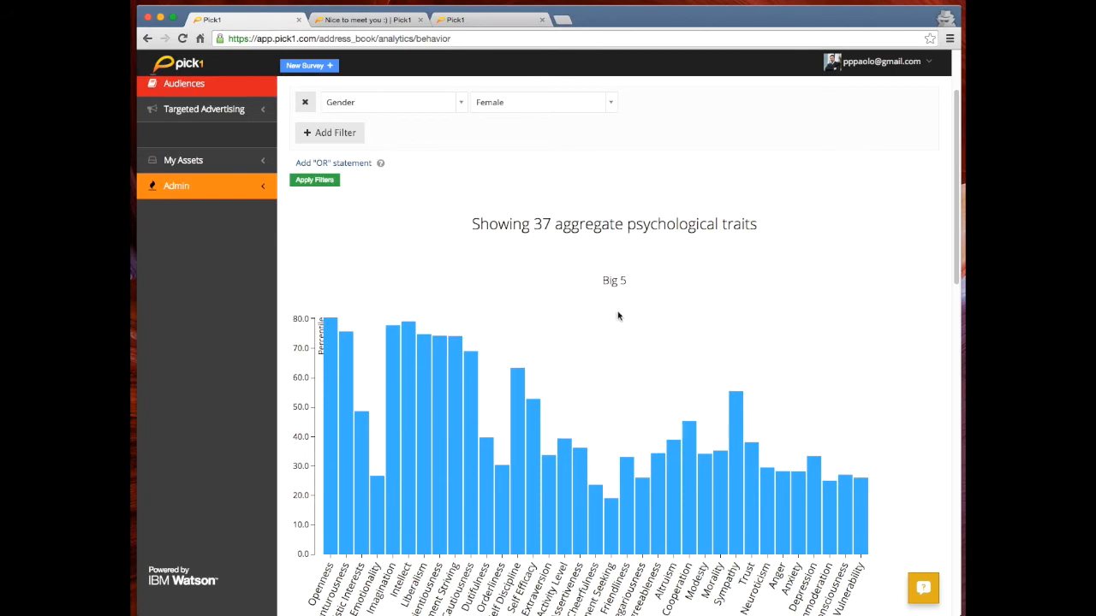
scroll(525, 206, down, 3)
scroll(334, 339, down, 4)
scroll(311, 275, up, 5)
scroll(311, 275, up, 3)
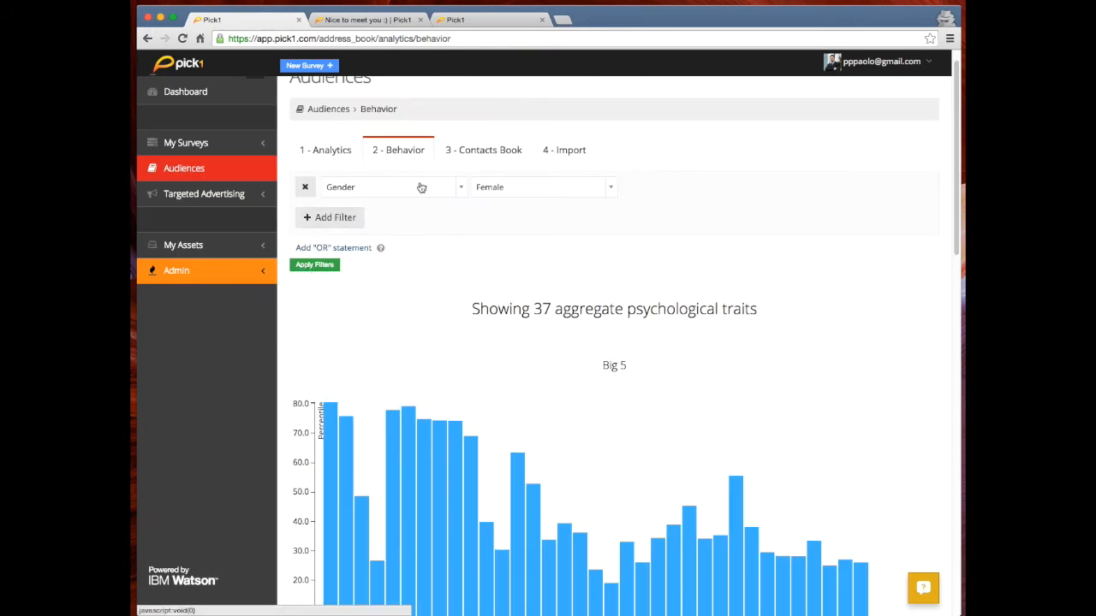
Add a Responded from: City filter set to San Francisco, apply it and review the updated Big 5 chart.
click(332, 218)
click(375, 214)
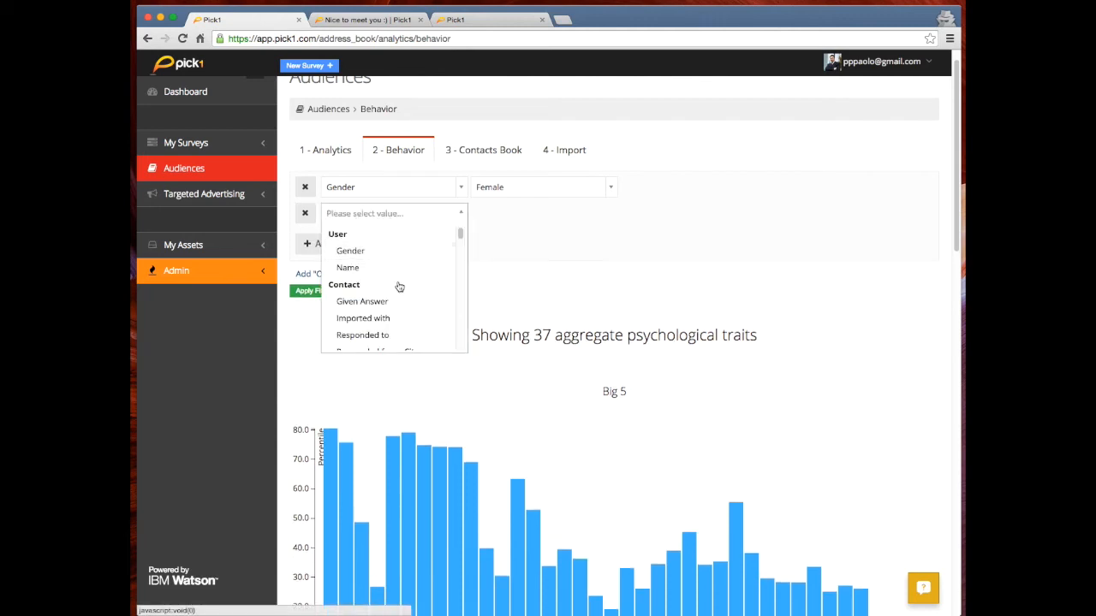
click(421, 287)
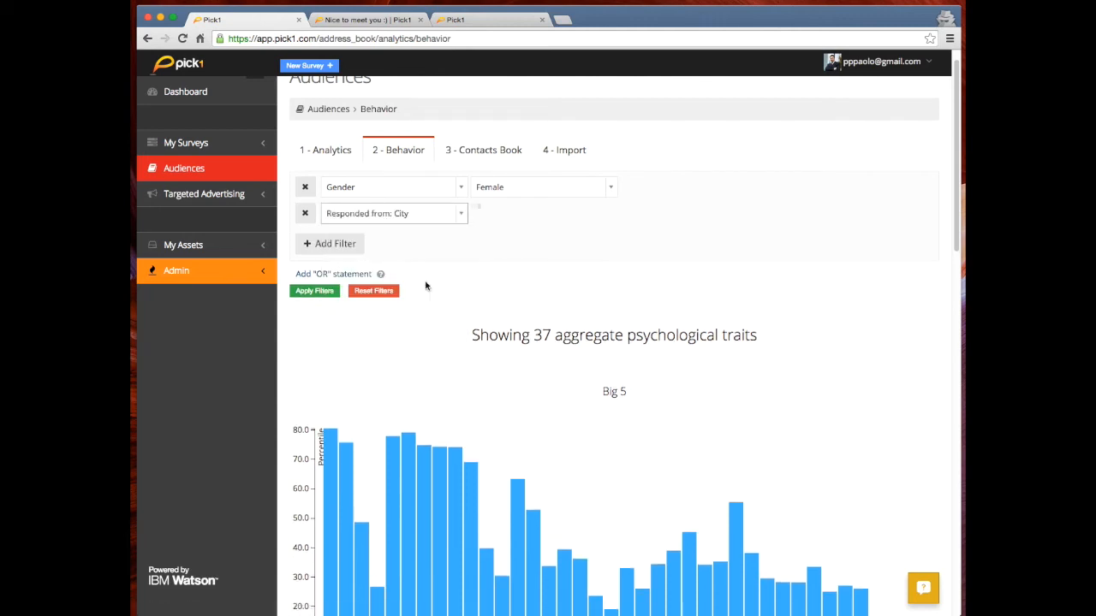
click(523, 221)
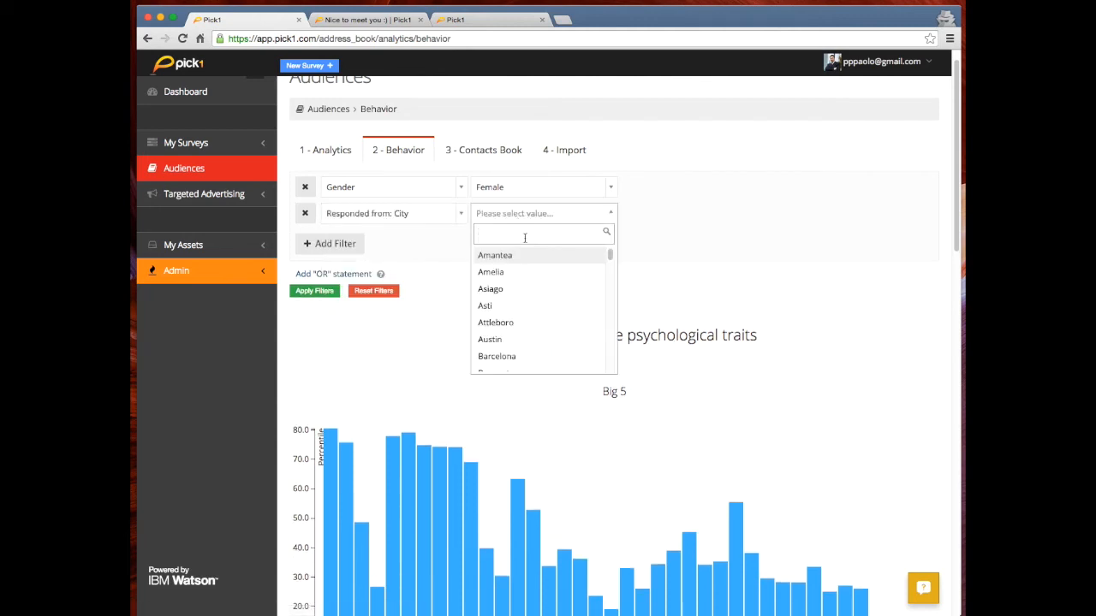
text(san fr)
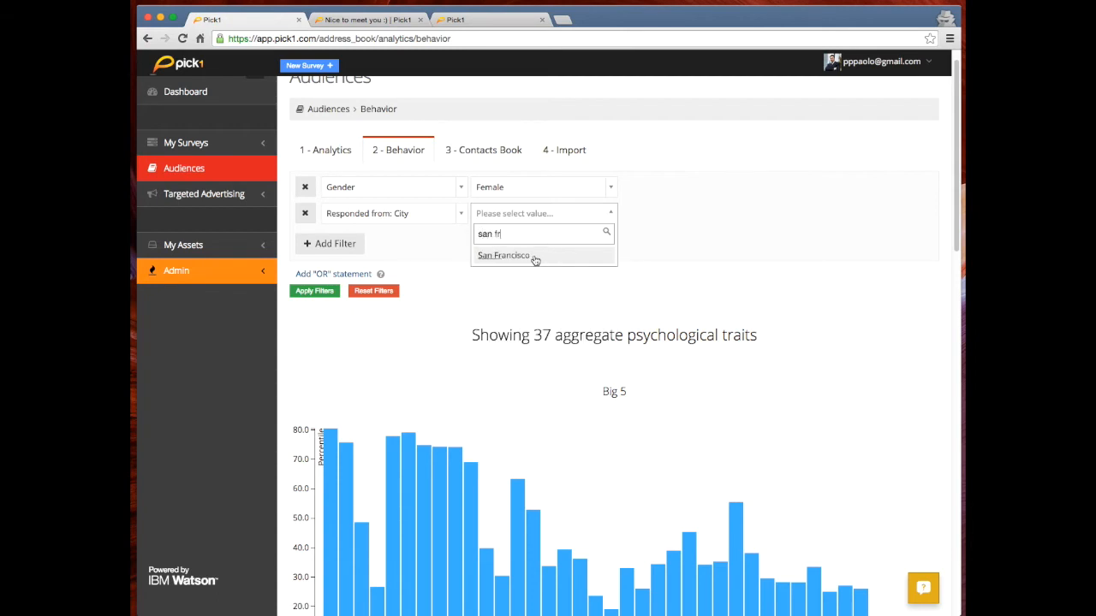
click(524, 257)
click(330, 293)
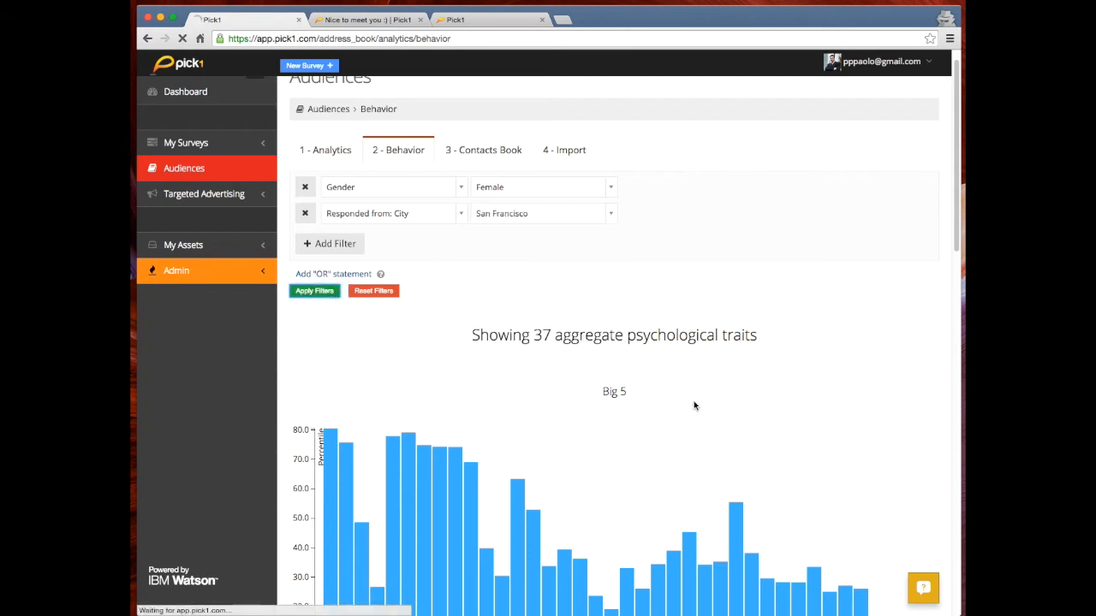
scroll(703, 389, down, 2)
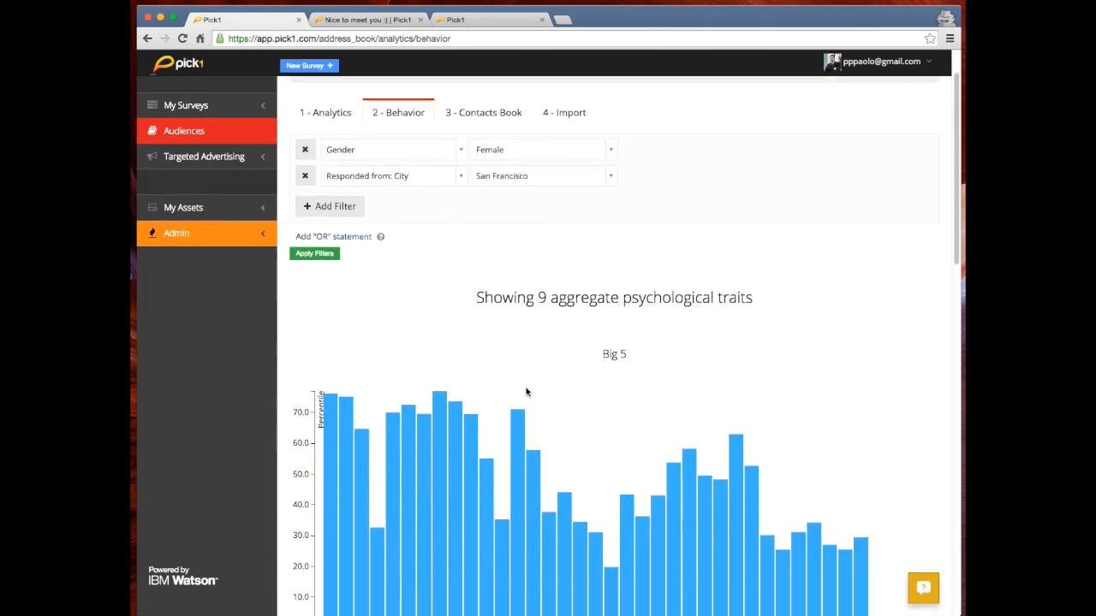
scroll(526, 392, down, 5)
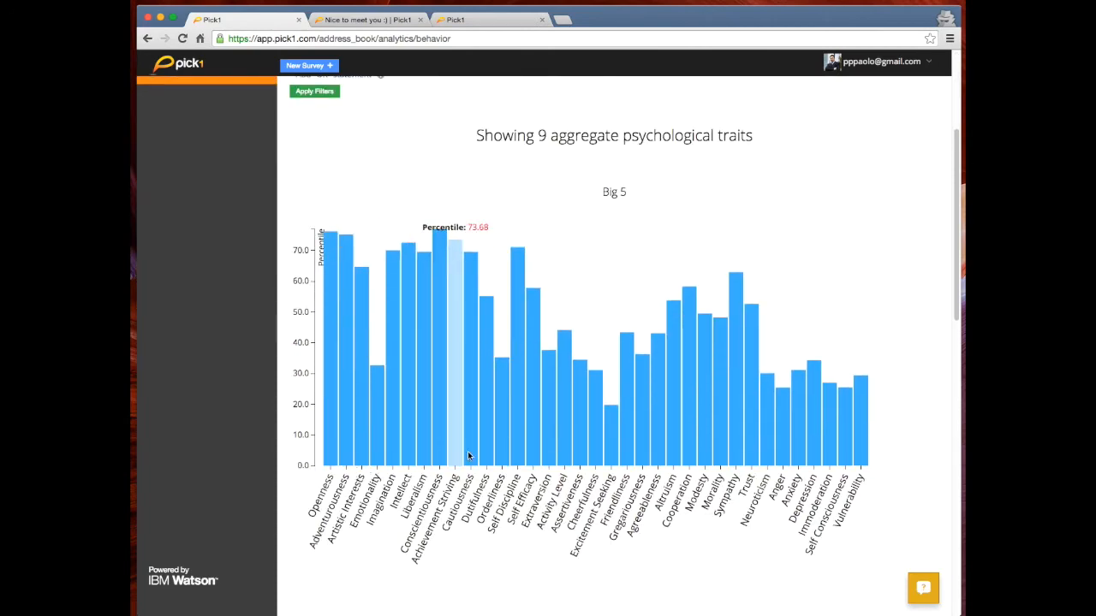
scroll(879, 455, up, 6)
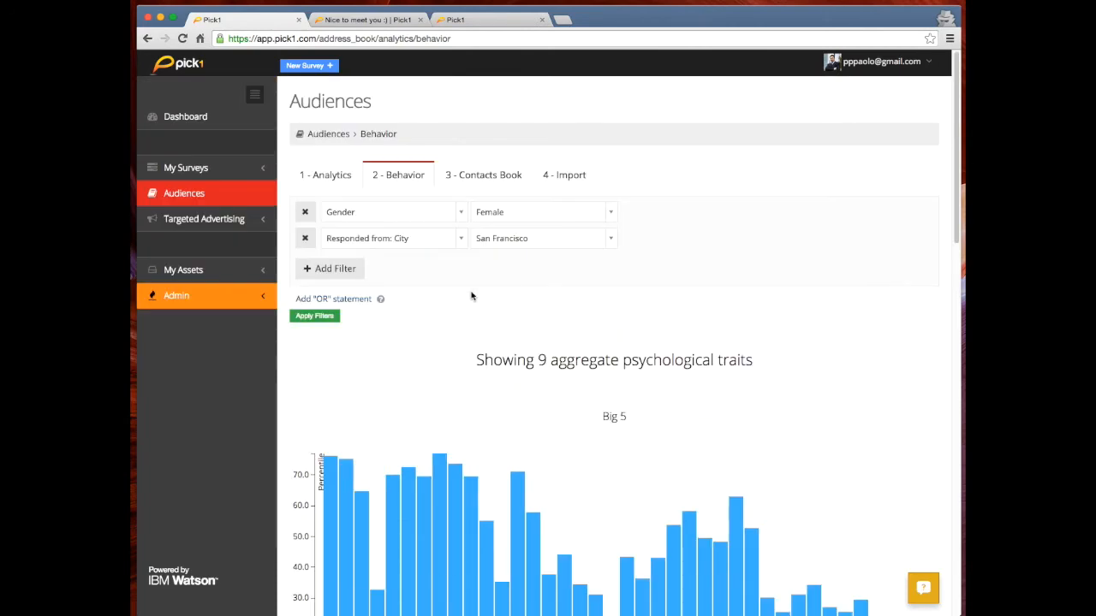
Open the audience's Contacts Book and add a Gender filter set to Female.
click(497, 175)
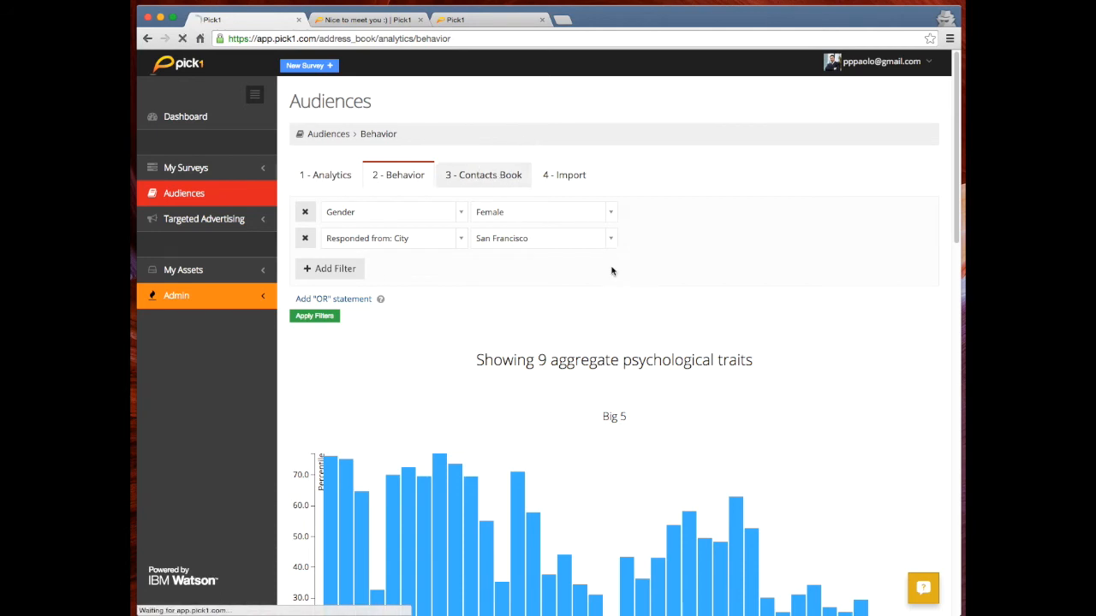
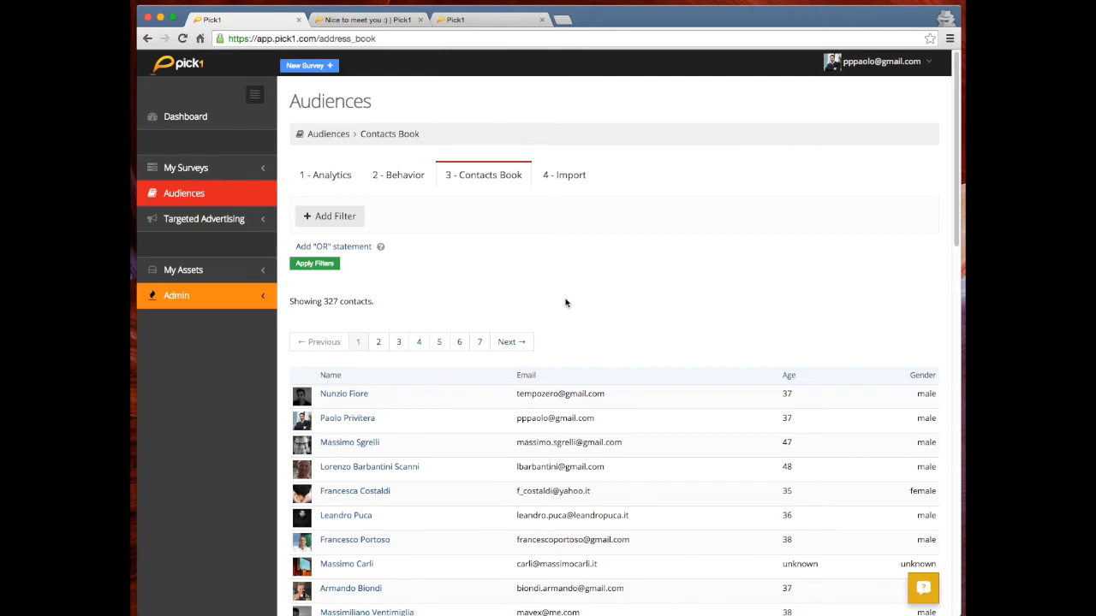
scroll(580, 277, down, 1)
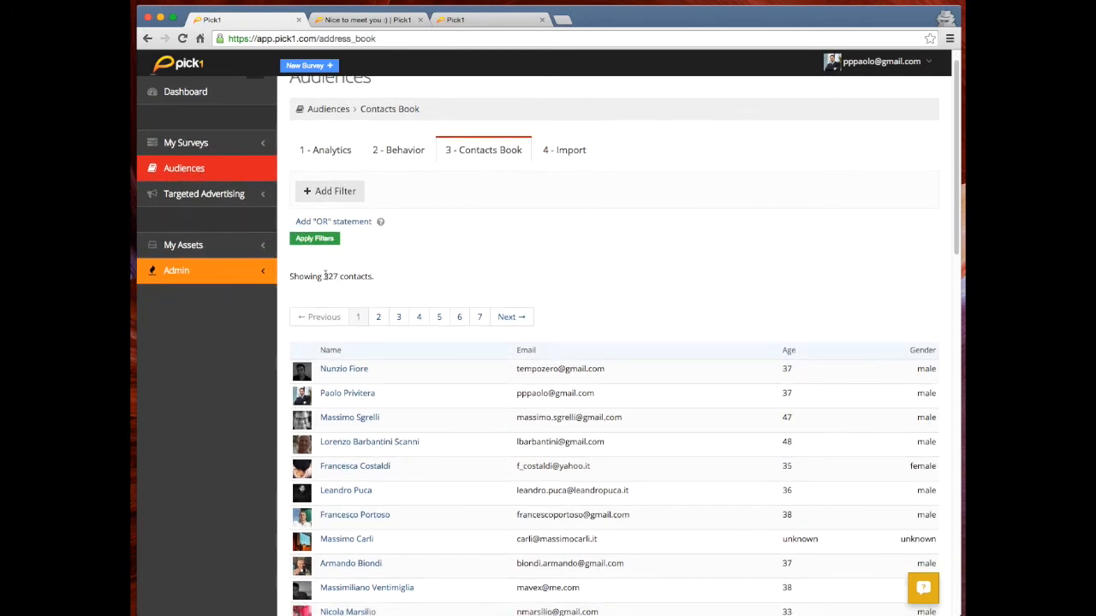
click(330, 190)
click(394, 188)
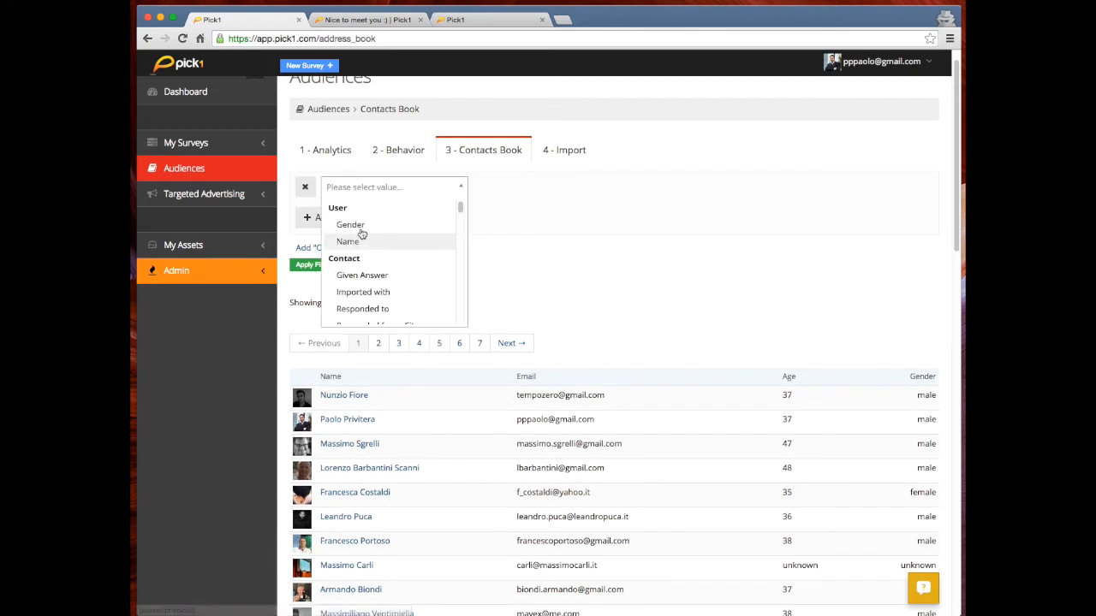
click(555, 274)
click(361, 189)
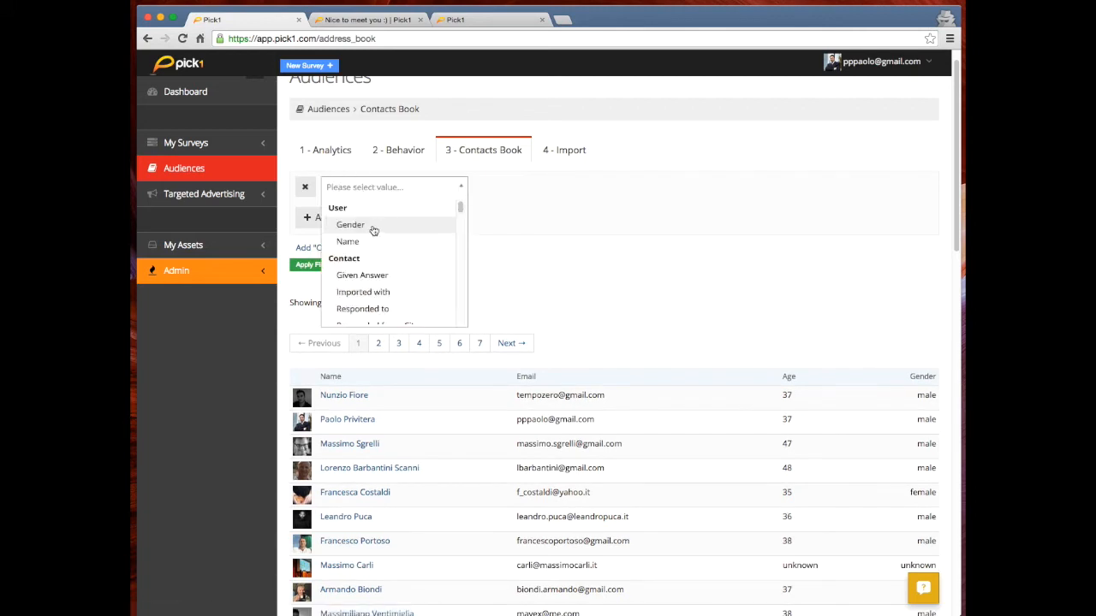
click(373, 226)
click(496, 190)
click(505, 225)
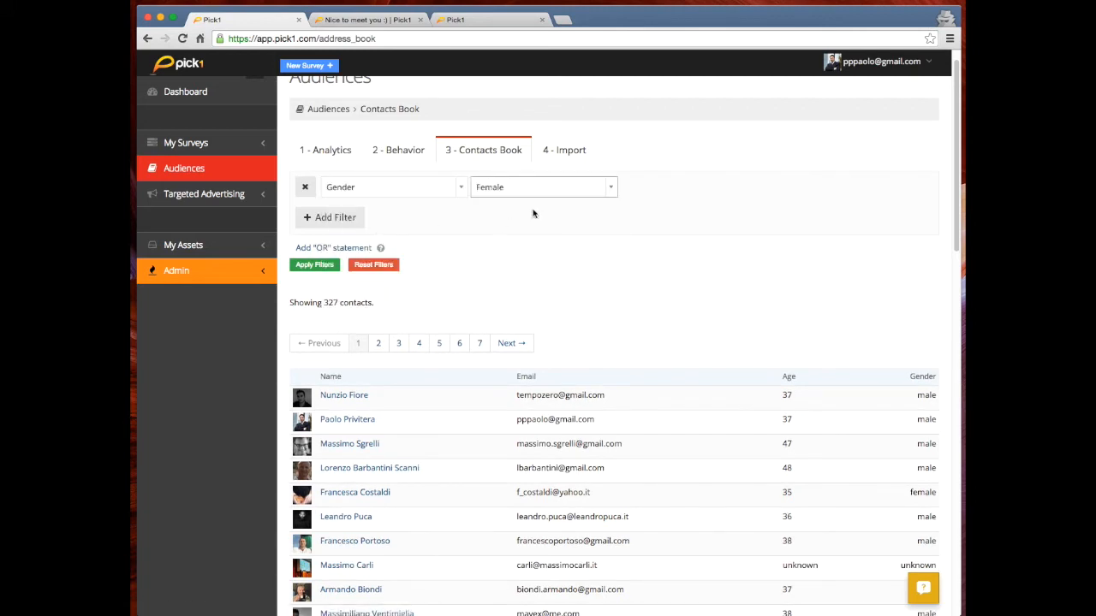
Add a Responded from: City filter set to San Francisco to the Contacts Book and apply both filters.
click(330, 218)
click(366, 214)
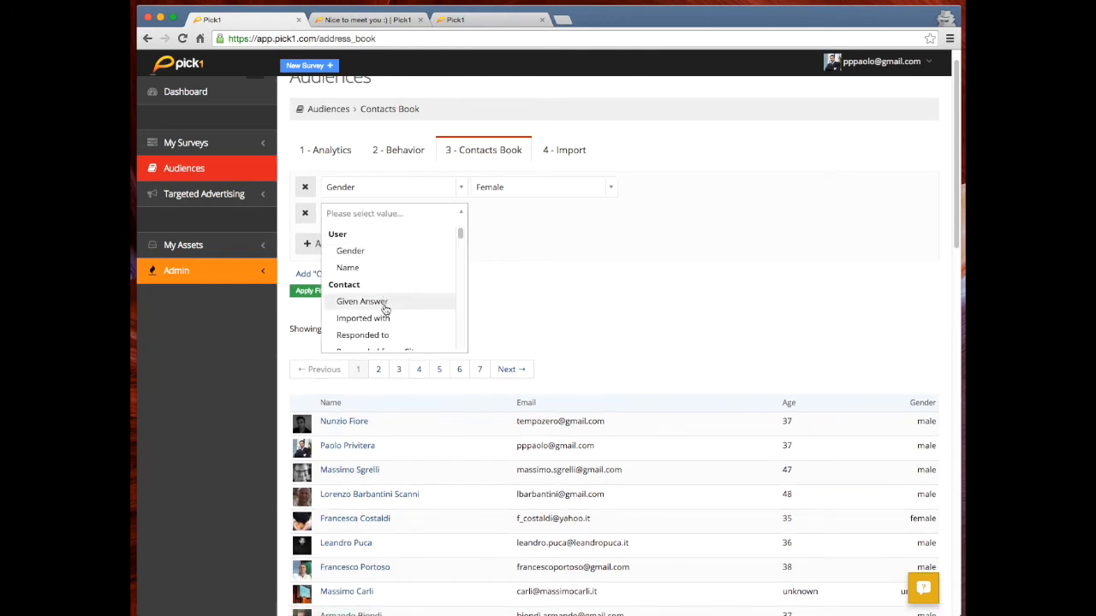
scroll(379, 295, down, 2)
click(376, 268)
click(524, 214)
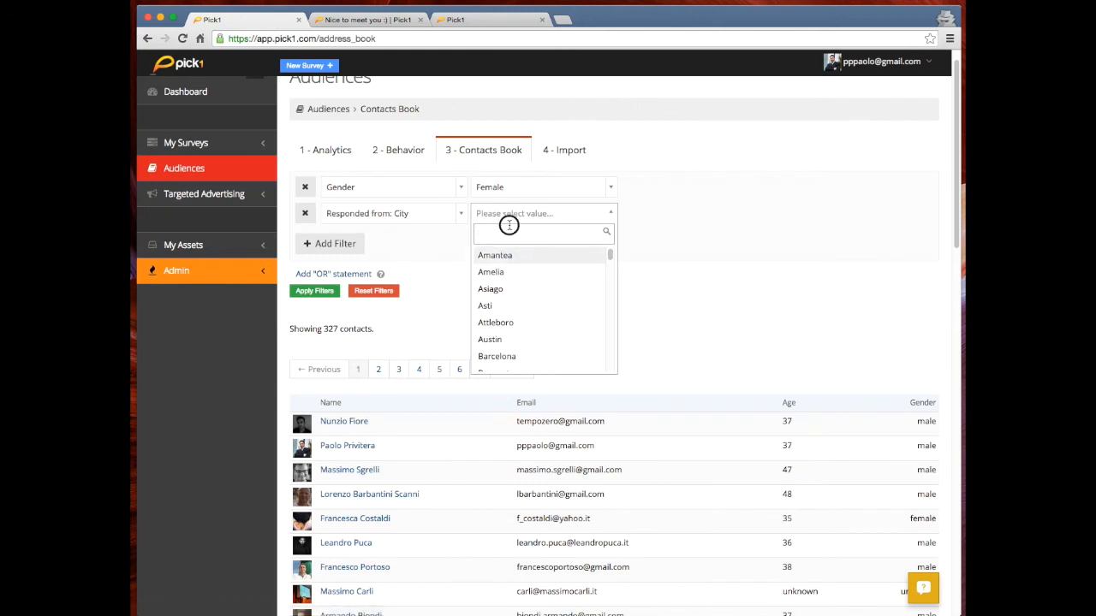
text(san fr)
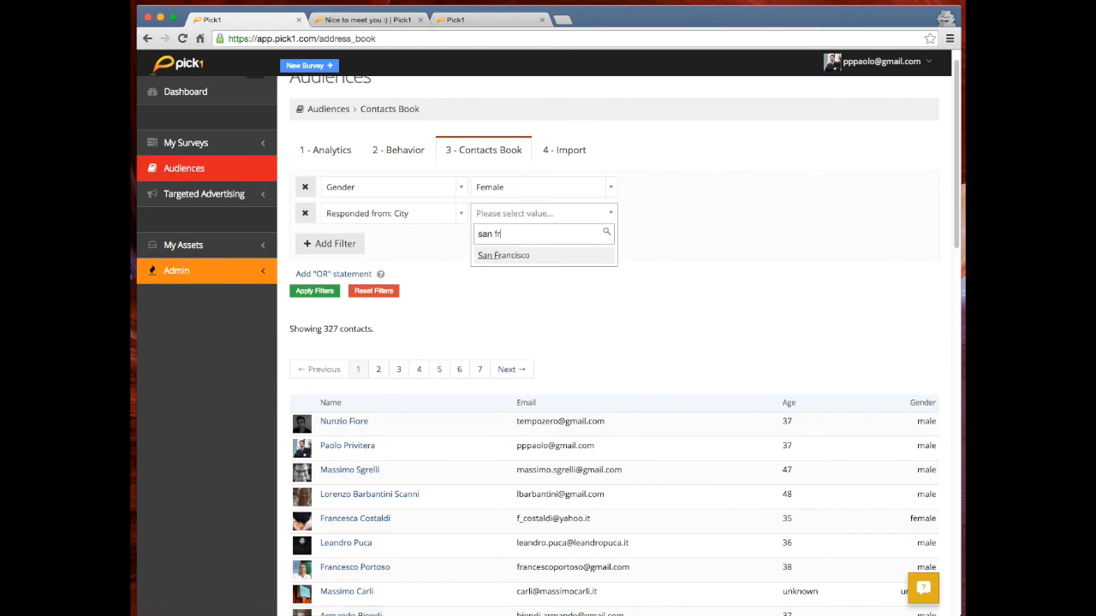
click(515, 256)
click(325, 293)
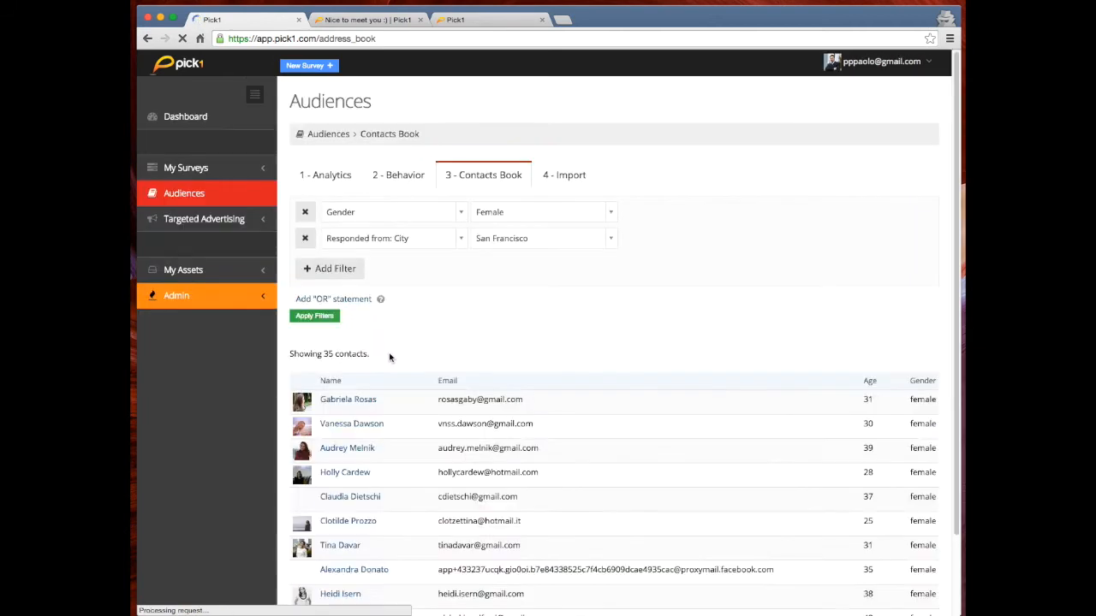
Open the profile of the second contact in the filtered list in a new browser tab.
scroll(526, 345, down, 3)
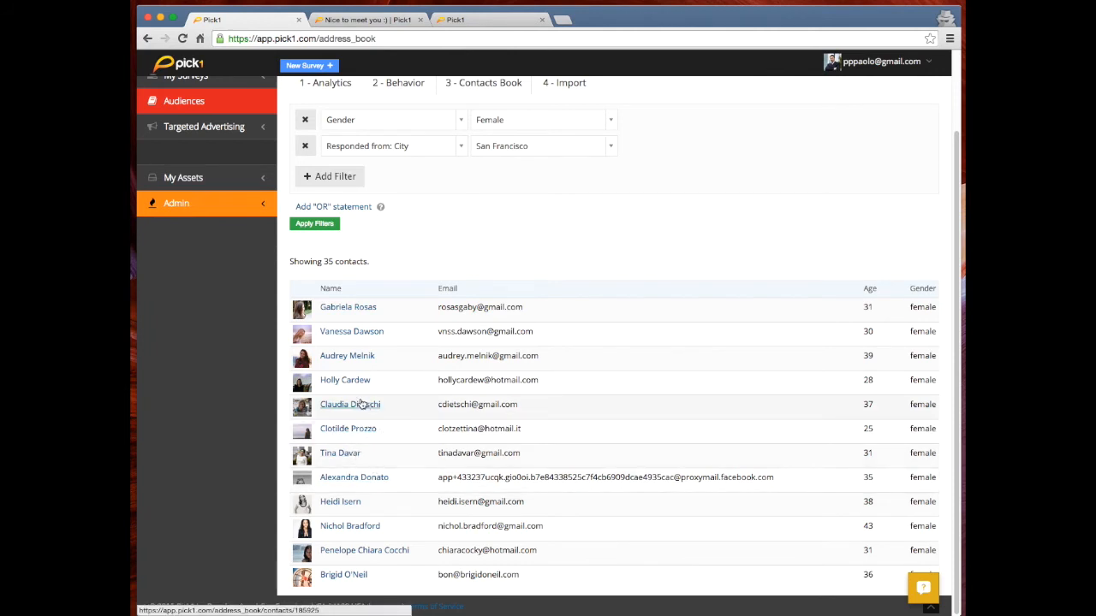
super+click(353, 333)
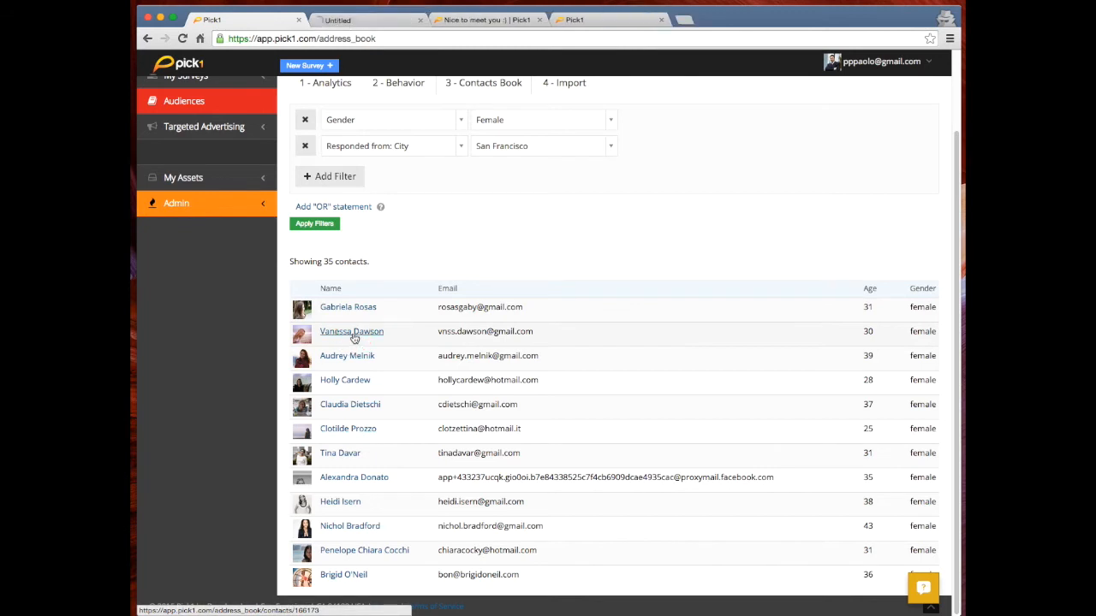
Open the first listed contact's profile in another tab, then review the second contact's profile, including organizations, social presence and likes.
super+click(360, 308)
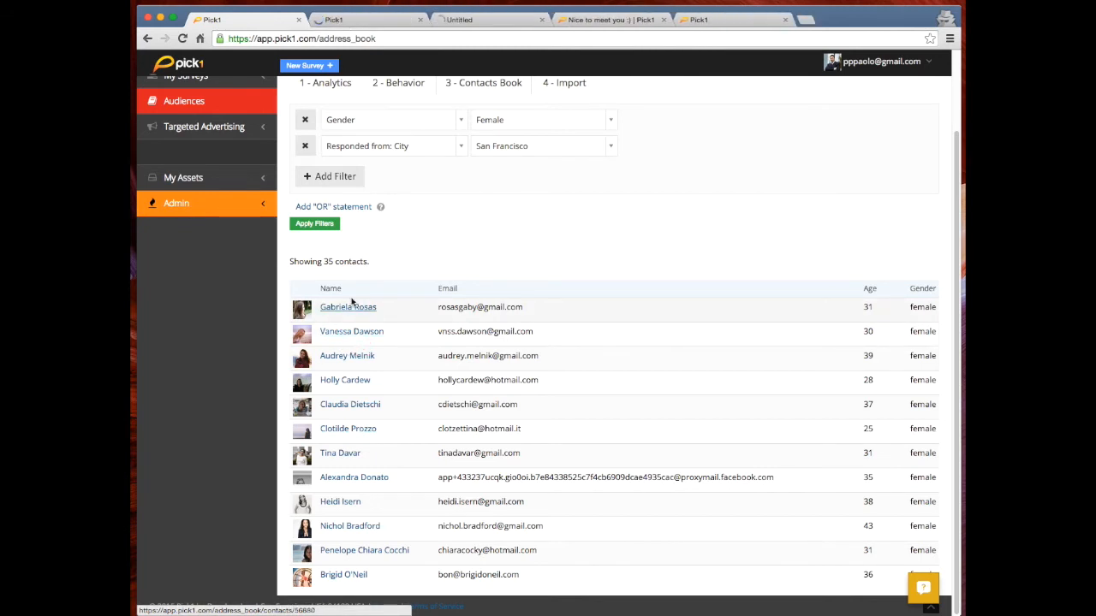
click(359, 19)
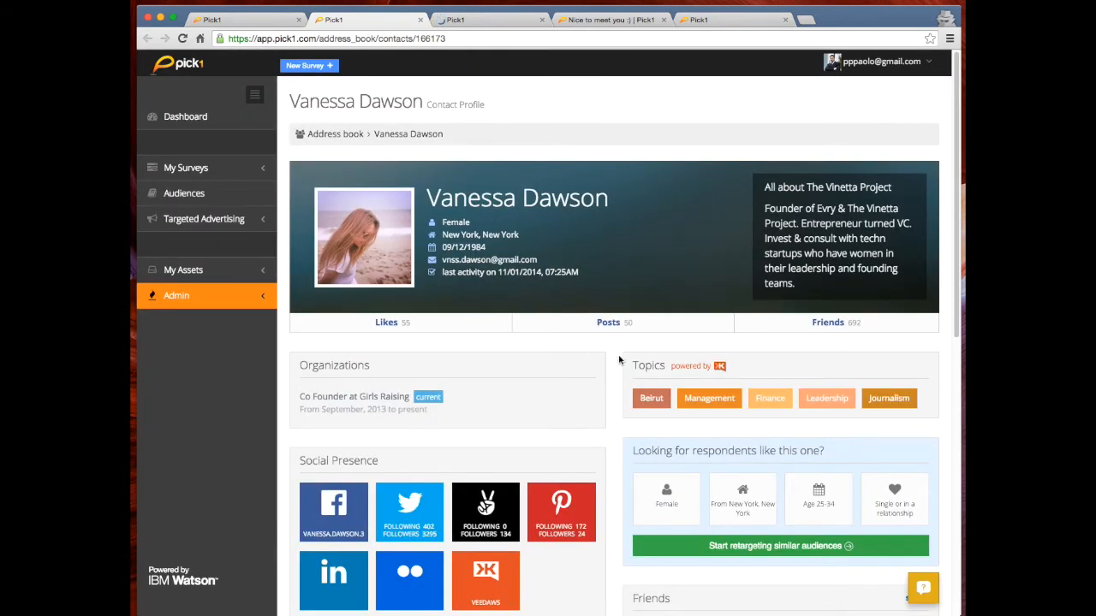
scroll(618, 356, down, 3)
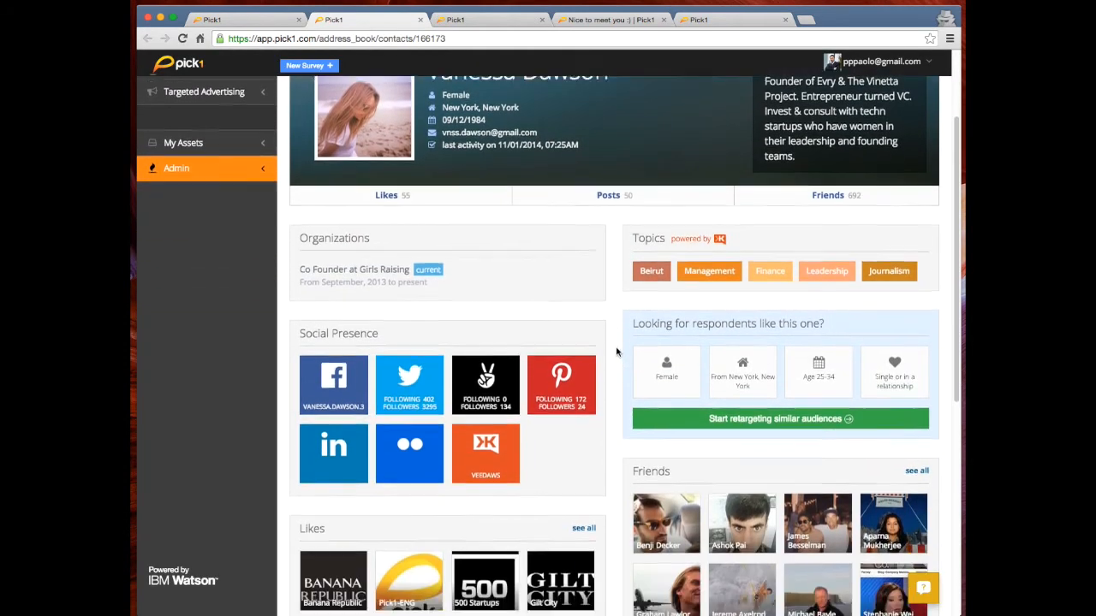
scroll(617, 351, down, 5)
scroll(611, 350, up, 5)
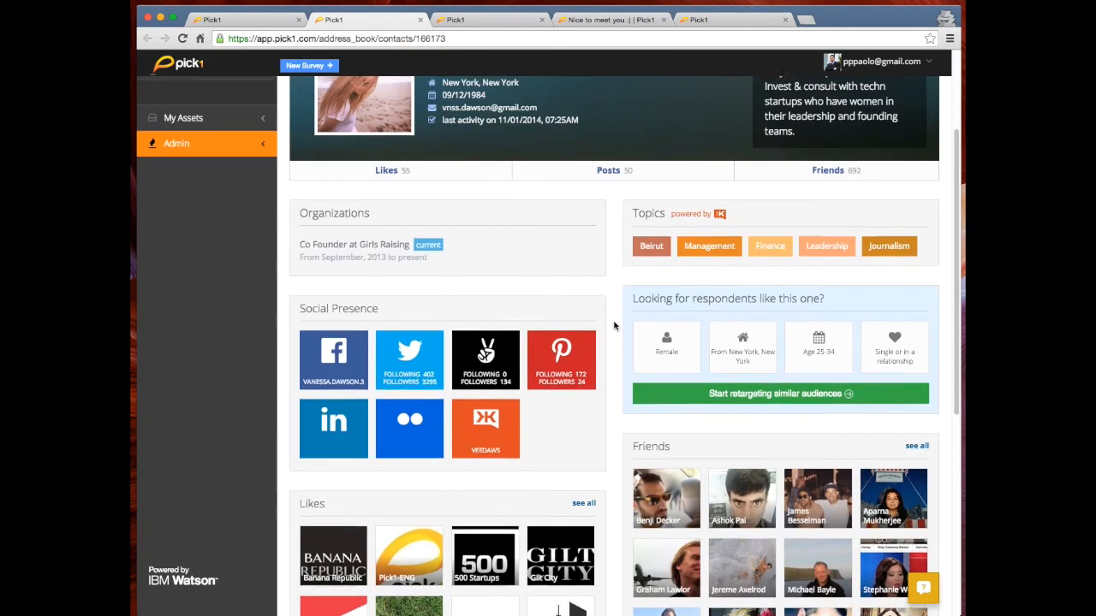
scroll(613, 325, up, 3)
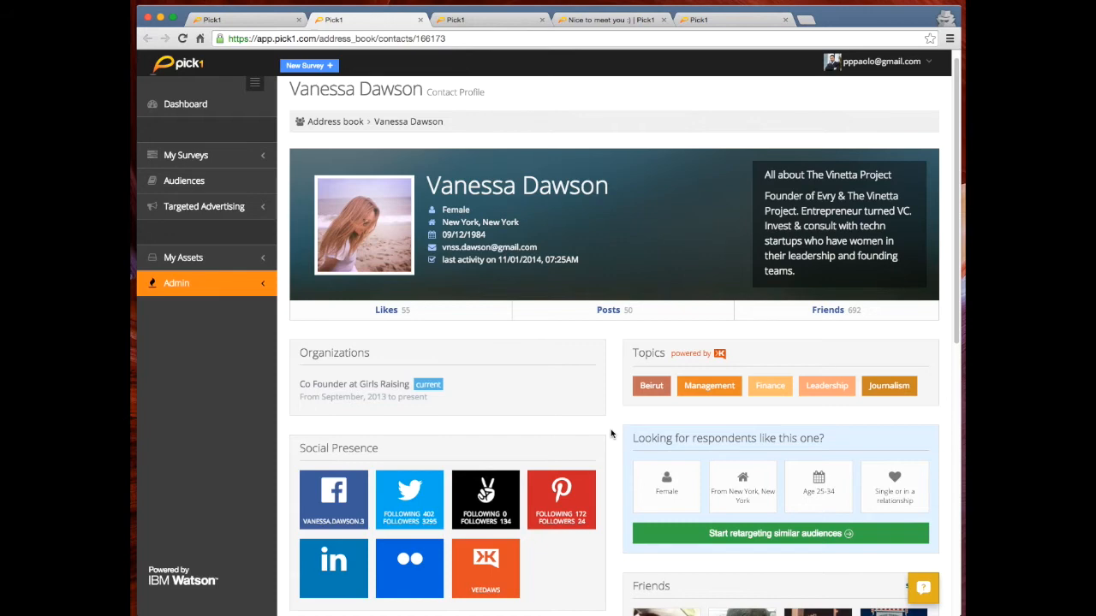
Review the first contact's profile through its topics, social presence, friends, music, movies and games.
click(462, 20)
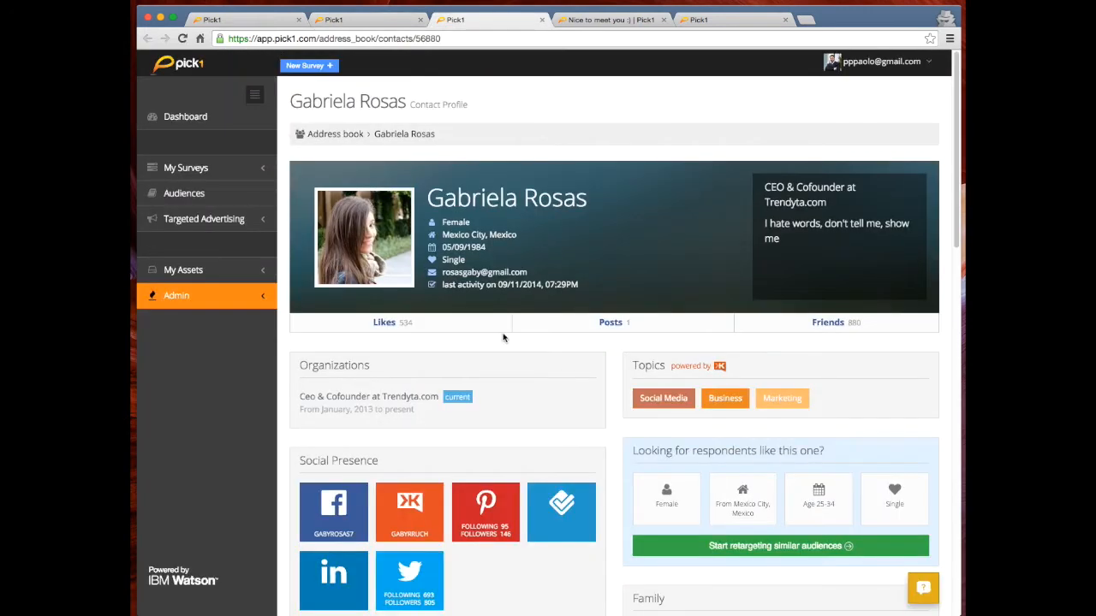
scroll(612, 380, down, 2)
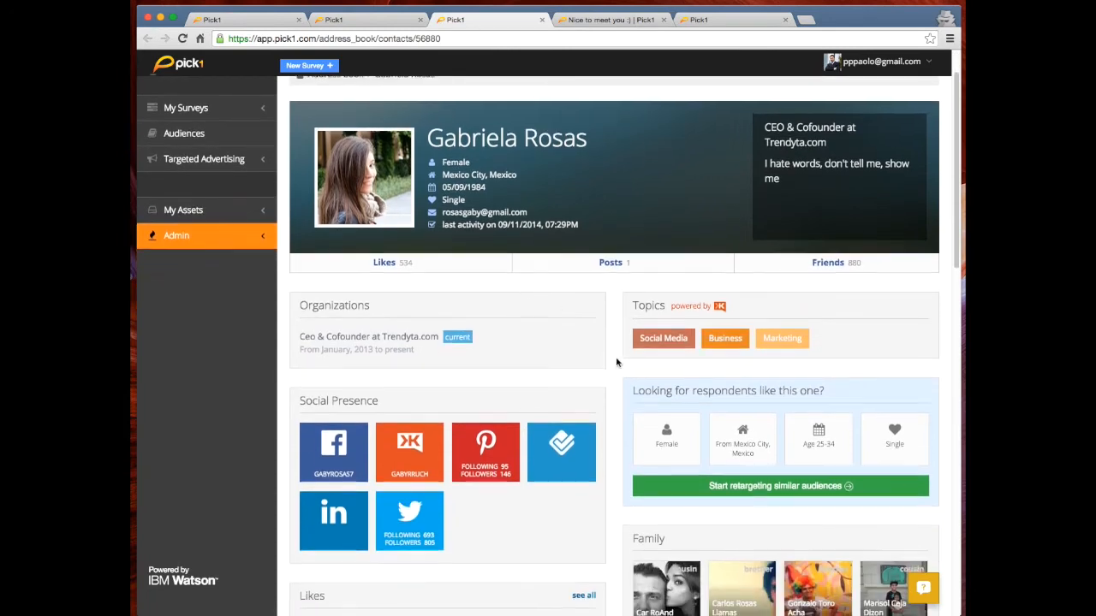
scroll(605, 353, down, 1)
scroll(656, 374, down, 15)
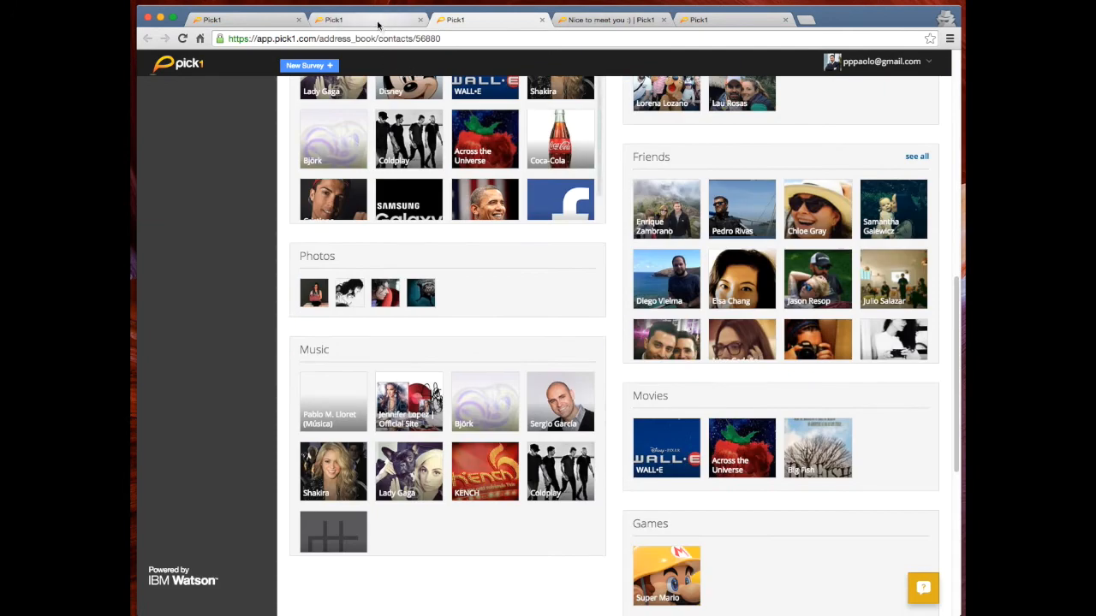
Return to the second contact's profile, highlight the home location and review the social presence, likes and friends.
click(378, 20)
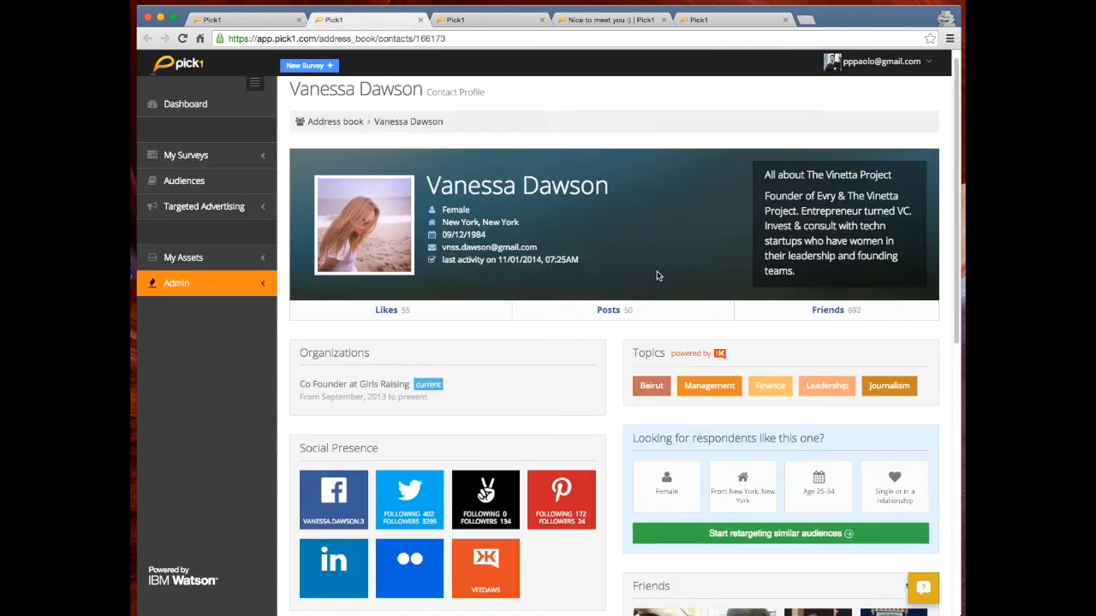
drag(441, 220, 517, 229)
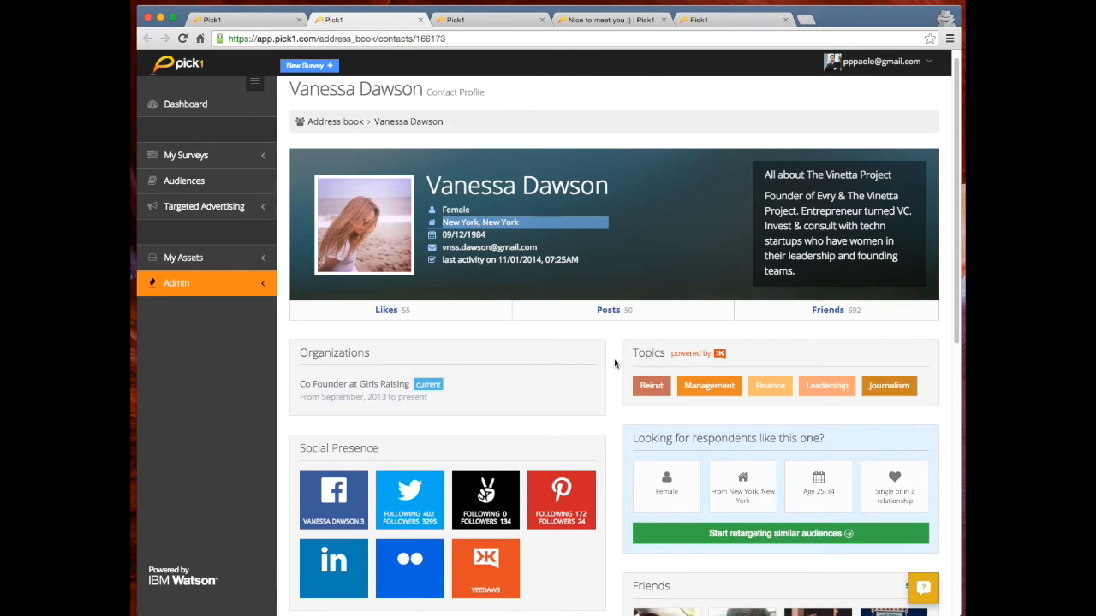
scroll(600, 363, down, 5)
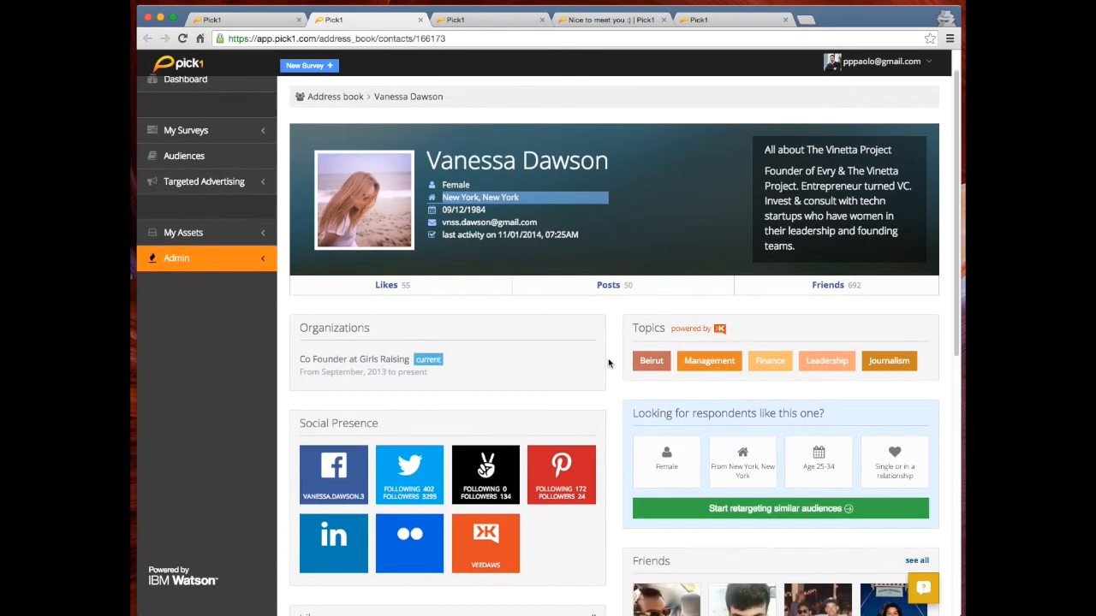
scroll(608, 362, down, 1)
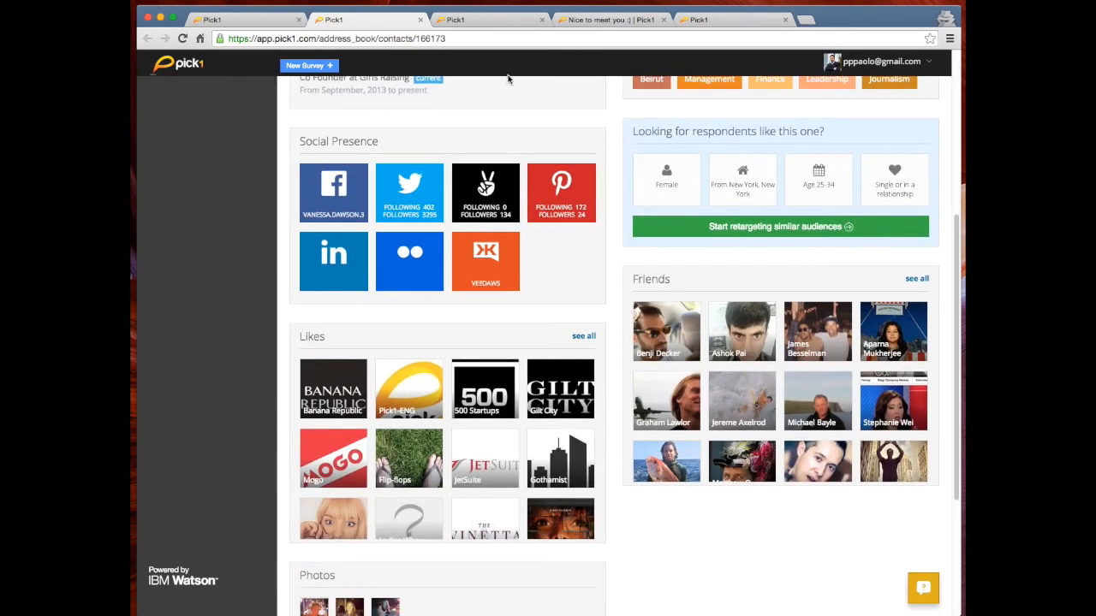
Go back to the audience, open an Eventbrite import from its Import page and check the selectable events.
click(241, 20)
scroll(582, 236, up, 2)
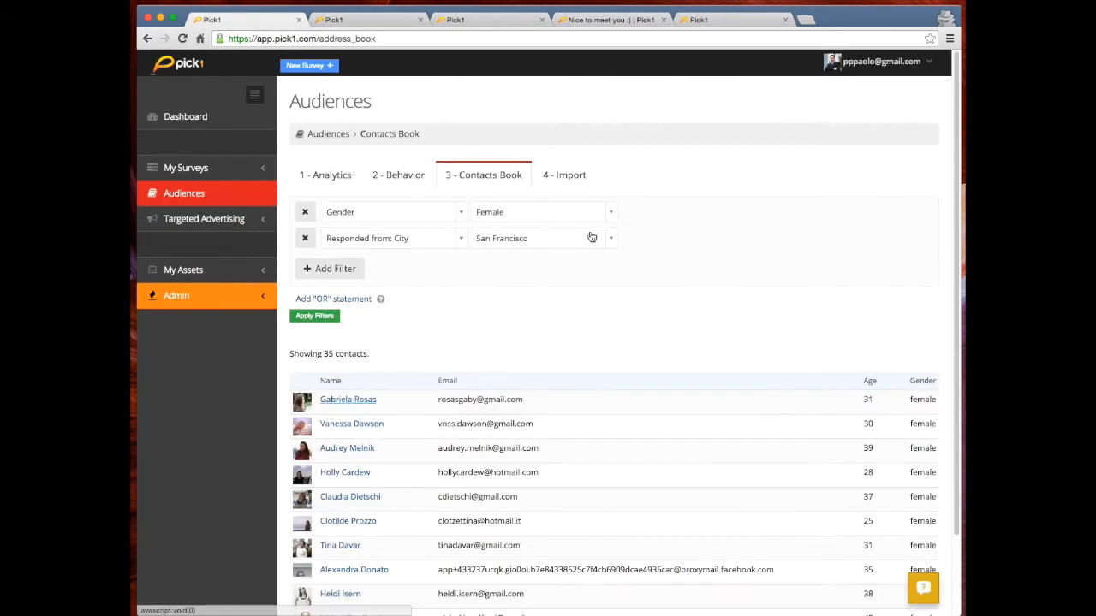
click(580, 175)
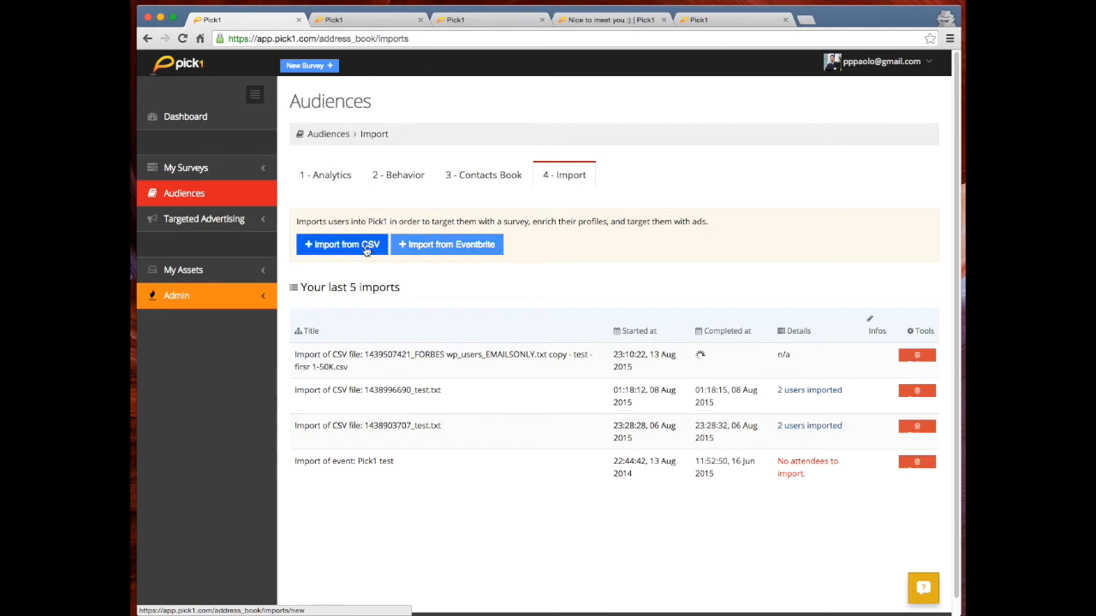
click(465, 245)
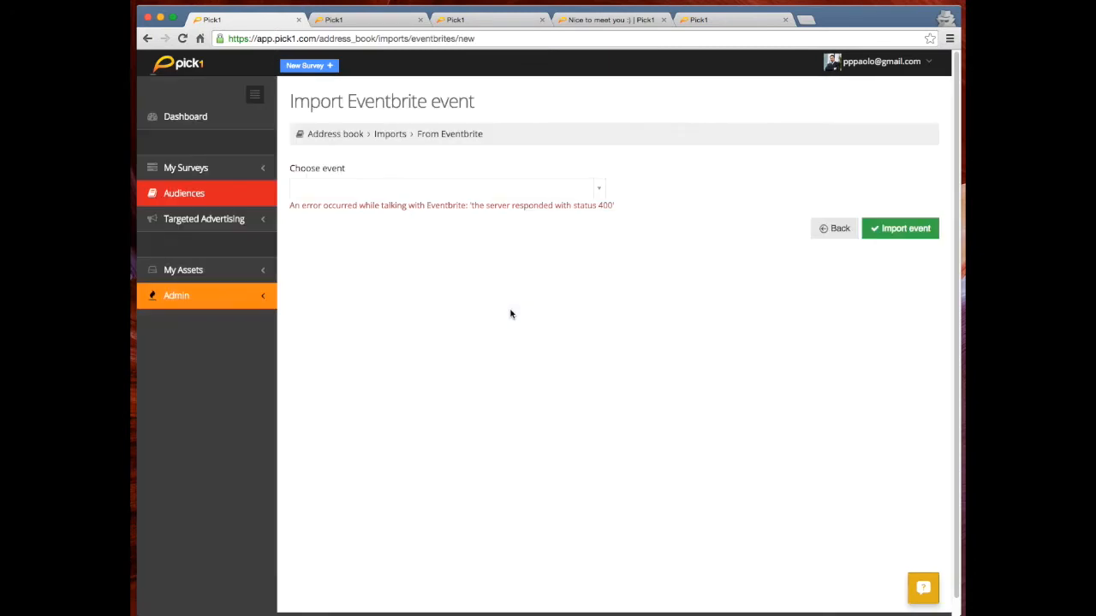
click(579, 190)
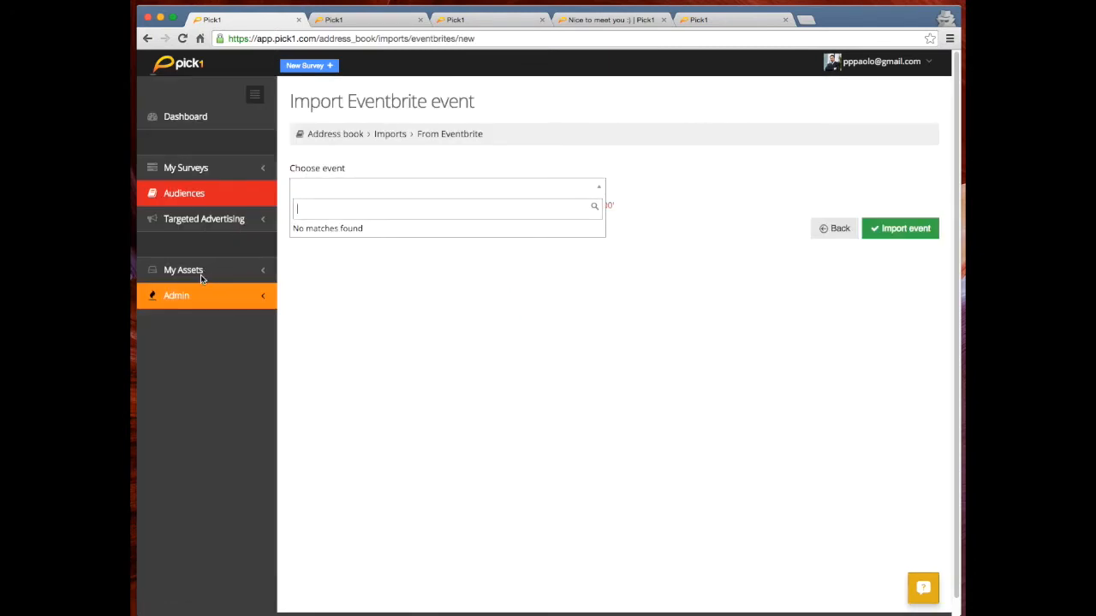
click(851, 120)
Disconnect the Eventbrite account in My account's External Accounts and confirm the unlinking.
click(874, 65)
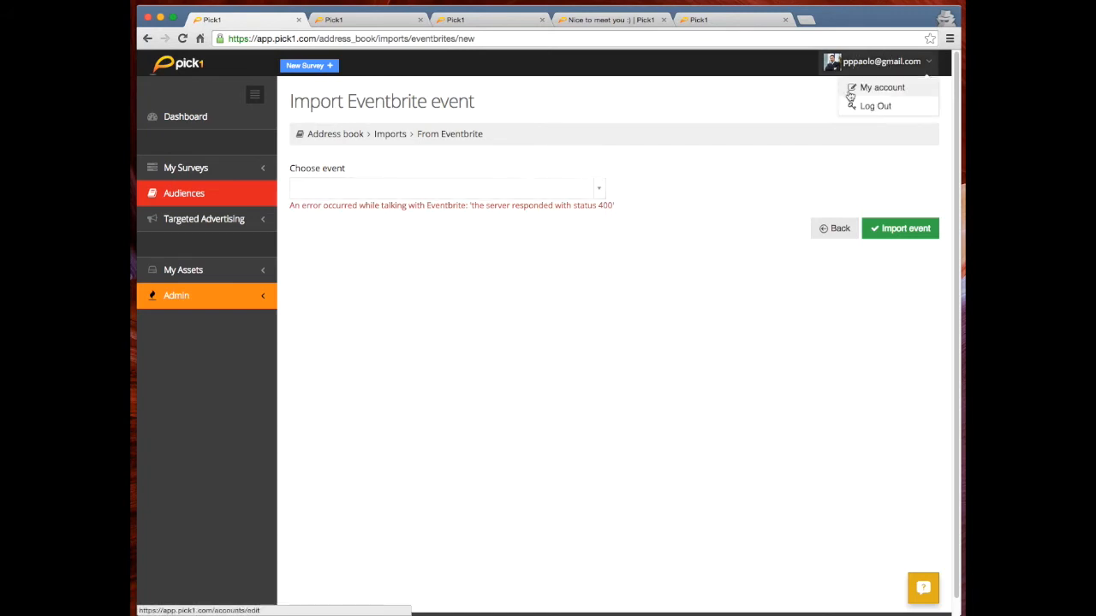
click(853, 91)
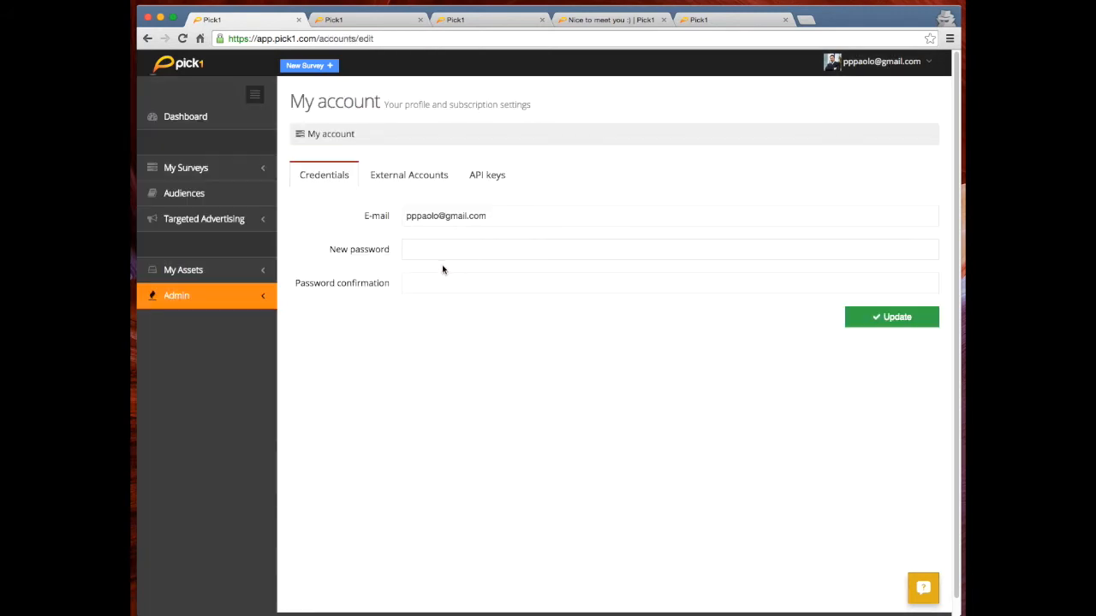
click(417, 175)
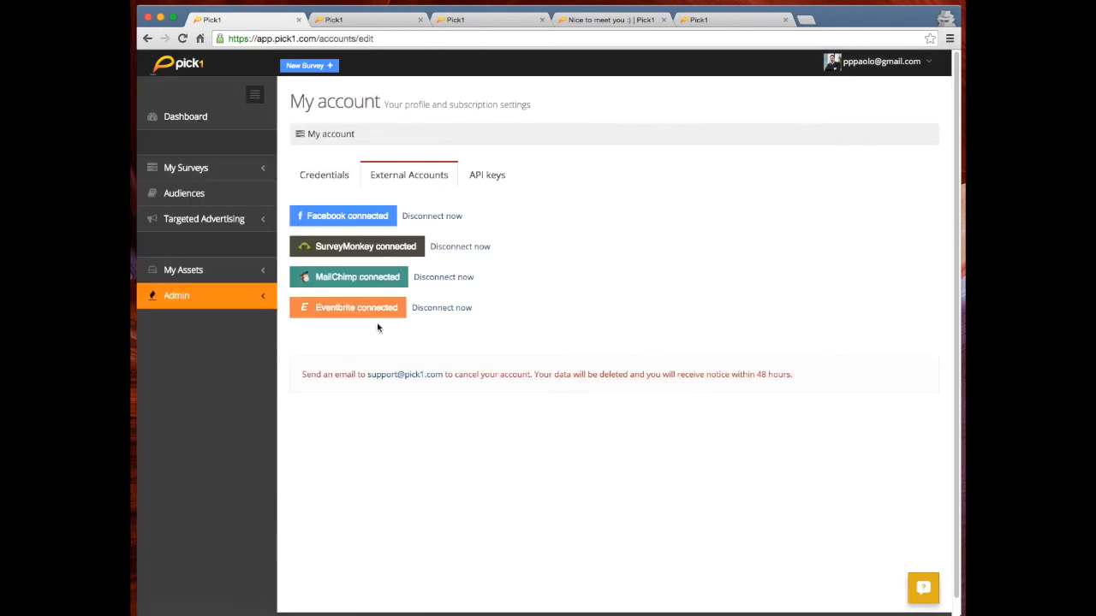
click(437, 310)
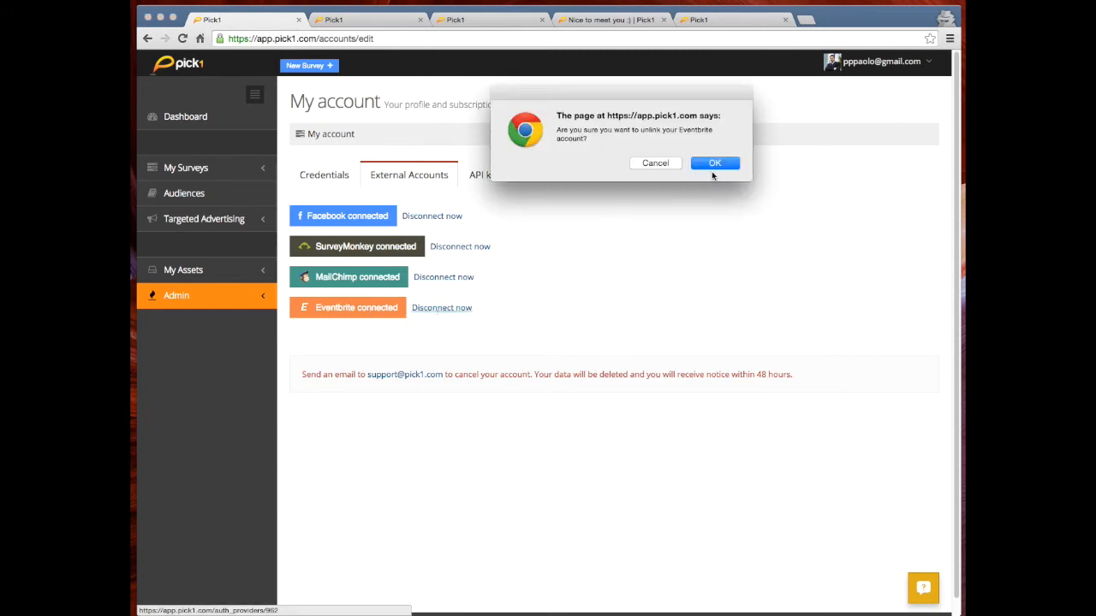
click(712, 166)
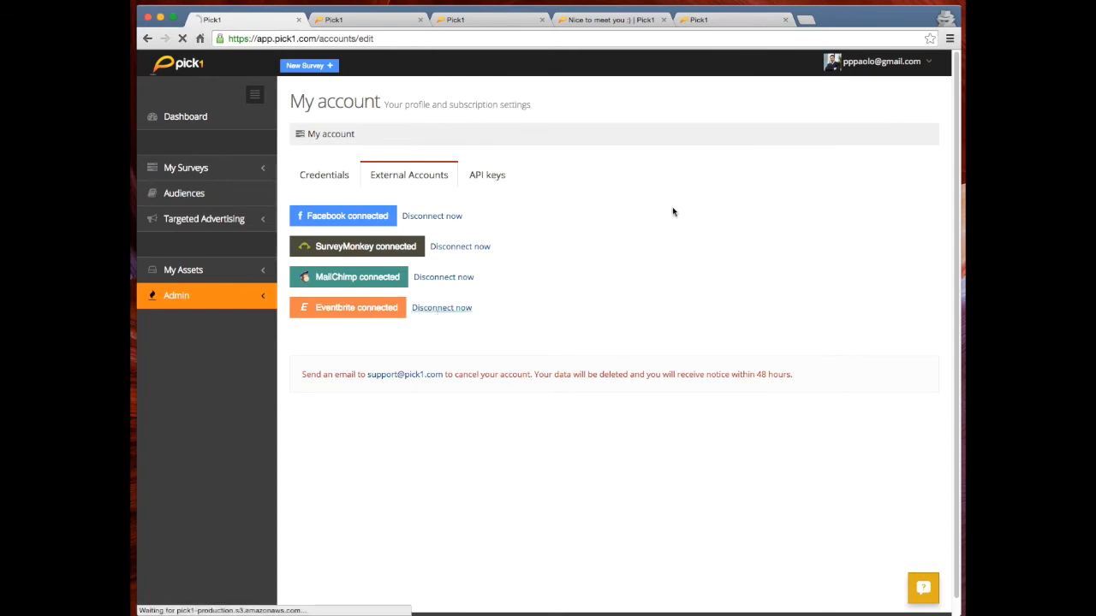
Reconnect Eventbrite by logging in with the account e-mail and password, and allow Pick1 to access the account.
click(431, 182)
click(349, 309)
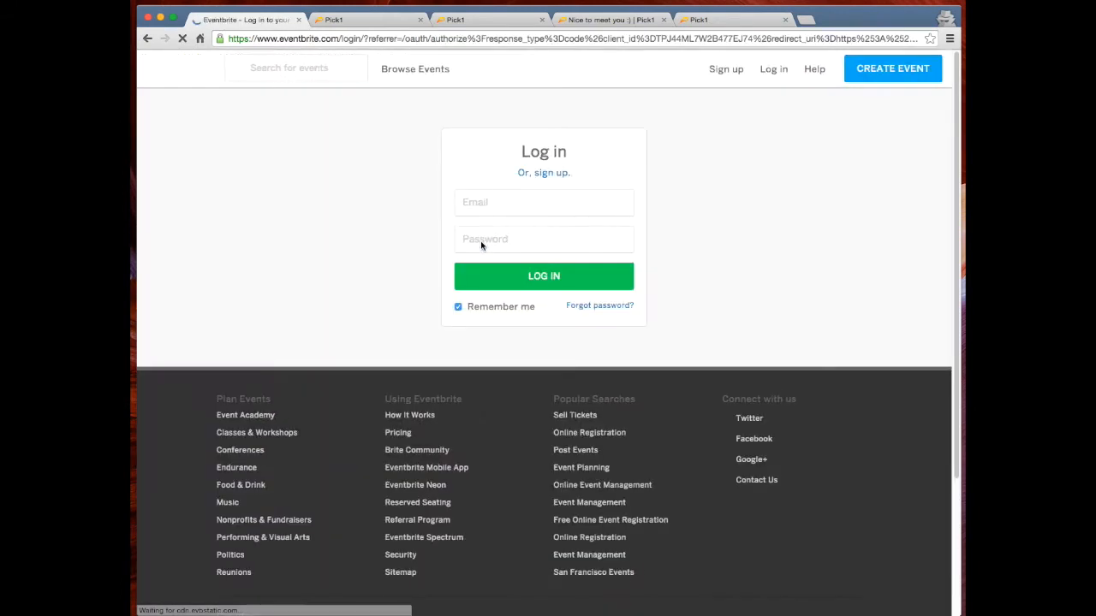
click(506, 211)
click(506, 224)
click(534, 243)
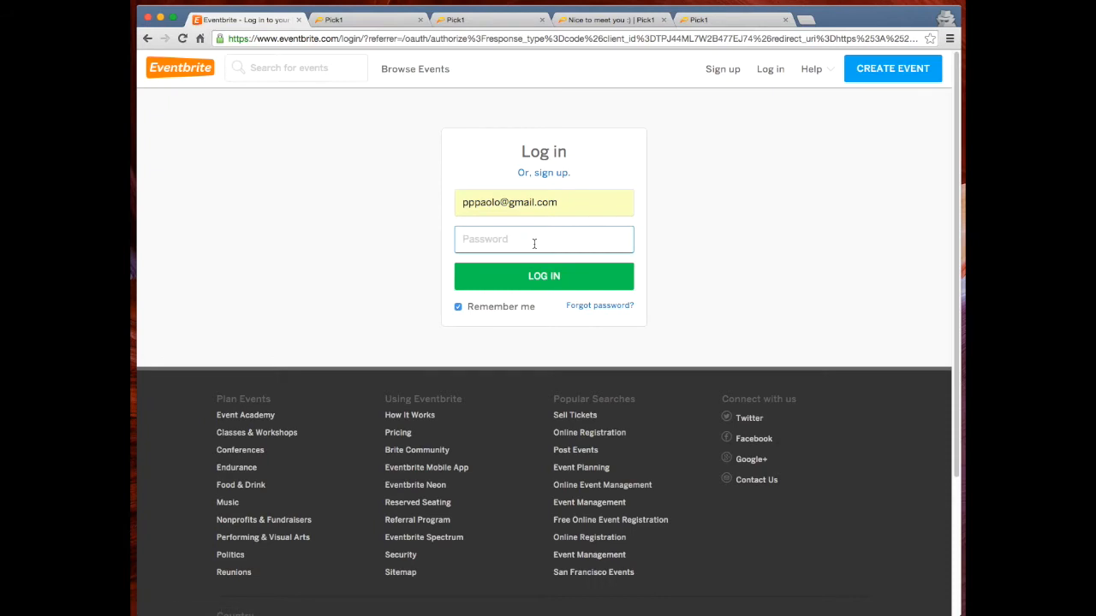
text(***)
click(579, 281)
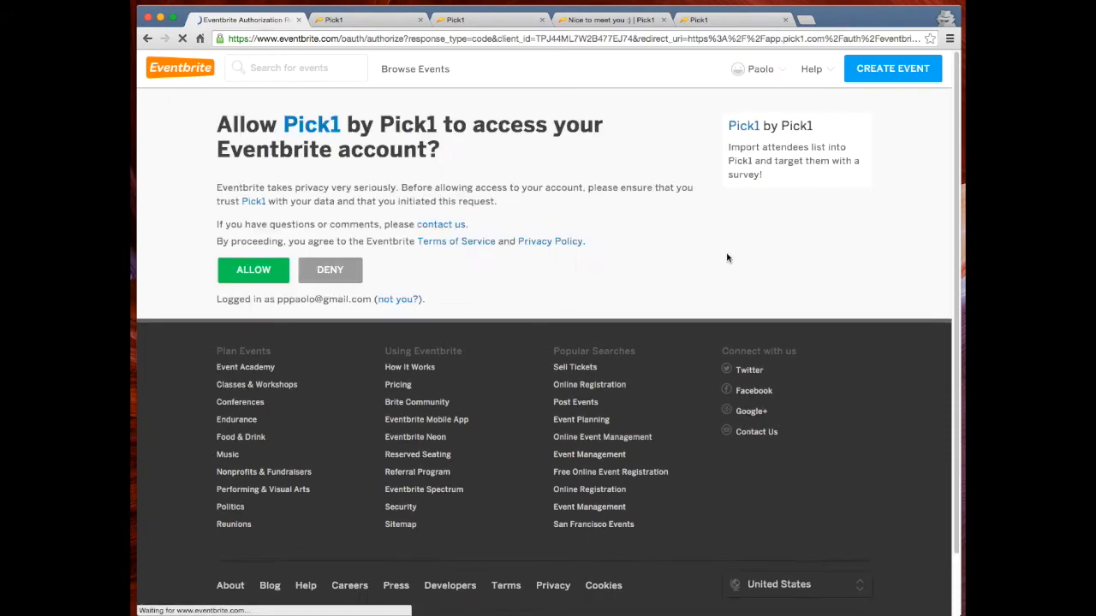
click(268, 271)
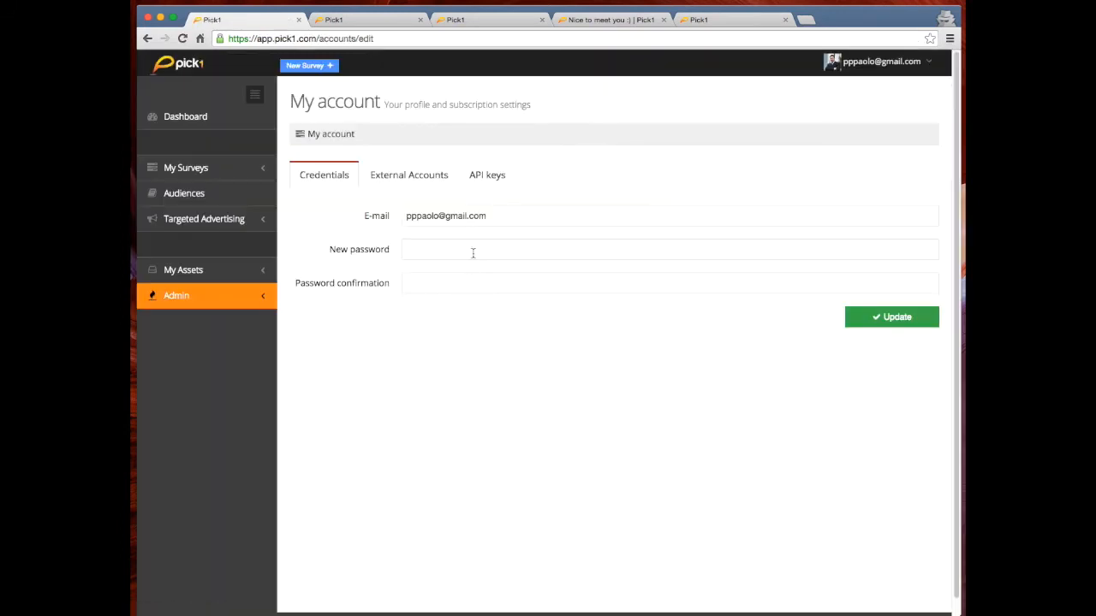
Start an Eventbrite import from the audience's Import page and choose the Pick1 test event.
click(211, 196)
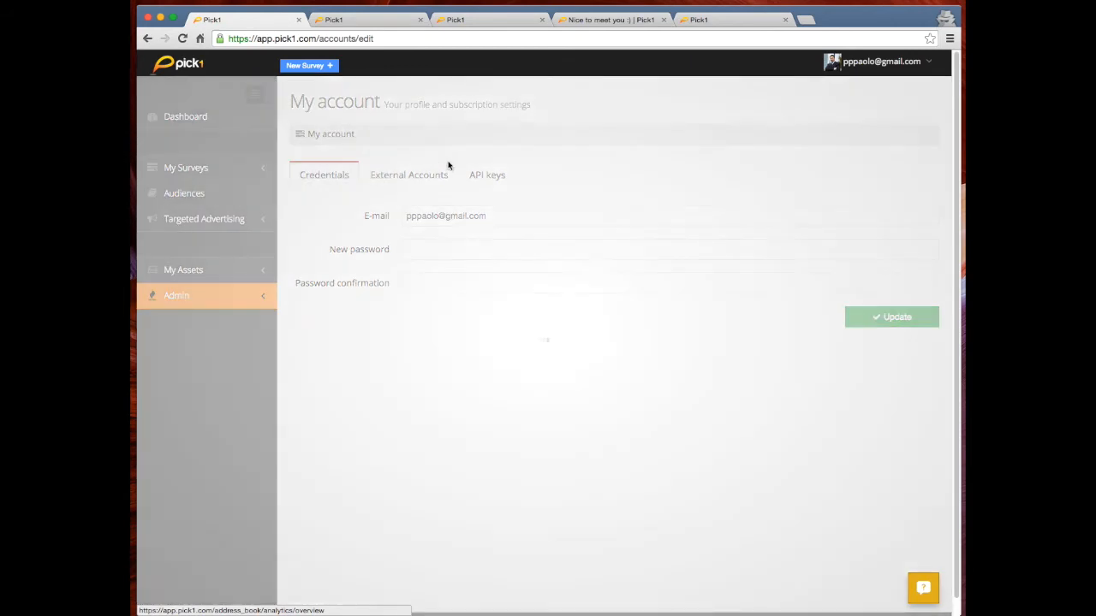
click(571, 178)
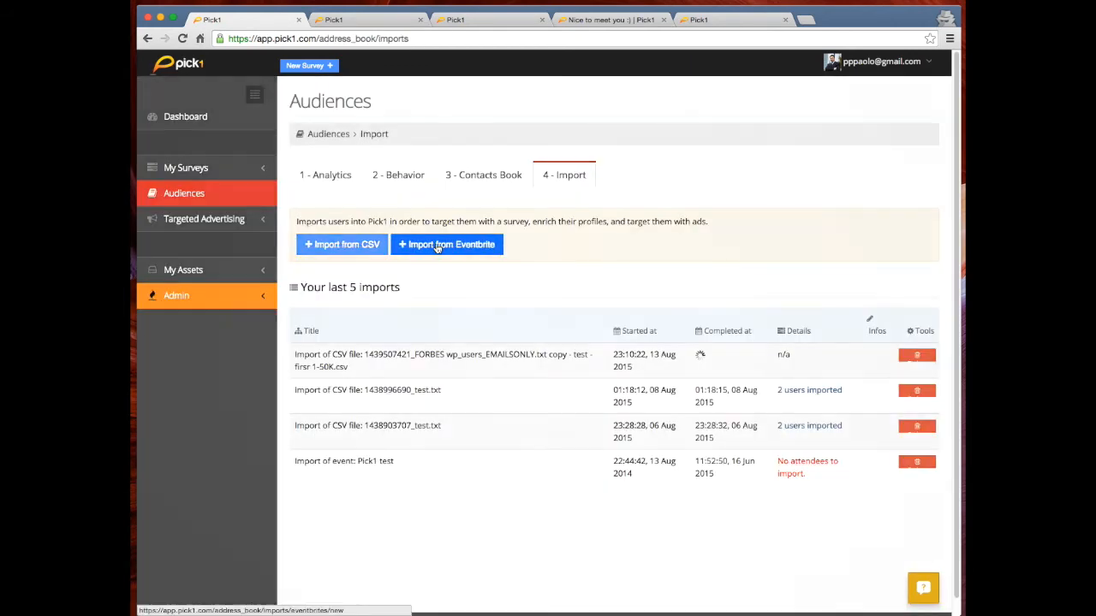
click(446, 245)
click(578, 188)
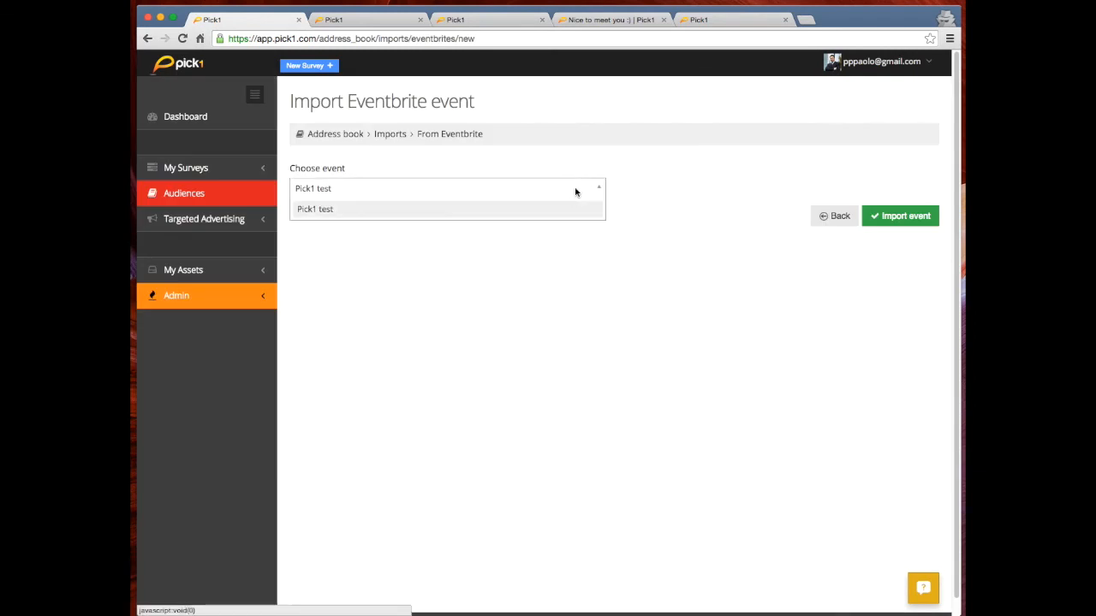
click(345, 208)
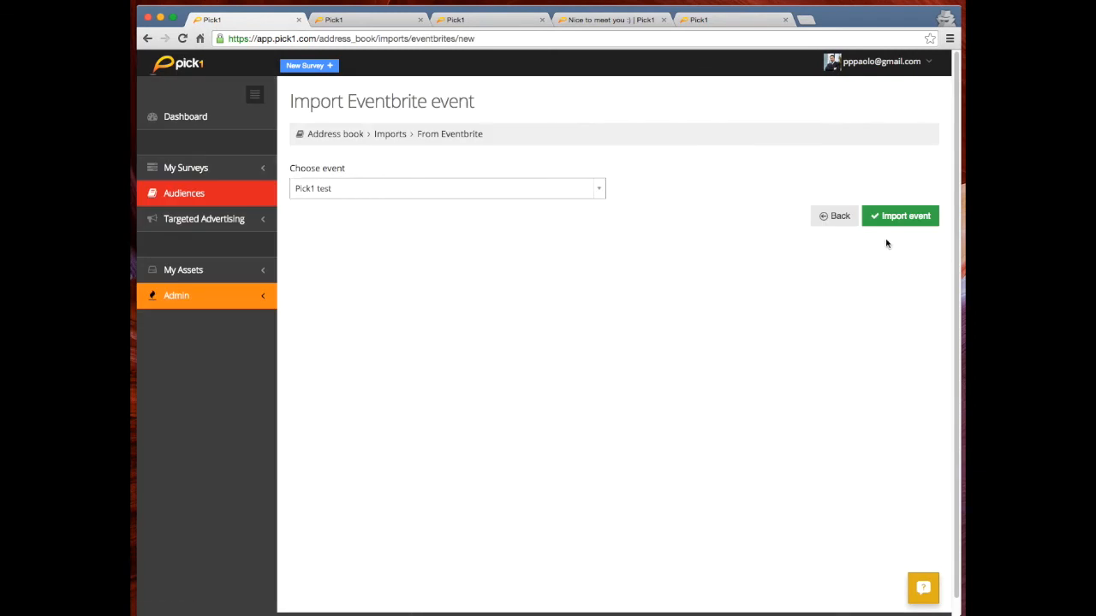
Start a new survey from SurveyMonkey and look through the surveys available in the connected account.
click(308, 73)
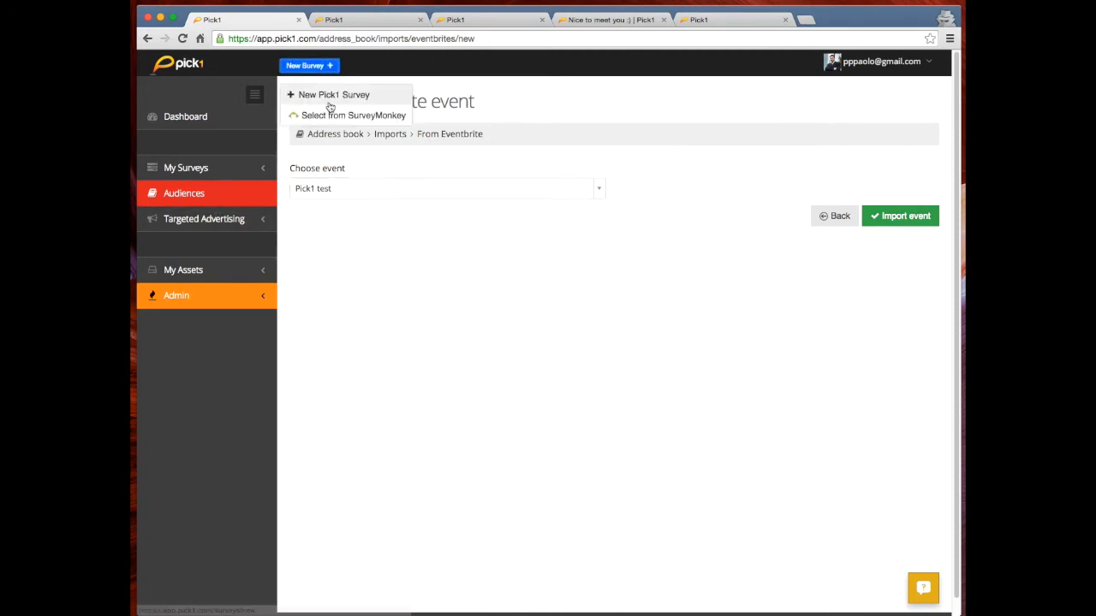
click(332, 112)
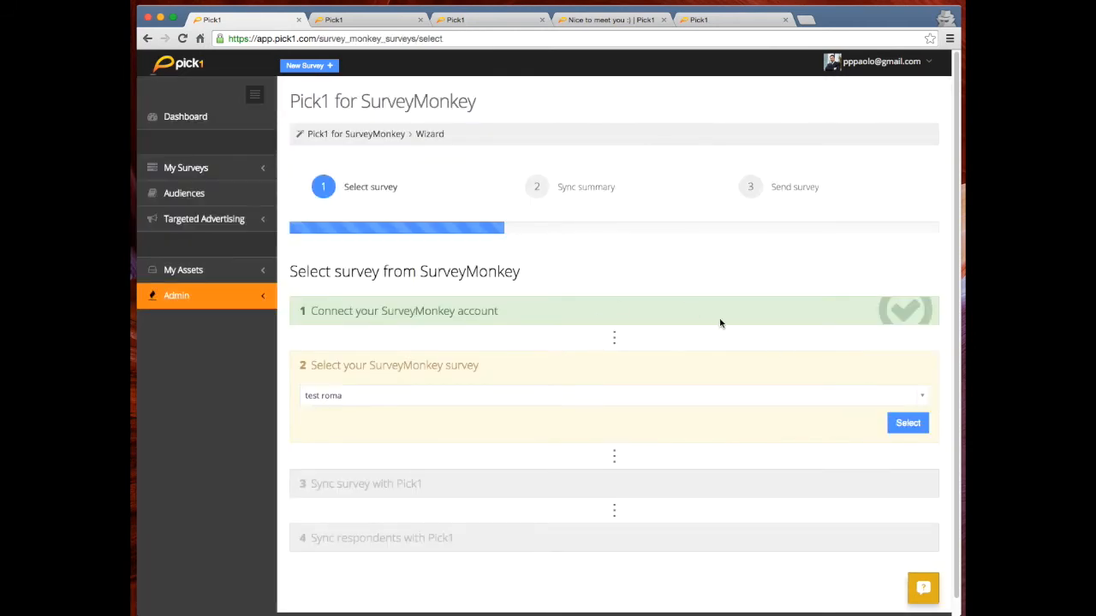
scroll(685, 342, down, 1)
click(567, 385)
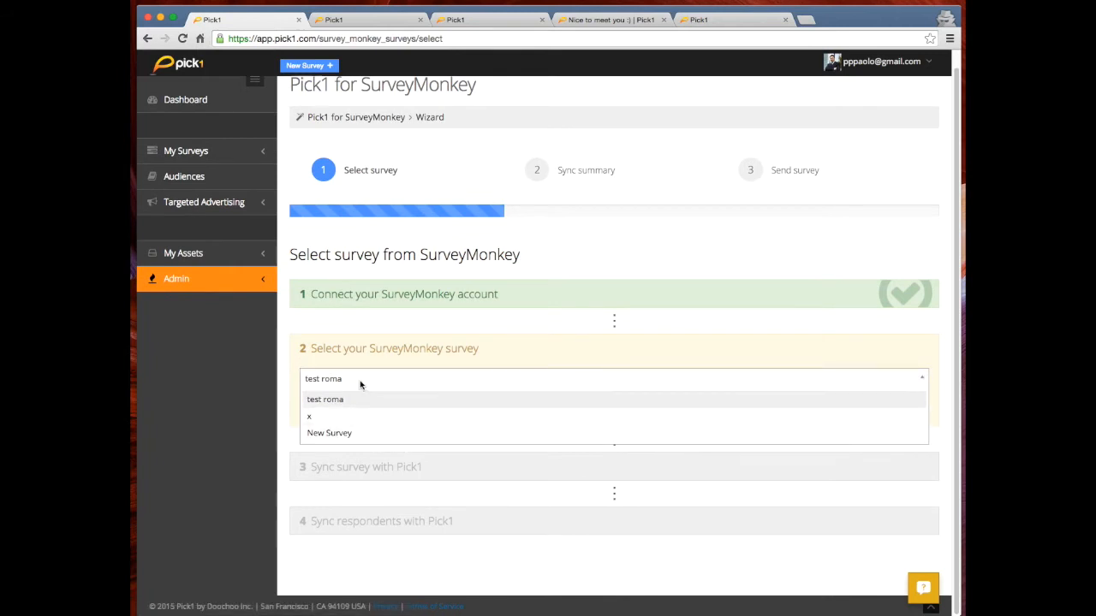
click(597, 489)
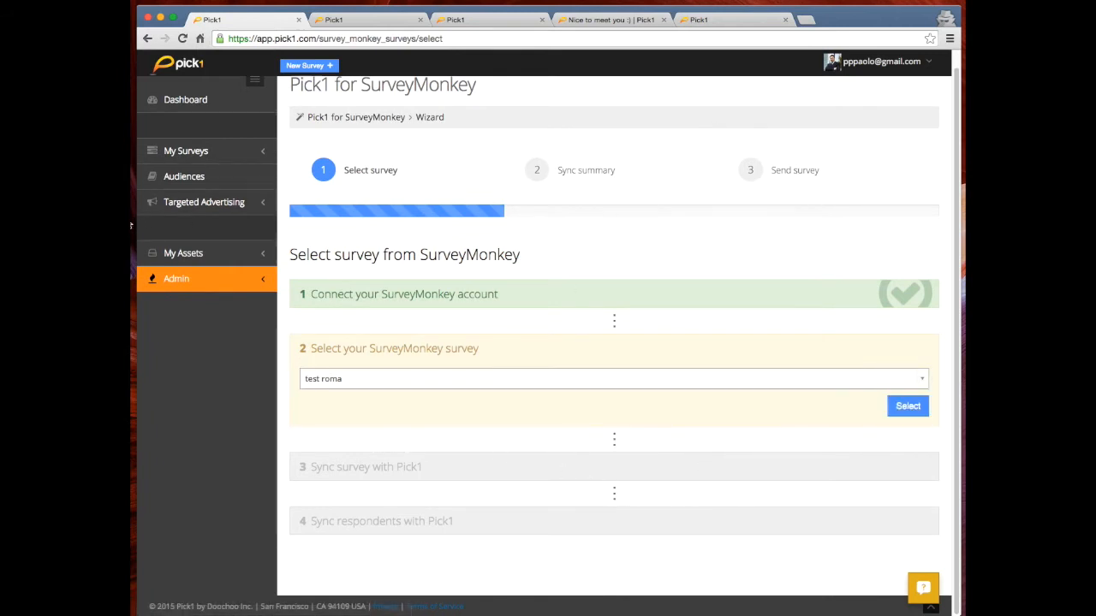
click(212, 180)
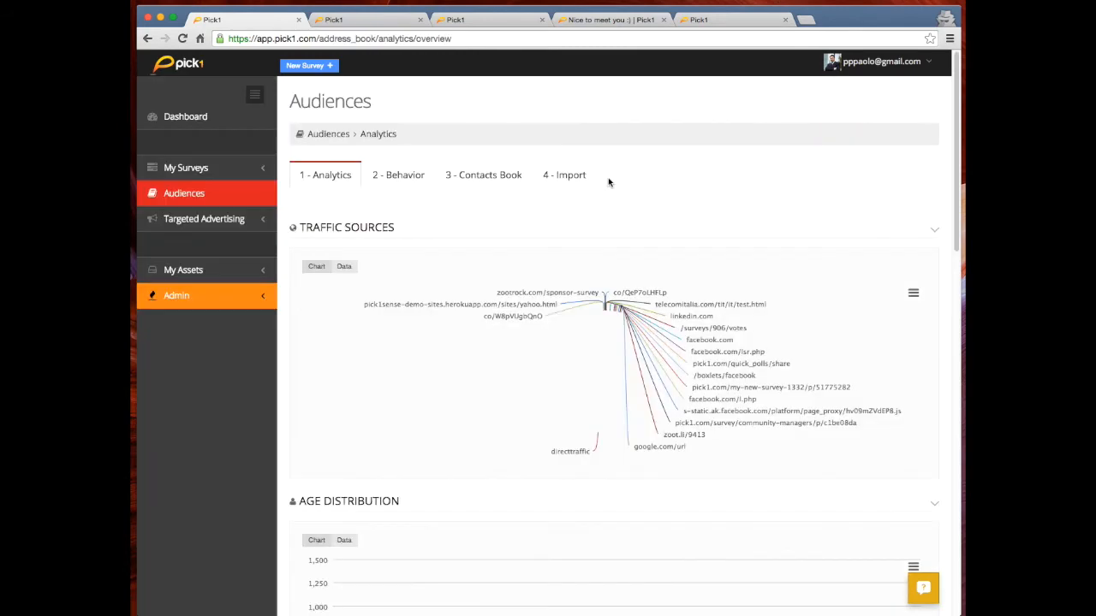
click(563, 177)
scroll(557, 386, down, 1)
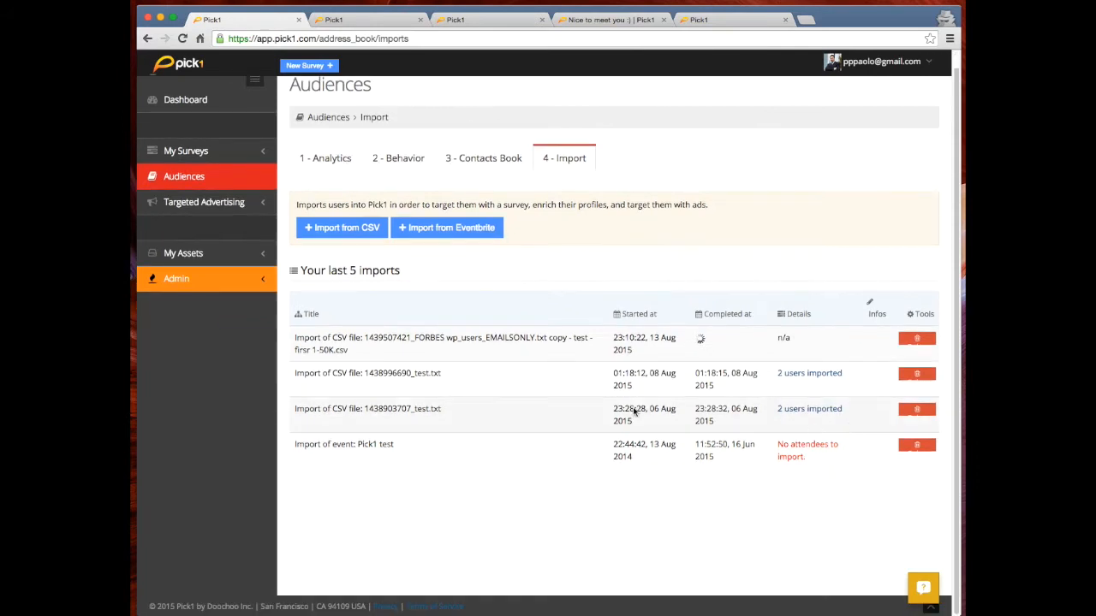
click(812, 374)
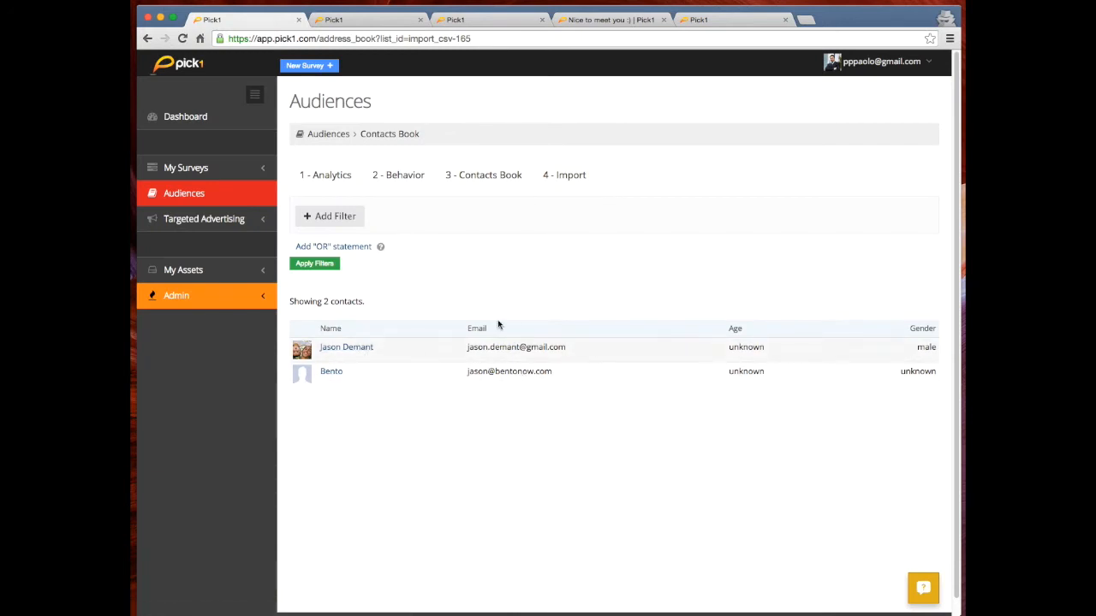
click(505, 176)
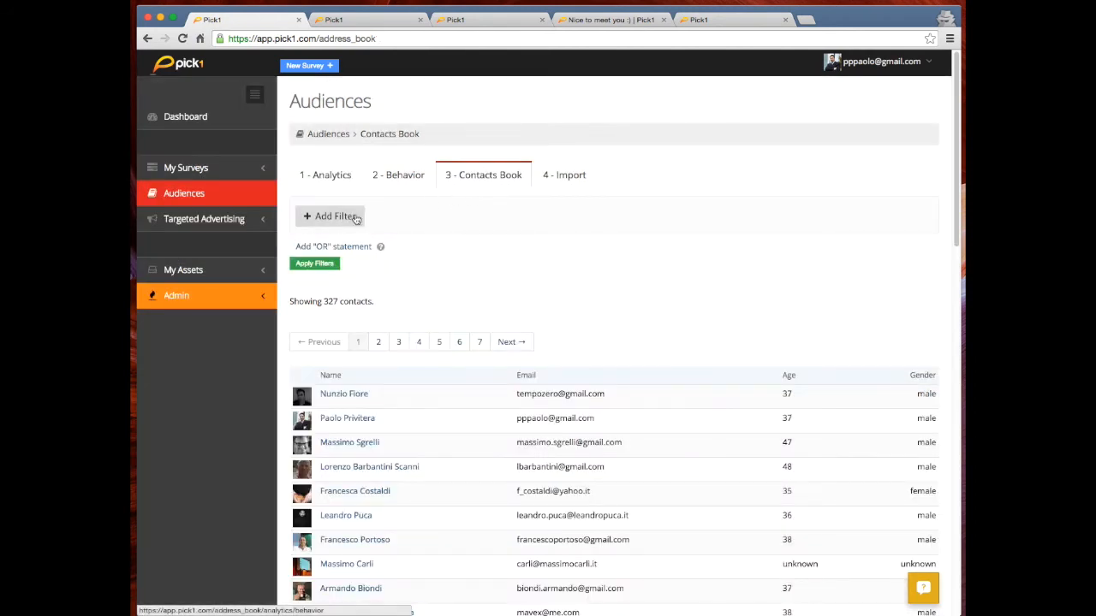
Add an "Imported with" filter to the contacts book and list the imports it can use.
click(350, 218)
click(390, 212)
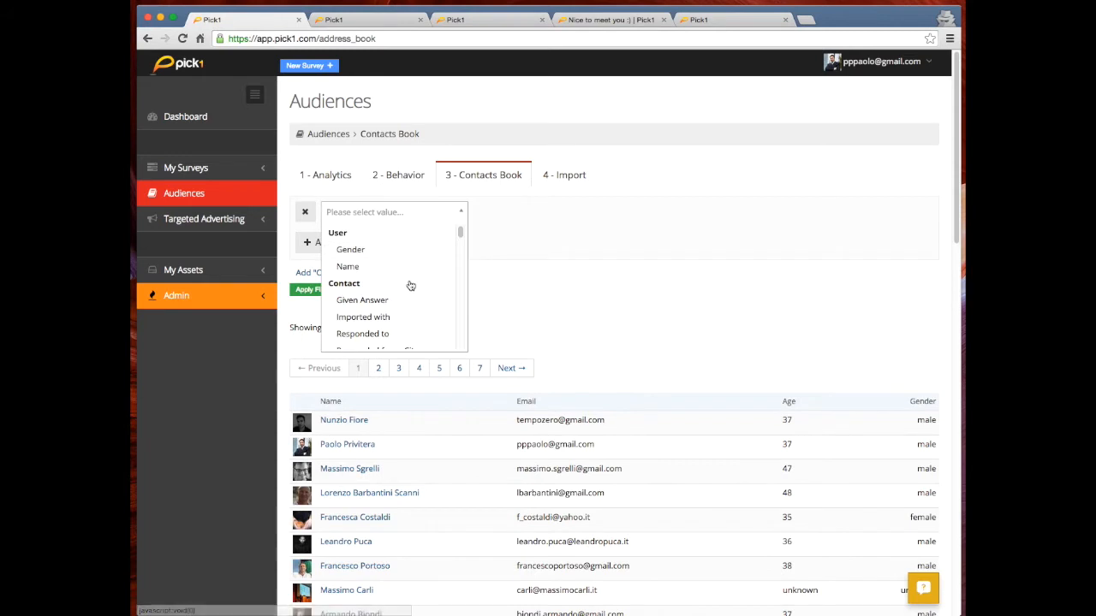
click(388, 314)
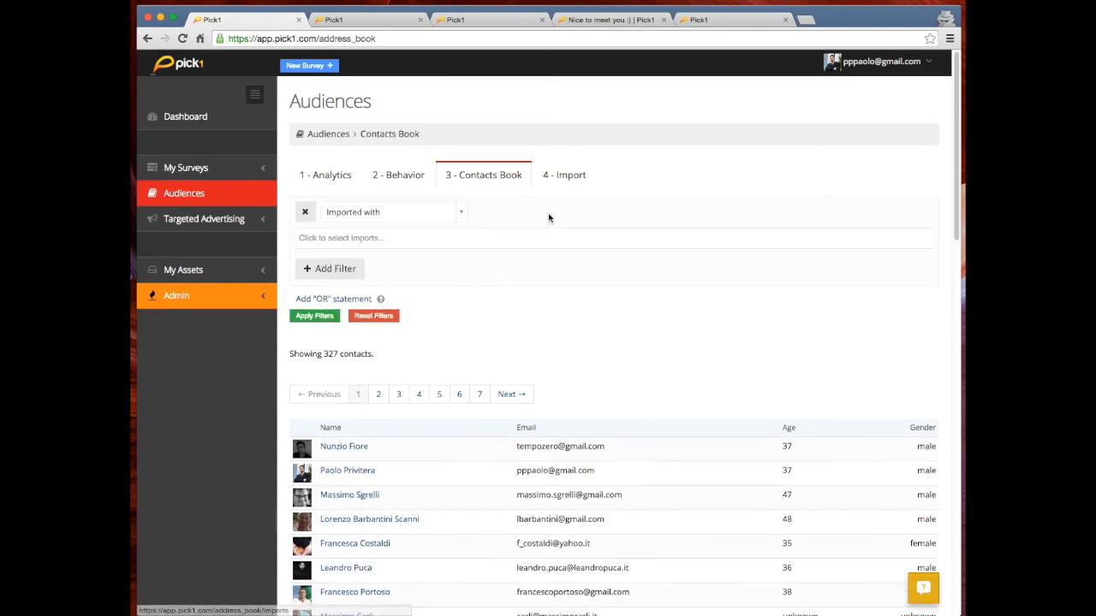
click(489, 235)
scroll(416, 281, down, 1)
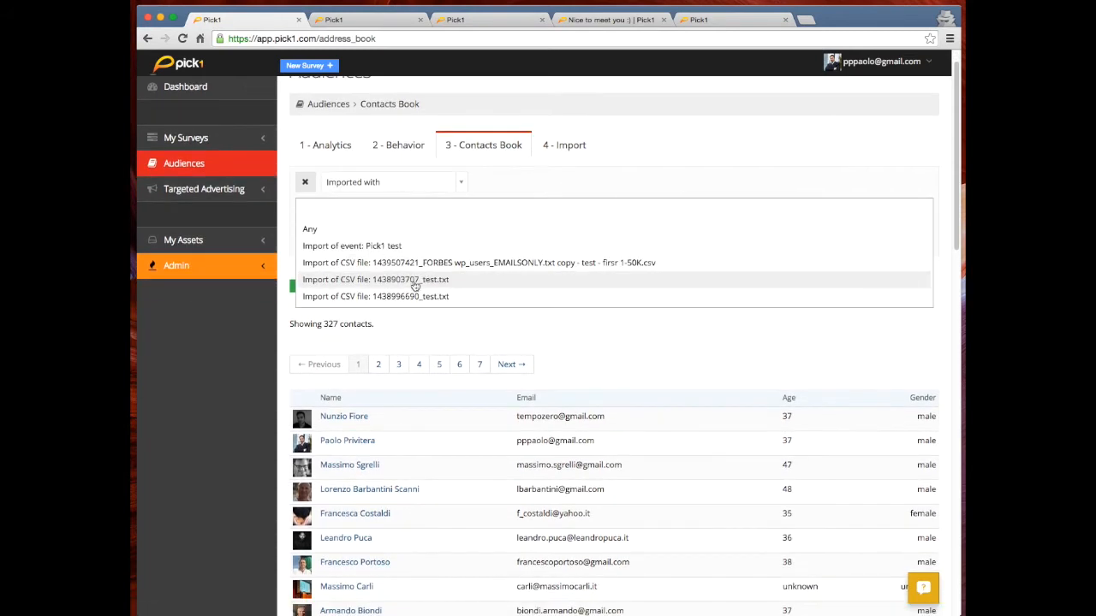
Change the contact filter to "Responded to", check its import choices, and remove the filter.
click(309, 182)
click(339, 184)
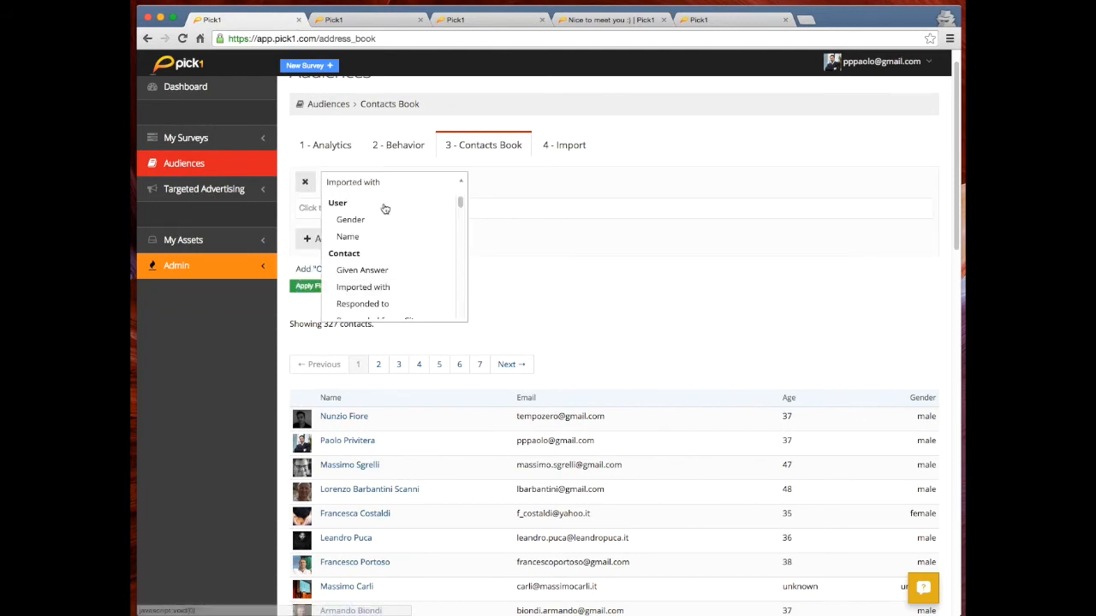
scroll(402, 287, down, 1)
click(409, 291)
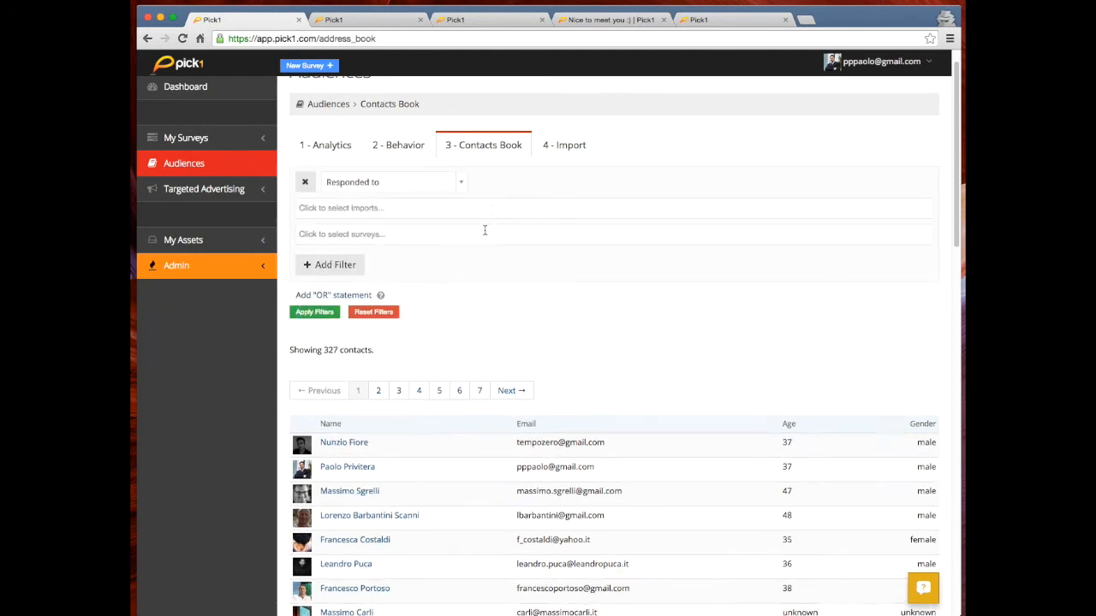
click(493, 210)
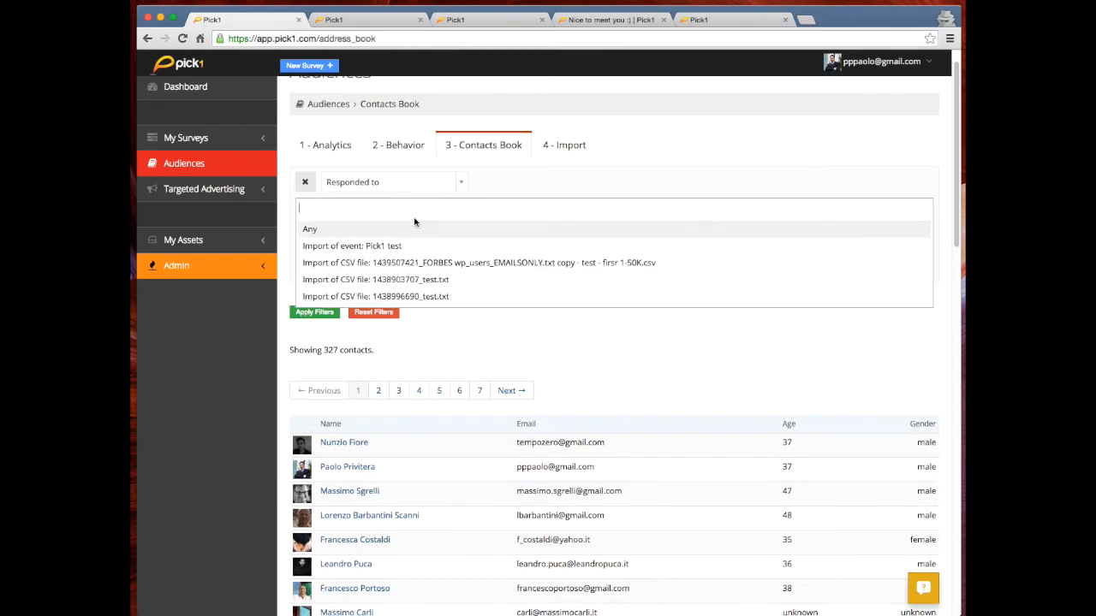
scroll(418, 224, down, 1)
scroll(376, 209, up, 2)
click(307, 213)
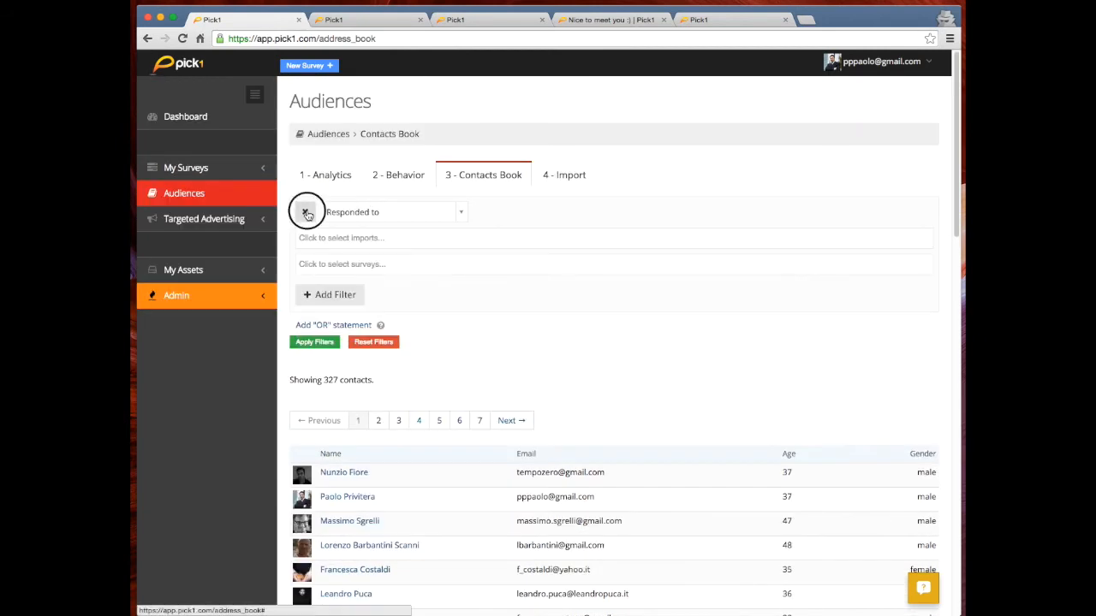
Filter the contacts book to people who responded to the "A or B?" survey and apply the filter.
click(317, 213)
click(386, 212)
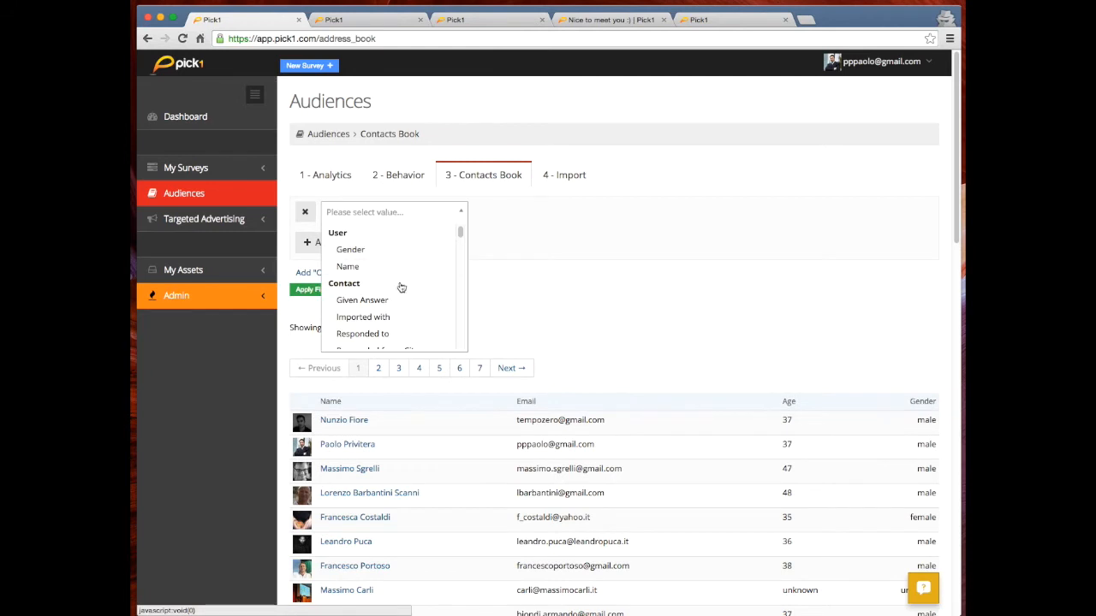
click(389, 334)
click(492, 238)
scroll(358, 293, down, 3)
scroll(375, 298, down, 5)
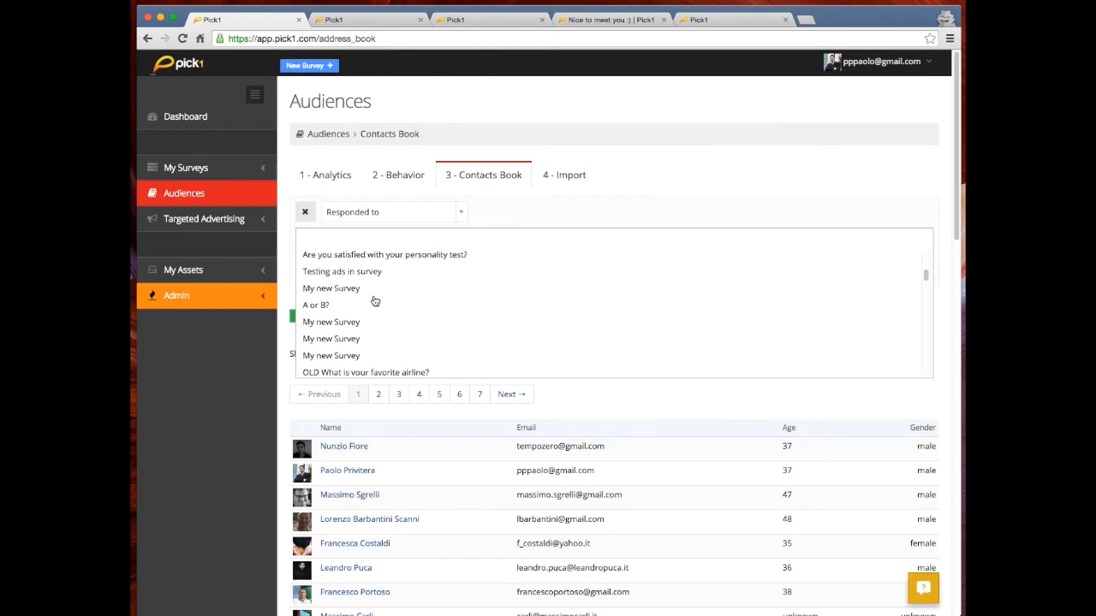
scroll(374, 302, down, 1)
scroll(373, 300, up, 8)
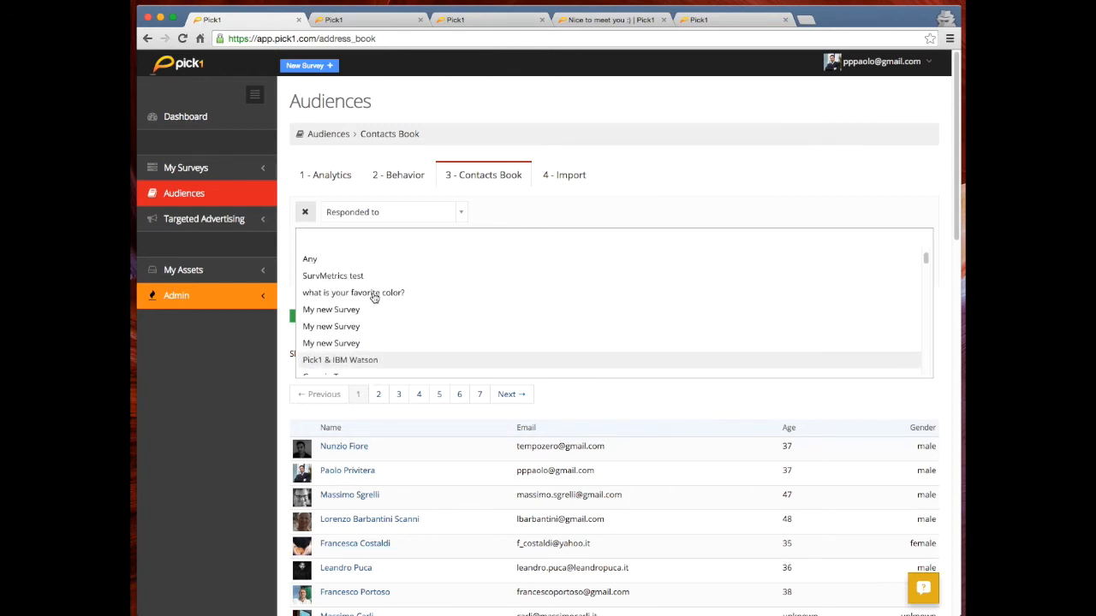
scroll(374, 297, down, 3)
scroll(373, 298, down, 5)
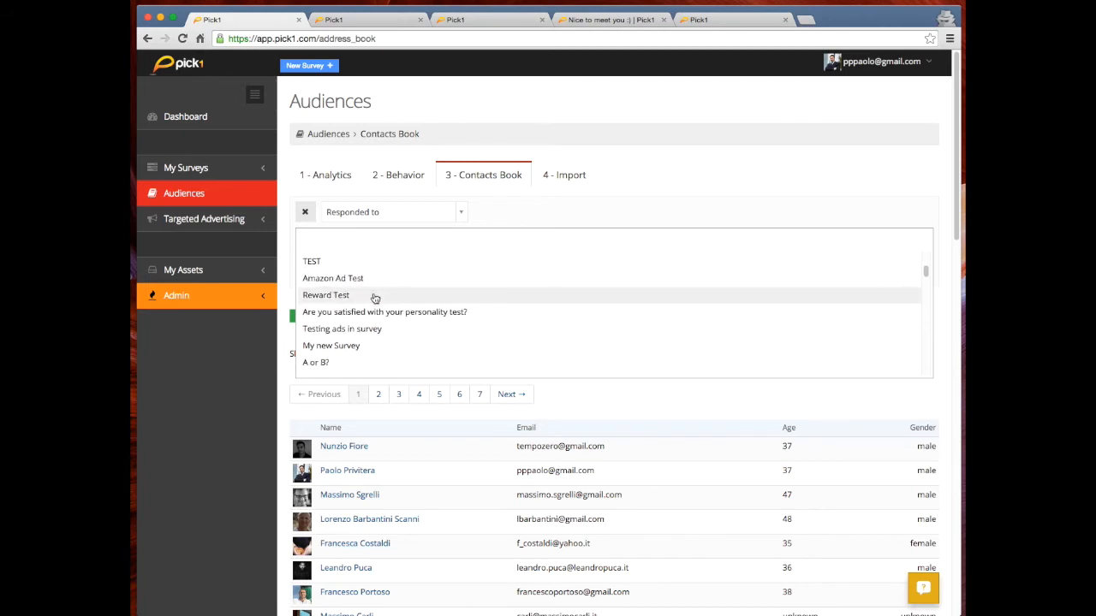
click(372, 300)
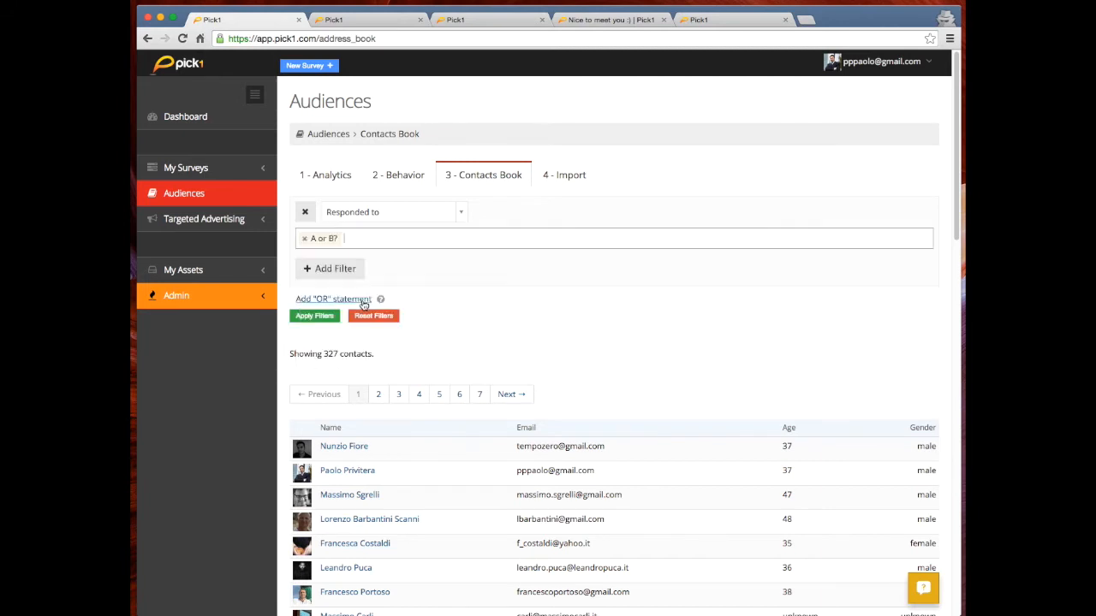
click(317, 316)
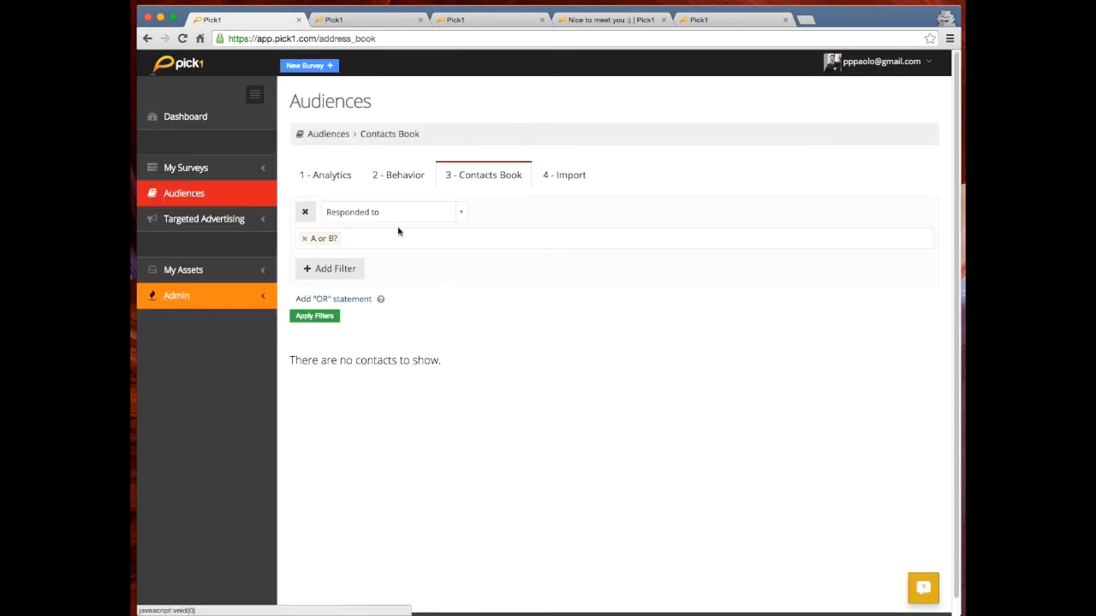
Clear the "A or B?" survey and remove all filter rows from the contacts book.
click(334, 243)
click(306, 239)
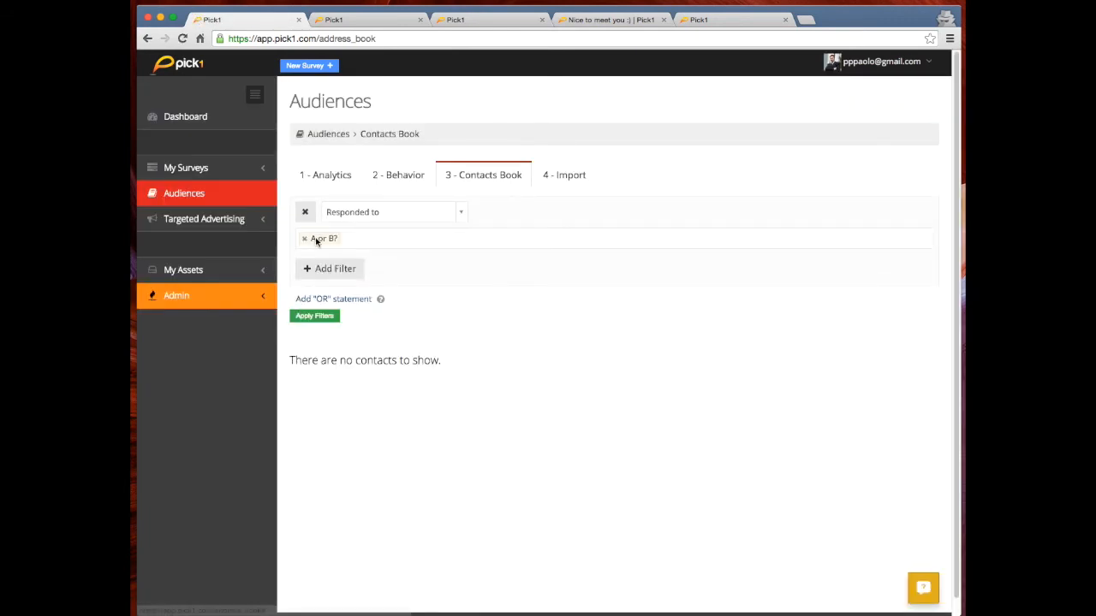
click(306, 239)
click(338, 270)
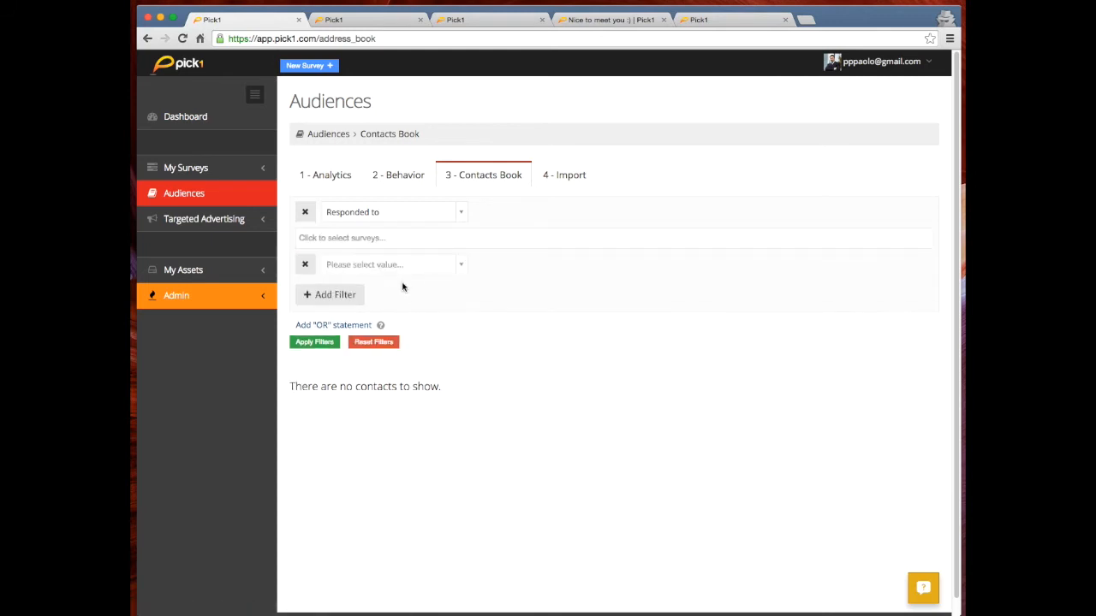
click(399, 265)
click(305, 263)
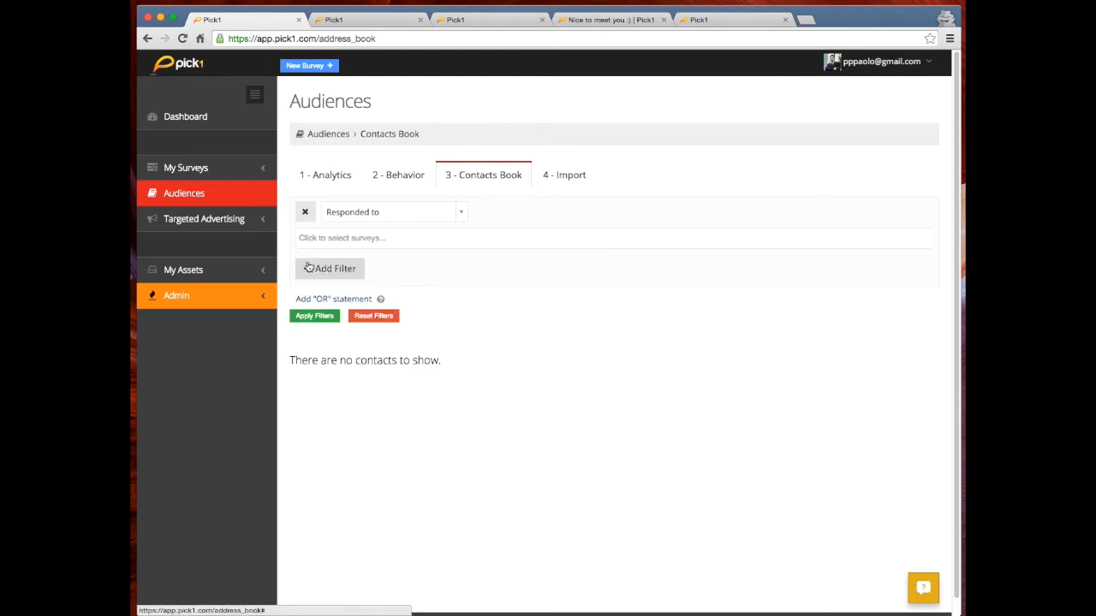
click(305, 212)
Filter the contacts book to people who responded to the "what is your favorite color?" survey and apply the filter.
click(308, 216)
click(398, 216)
scroll(424, 282, down, 5)
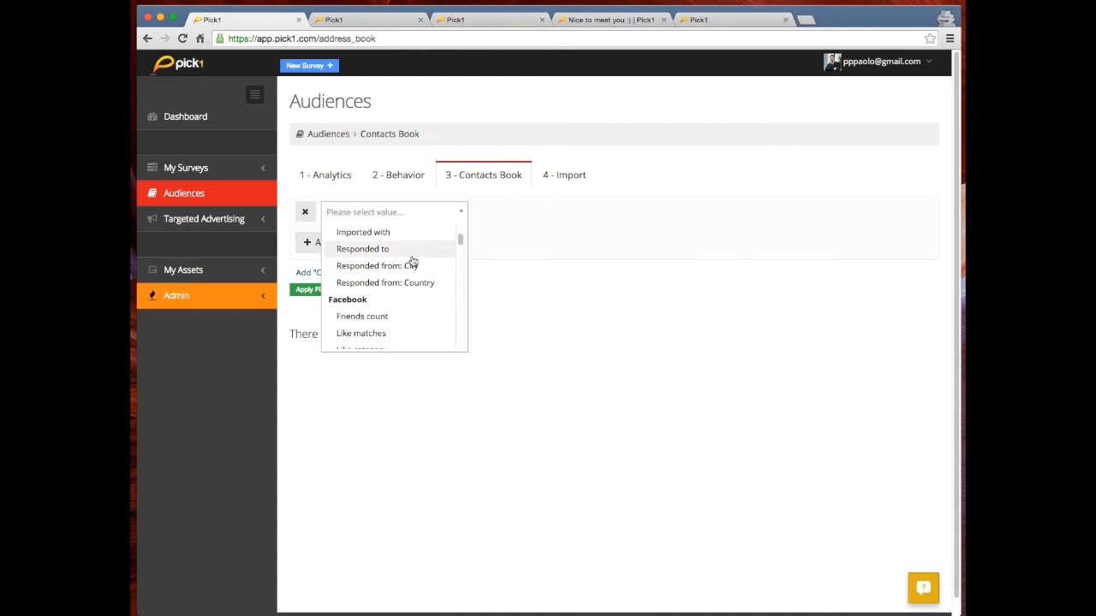
click(382, 250)
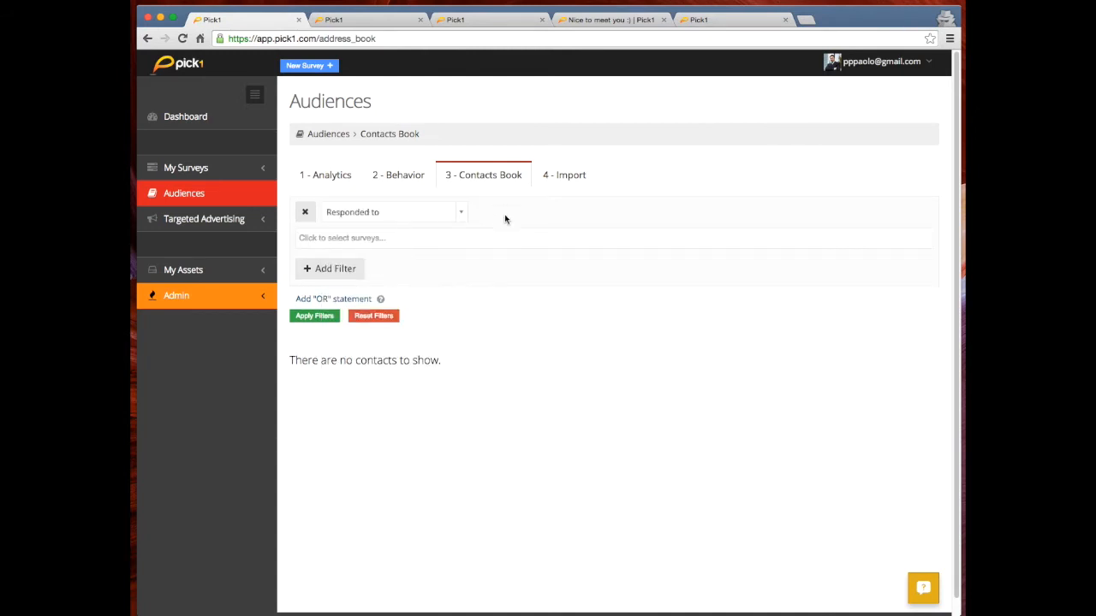
click(470, 239)
scroll(442, 284, down, 1)
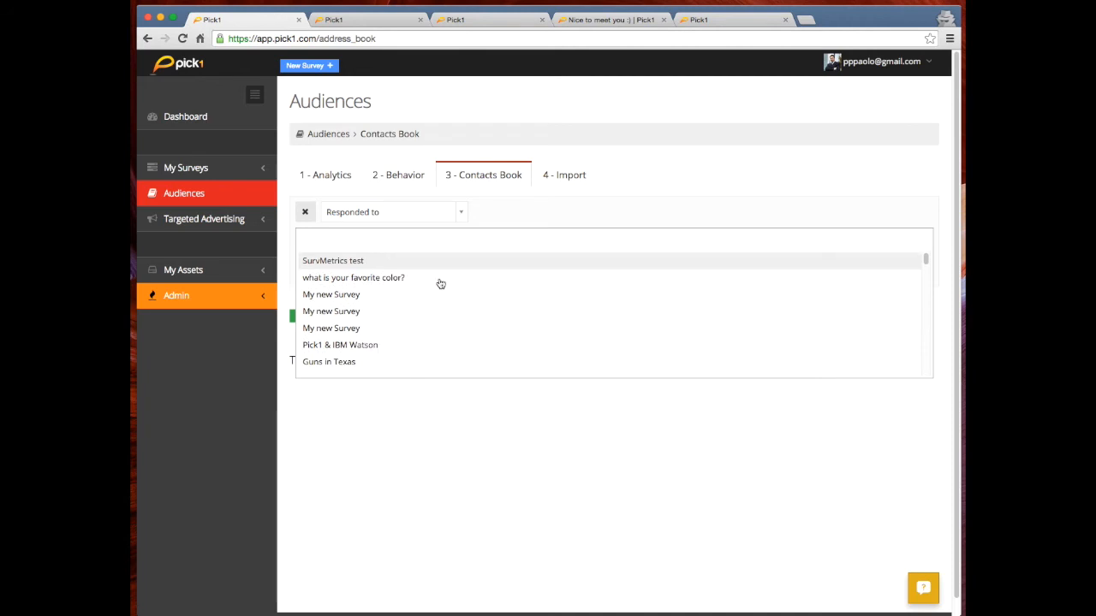
click(401, 283)
click(314, 316)
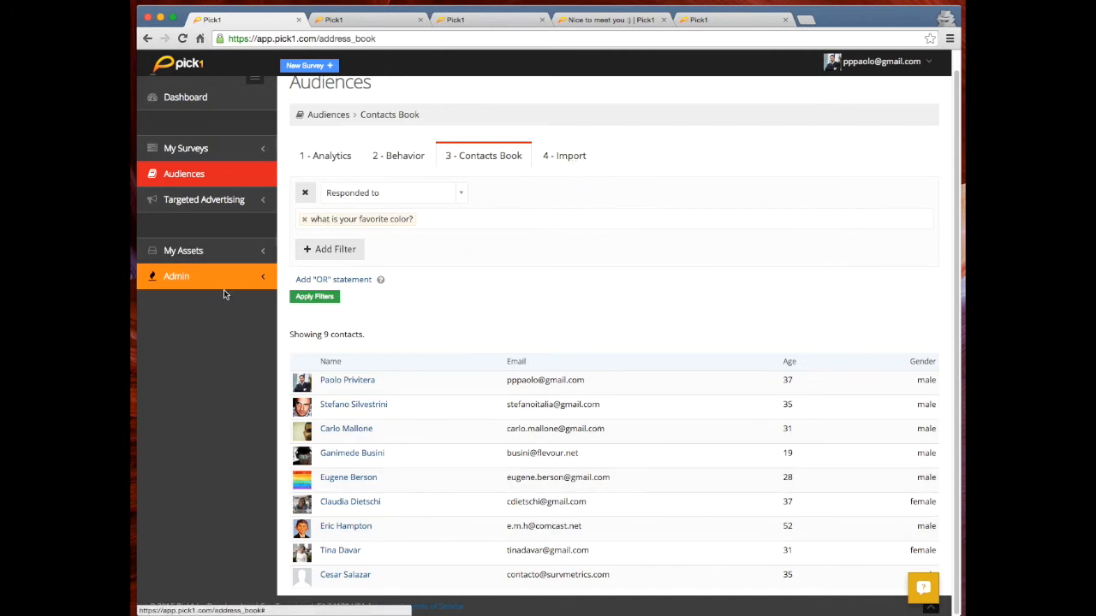
Look through the organization's assets: the Media Gallery, Survey Themes, Resources and Data Exports pages.
click(882, 62)
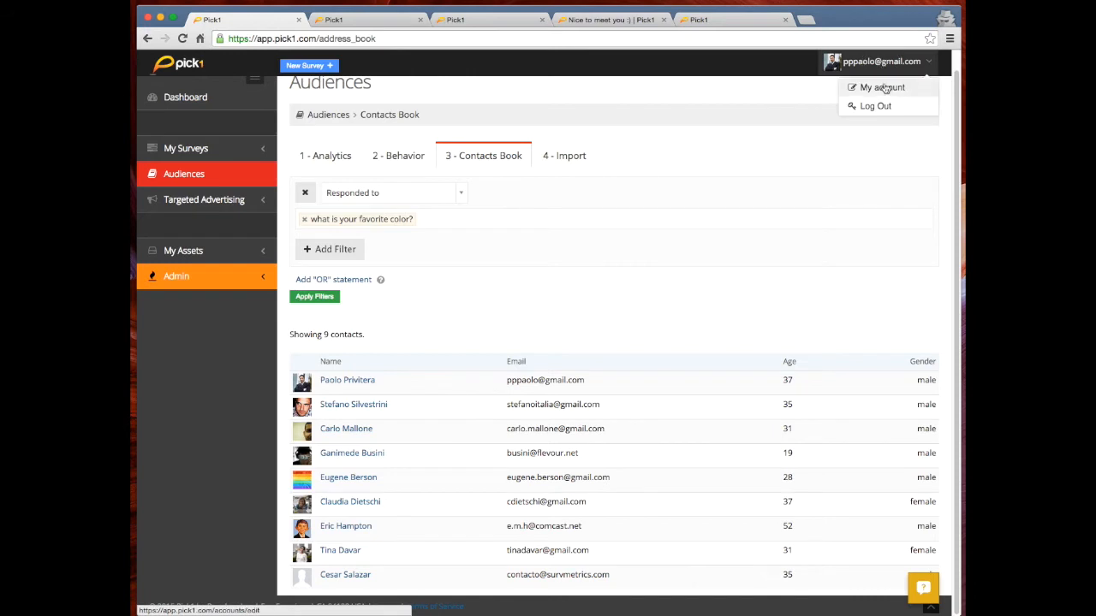
click(233, 252)
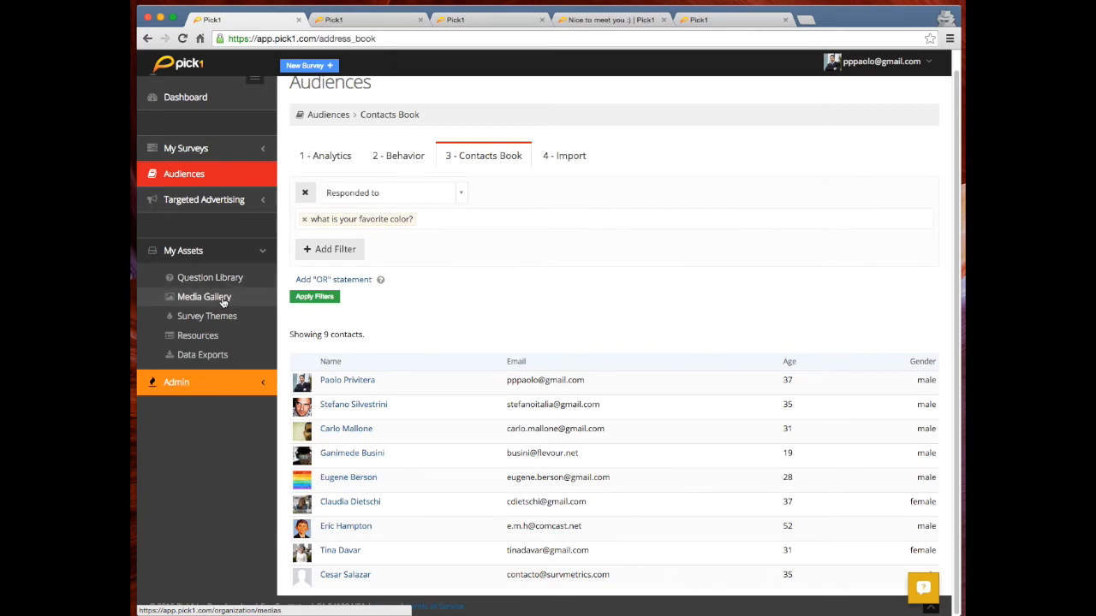
click(213, 297)
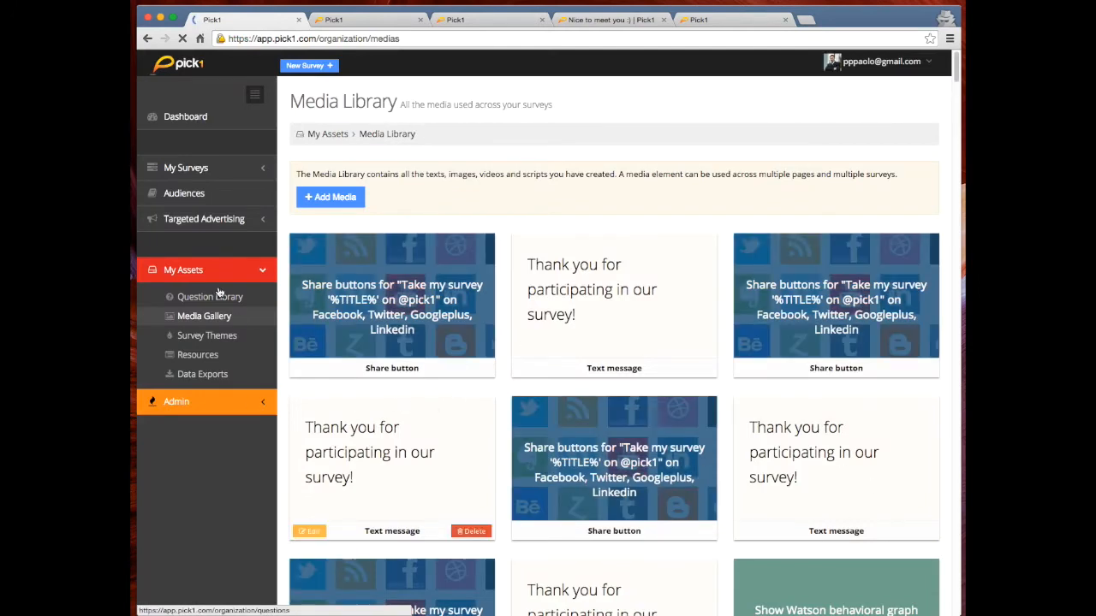
click(208, 340)
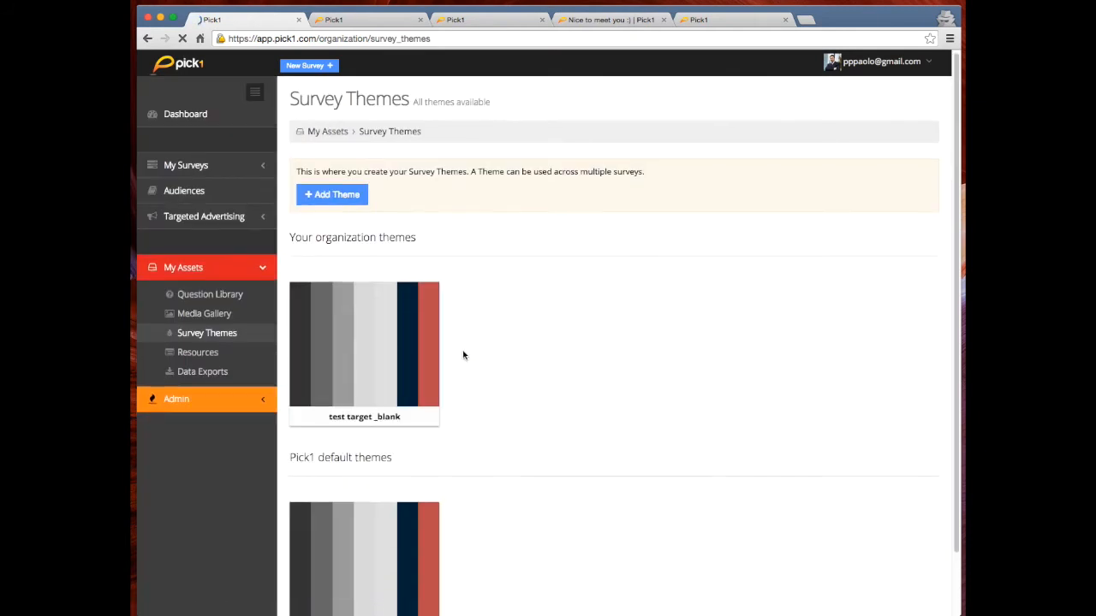
scroll(428, 347, down, 2)
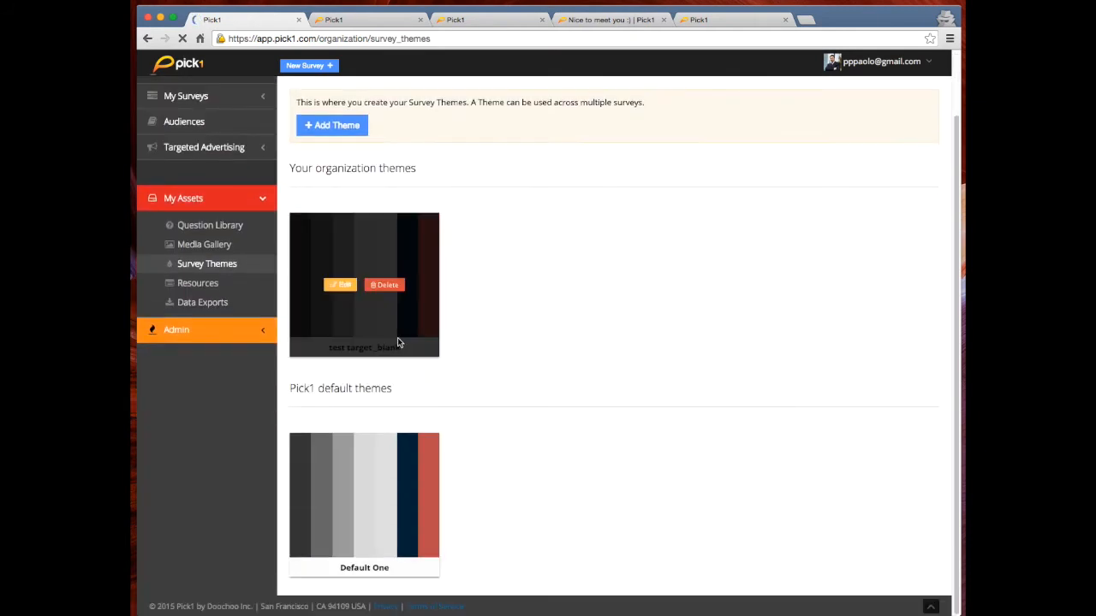
click(235, 283)
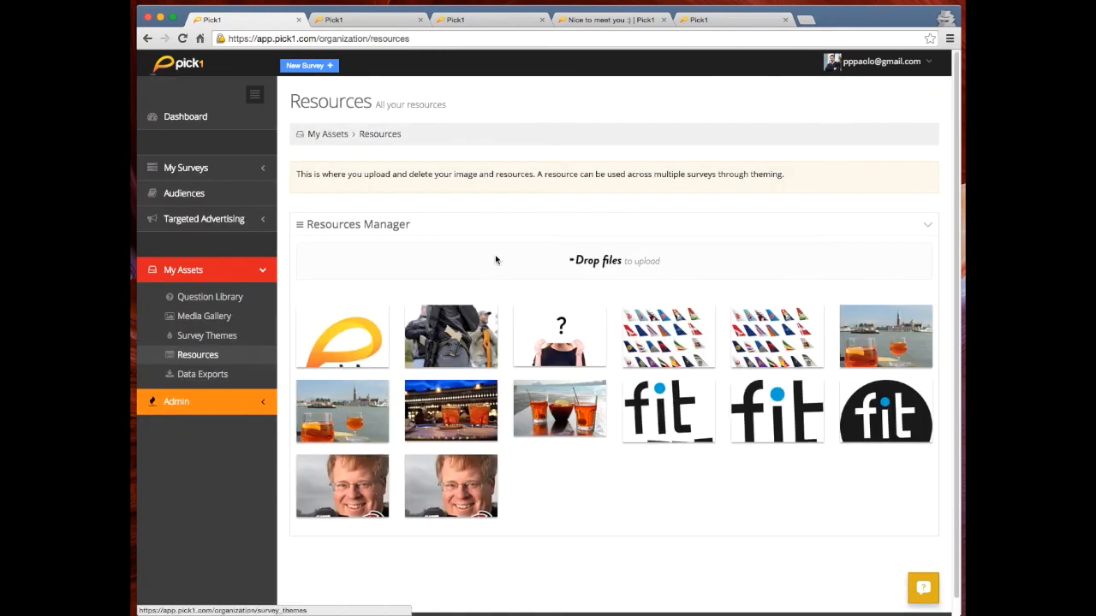
click(212, 377)
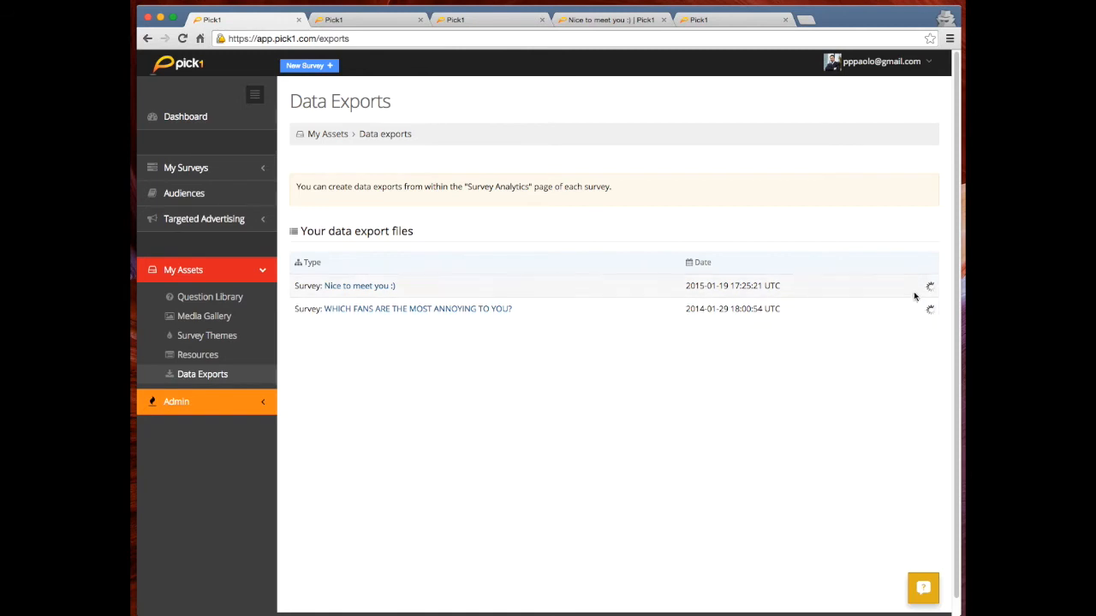
Open the "female only" ad campaign and check its target audience options, keeping "female only" selected.
click(242, 220)
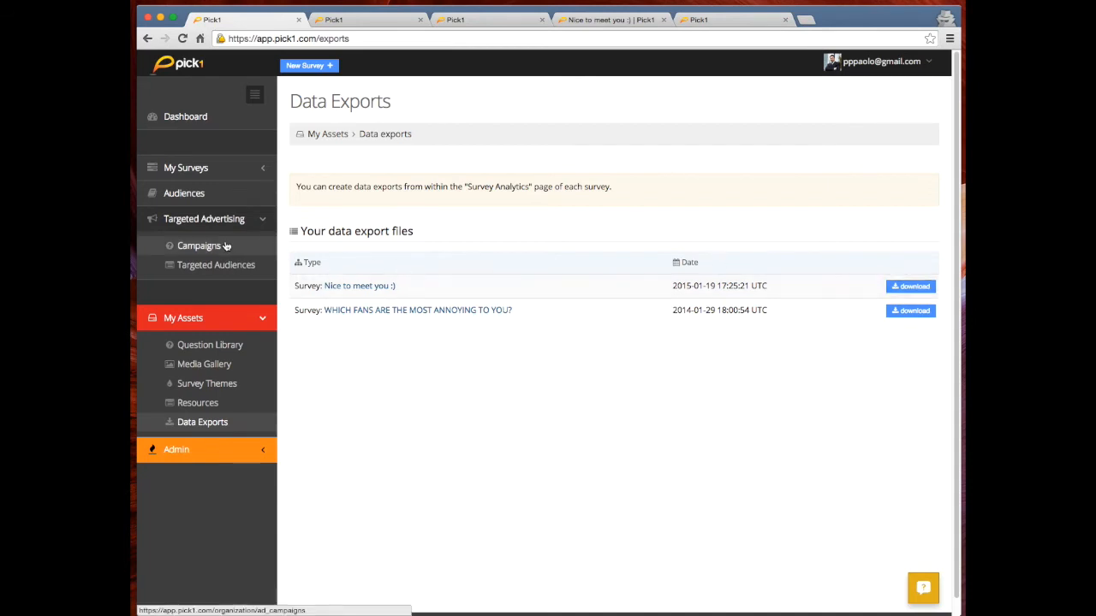
click(222, 248)
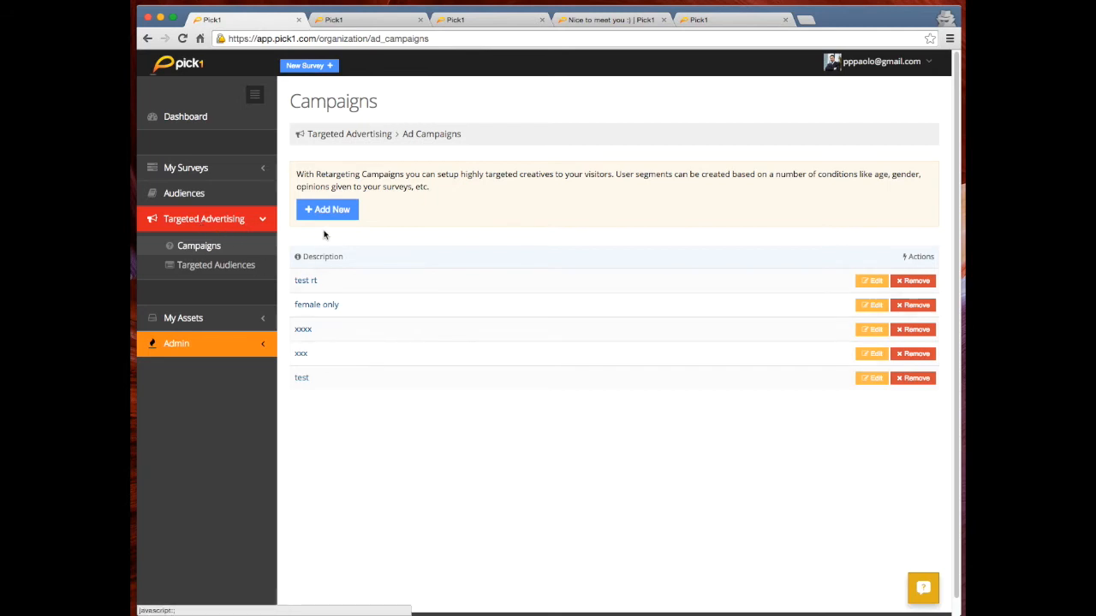
click(318, 306)
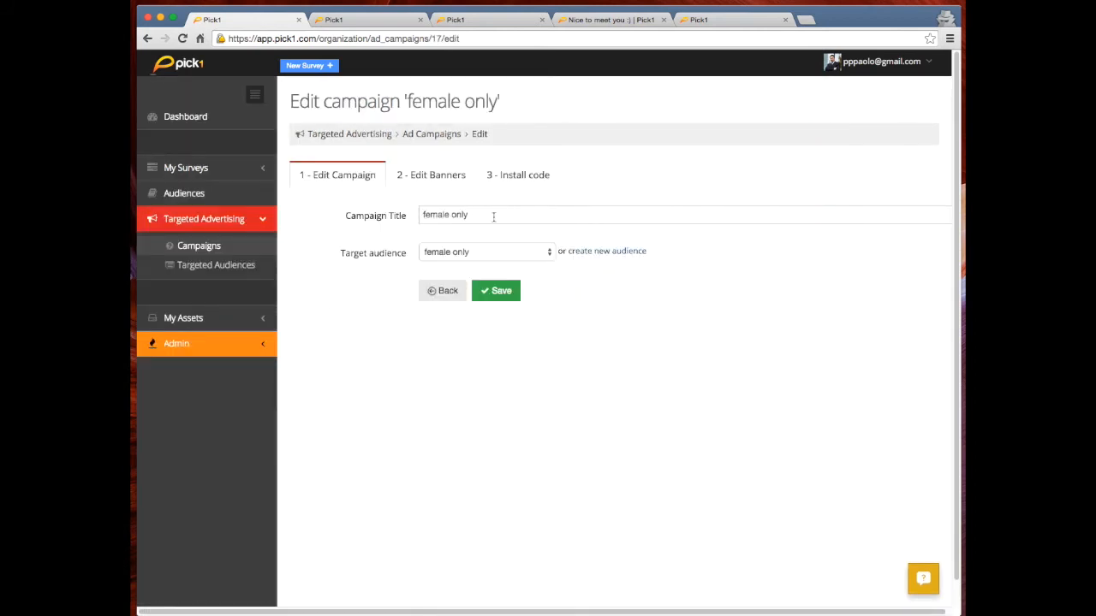
click(521, 257)
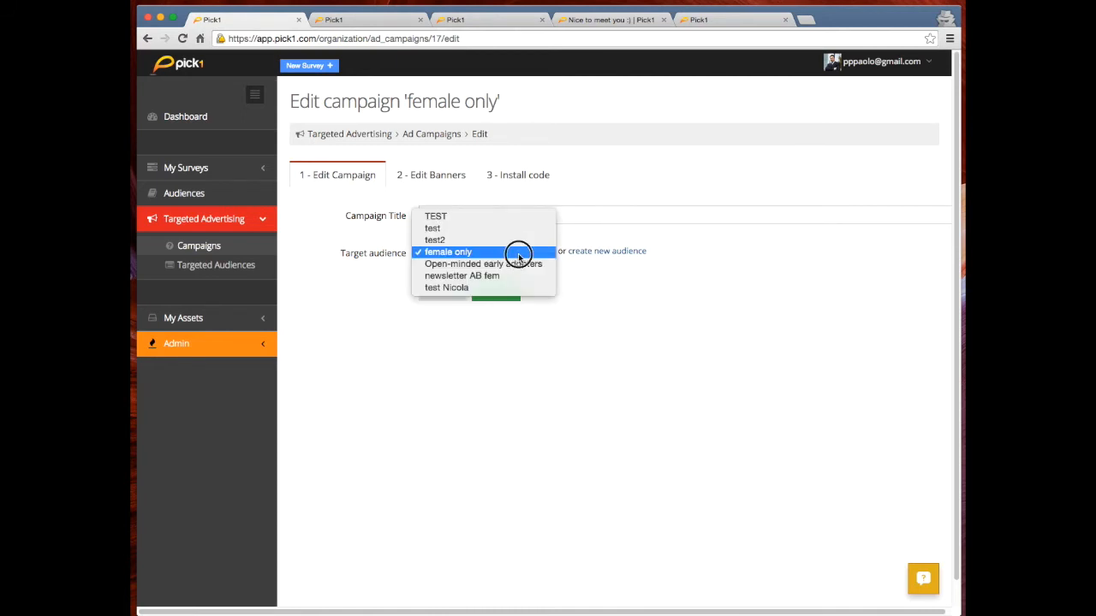
click(518, 255)
Review the "female only" campaign's banners and highlight its install code, then return to the campaign settings.
click(446, 176)
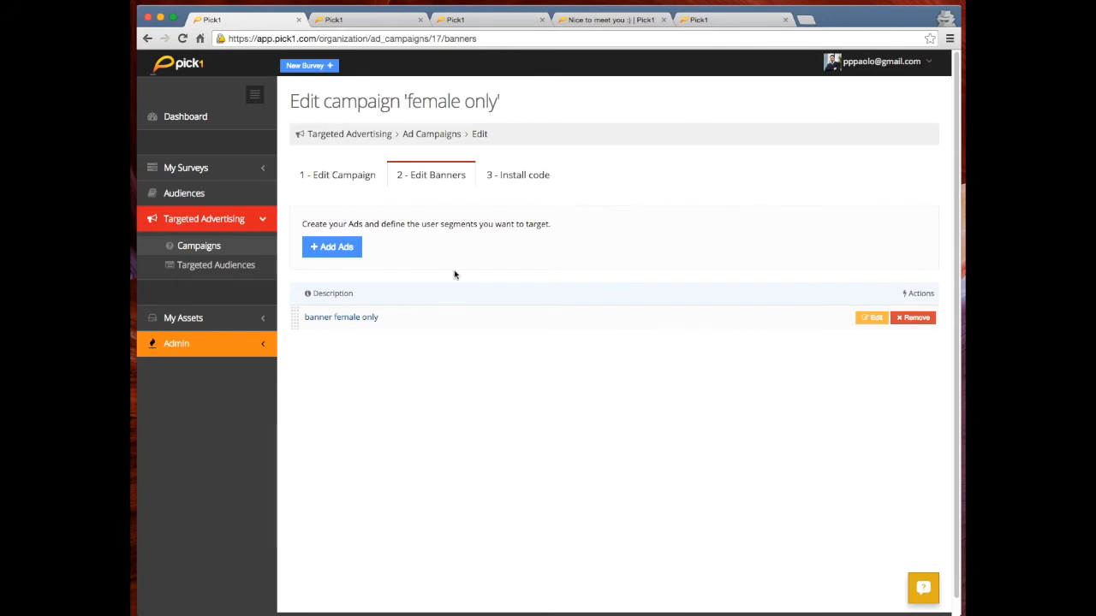
click(542, 177)
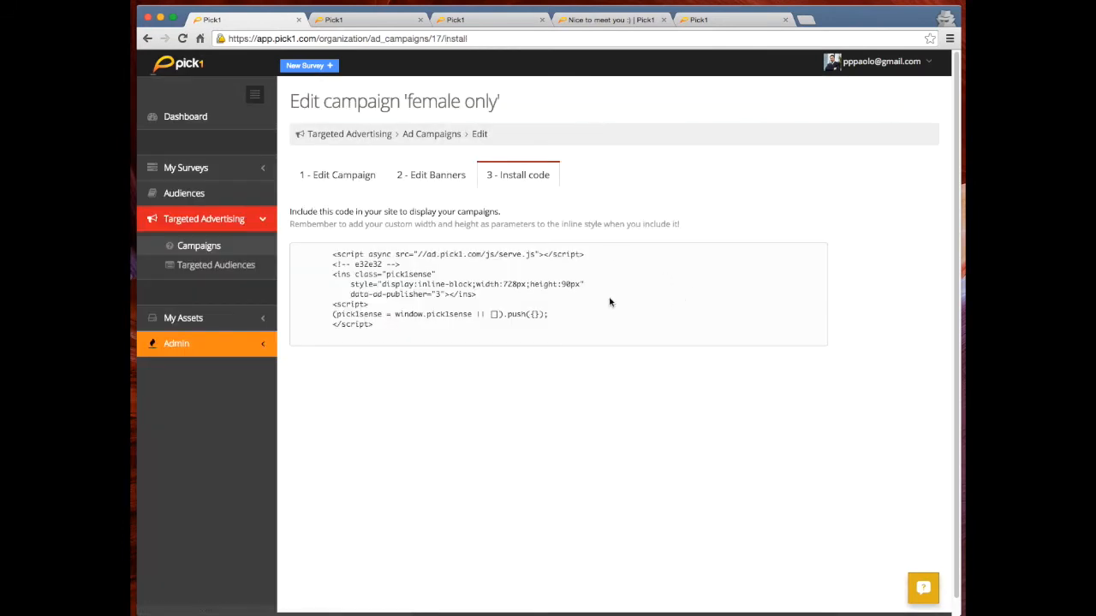
drag(416, 334, 321, 248)
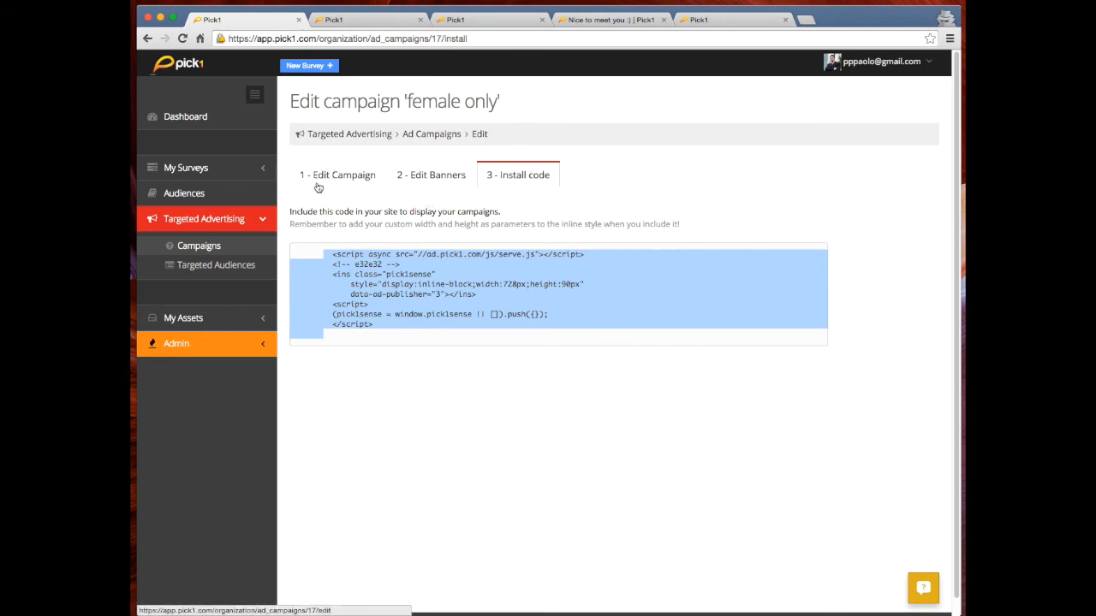
click(362, 183)
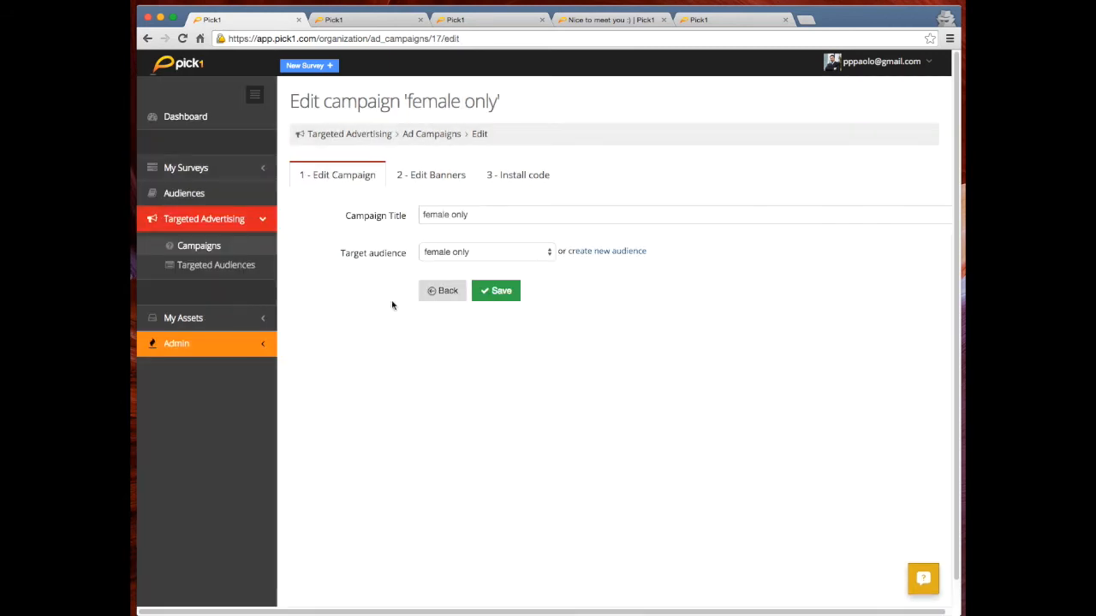
Reopen the "female only" campaign from the campaigns list, and open the "female only" audience from the targeted audiences.
click(219, 249)
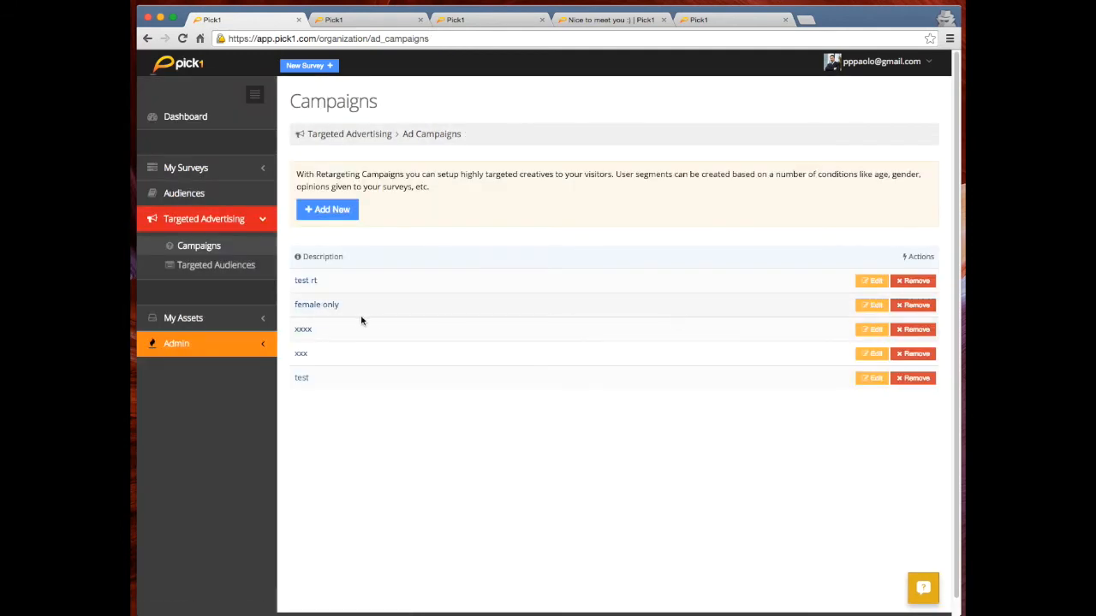
click(330, 307)
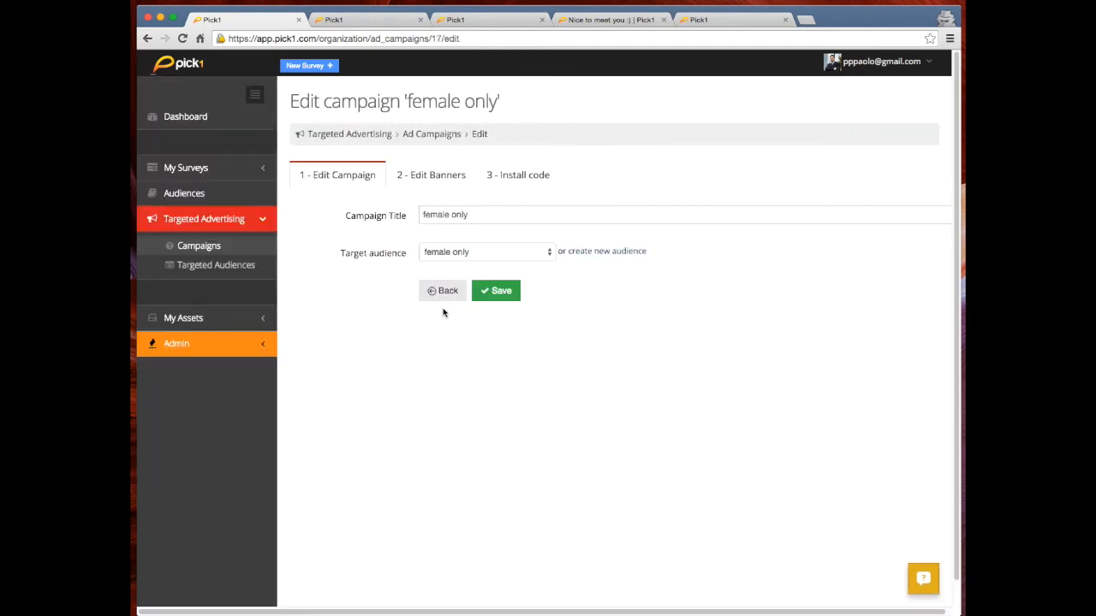
click(217, 252)
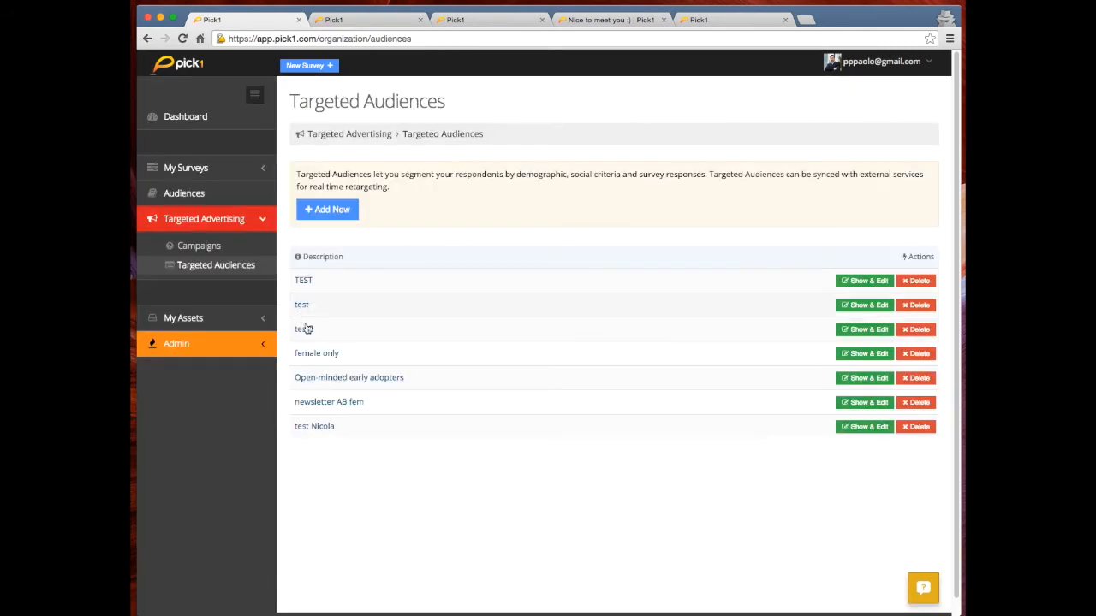
click(324, 355)
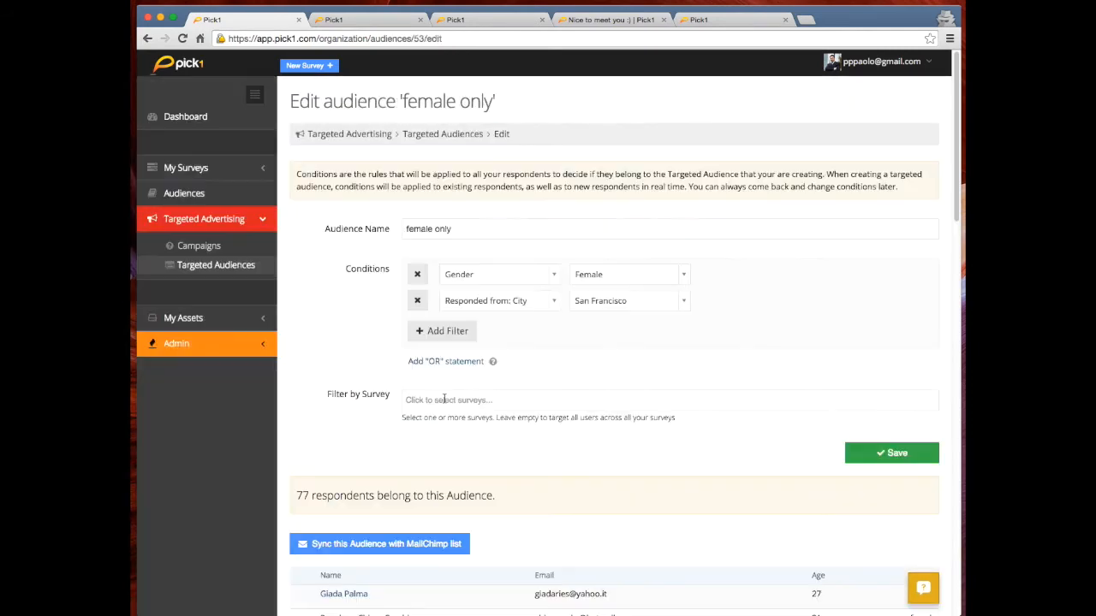
Review the "female only" audience's respondent list and its option to sync with a MailChimp list.
scroll(409, 384, down, 5)
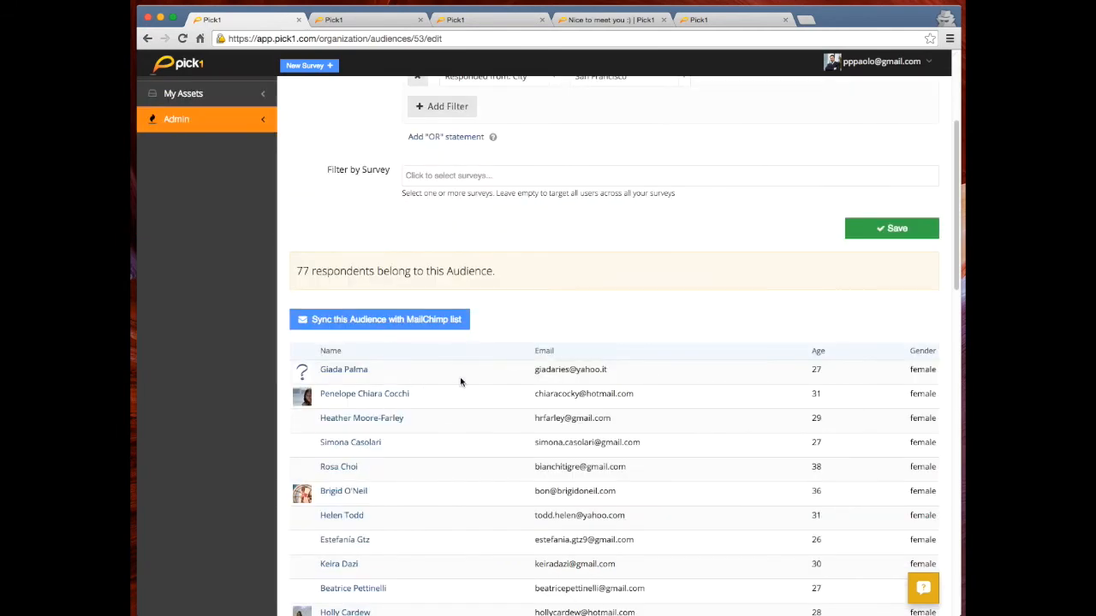
scroll(477, 379, down, 15)
scroll(508, 408, up, 15)
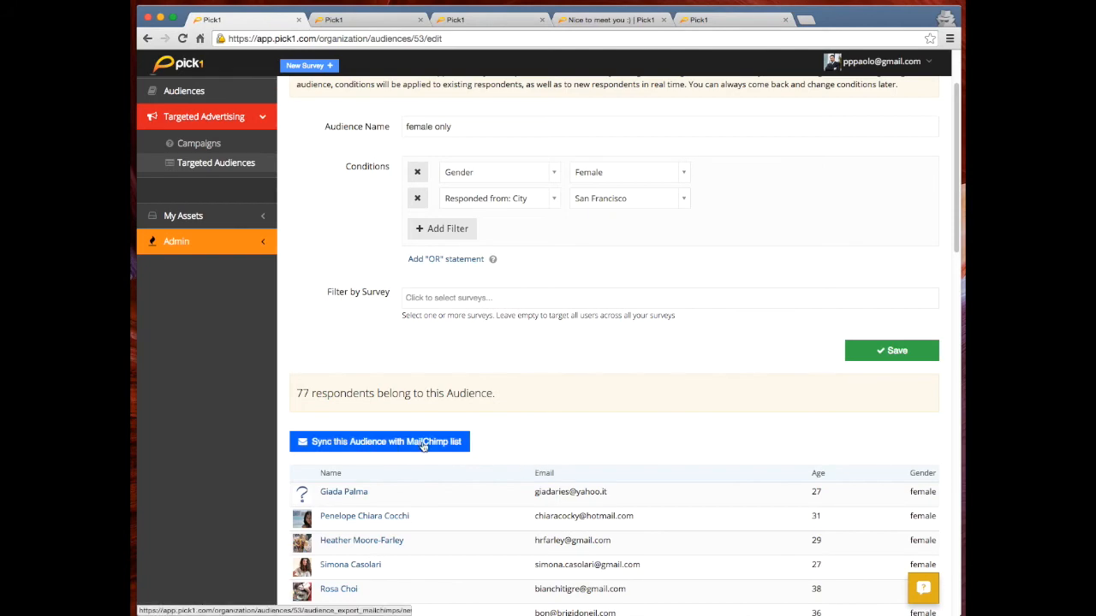
scroll(539, 414, down, 5)
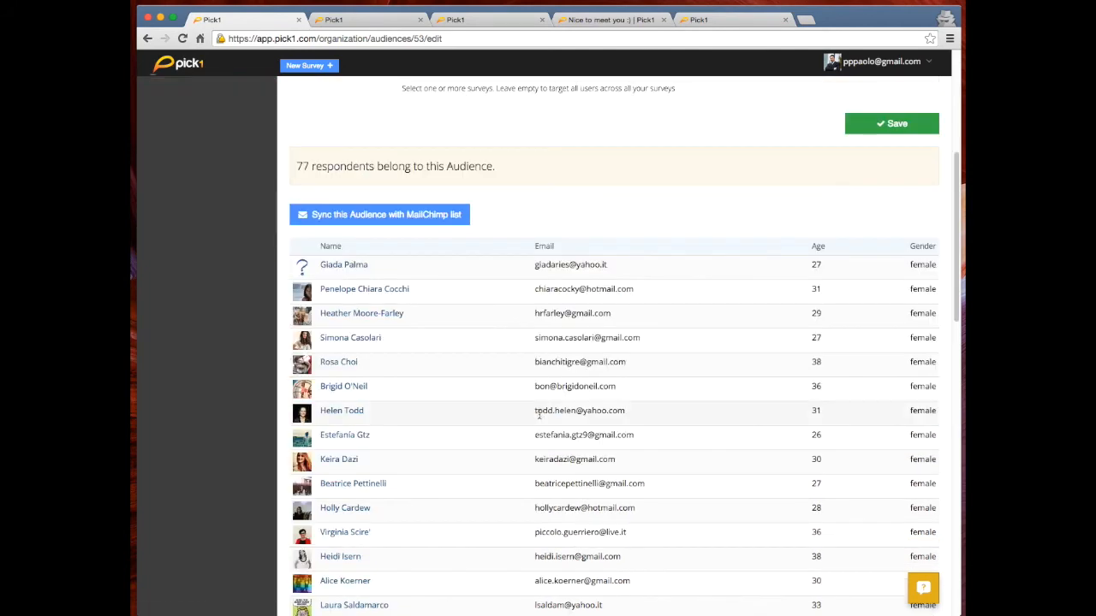
scroll(538, 415, up, 7)
Open the account settings and highlight the API keys and access token.
click(886, 64)
click(887, 89)
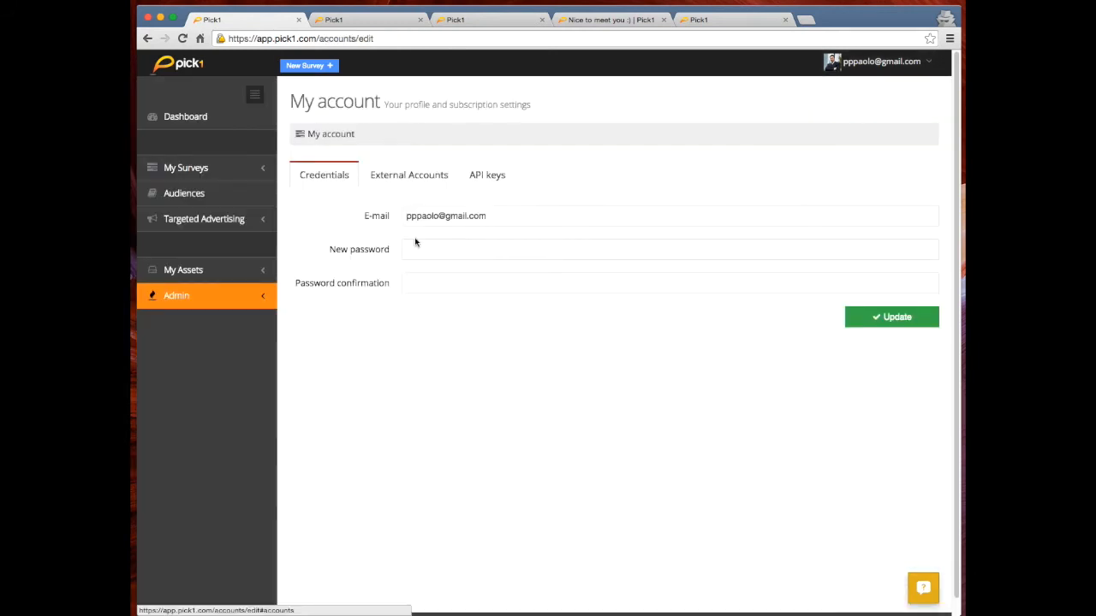
click(501, 176)
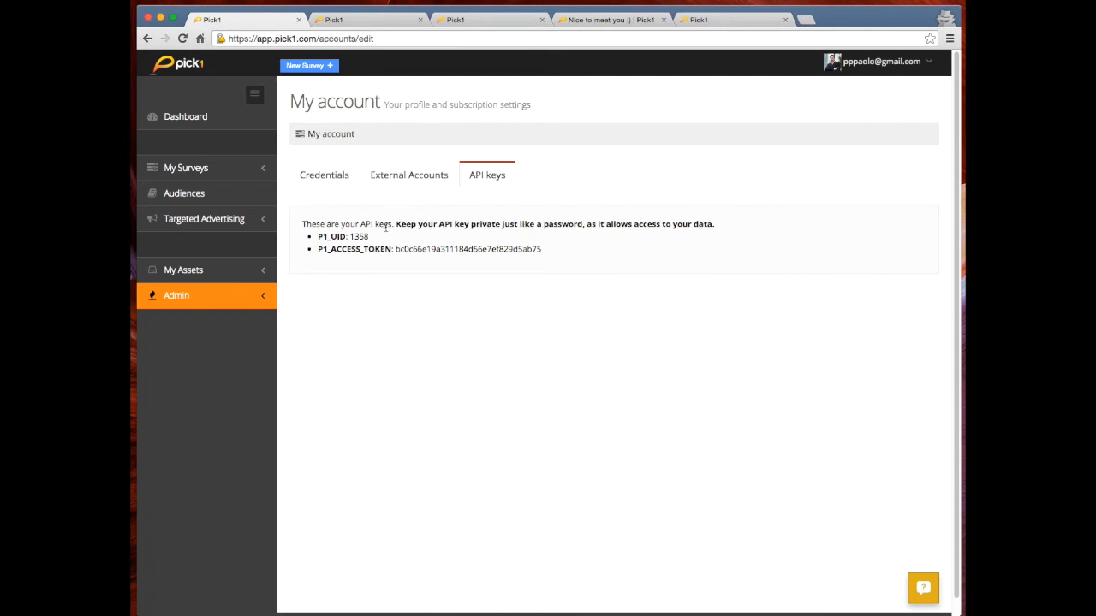
drag(393, 224, 536, 254)
click(539, 250)
Return to the dashboard and switch to the TIM organization as an administrator.
click(204, 122)
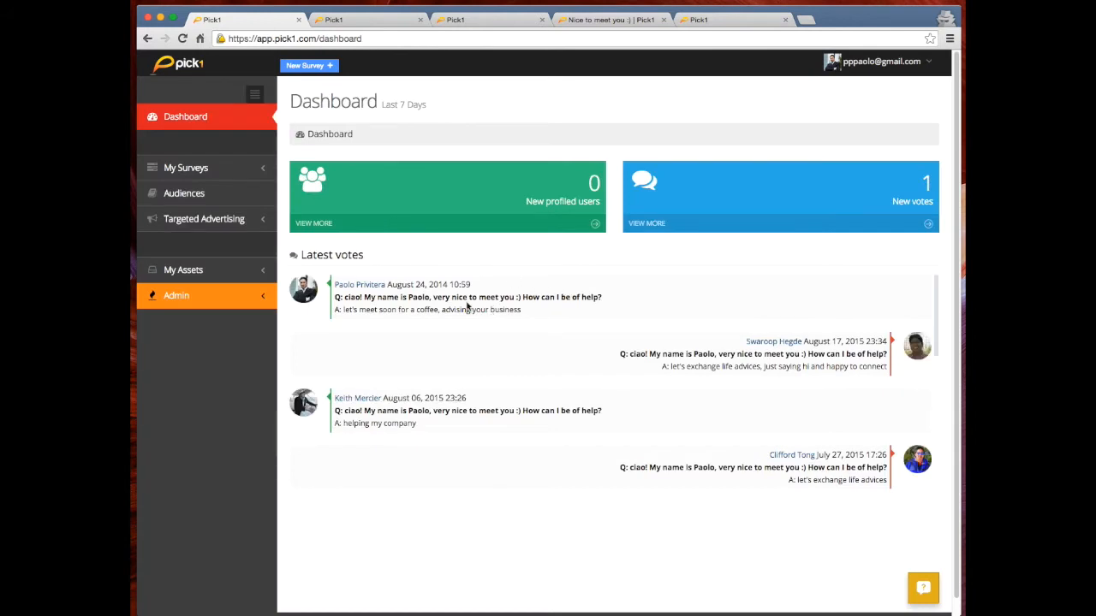
click(219, 299)
click(190, 344)
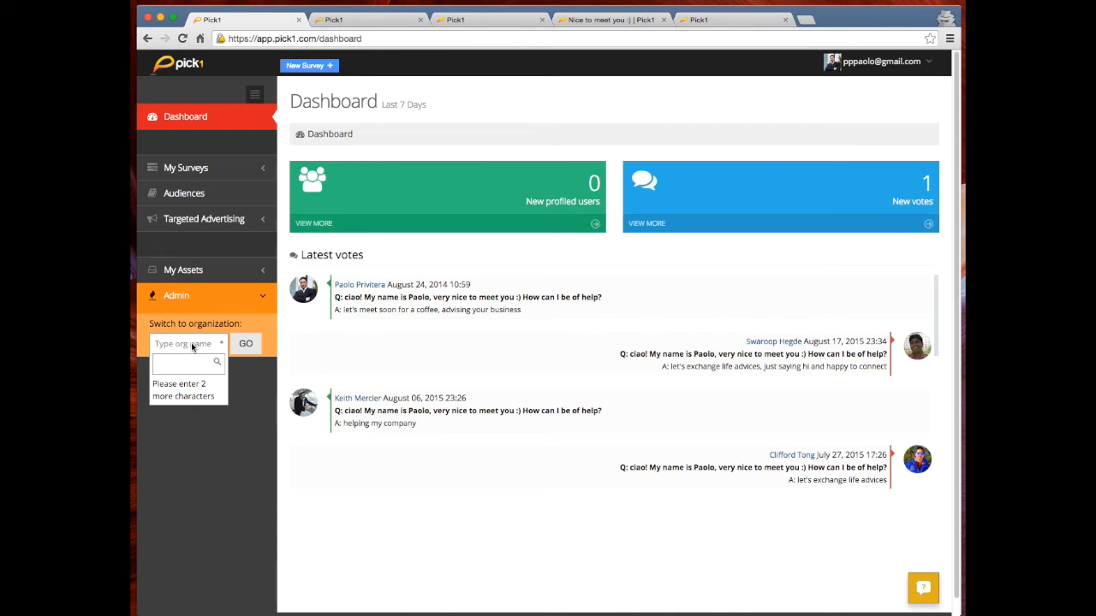
text(TIM)
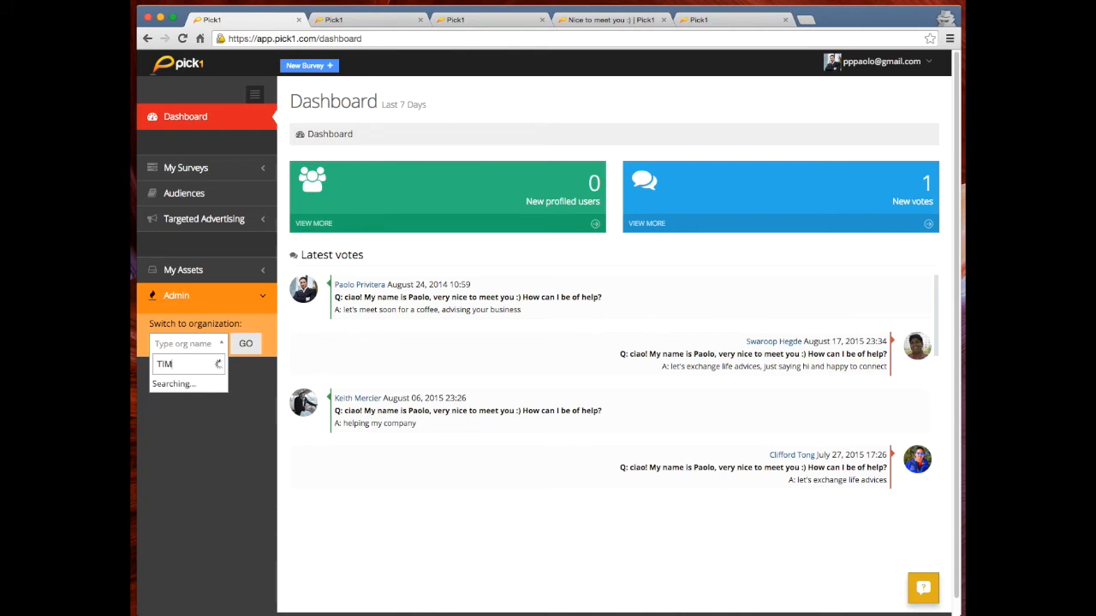
click(187, 438)
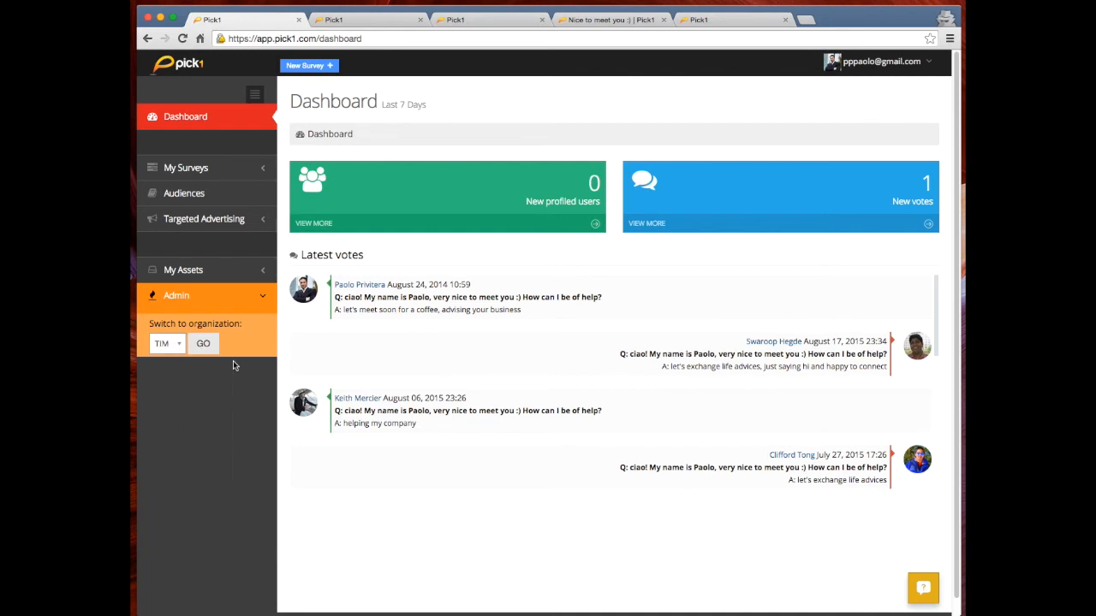
click(203, 343)
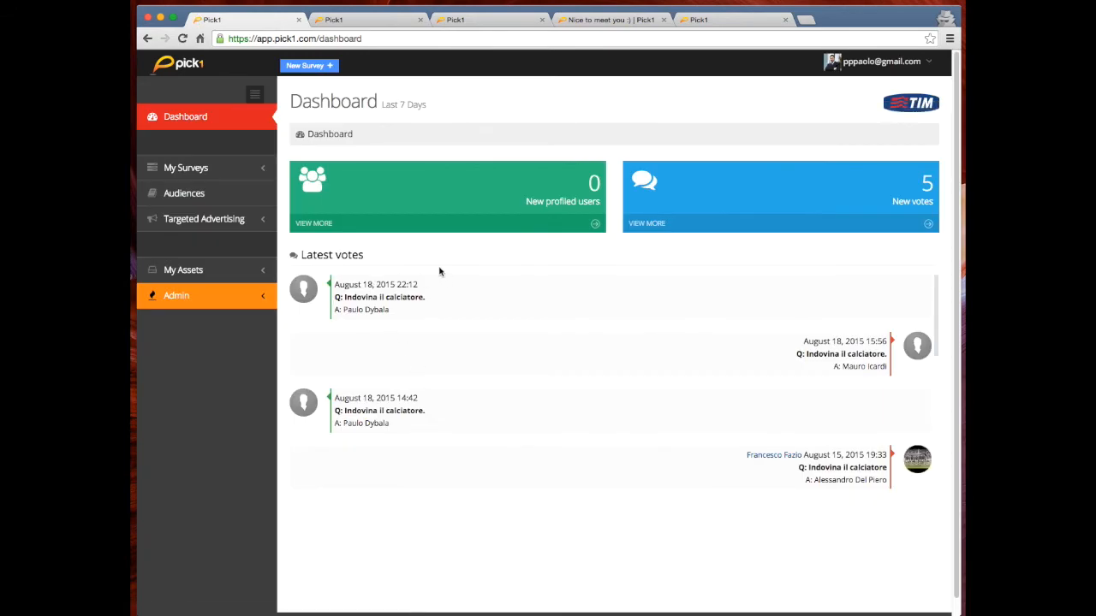
Open the contacts book of TIM's audiences and look through the contact list.
click(202, 193)
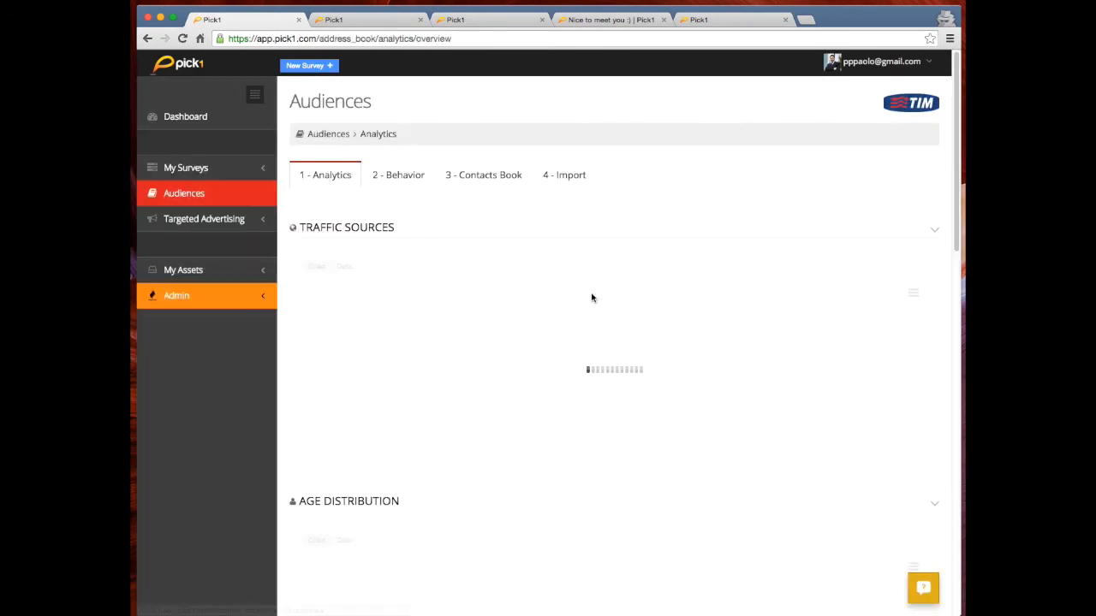
click(490, 181)
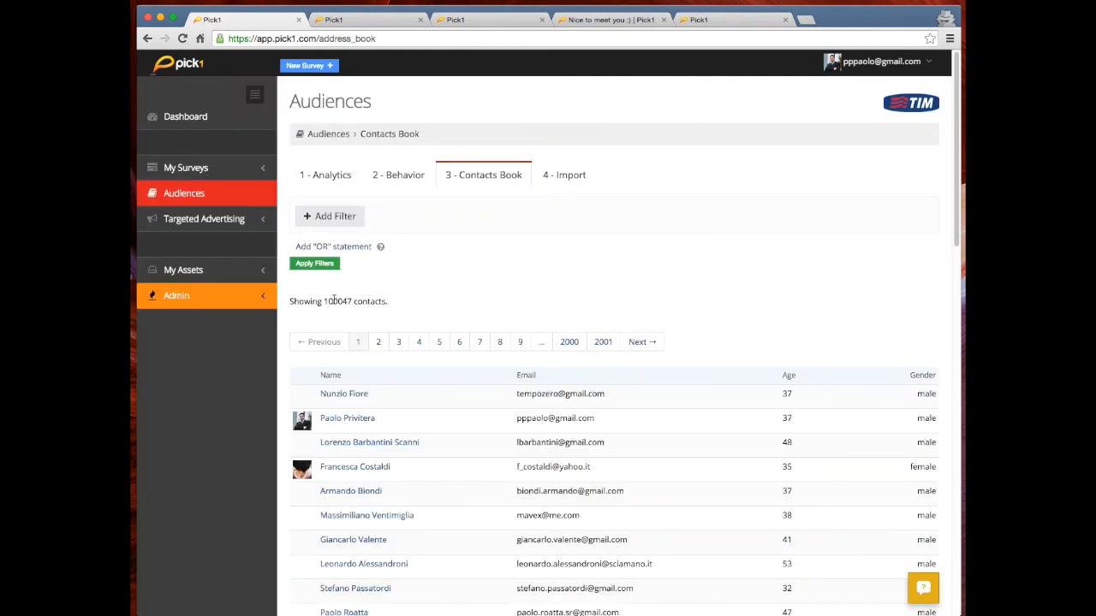
scroll(706, 262, down, 1)
scroll(707, 262, down, 15)
scroll(492, 319, up, 20)
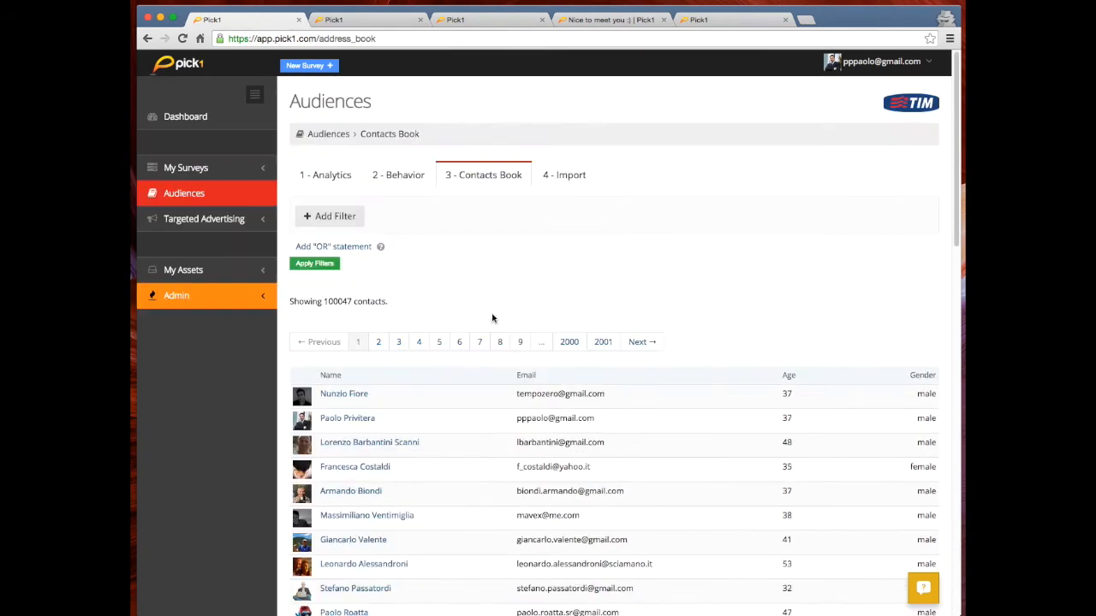
Add a contacts filter with Gender set to Female.
click(340, 218)
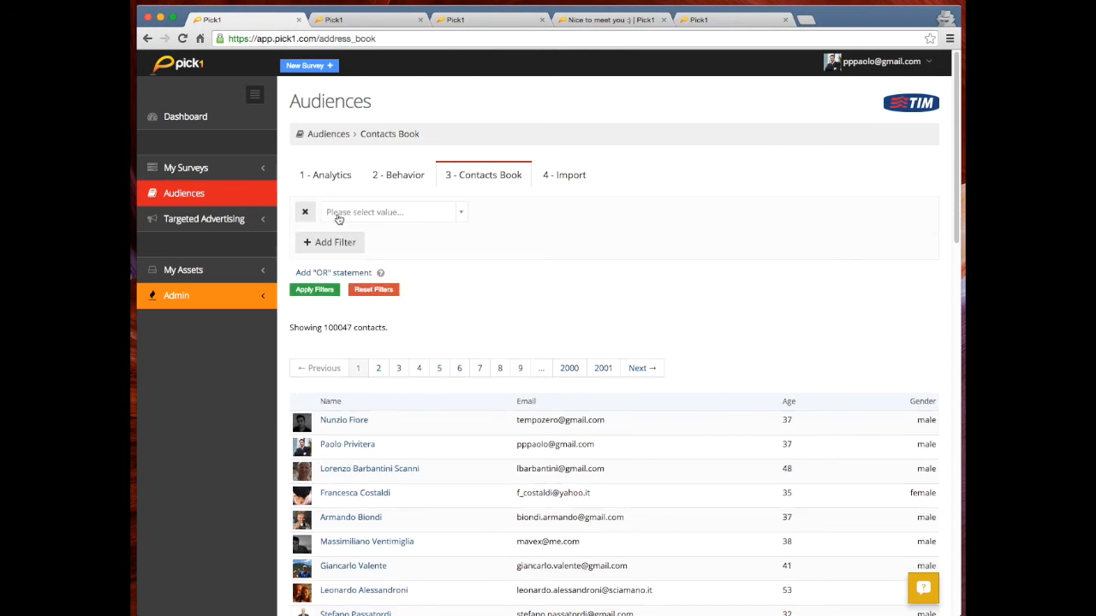
click(371, 215)
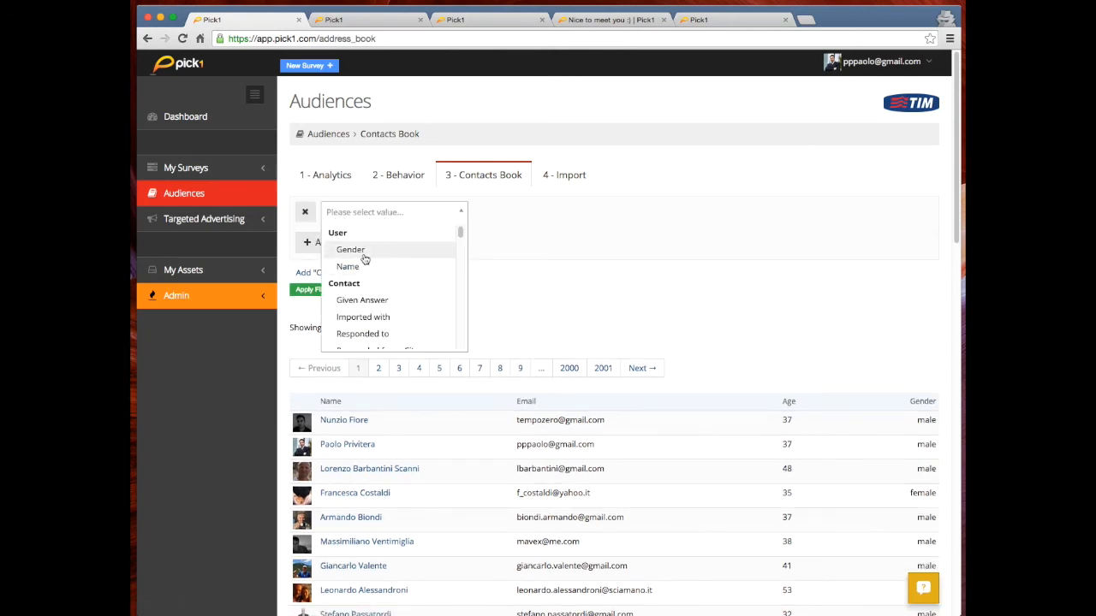
click(359, 249)
click(531, 218)
click(503, 249)
Add a second filter with Responded from: City set to Rome, apply the filters and look over the matching contacts.
click(334, 242)
click(381, 242)
scroll(411, 315, down, 3)
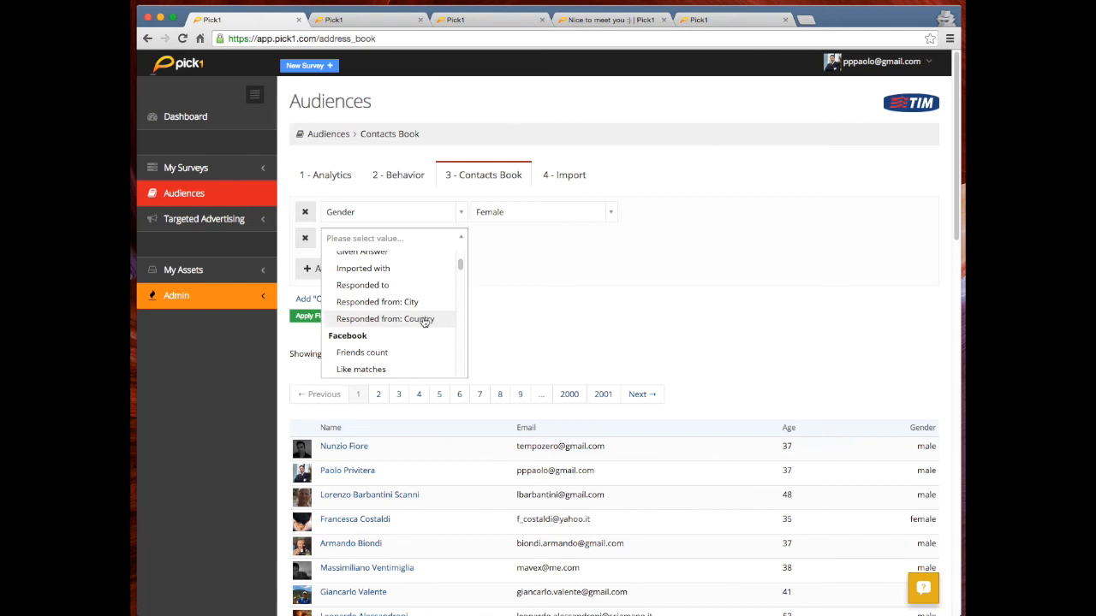
click(408, 301)
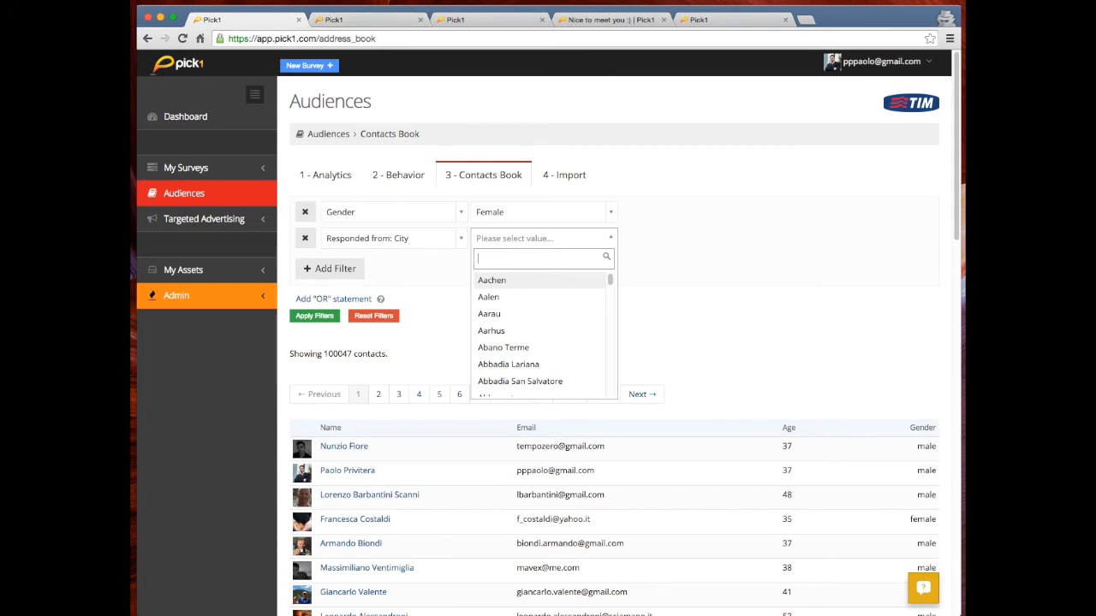
text(r)
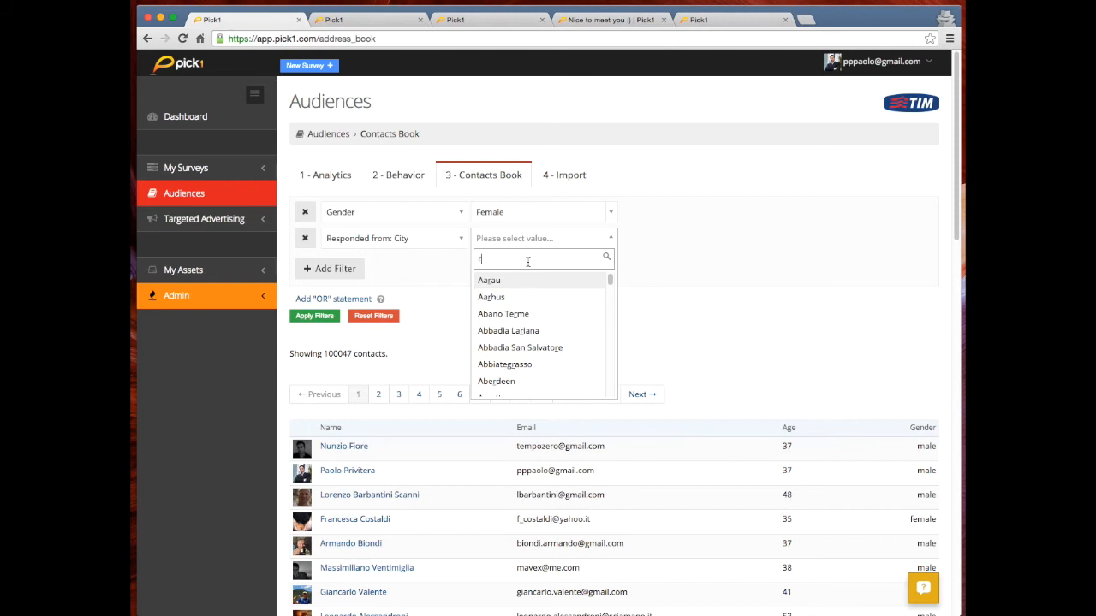
text(om)
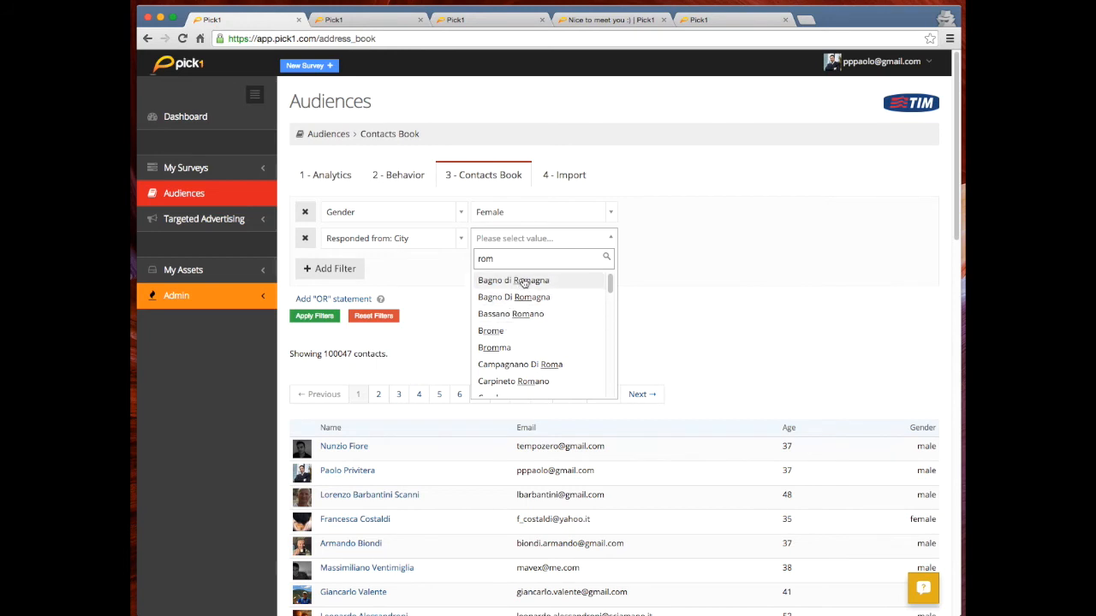
text(e)
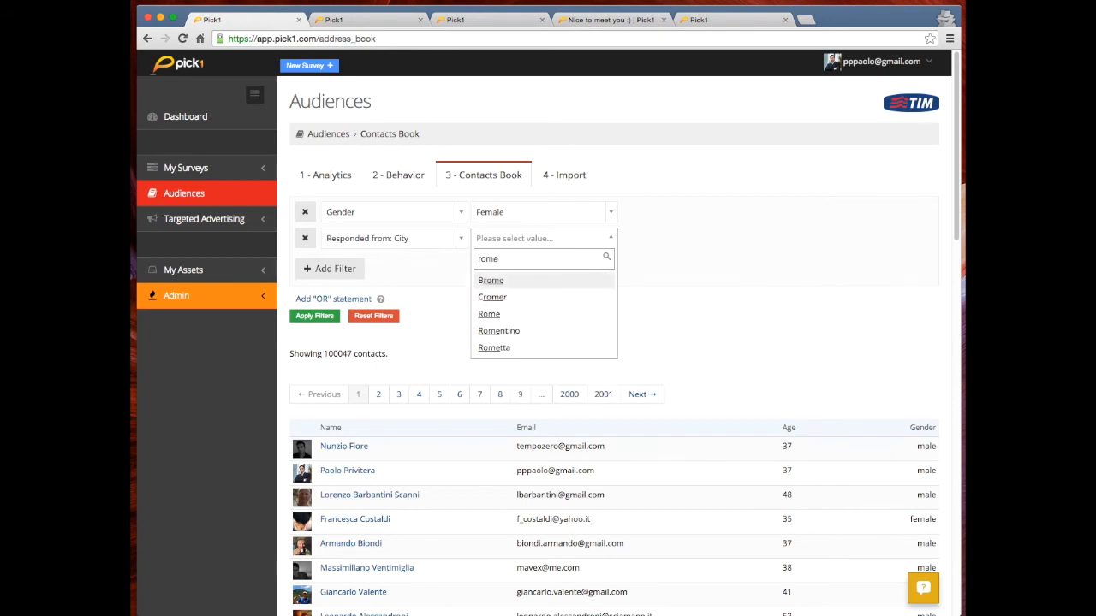
click(489, 314)
click(309, 322)
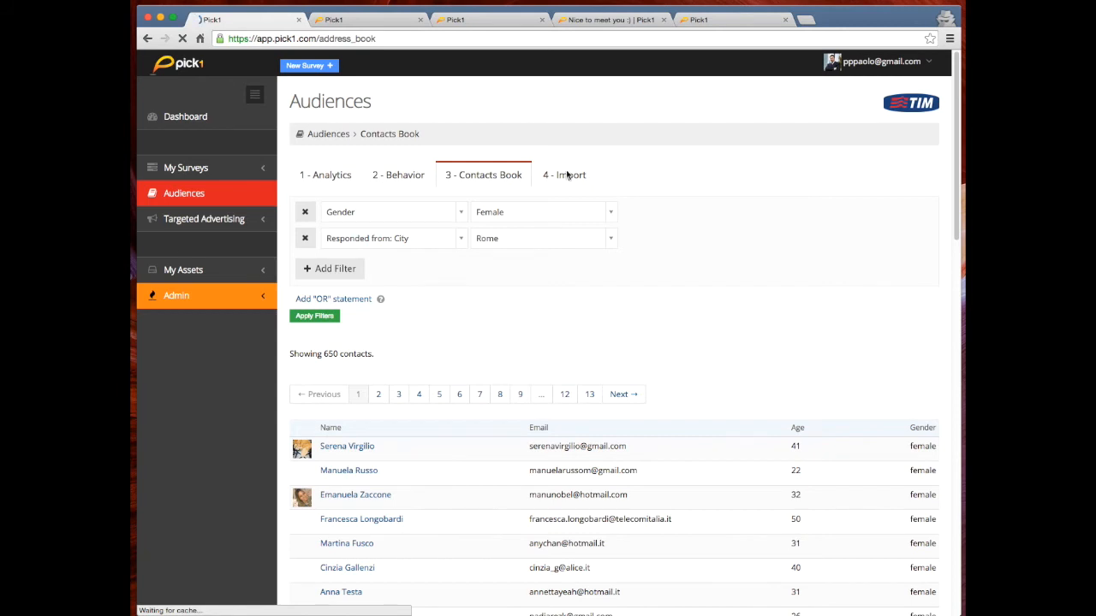
scroll(342, 178, down, 2)
scroll(685, 261, up, 2)
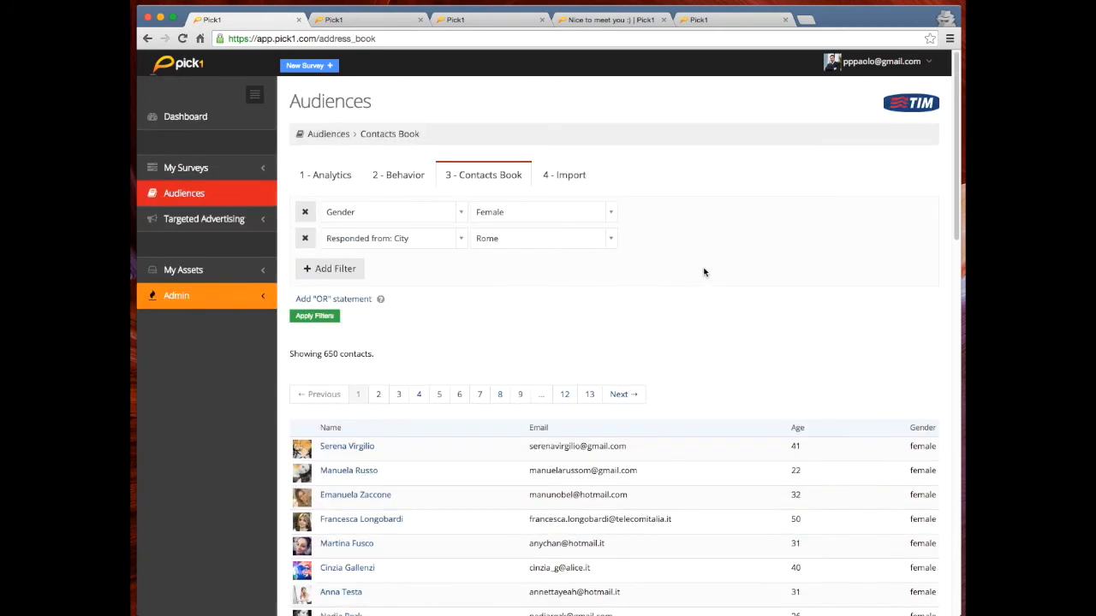
Open TIM's audience analytics and examine the traffic sources, age distribution and users gender charts.
click(335, 178)
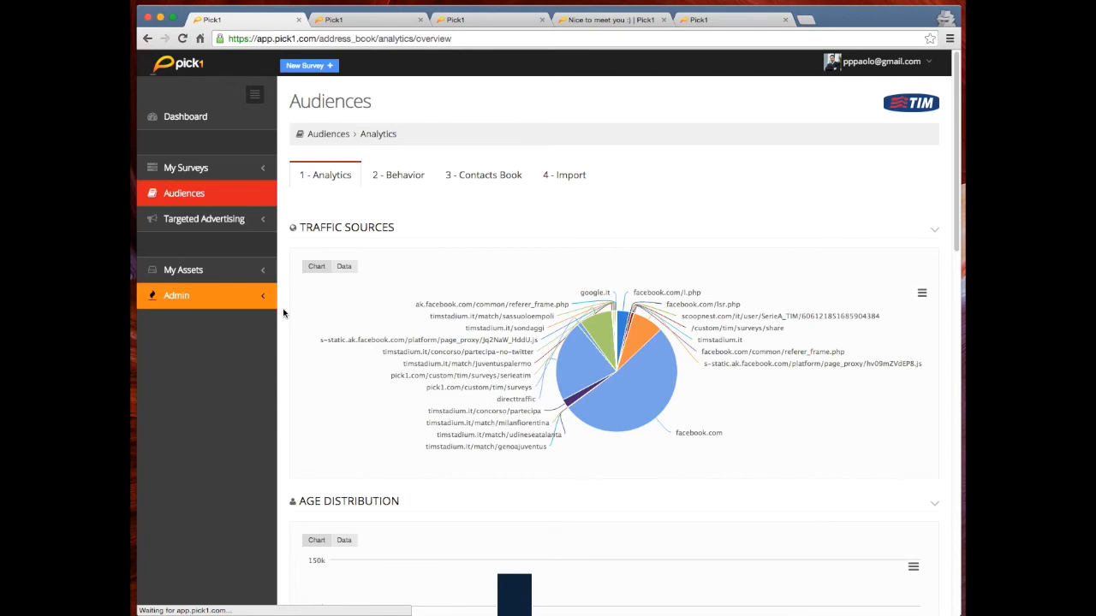
scroll(279, 310, down, 3)
scroll(279, 310, down, 2)
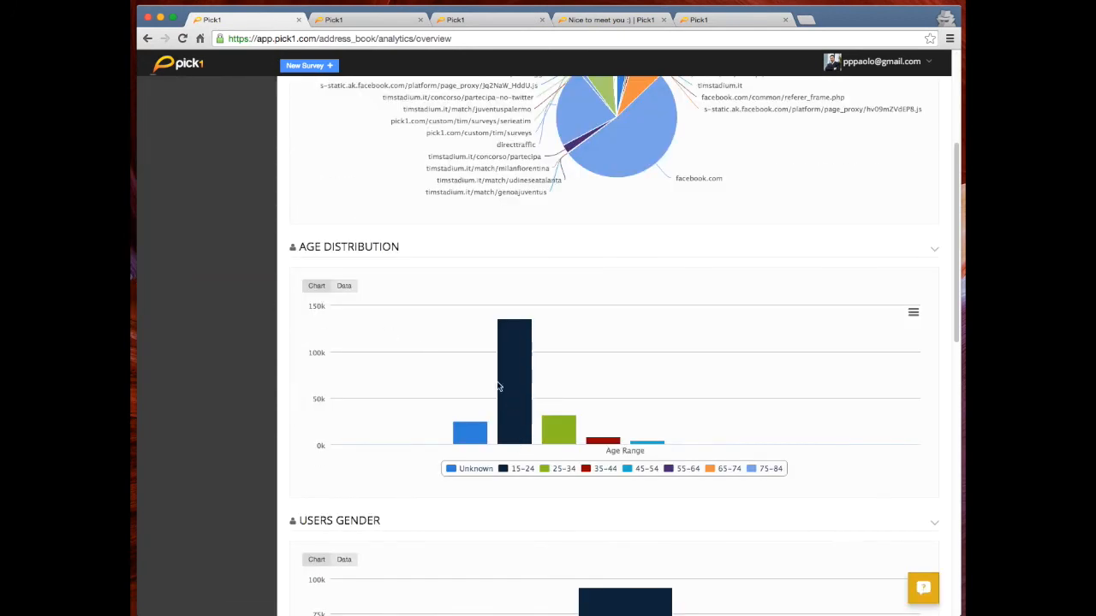
mouse_move(497, 418)
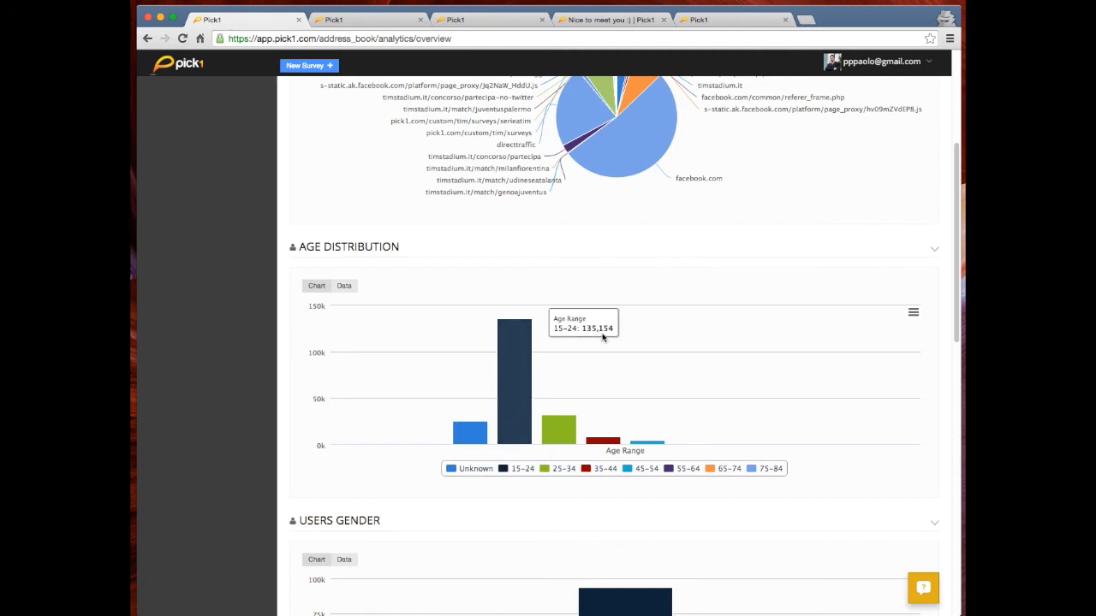
scroll(274, 409, down, 2)
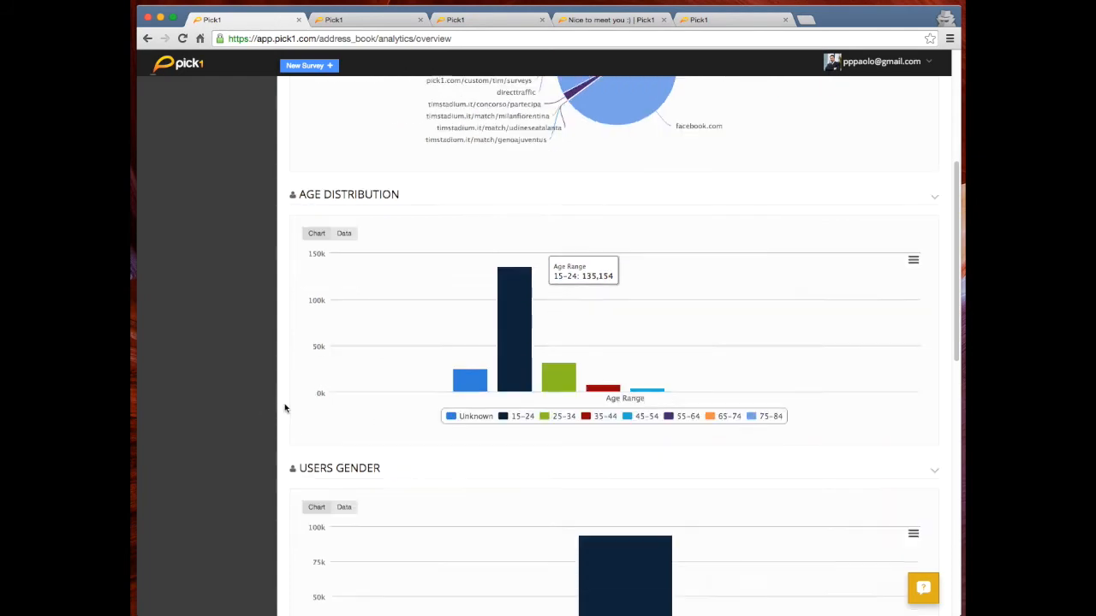
scroll(286, 408, down, 5)
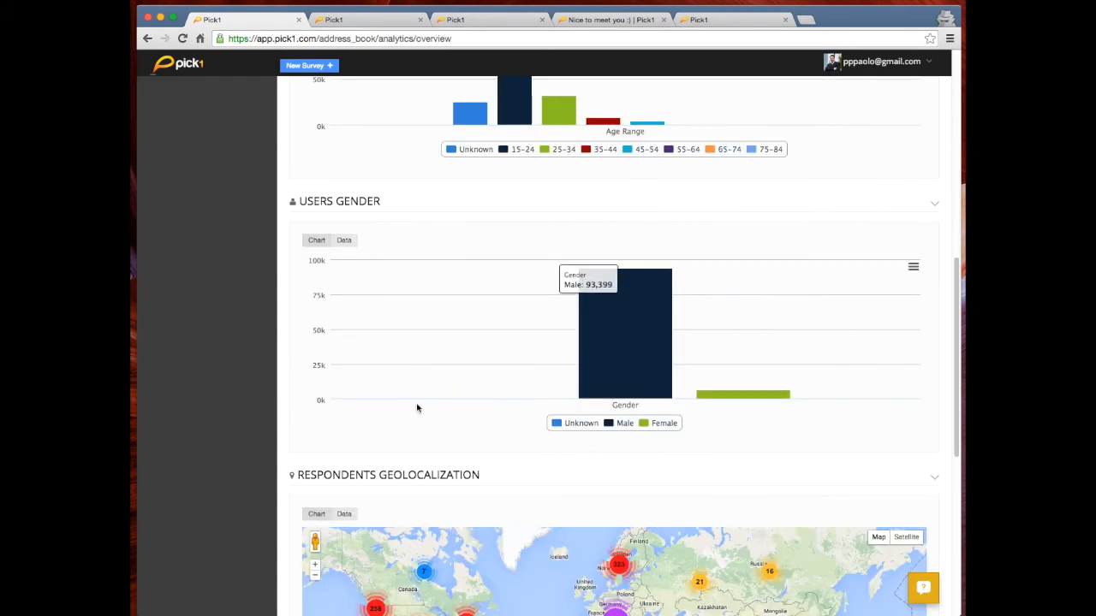
Examine the respondents geolocalization map and switch it to its data table by country and city.
scroll(316, 379, down, 6)
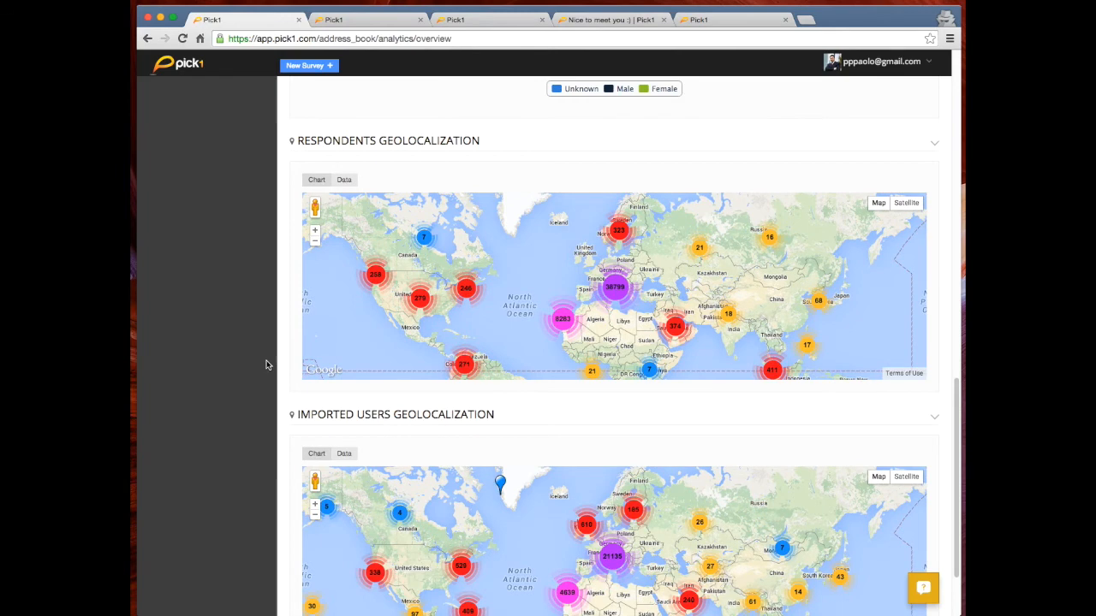
scroll(265, 366, up, 4)
scroll(271, 345, down, 3)
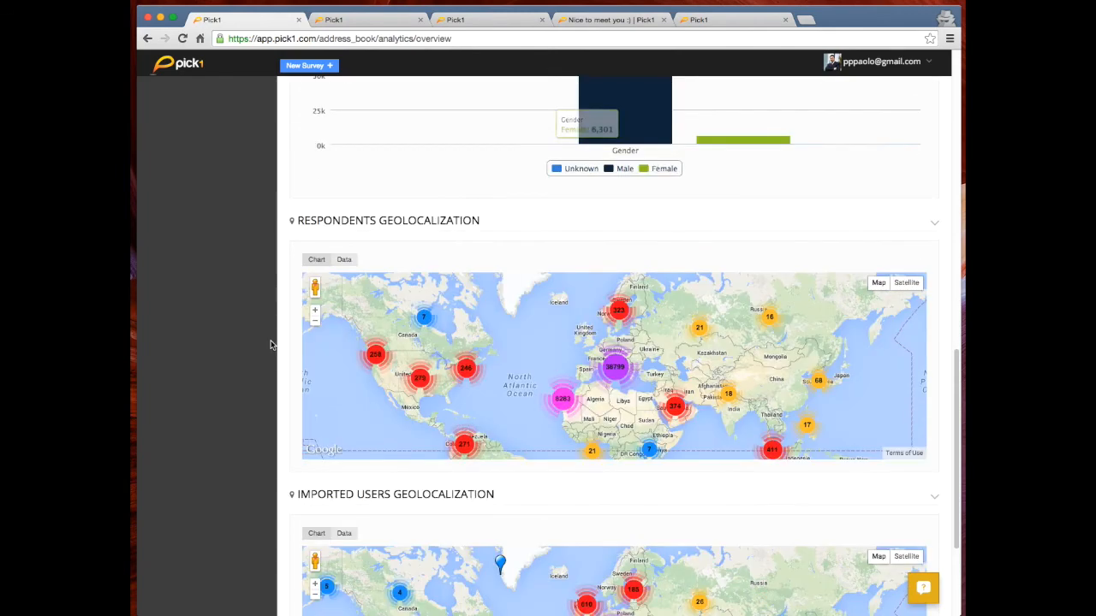
drag(545, 361, 533, 311)
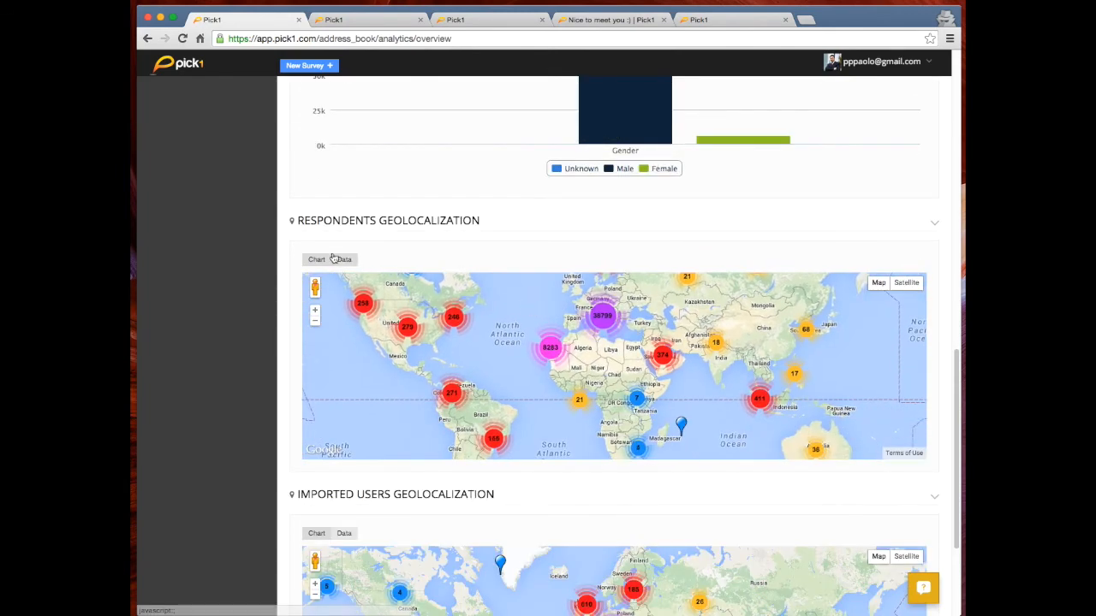
click(343, 259)
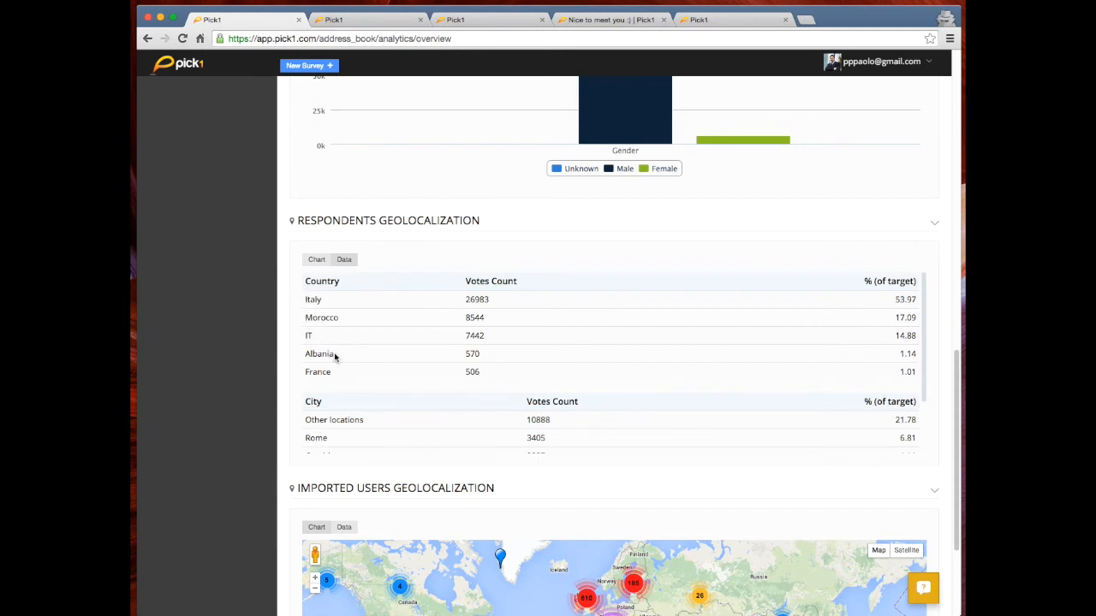
Examine the respondents' country and city vote tables and the imported users geolocalization map.
scroll(363, 358, down, 2)
scroll(345, 326, up, 2)
scroll(279, 345, down, 1)
scroll(385, 376, down, 2)
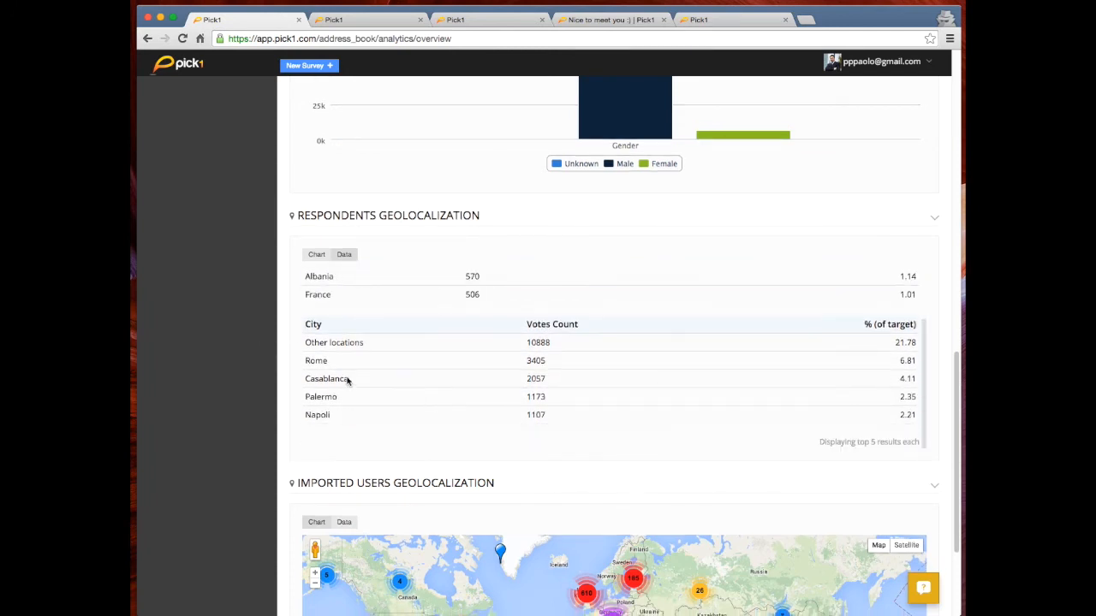
scroll(284, 369, down, 5)
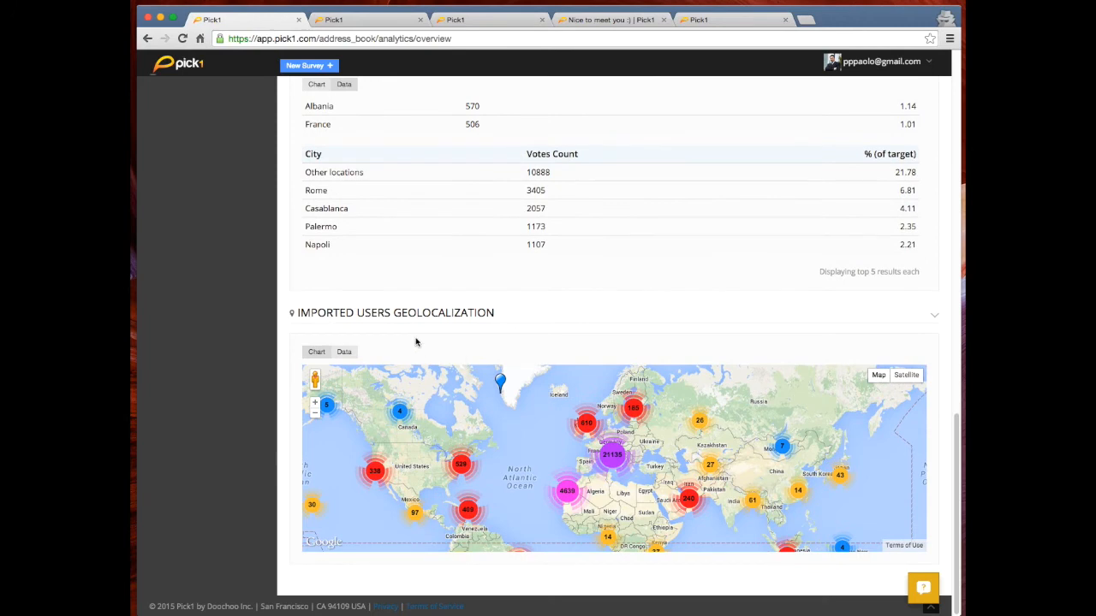
scroll(274, 339, up, 15)
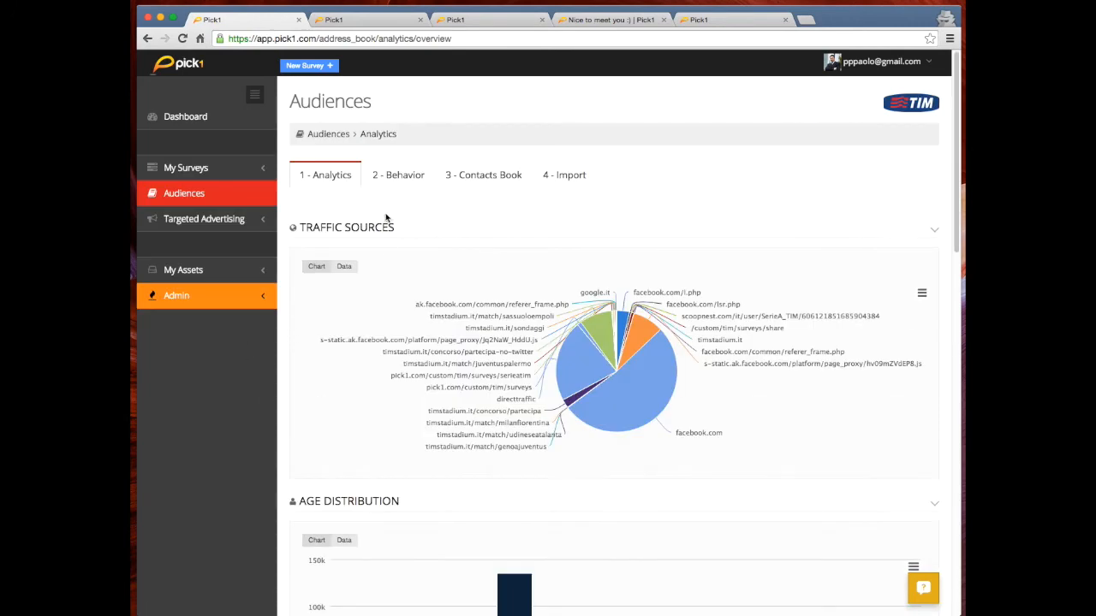
From the sharing page of the "Qual è la squadra..." survey, open its public page and start the quiz.
click(193, 169)
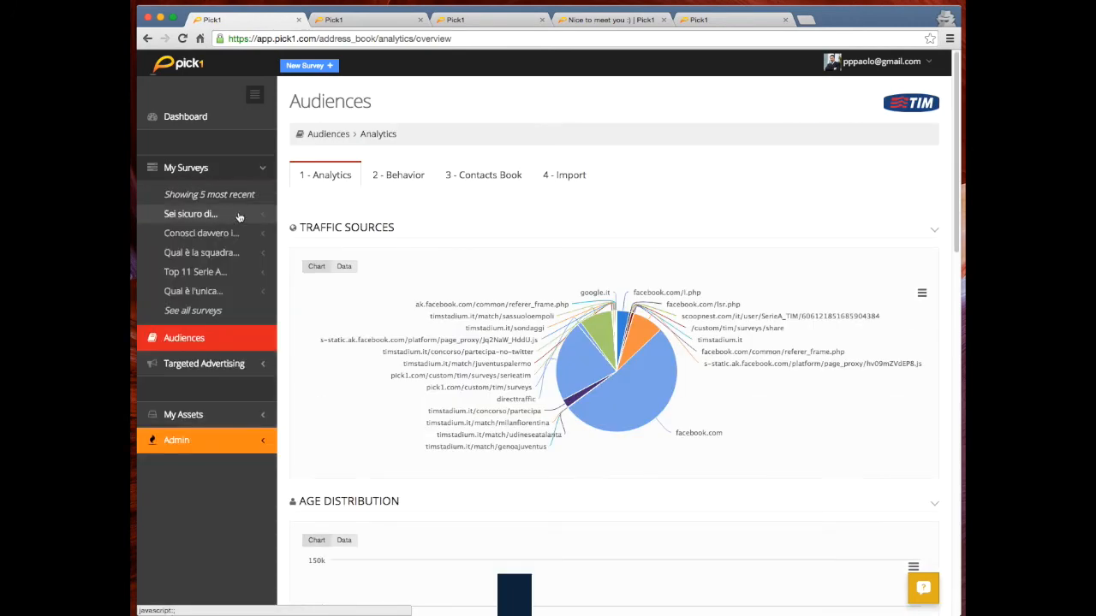
click(242, 256)
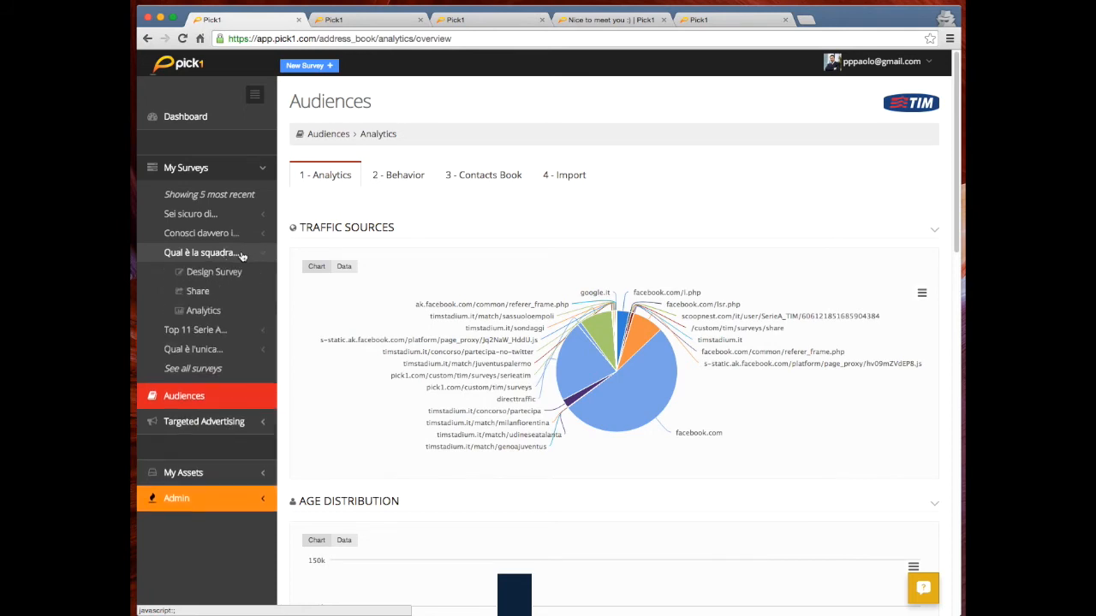
click(214, 294)
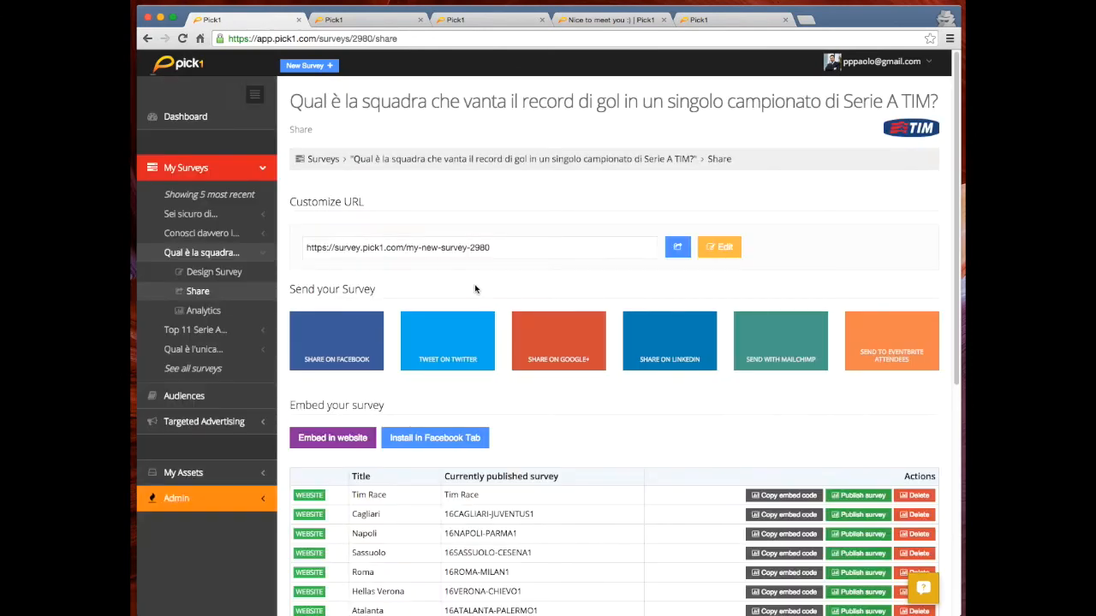
click(677, 247)
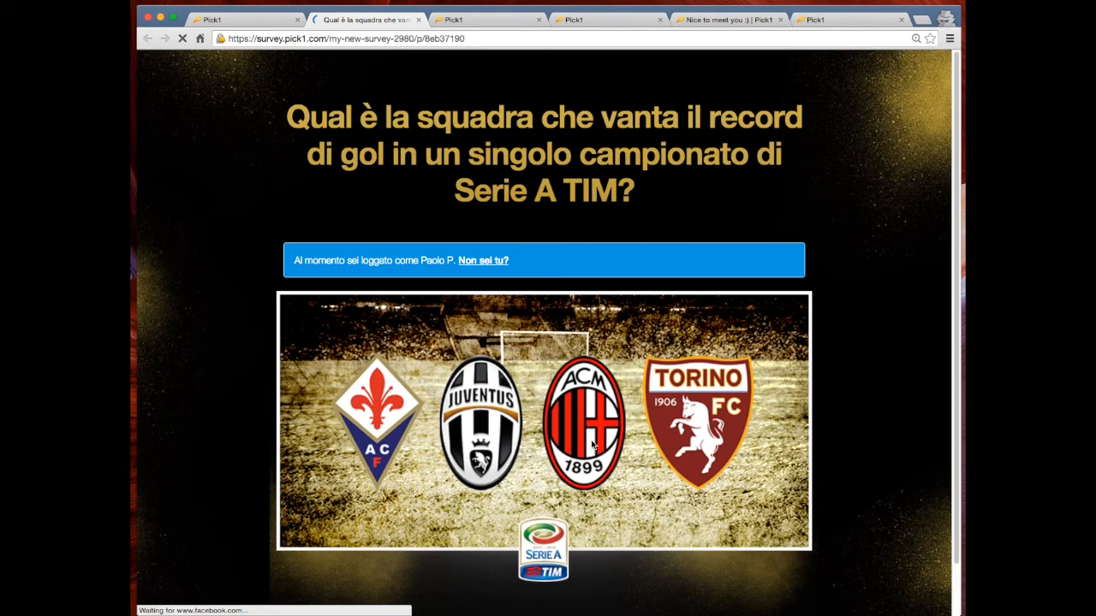
scroll(592, 444, down, 2)
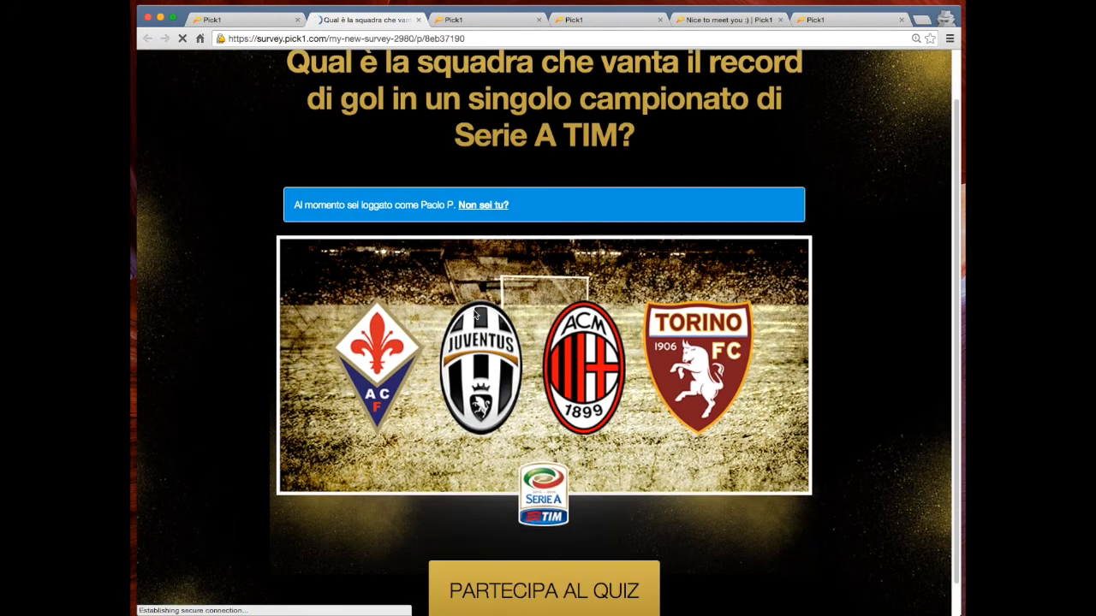
click(542, 593)
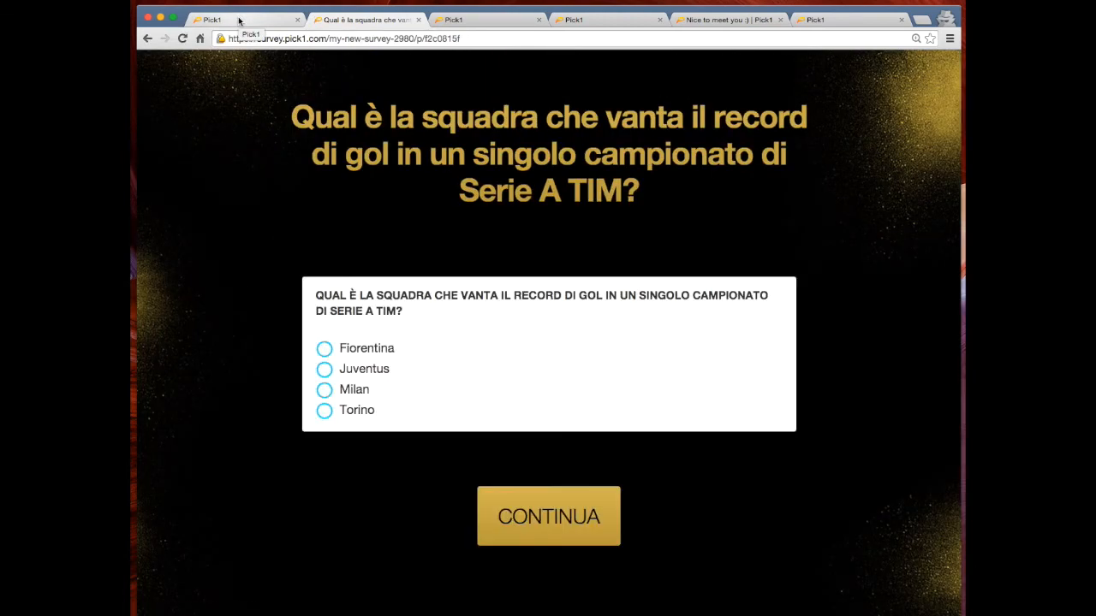
Back in the Pick1 dashboard tab, view the "Qual è la squadra..." survey's design and its analytics overview.
click(239, 20)
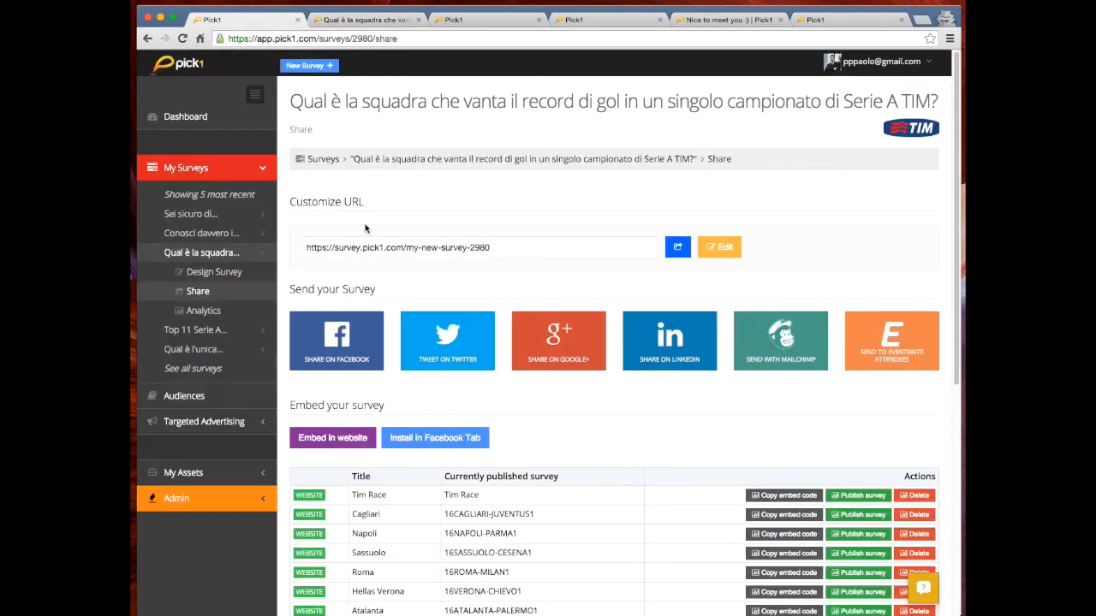
click(220, 272)
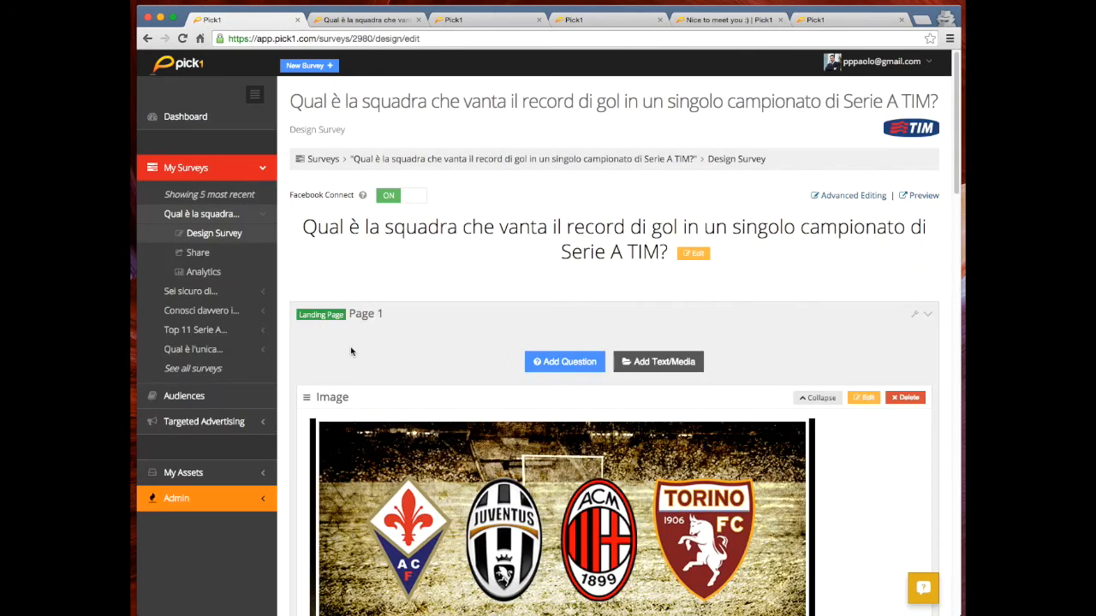
click(203, 271)
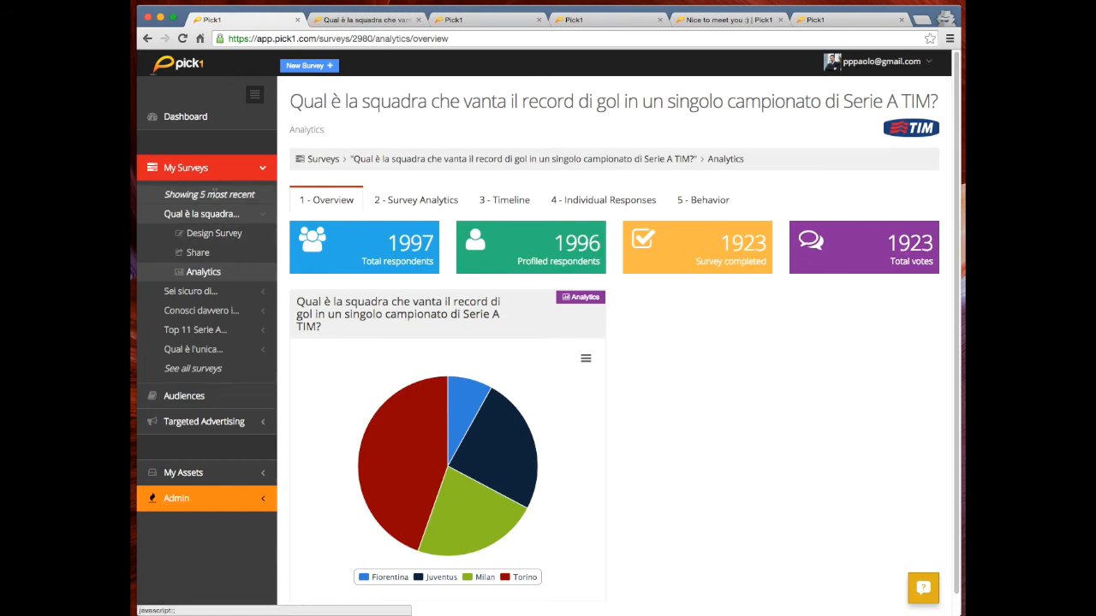
Show TIM's dashboard with its latest votes, collapsing and restoring the navigation sidebar.
click(185, 119)
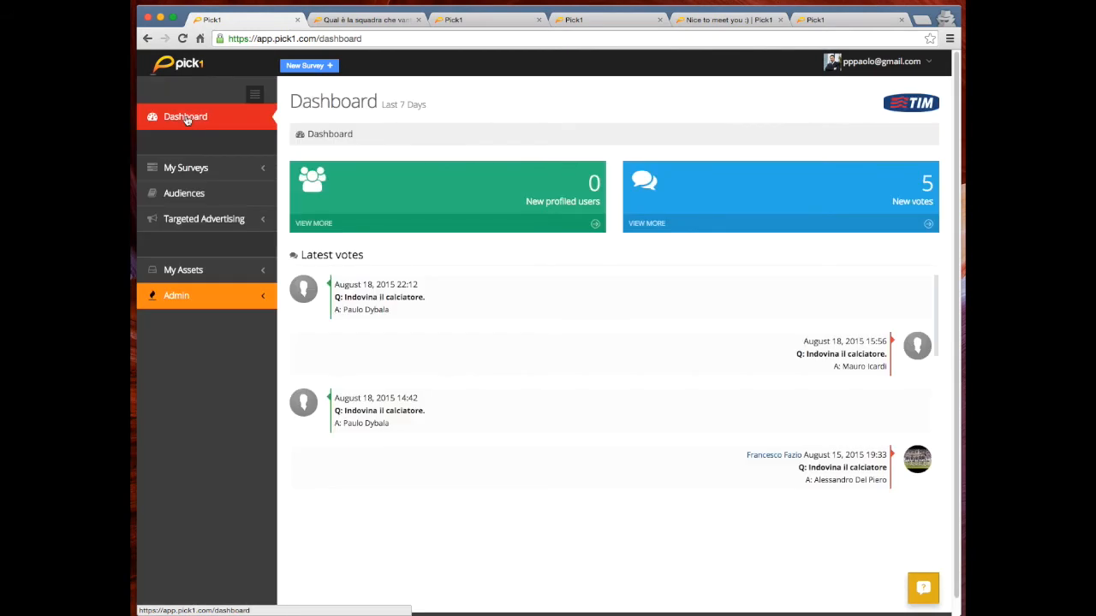
click(253, 94)
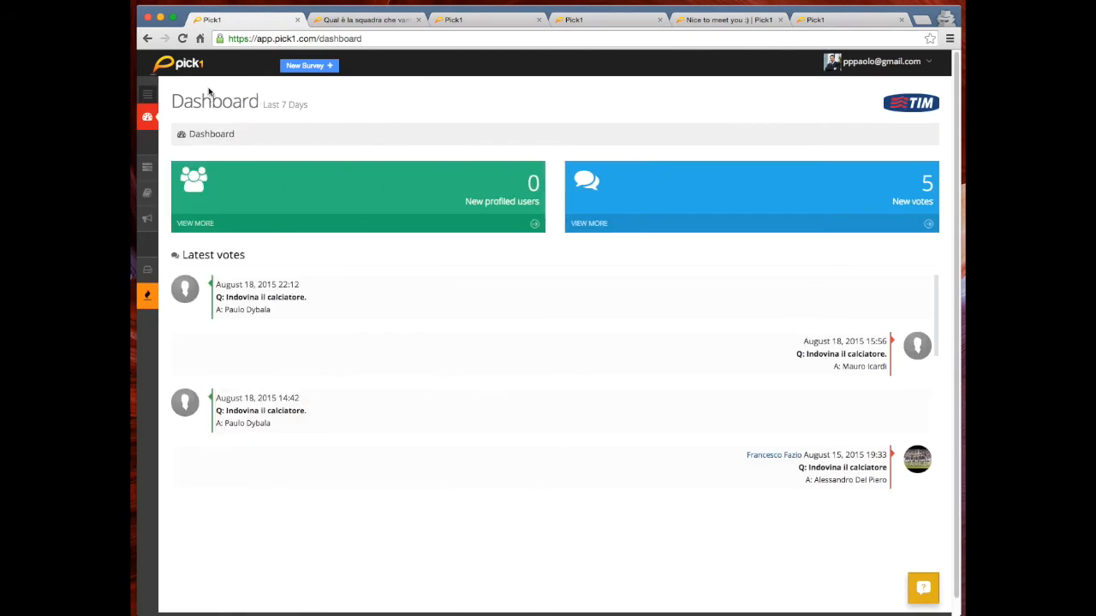
click(147, 116)
click(147, 95)
Switch from TIM to the account owner's own organization using the admin organization search.
click(229, 299)
click(190, 343)
text(pppa)
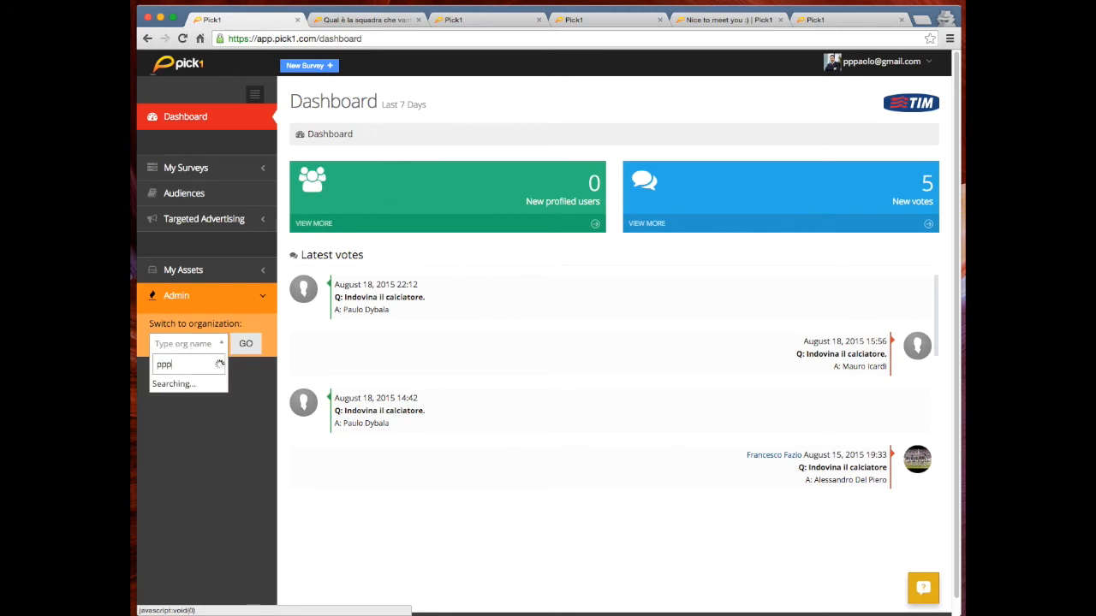
click(210, 377)
click(221, 345)
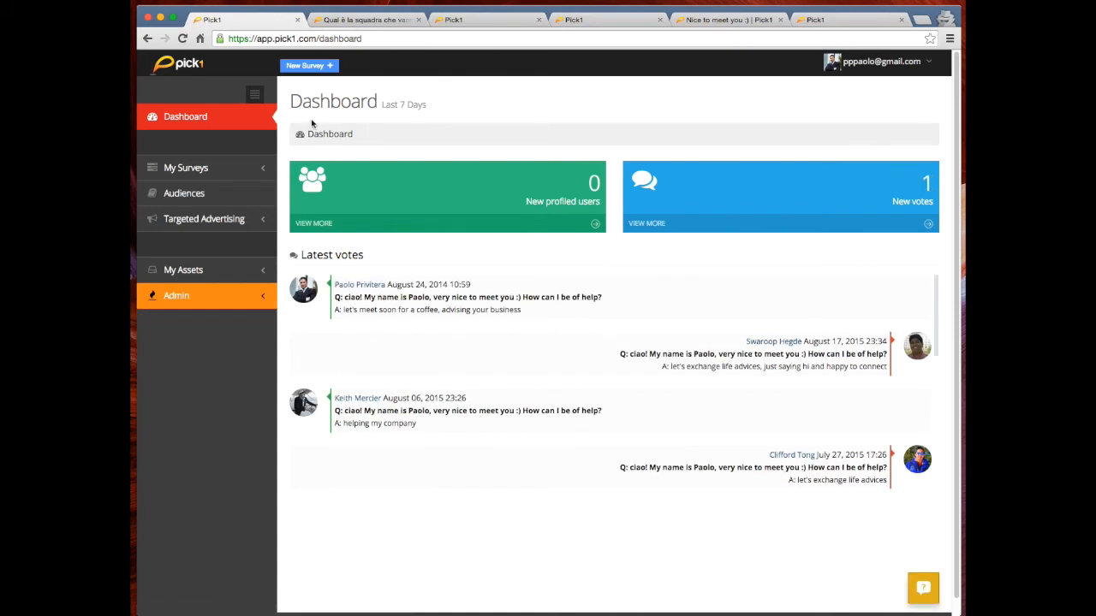
Create a new Pick1 survey and title it "TEST SURVEY".
click(314, 69)
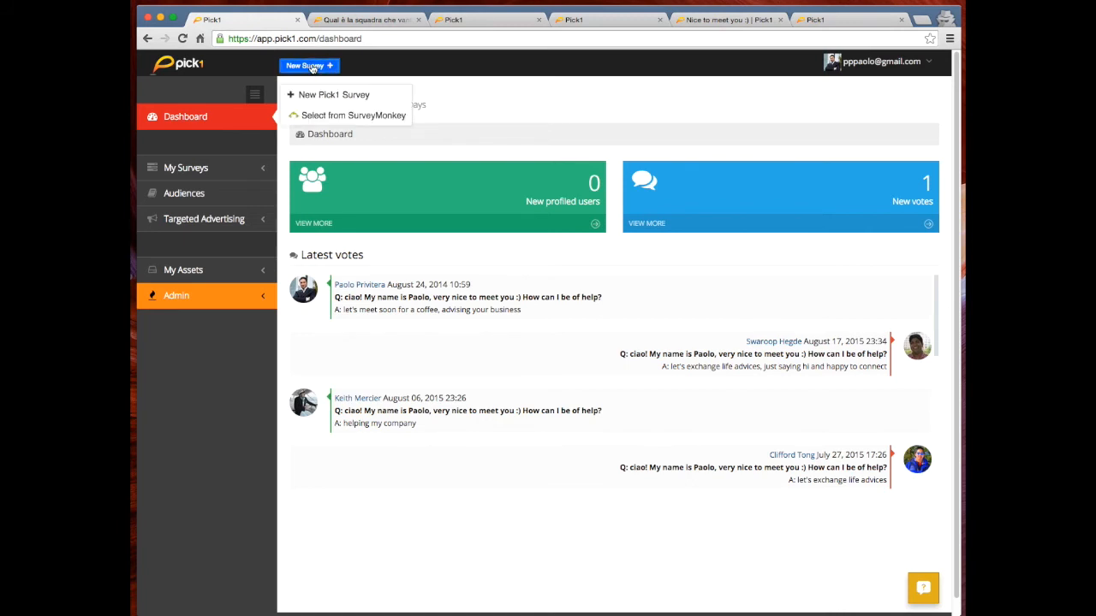
click(340, 92)
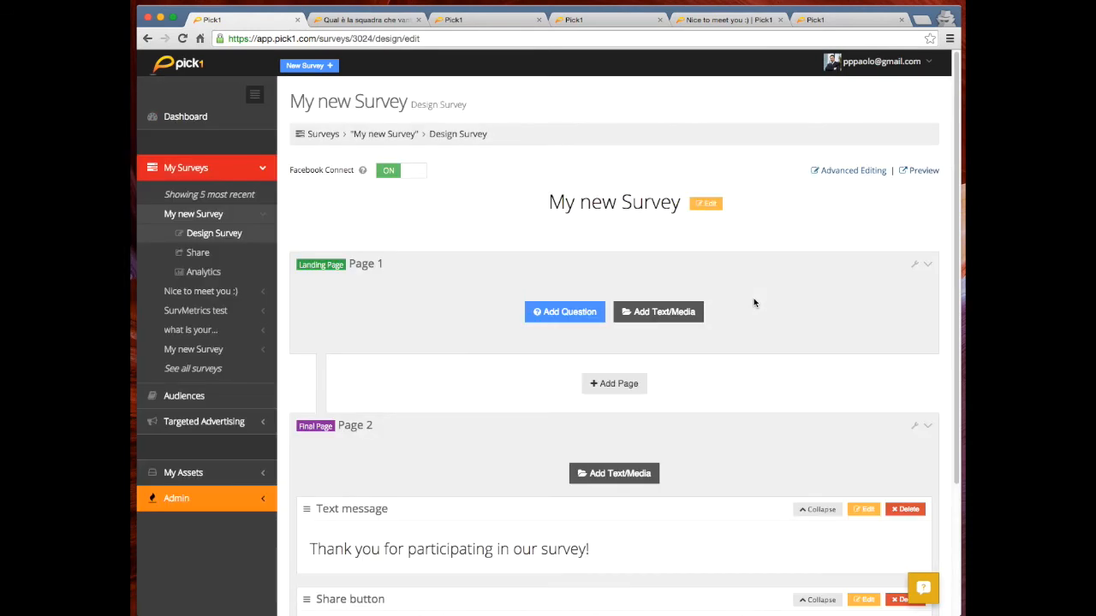
click(634, 205)
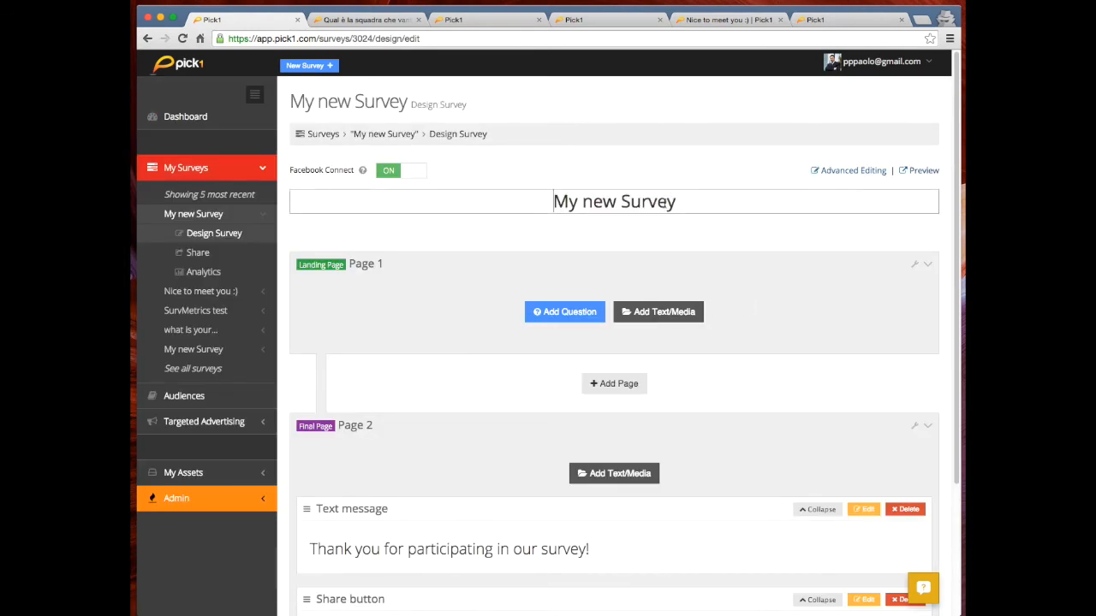
drag(722, 203, 469, 196)
text(TEST SURVEY)
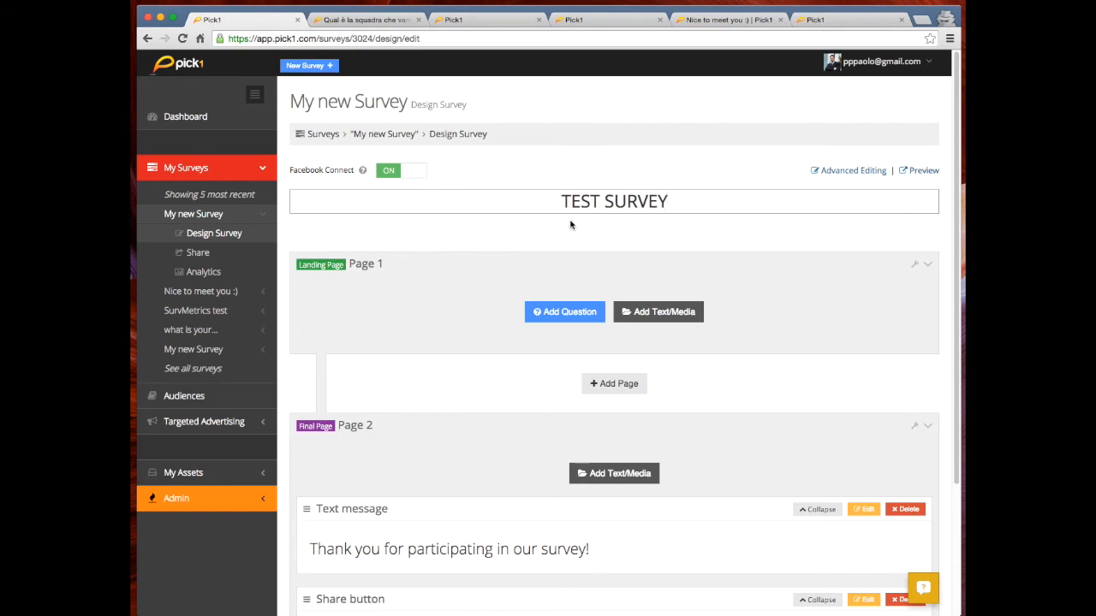
key(Return)
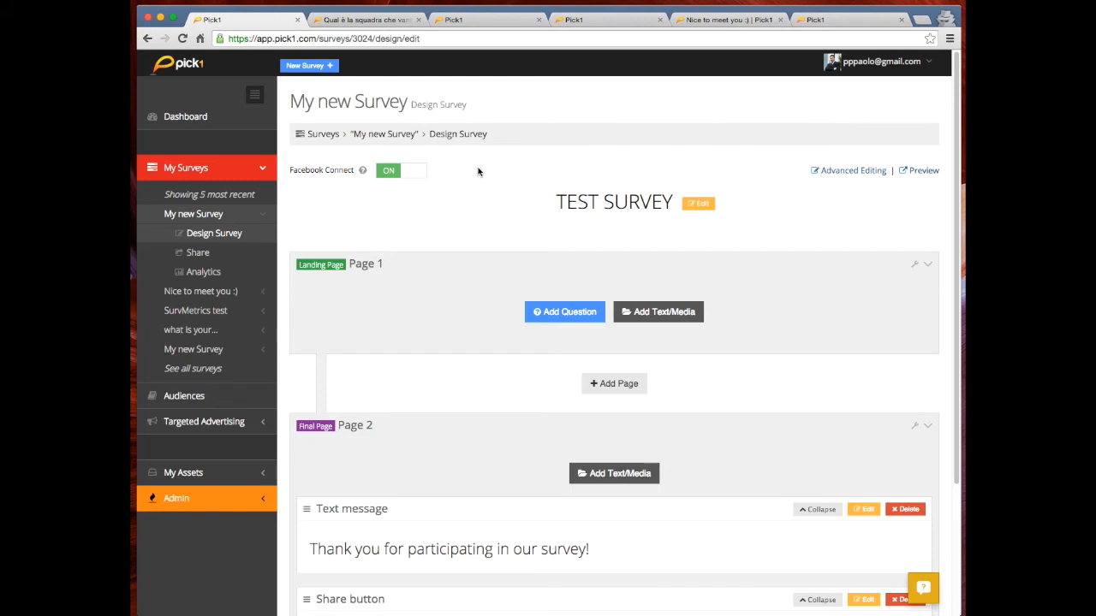
Add a single-choice question to Page 1 reading "do you like more San Francisco or New York?" with the answers SF and NY.
click(561, 312)
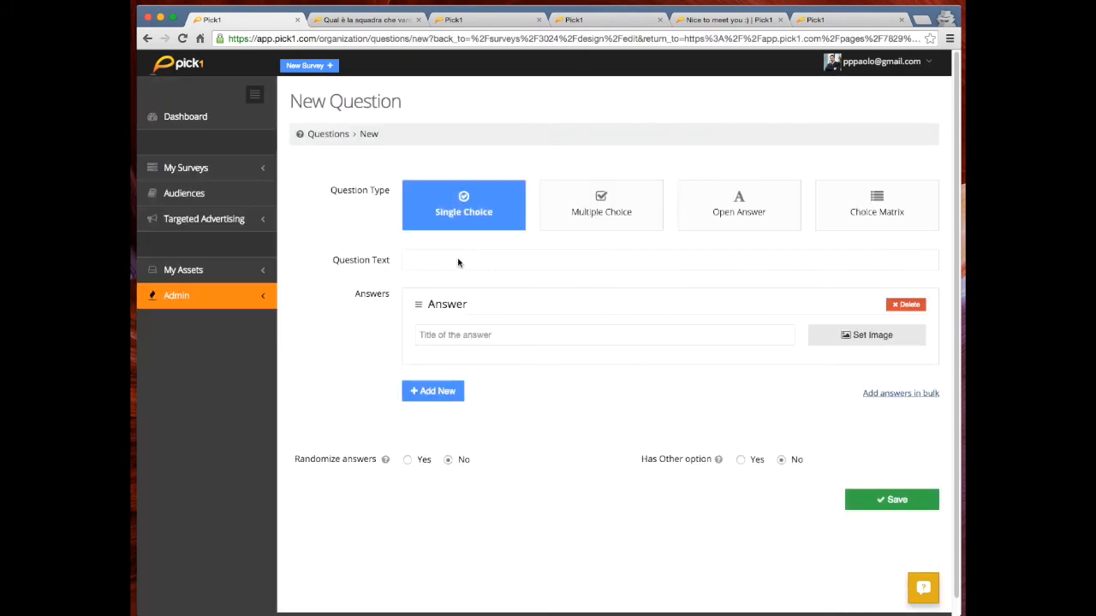
click(458, 262)
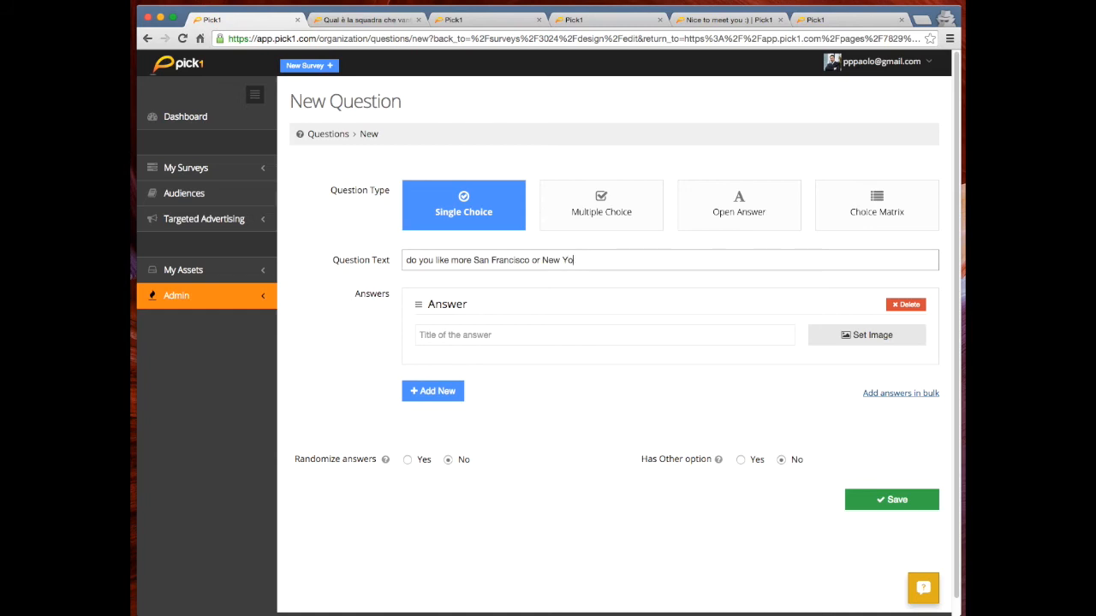
click(484, 336)
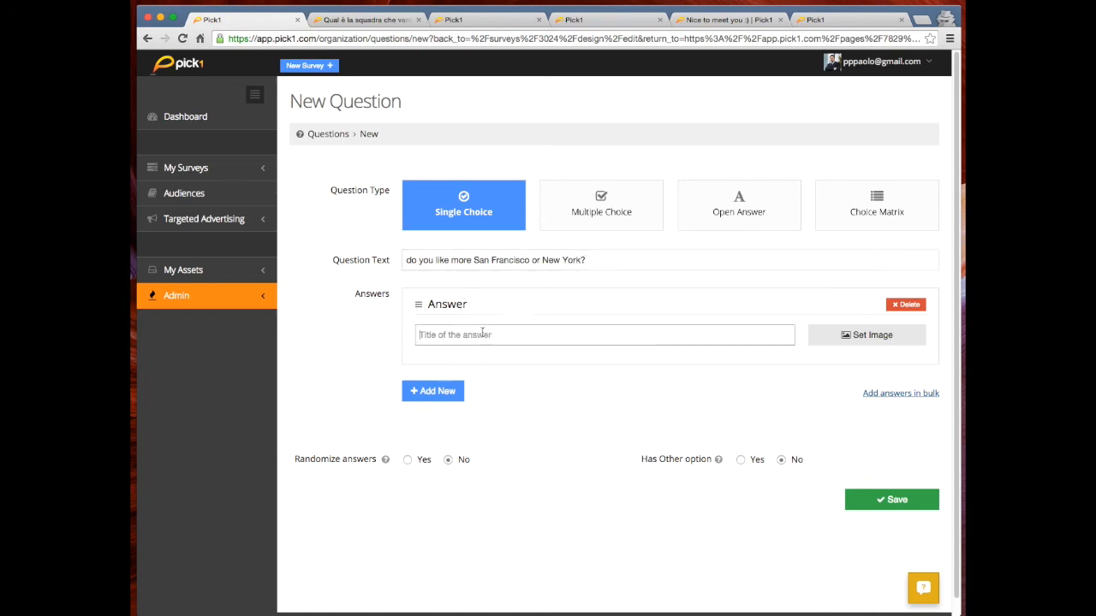
text(SF)
click(458, 394)
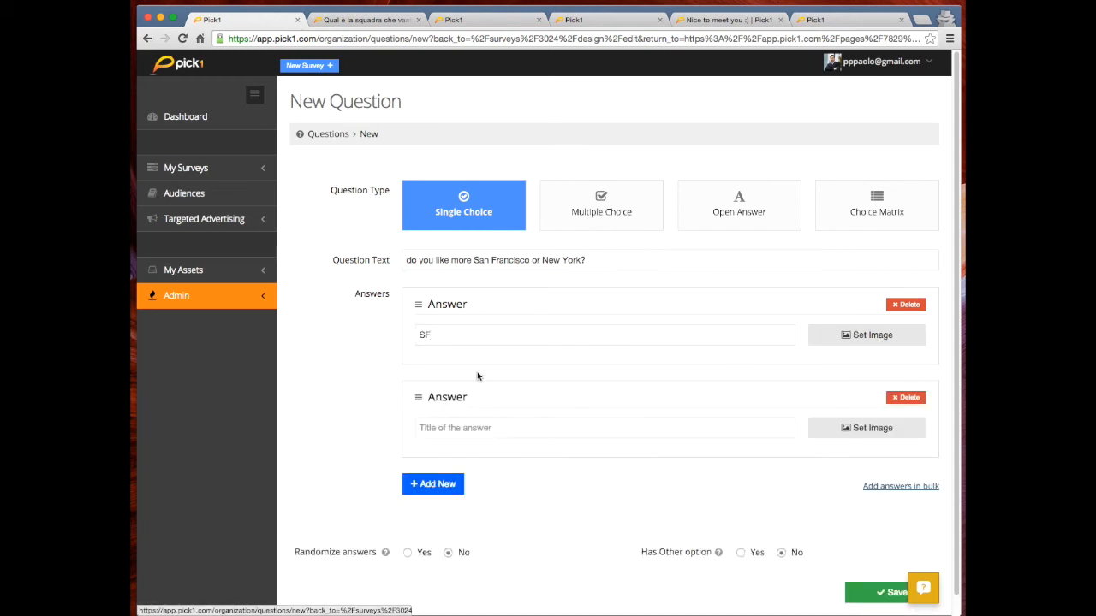
click(459, 426)
text(NY)
click(611, 468)
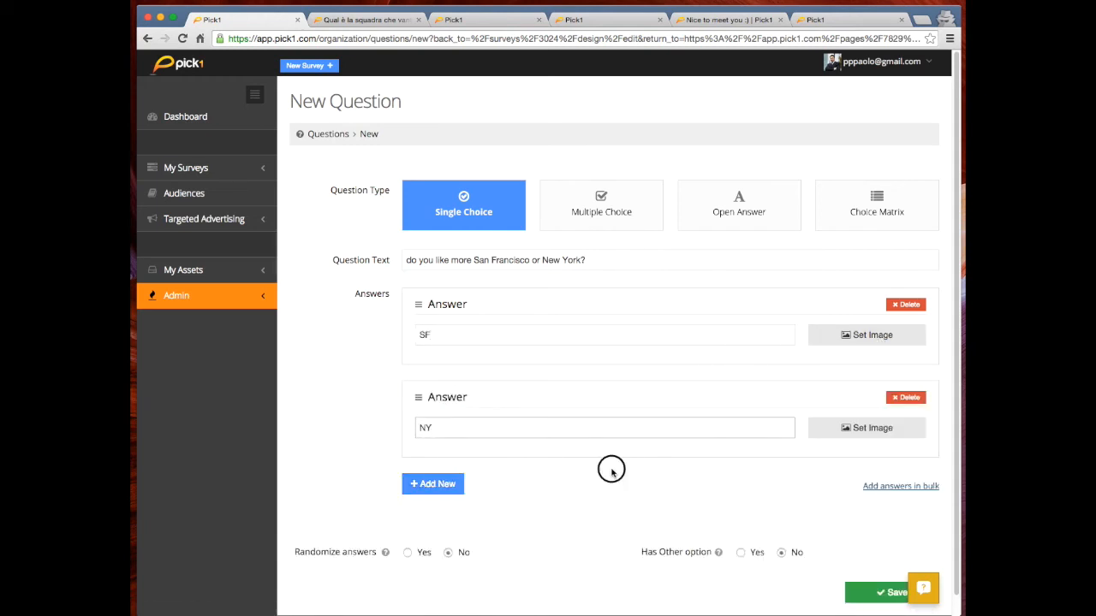
Try the question's Other option and its label setting, then set Has Other option back to No.
scroll(422, 529, down, 1)
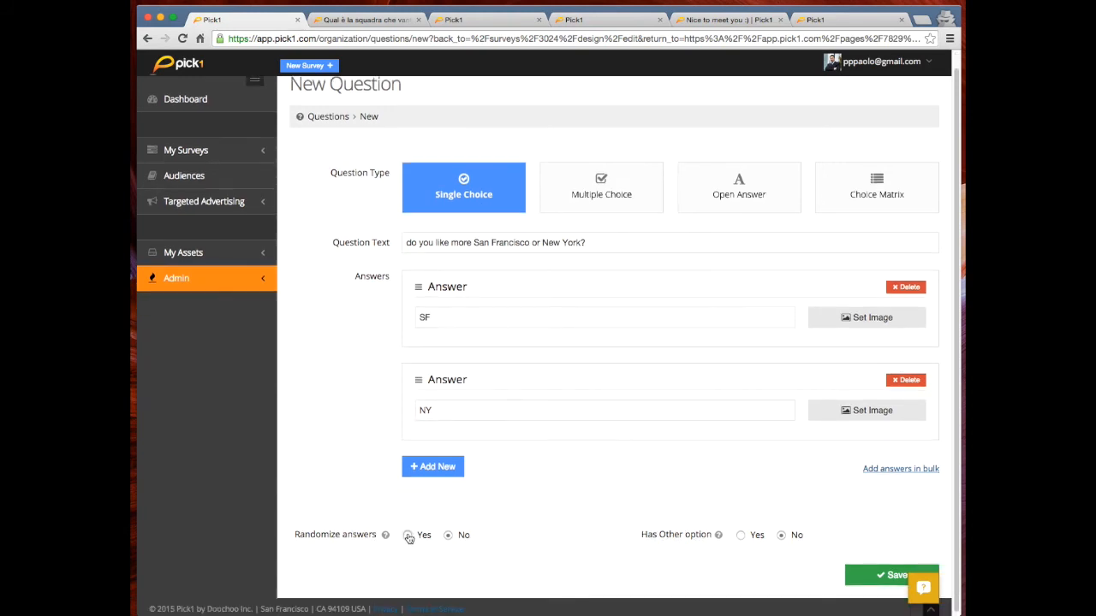
click(741, 535)
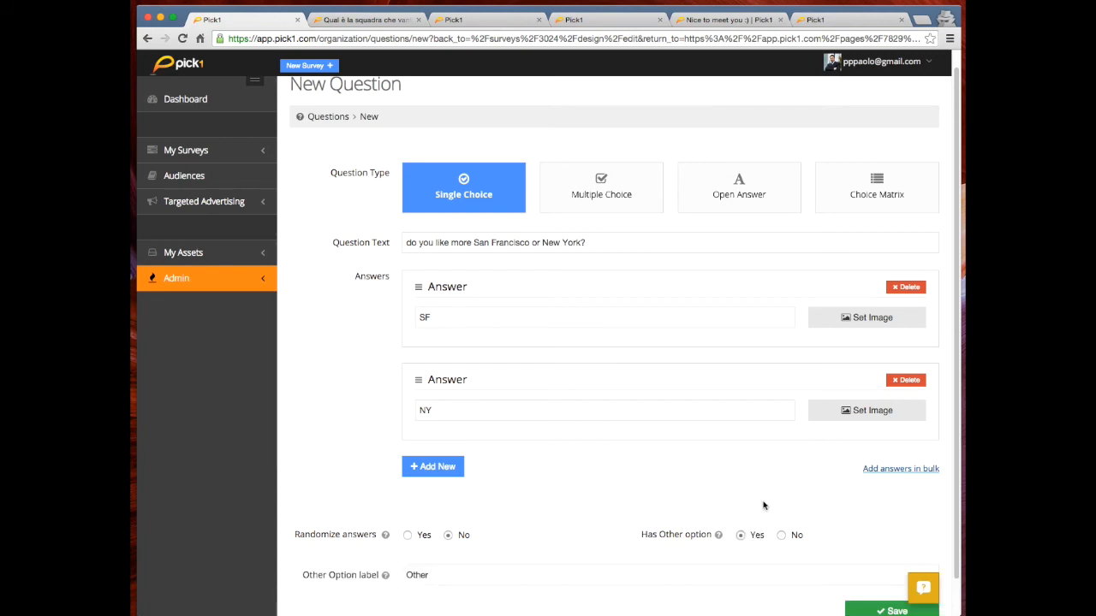
scroll(727, 505, down, 1)
click(459, 538)
click(412, 543)
click(781, 497)
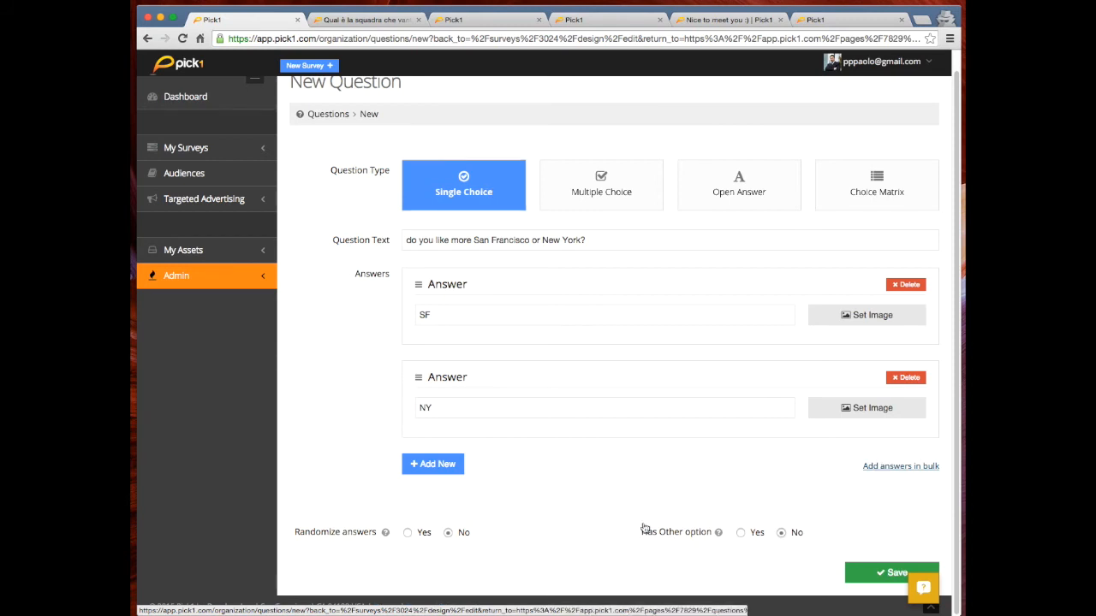
Save the question, preview TEST SURVEY and submit a response choosing SF.
click(883, 576)
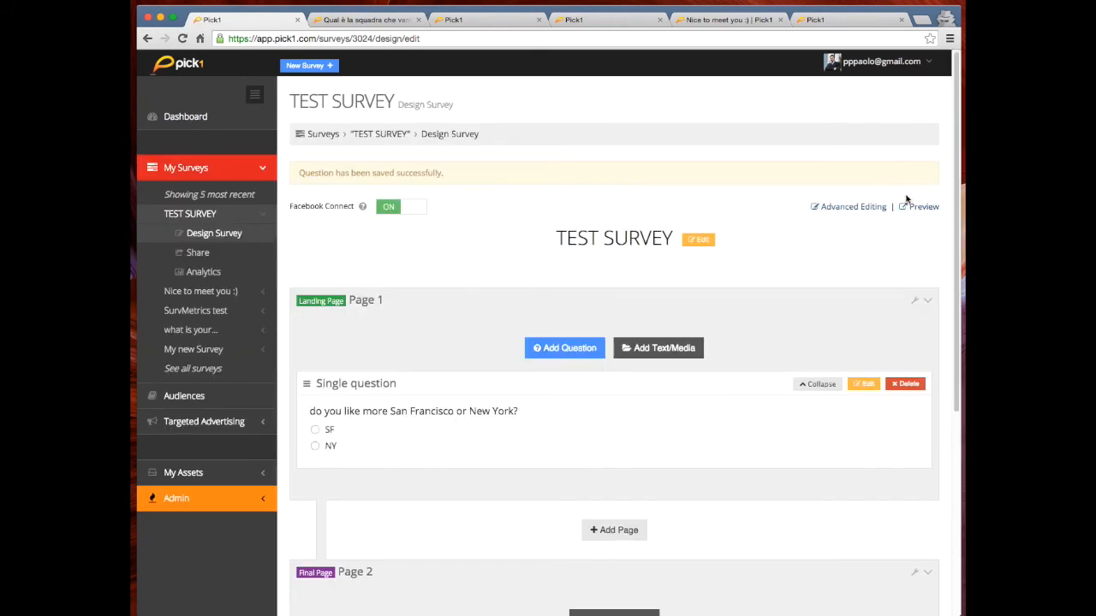
click(928, 206)
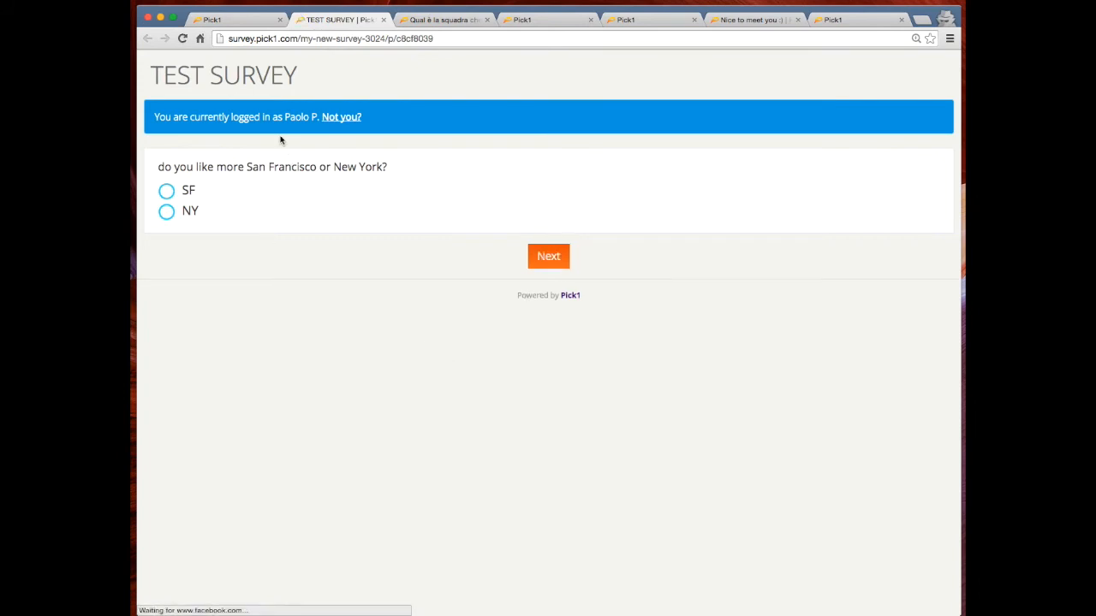
click(167, 192)
click(561, 259)
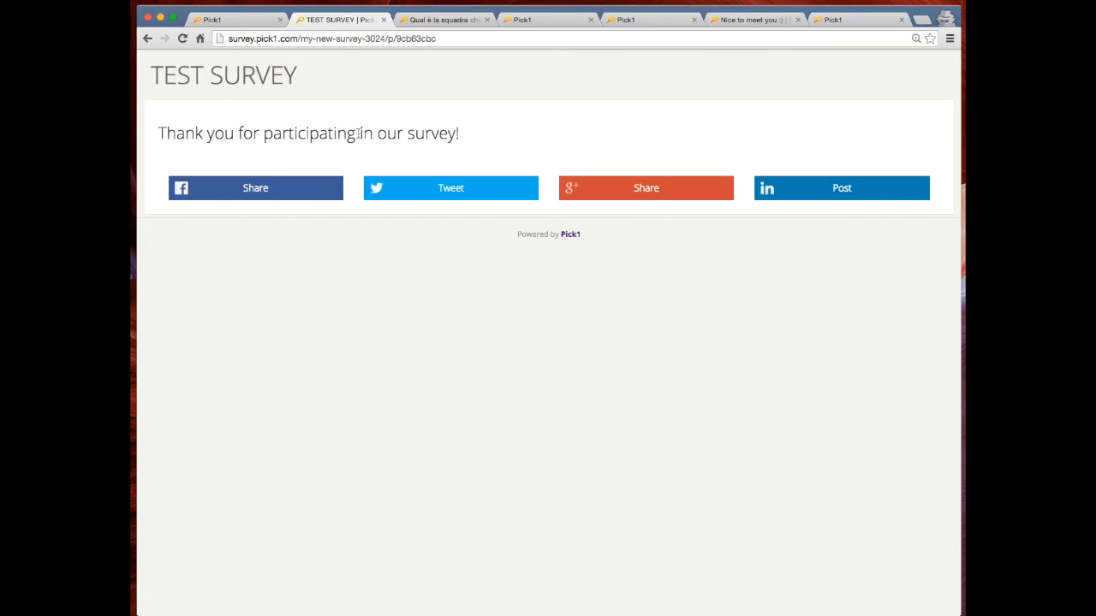
Open TEST SURVEY's analytics in a separate browser tab and look over the respondent figures and answer chart.
click(247, 20)
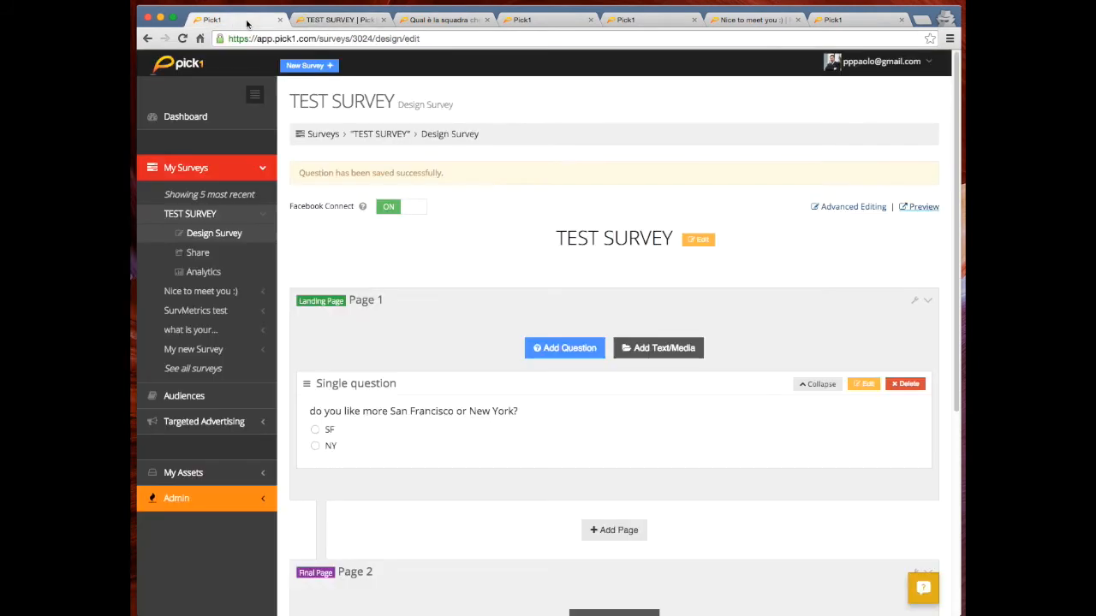
super+click(208, 274)
click(402, 22)
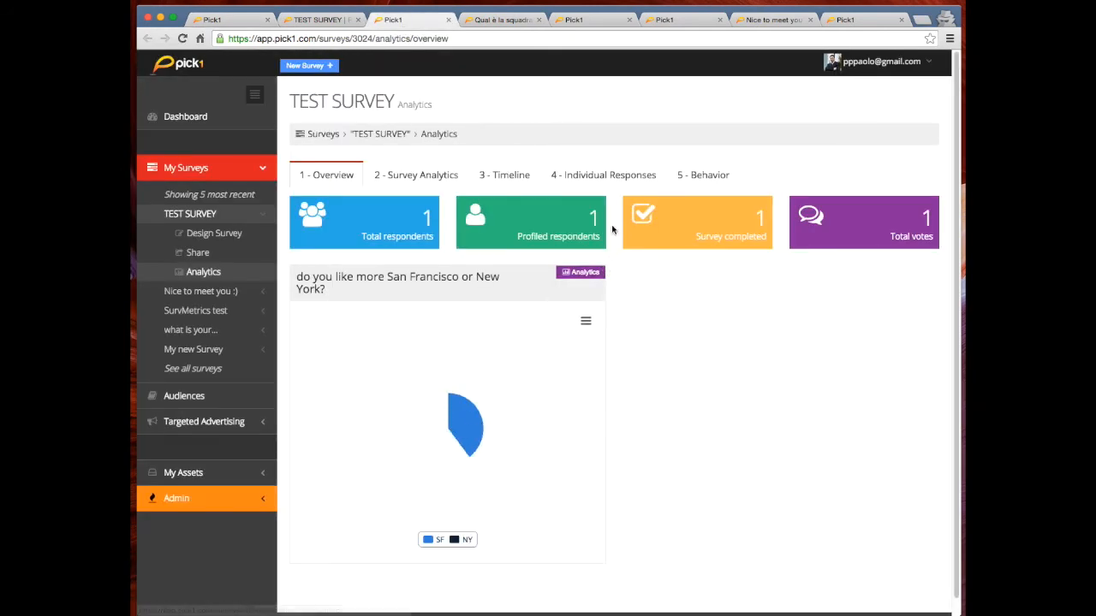
scroll(620, 308, down, 1)
scroll(614, 299, up, 1)
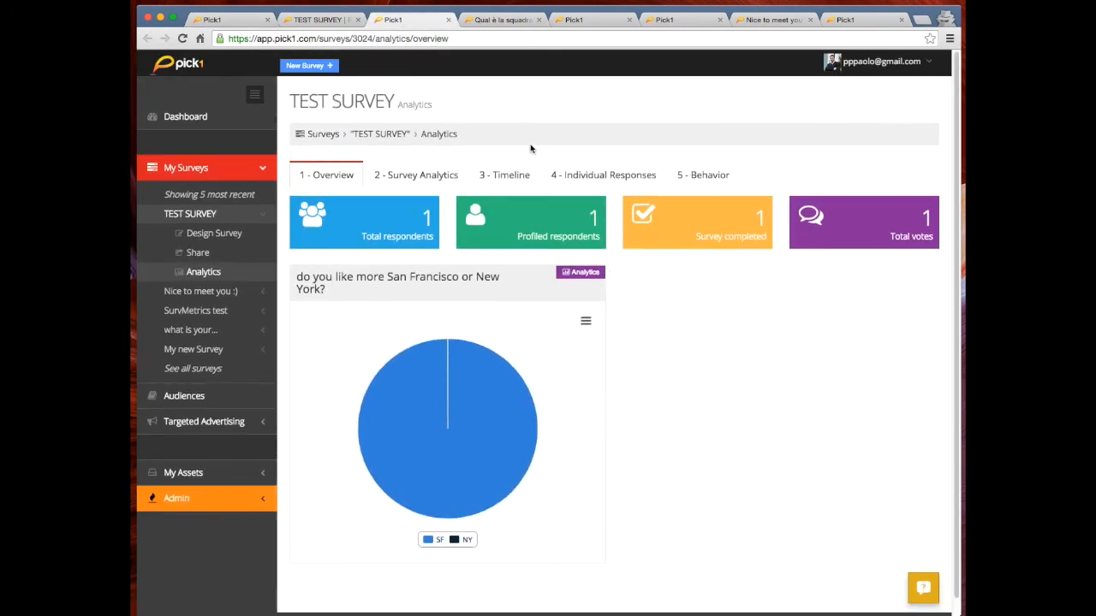
Look over TEST SURVEY's individual responses and the timeline of incoming votes.
click(617, 180)
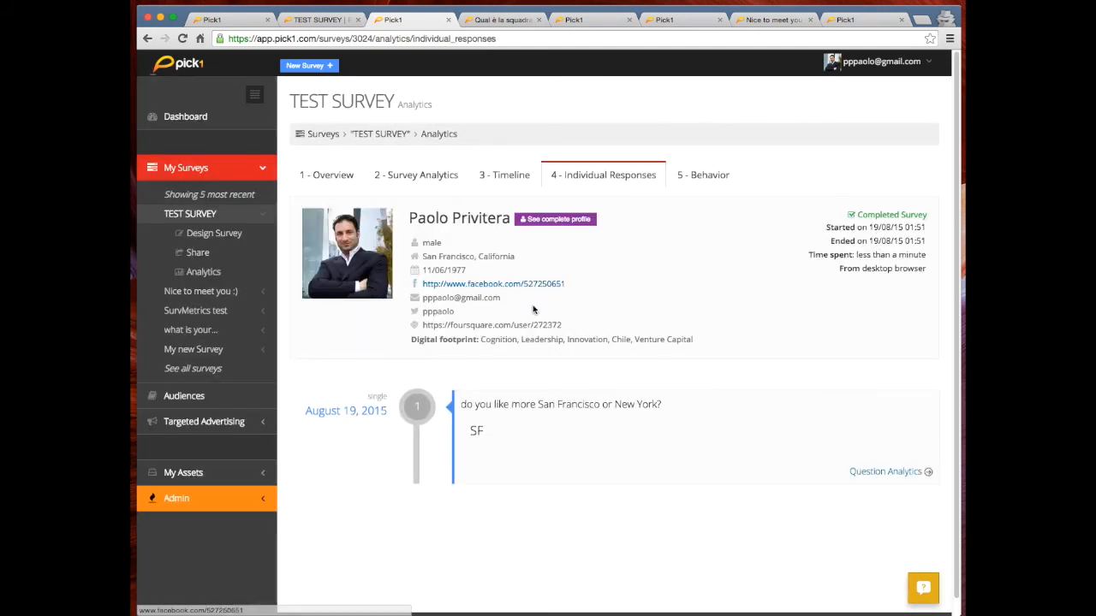
click(501, 171)
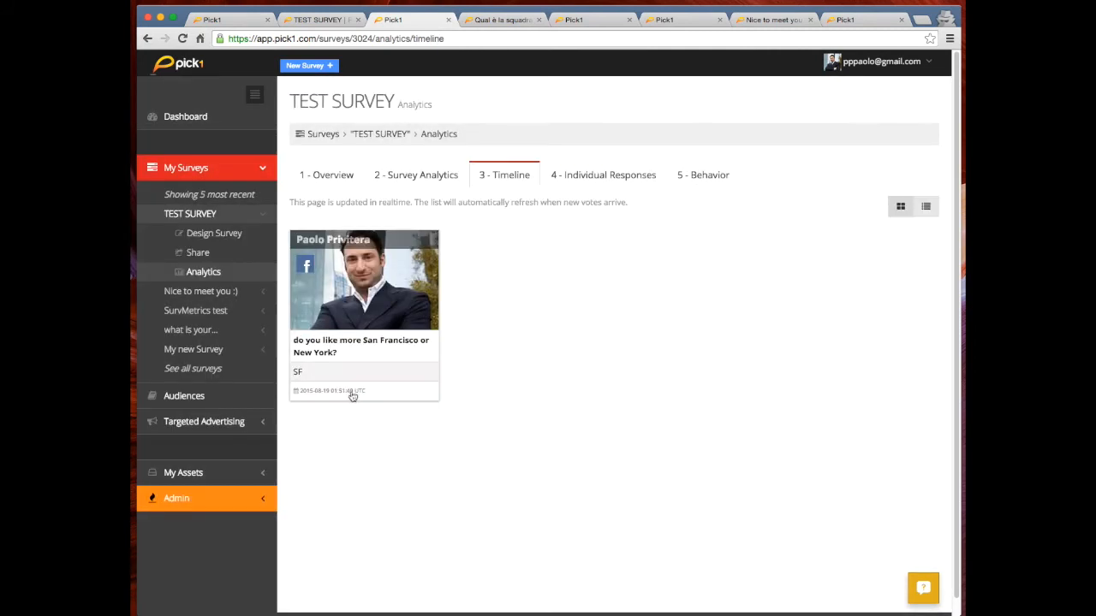
Examine TEST SURVEY's detailed survey analytics, from traffic sources and respondent map to social presence, showing the Facebook like cloud as data.
click(411, 177)
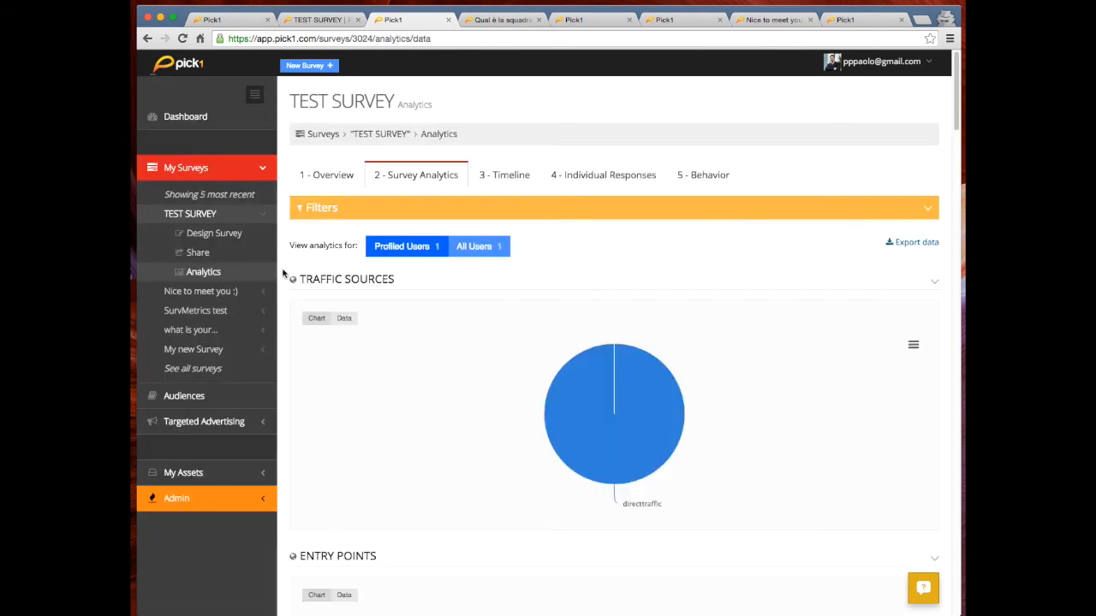
scroll(281, 274, down, 5)
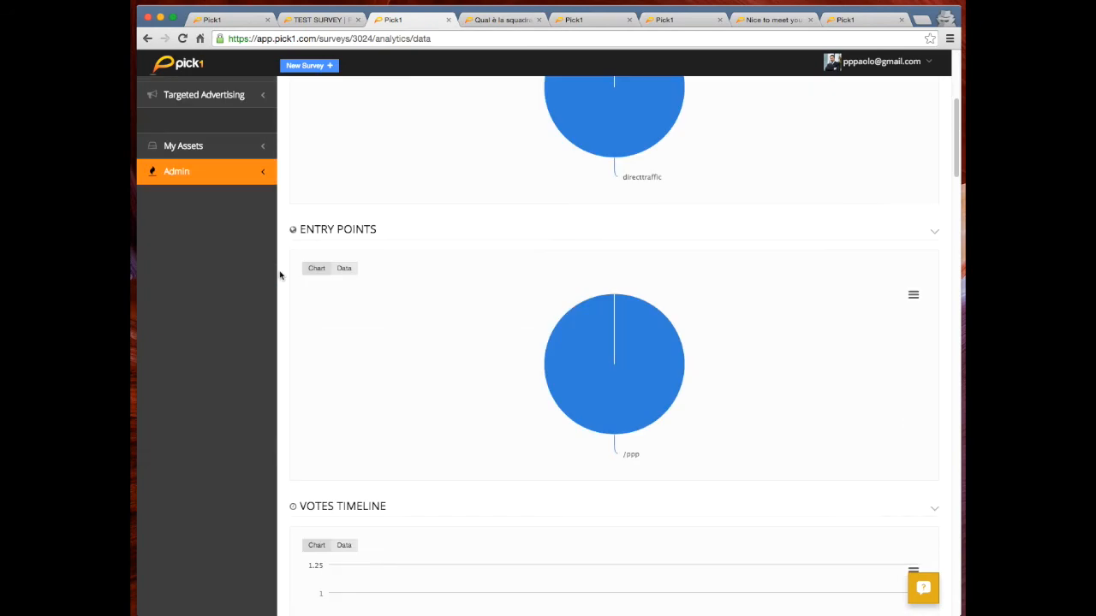
scroll(279, 275, down, 5)
scroll(281, 280, down, 4)
scroll(282, 278, down, 6)
scroll(282, 277, down, 3)
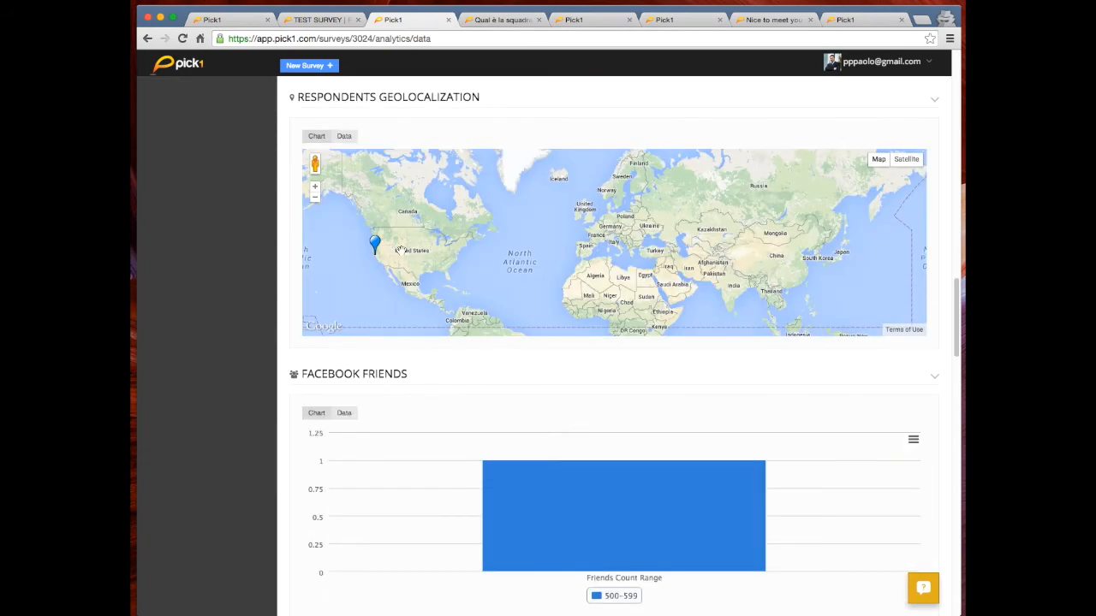
scroll(282, 325, down, 6)
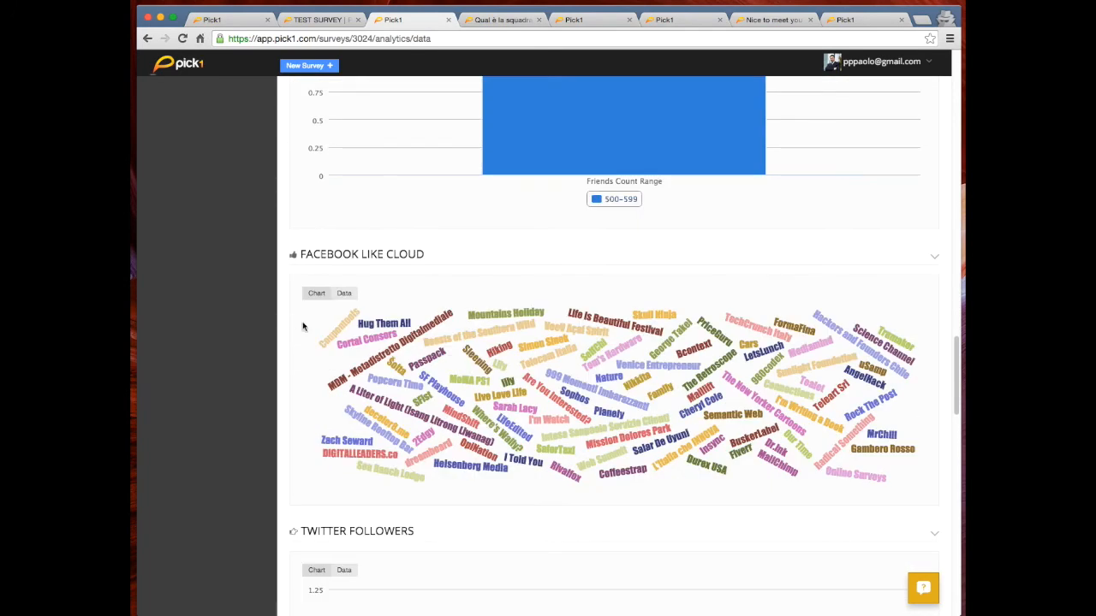
click(345, 294)
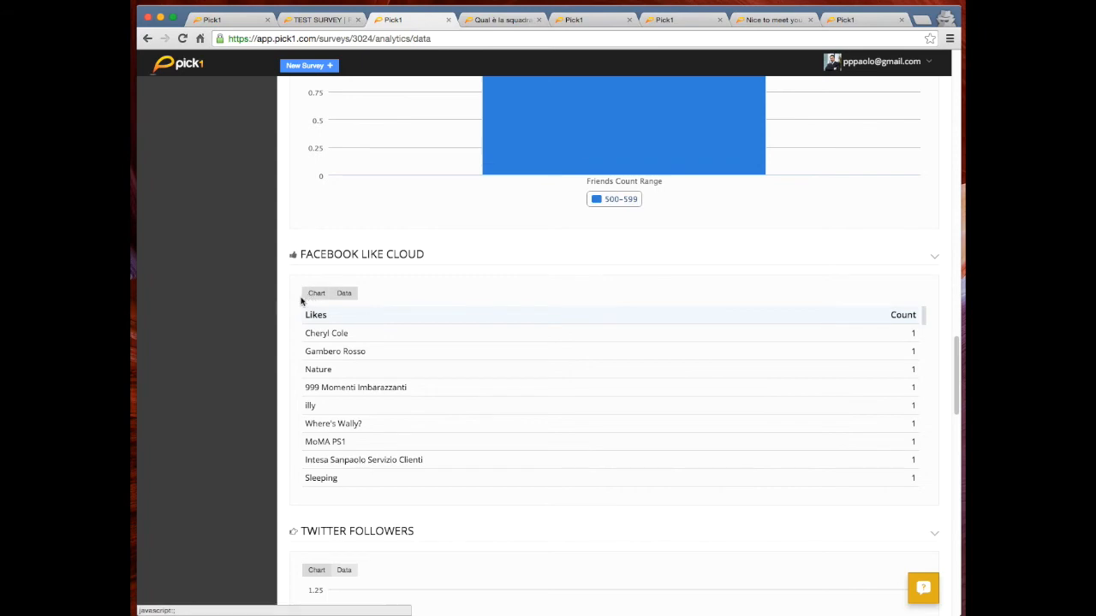
scroll(291, 298, down, 10)
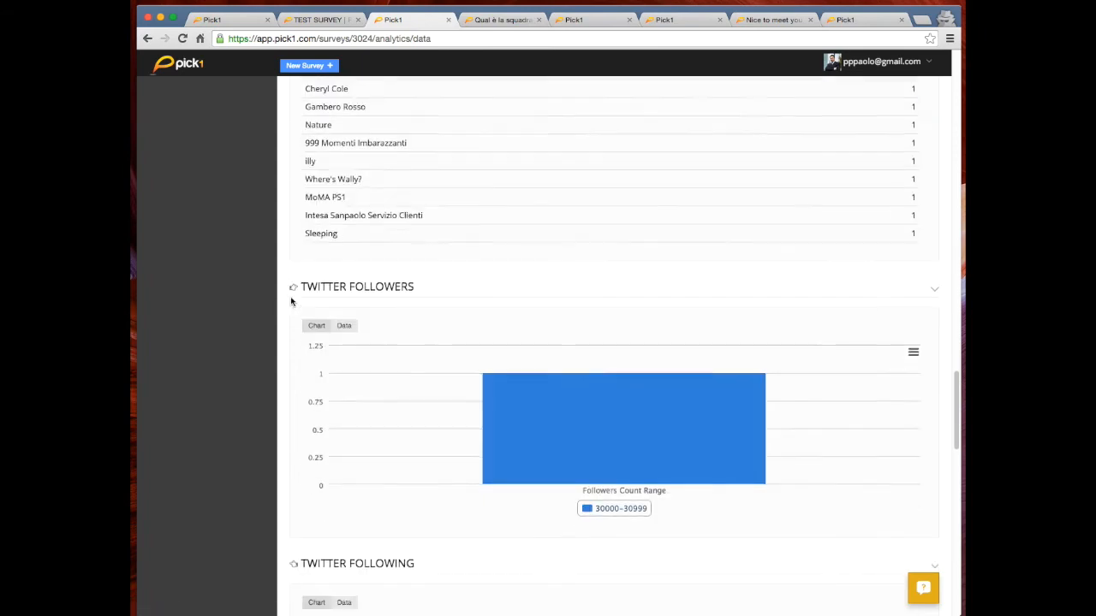
scroll(286, 304, down, 8)
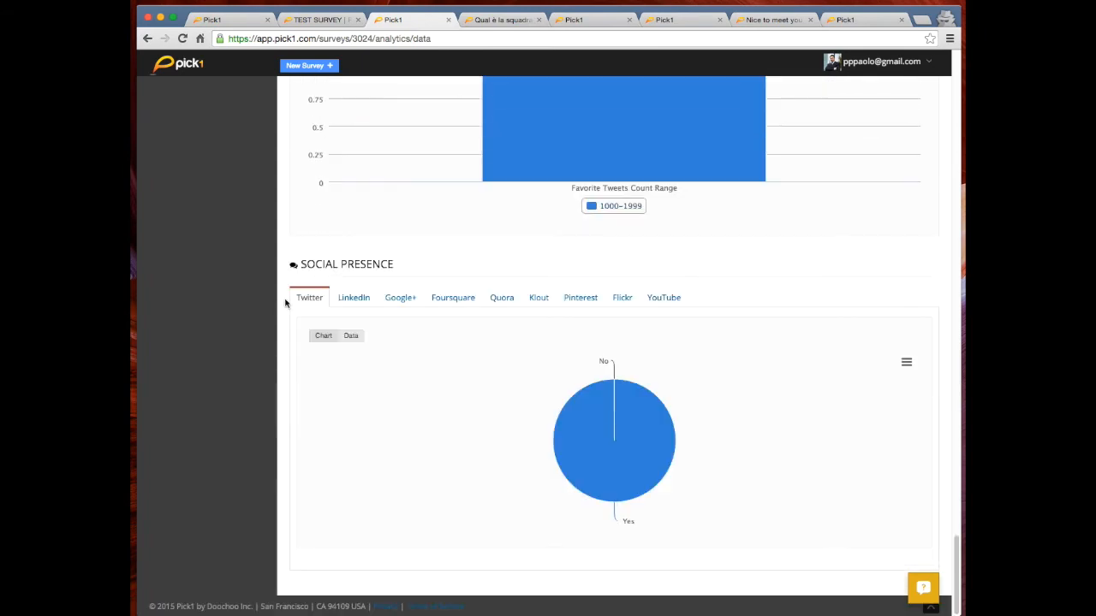
scroll(291, 292, up, 15)
scroll(299, 263, up, 10)
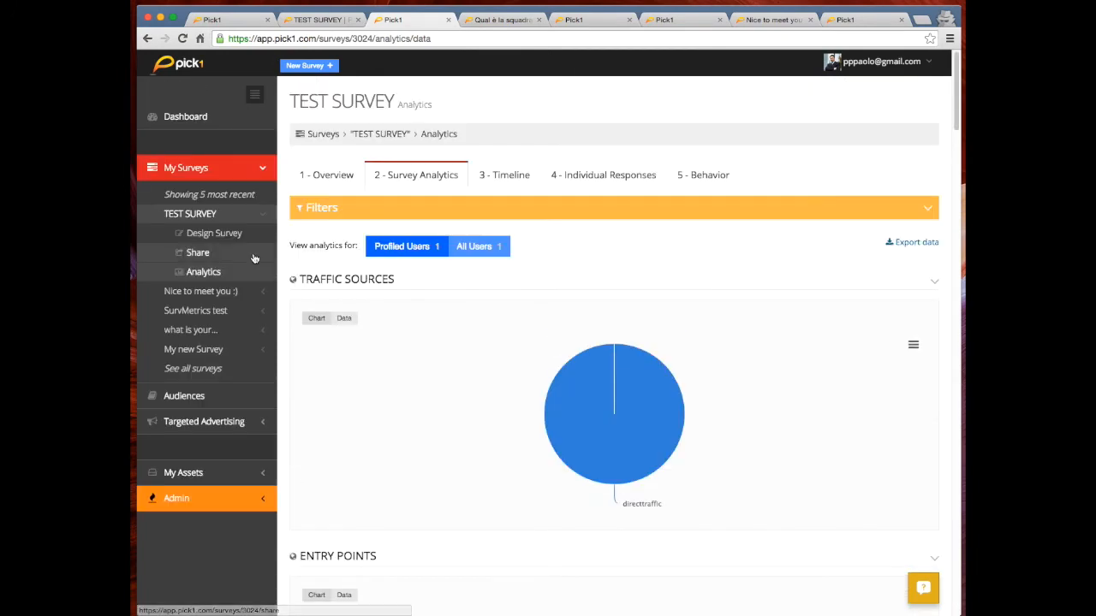
In TEST SURVEY's design, start a new single-choice question on Page 1 reading "Do you like more sushi or pizza?" with the answer Sushi.
click(312, 19)
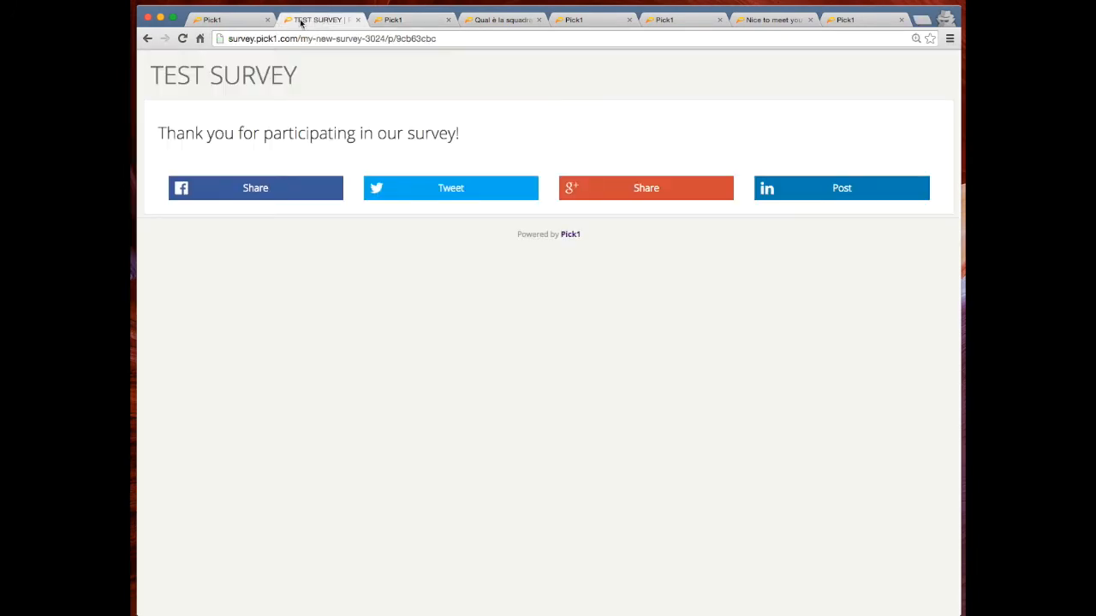
click(242, 20)
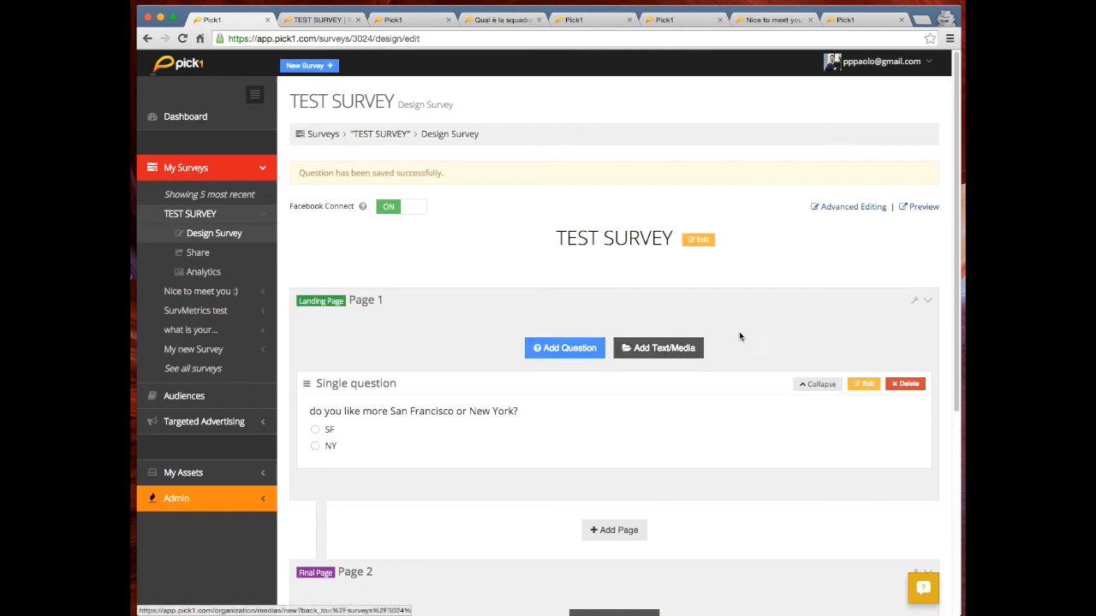
scroll(677, 342, down, 1)
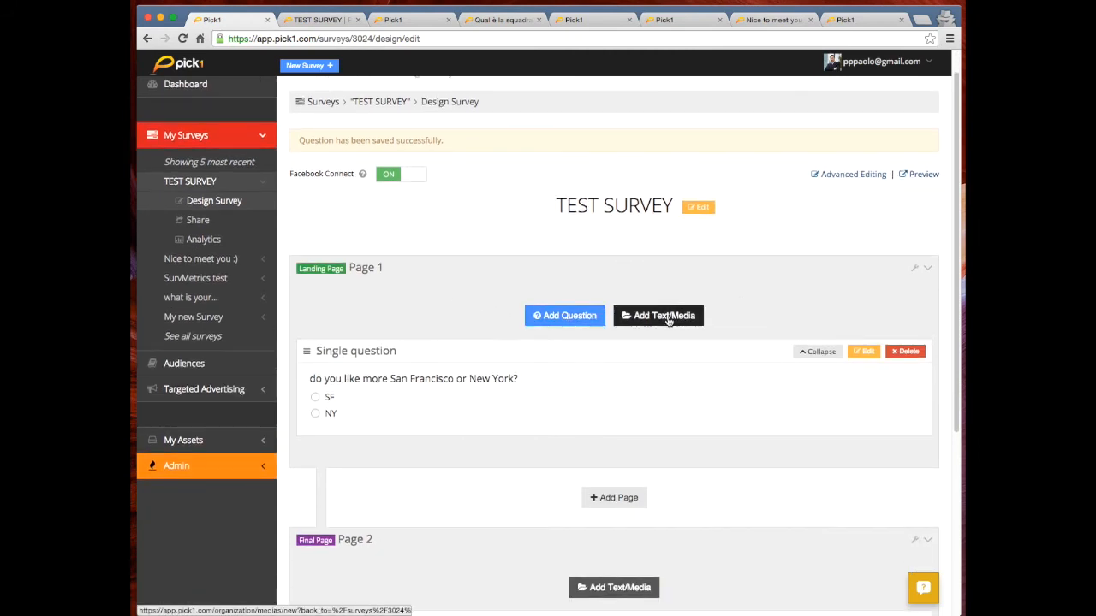
click(557, 316)
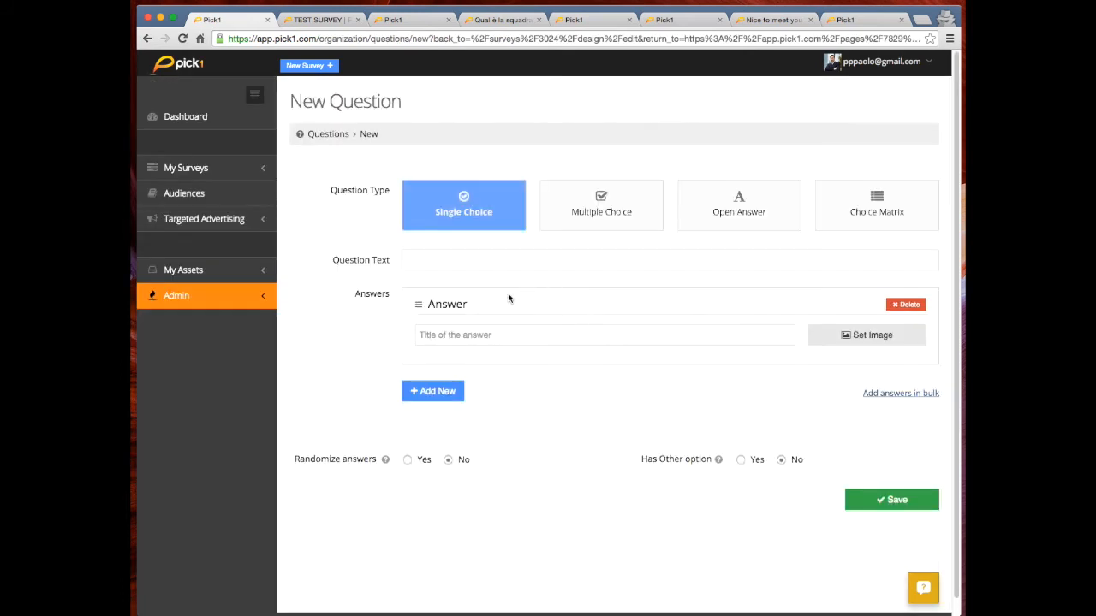
click(445, 257)
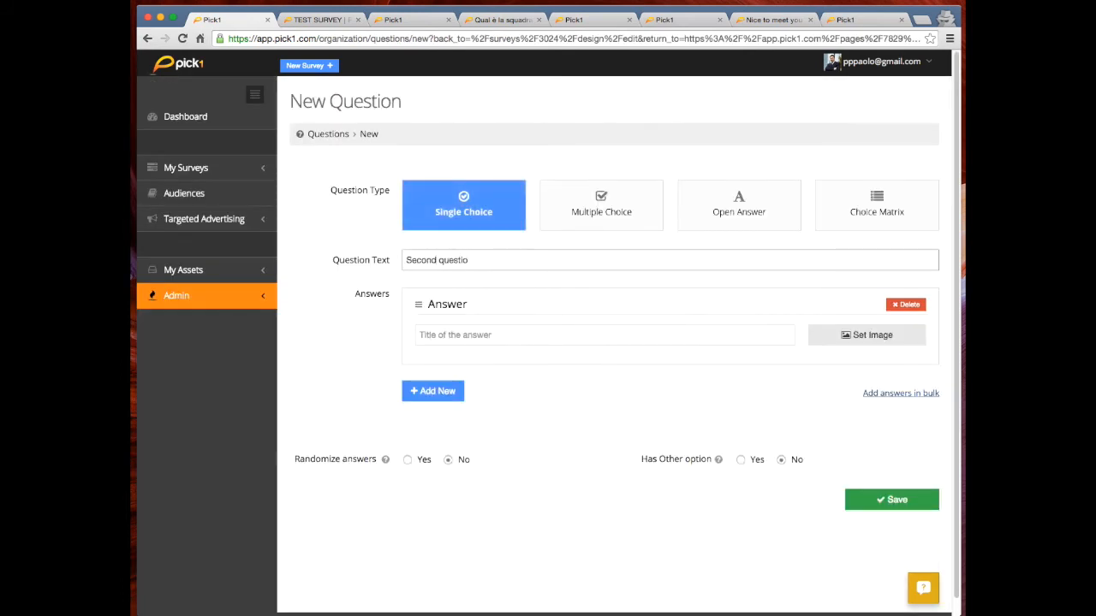
key(super+a)
text(Do y)
click(552, 332)
text(Sushi)
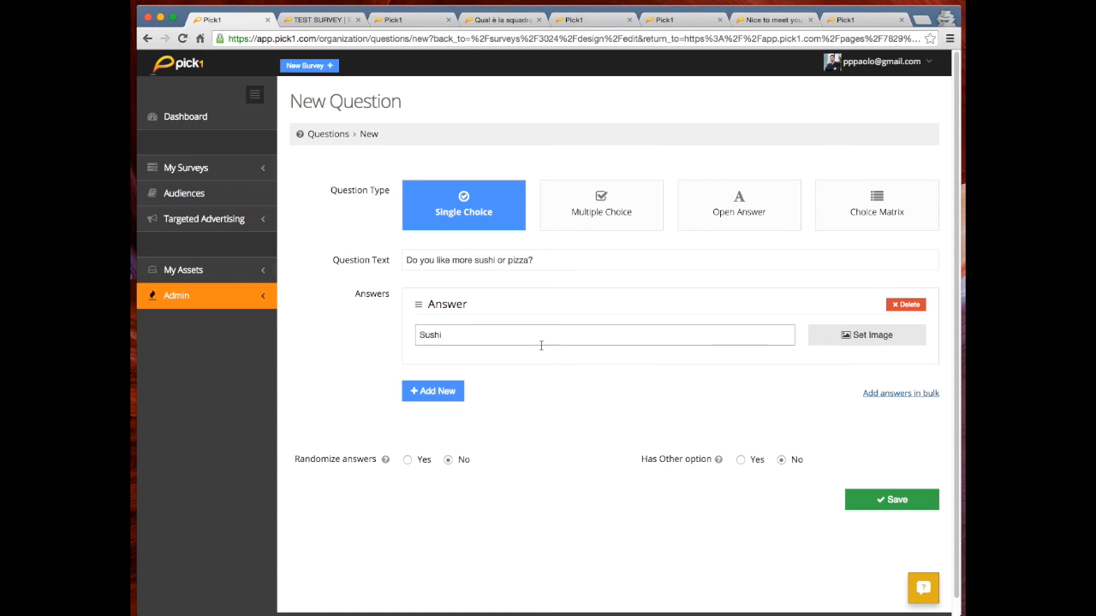
Add a second answer reading Pizza to the sushi or pizza question.
click(433, 390)
click(489, 427)
text(P)
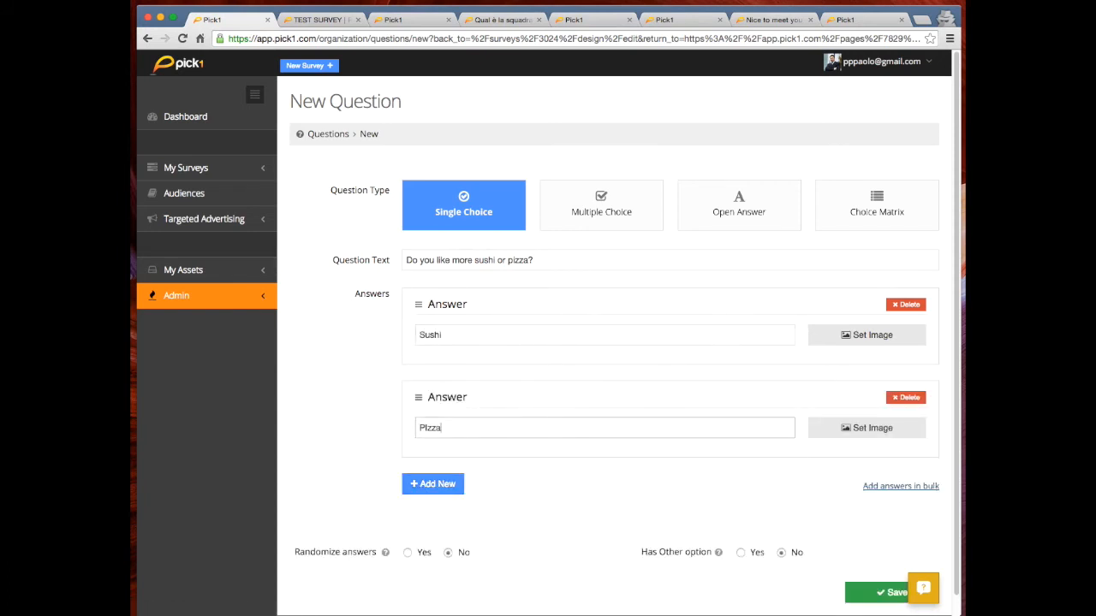
text(Izza)
double_click(516, 434)
text(Pizz)
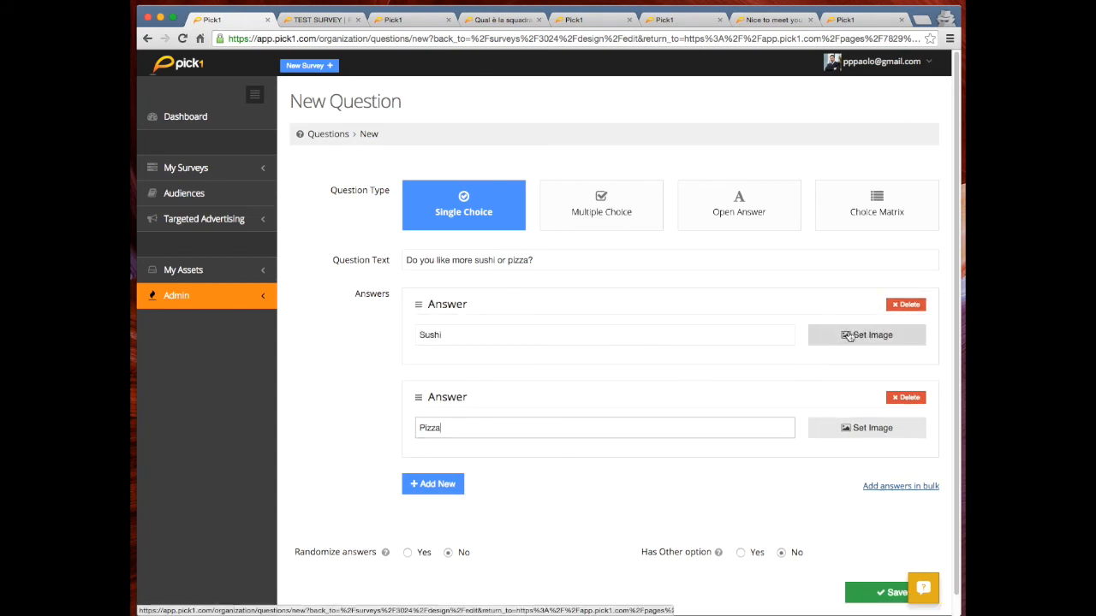
View the image choices for the Sushi answer, cancel without setting one, and save the question.
click(867, 343)
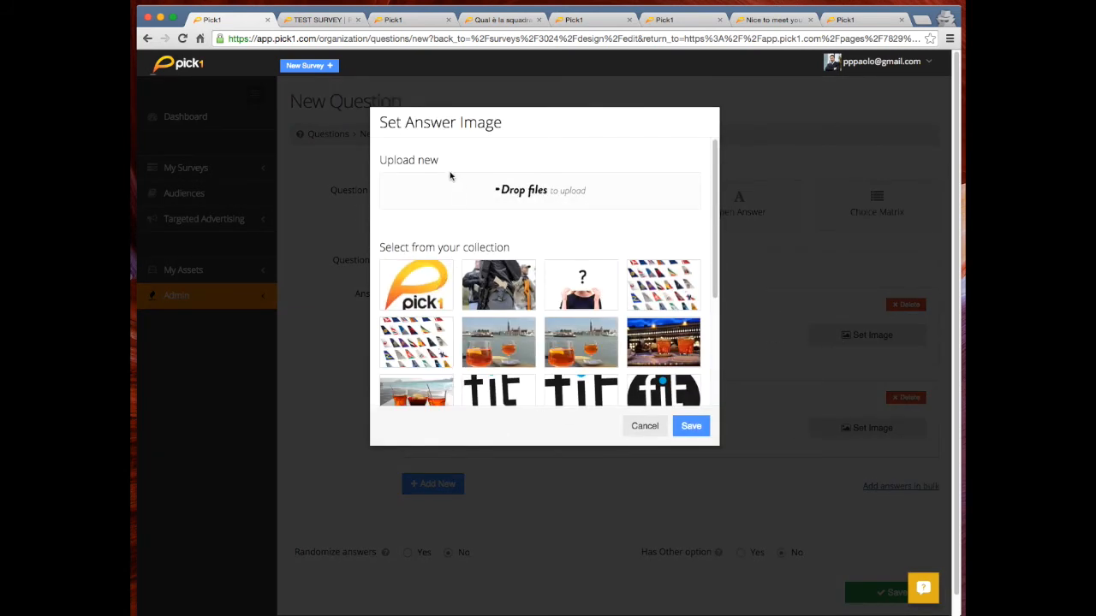
click(645, 425)
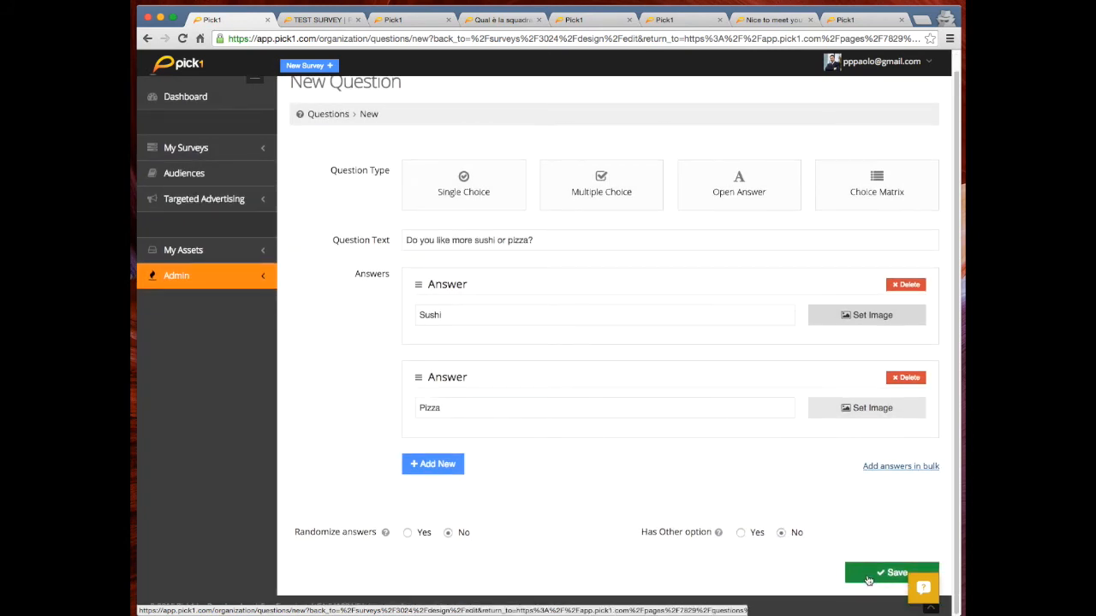
click(872, 576)
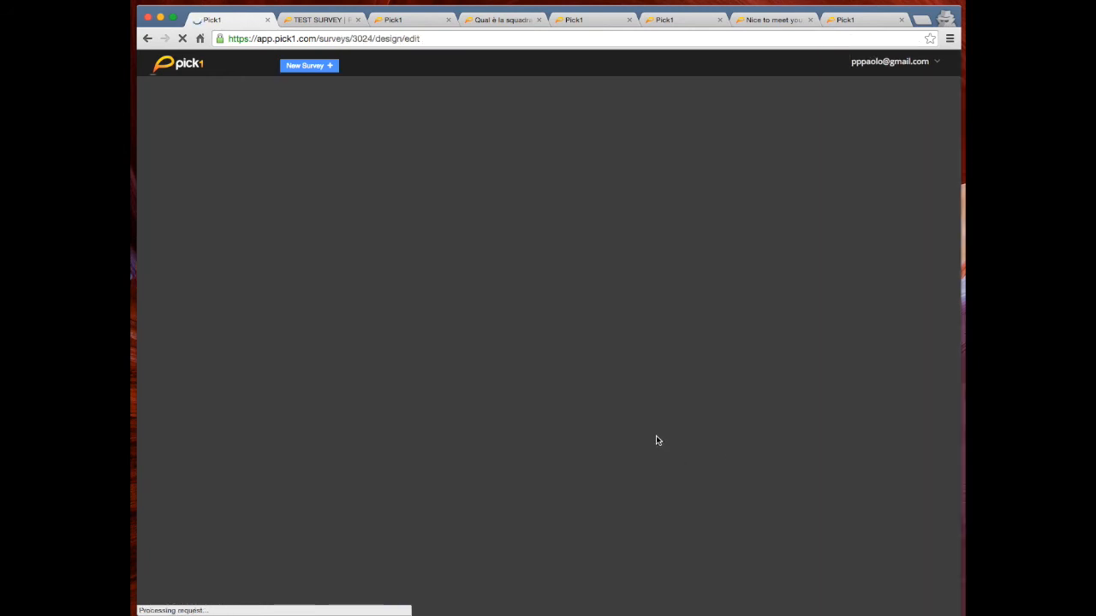
Move the sushi or pizza question above the San Francisco or New York question on Page 1.
scroll(628, 397, down, 2)
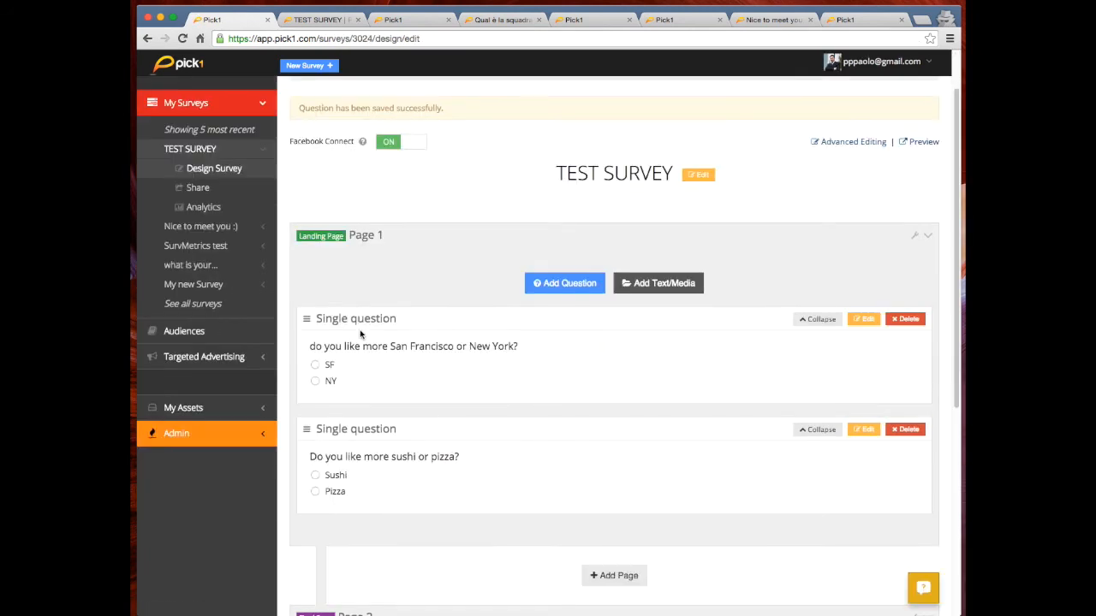
drag(344, 427, 345, 305)
scroll(423, 262, down, 2)
scroll(423, 262, down, 3)
scroll(508, 231, up, 1)
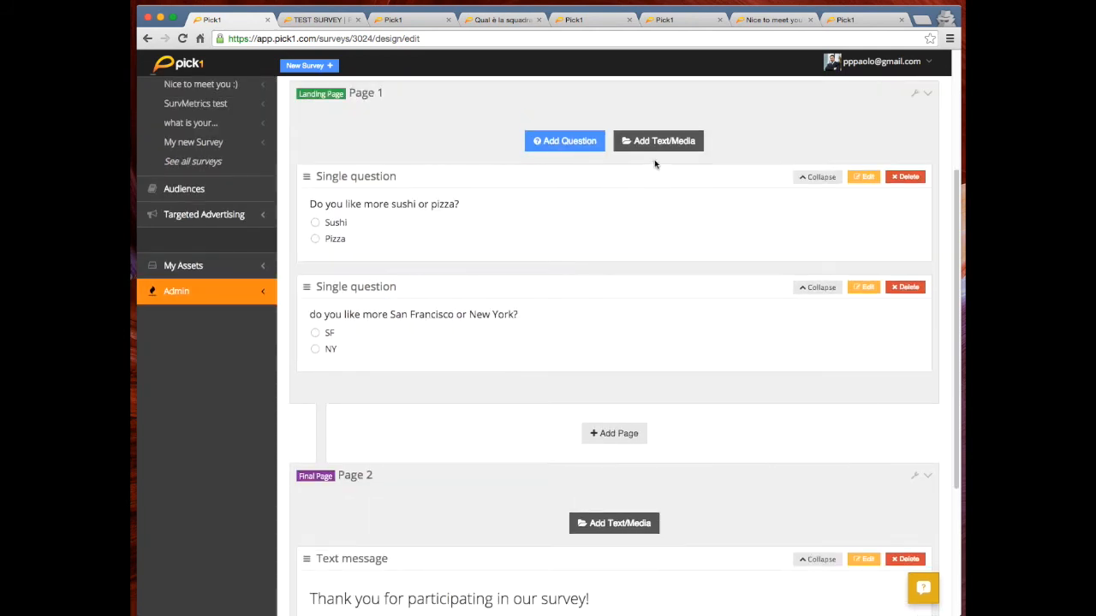
Explore the Code, Last Respondent, Last Behavior and Text media types for Page 1, then return to the survey design without saving.
click(644, 140)
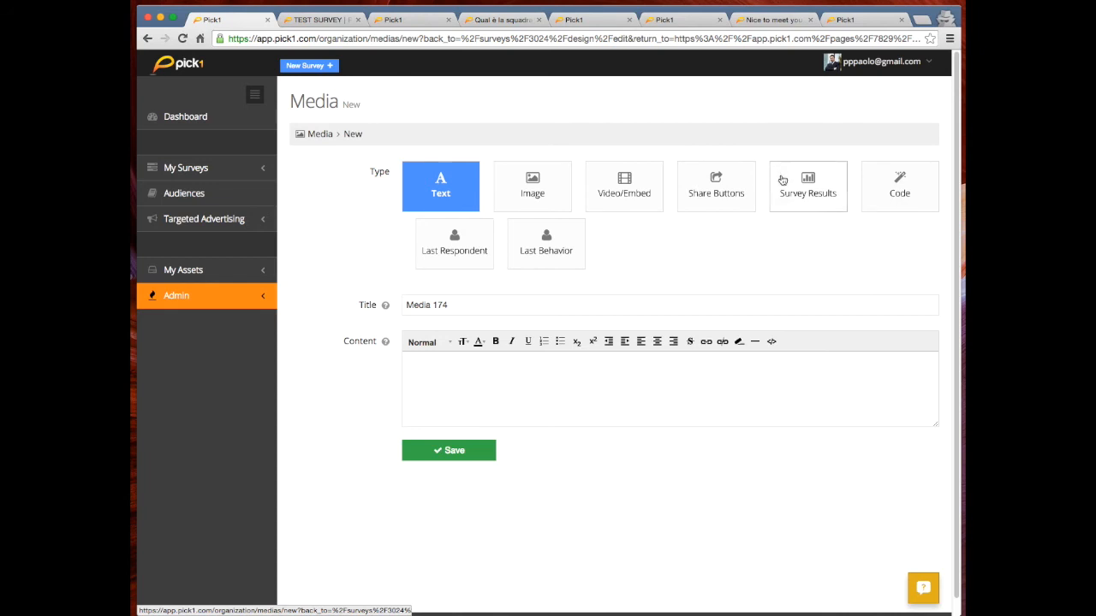
click(899, 187)
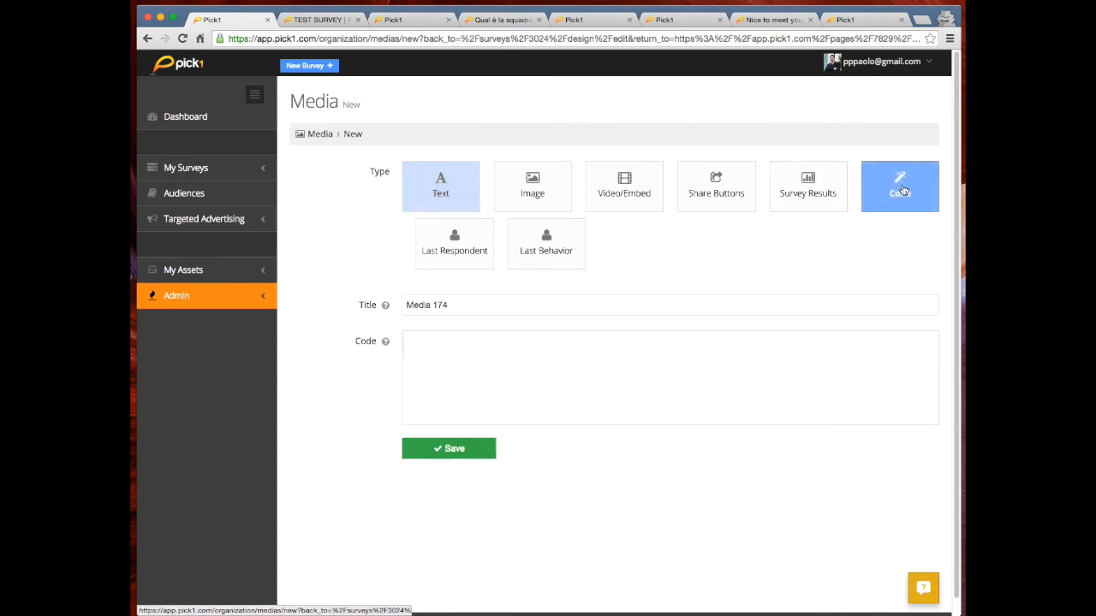
click(454, 245)
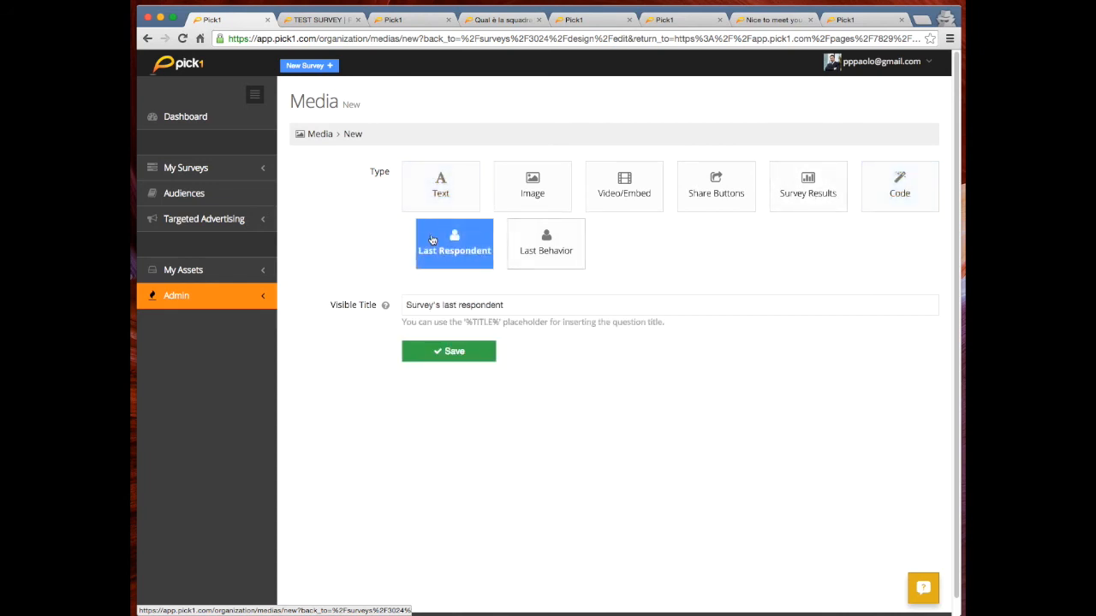
click(556, 255)
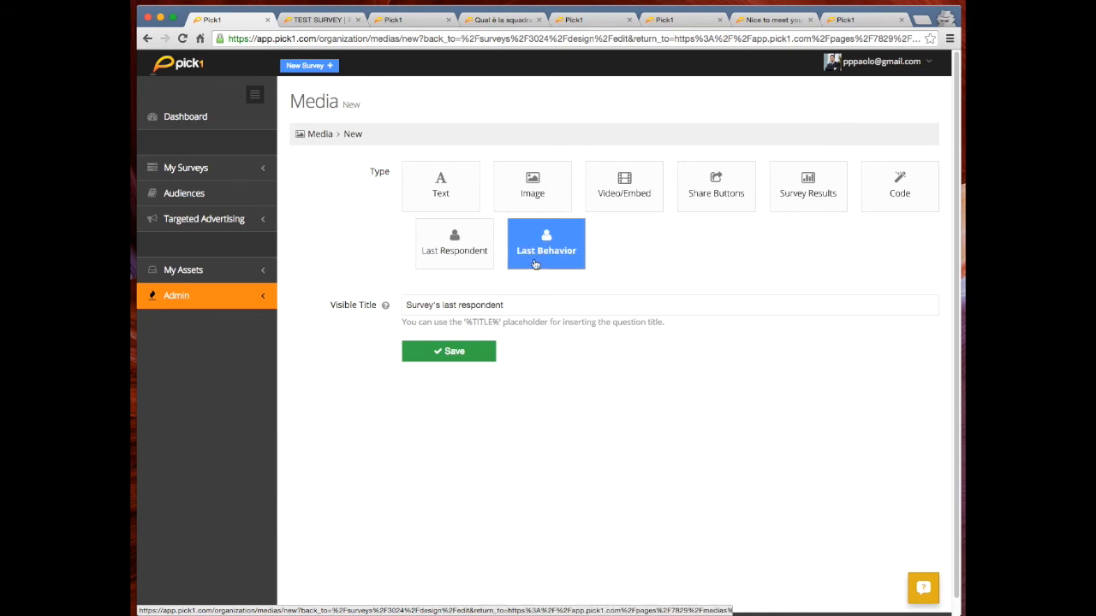
click(440, 190)
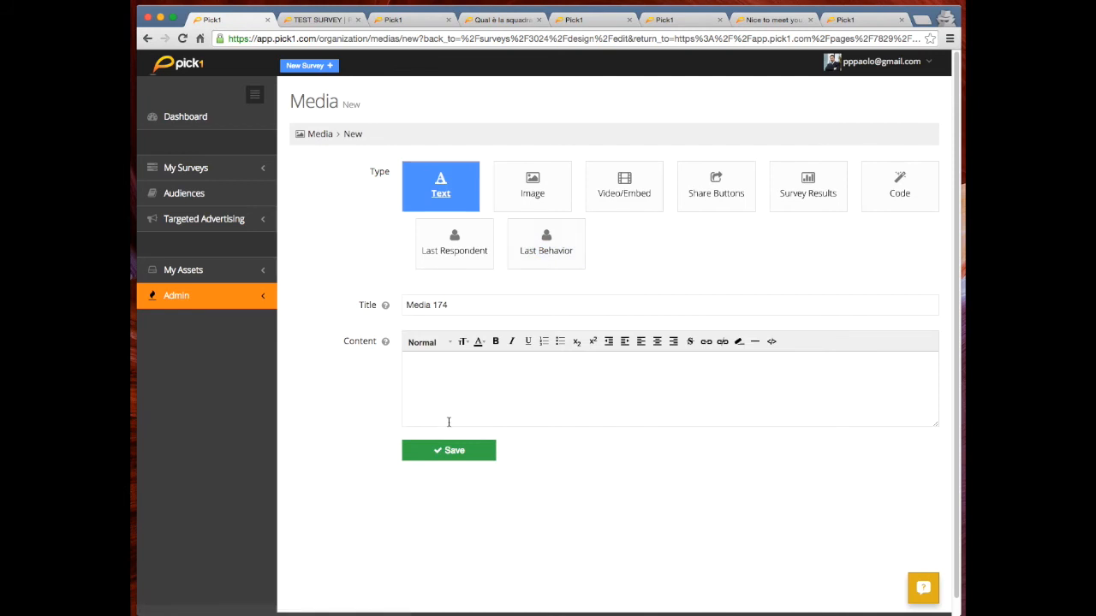
click(522, 394)
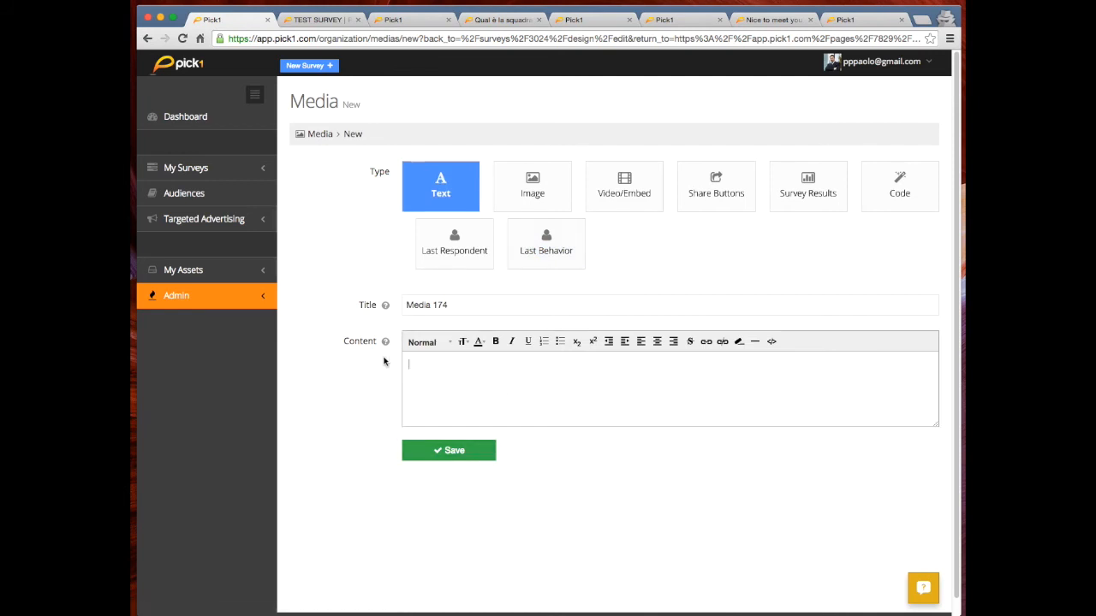
click(148, 39)
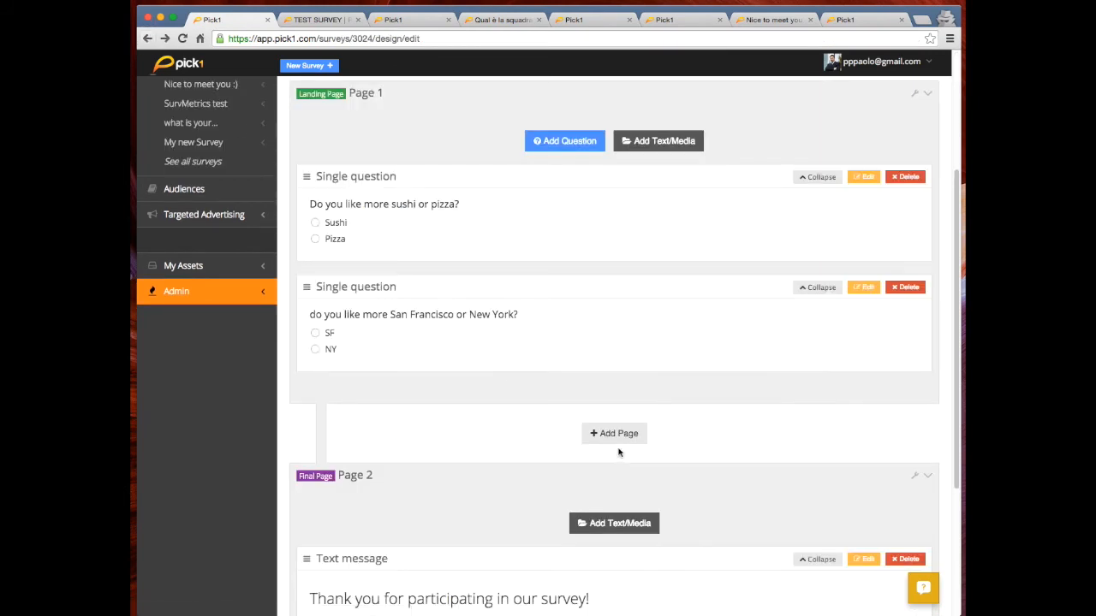
Try to move the San Francisco or New York question down, out of Page 1.
scroll(614, 397, down, 1)
scroll(524, 229, up, 1)
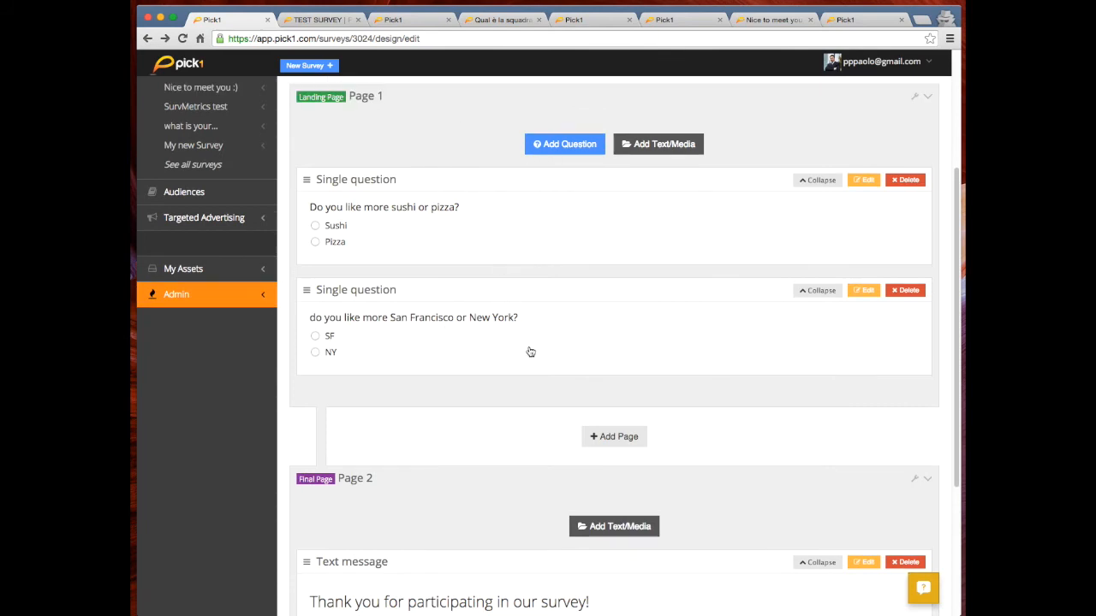
scroll(576, 449, down, 1)
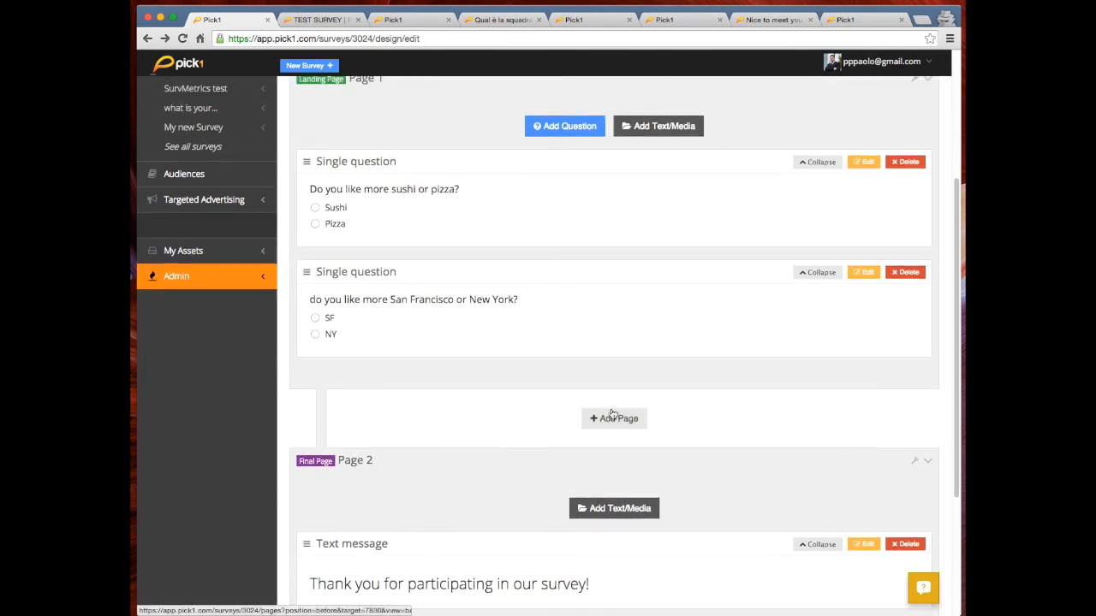
scroll(557, 423, down, 1)
drag(336, 250, 423, 408)
Add a Text media item to the final page with the bold content "This is a random text" and save it.
scroll(409, 274, down, 4)
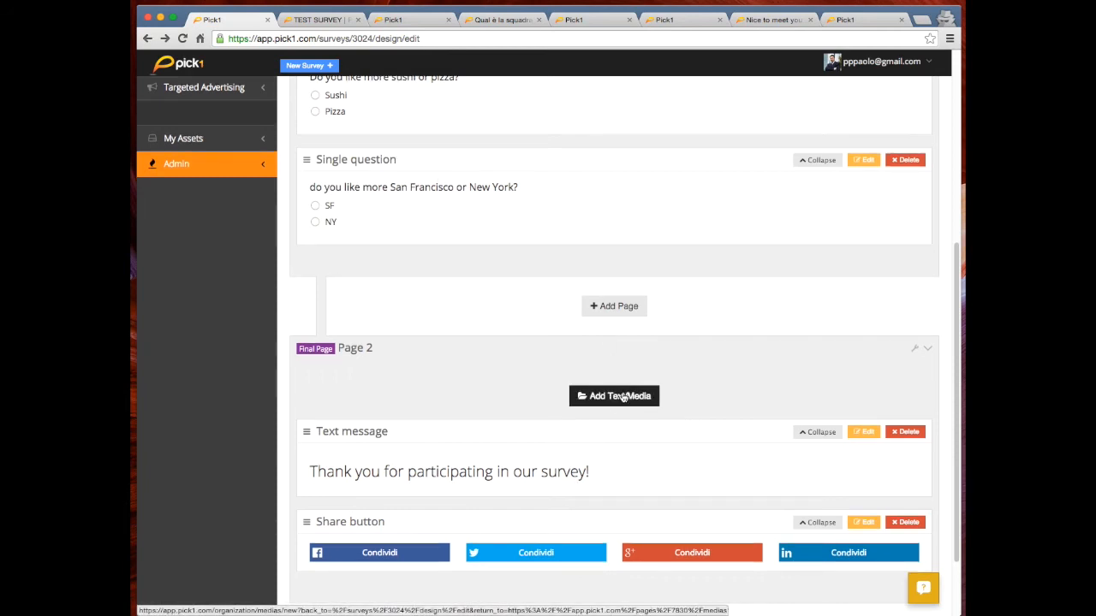
click(619, 398)
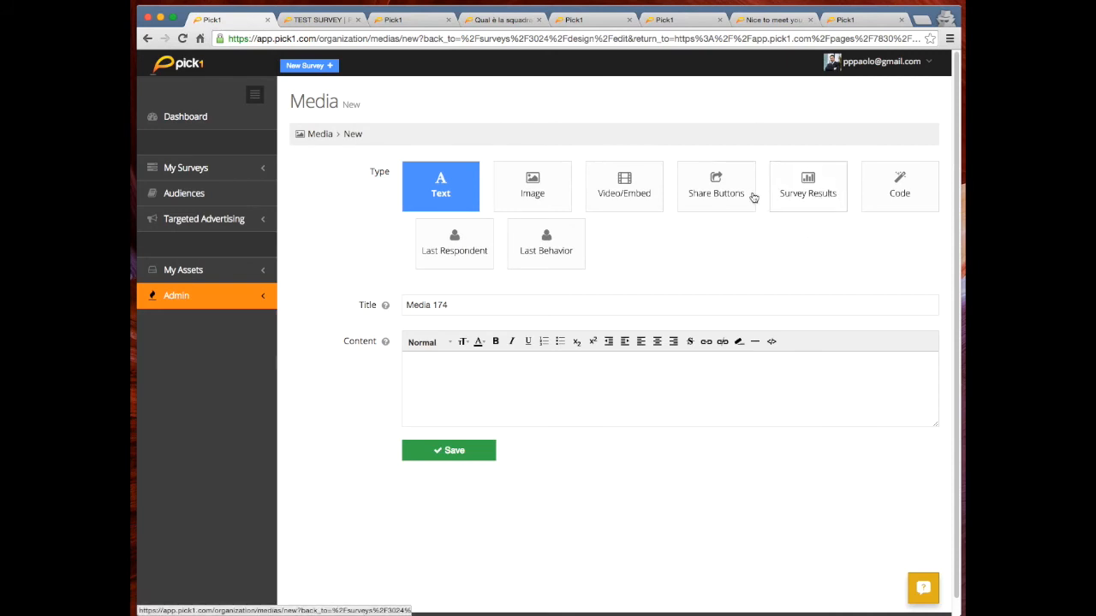
click(478, 388)
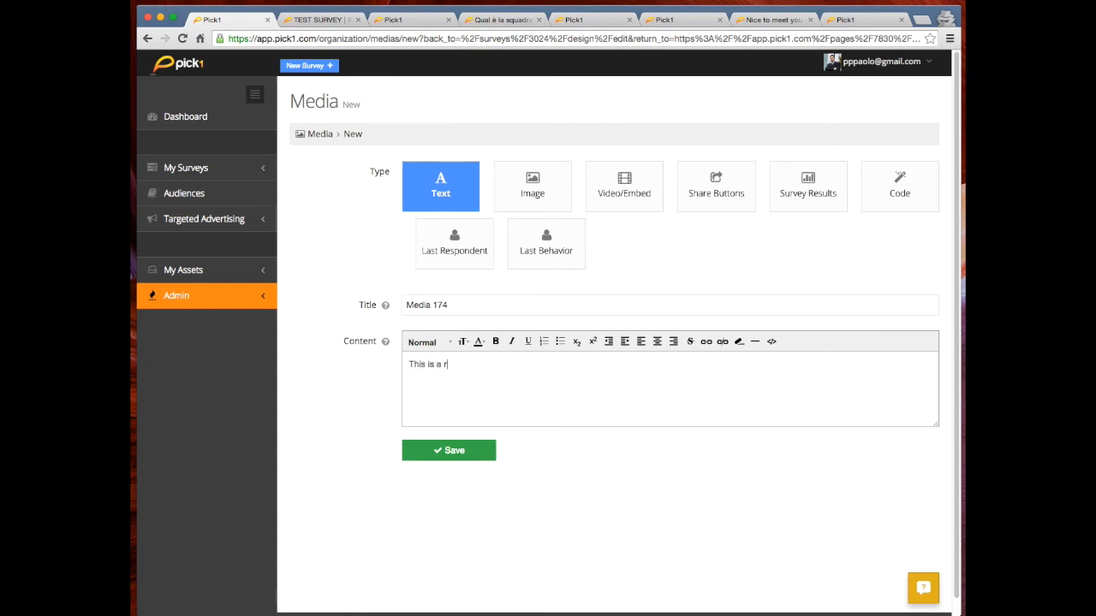
key(super+a)
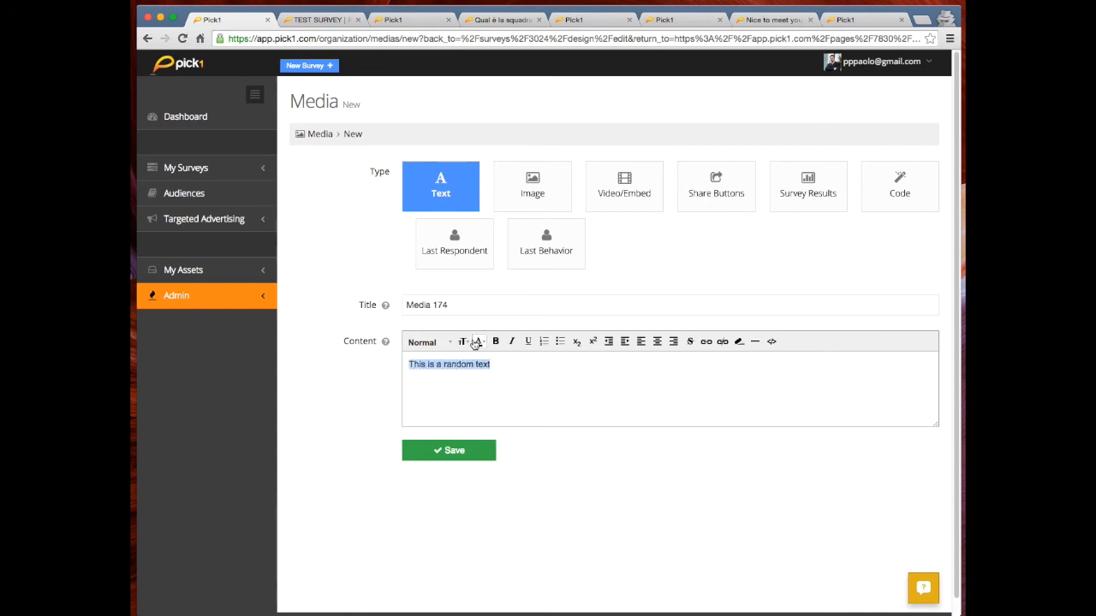
click(495, 341)
click(604, 370)
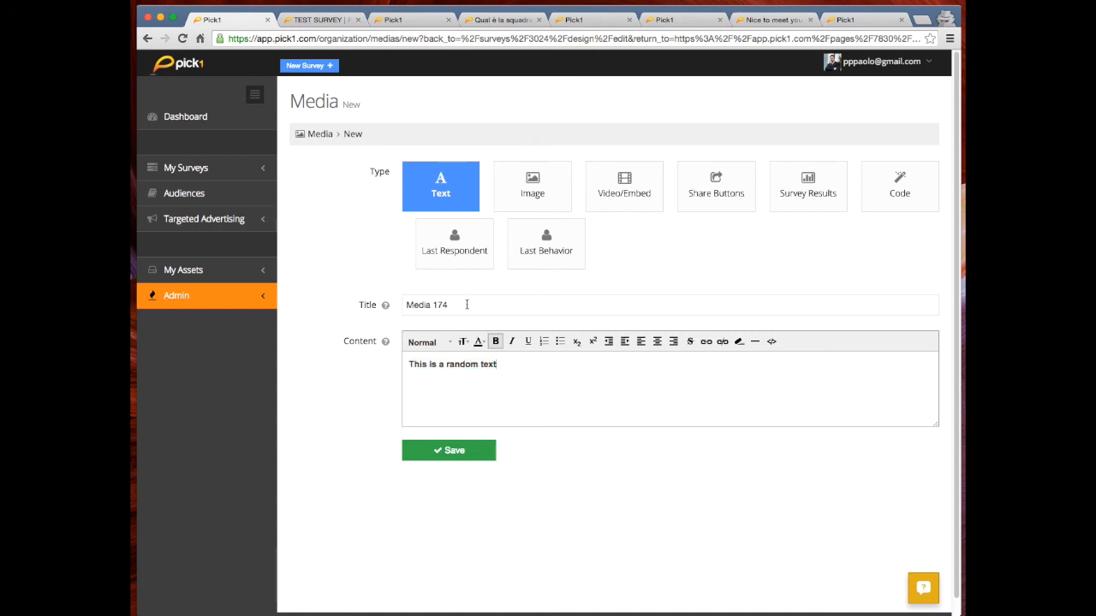
drag(467, 305, 392, 305)
click(440, 450)
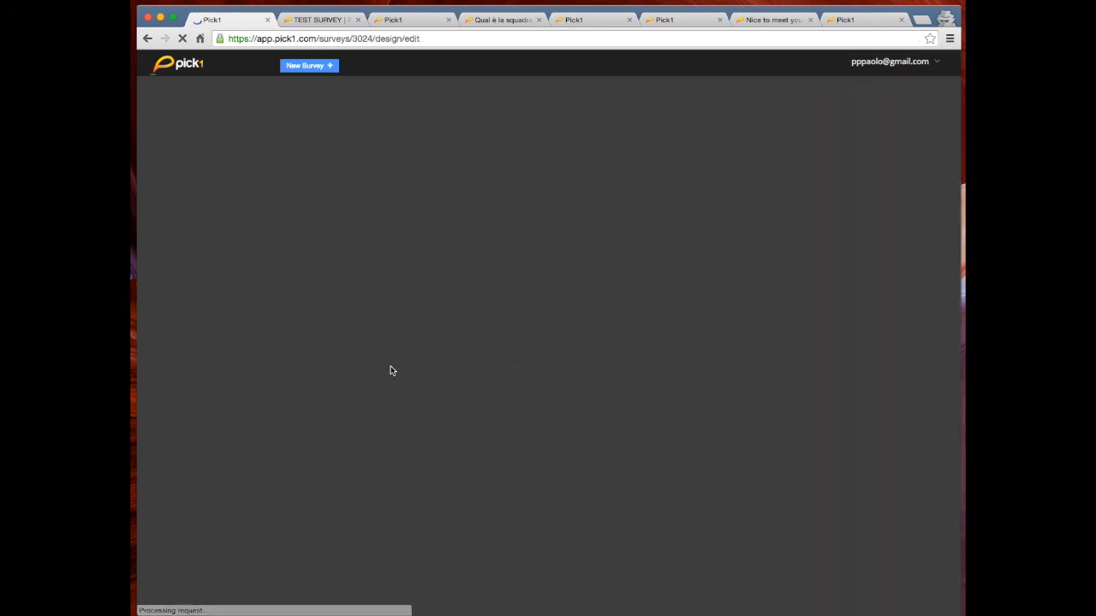
Try to move the random text message below the thank-you message on the final page.
scroll(421, 377, down, 10)
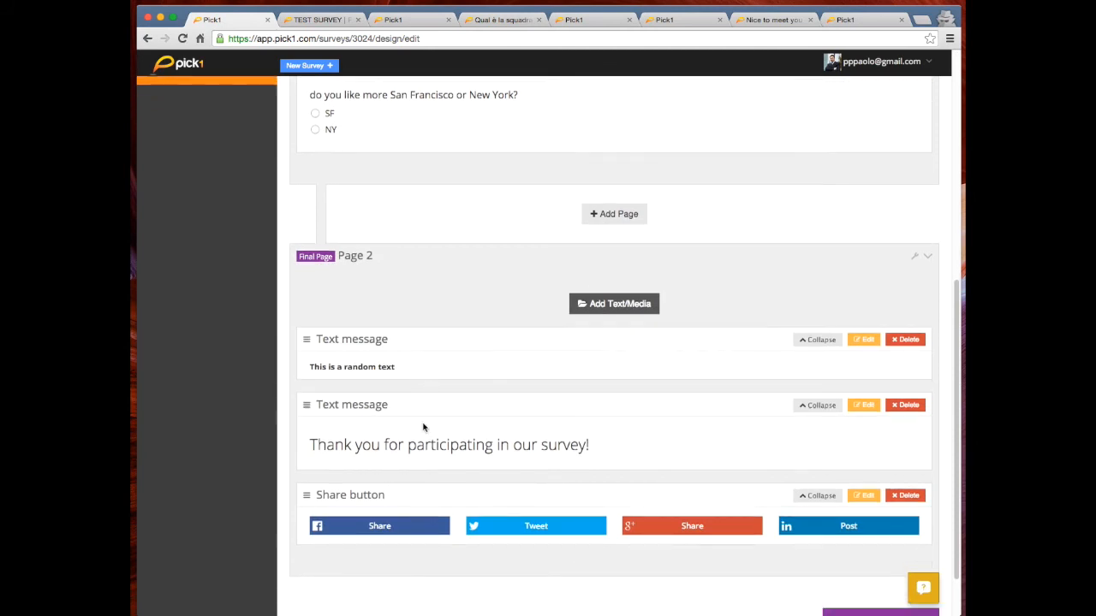
drag(342, 343, 344, 441)
drag(390, 343, 373, 453)
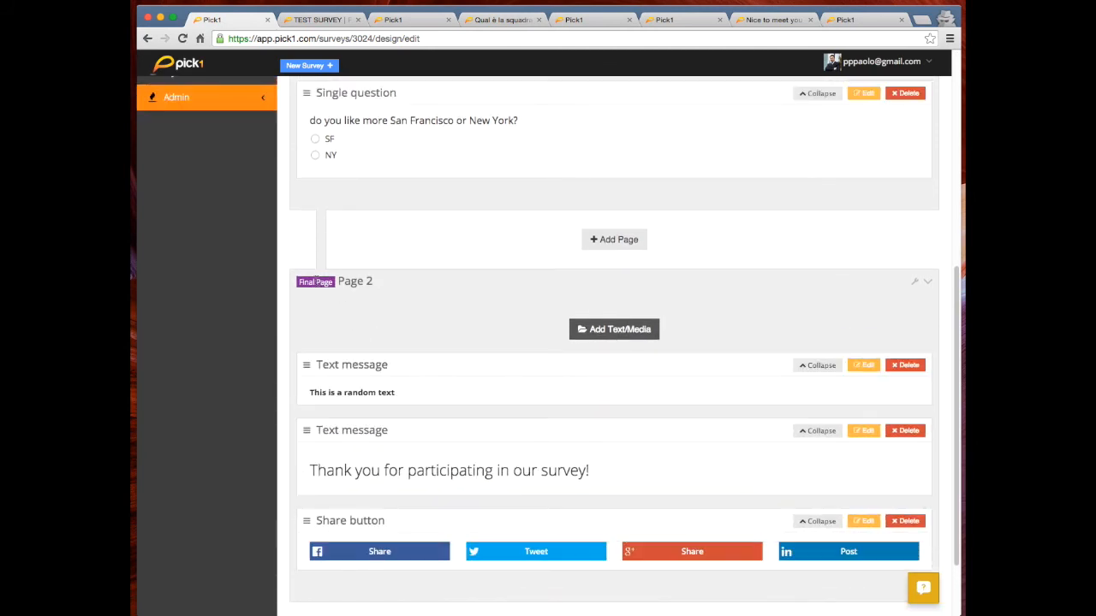
Insert a new page between Page 1 and the final page, and start a new question on it.
scroll(348, 308, up, 3)
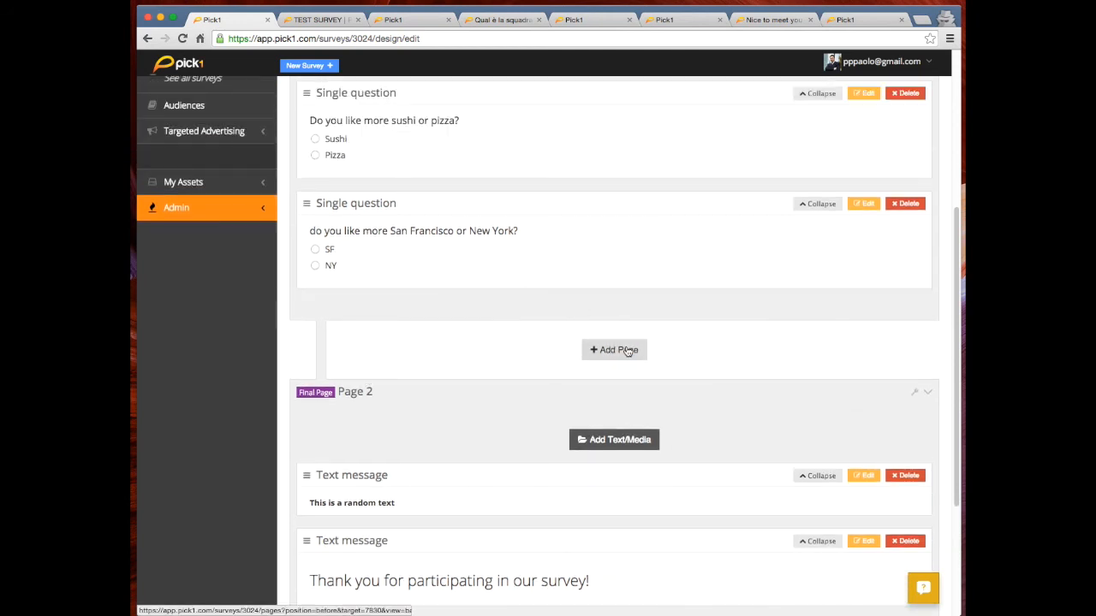
click(591, 339)
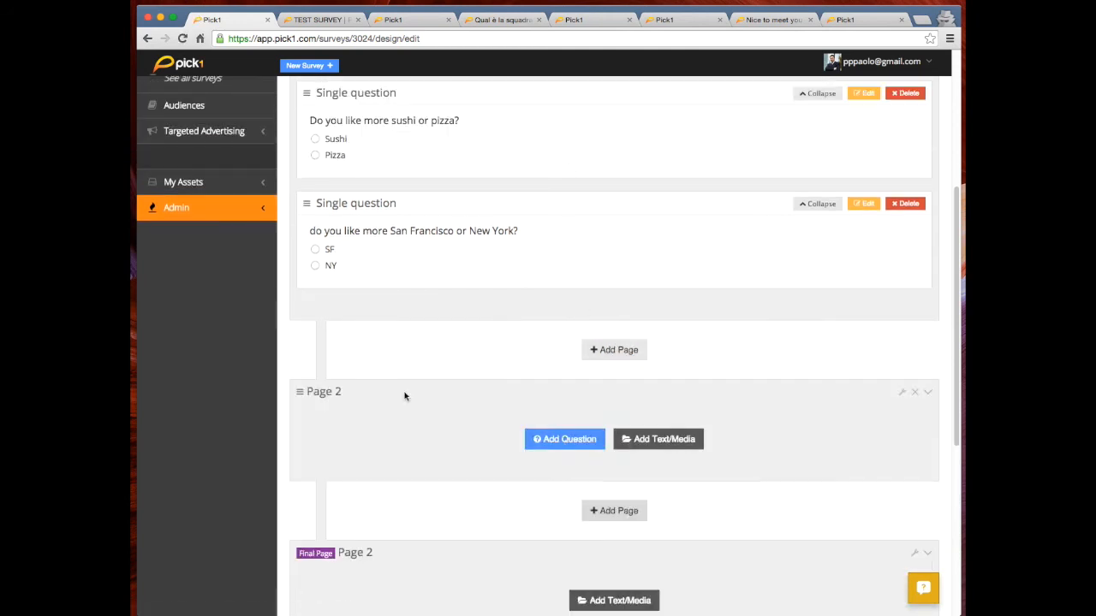
scroll(403, 349, down, 2)
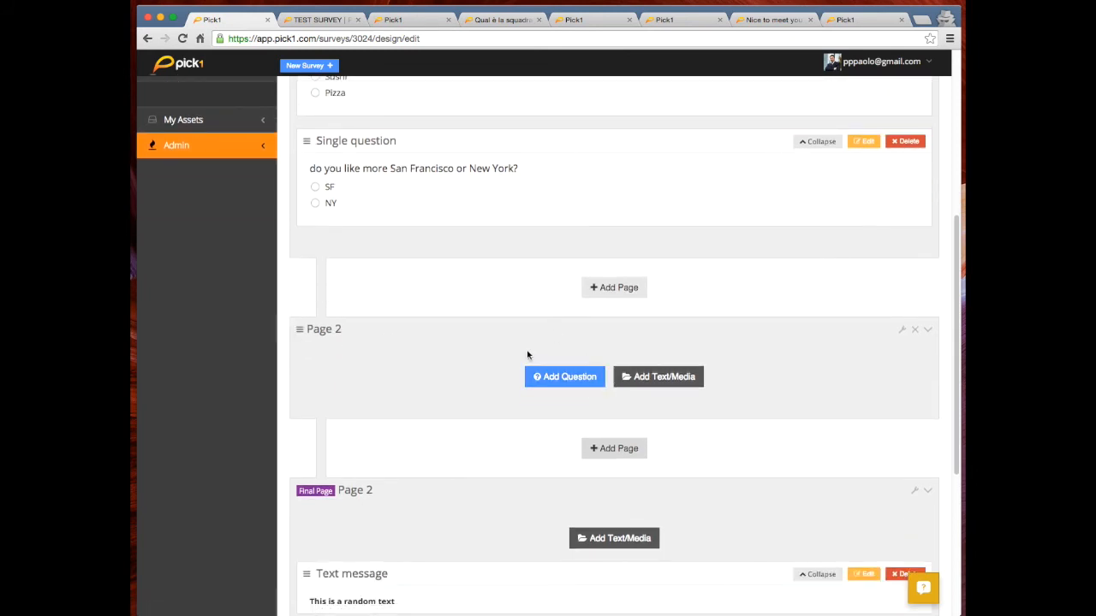
click(567, 382)
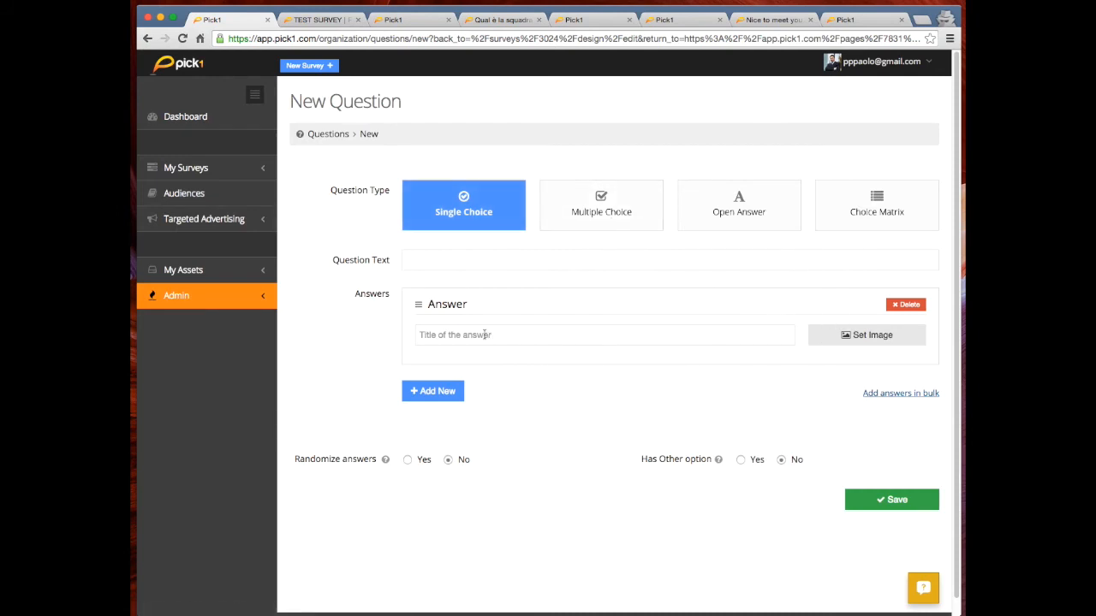
Make the question Multiple Choice with the text "What's your favorite camera brands?".
click(452, 260)
click(470, 341)
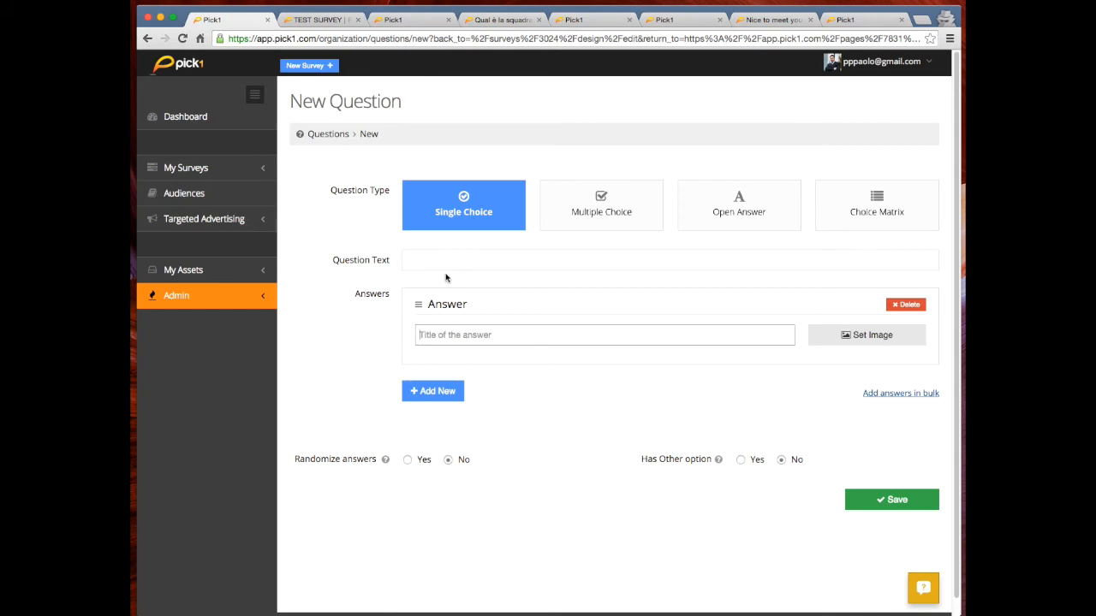
click(435, 258)
text(r)
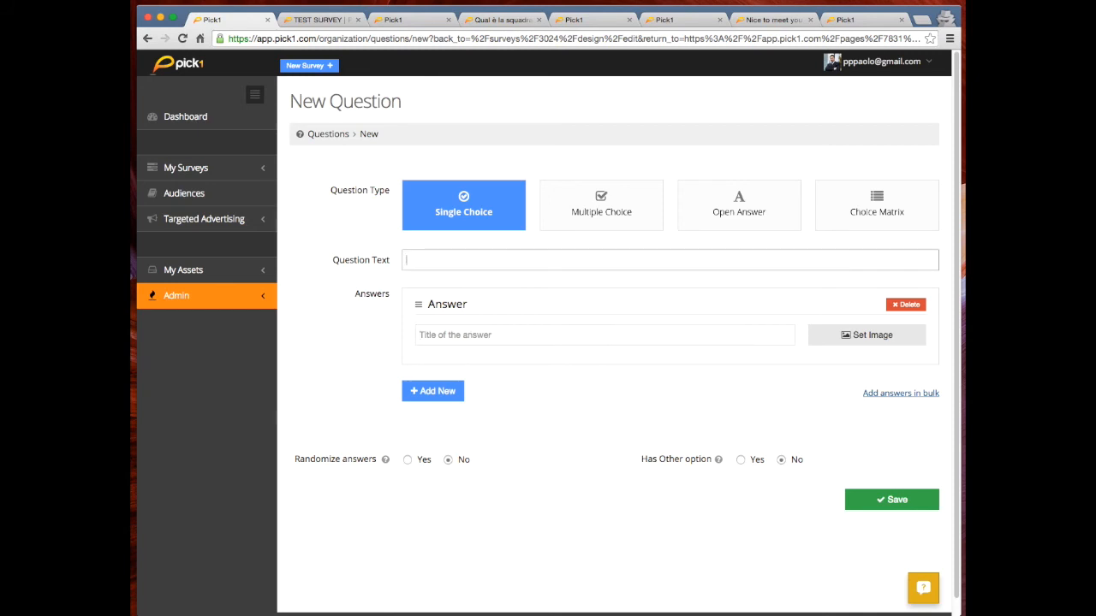
click(596, 202)
click(492, 258)
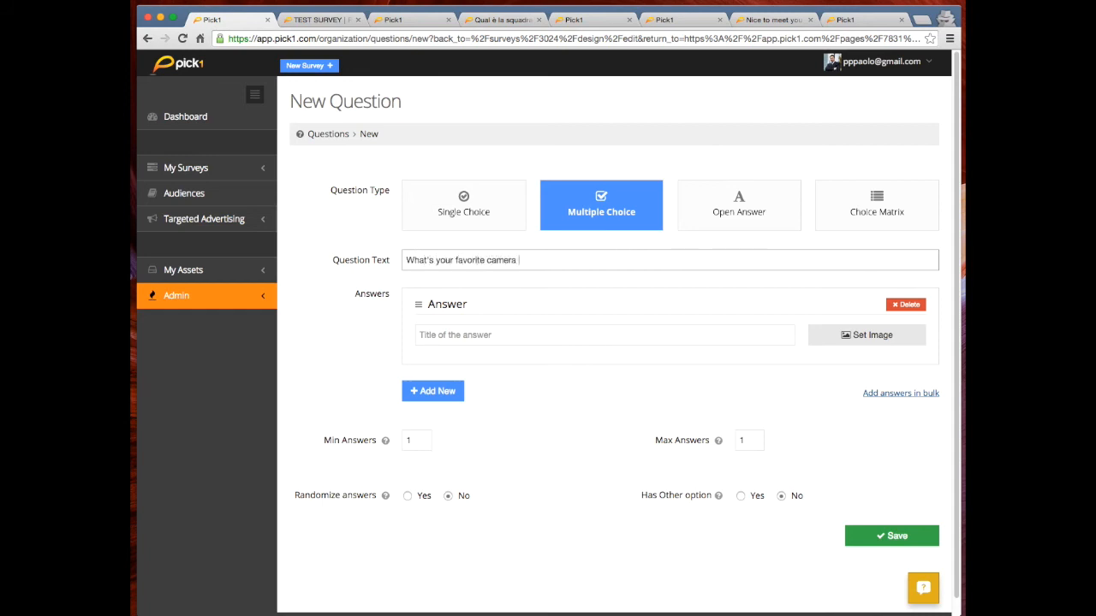
Enter Canon, Nikon and Sony as the answers to the camera brands question.
click(516, 334)
text(Canon)
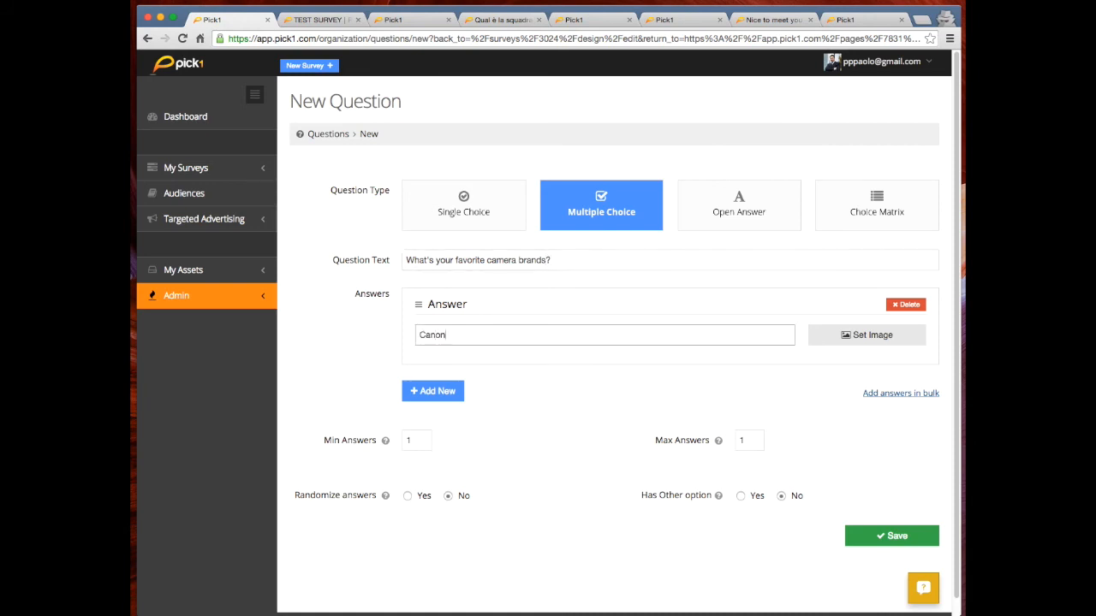
click(454, 390)
click(476, 430)
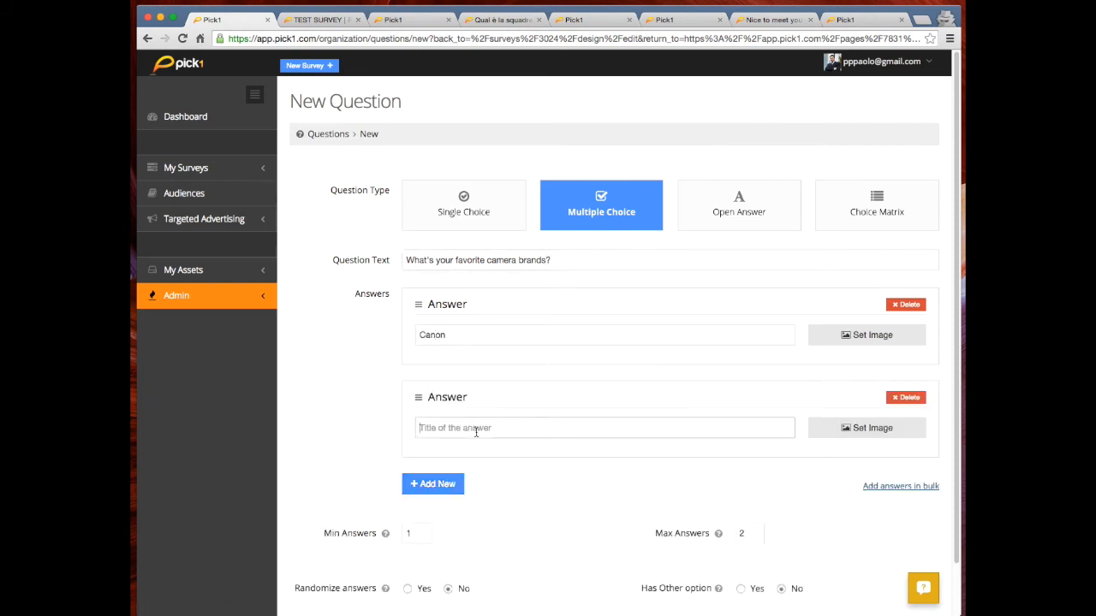
text(Nik)
click(447, 483)
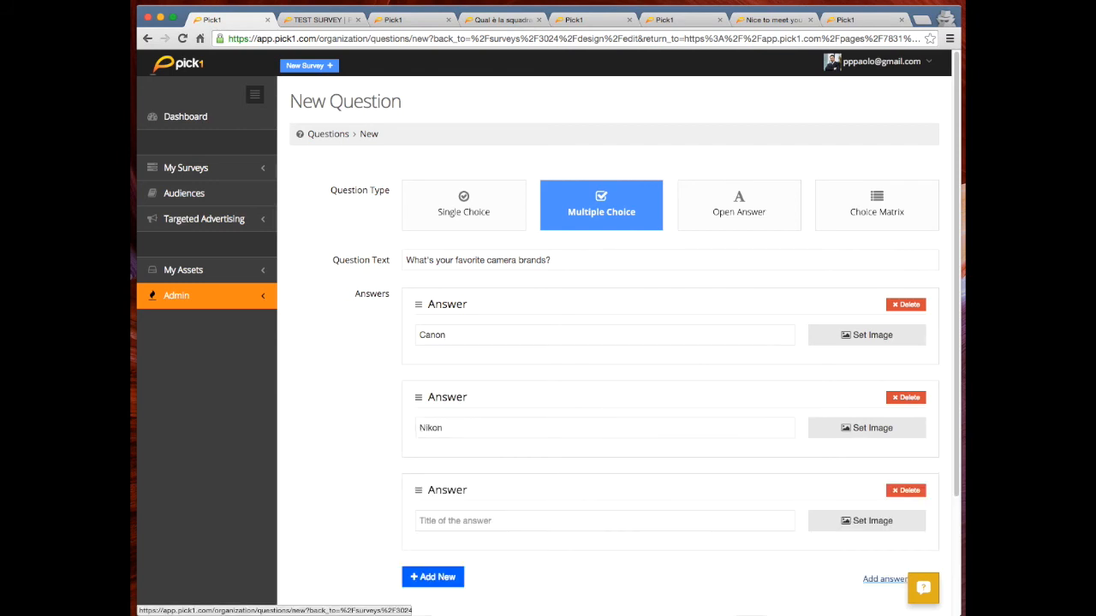
click(426, 519)
text(Sony)
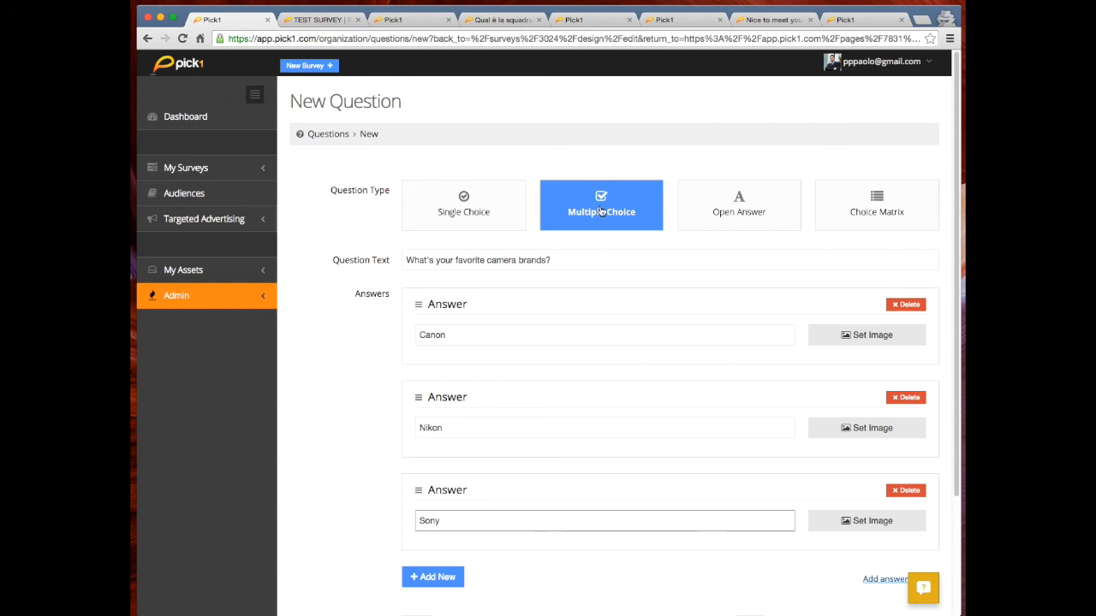
Try a minimum of 2 answers, set it back to 1, and save the camera brands question.
scroll(329, 377, down, 3)
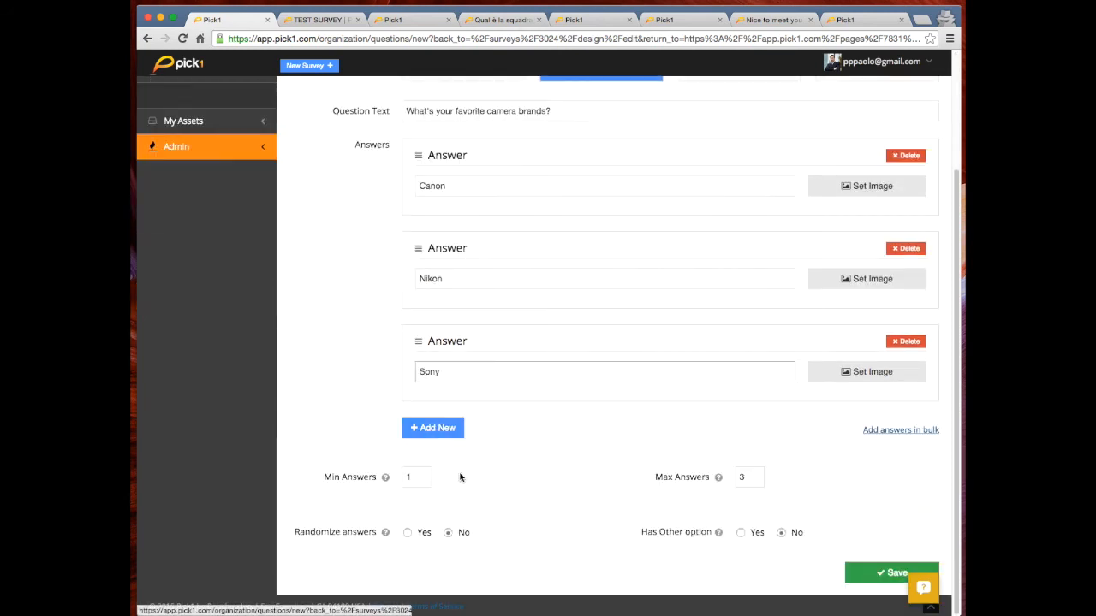
drag(416, 477, 389, 479)
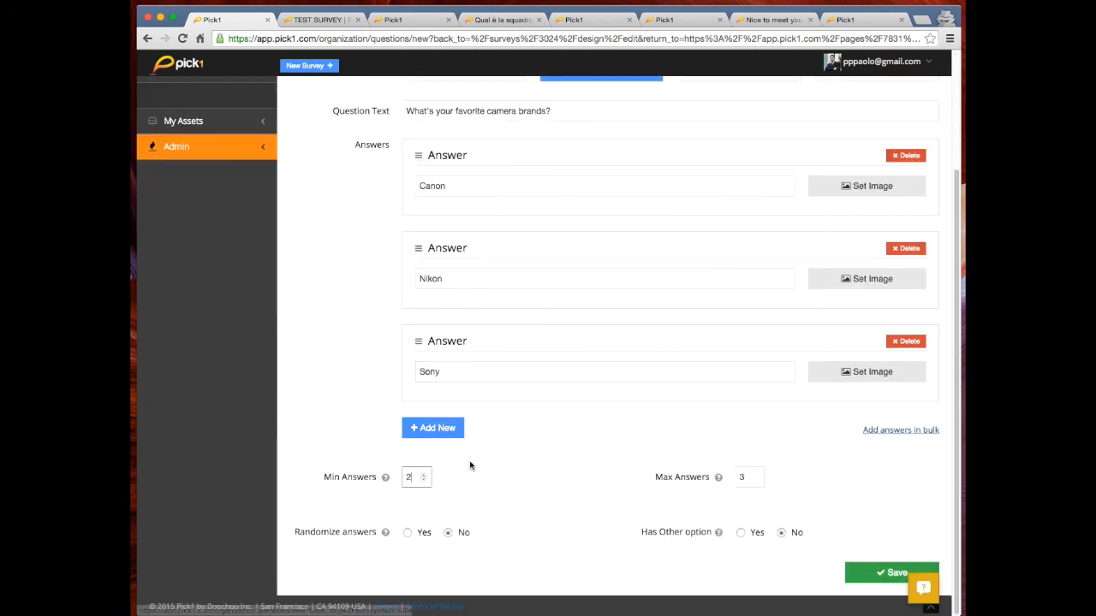
text(2)
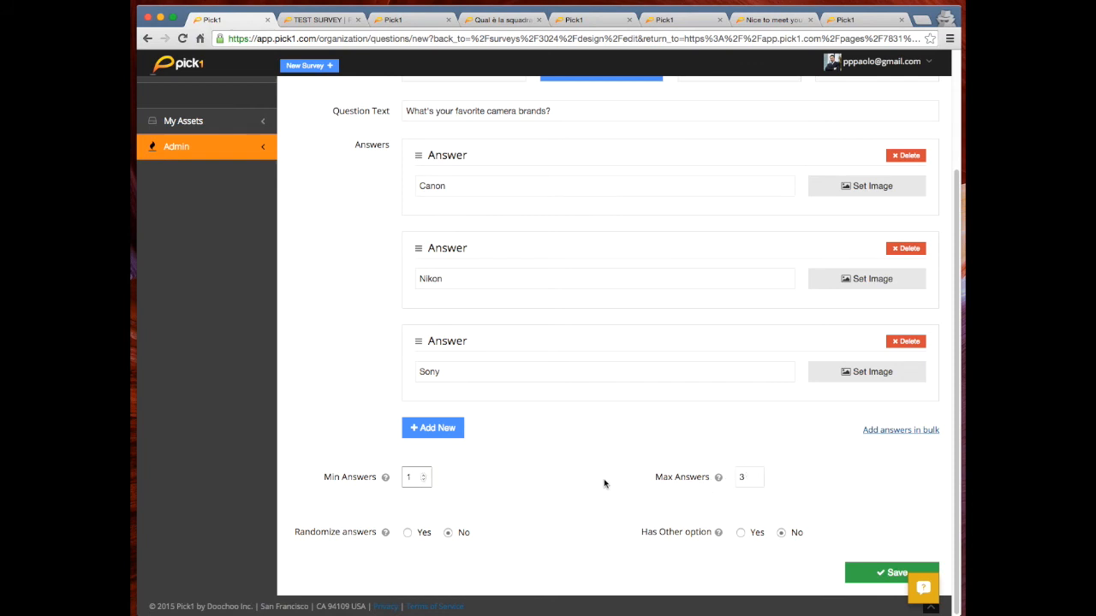
click(892, 571)
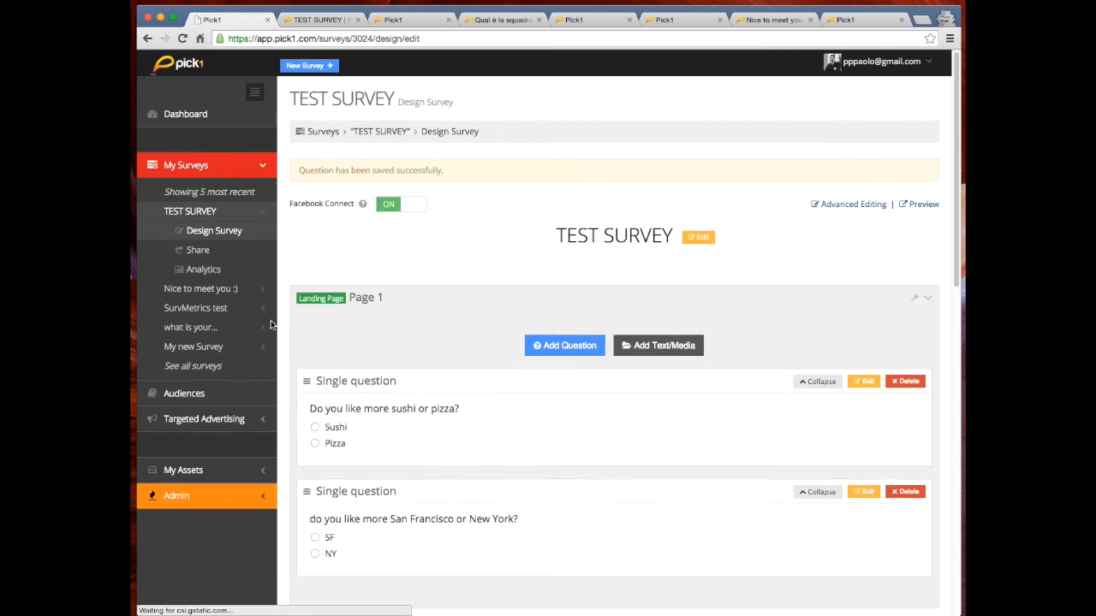
Add an Open Answer question "Type anything" to the new Page 2, with Required answer set to No, and save it.
scroll(273, 322, down, 10)
scroll(513, 352, down, 1)
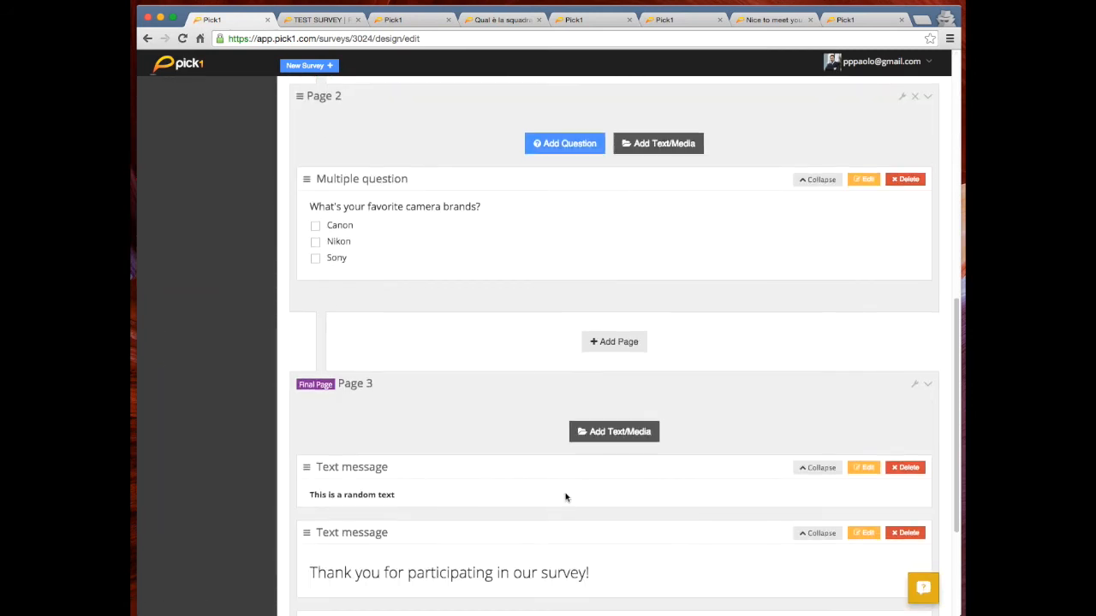
scroll(548, 492, up, 2)
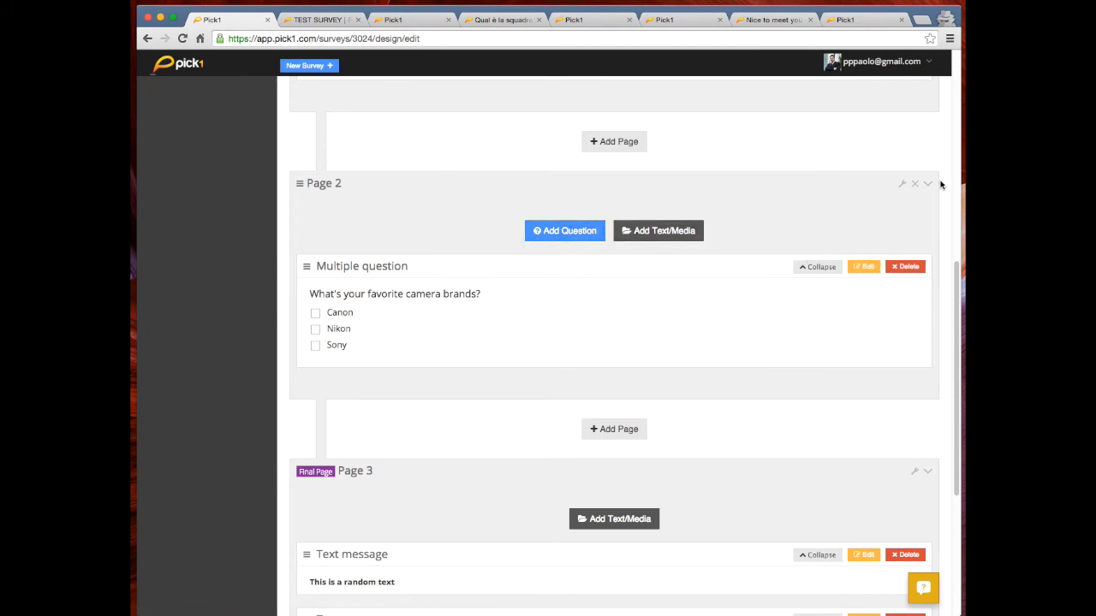
click(567, 235)
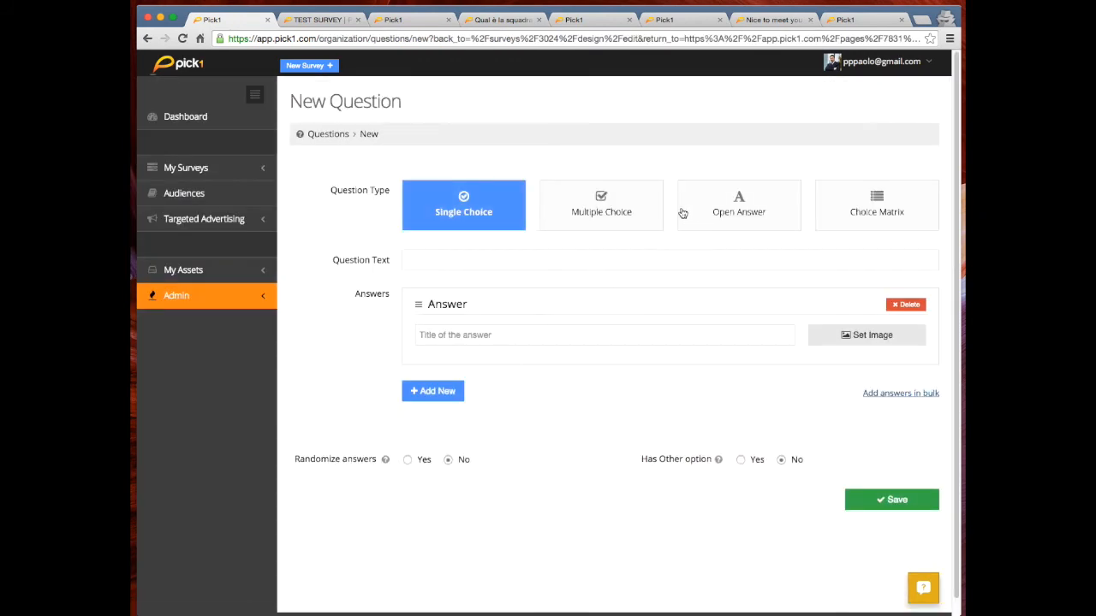
click(750, 203)
click(477, 251)
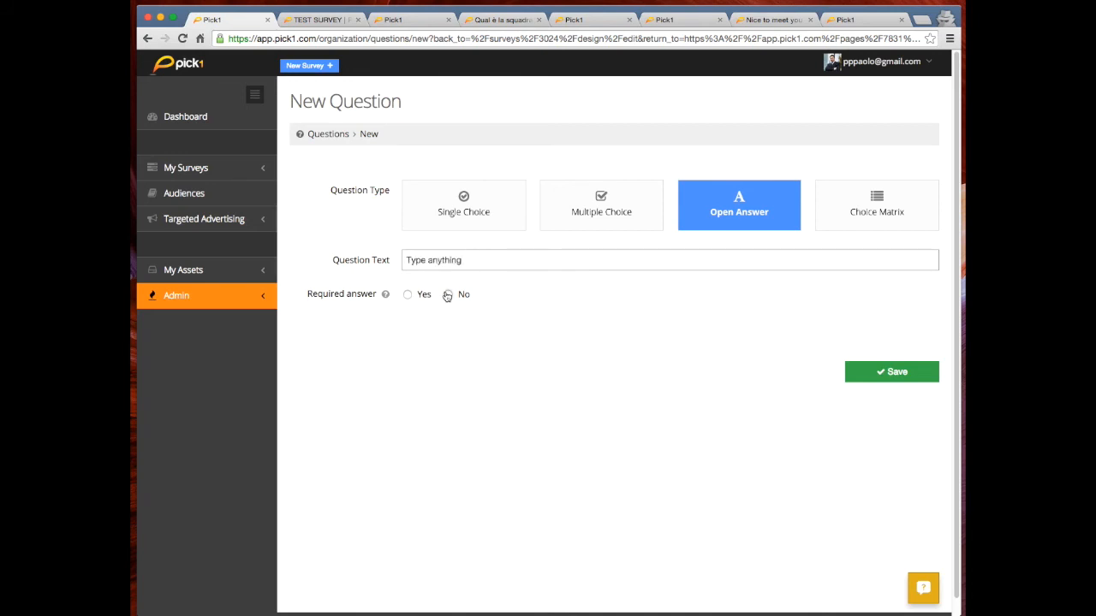
click(407, 295)
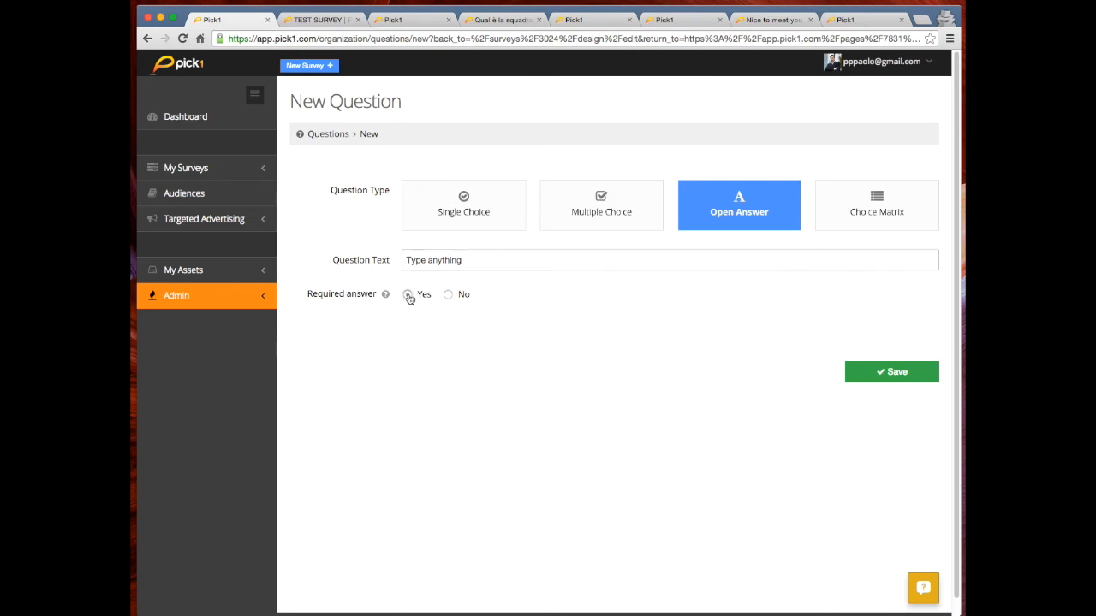
click(451, 296)
click(886, 367)
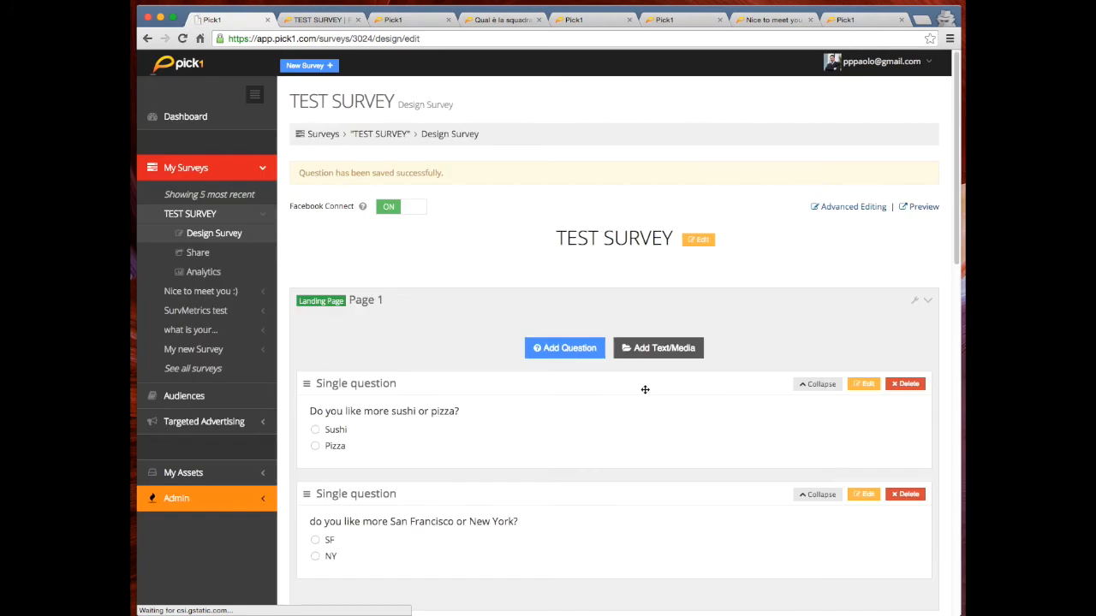
Start another question on Page 2 and view the Choice Matrix options for rows and columns.
scroll(673, 403, down, 5)
scroll(659, 368, down, 4)
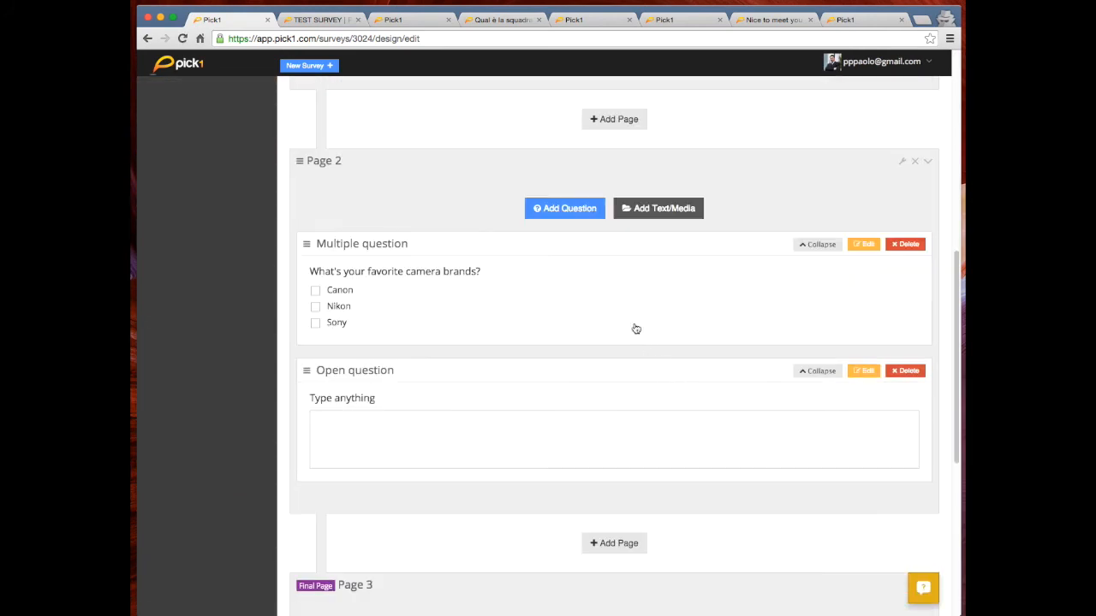
click(562, 211)
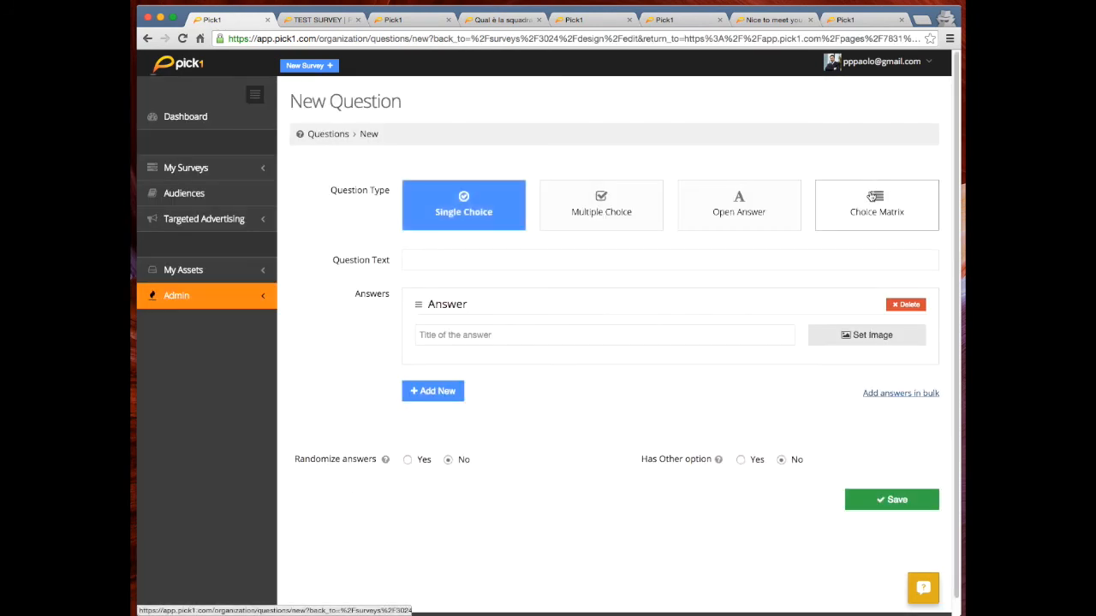
click(856, 205)
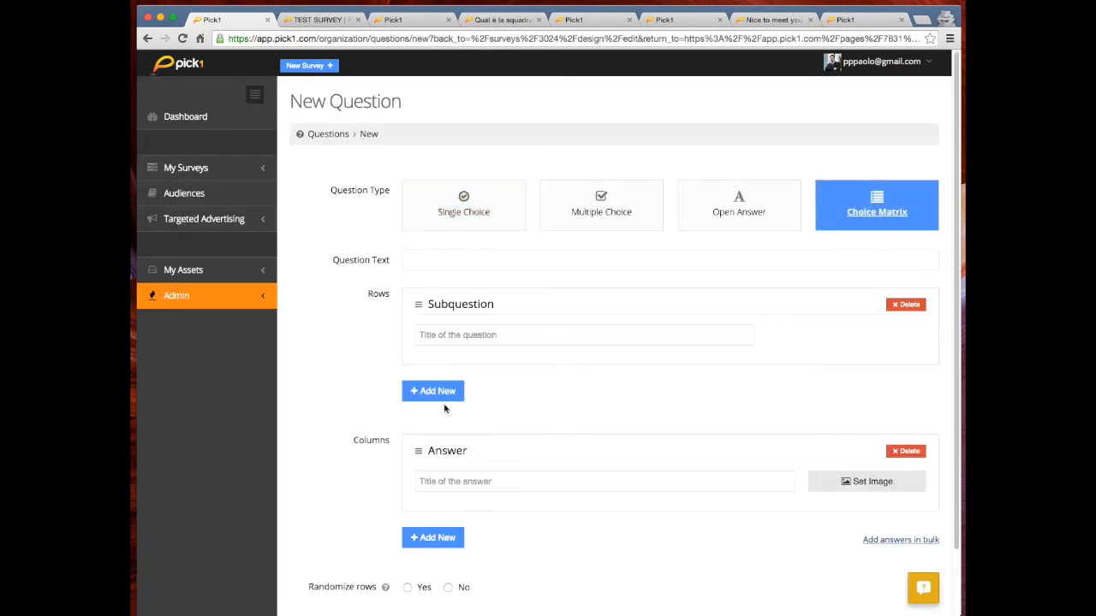
scroll(514, 462, down, 2)
scroll(634, 389, up, 2)
Switch the new question to Single Choice with its answers entered in bulk, one per line.
click(447, 213)
click(896, 397)
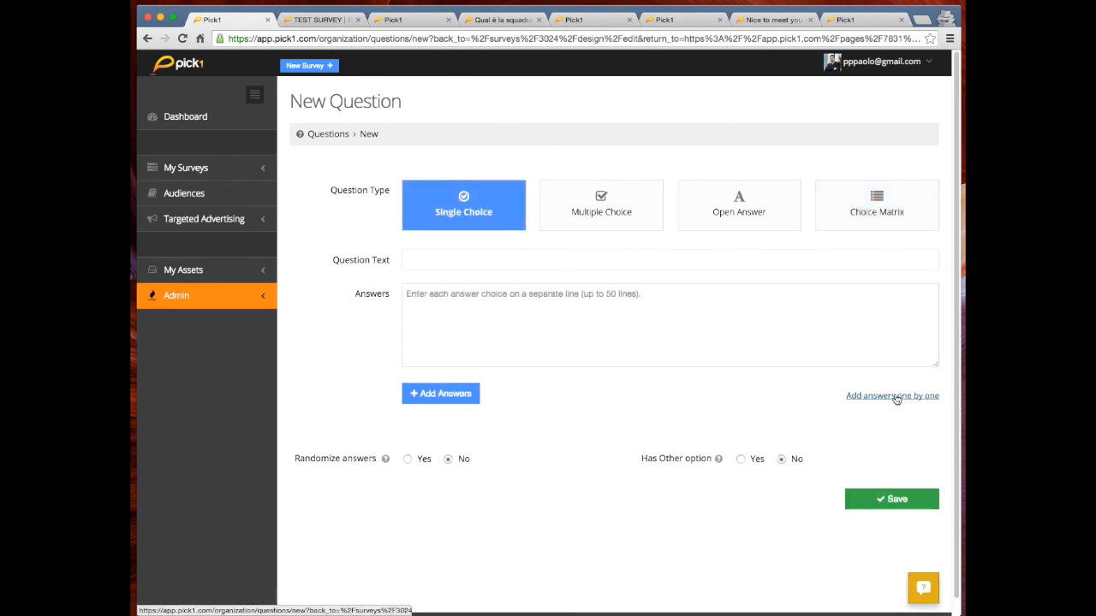
click(525, 311)
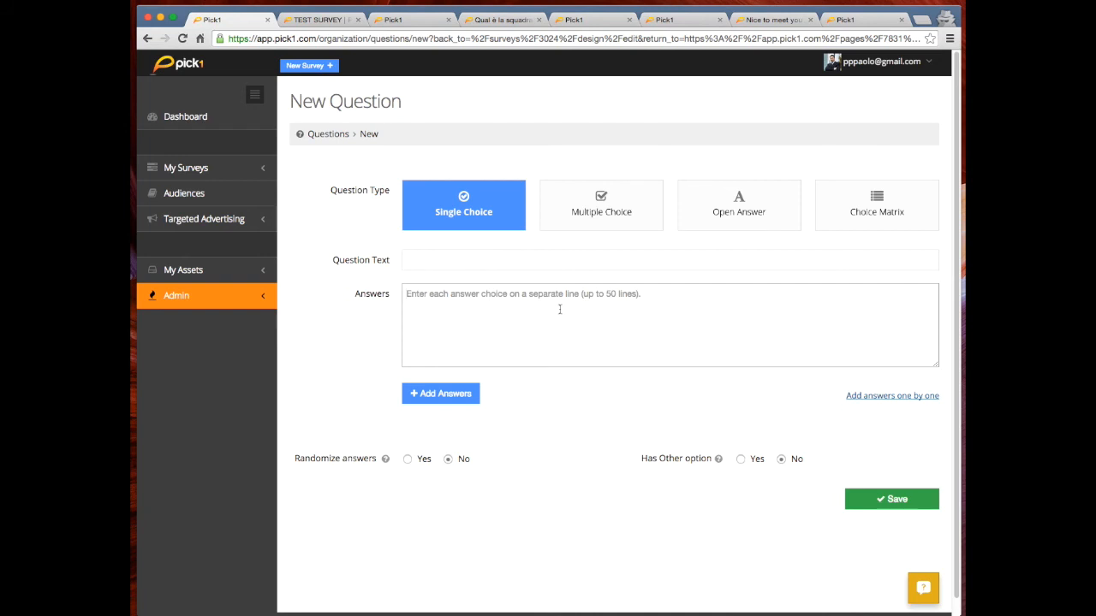
Search Google for "usa states" in a new browser tab.
key(super+t)
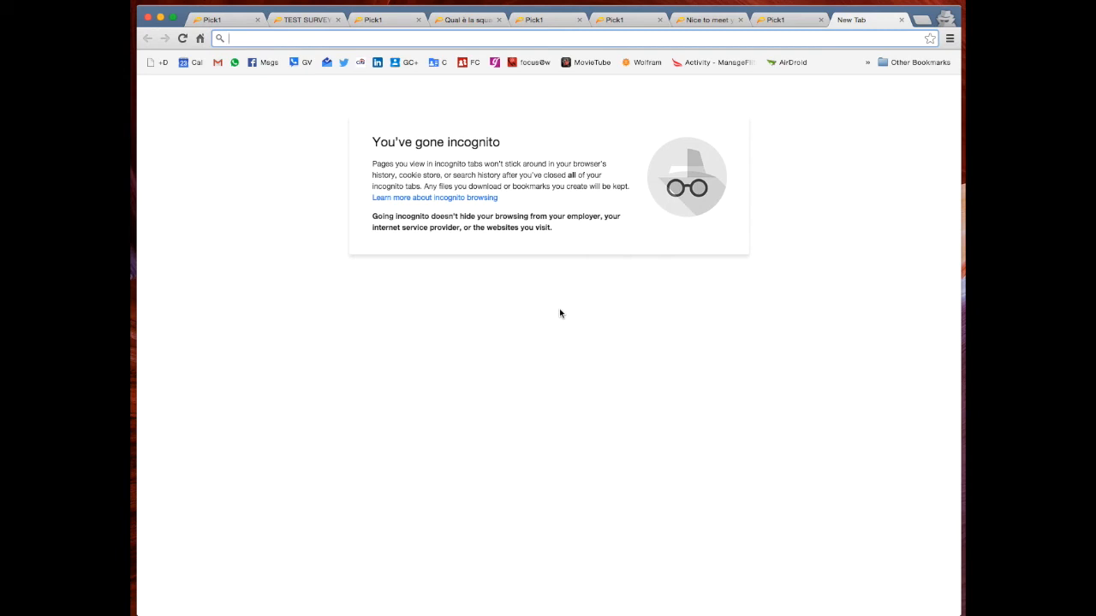
text(usa)
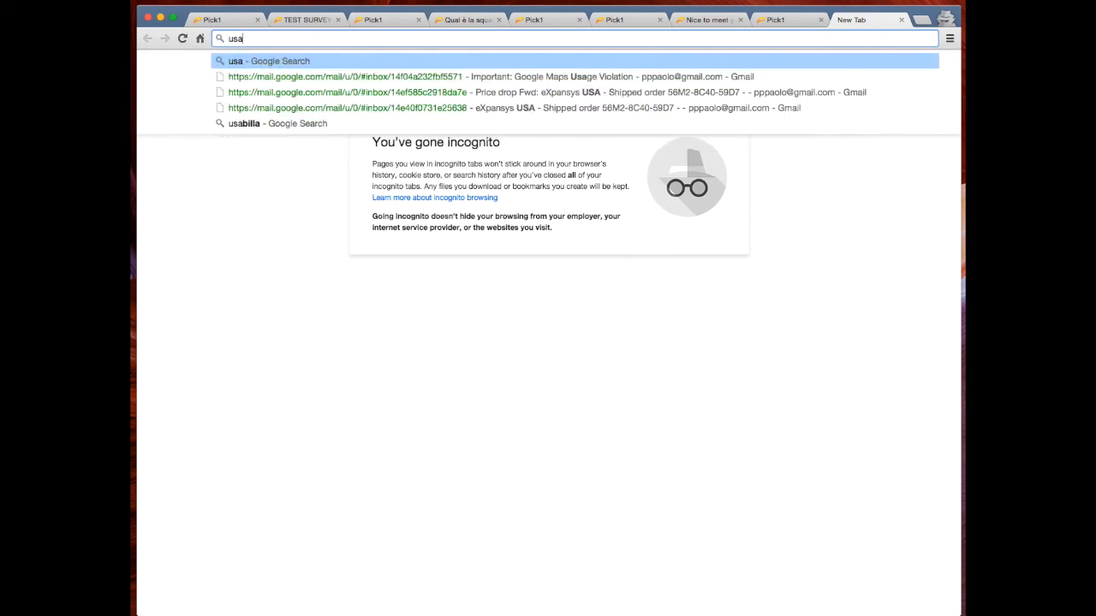
text( states)
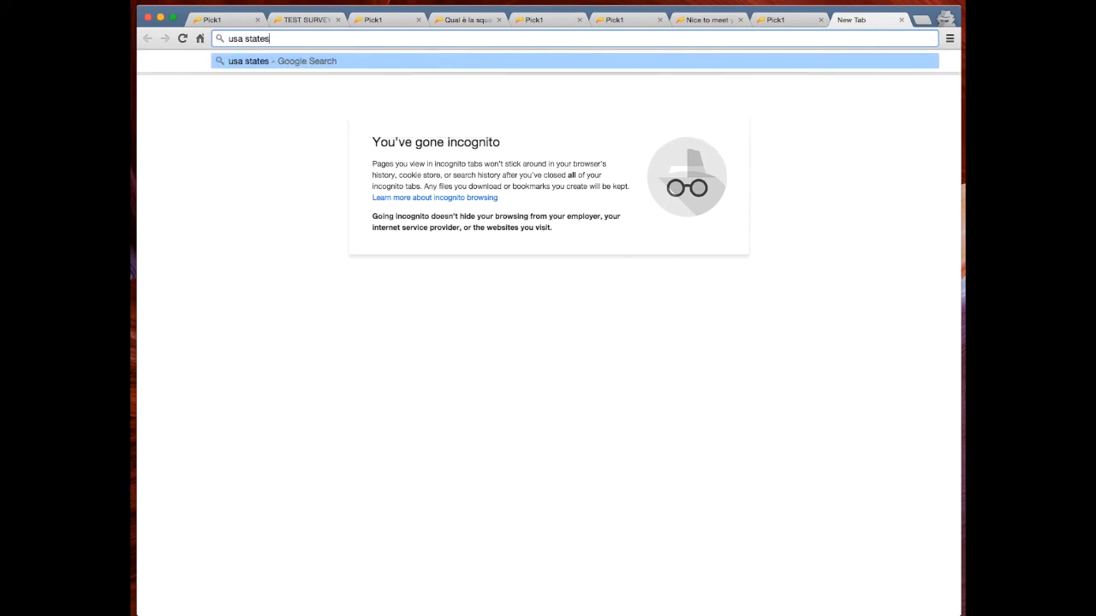
key(Return)
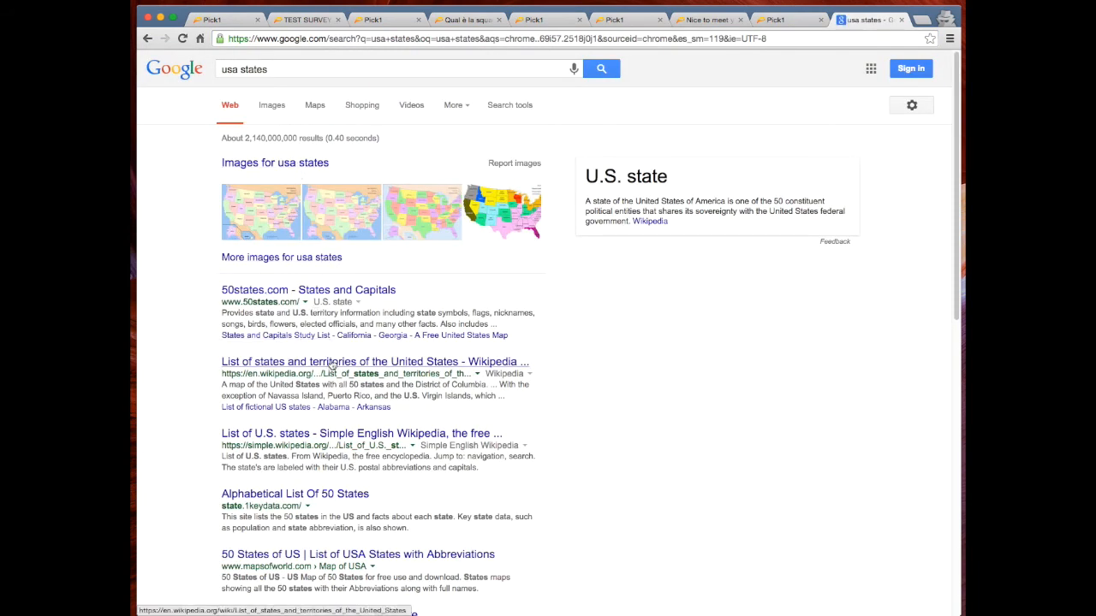
Try to select the states in the Simple English Wikipedia list of U.S. states and return to the search results.
click(336, 435)
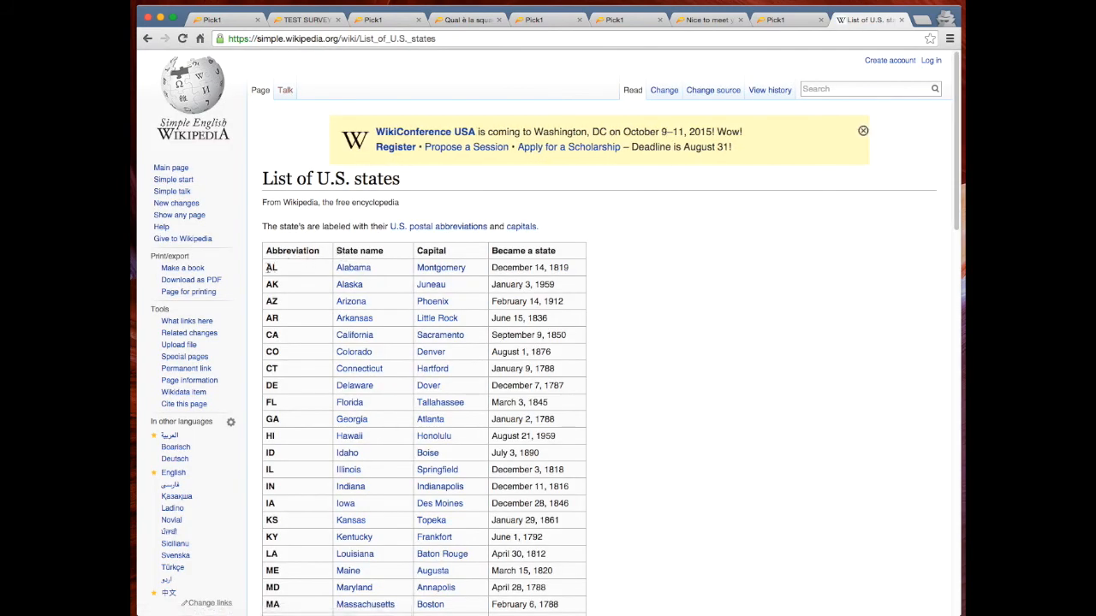
drag(266, 268, 303, 352)
click(303, 285)
click(147, 38)
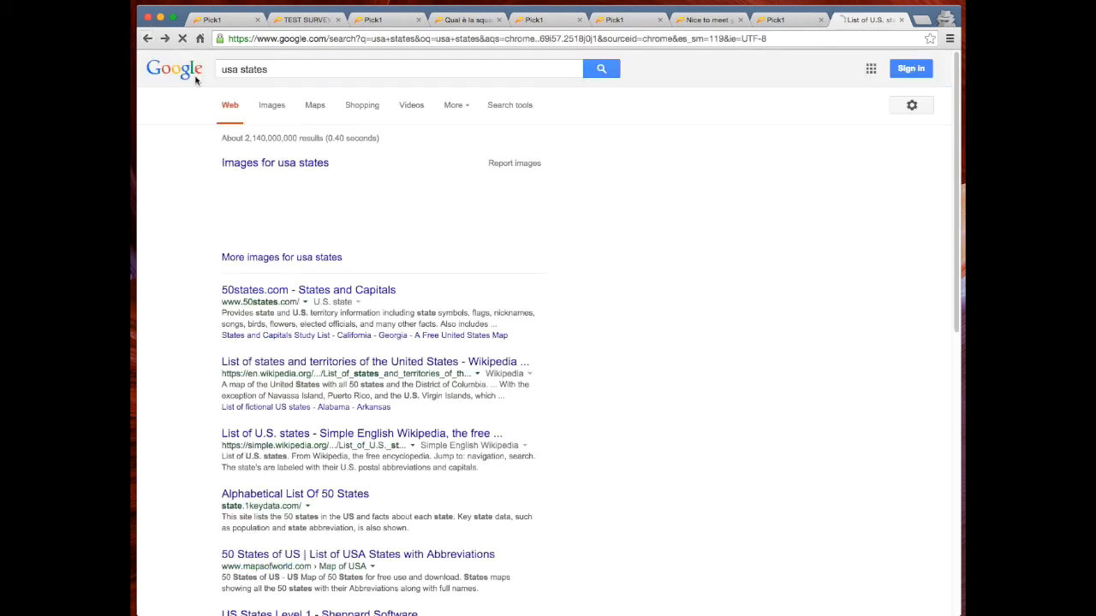
Open the Alphabetical List Of 50 States result and copy the full list of states from Alabama to Wyoming.
click(339, 444)
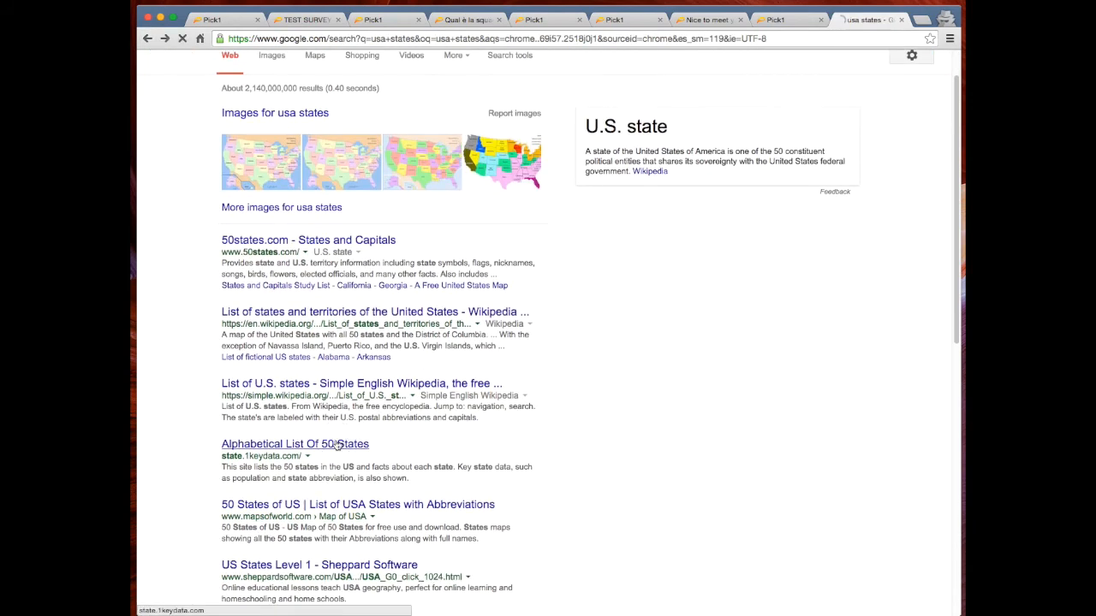
drag(290, 225, 360, 302)
click(345, 342)
drag(345, 411, 300, 233)
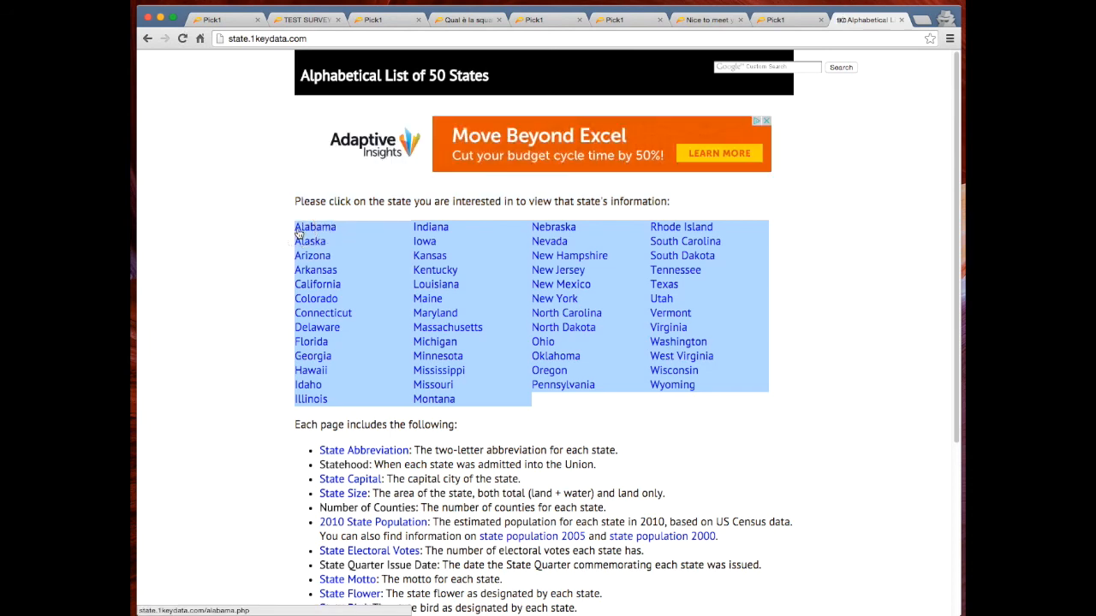
Close all other browser tabs so that only the New Question form remains open.
click(779, 20)
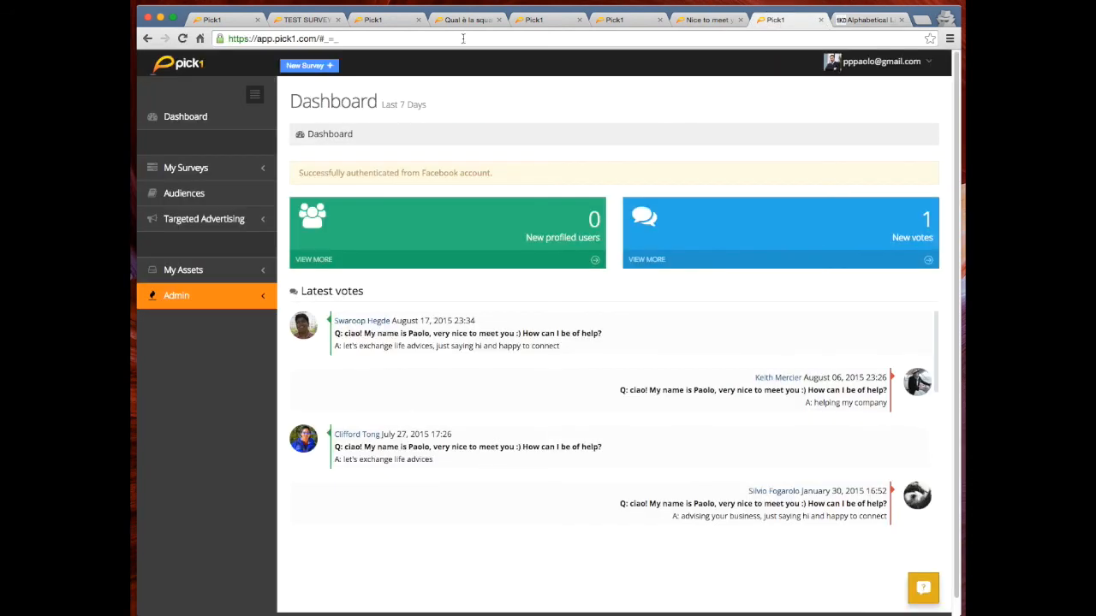
key(super+w)
click(572, 19)
key(ctrl+Tab)
key(super+w)
key(super+w)
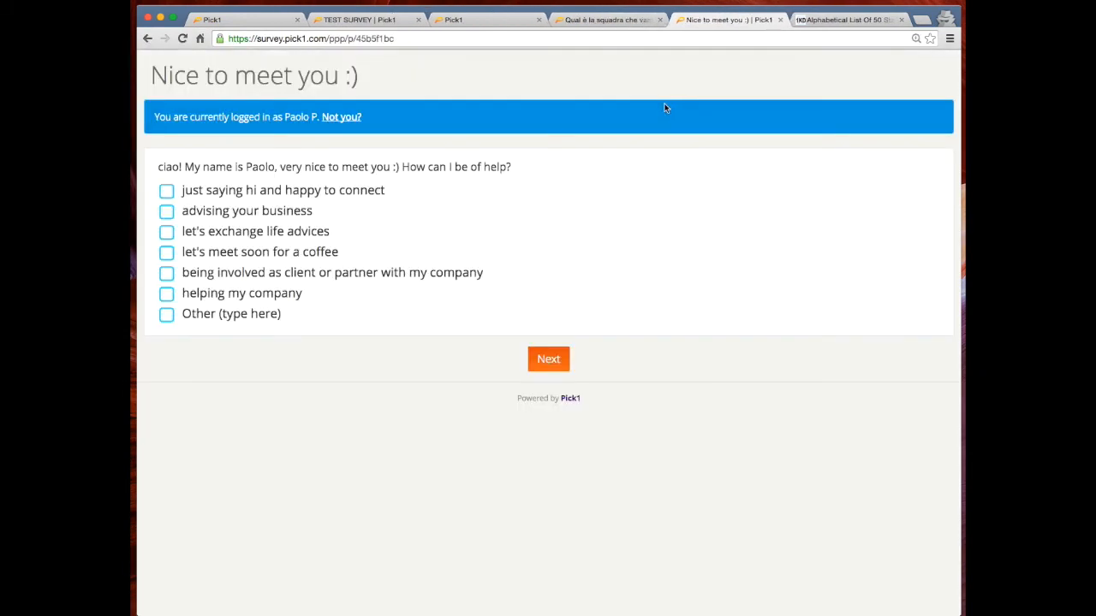
key(super+w)
key(super+w)
key(super+w)
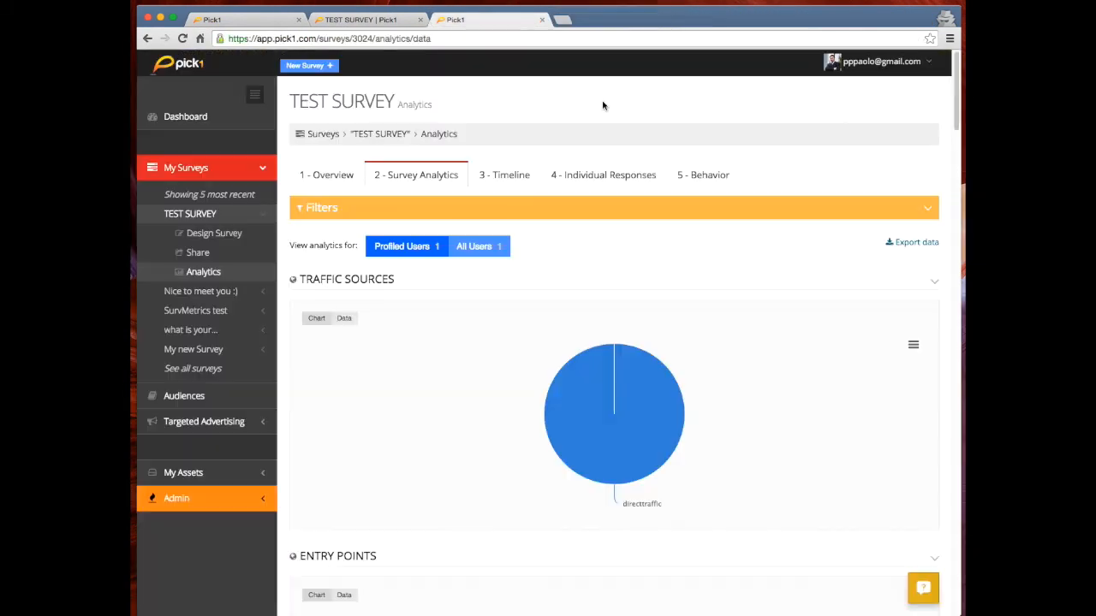
key(super+w)
key(super+w)
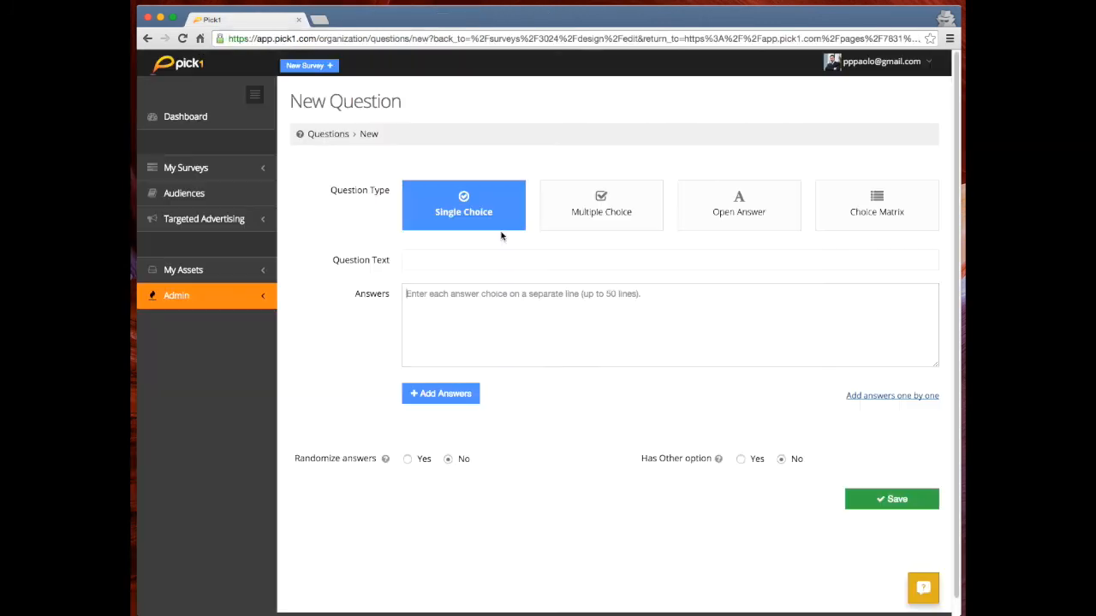
Paste the copied states as bulk answers and enter "Pick your favorite states" as the question text.
click(500, 326)
key(super+v)
key(super+Up)
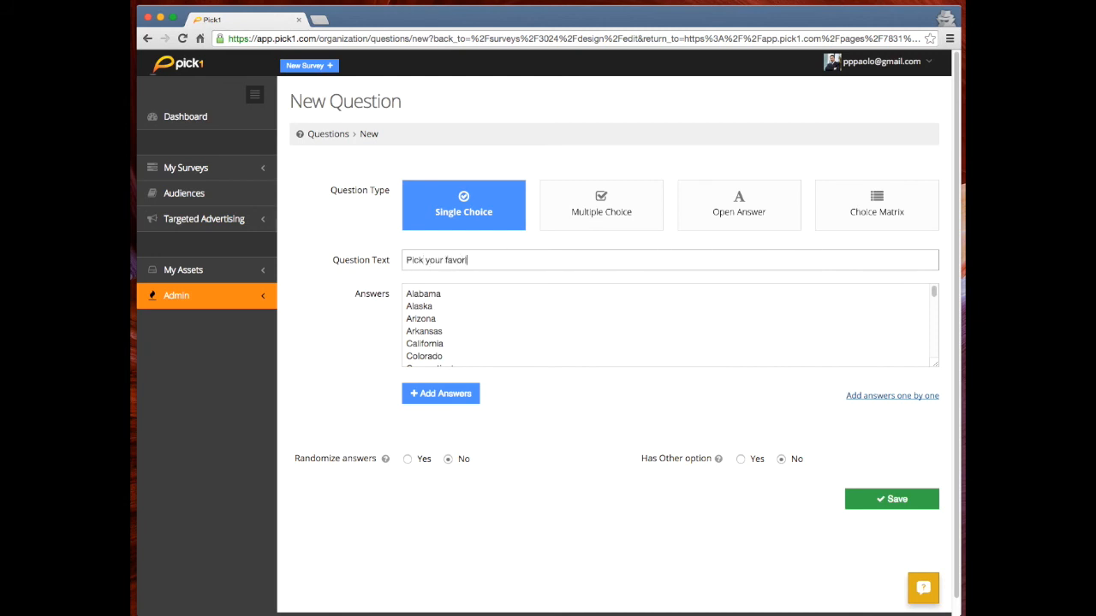
text(states)
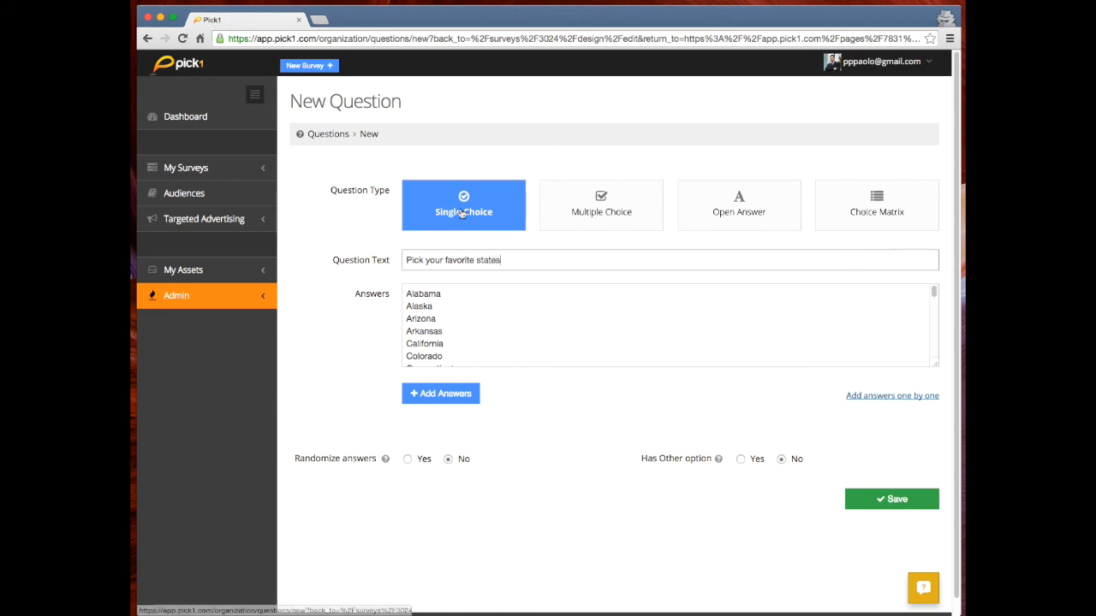
Make the states question Multiple Choice, add the pasted states as separate answers, and save the question.
click(620, 213)
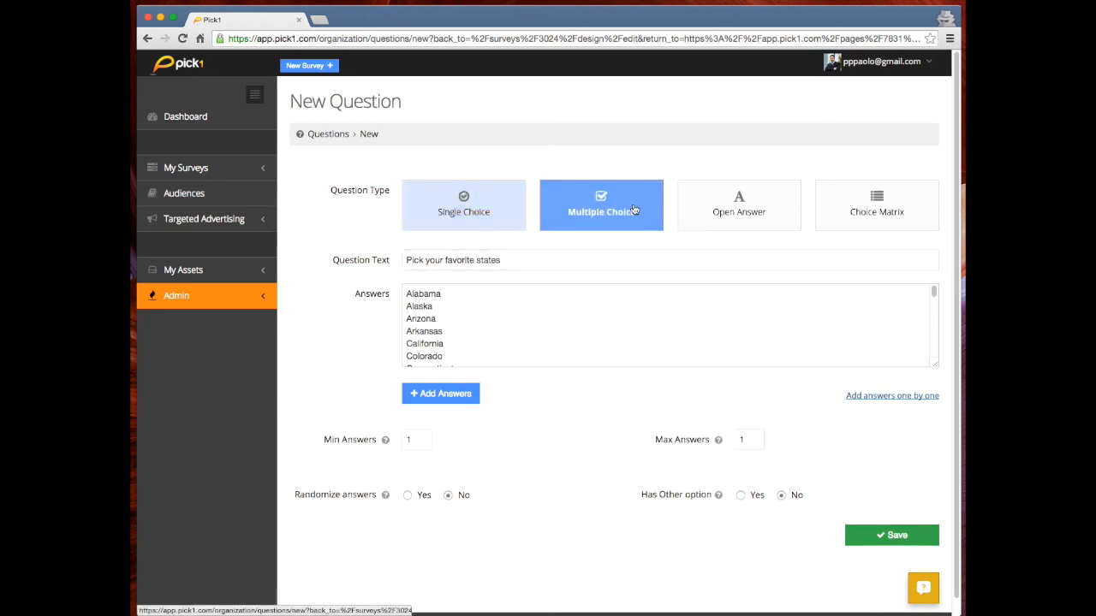
click(447, 393)
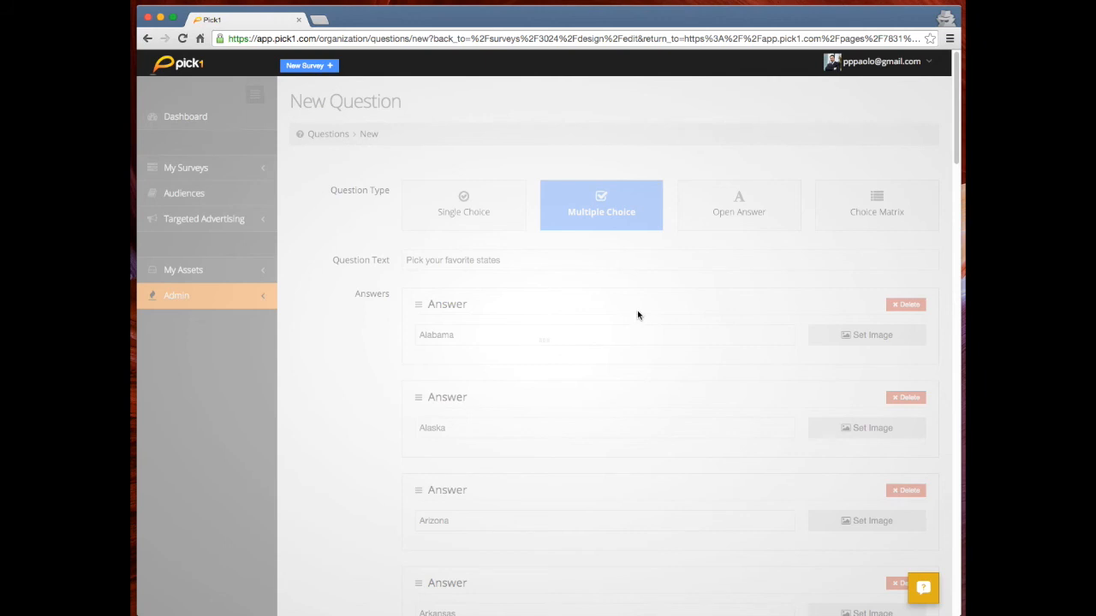
scroll(637, 315, down, 2)
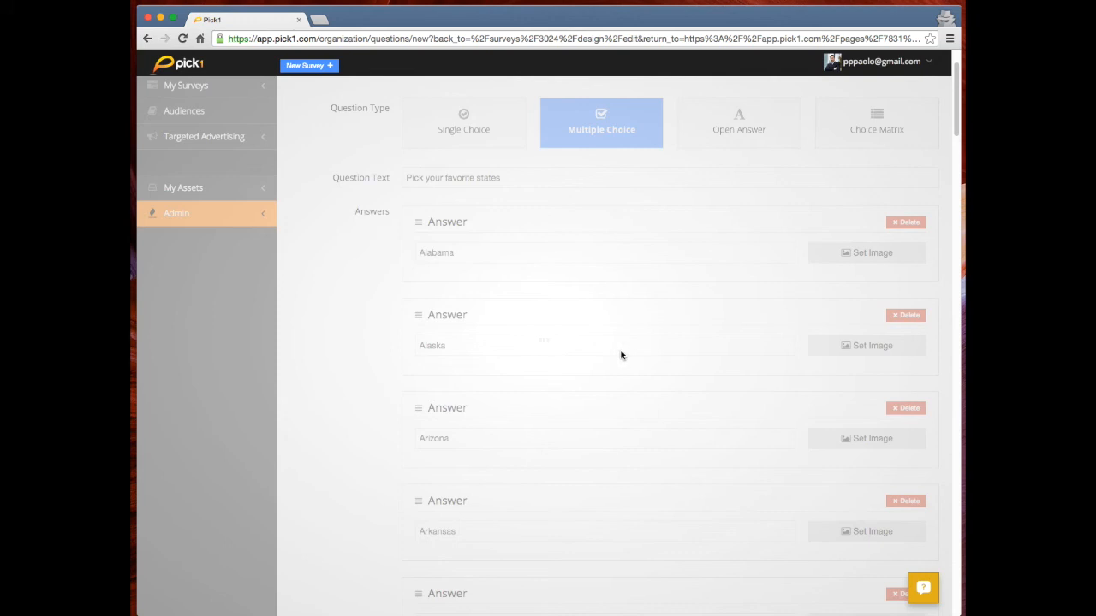
scroll(610, 351, down, 7)
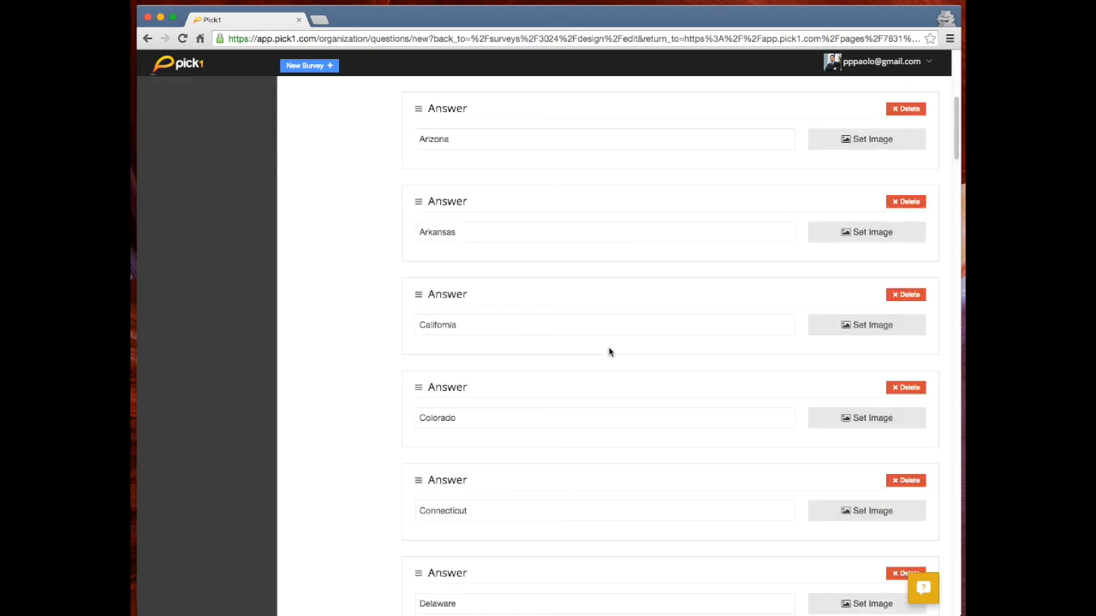
scroll(593, 385, down, 20)
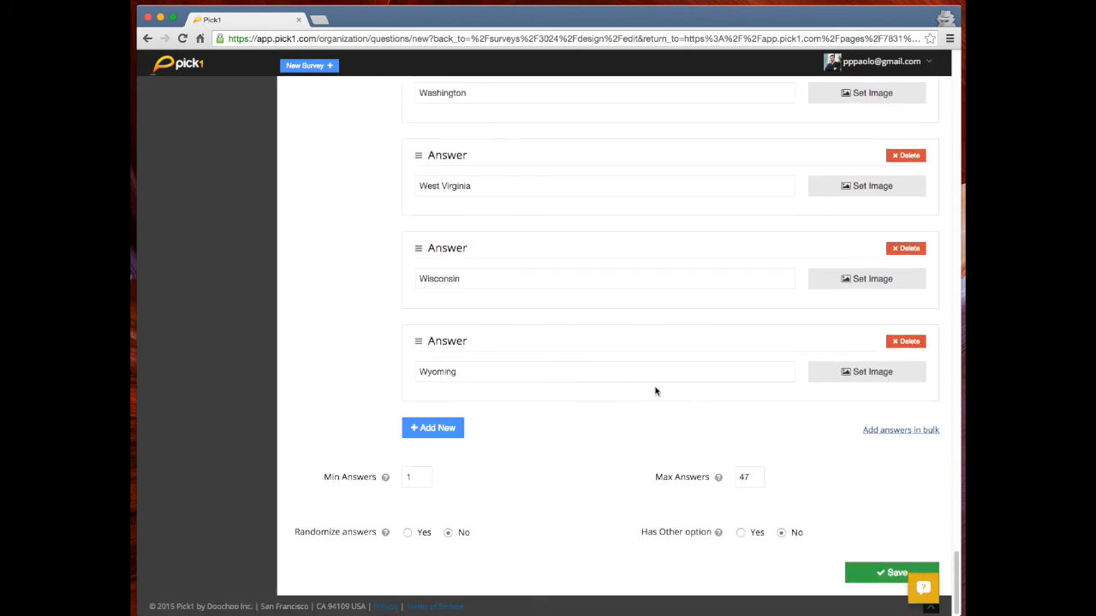
double_click(751, 480)
click(888, 579)
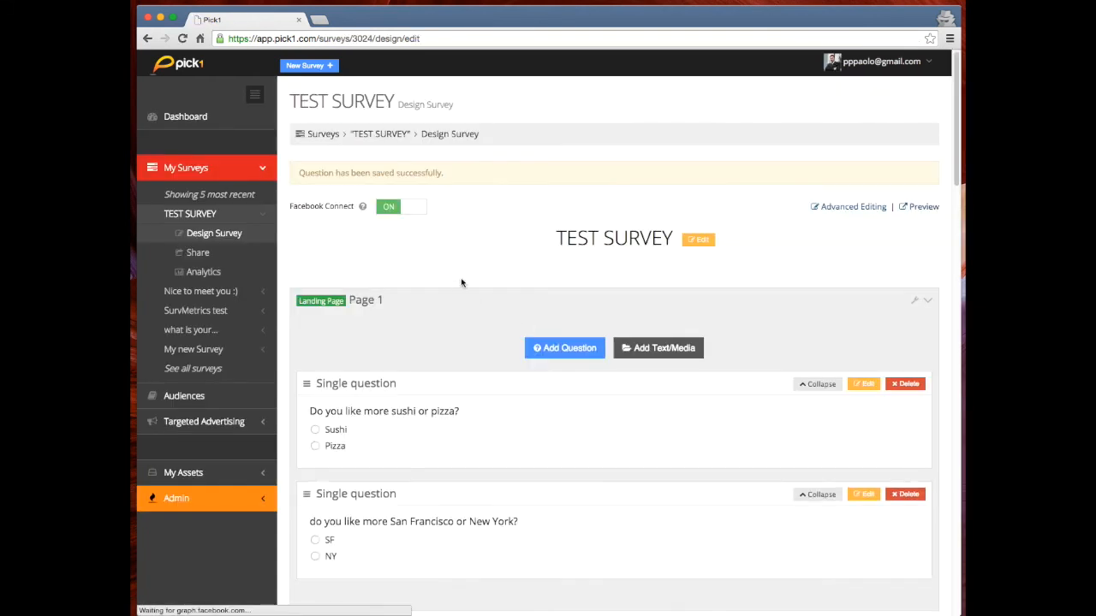
Preview TEST SURVEY from its beginning and submit the first page with Sushi and SF as answers.
click(921, 207)
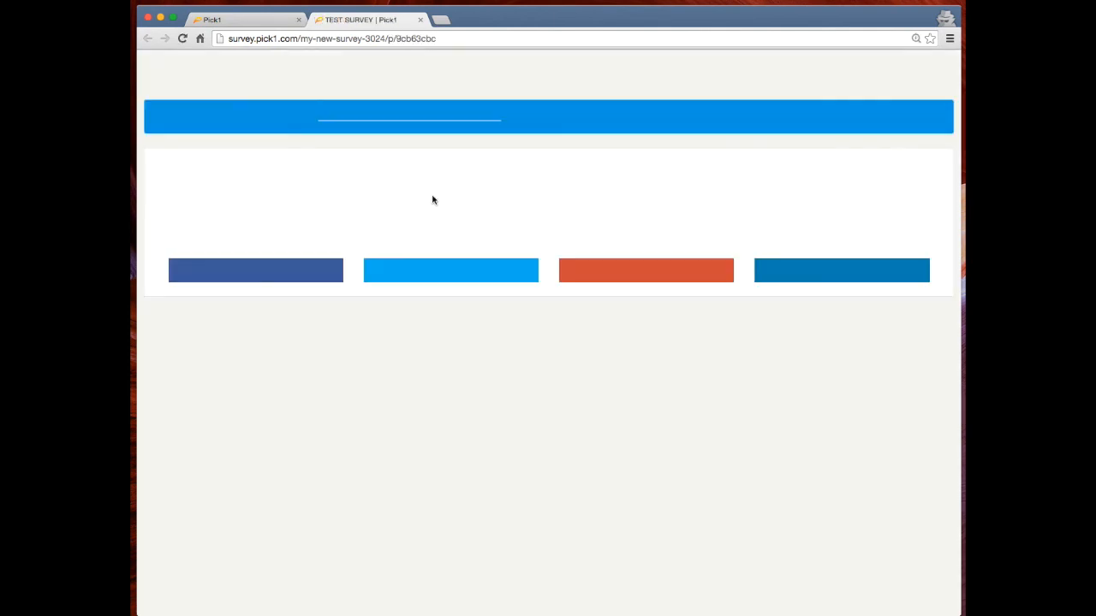
click(347, 120)
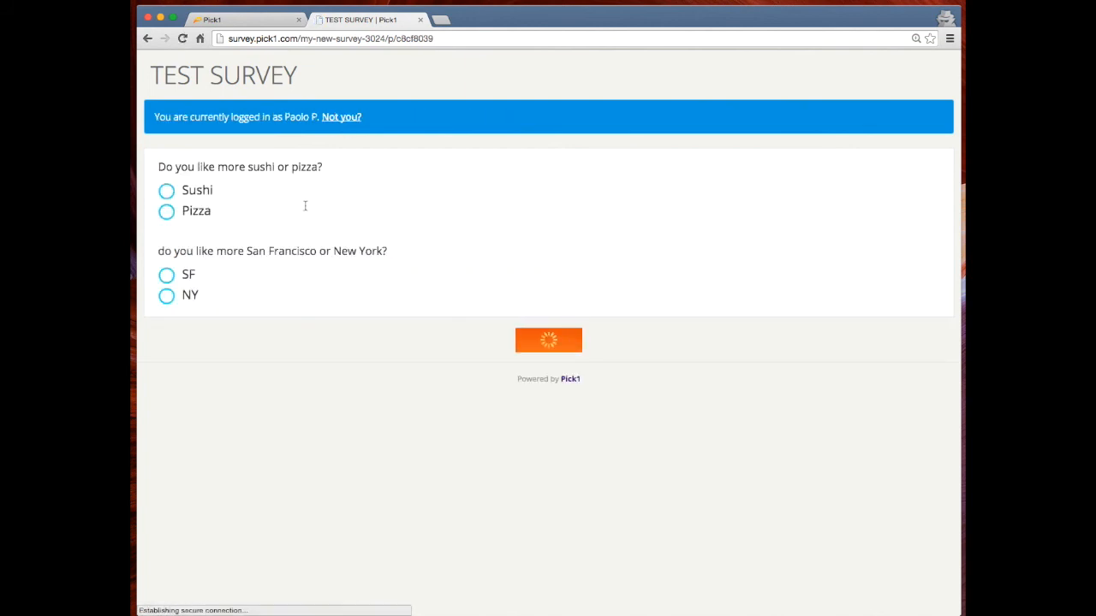
click(167, 194)
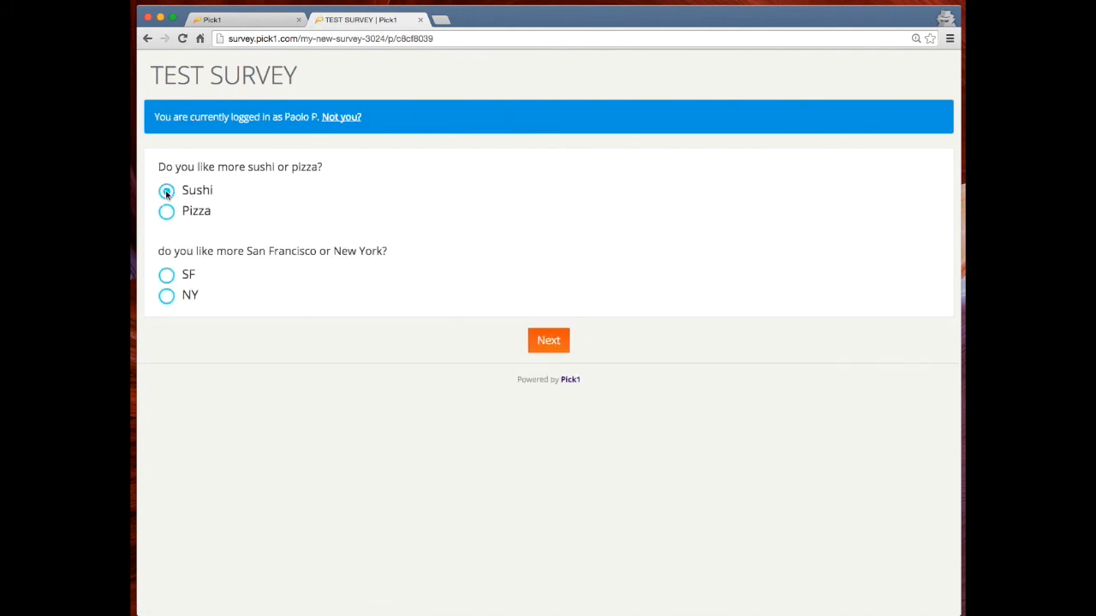
click(166, 276)
click(544, 343)
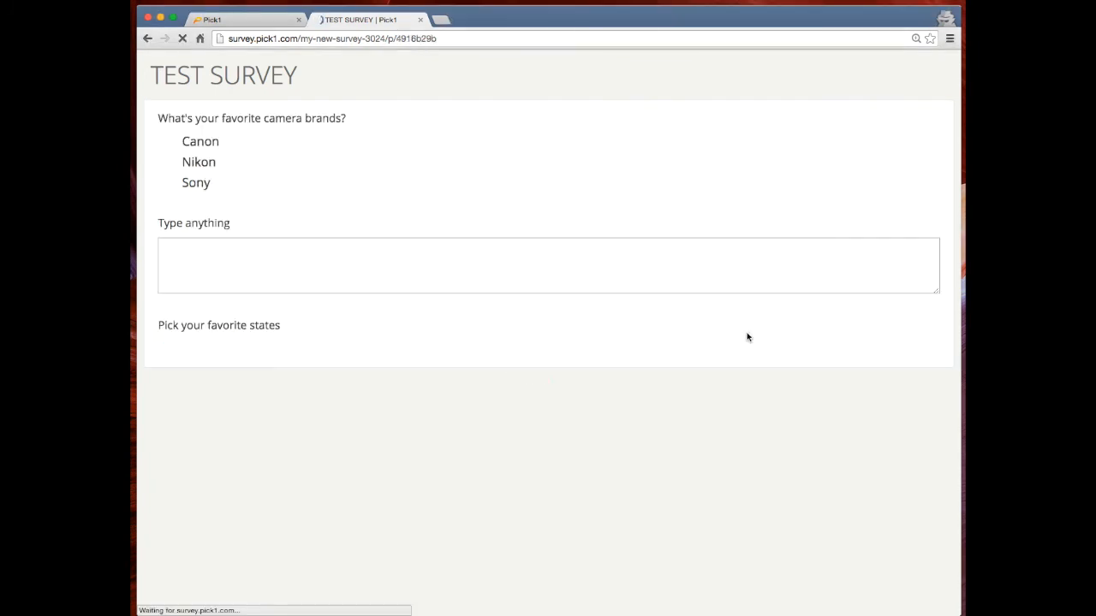
Answer the second preview page with Nikon and Sony, "anything" and California, and submit it.
click(168, 162)
click(168, 184)
scroll(336, 190, down, 1)
click(324, 193)
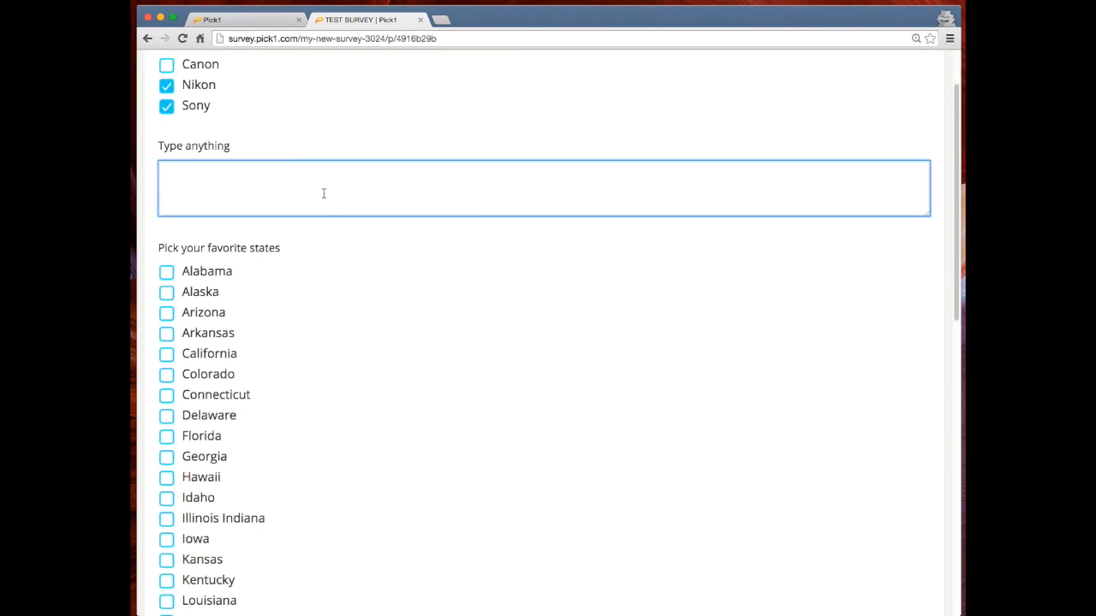
scroll(222, 233, down, 2)
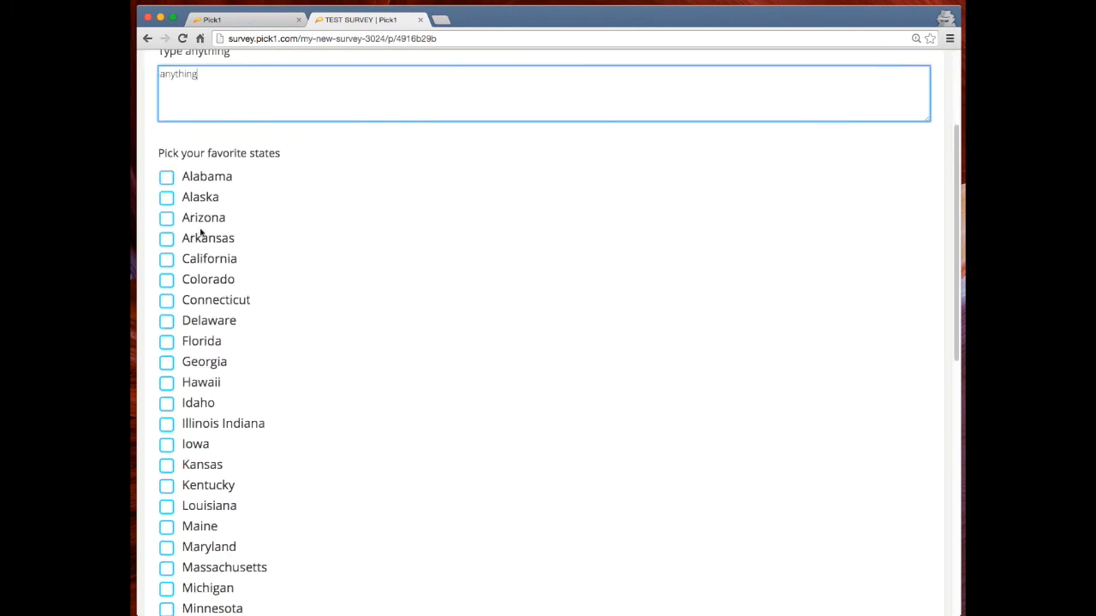
click(167, 258)
scroll(513, 300, down, 10)
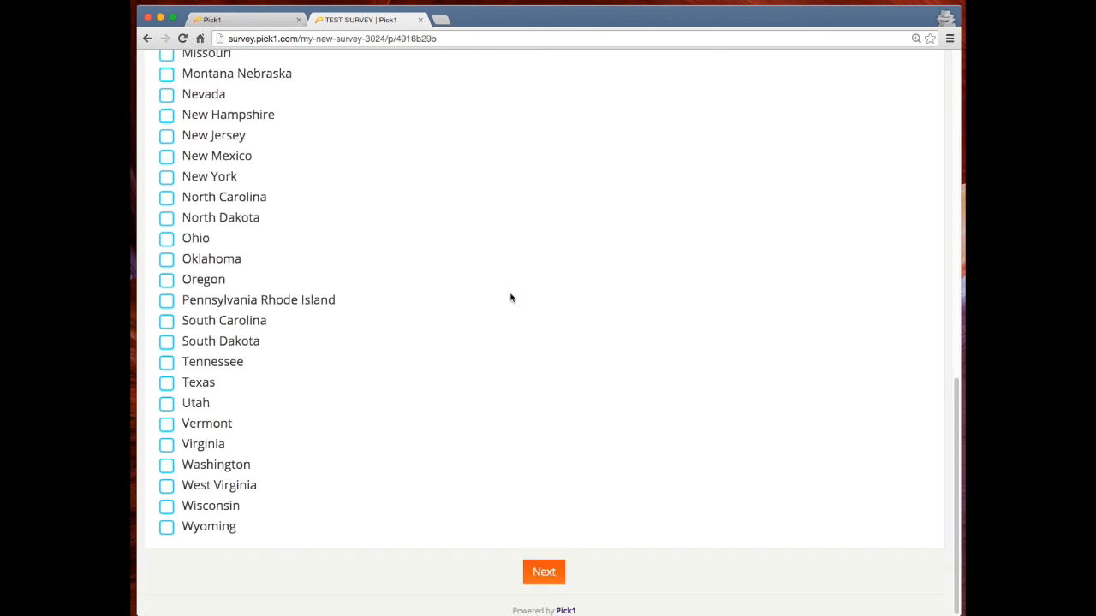
scroll(510, 298, up, 10)
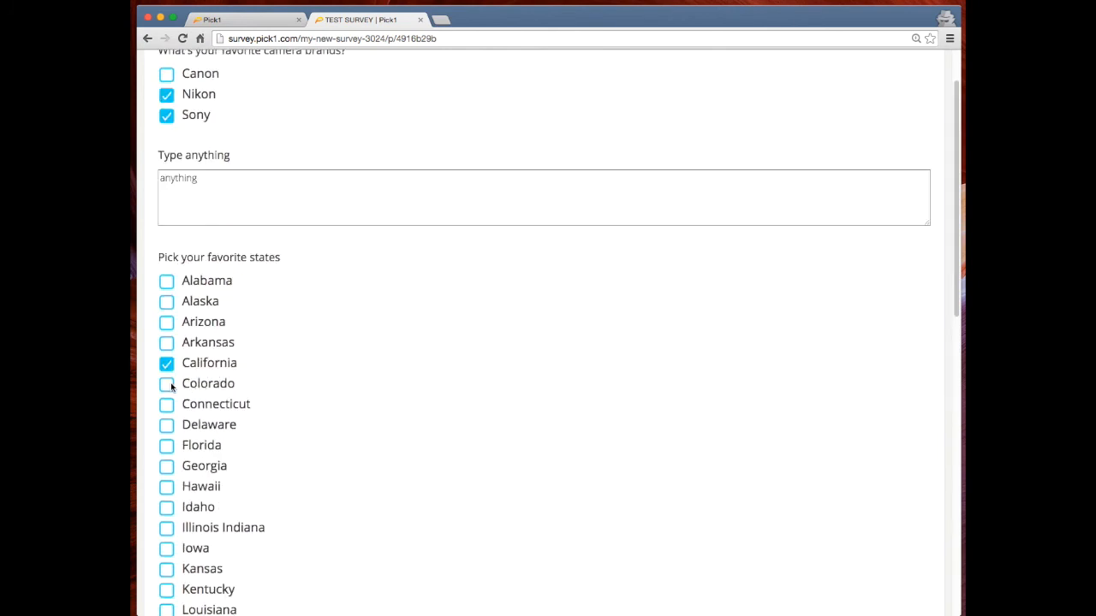
scroll(411, 343, down, 8)
click(539, 570)
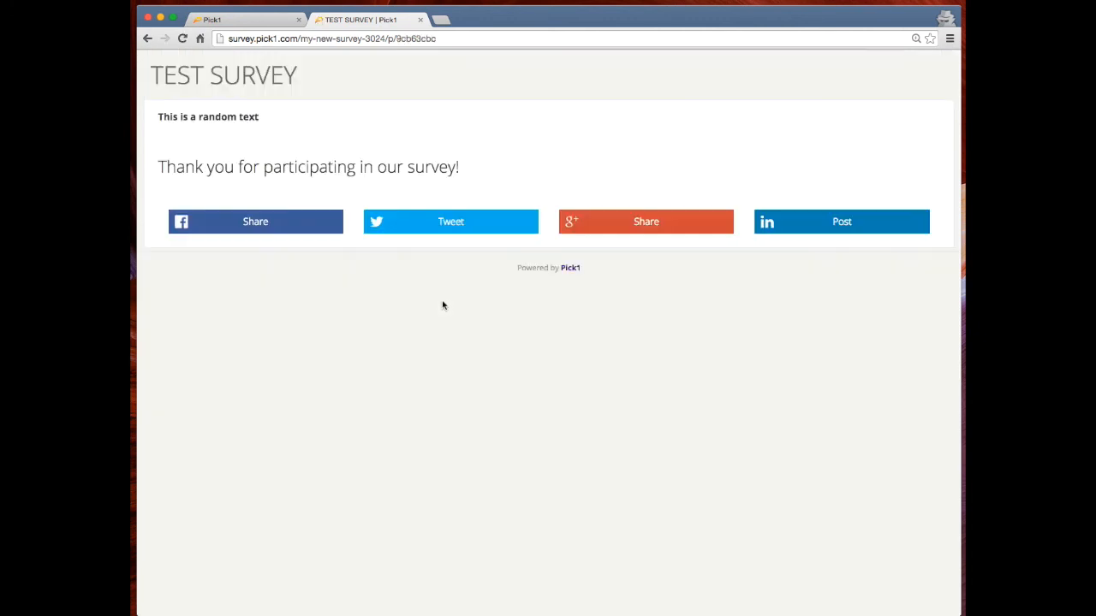
View the final page's Tweet sharing option, close the preview, and examine Page 3 in the survey design.
click(441, 223)
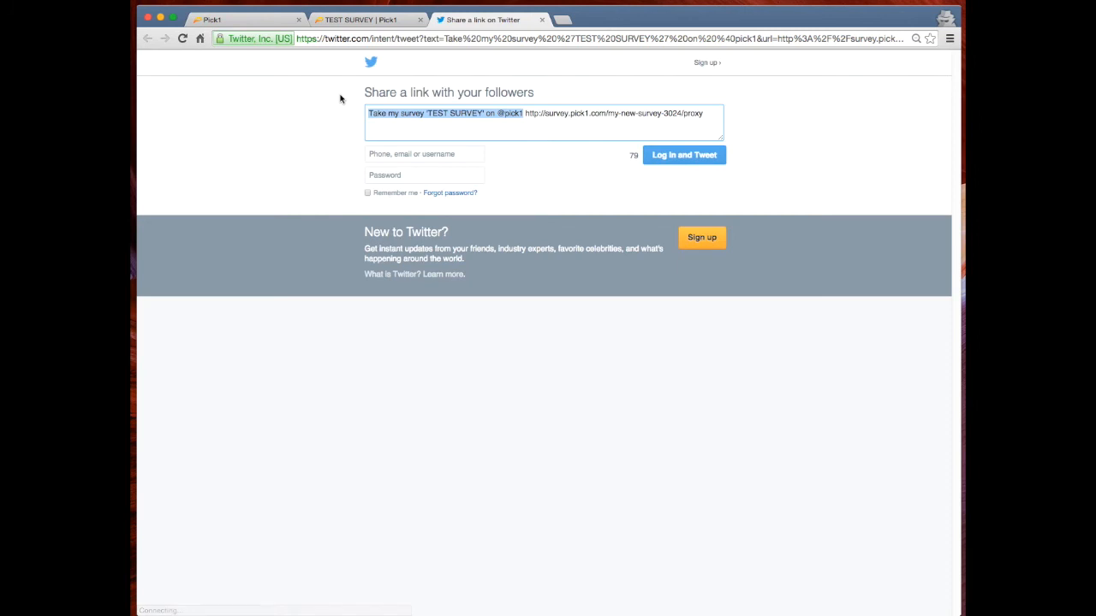
key(super+w)
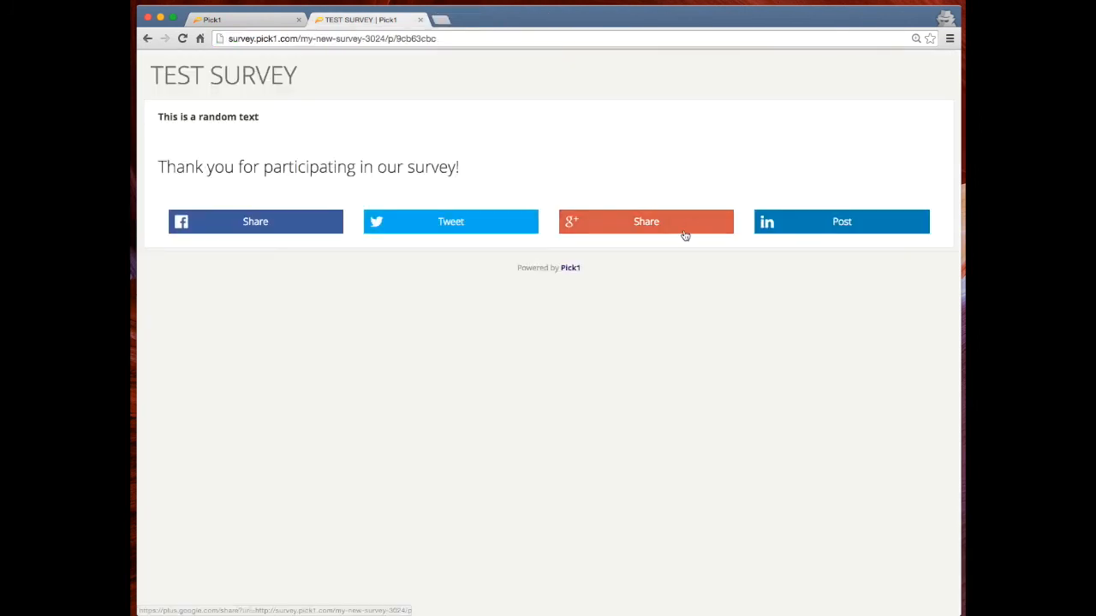
key(super+w)
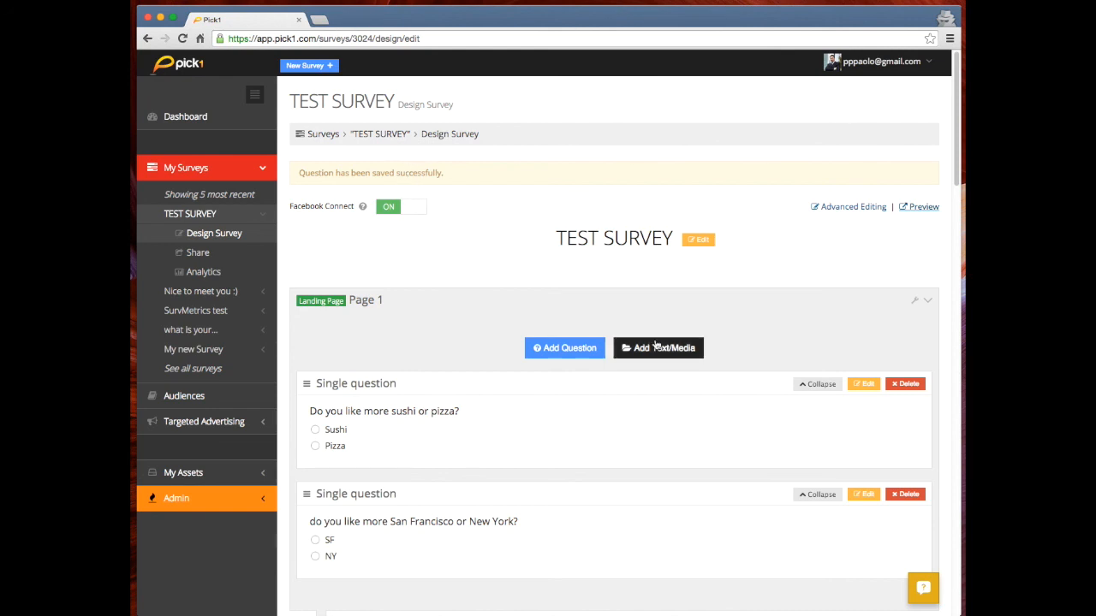
scroll(644, 283, down, 20)
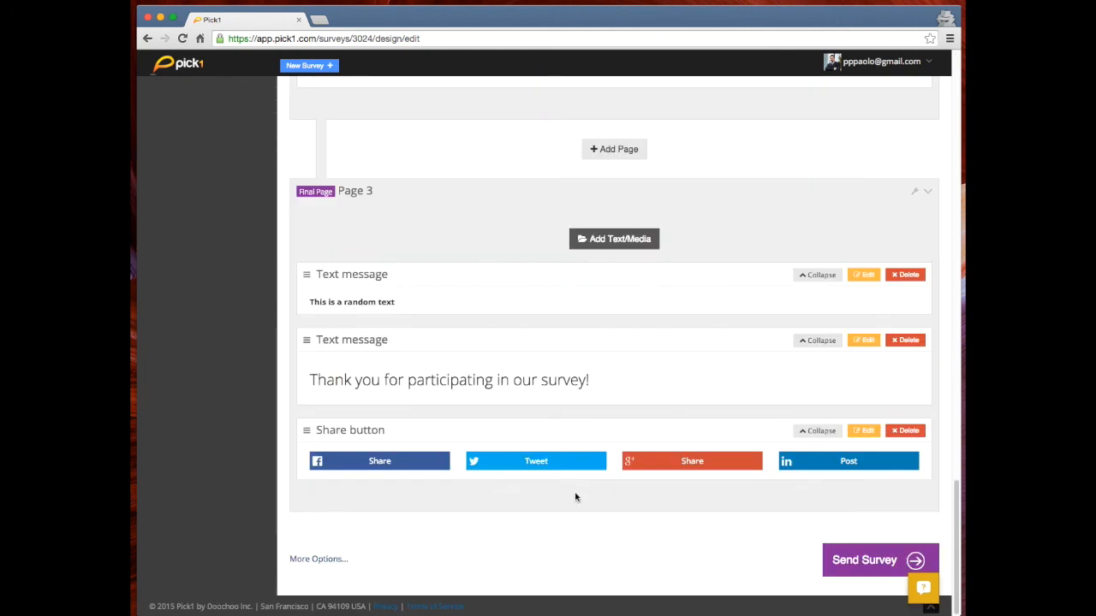
Examine the additional survey options, including start date, Google Analytics and respondent limit settings, and close them without saving.
click(314, 558)
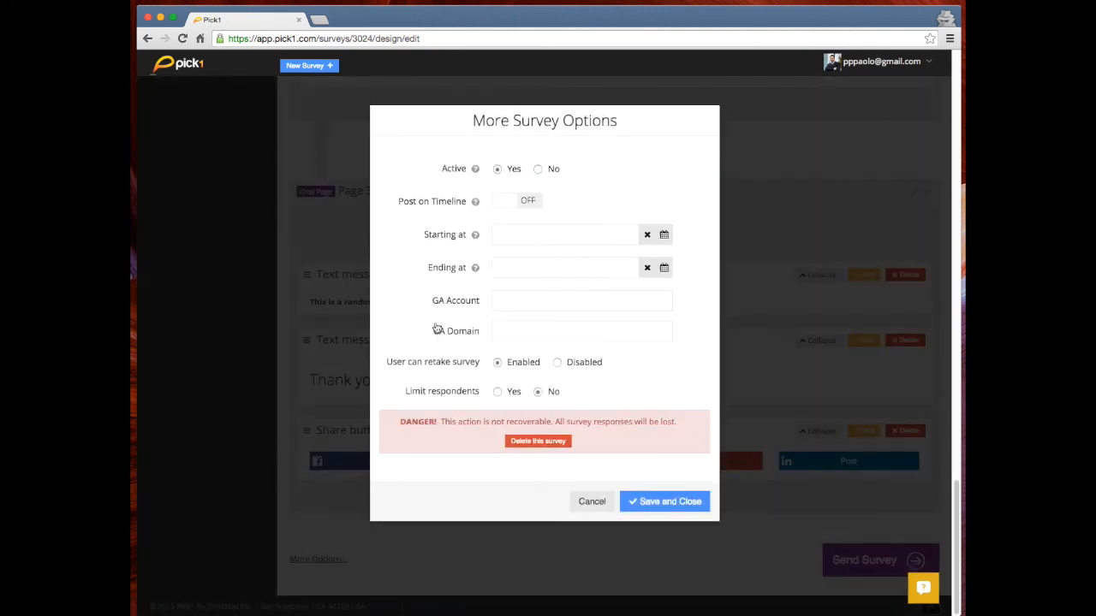
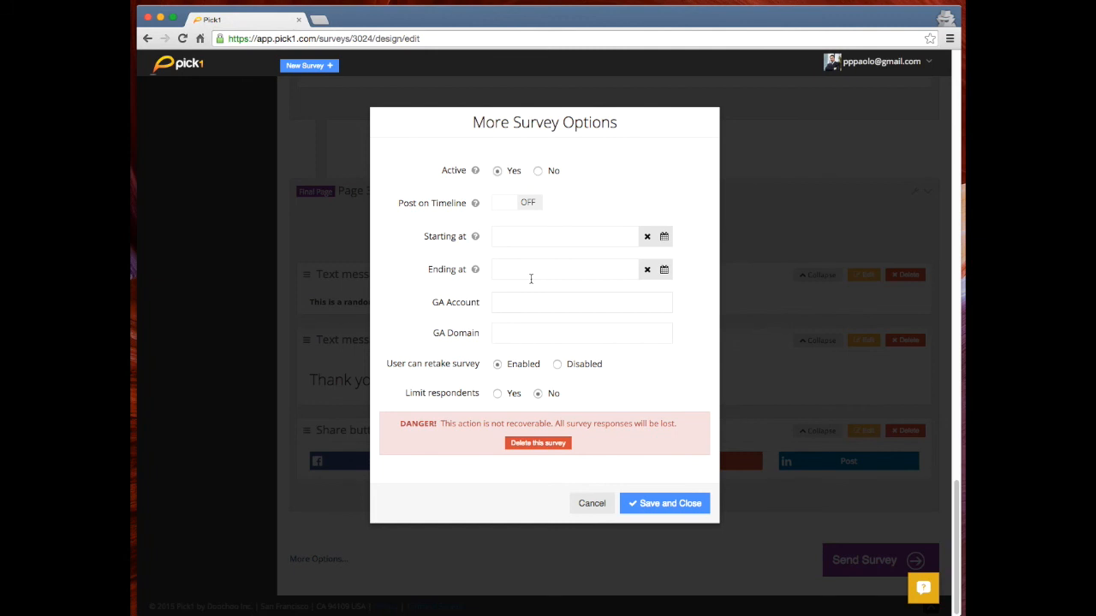
click(649, 238)
click(664, 238)
click(527, 302)
click(523, 335)
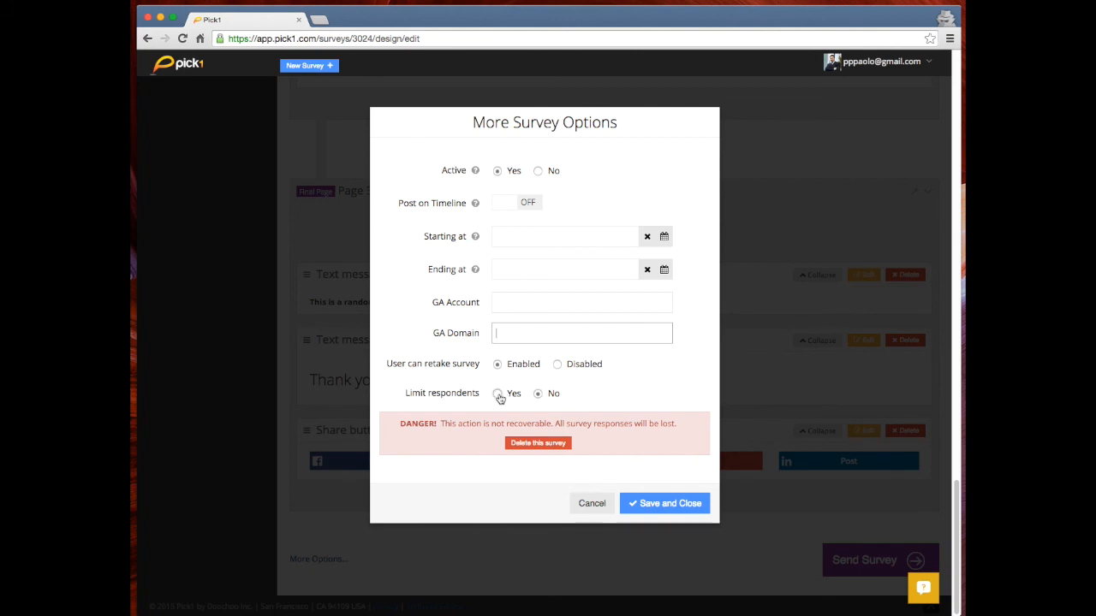
click(594, 506)
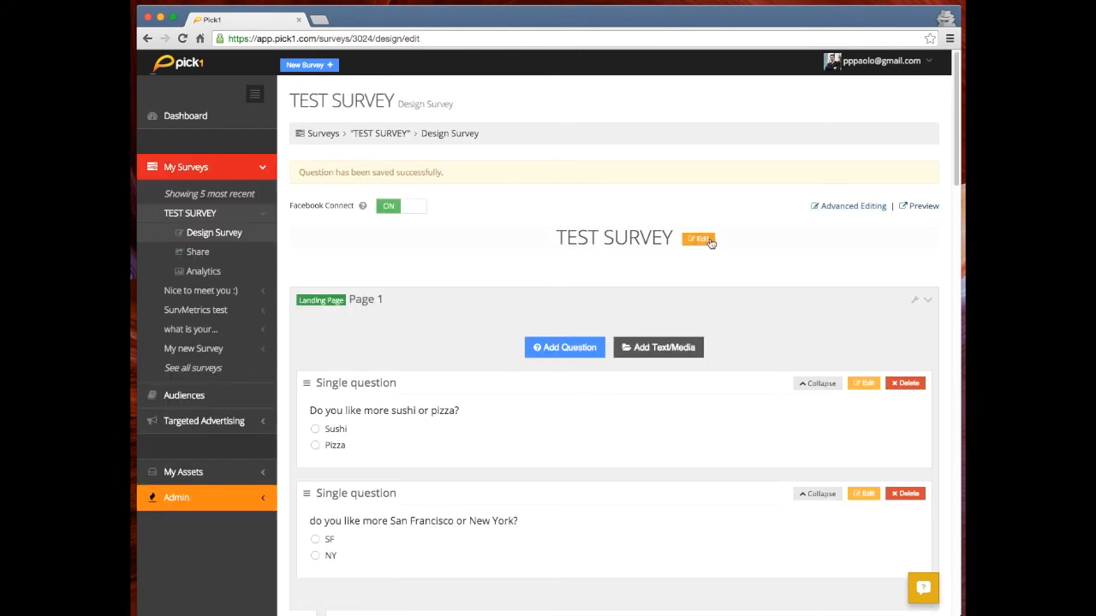
Open TEST SURVEY in advanced editing and spread the Landing, Completion and untitled pages apart on the flow canvas.
click(856, 207)
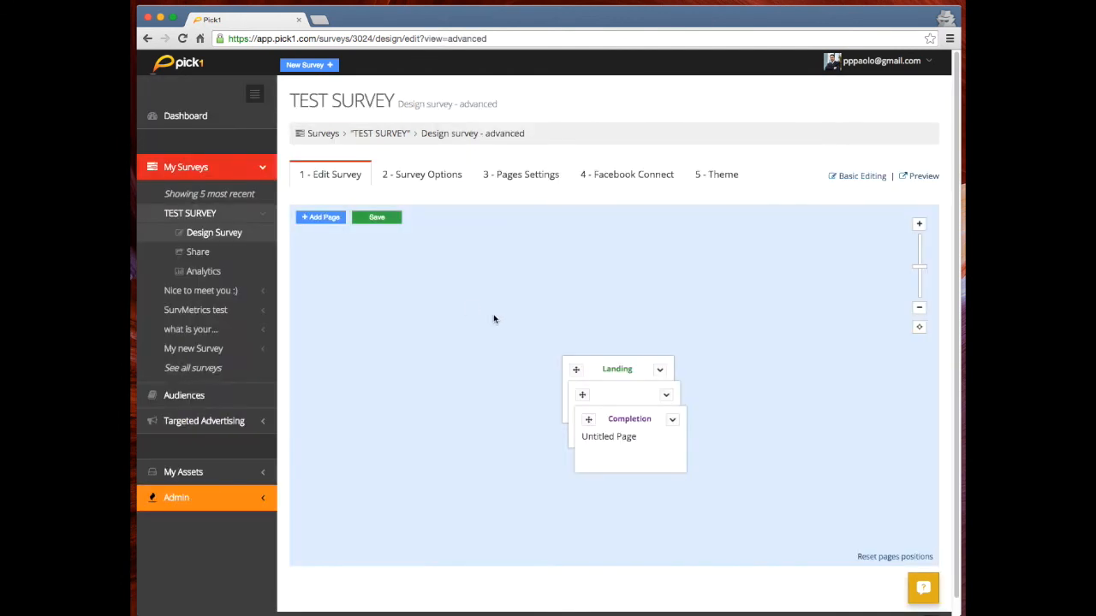
drag(608, 371, 465, 259)
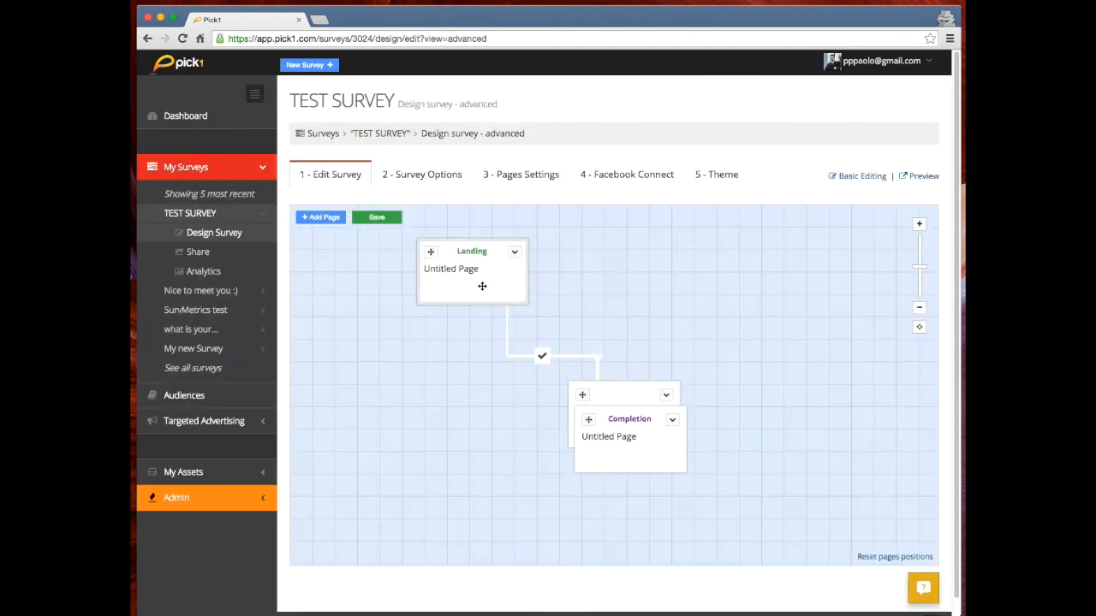
drag(607, 394, 417, 417)
drag(644, 416, 690, 218)
drag(435, 416, 843, 452)
drag(655, 227, 539, 365)
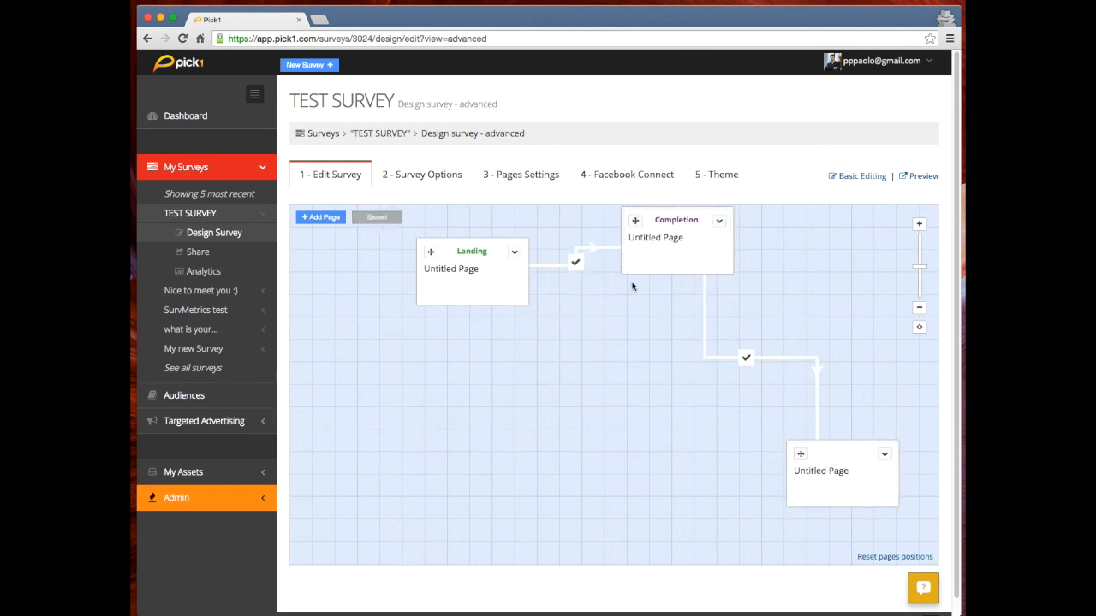
drag(673, 220, 543, 433)
View the actions available for the Completion page in the flow diagram.
click(587, 435)
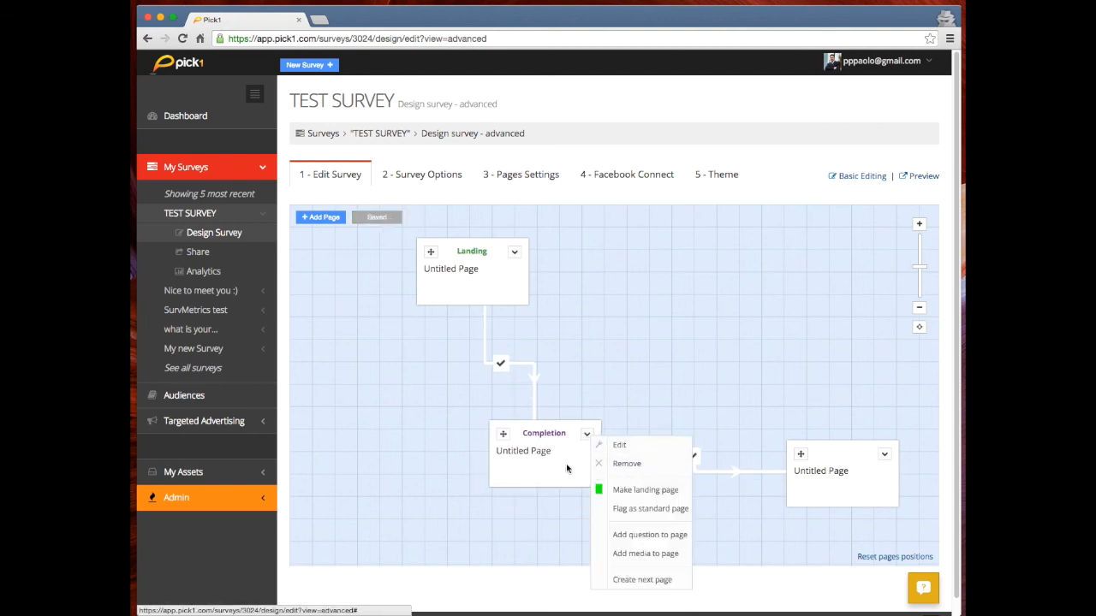
click(567, 469)
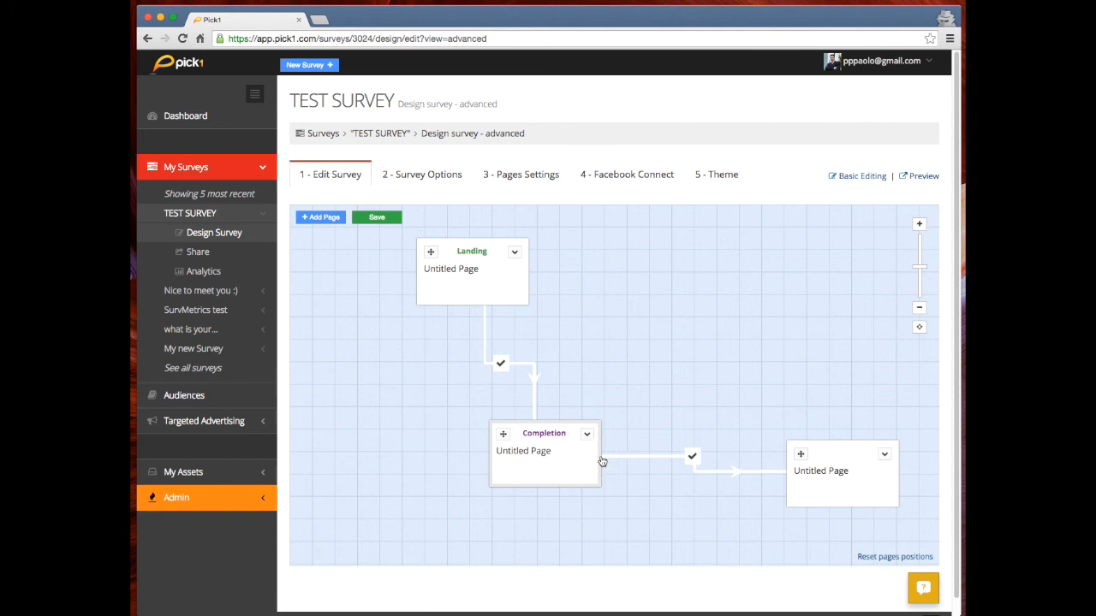
right_click(601, 462)
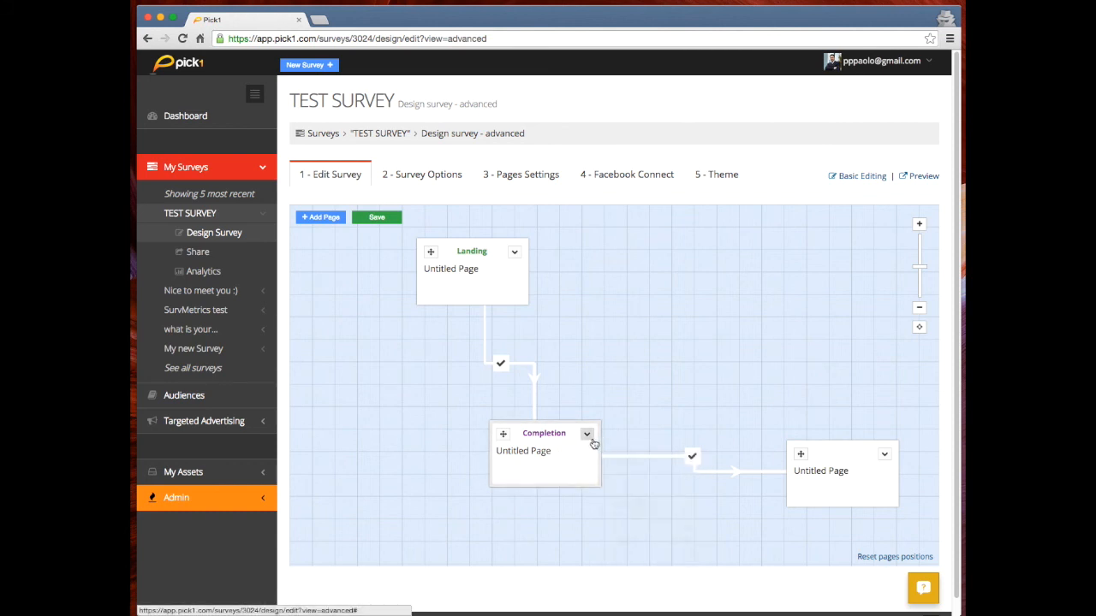
Add Page 4 to the survey flow, place it above the Completion page and connect a branch from Completion to it.
click(319, 224)
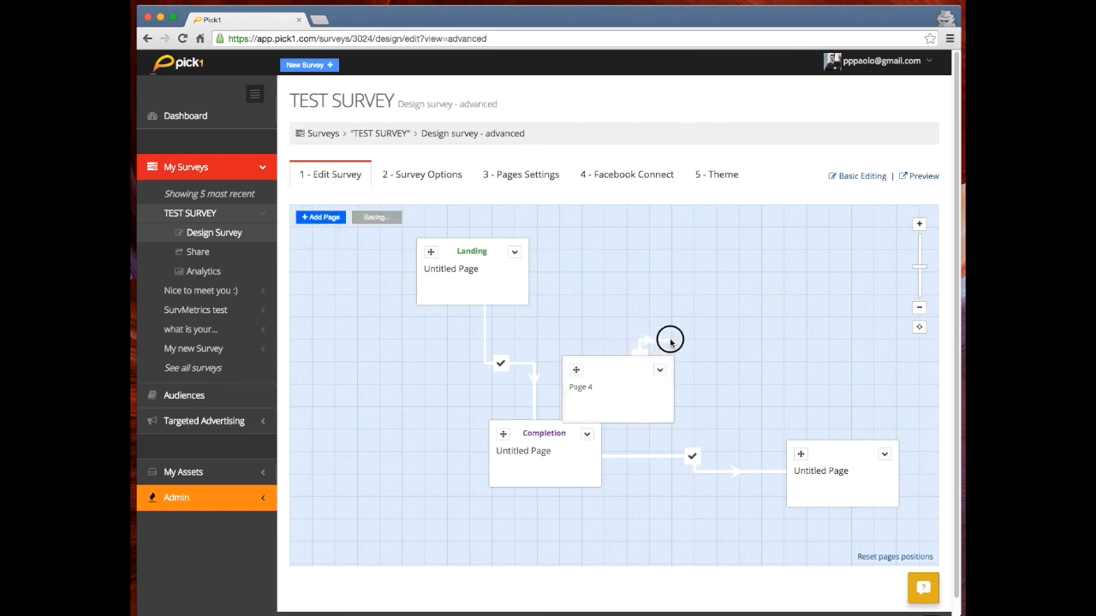
drag(624, 374, 656, 338)
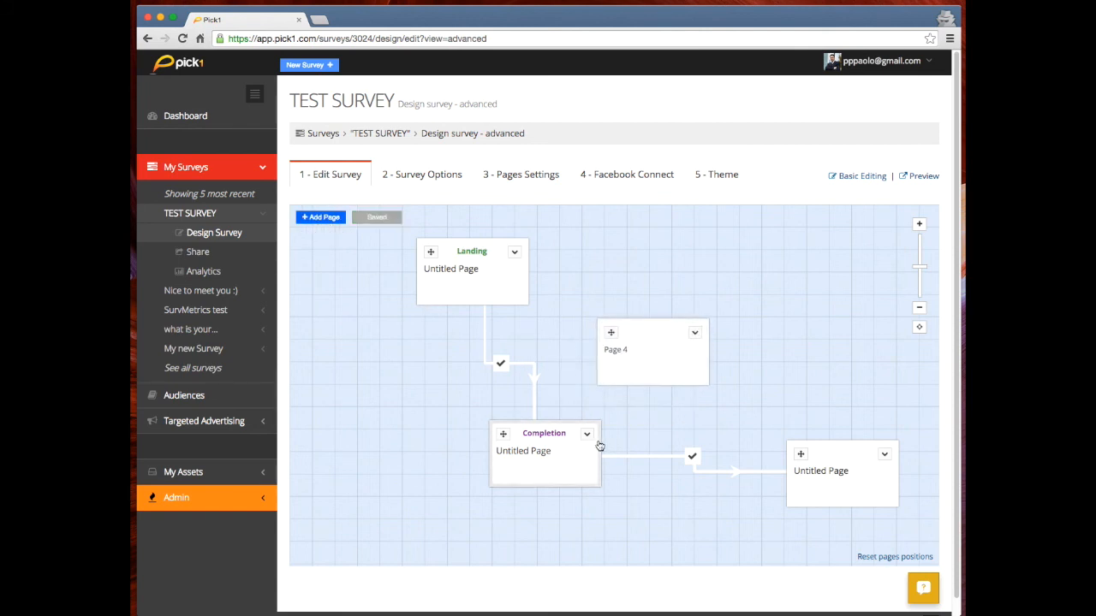
mouse_move(601, 446)
mouse_down()
mouse_move(648, 411)
mouse_move(665, 381)
mouse_up()
Open the conditions of the branch leading to Page 4 and start a new condition of type Profile.
mouse_move(597, 411)
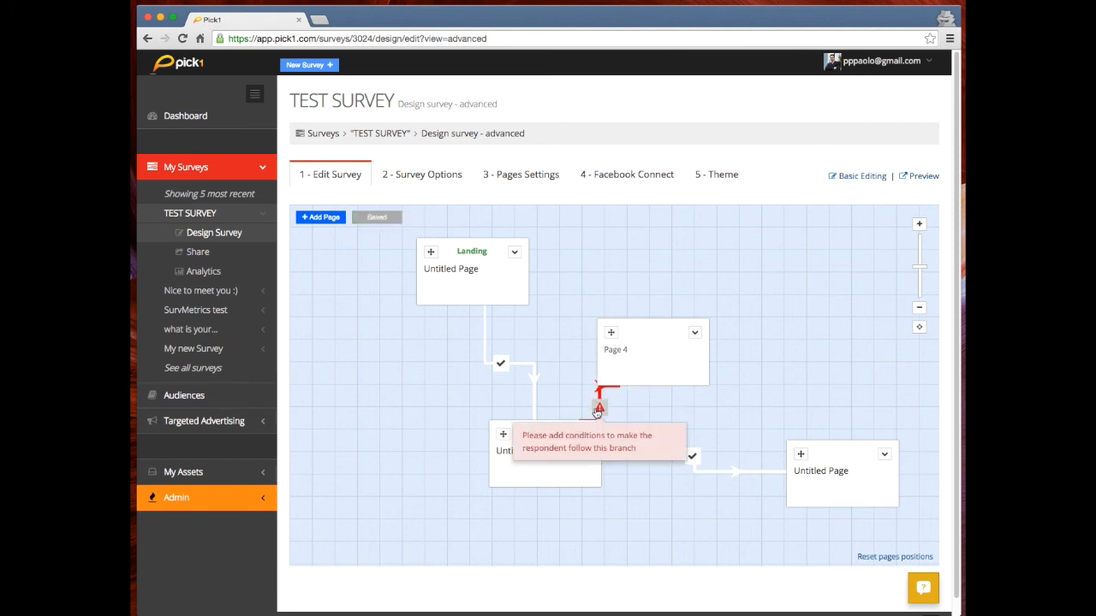
click(602, 409)
click(629, 419)
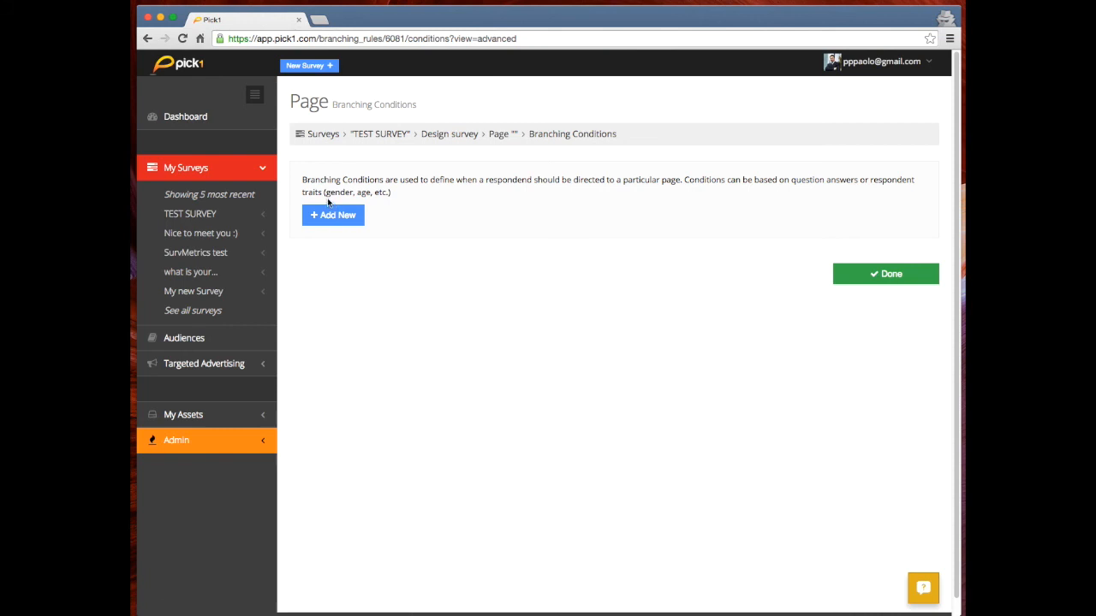
click(332, 215)
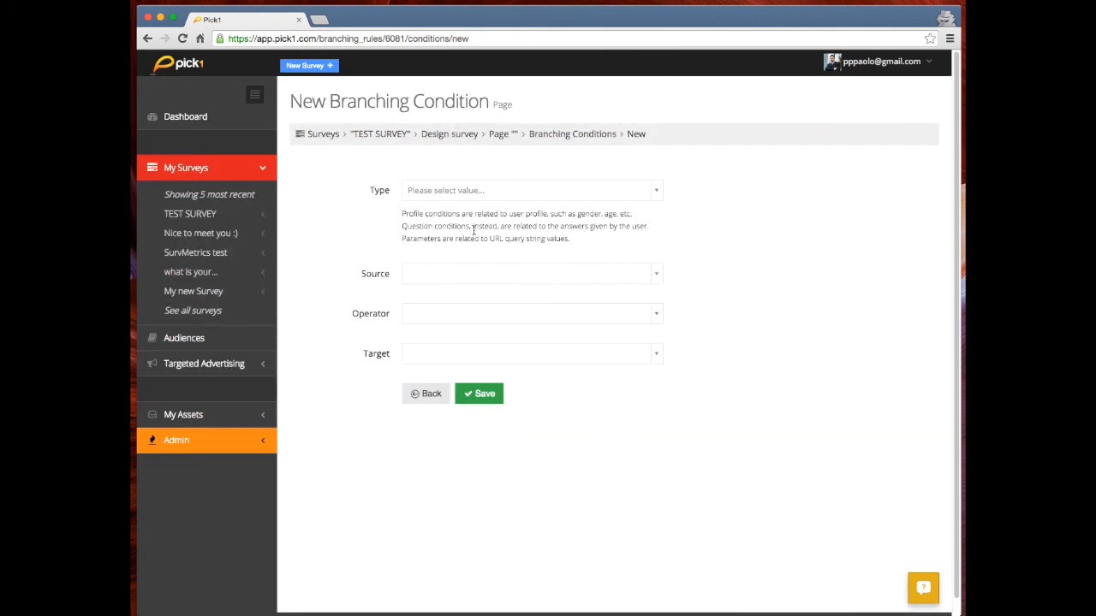
click(468, 190)
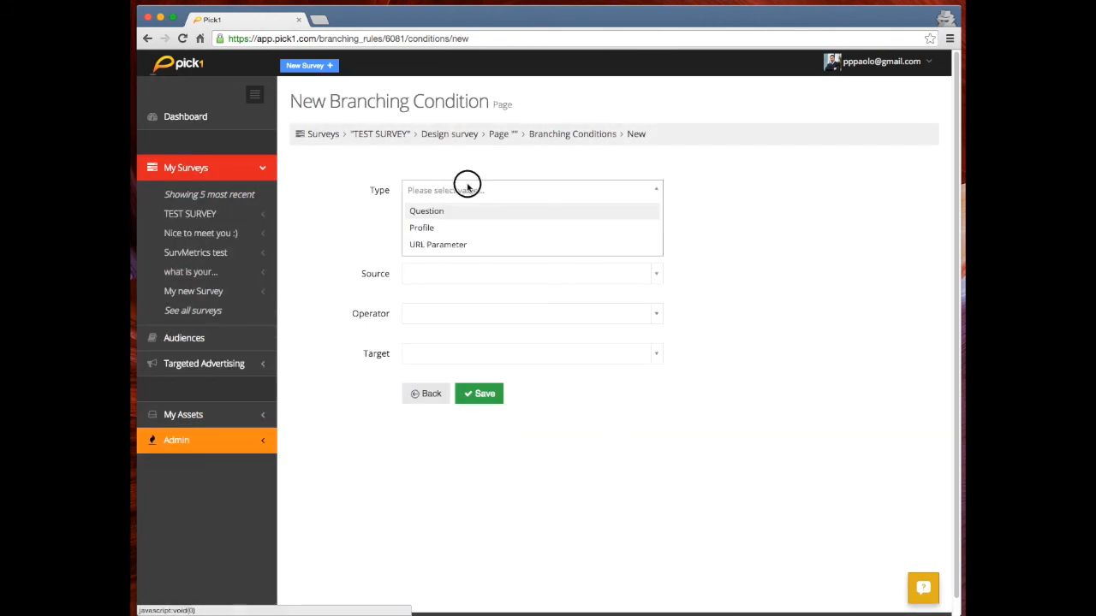
click(442, 234)
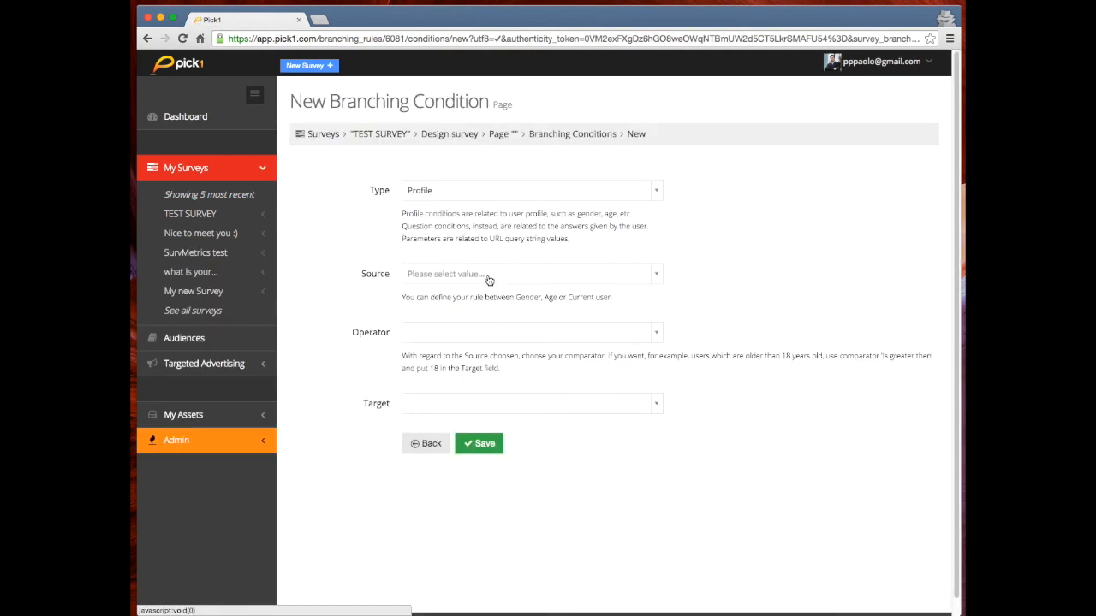
Define the branching condition as Gender Is Male and save it.
click(490, 275)
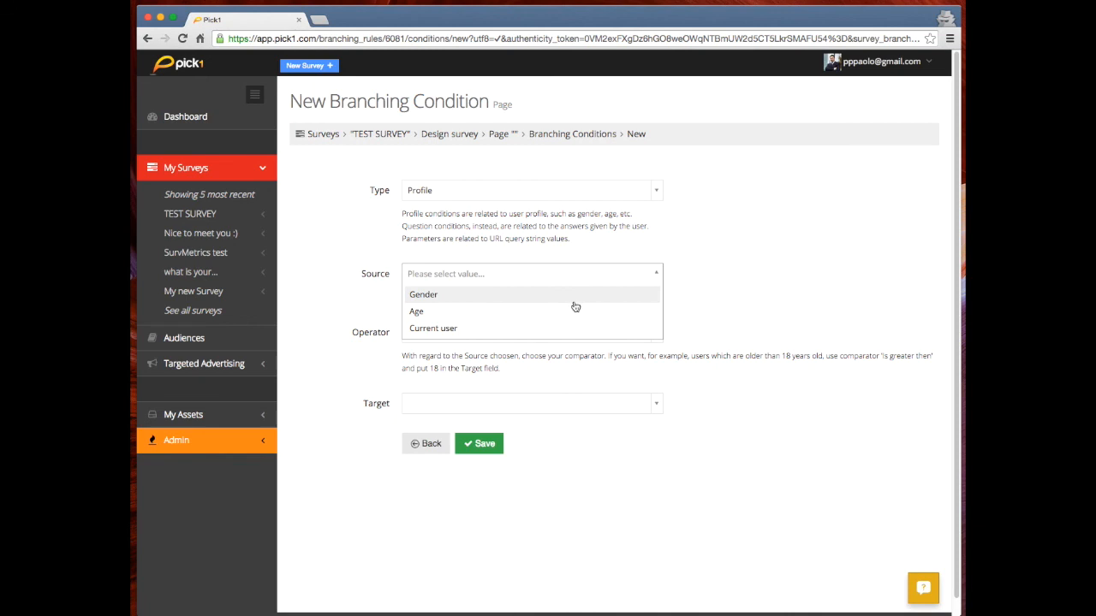
click(451, 296)
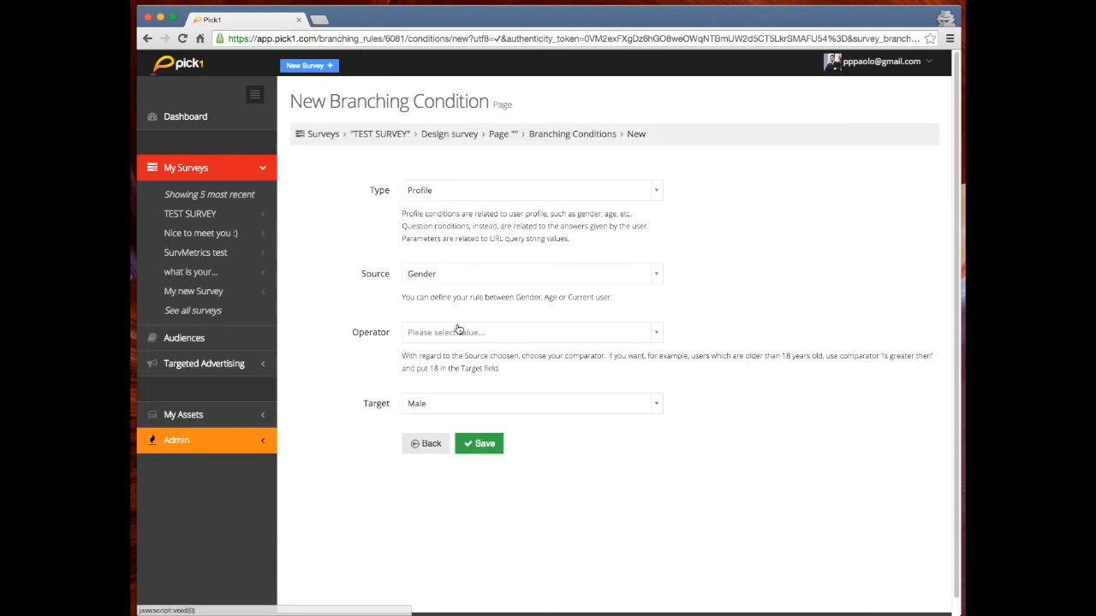
click(479, 333)
click(432, 354)
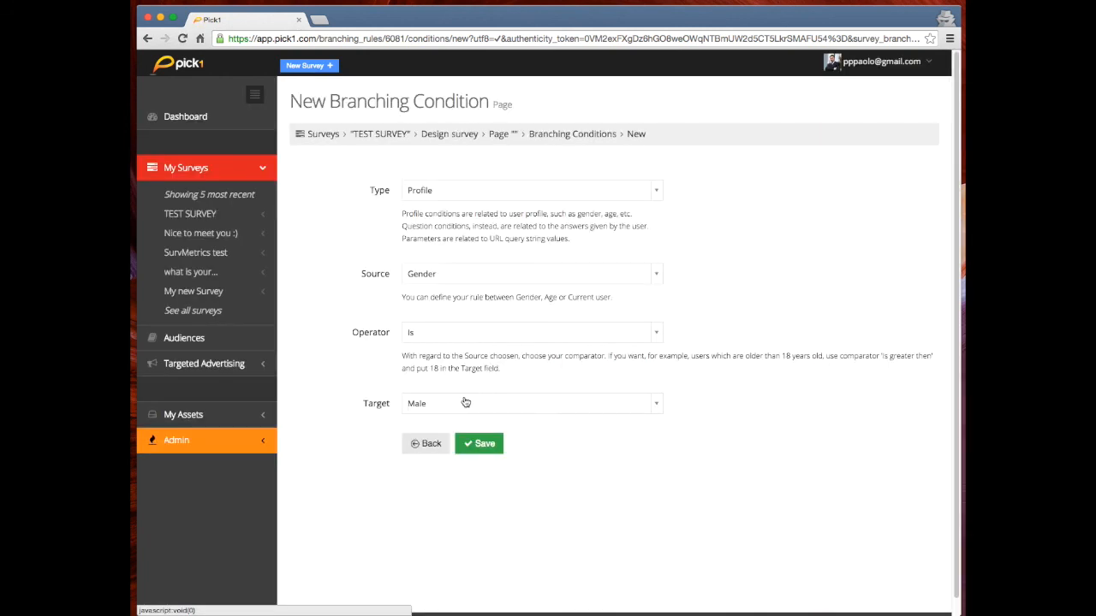
click(509, 402)
click(440, 425)
click(485, 445)
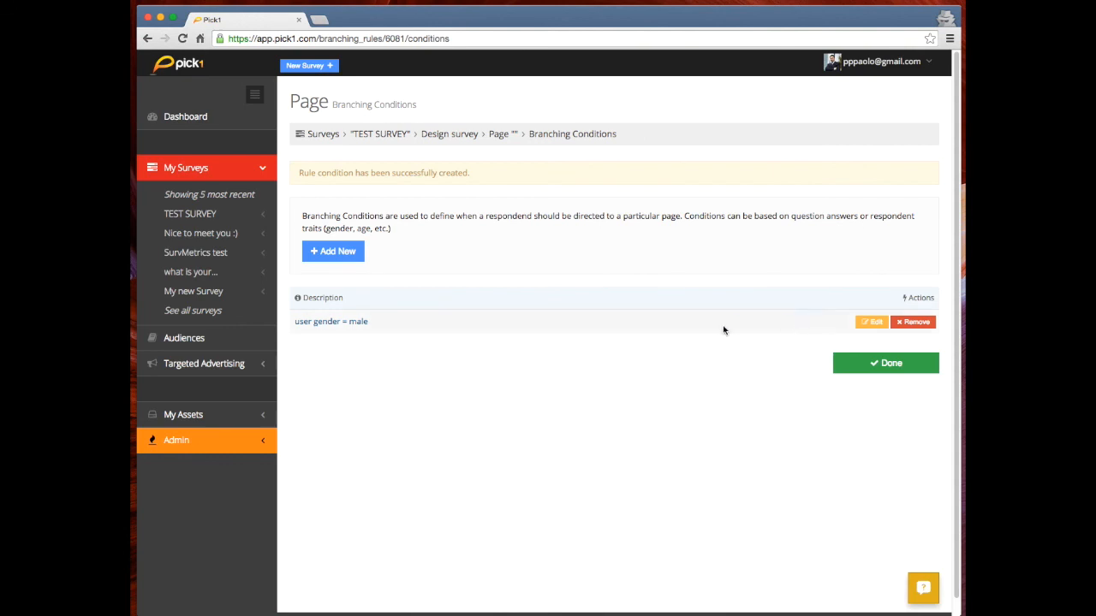
Finish the branching conditions, return to advanced editing and move the branched page farther from the Completion page.
click(900, 364)
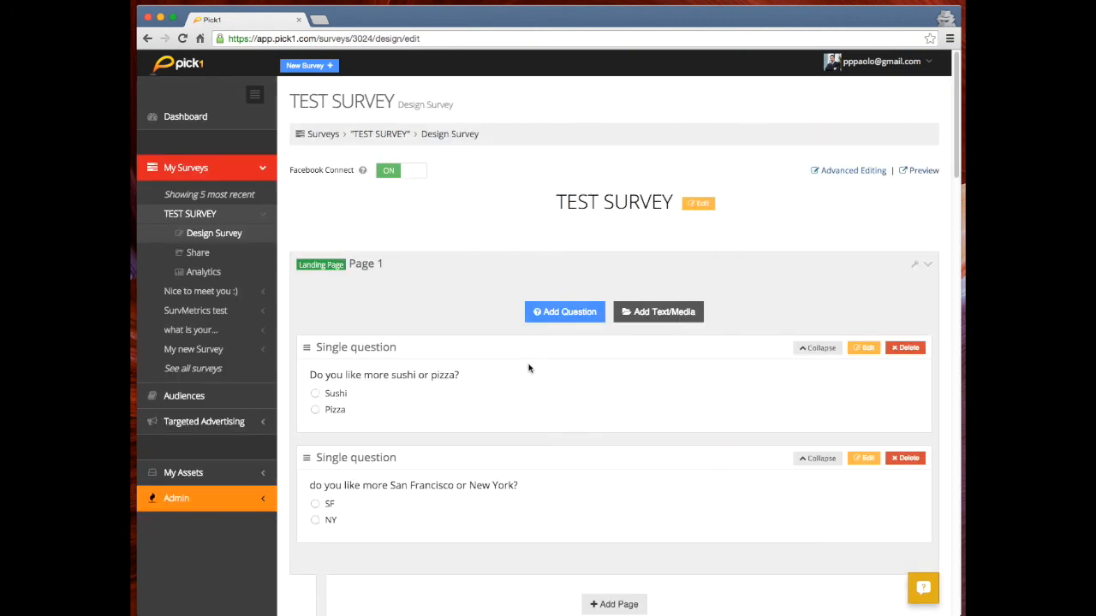
click(840, 171)
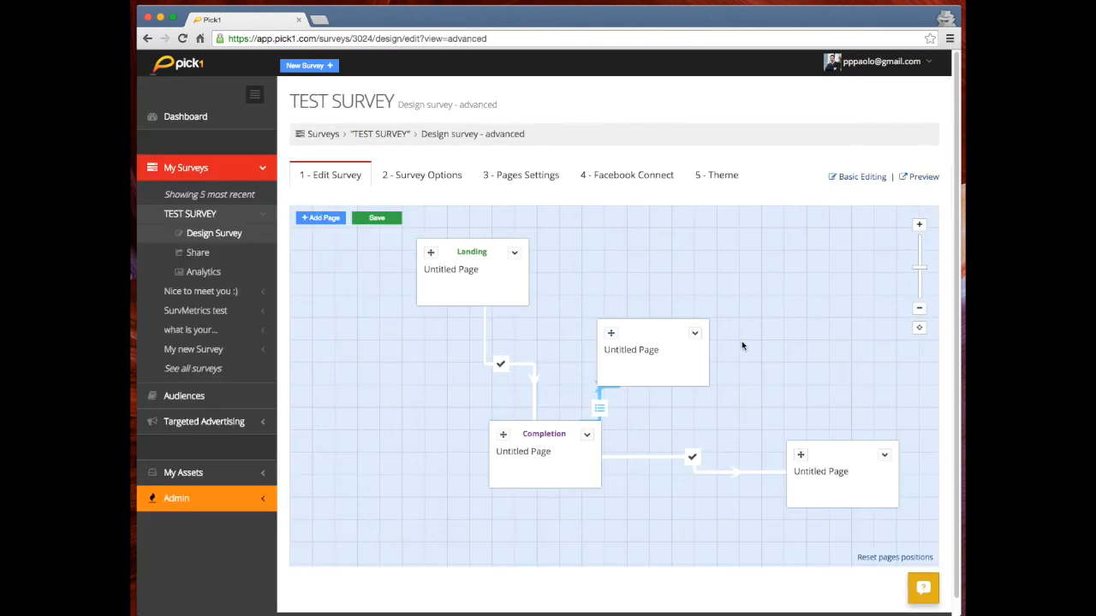
drag(676, 360, 752, 300)
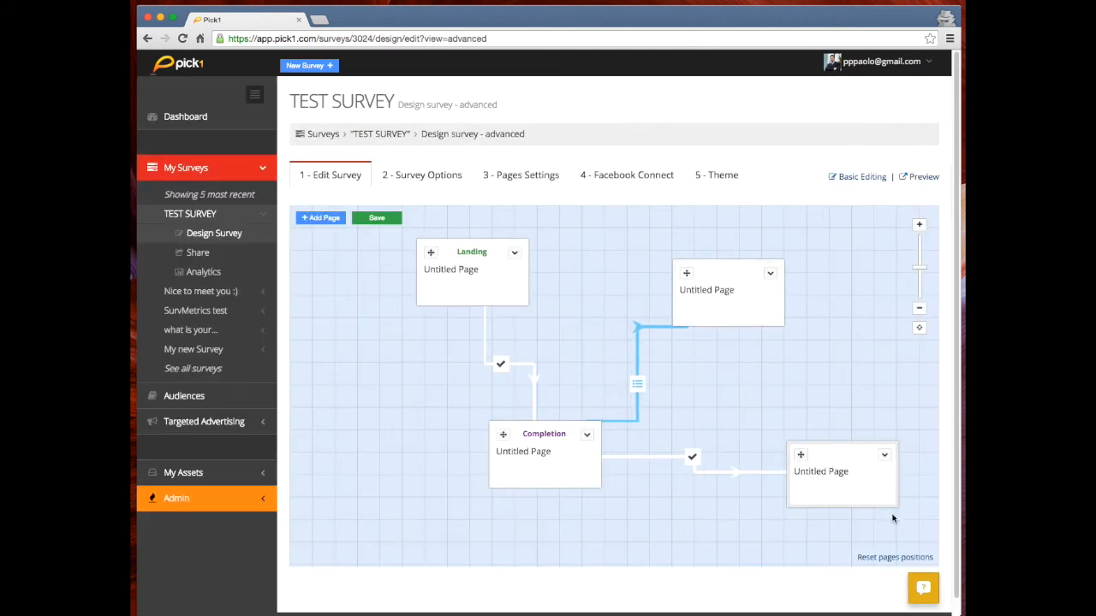
Examine the advanced Survey Options, including the description, start date calendar and Google Analytics settings.
click(423, 175)
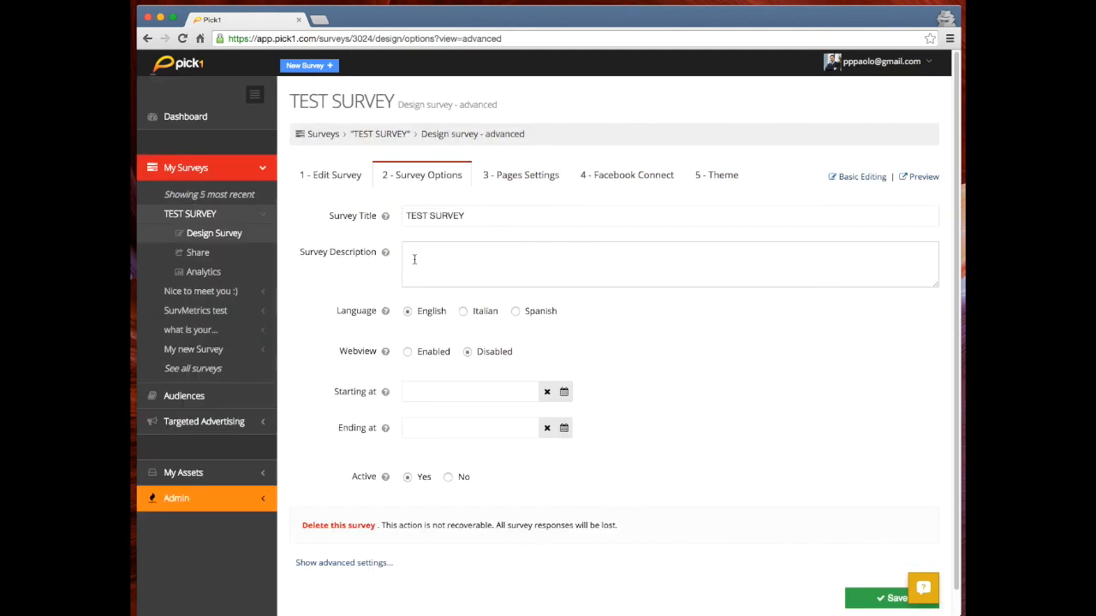
click(473, 256)
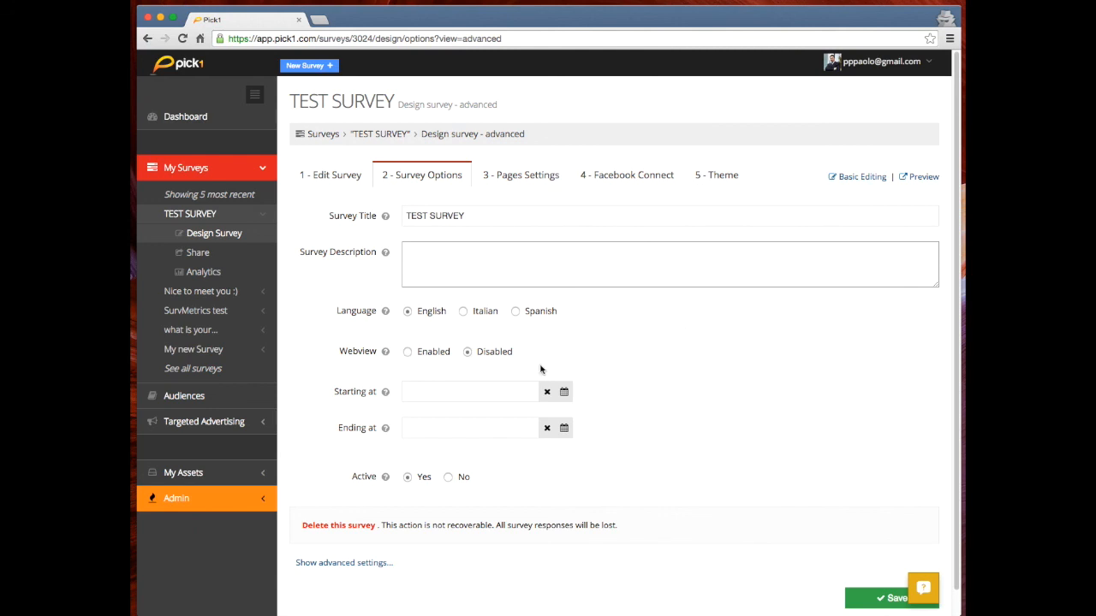
scroll(569, 364, down, 1)
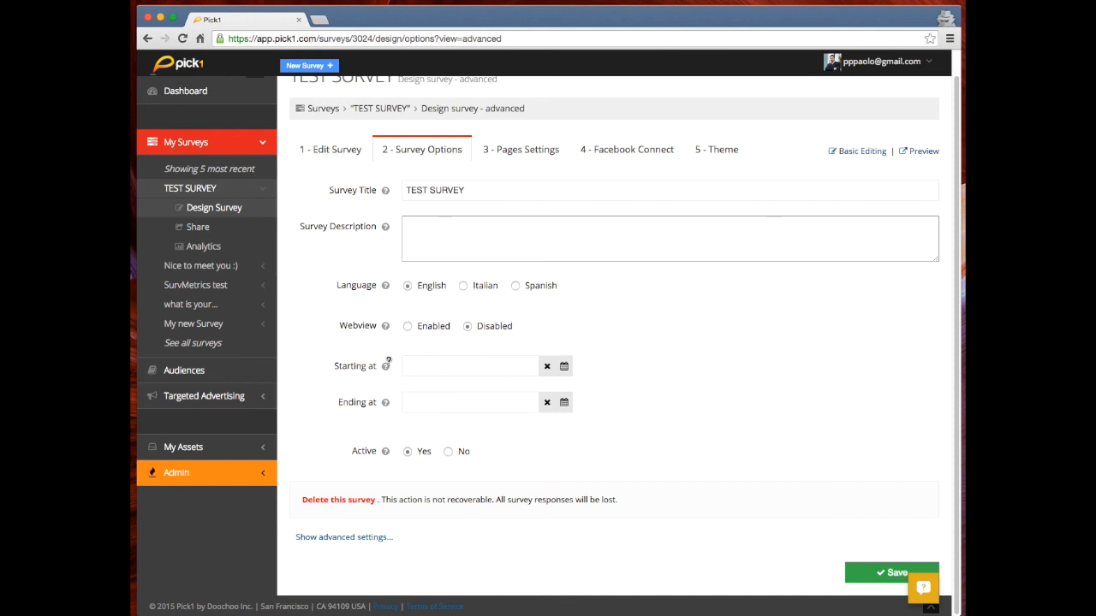
click(447, 366)
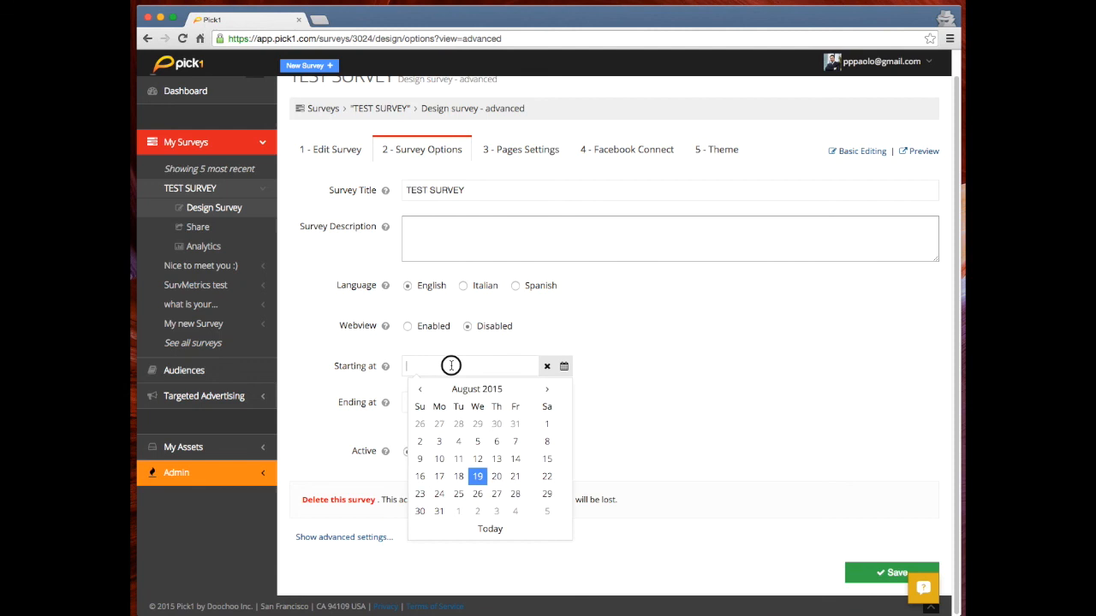
click(670, 361)
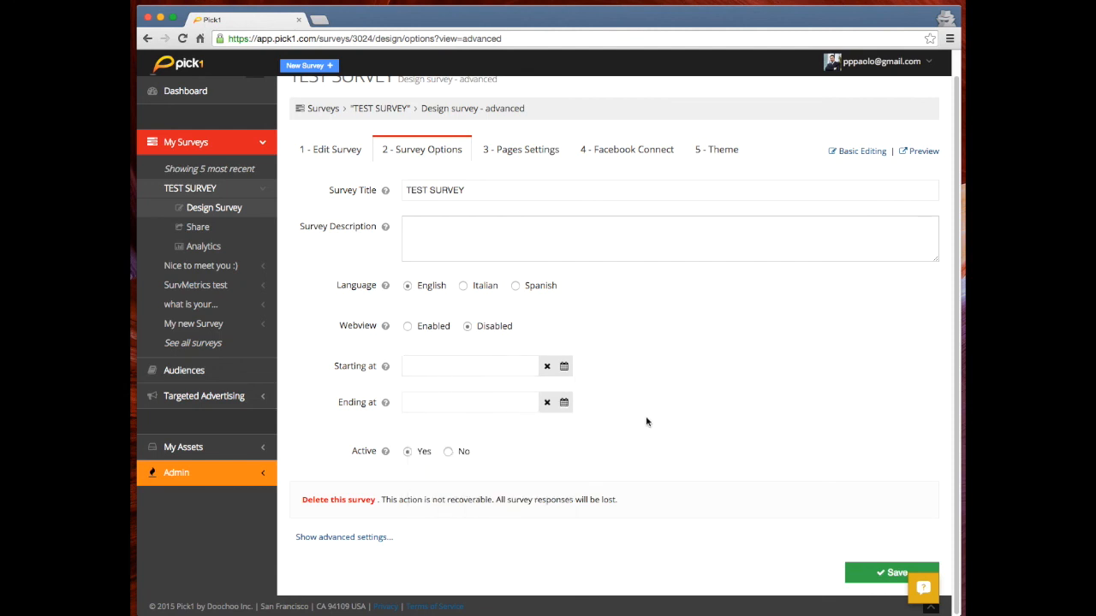
click(362, 538)
scroll(758, 350, down, 3)
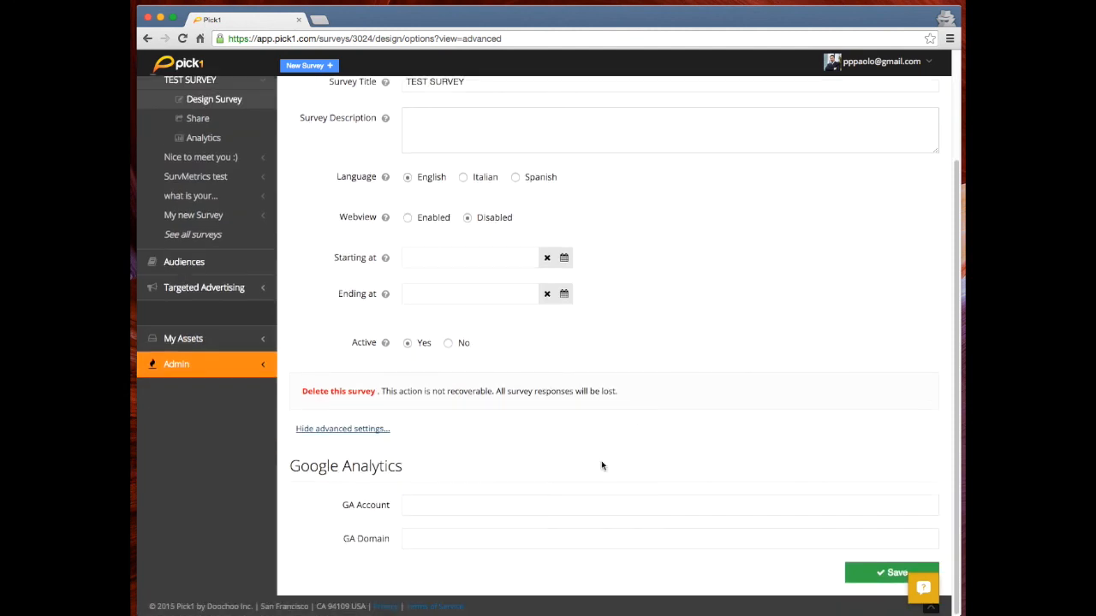
scroll(611, 377, up, 3)
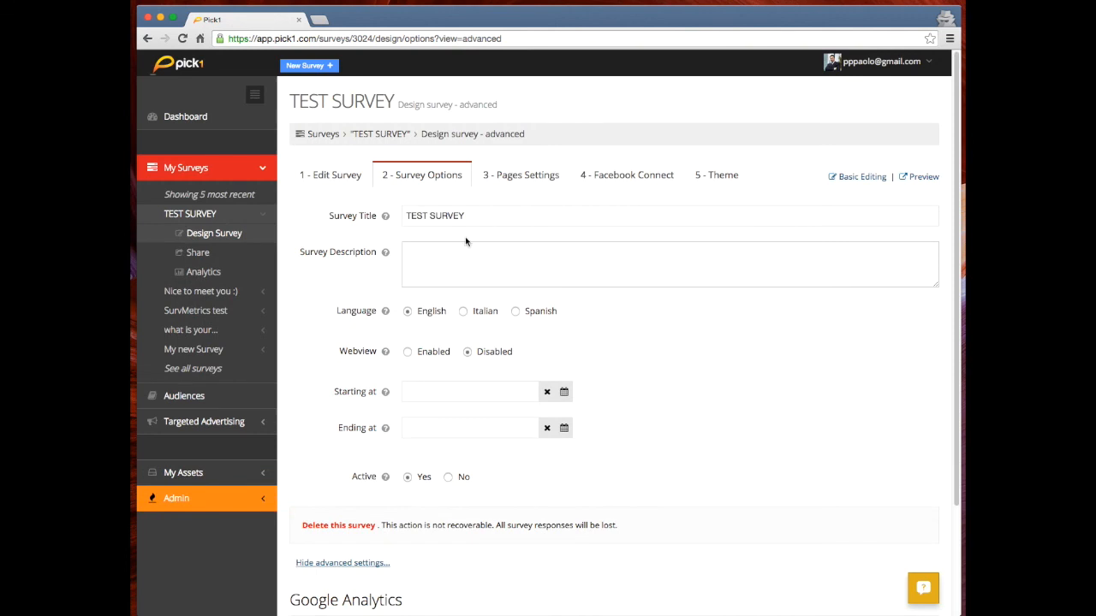
Examine the Pages Settings for completion and next-button labels, and the Facebook Connect settings including the advanced app and post details.
click(519, 176)
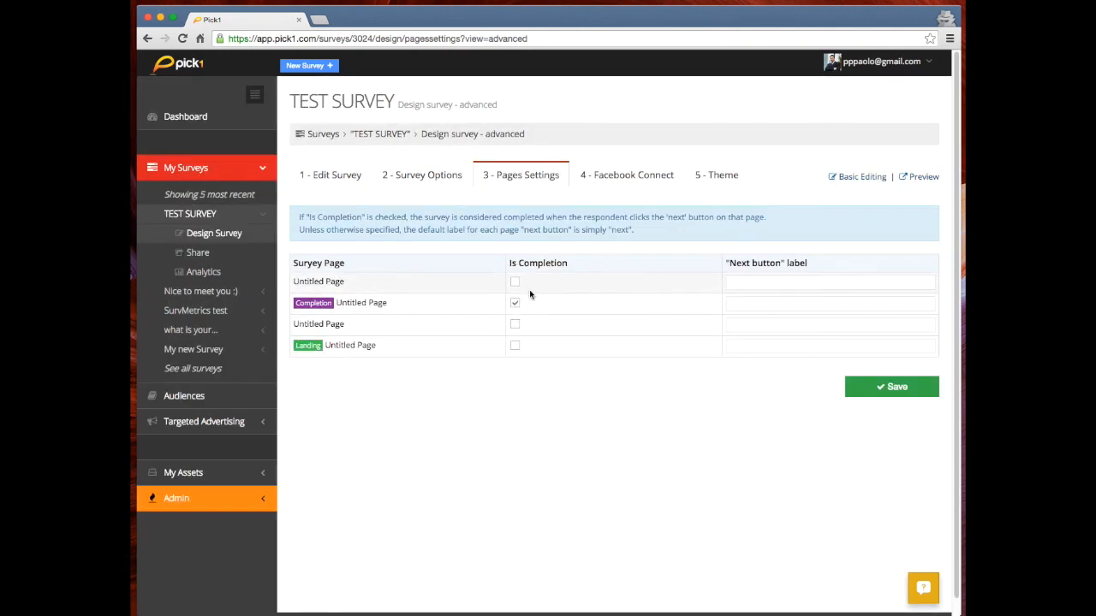
click(788, 281)
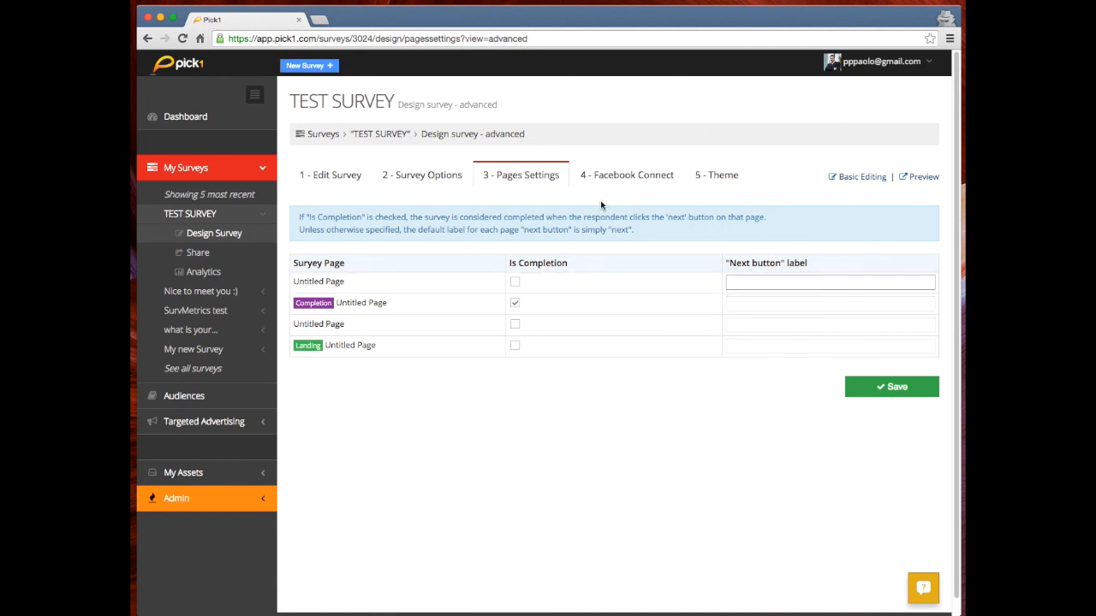
click(623, 176)
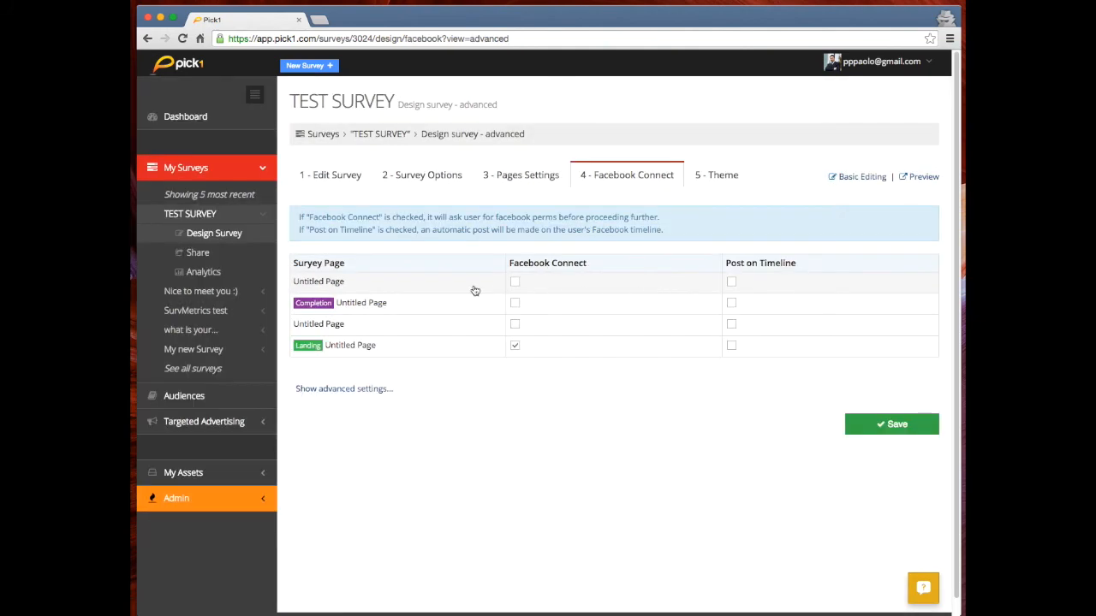
click(362, 389)
scroll(561, 389, down, 5)
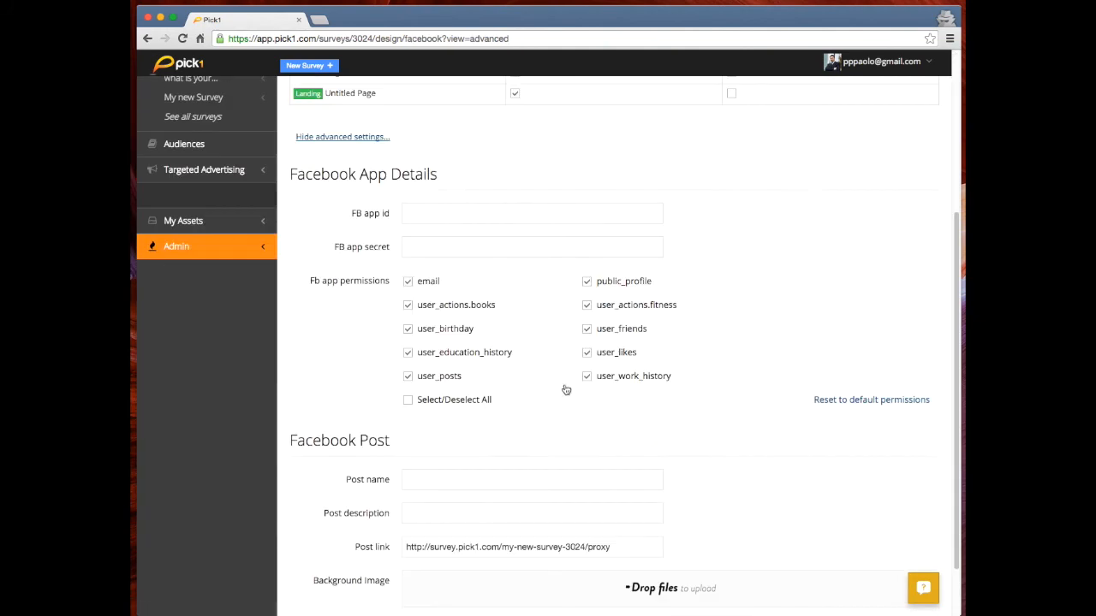
Examine the Facebook app ID, secret and permission fields, the Facebook Post link, and the per-page Facebook Connect table.
scroll(370, 276, up, 1)
click(416, 236)
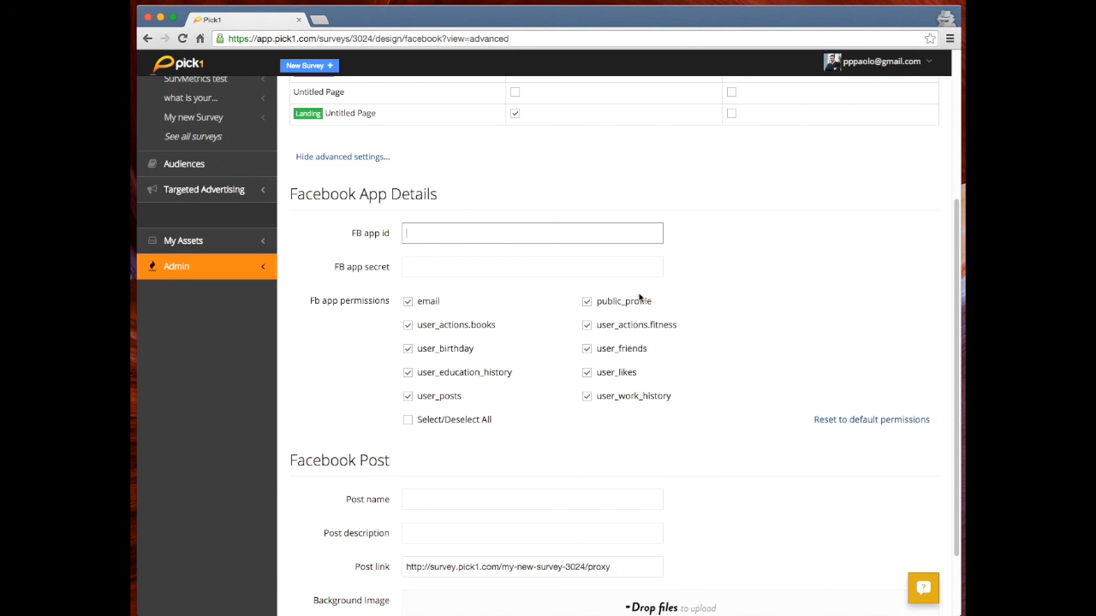
scroll(599, 312, down, 1)
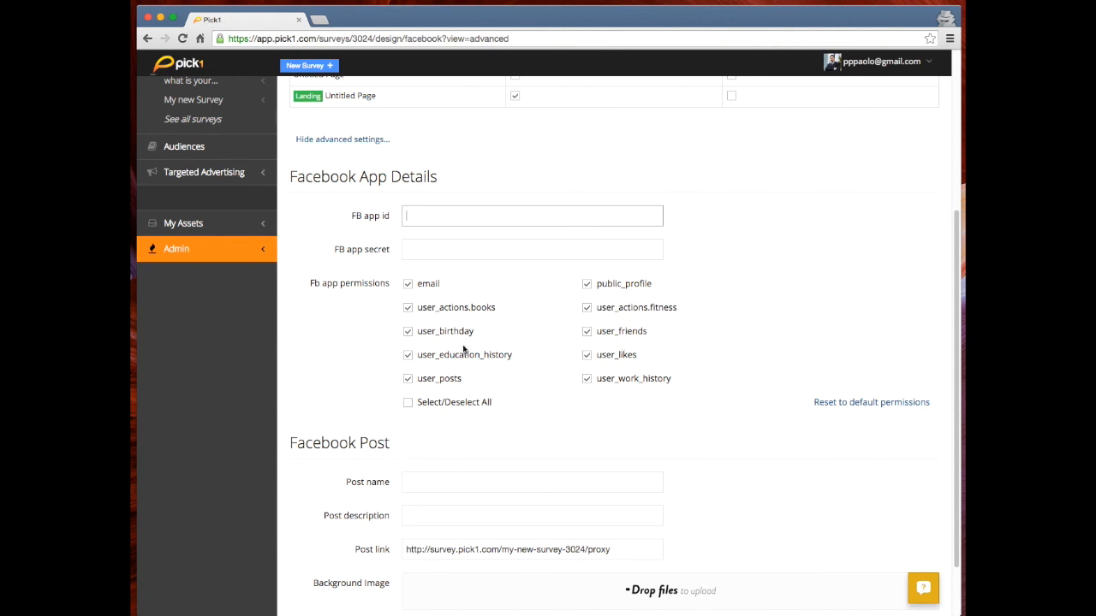
scroll(345, 372, down, 2)
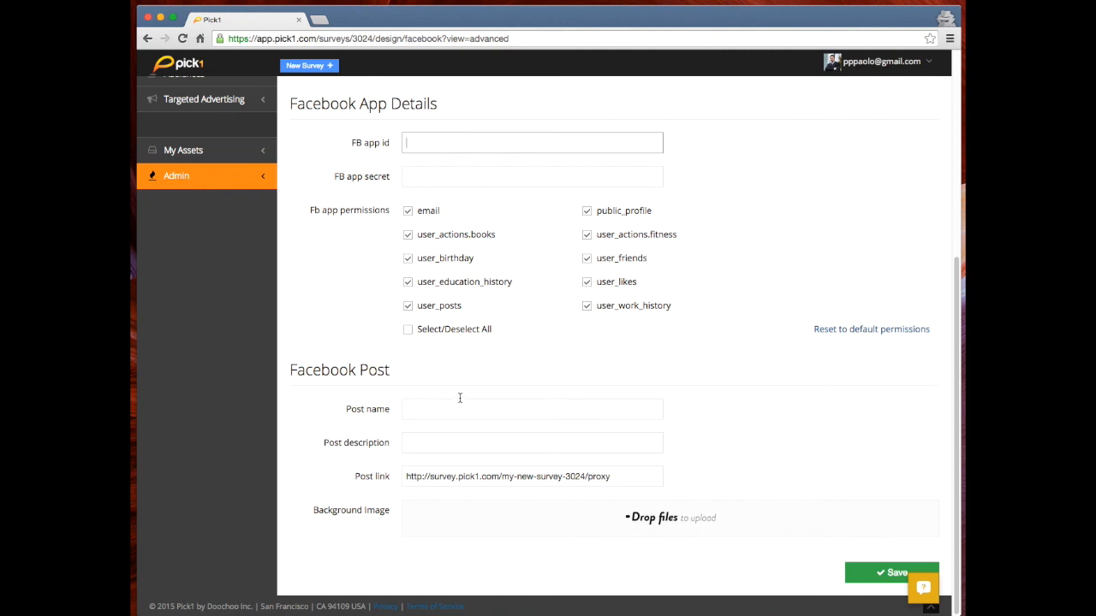
click(495, 468)
scroll(728, 385, up, 4)
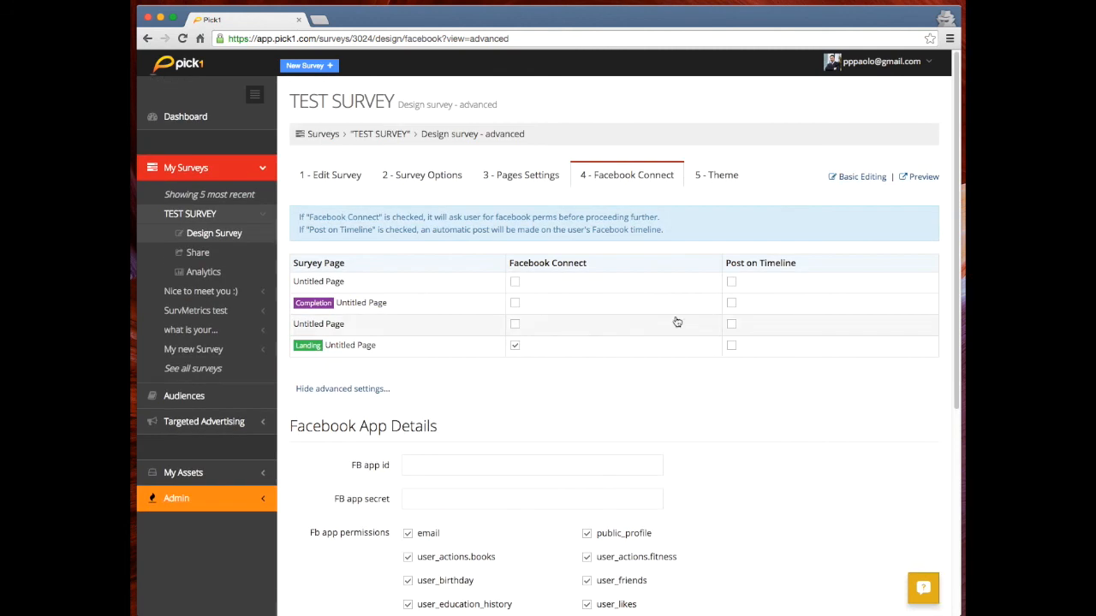
Look over the survey's organization and default themes and open the Default One theme for editing.
click(738, 177)
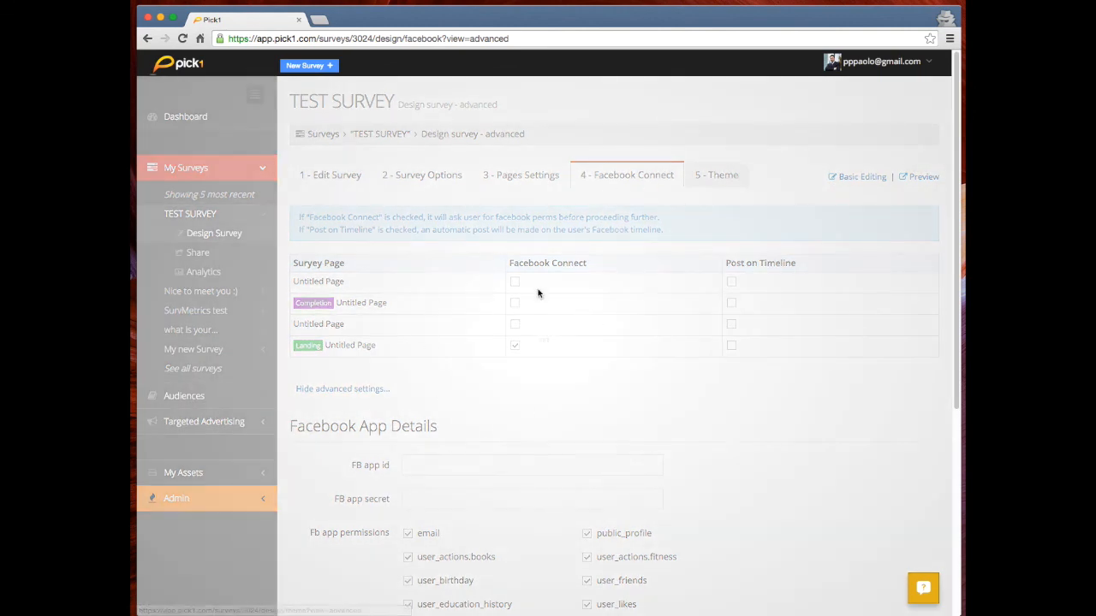
scroll(540, 313, down, 1)
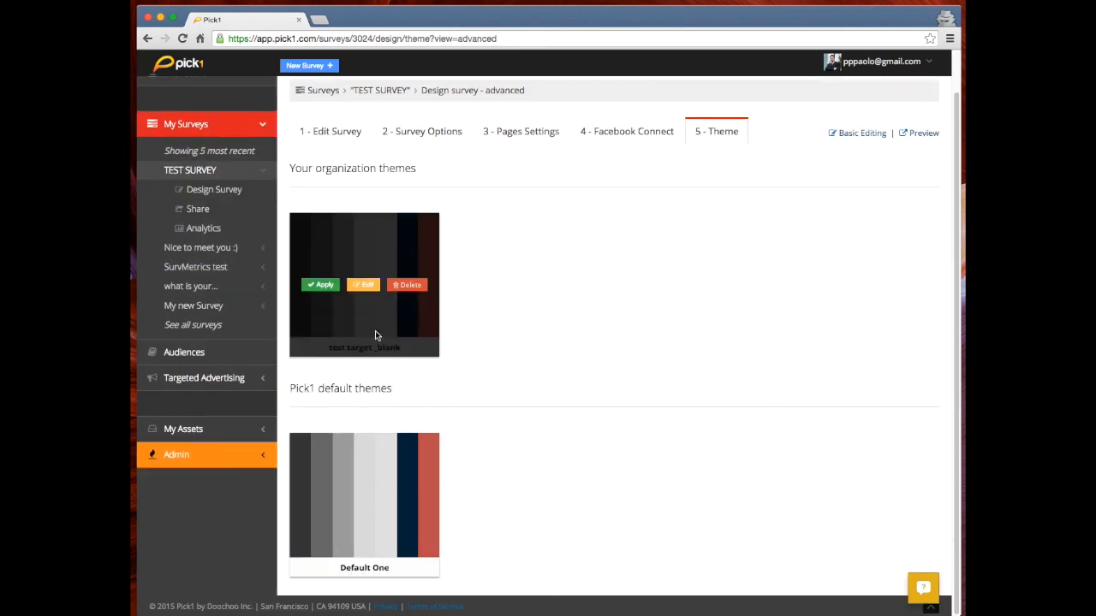
mouse_move(342, 268)
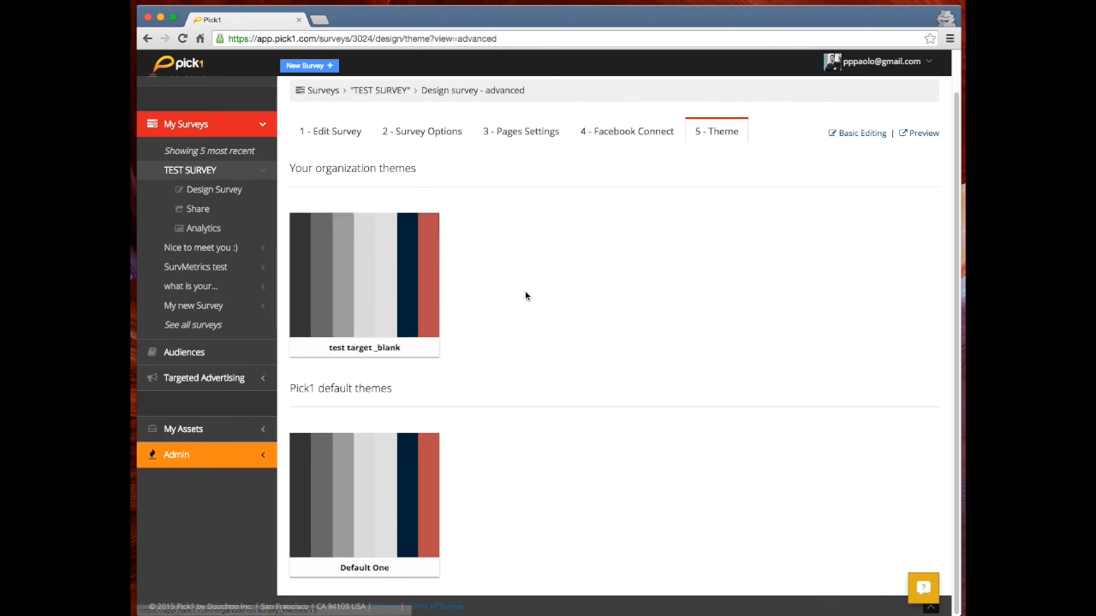
mouse_move(383, 564)
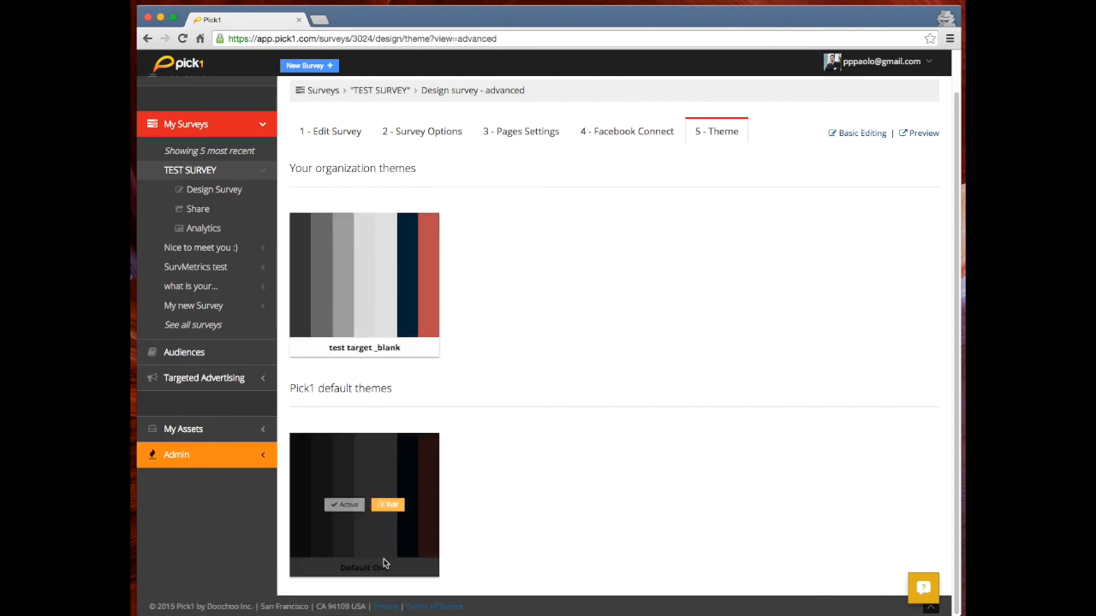
click(389, 505)
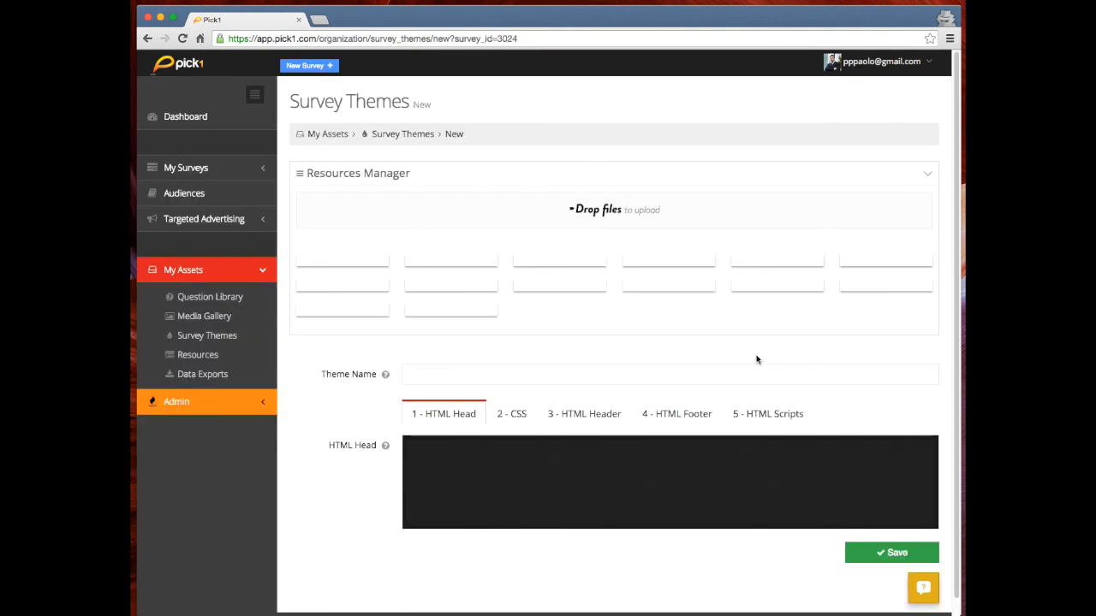
Examine the theme editor's HTML Head, CSS, HTML Header, HTML Footer and HTML Scripts sections and its uploaded resource images.
scroll(615, 346, down, 3)
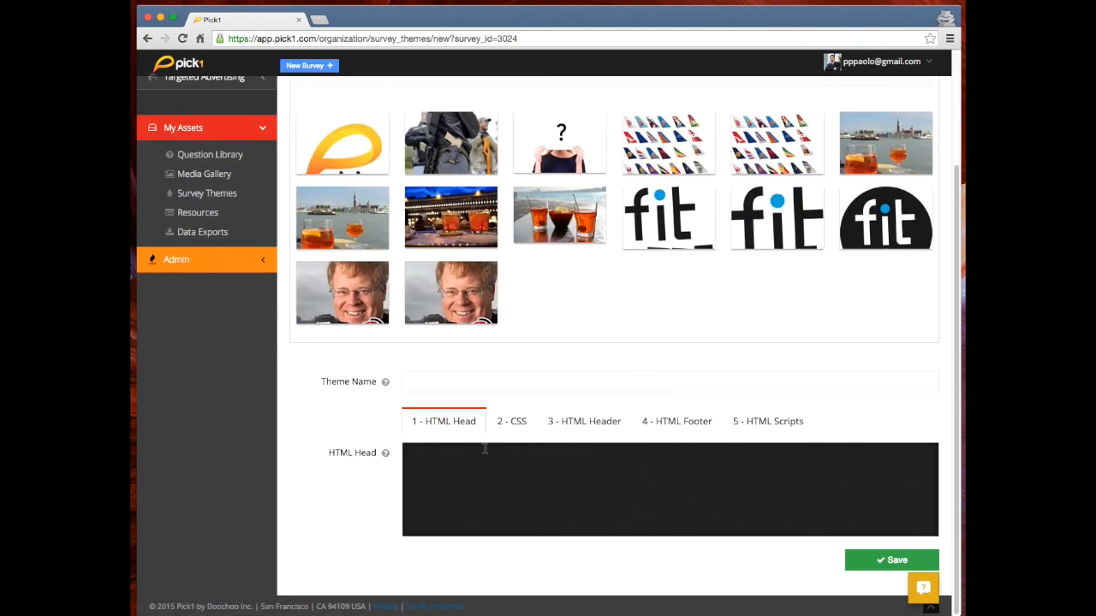
click(519, 426)
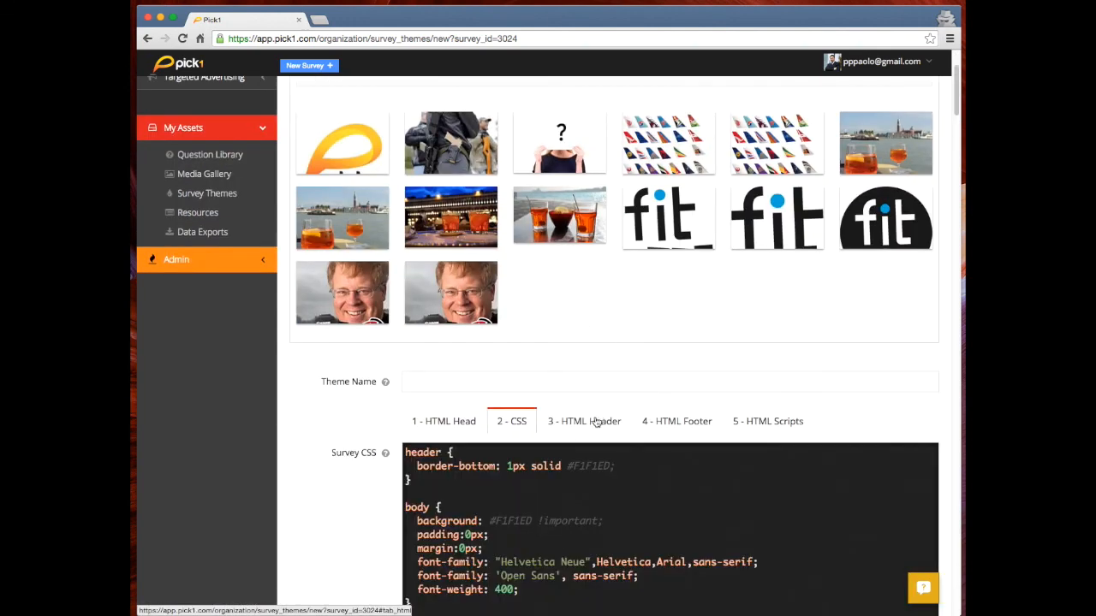
click(604, 423)
click(689, 423)
click(738, 425)
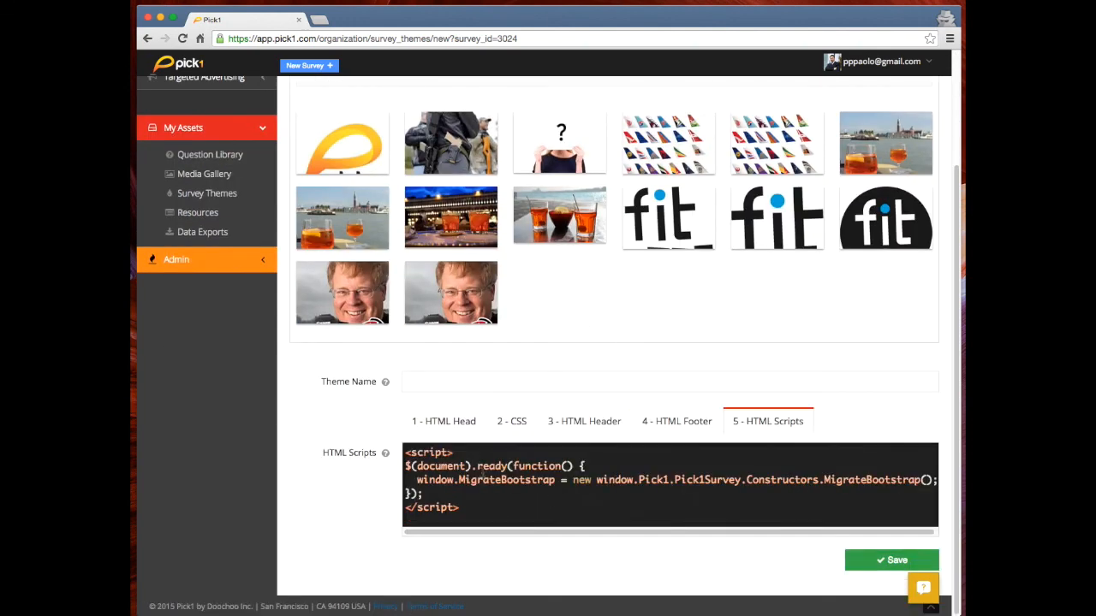
click(431, 431)
scroll(339, 387, up, 3)
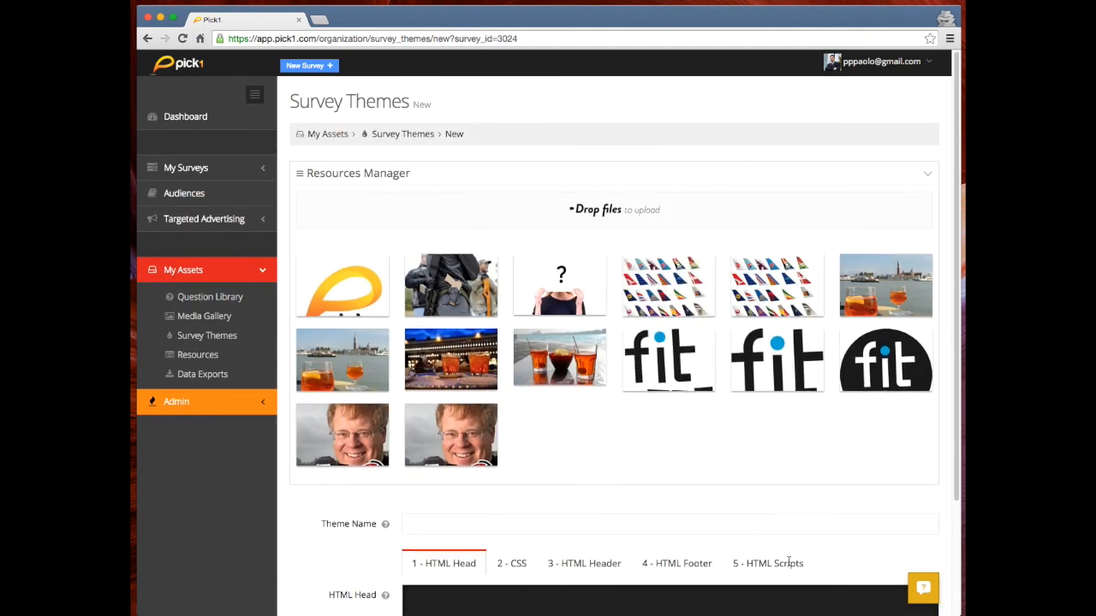
scroll(782, 508, down, 3)
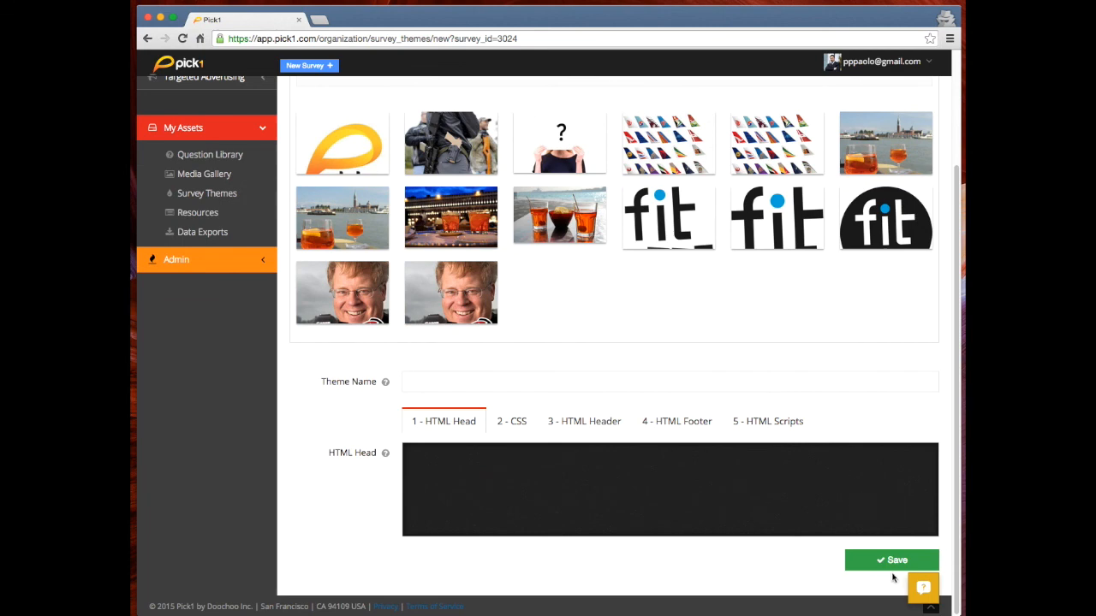
scroll(739, 447, up, 3)
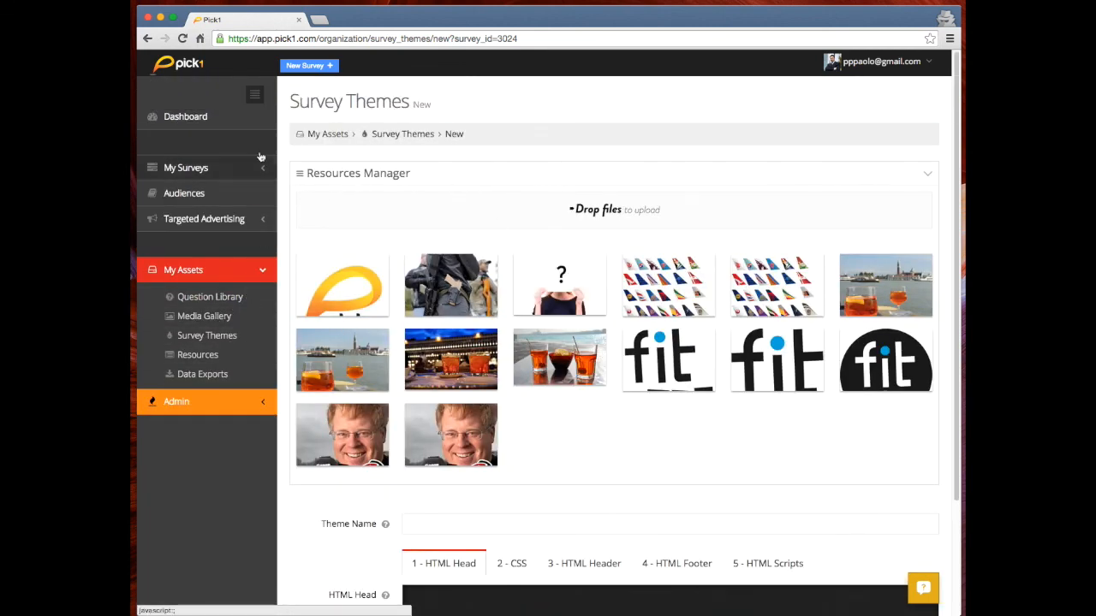
Open the Share page of TEST SURVEY and select its public URL.
click(232, 177)
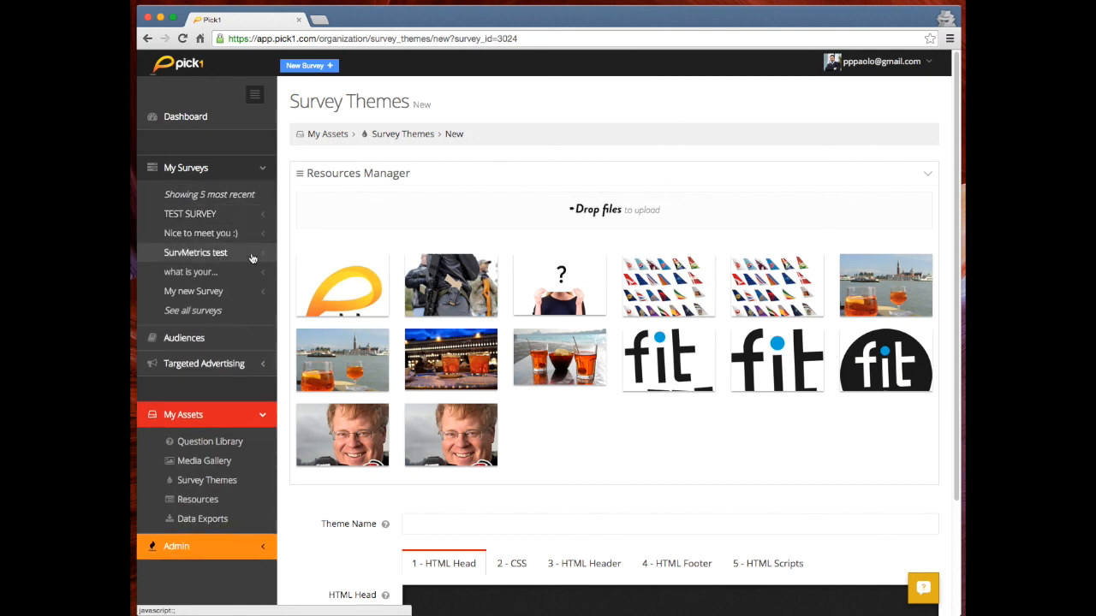
click(213, 214)
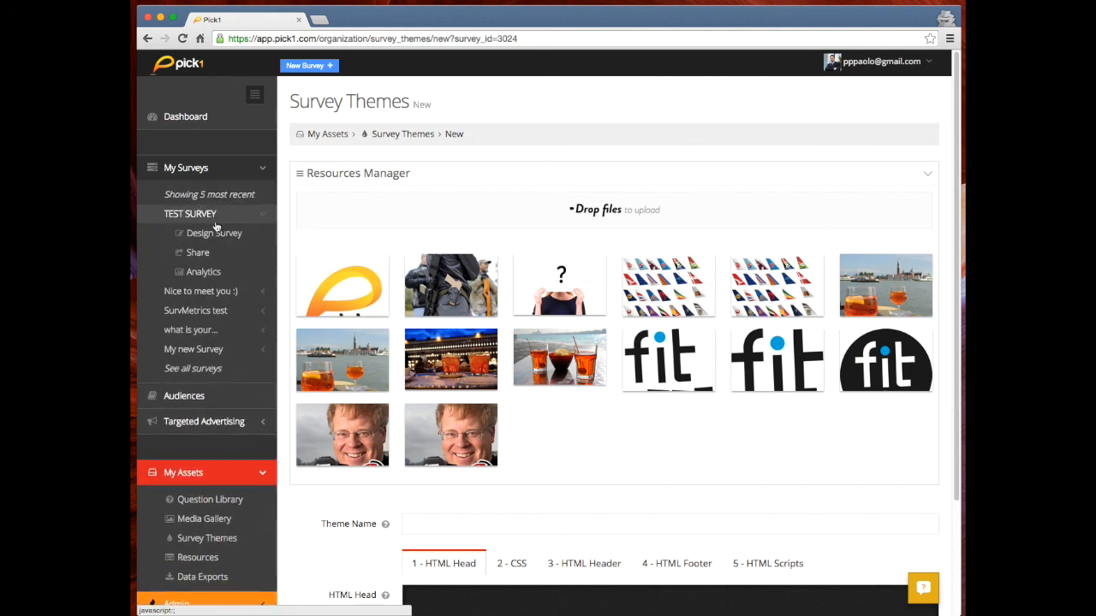
click(214, 258)
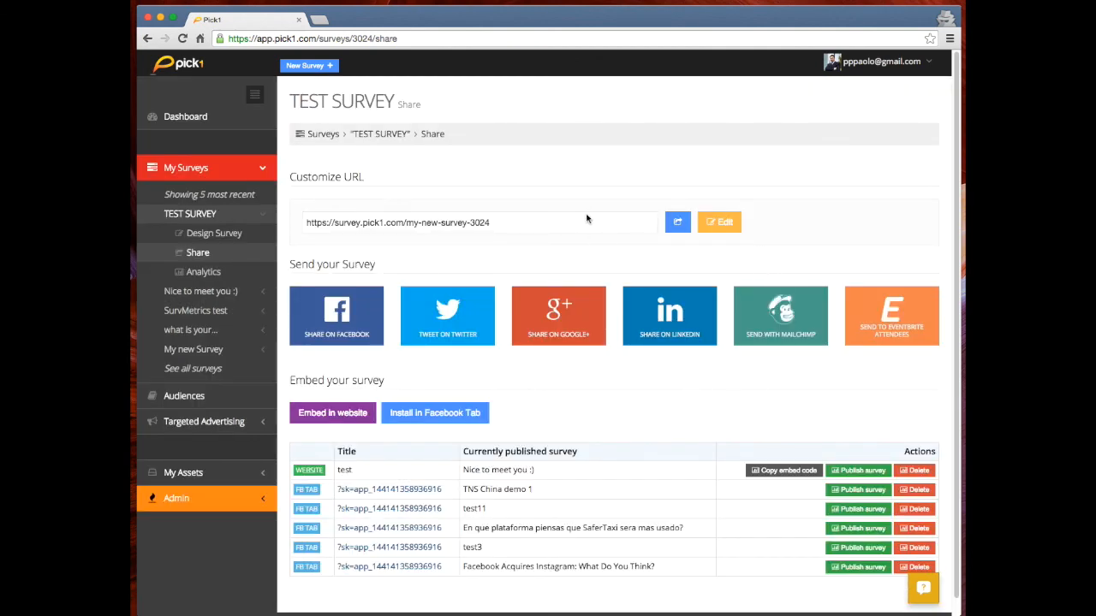
click(494, 225)
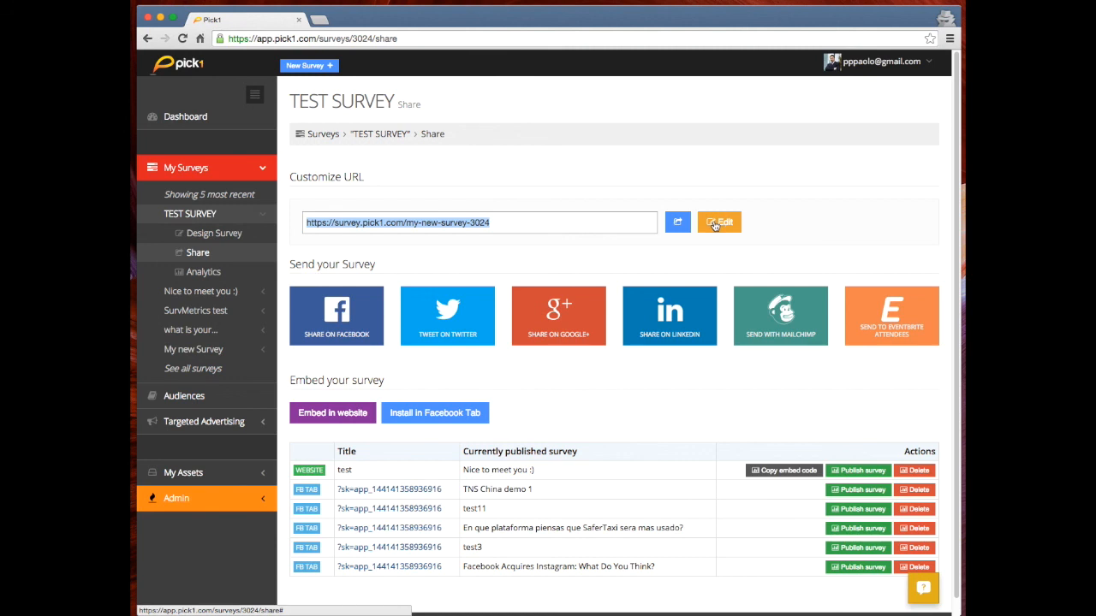
click(520, 225)
Customize the survey's URL ending to demo-survey-video and save it.
click(717, 223)
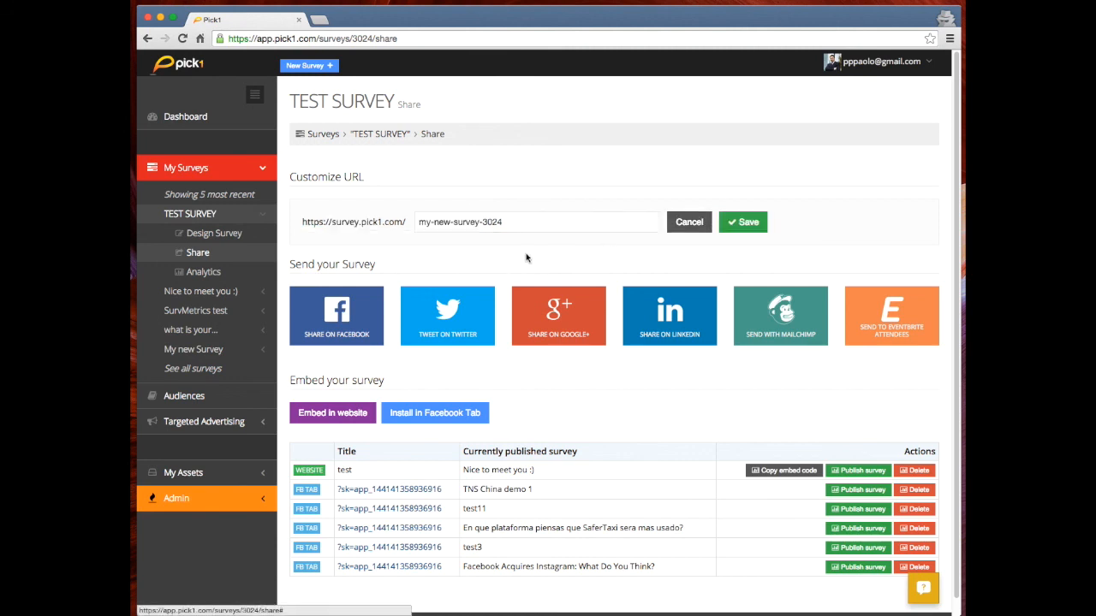
click(574, 228)
key(super+a)
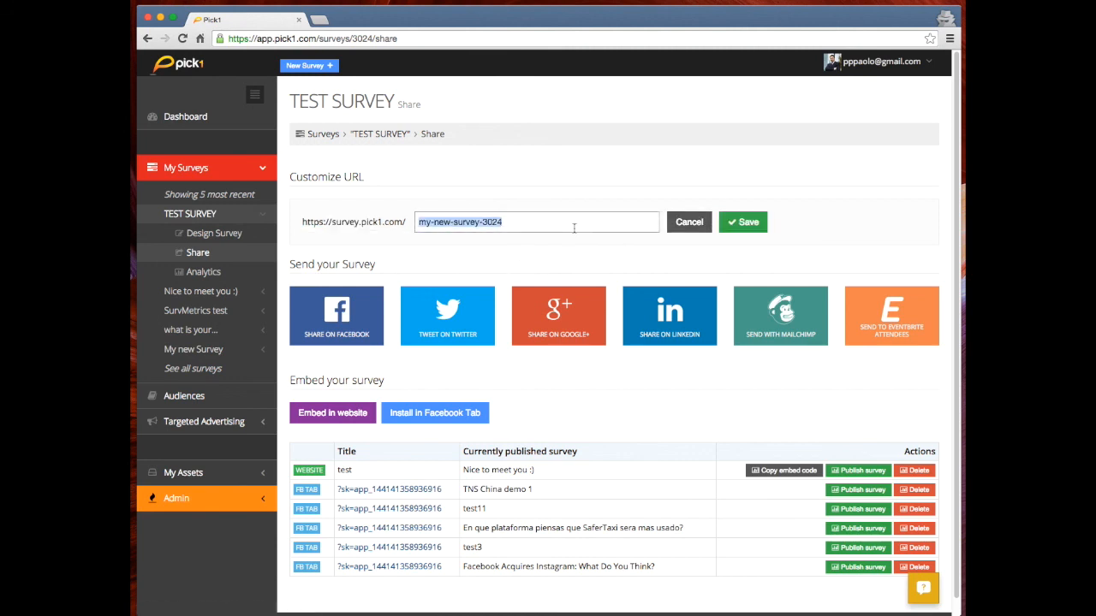
text(ttps://survey.pick1.com/demo)
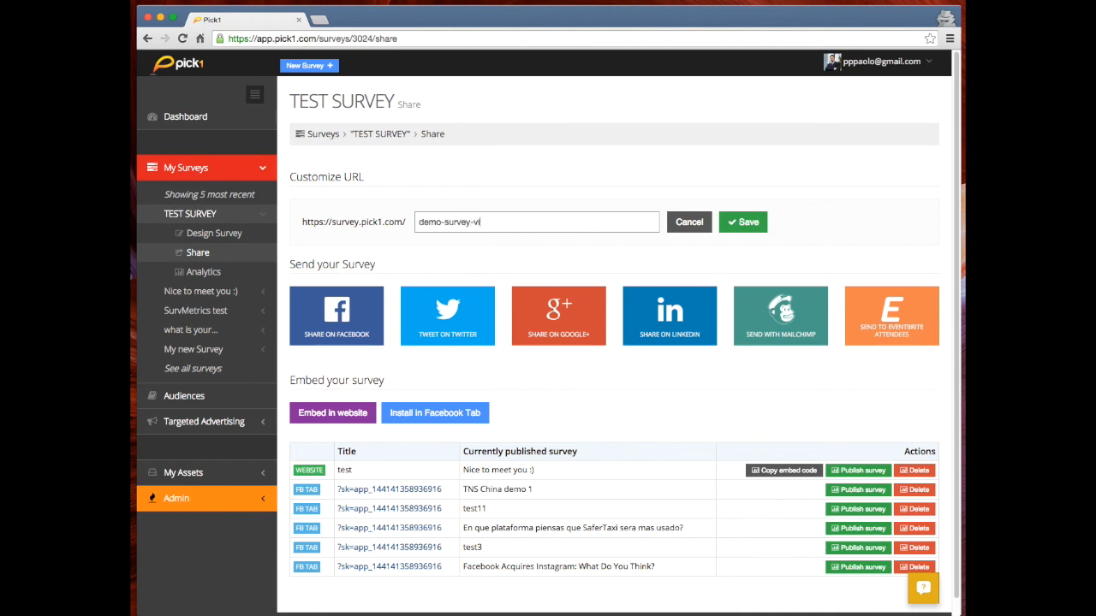
click(741, 223)
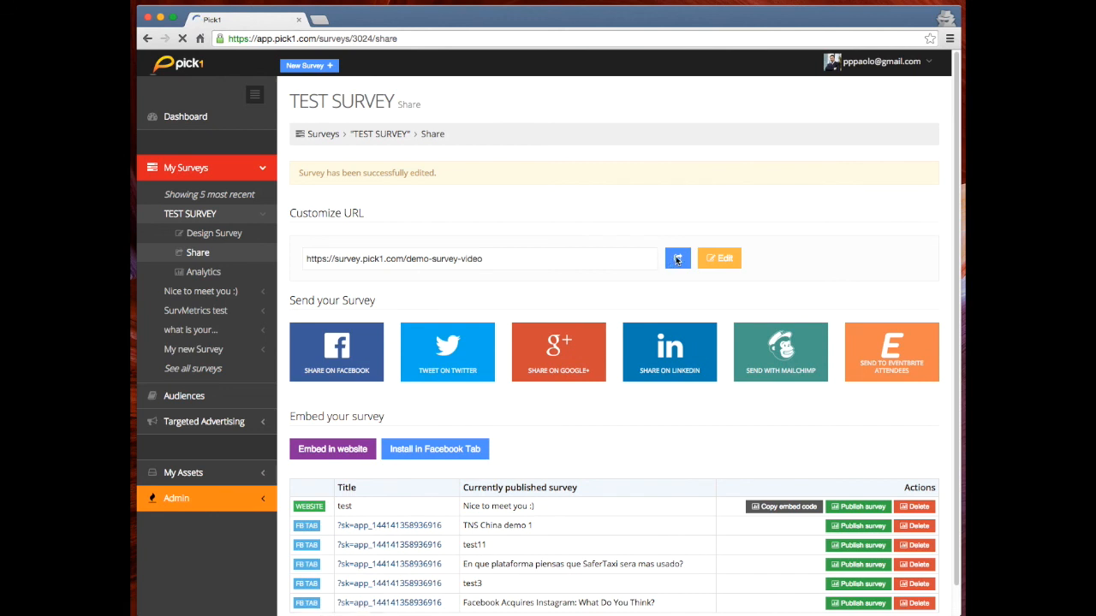
View the live survey at its customized URL, inspect the address, and return to the Share page.
click(676, 259)
click(404, 40)
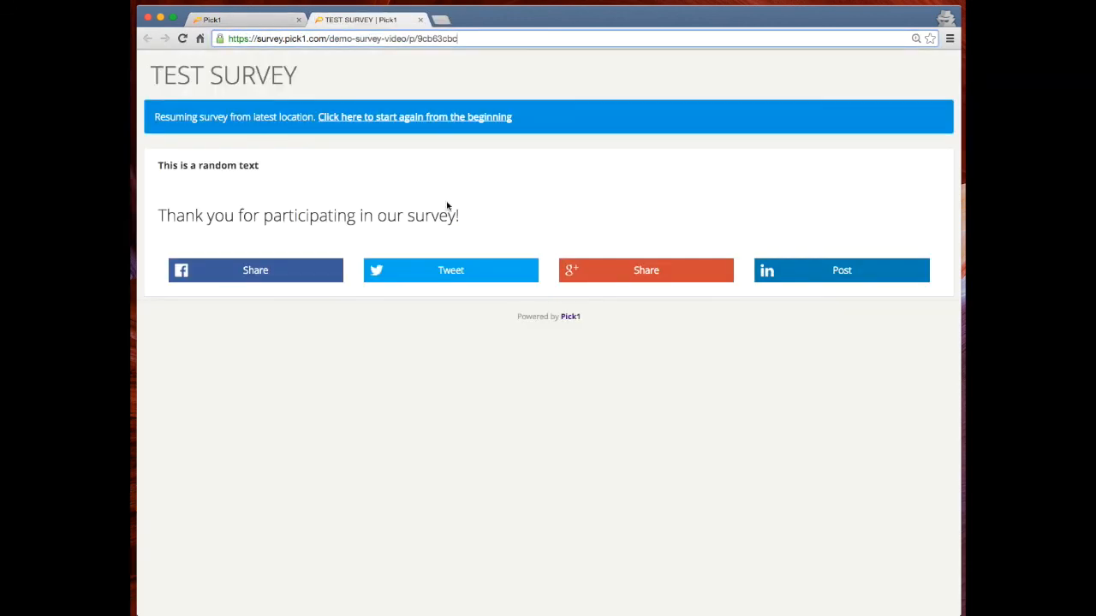
key(super+w)
Add a website embed for the survey with the website name test and save it.
scroll(567, 257, down, 1)
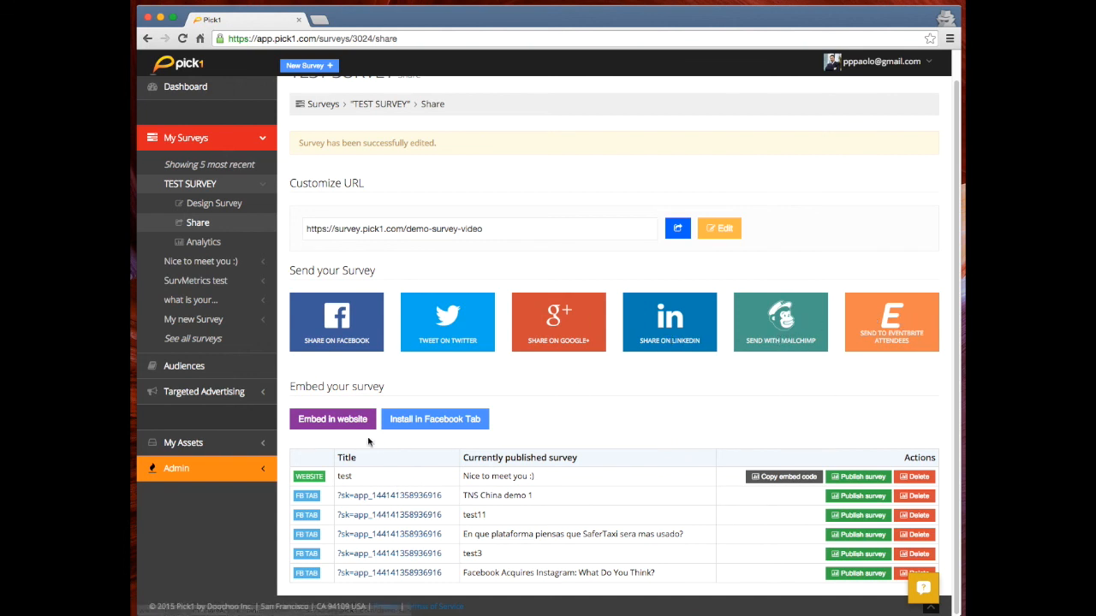
click(351, 421)
click(550, 178)
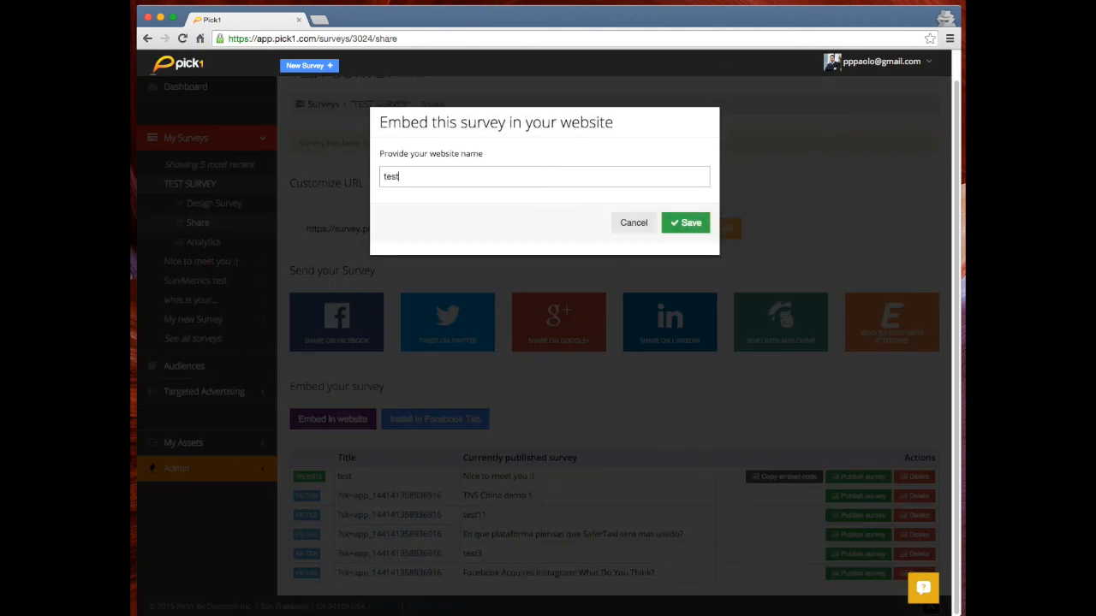
click(676, 221)
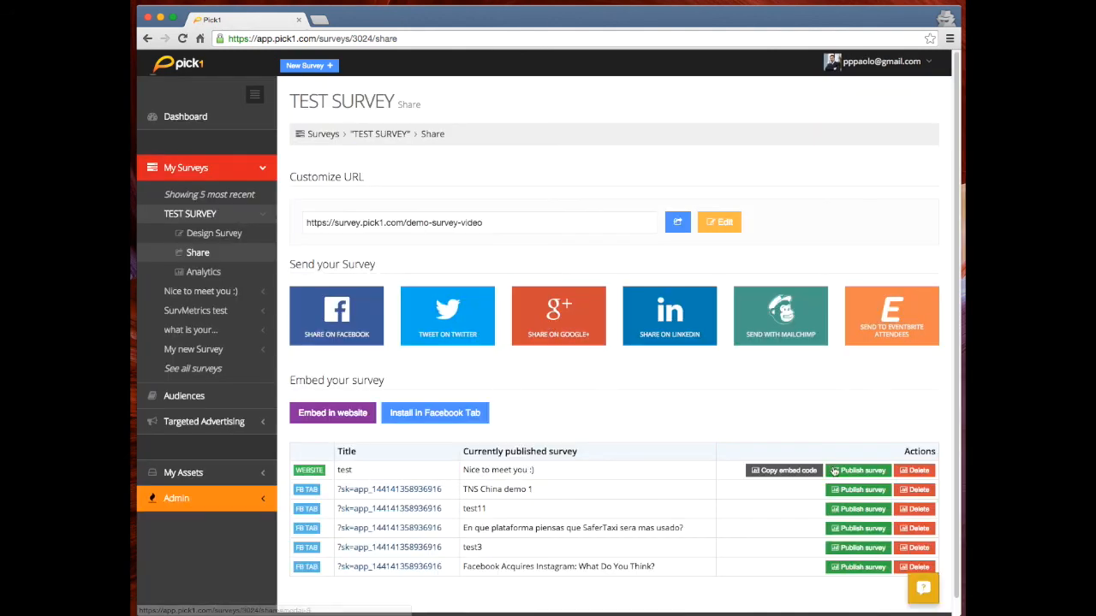
View the iframe embed code for the test website, select the whole code, and close it.
click(784, 470)
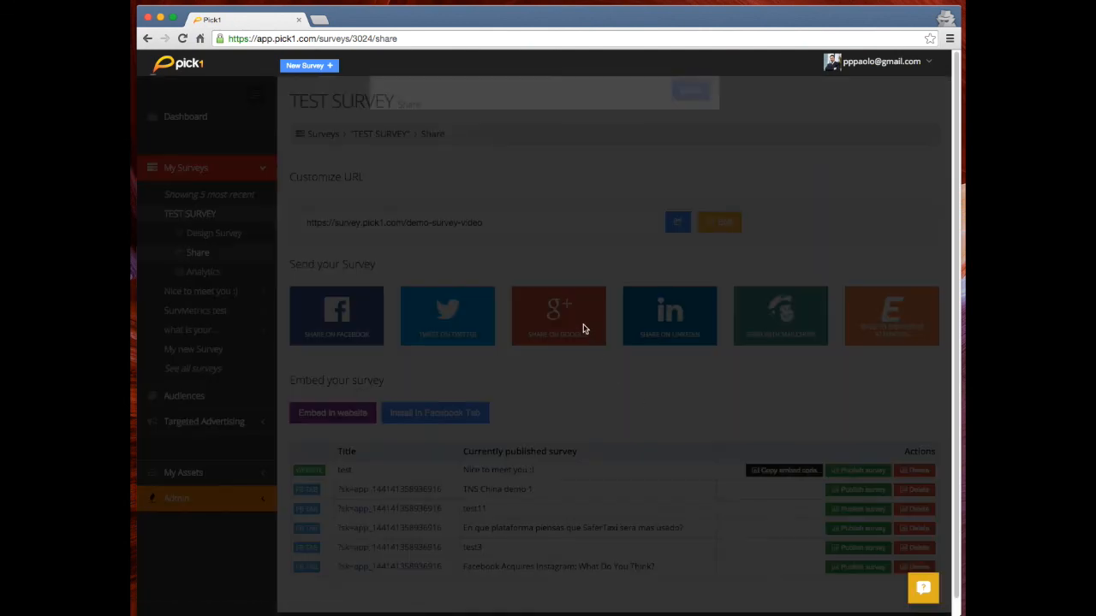
drag(504, 204, 380, 176)
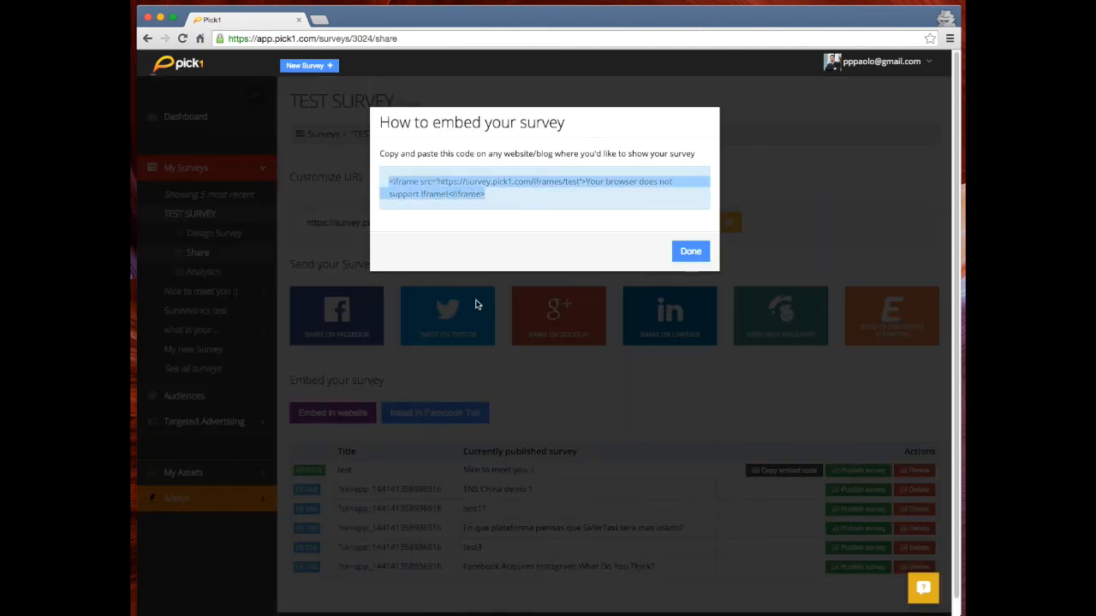
click(690, 253)
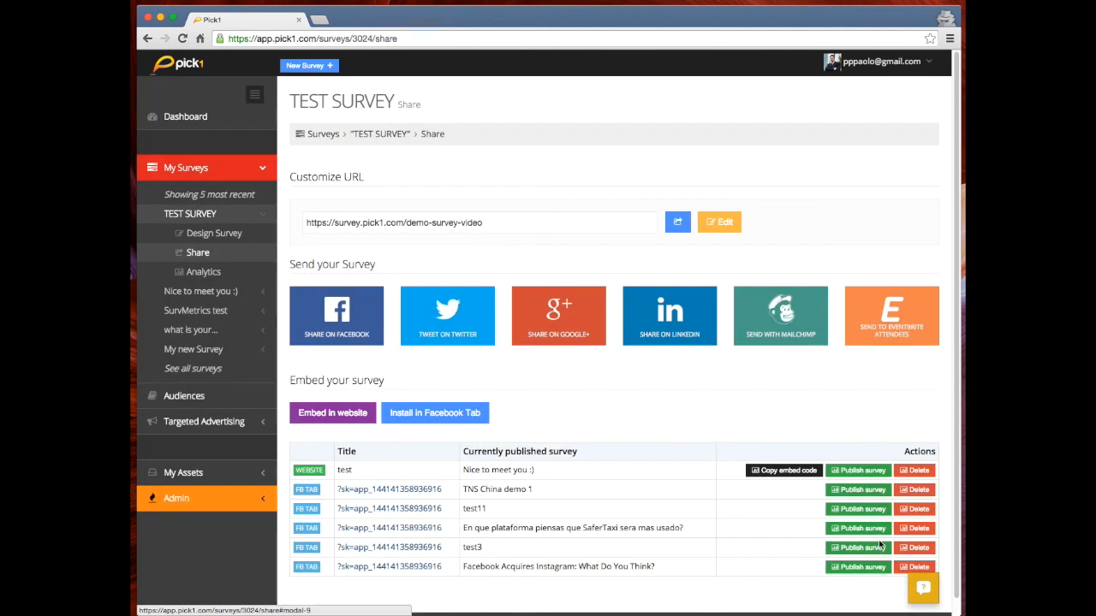
Publish TEST SURVEY to the test website embed and check its embed code again.
click(863, 473)
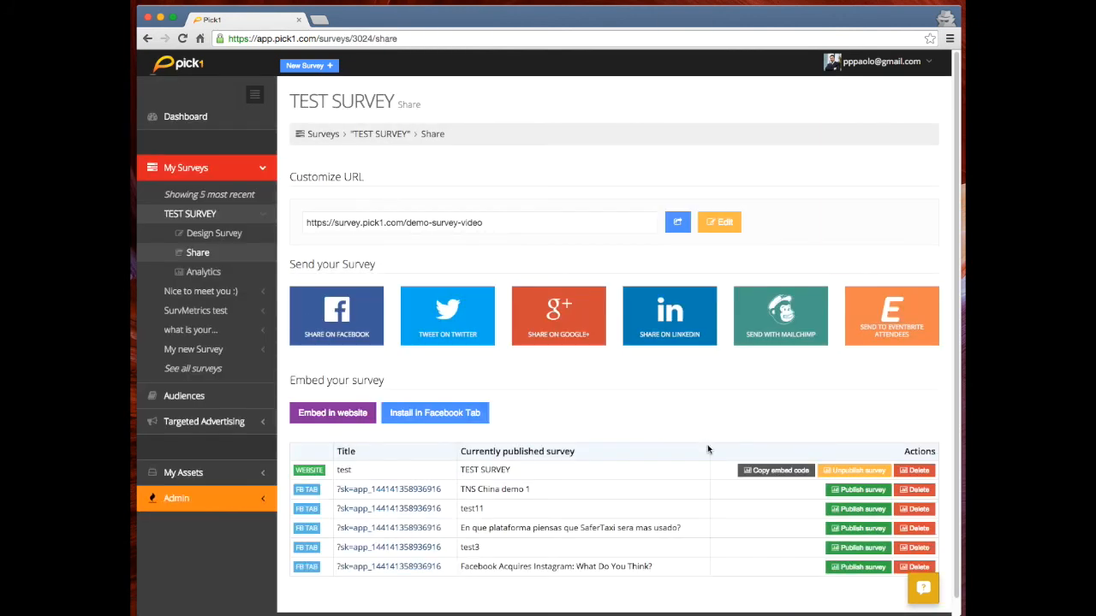
click(785, 470)
click(691, 251)
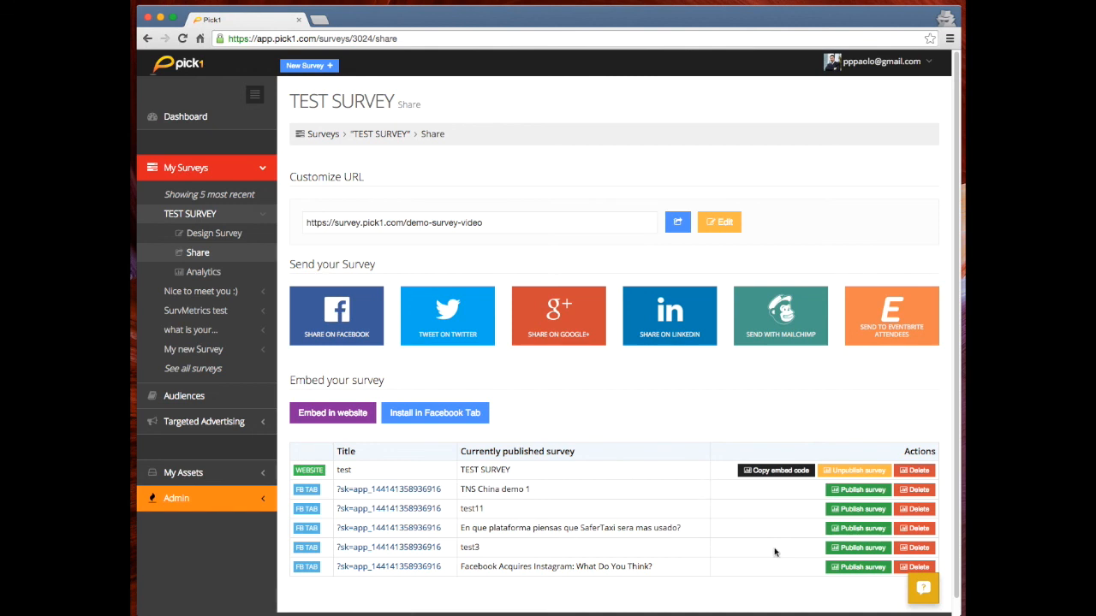
Open the Facebook tab installation, review the available pages, choose the Pick1 page, and return to the Share page without adding the tab.
click(440, 411)
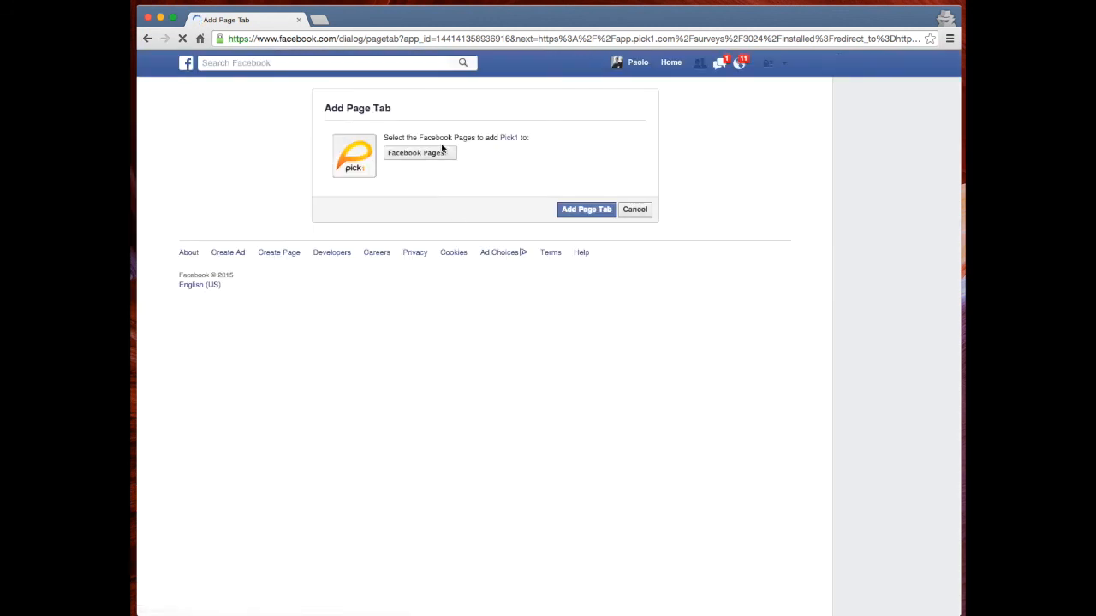
click(443, 151)
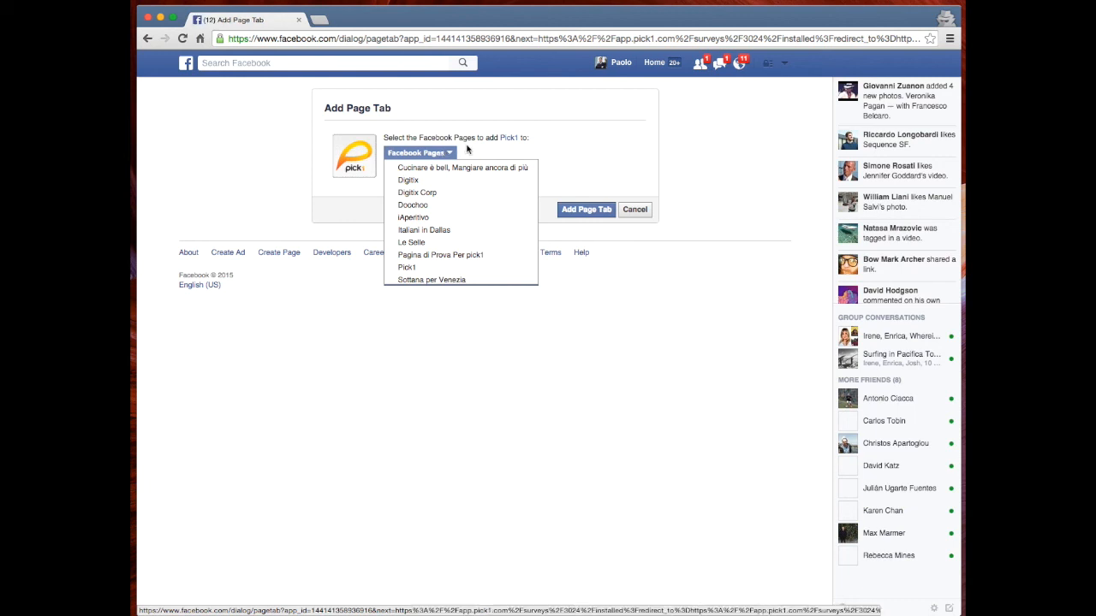
click(436, 152)
click(433, 154)
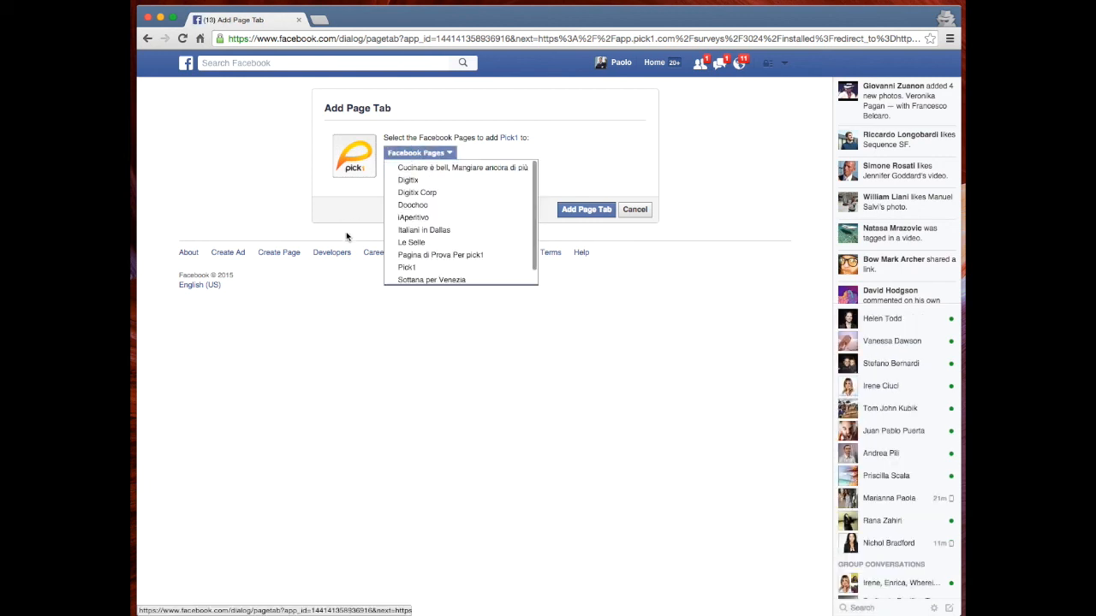
click(347, 241)
click(415, 154)
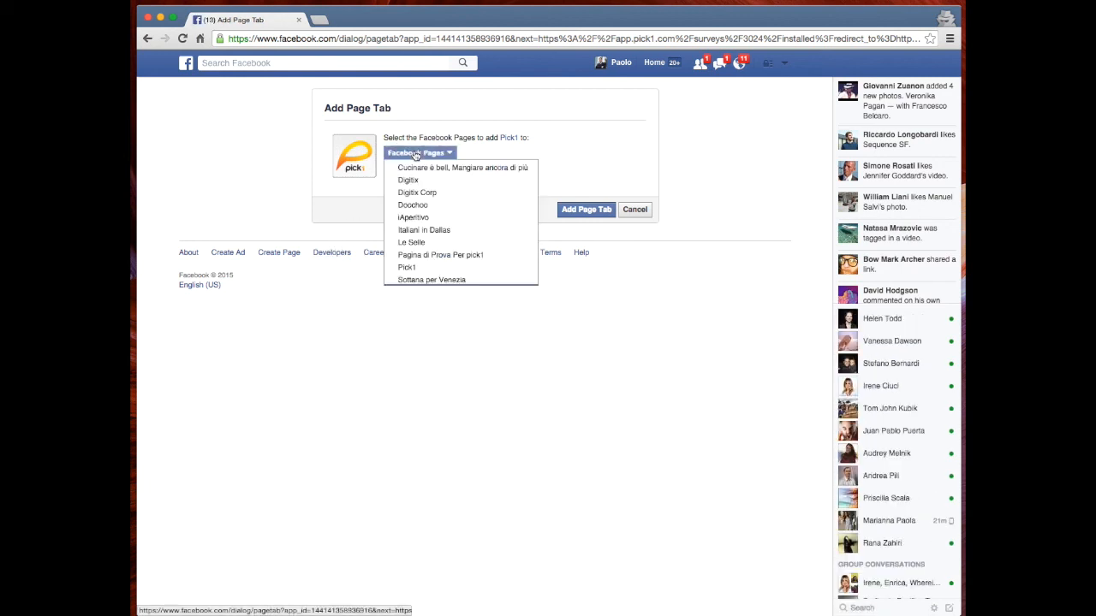
click(419, 267)
click(308, 345)
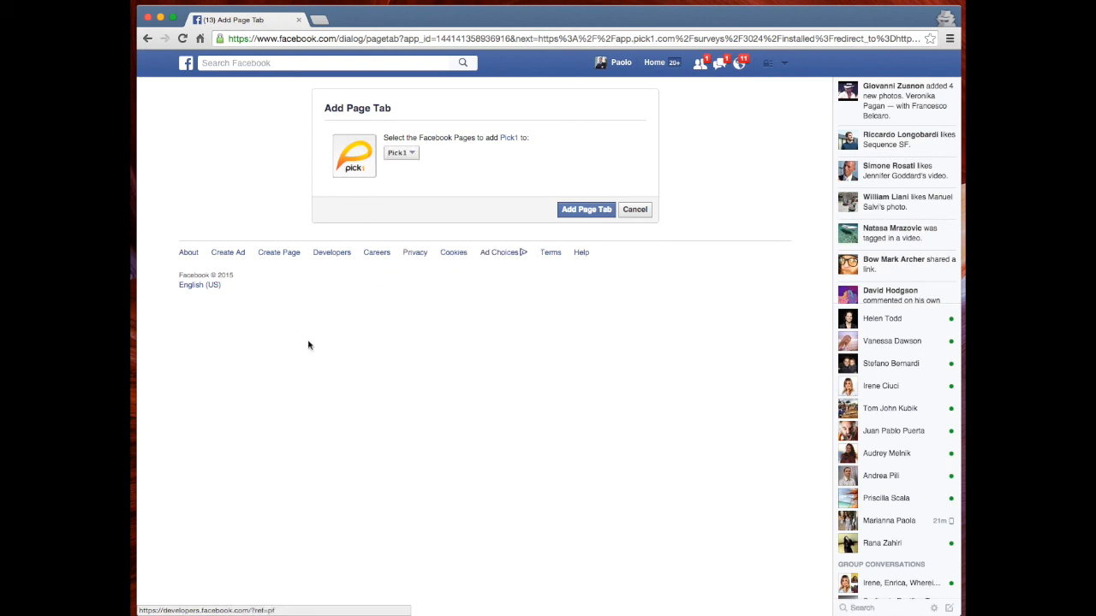
click(148, 39)
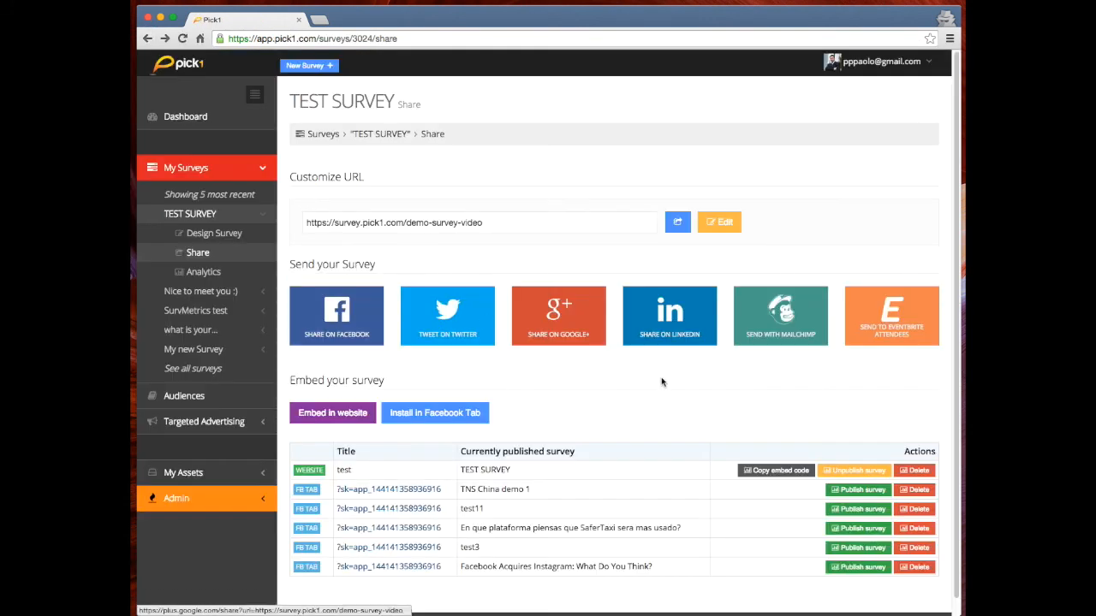
scroll(771, 409, down, 1)
scroll(770, 402, up, 1)
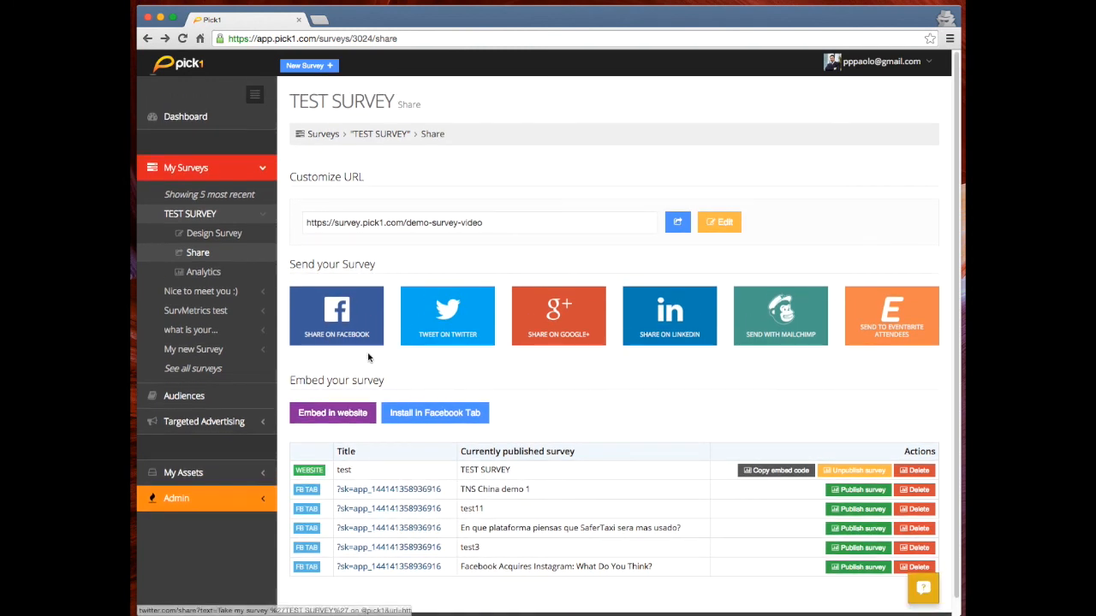
click(242, 498)
click(242, 498)
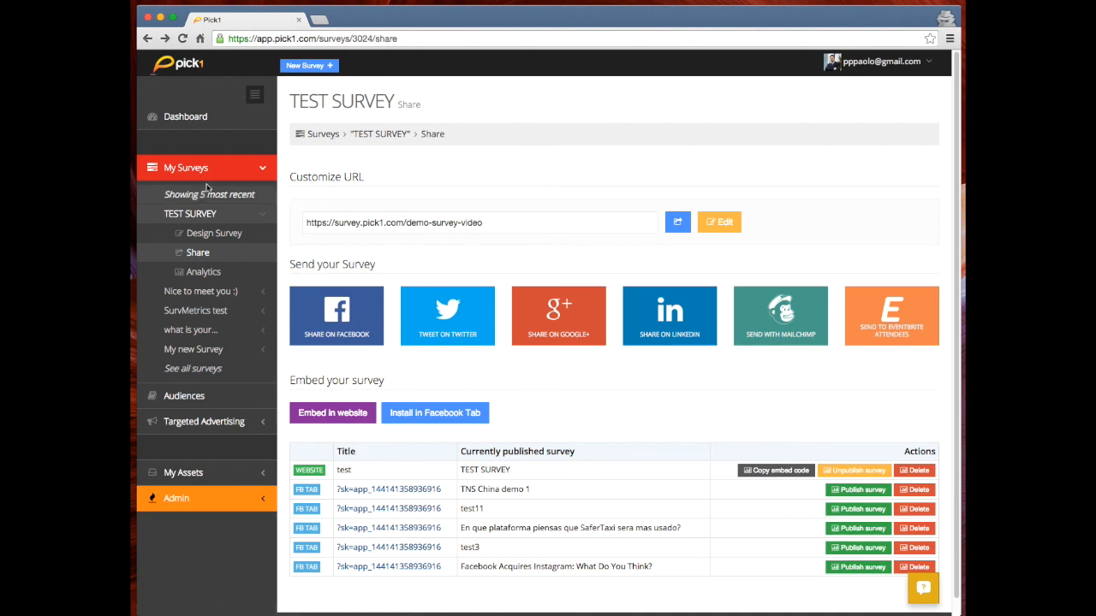
Go to the Dashboard, view the support chat conversations, and close the chat.
click(171, 118)
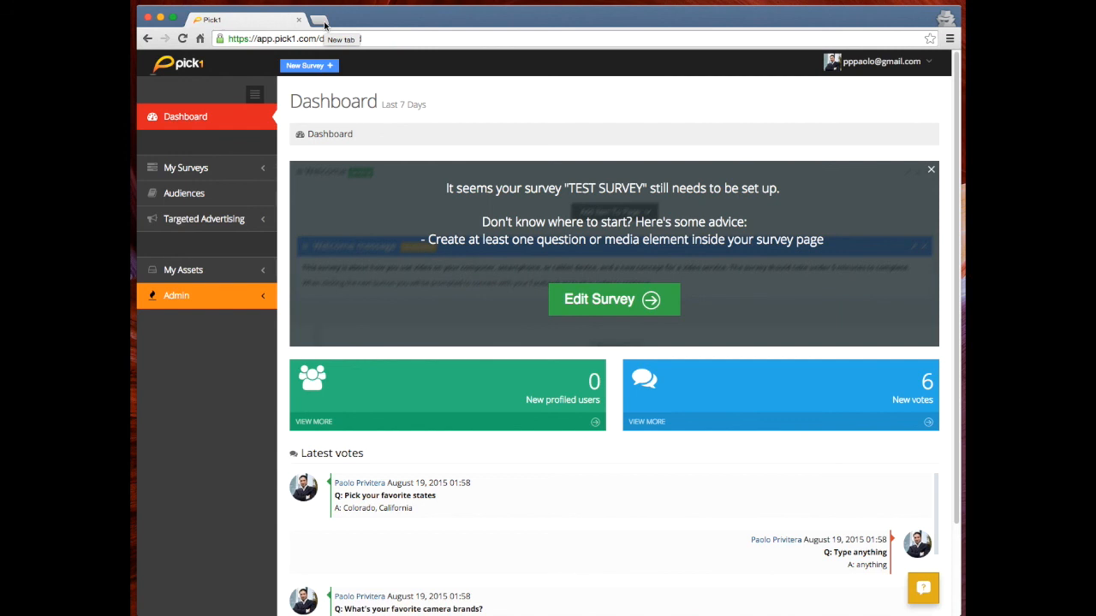
click(932, 591)
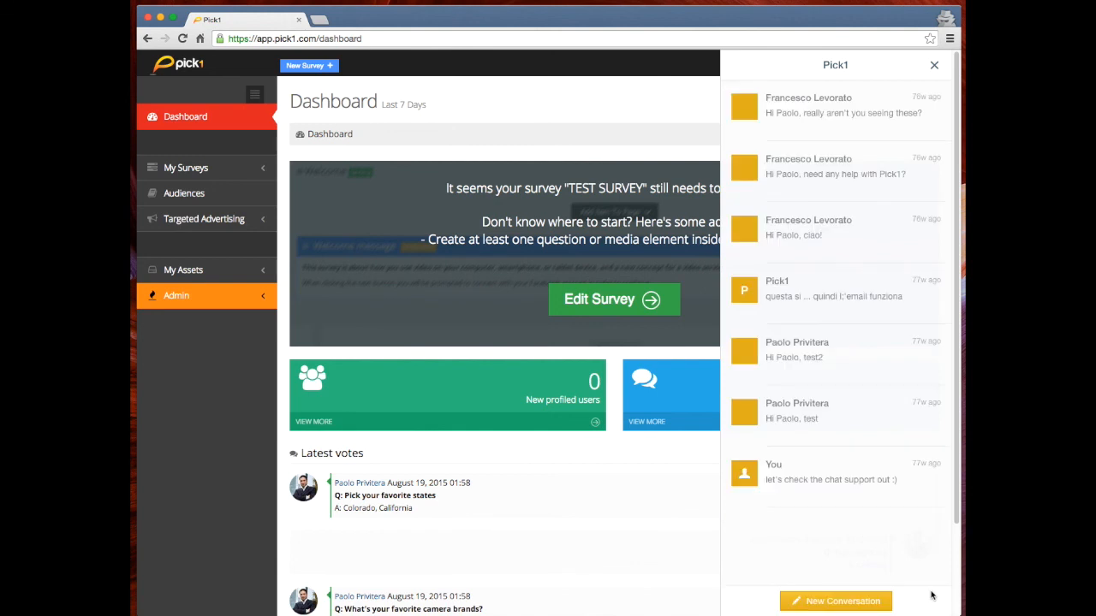
click(935, 68)
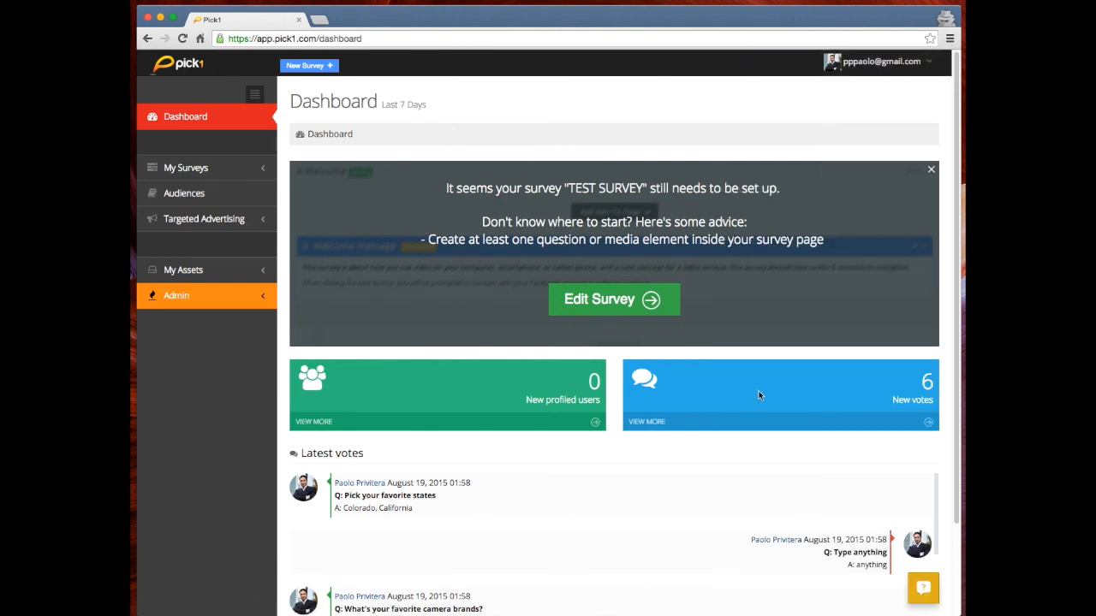